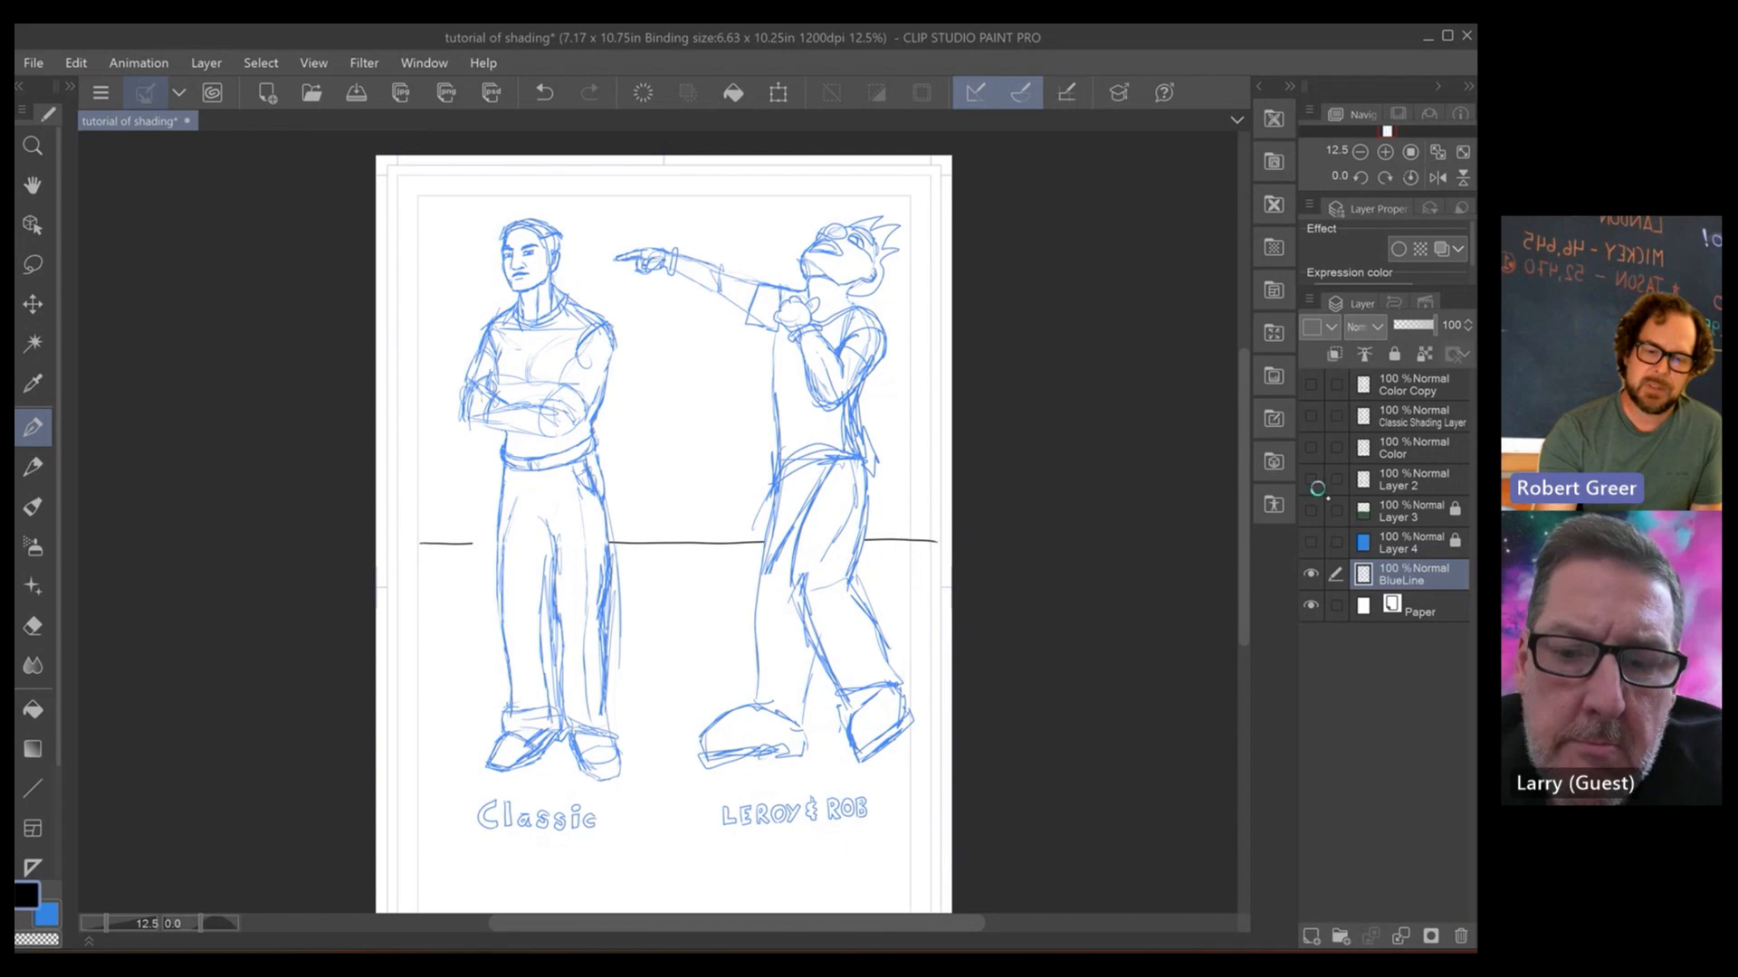
- Show Layer 2's ink lines over the BlueLine sketch and examine the inking on both figures from heads to shoes
{"action": "left_click", "coordinate": [1336, 479]}
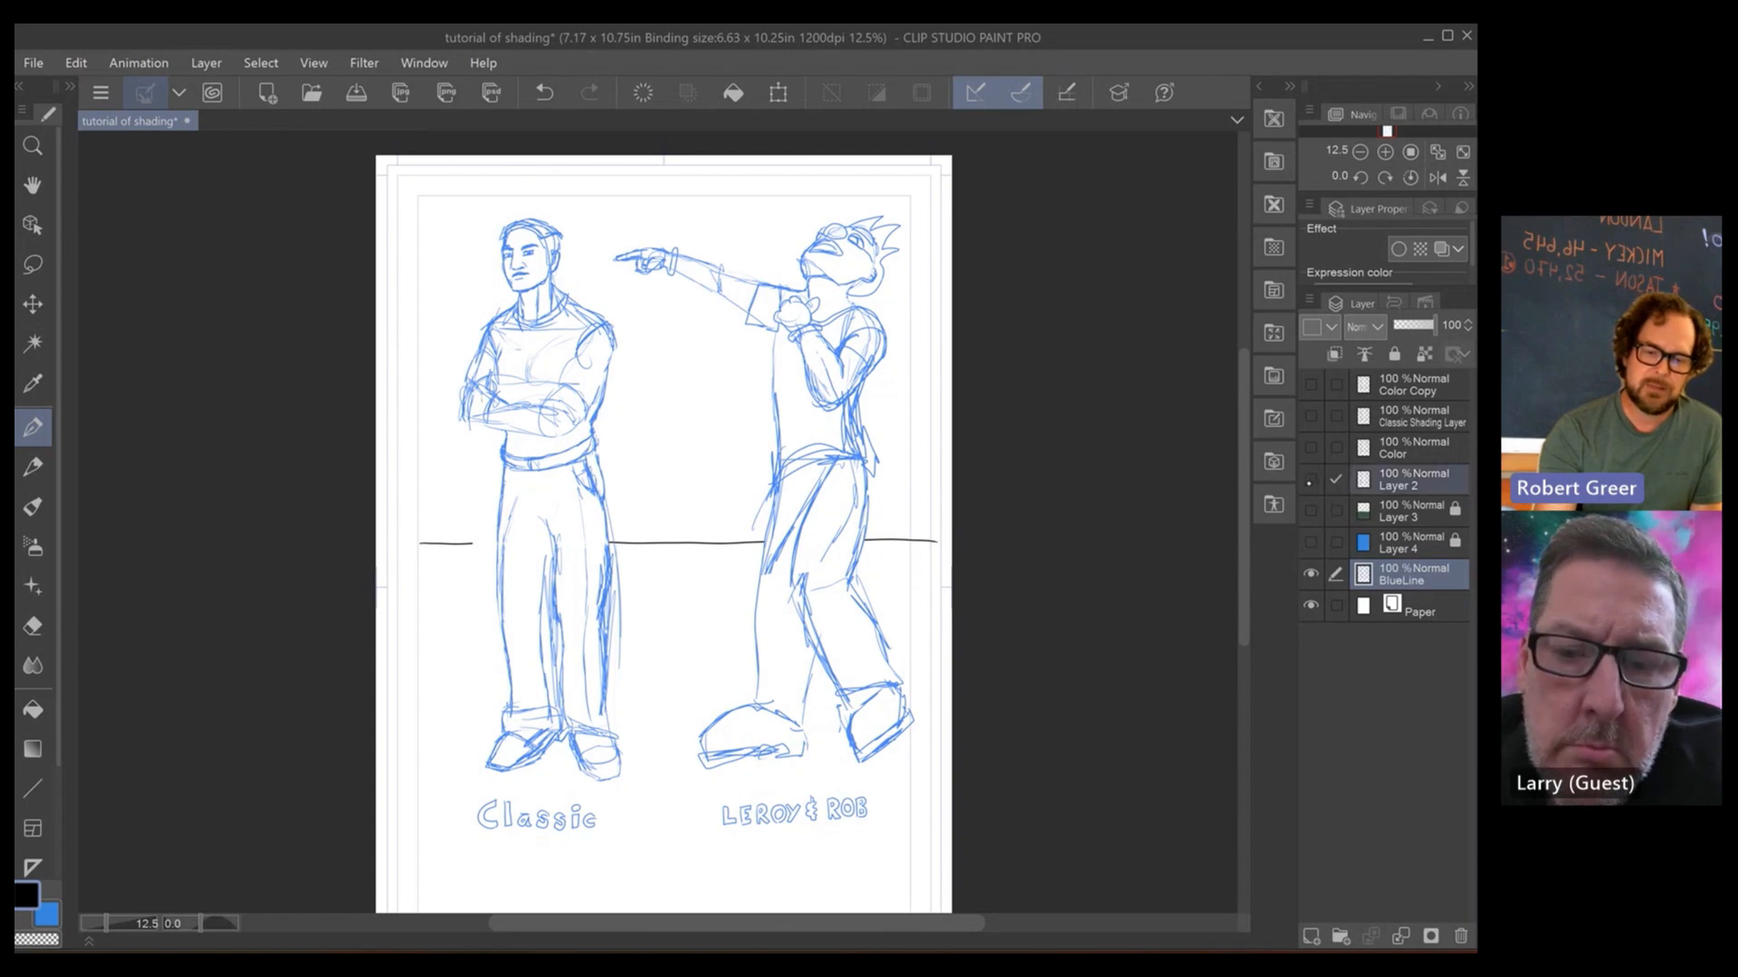
{"action": "left_click", "coordinate": [1312, 480]}
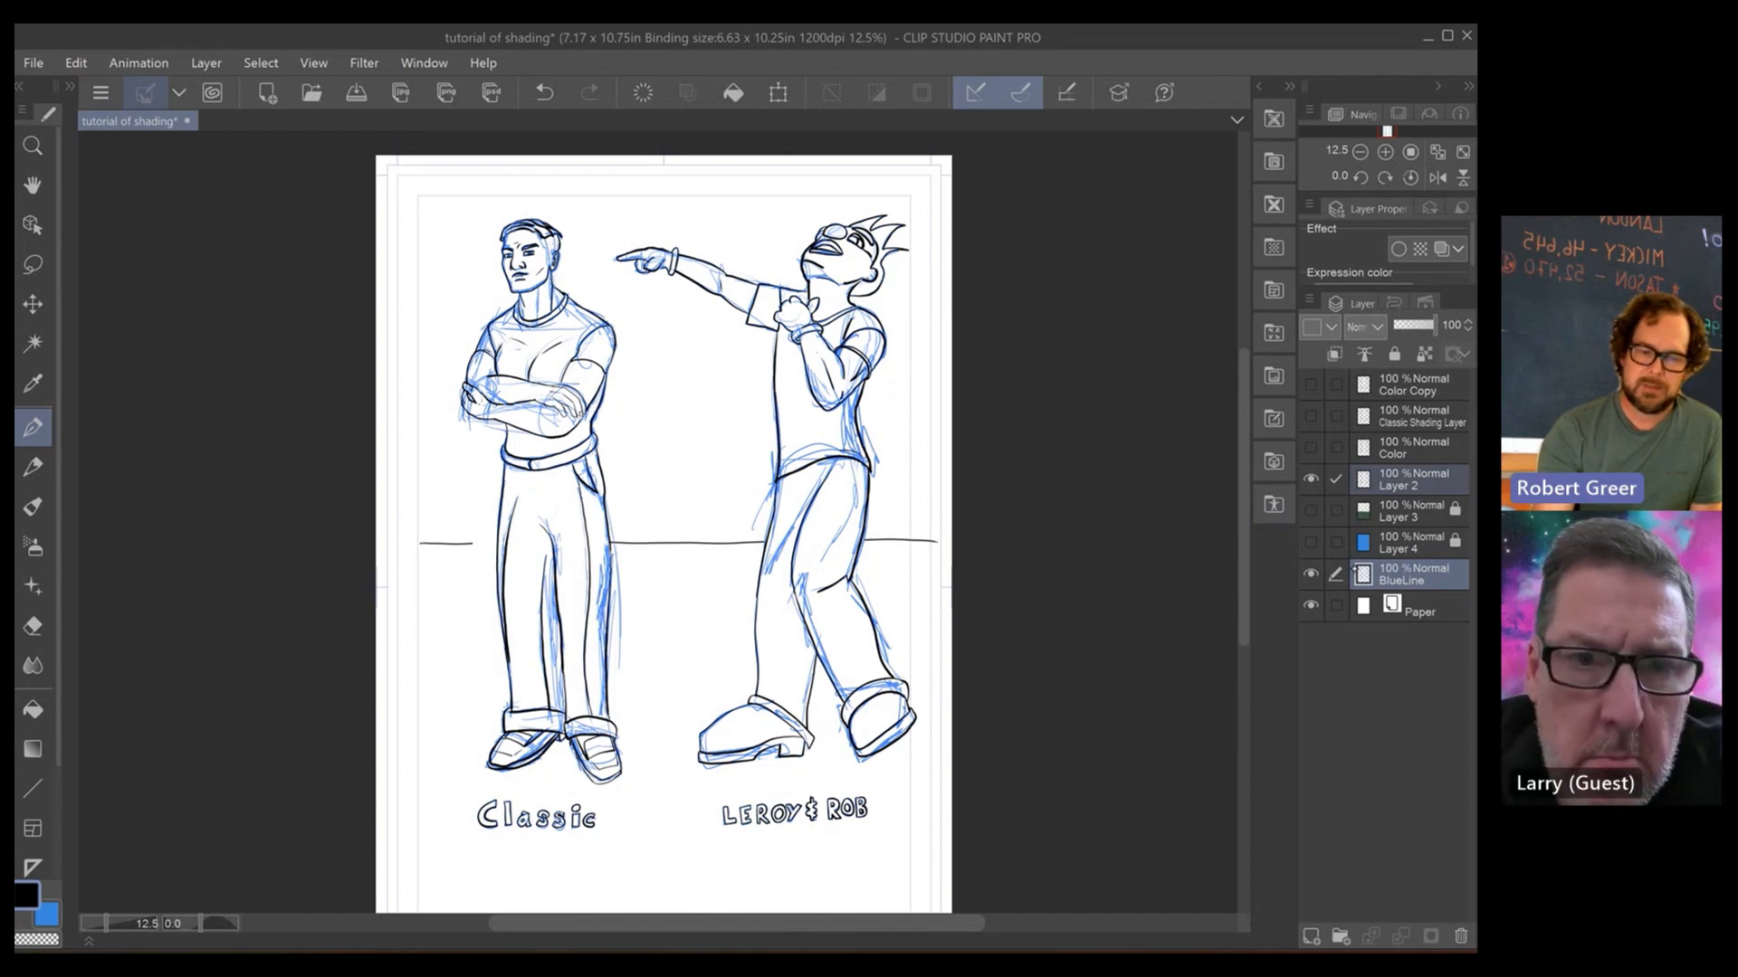
{"action": "scroll", "coordinate": [567, 246], "scroll_direction": "up", "scroll_amount": 3}
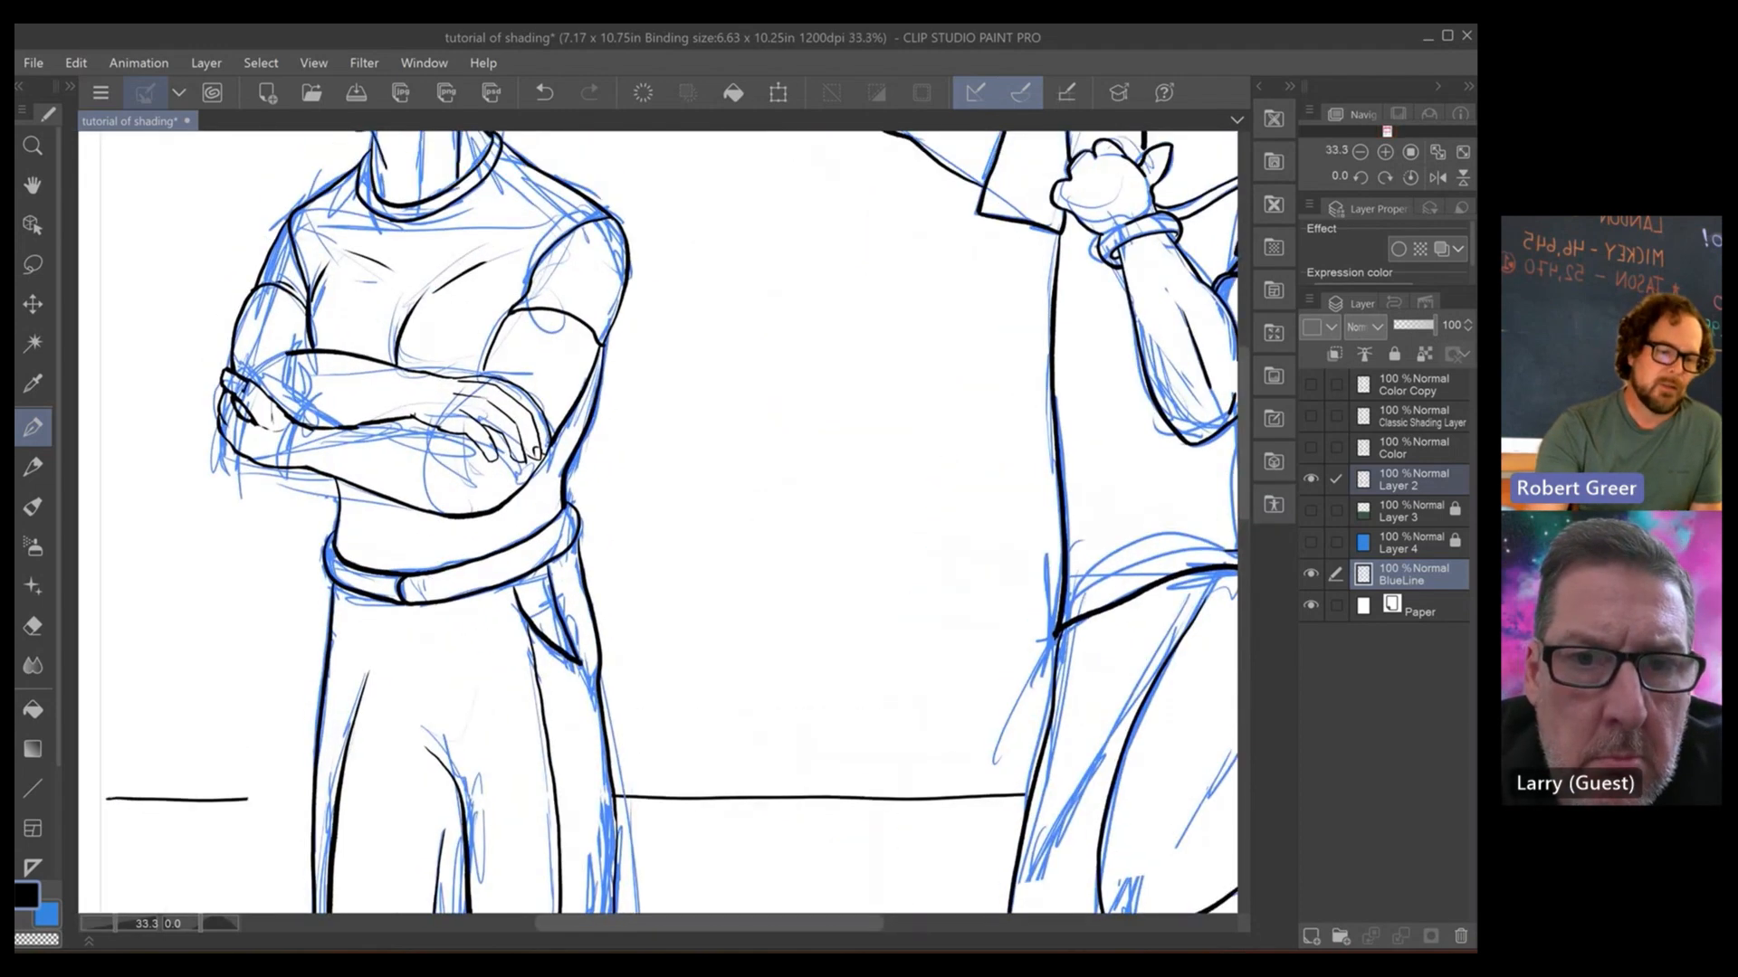
{"action": "scroll", "coordinate": [543, 498], "scroll_direction": "up", "scroll_amount": 2}
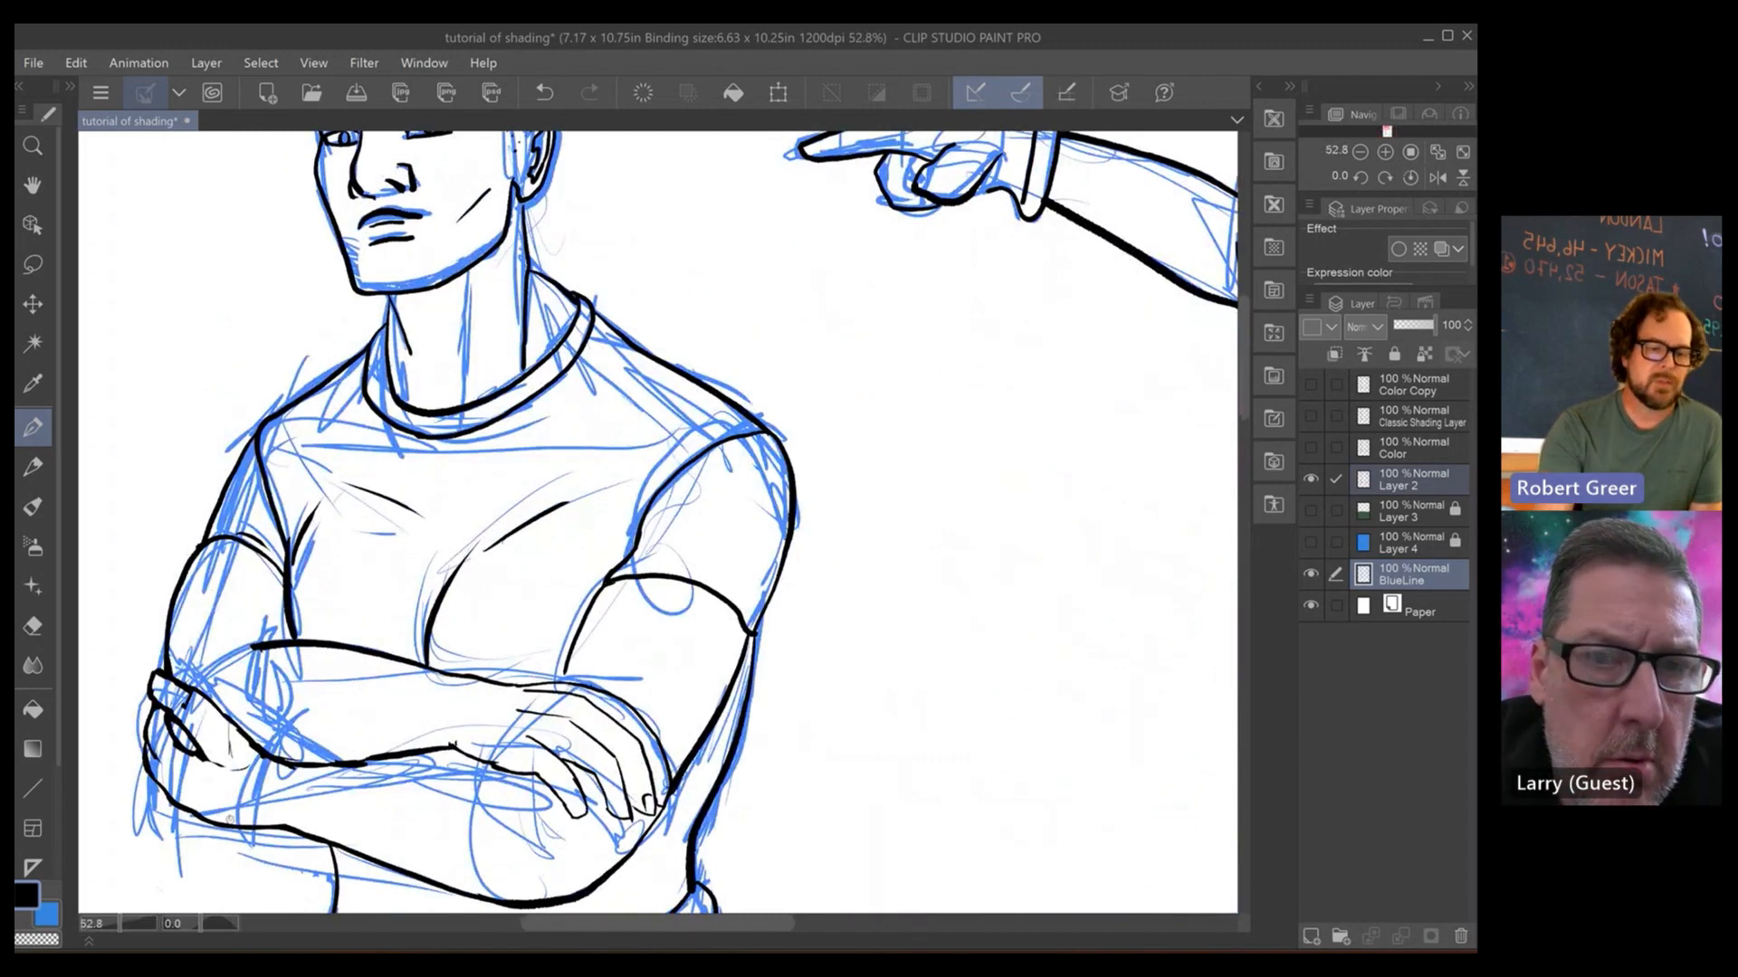
{"action": "scroll", "coordinate": [229, 819], "scroll_direction": "up", "scroll_amount": 3}
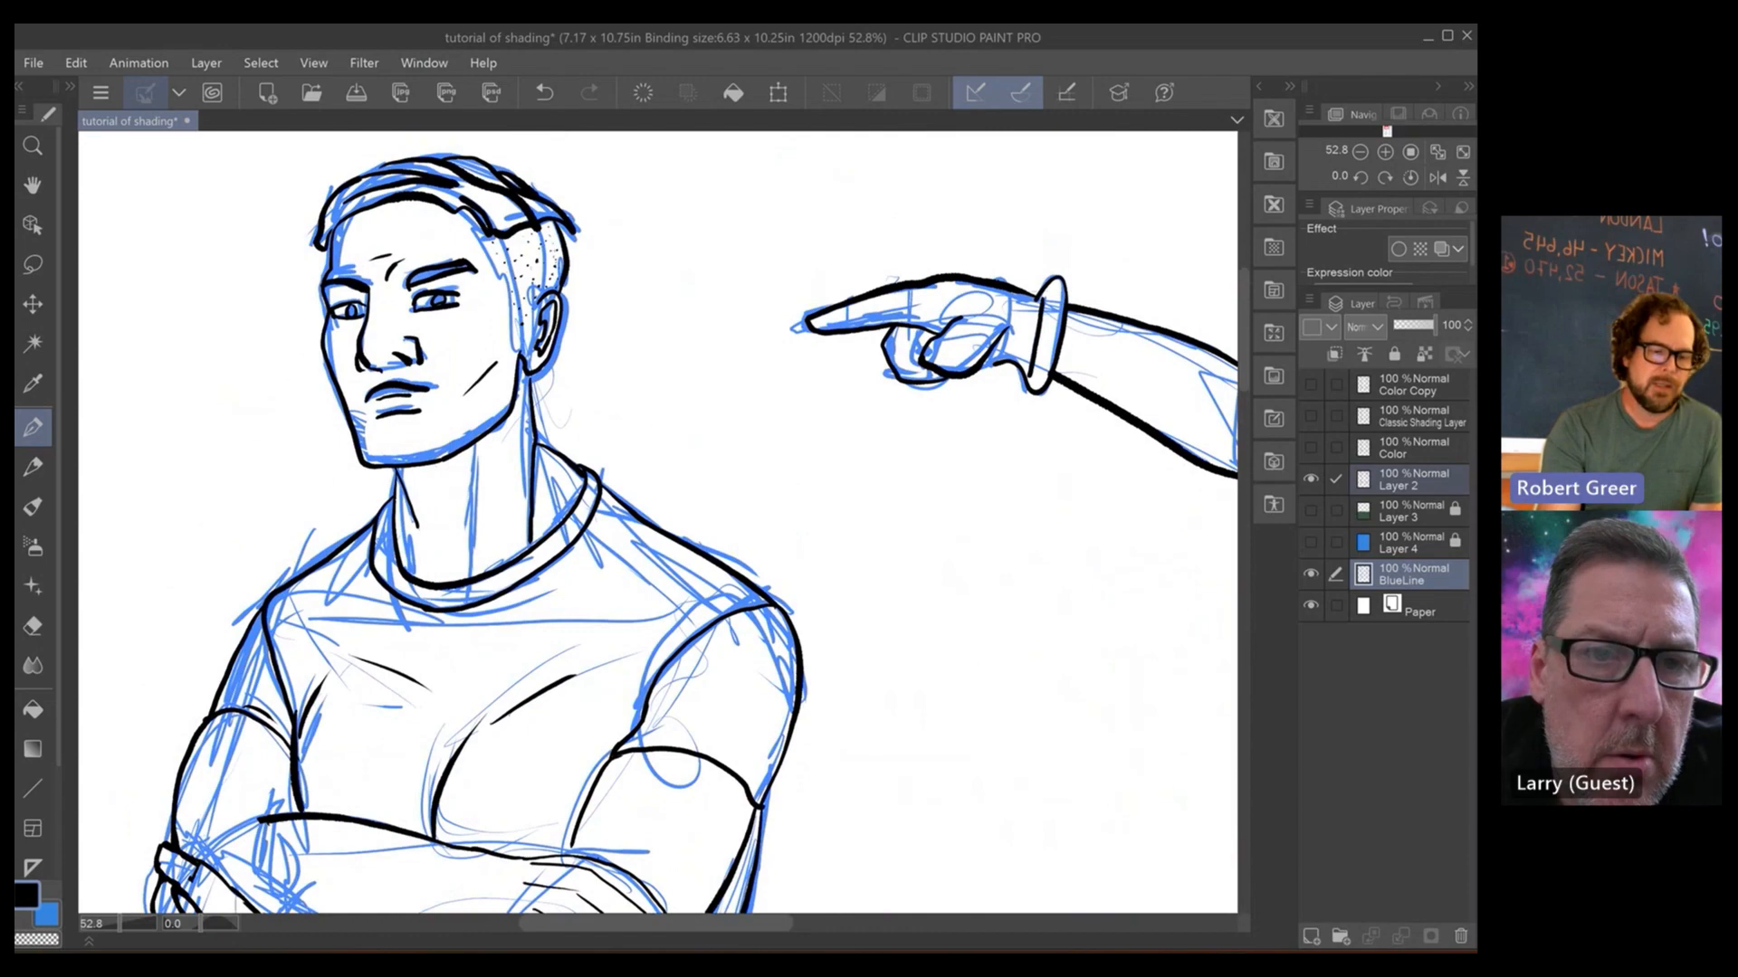
{"action": "left_click_drag", "start_coordinate": [658, 522], "coordinate": [558, 436]}
{"action": "left_click_drag", "start_coordinate": [657, 522], "coordinate": [516, 413]}
{"action": "left_click_drag", "start_coordinate": [1040, 470], "coordinate": [269, 585]}
{"action": "left_click_drag", "start_coordinate": [783, 474], "coordinate": [771, 559]}
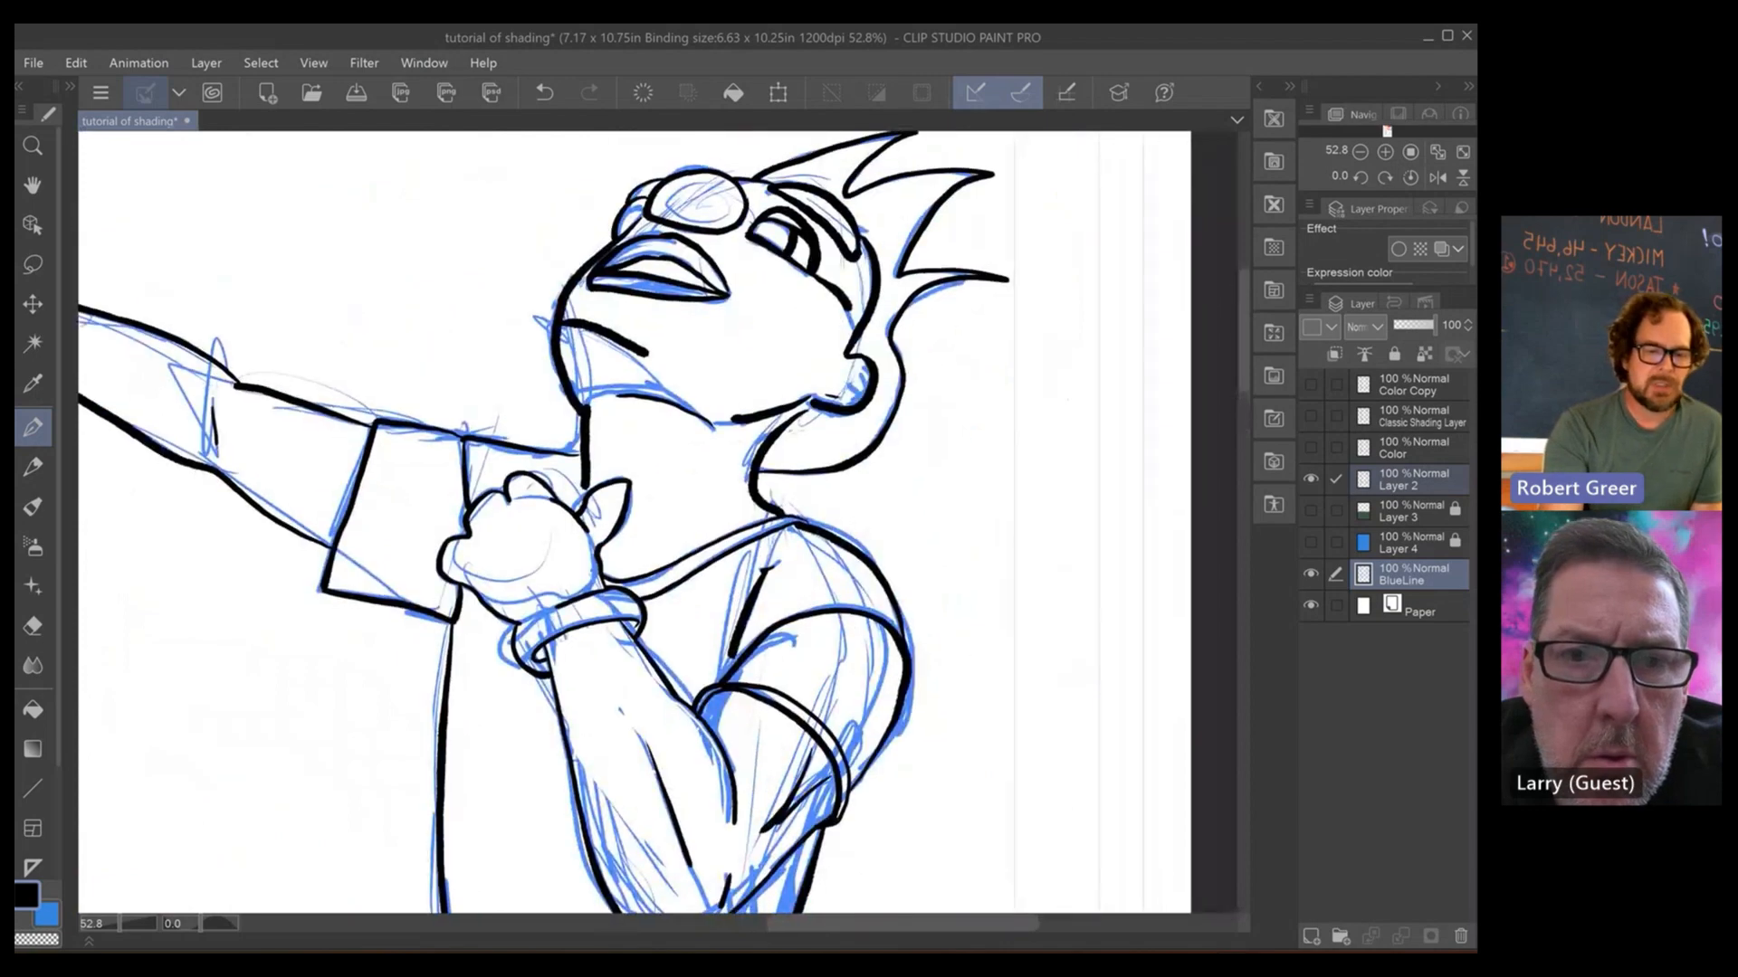
{"action": "scroll", "coordinate": [784, 556], "scroll_direction": "down", "scroll_amount": 3}
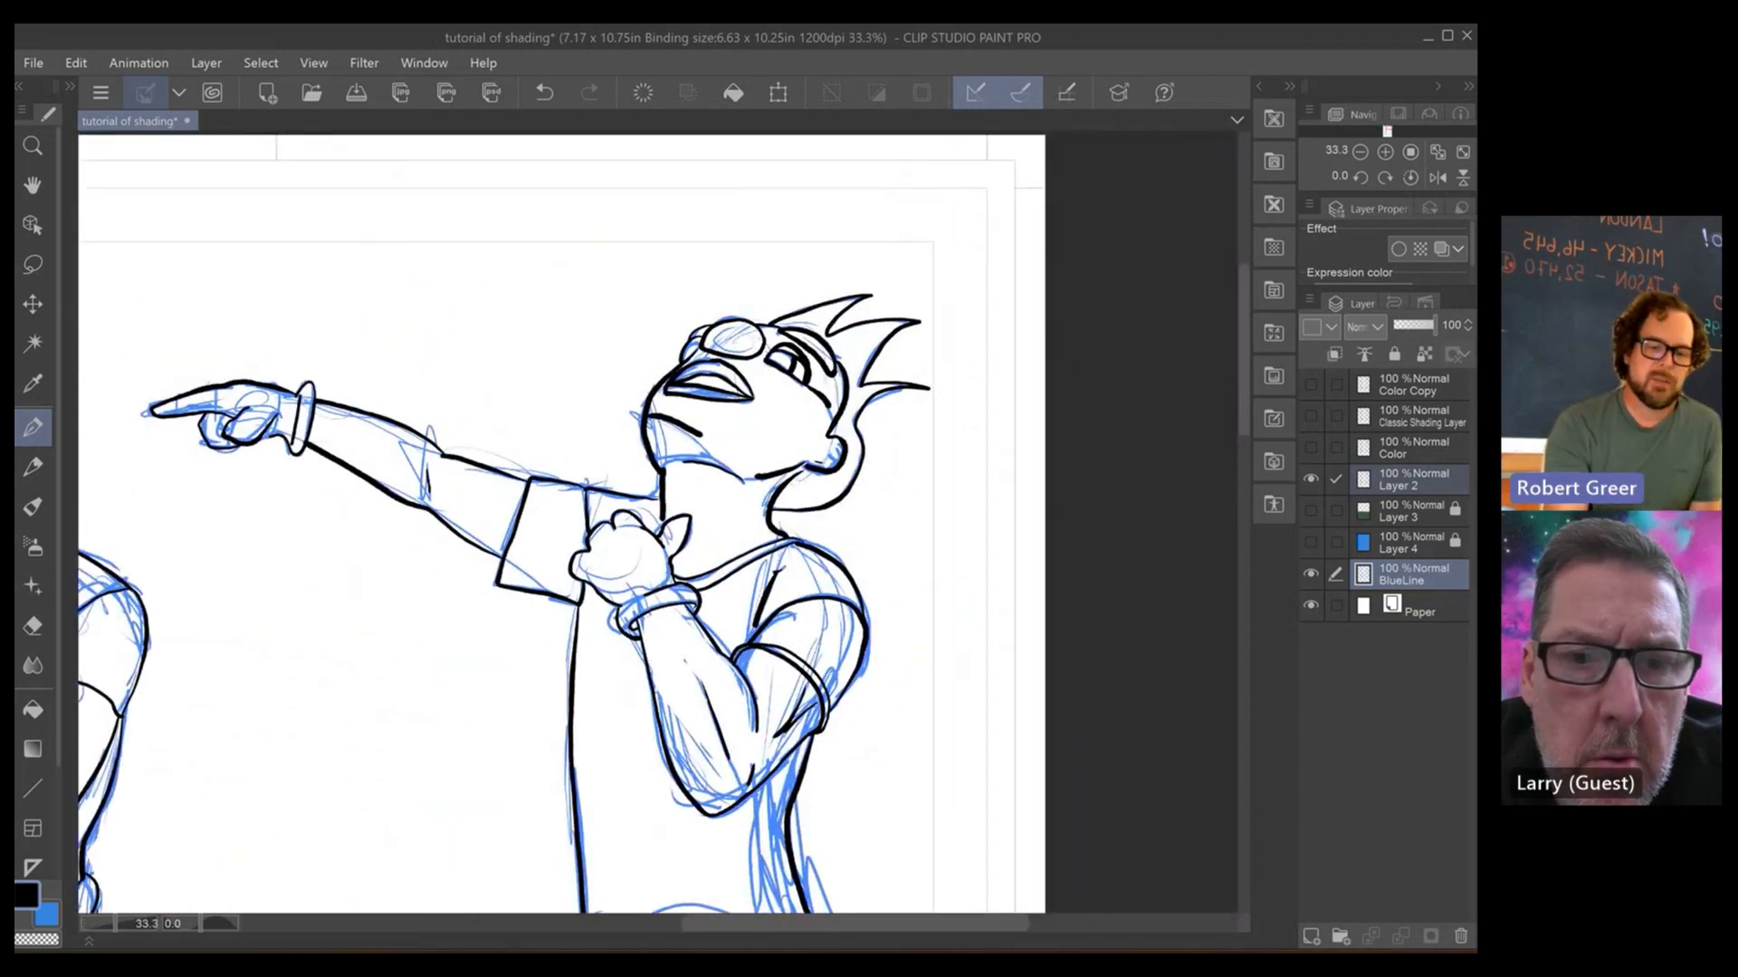
{"action": "left_click_drag", "start_coordinate": [784, 688], "coordinate": [775, 287]}
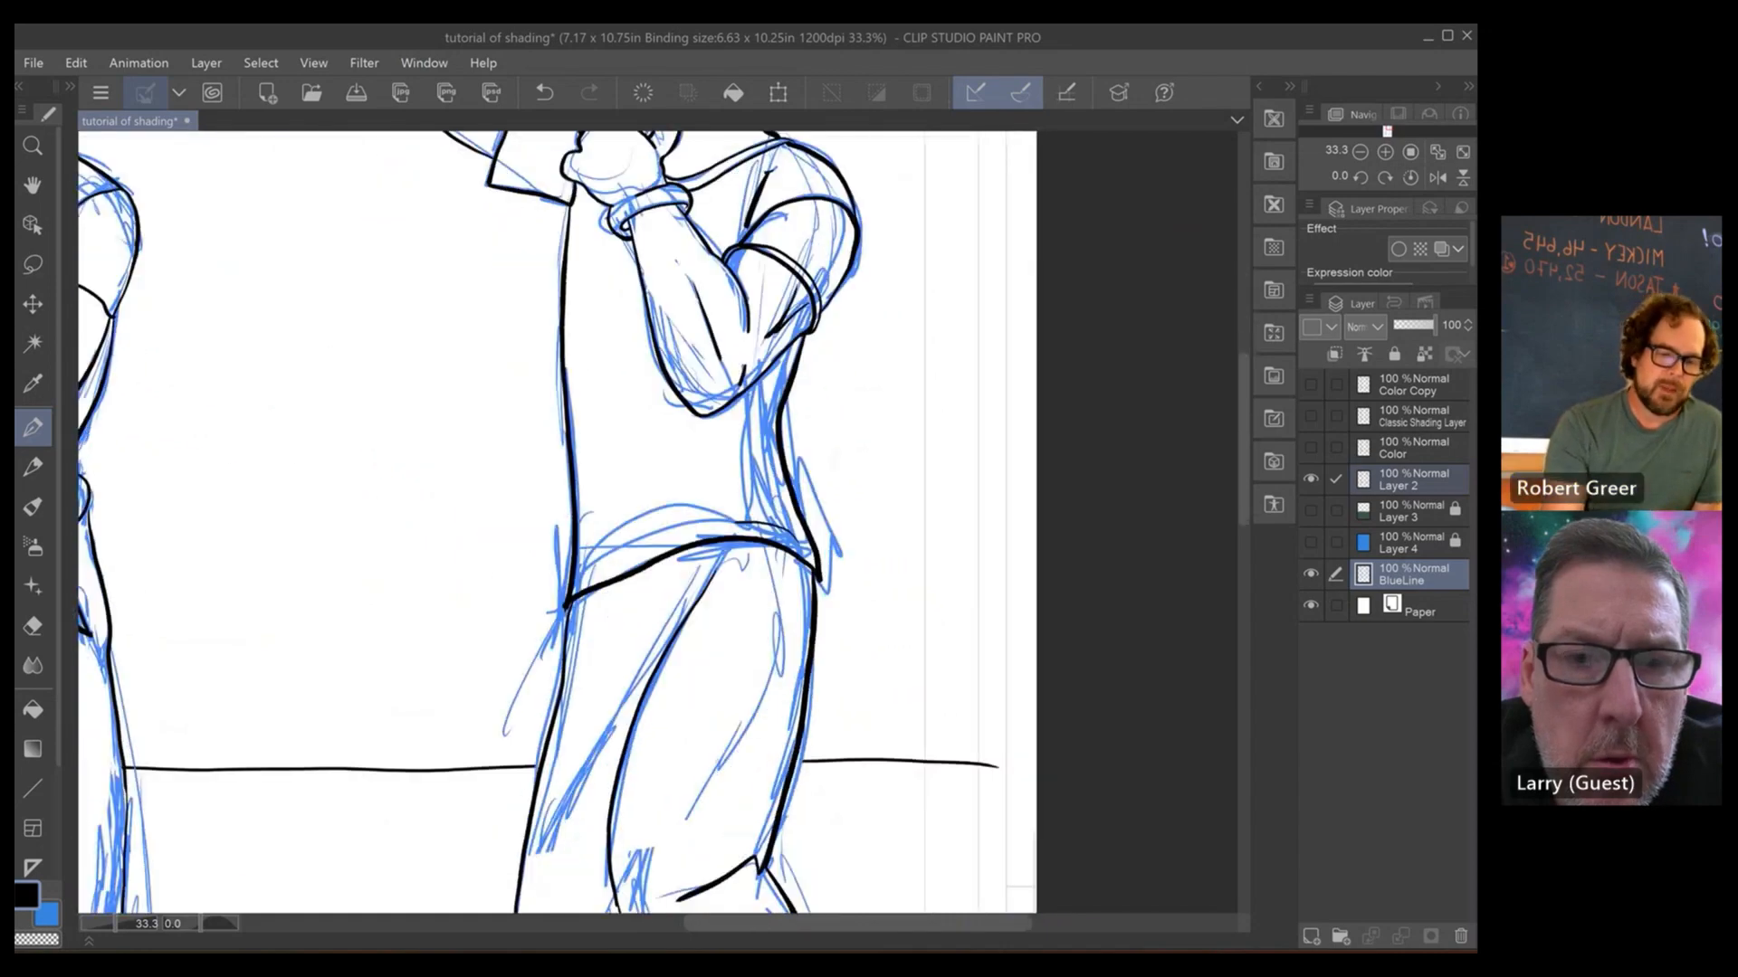
{"action": "left_click_drag", "start_coordinate": [770, 724], "coordinate": [801, 216]}
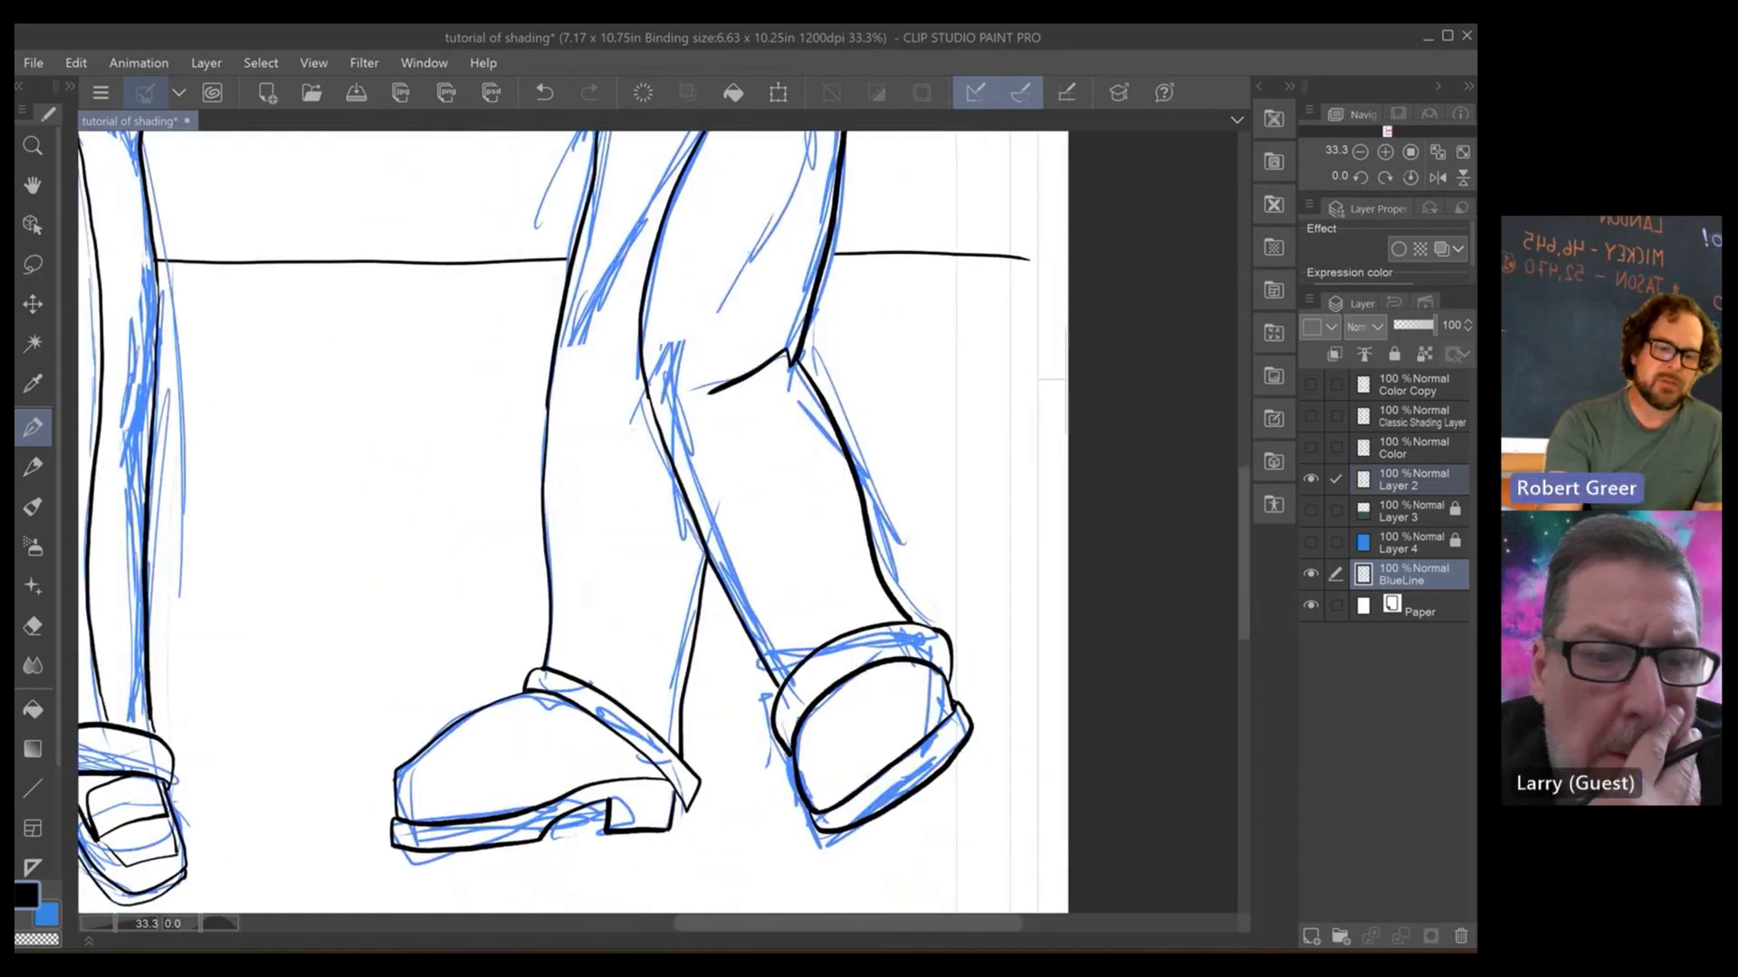
{"action": "scroll", "coordinate": [571, 522], "scroll_direction": "up", "scroll_amount": 10}
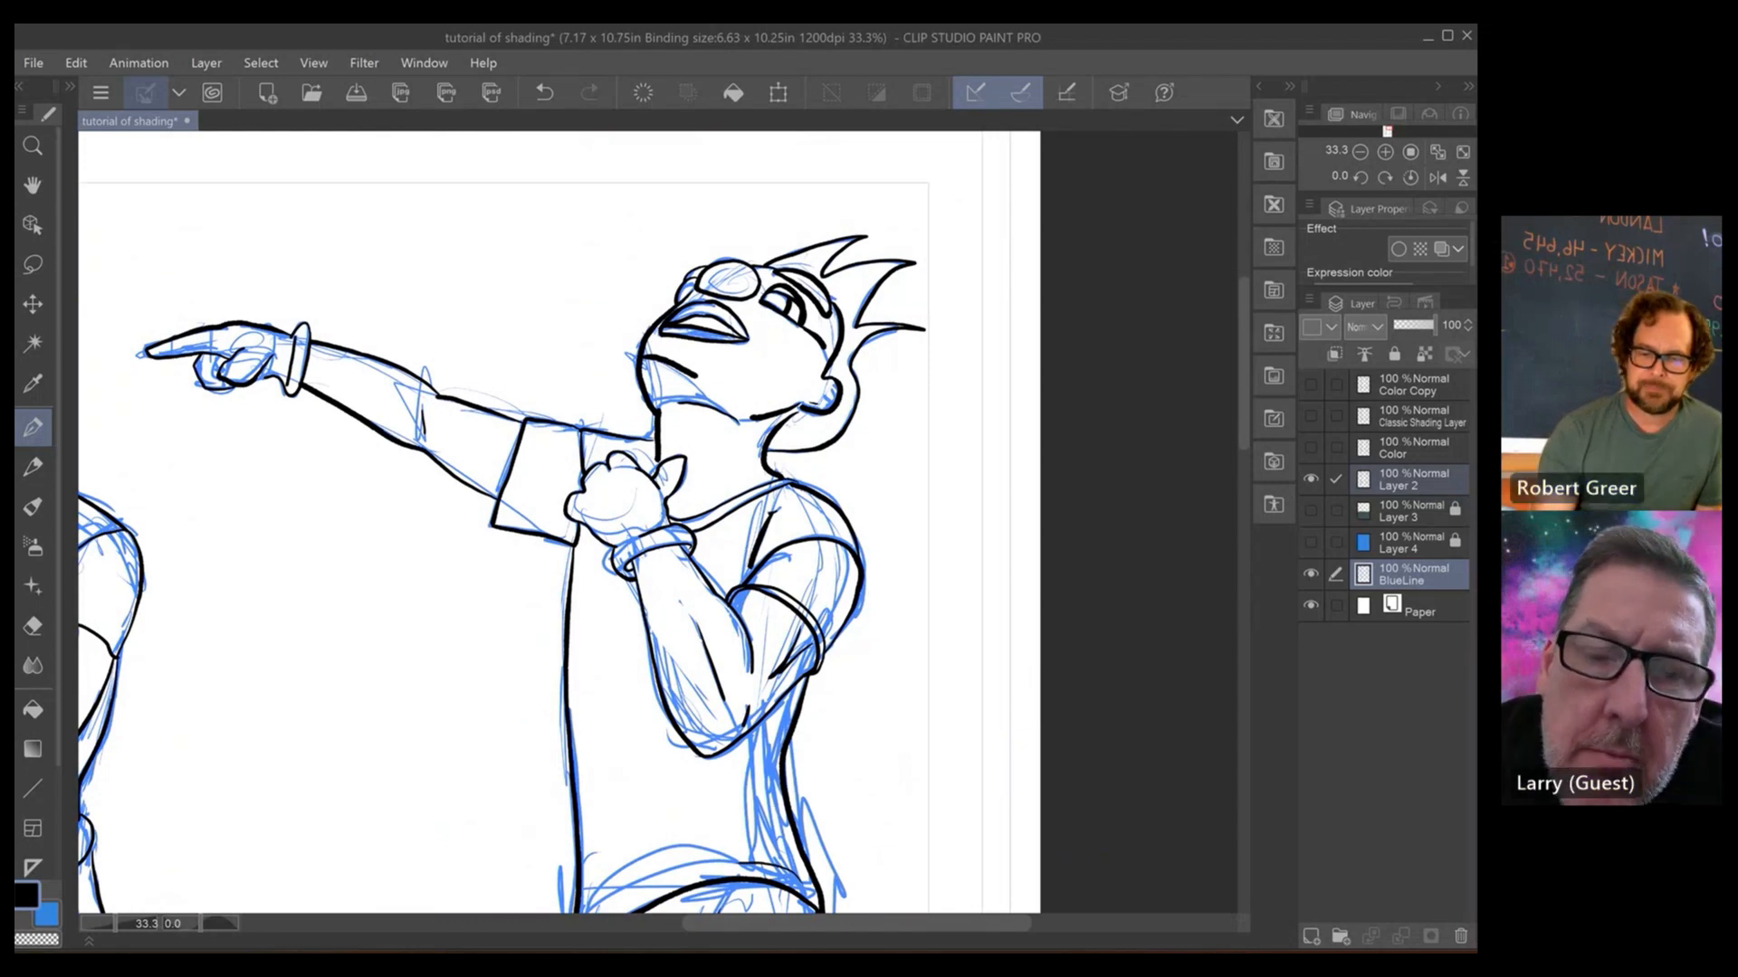
- Hide the BlueLine sketch layer and undo its last rename
{"action": "left_click", "coordinate": [1310, 575]}
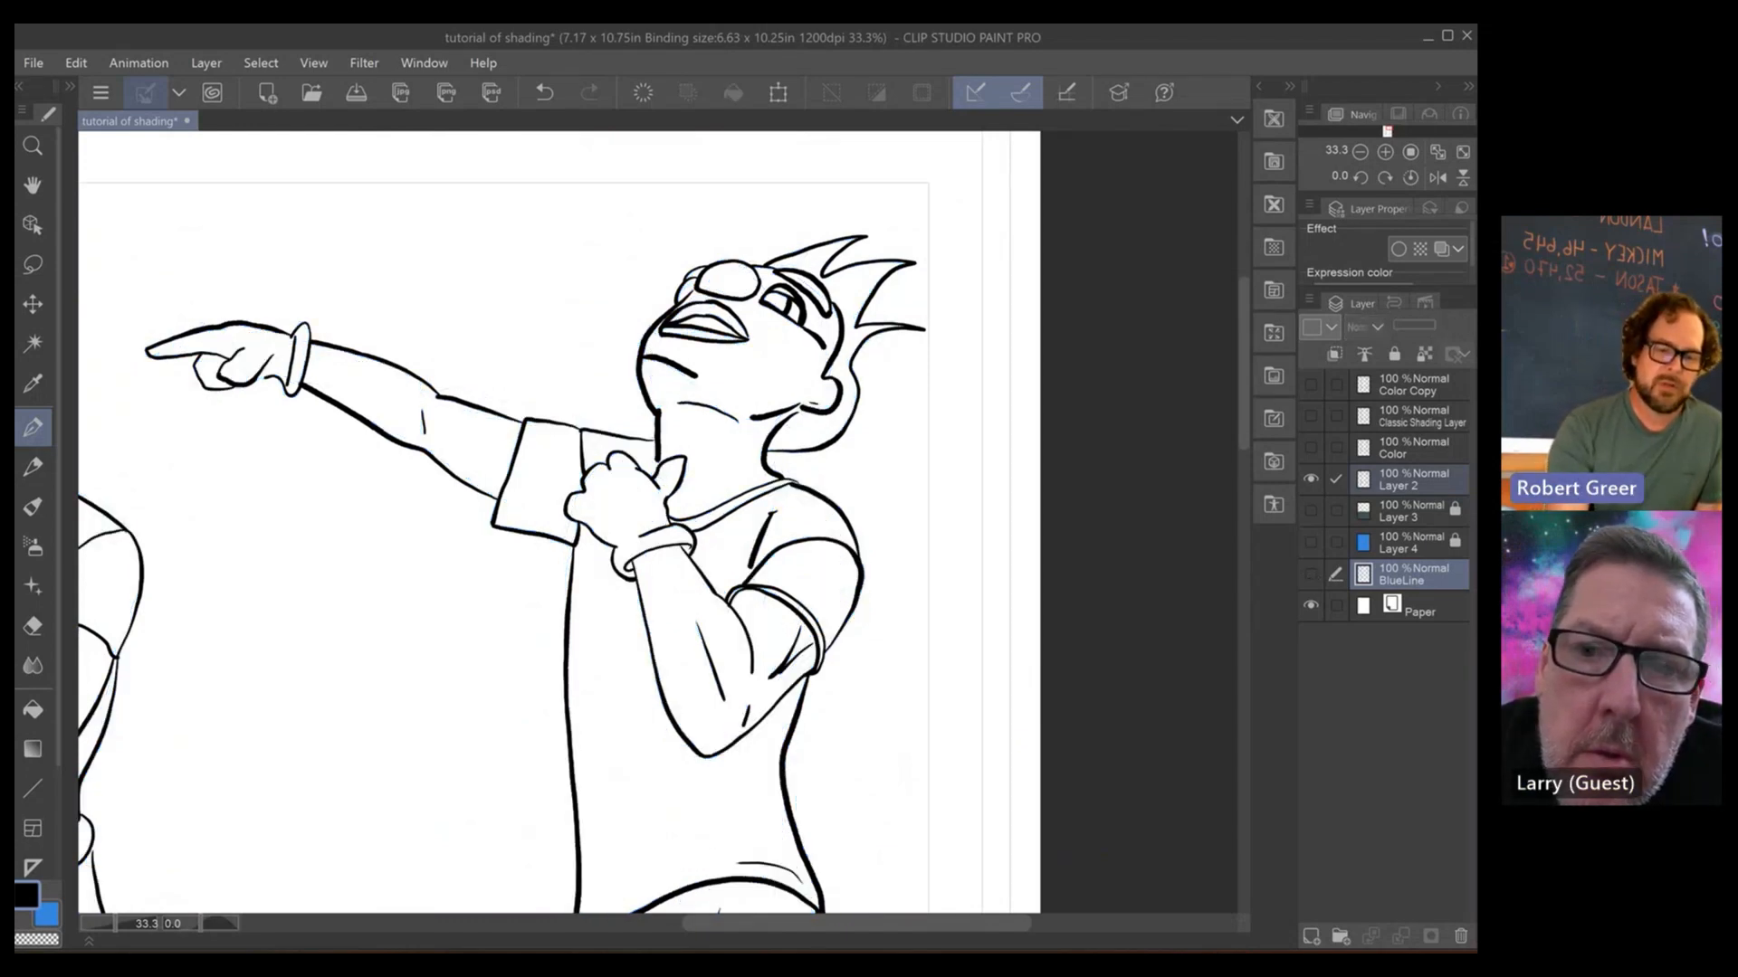
{"action": "scroll", "coordinate": [561, 525], "scroll_direction": "down", "scroll_amount": 3}
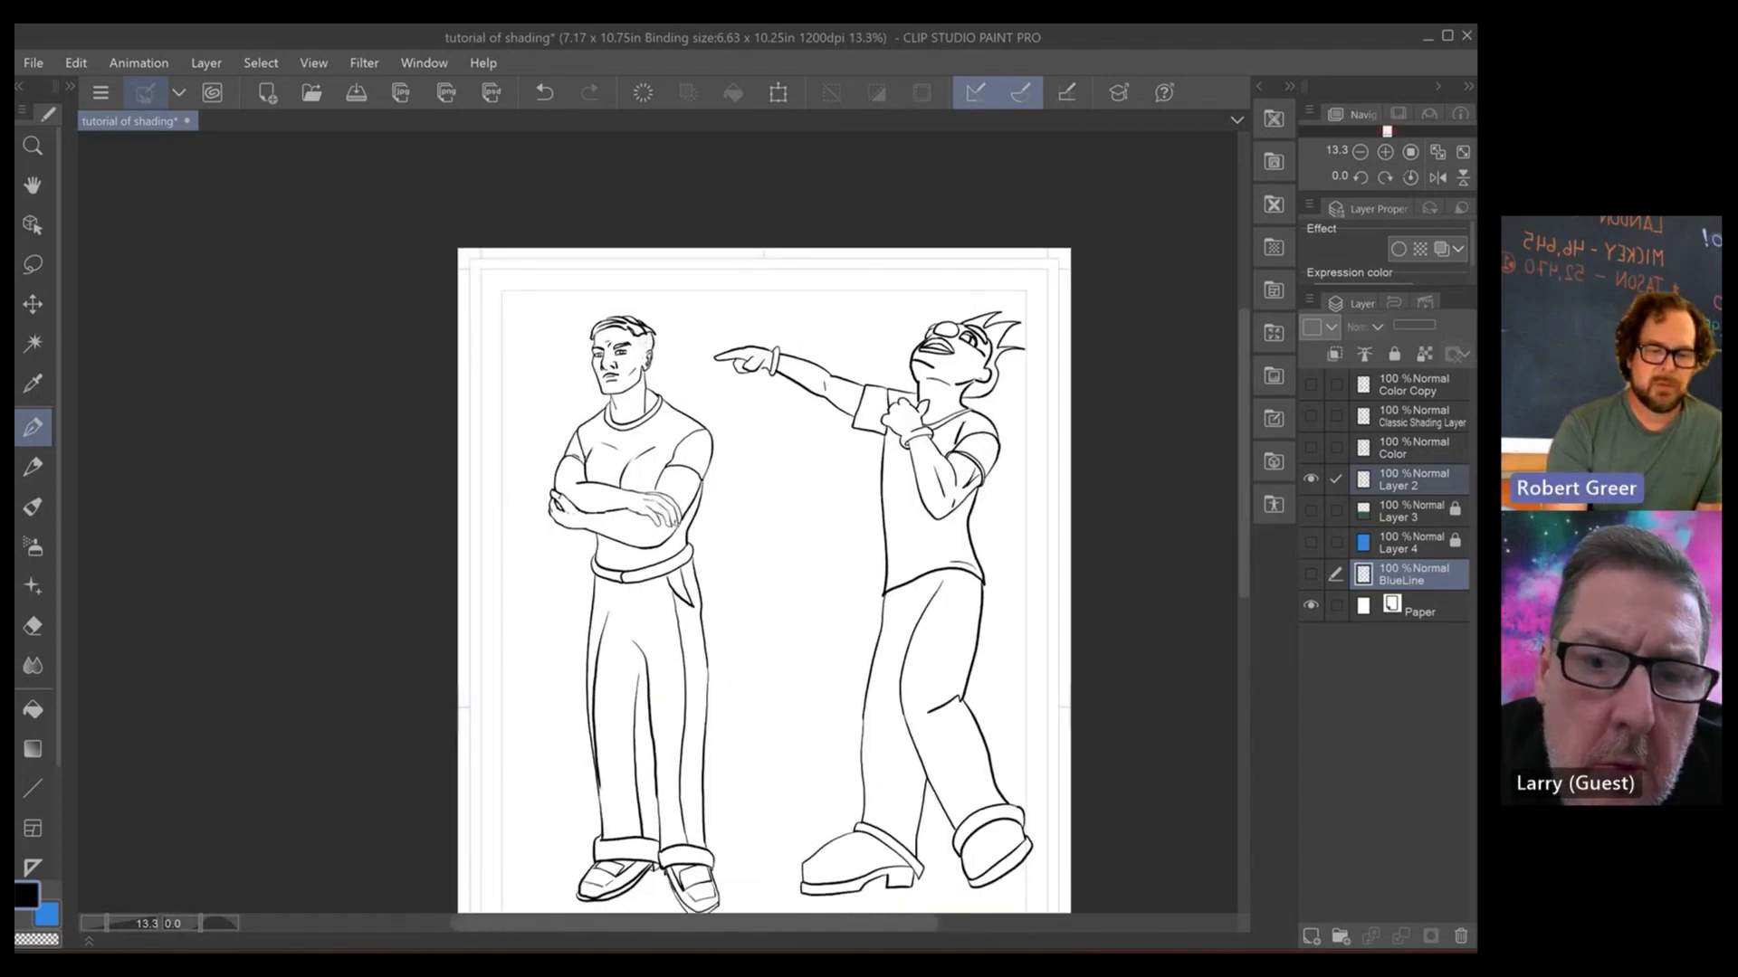
{"action": "key", "text": "ctrl+z"}
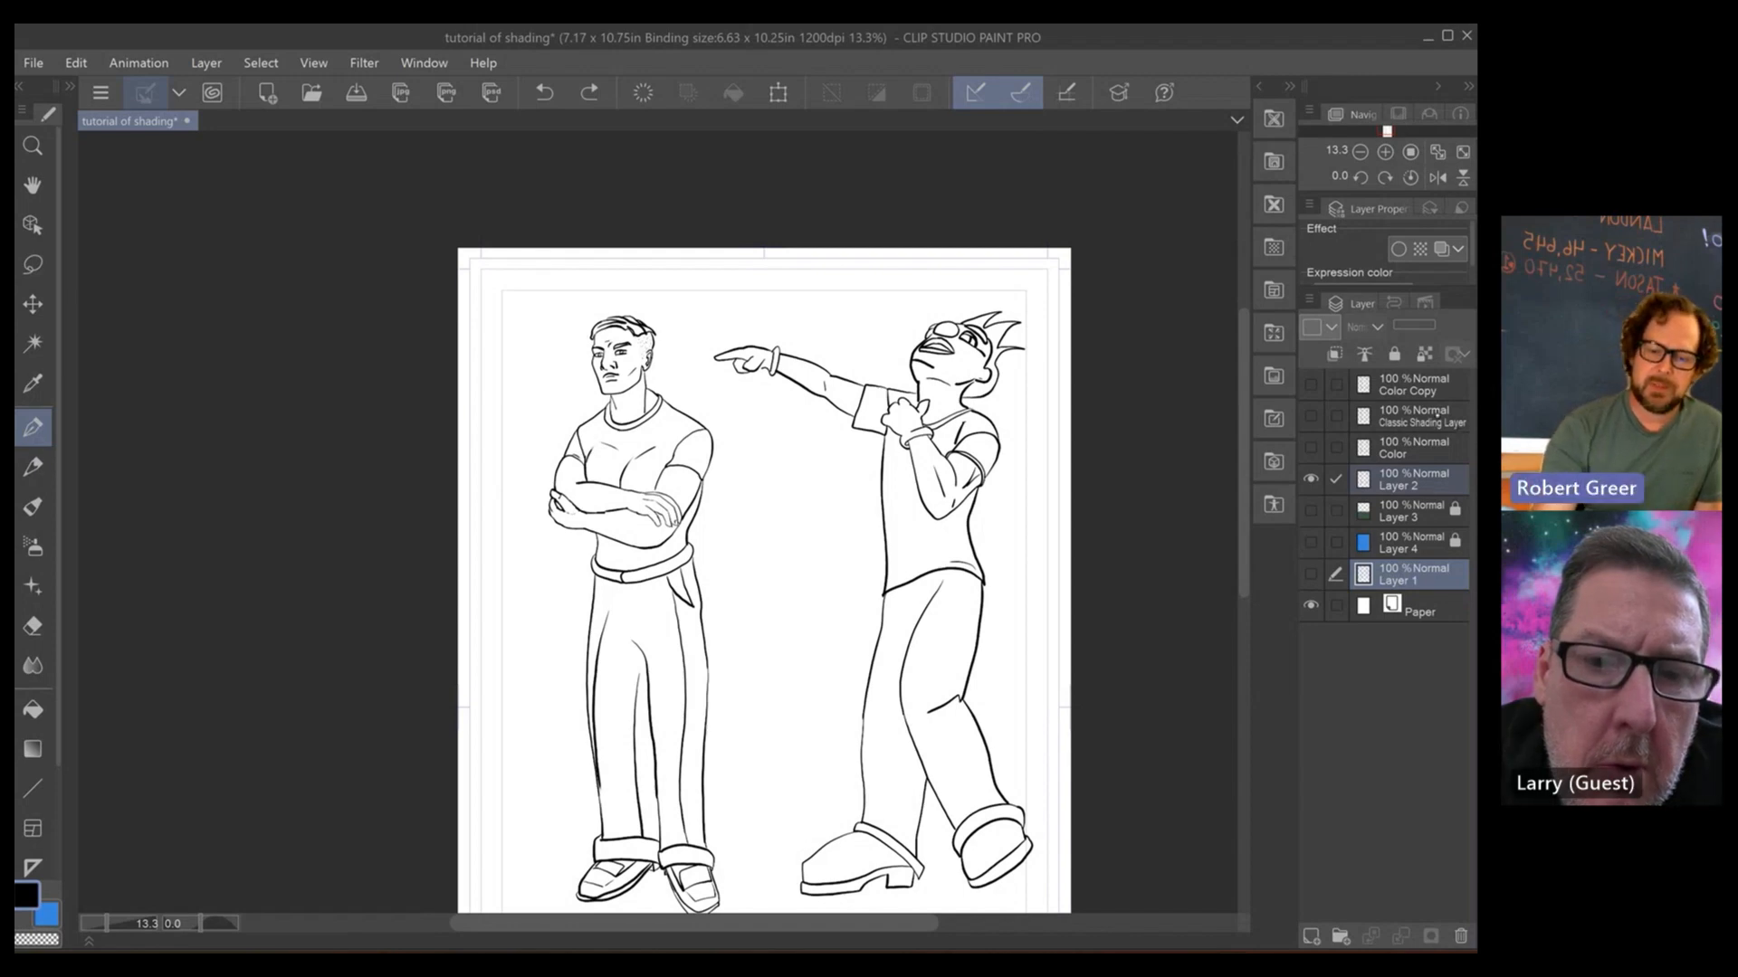
- Hide Layer 2, then show the Classic Shading Layer and make it the active layer
{"action": "left_click", "coordinate": [1310, 479]}
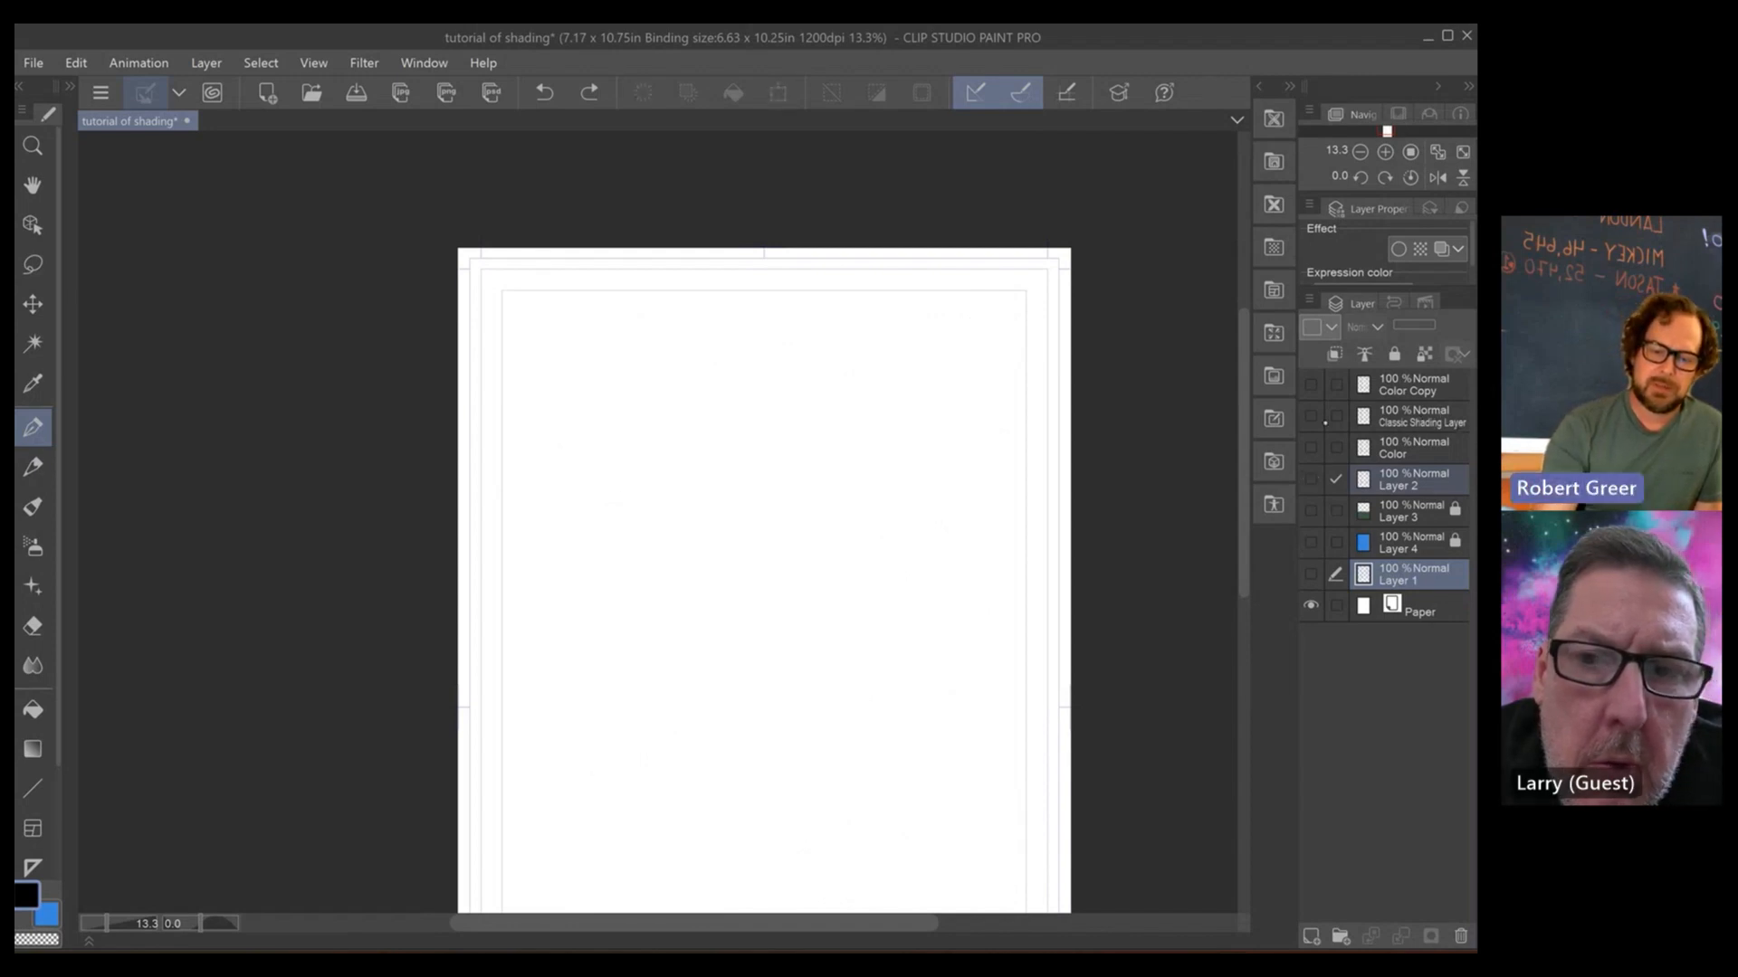
{"action": "left_click", "coordinate": [1310, 416]}
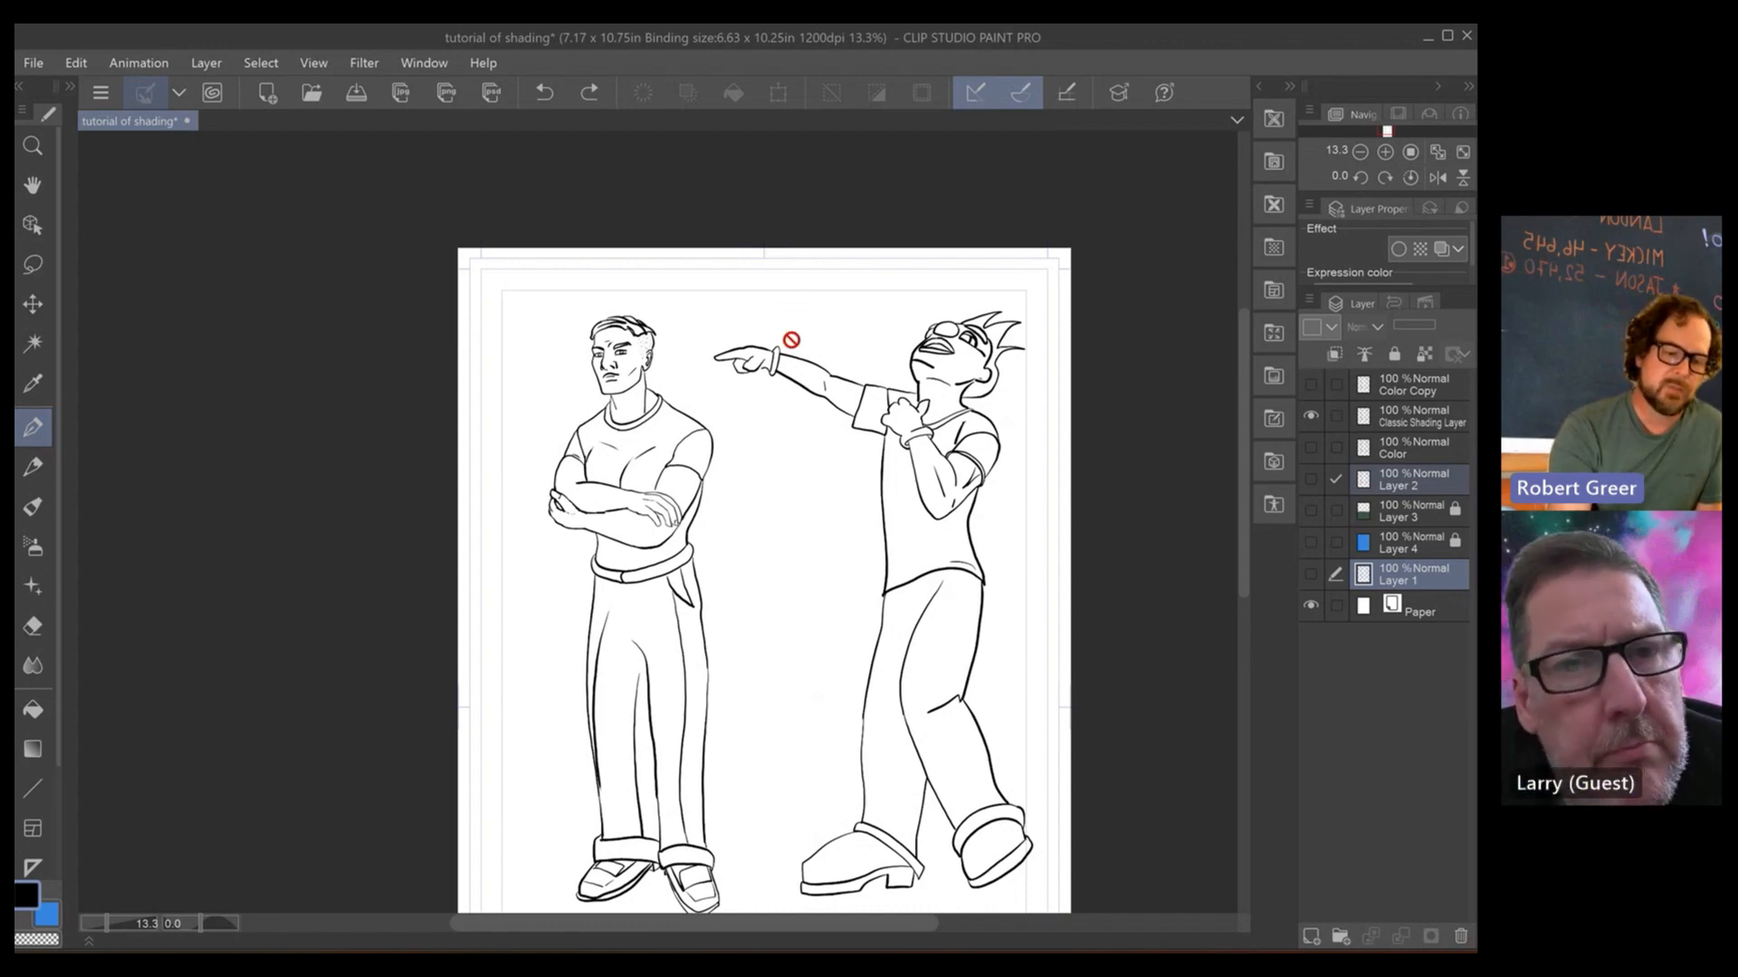
{"action": "left_click", "coordinate": [1435, 416]}
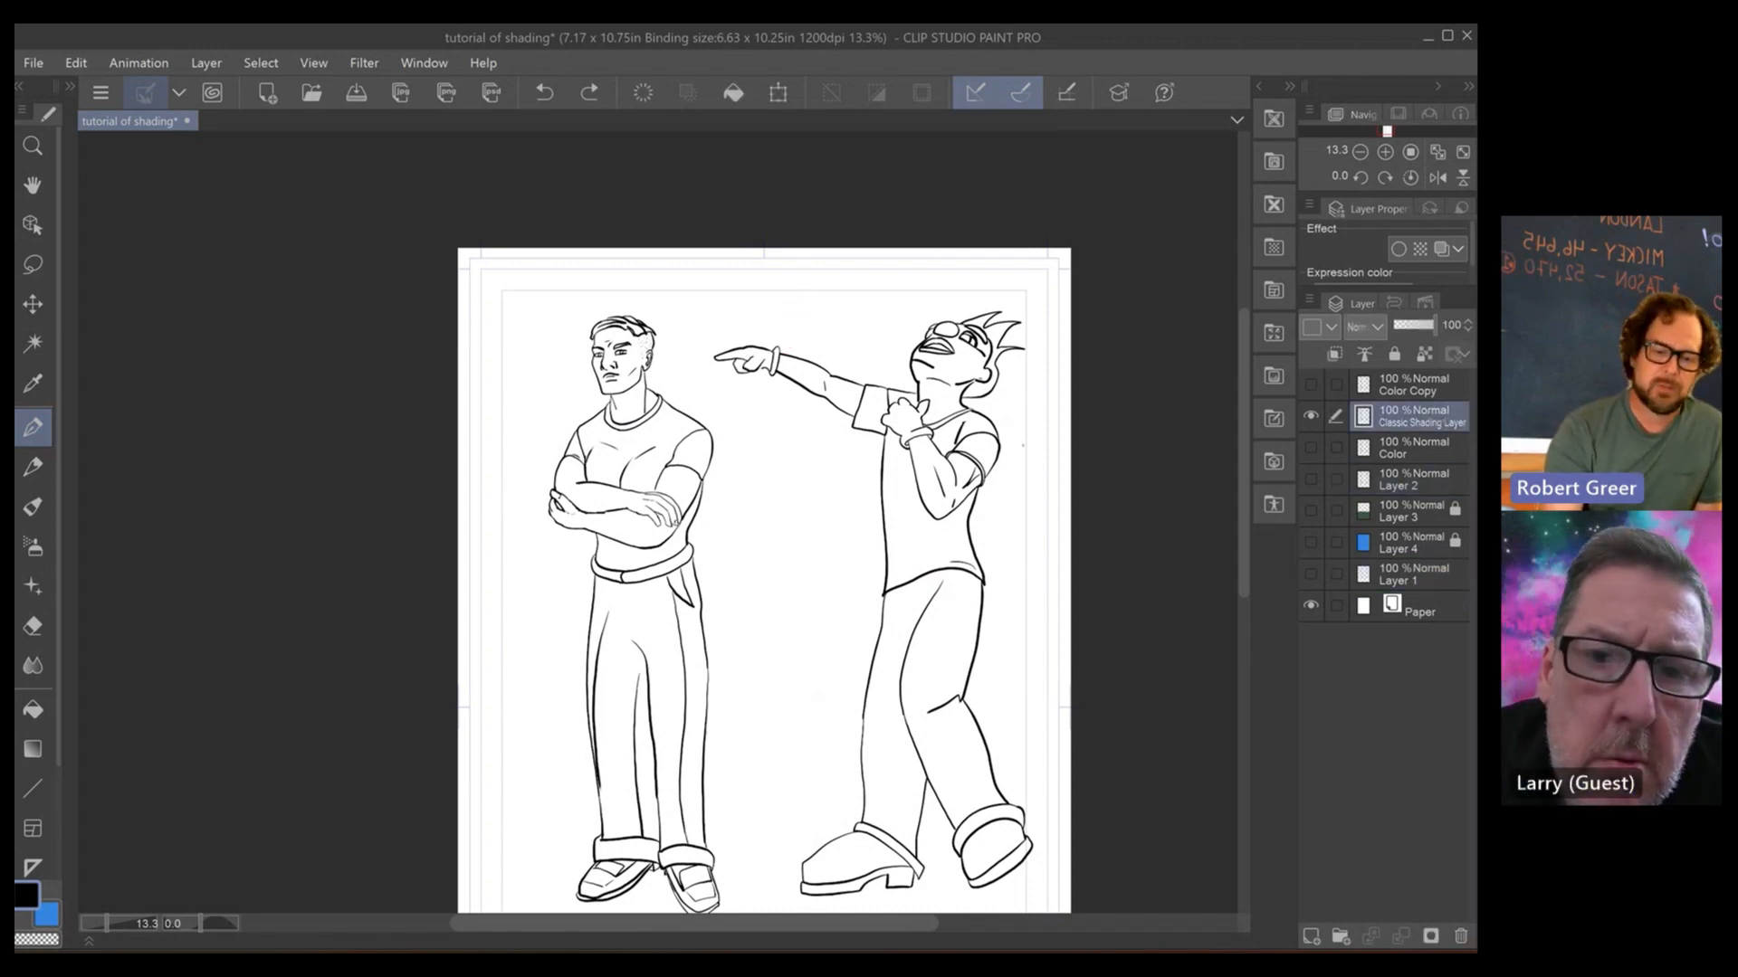
{"action": "left_click", "coordinate": [776, 281]}
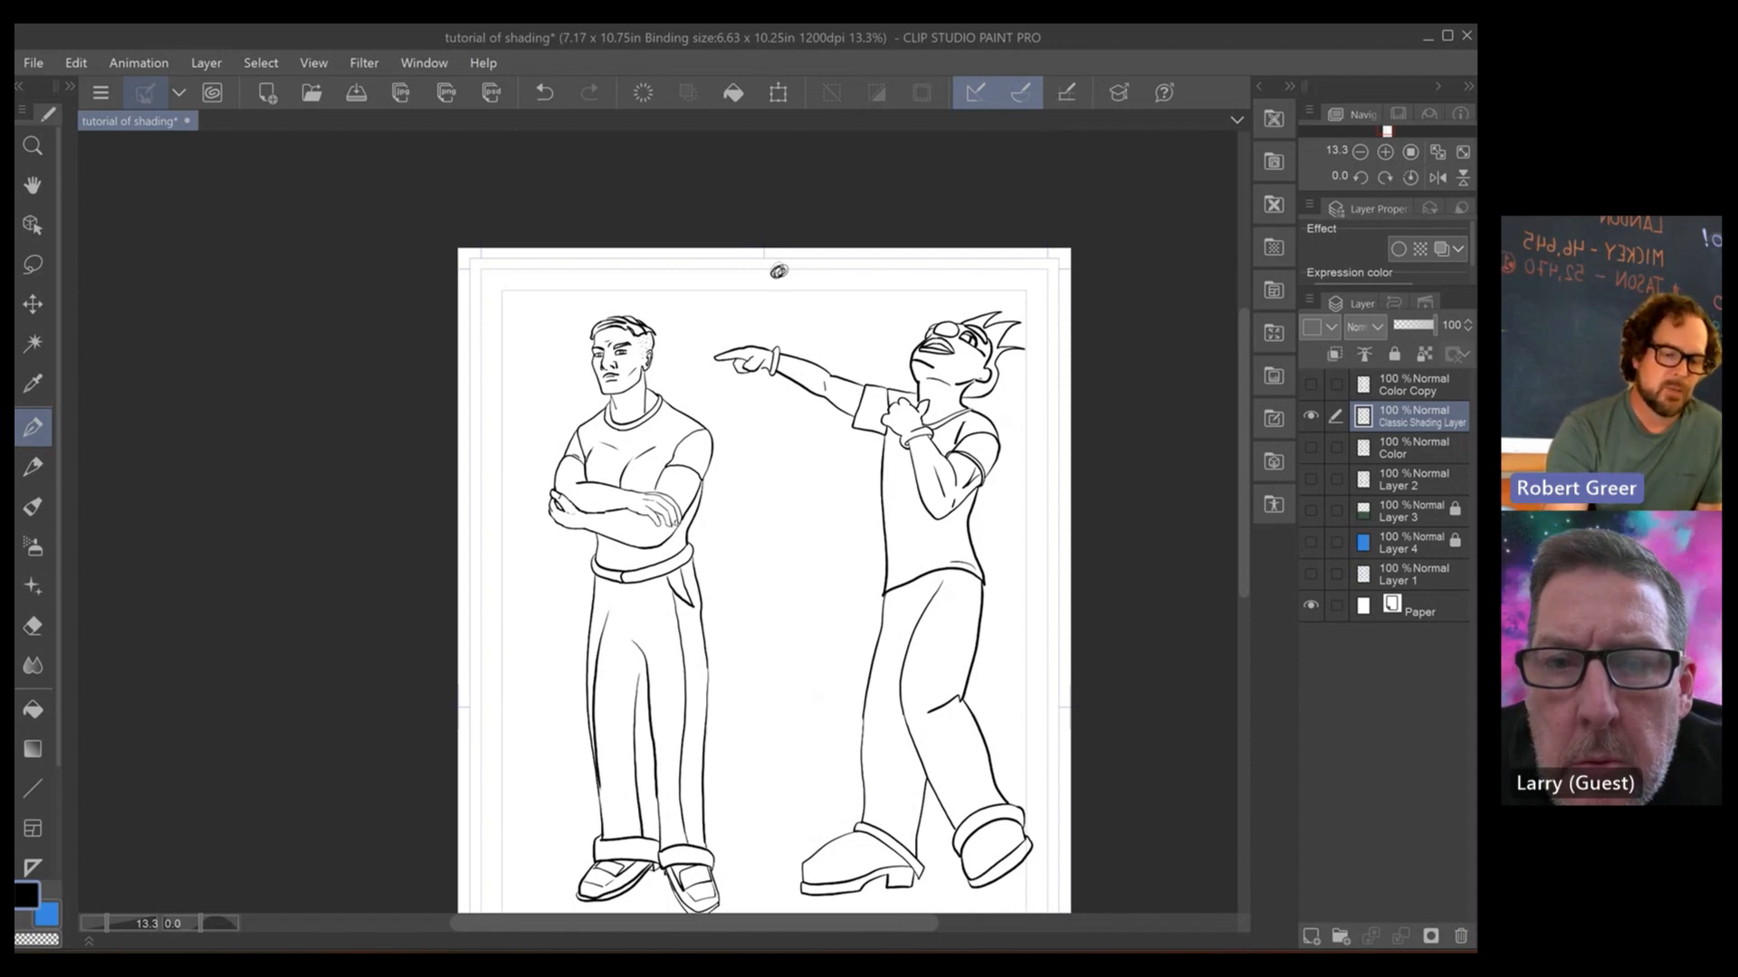
- Set the Real G-Pen brush size to 0.40 for shading the crossed-arms figure's shirt
{"action": "scroll", "coordinate": [589, 425], "scroll_direction": "up", "scroll_amount": 5}
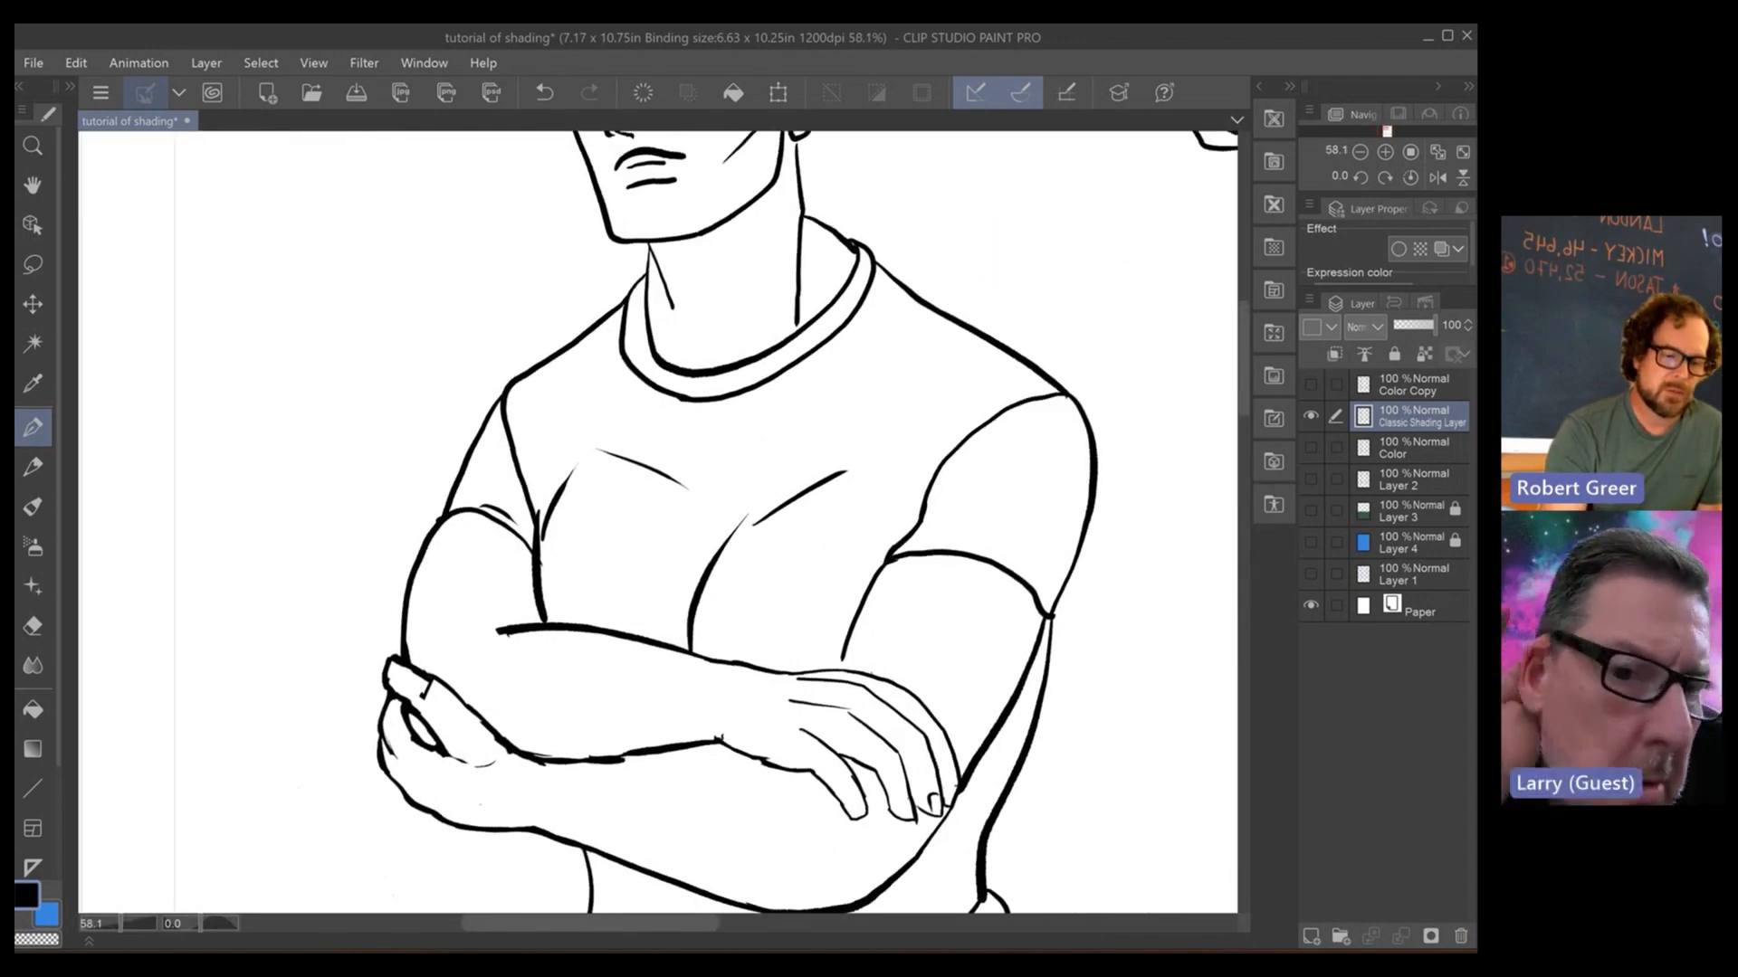
{"action": "scroll", "coordinate": [658, 522], "scroll_direction": "up", "scroll_amount": 3}
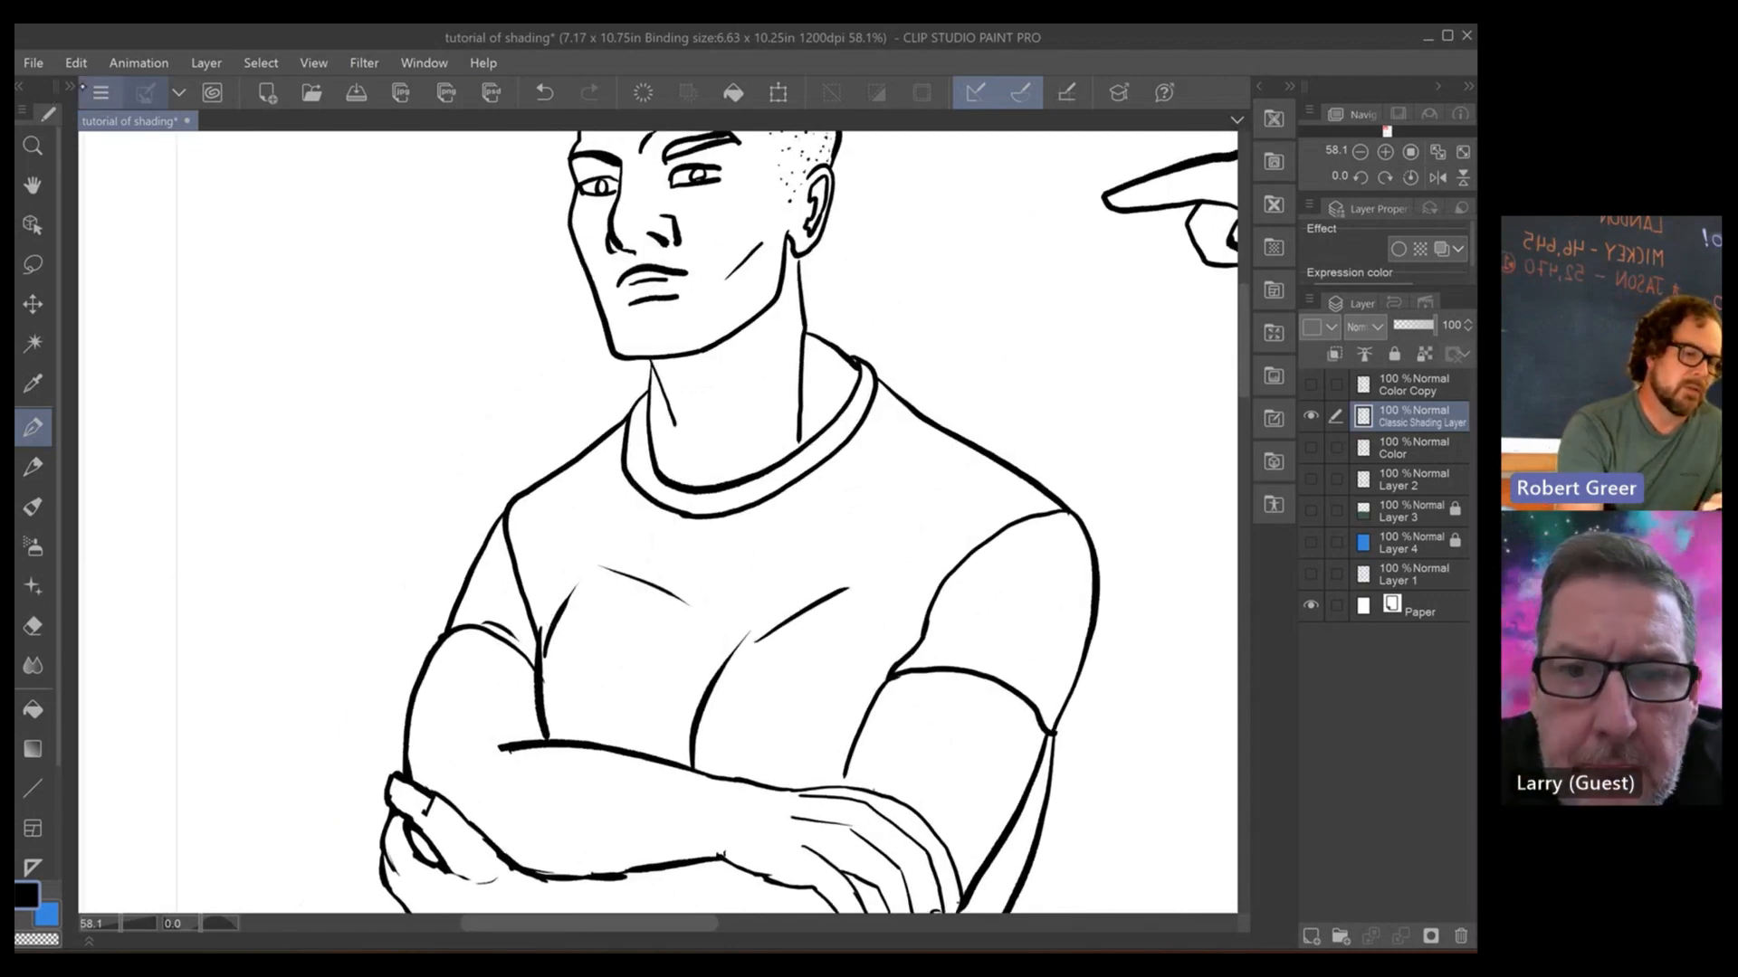
{"action": "left_click", "coordinate": [69, 86]}
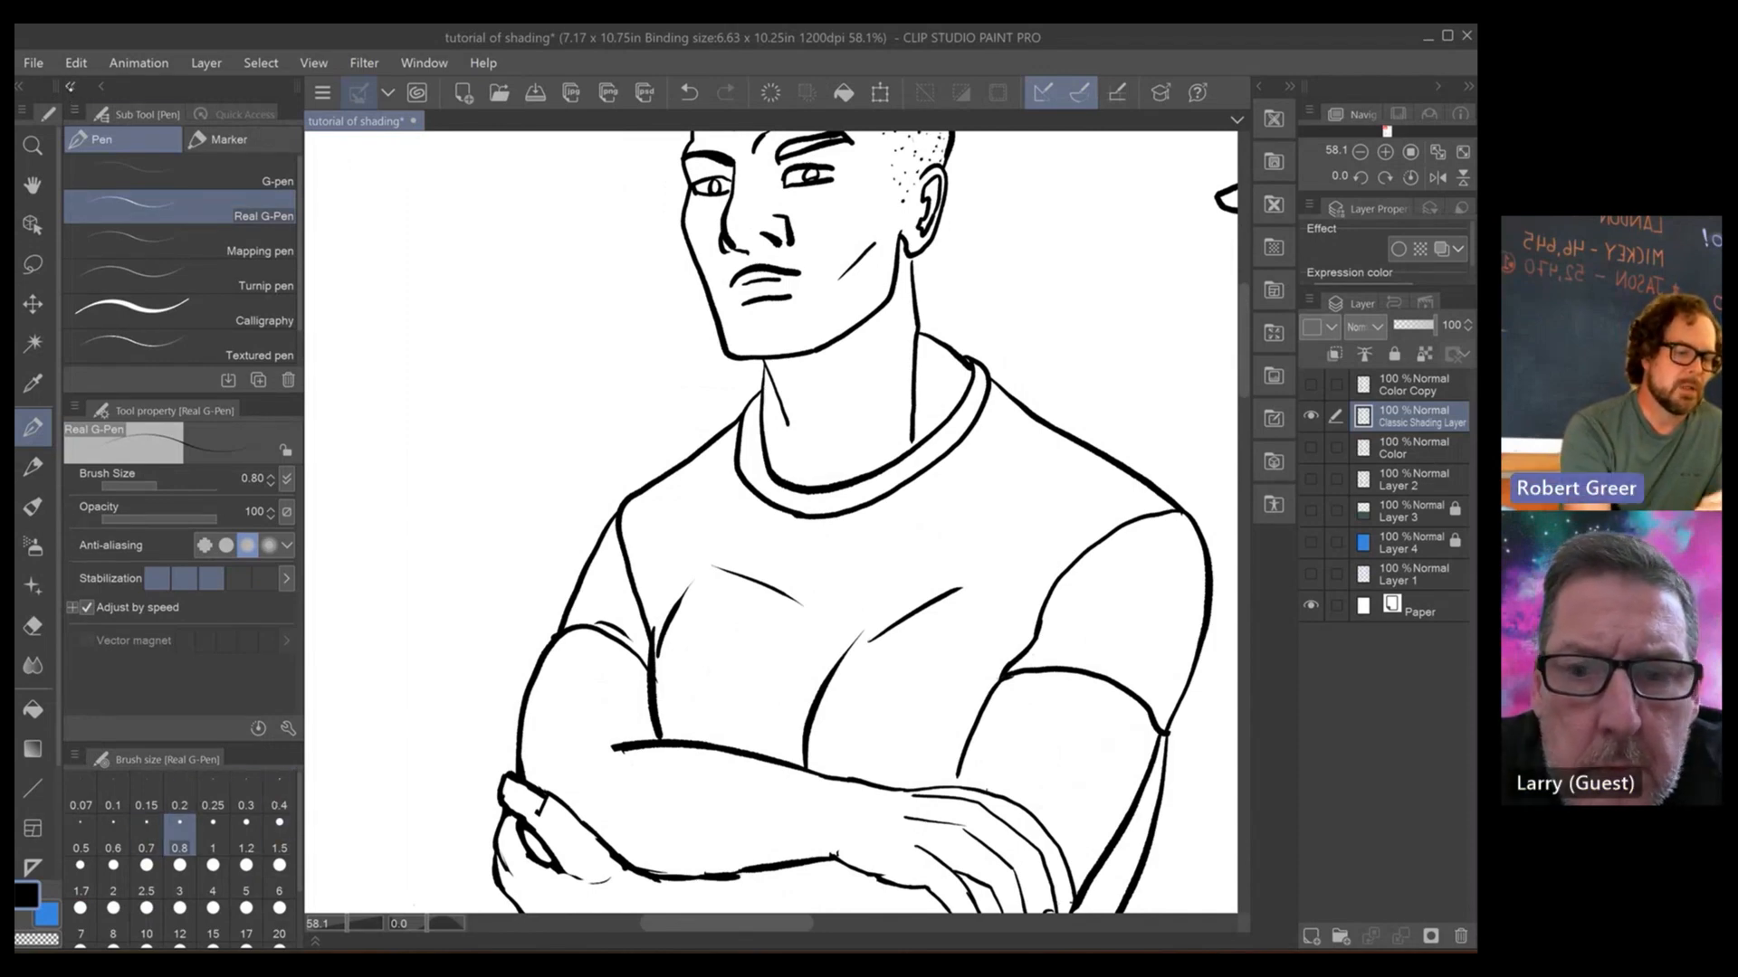
{"action": "left_click", "coordinate": [70, 86]}
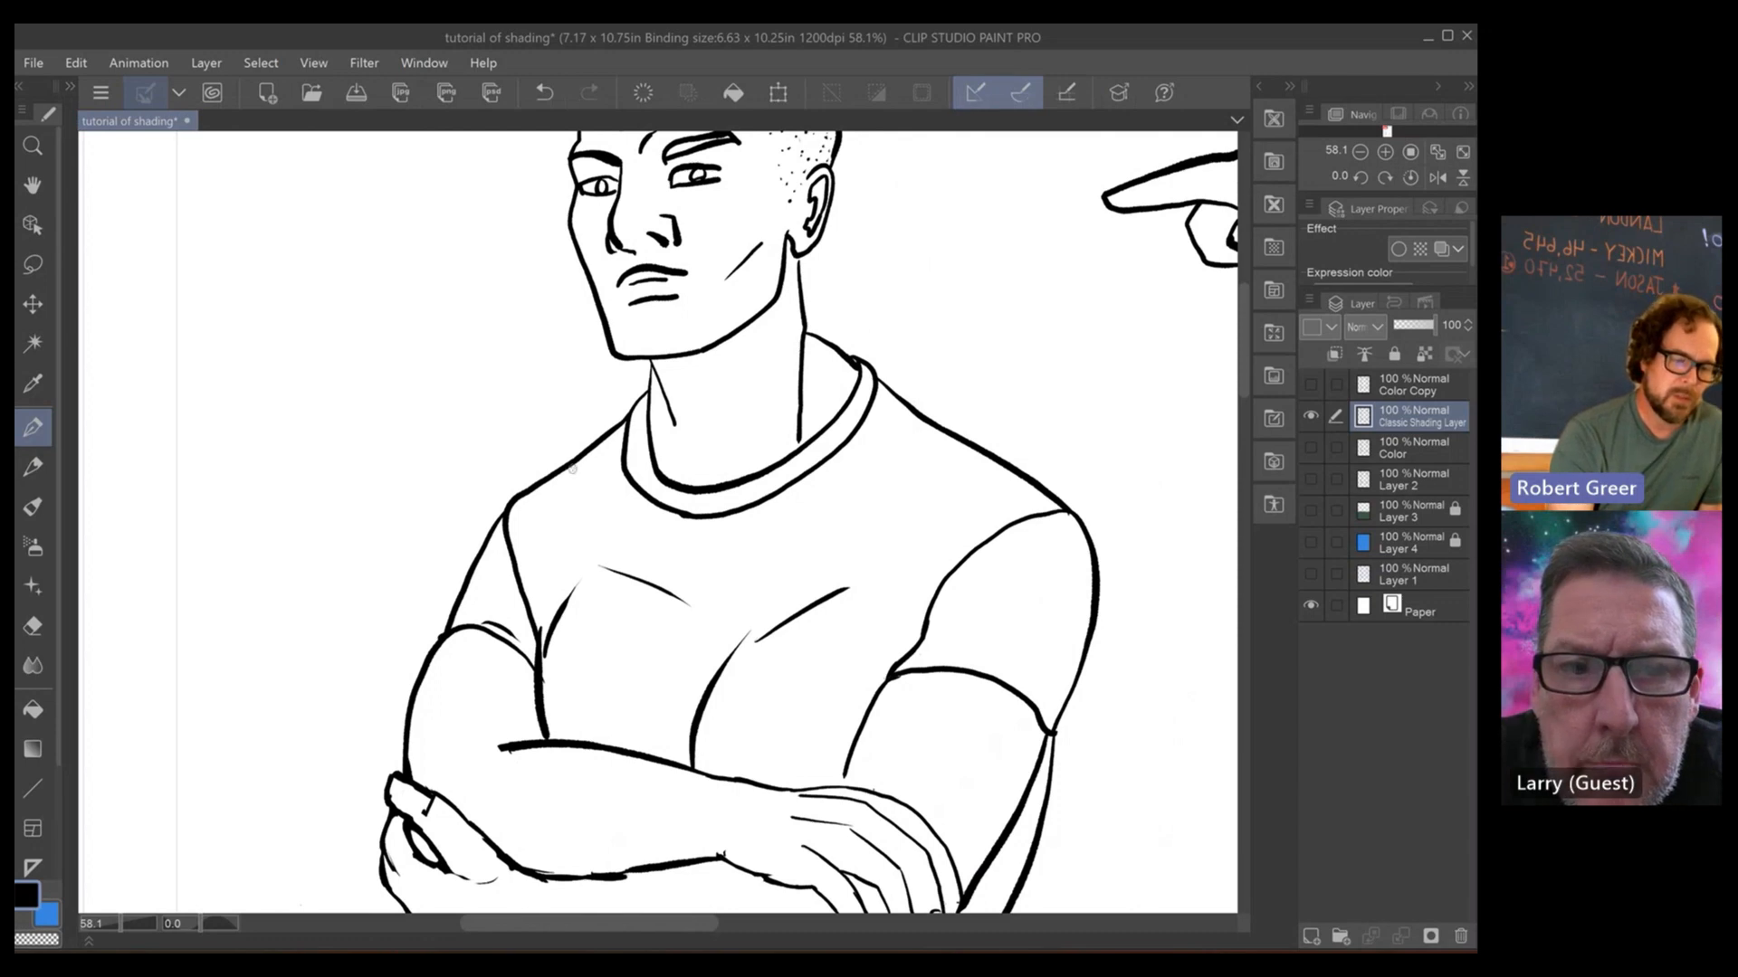
{"action": "scroll", "coordinate": [528, 633], "scroll_direction": "up", "scroll_amount": 5}
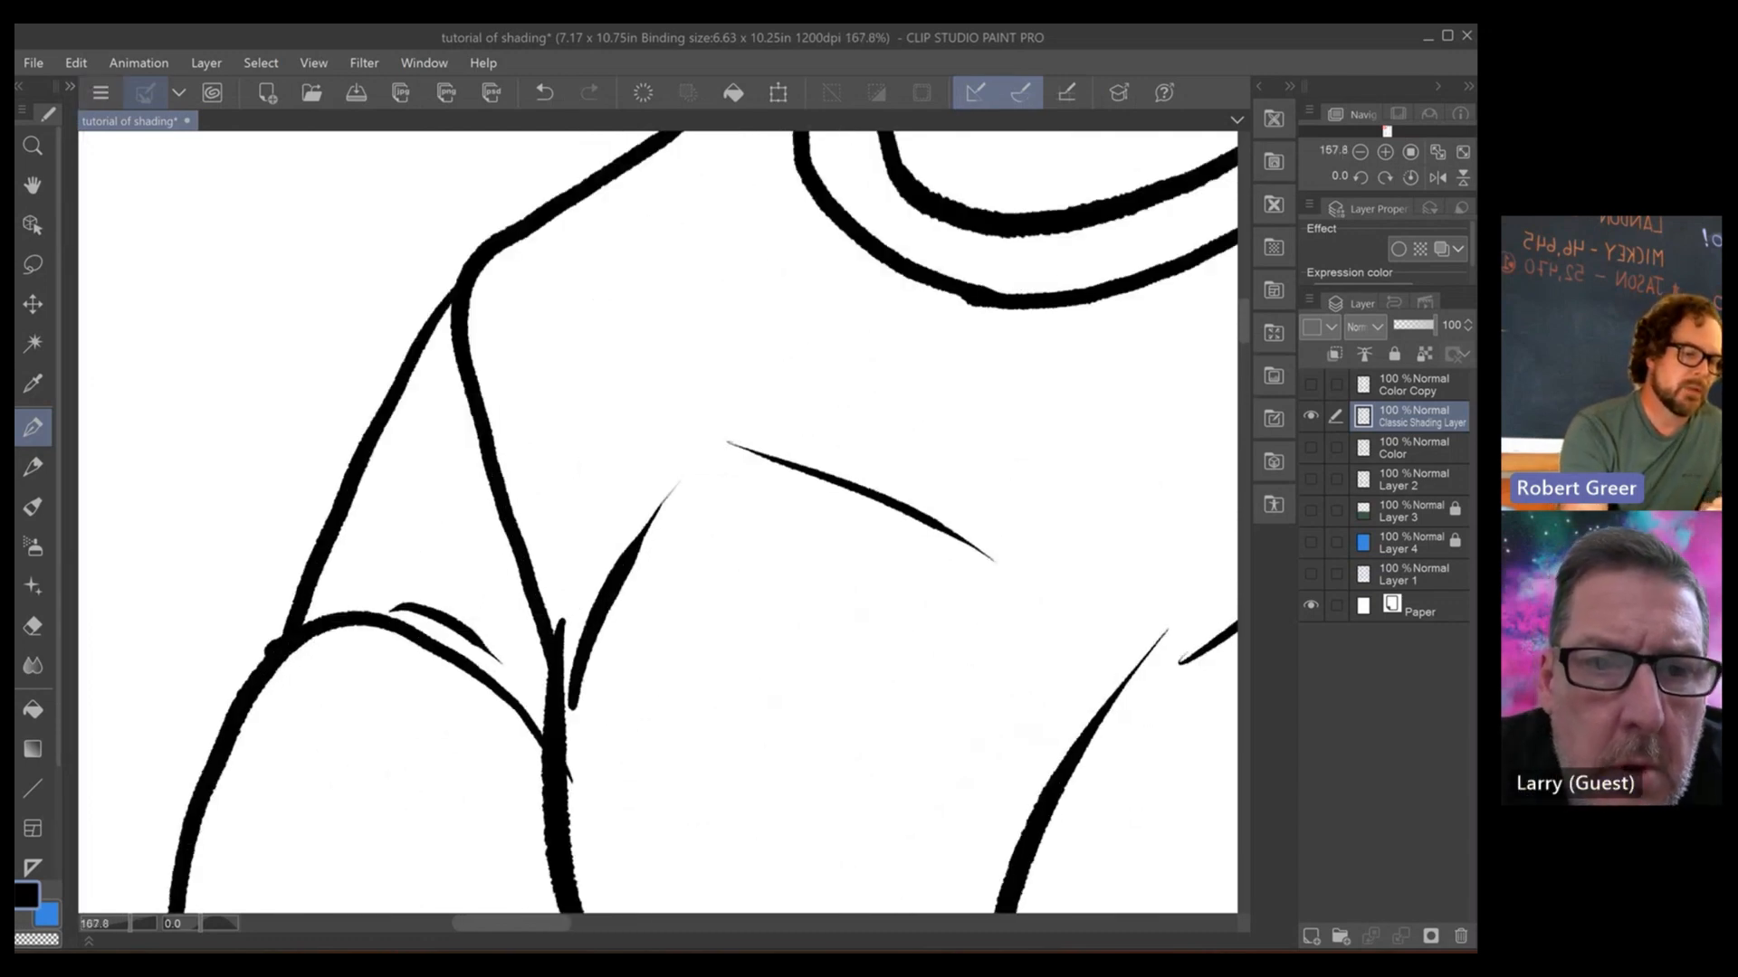
{"action": "left_click", "coordinate": [70, 86]}
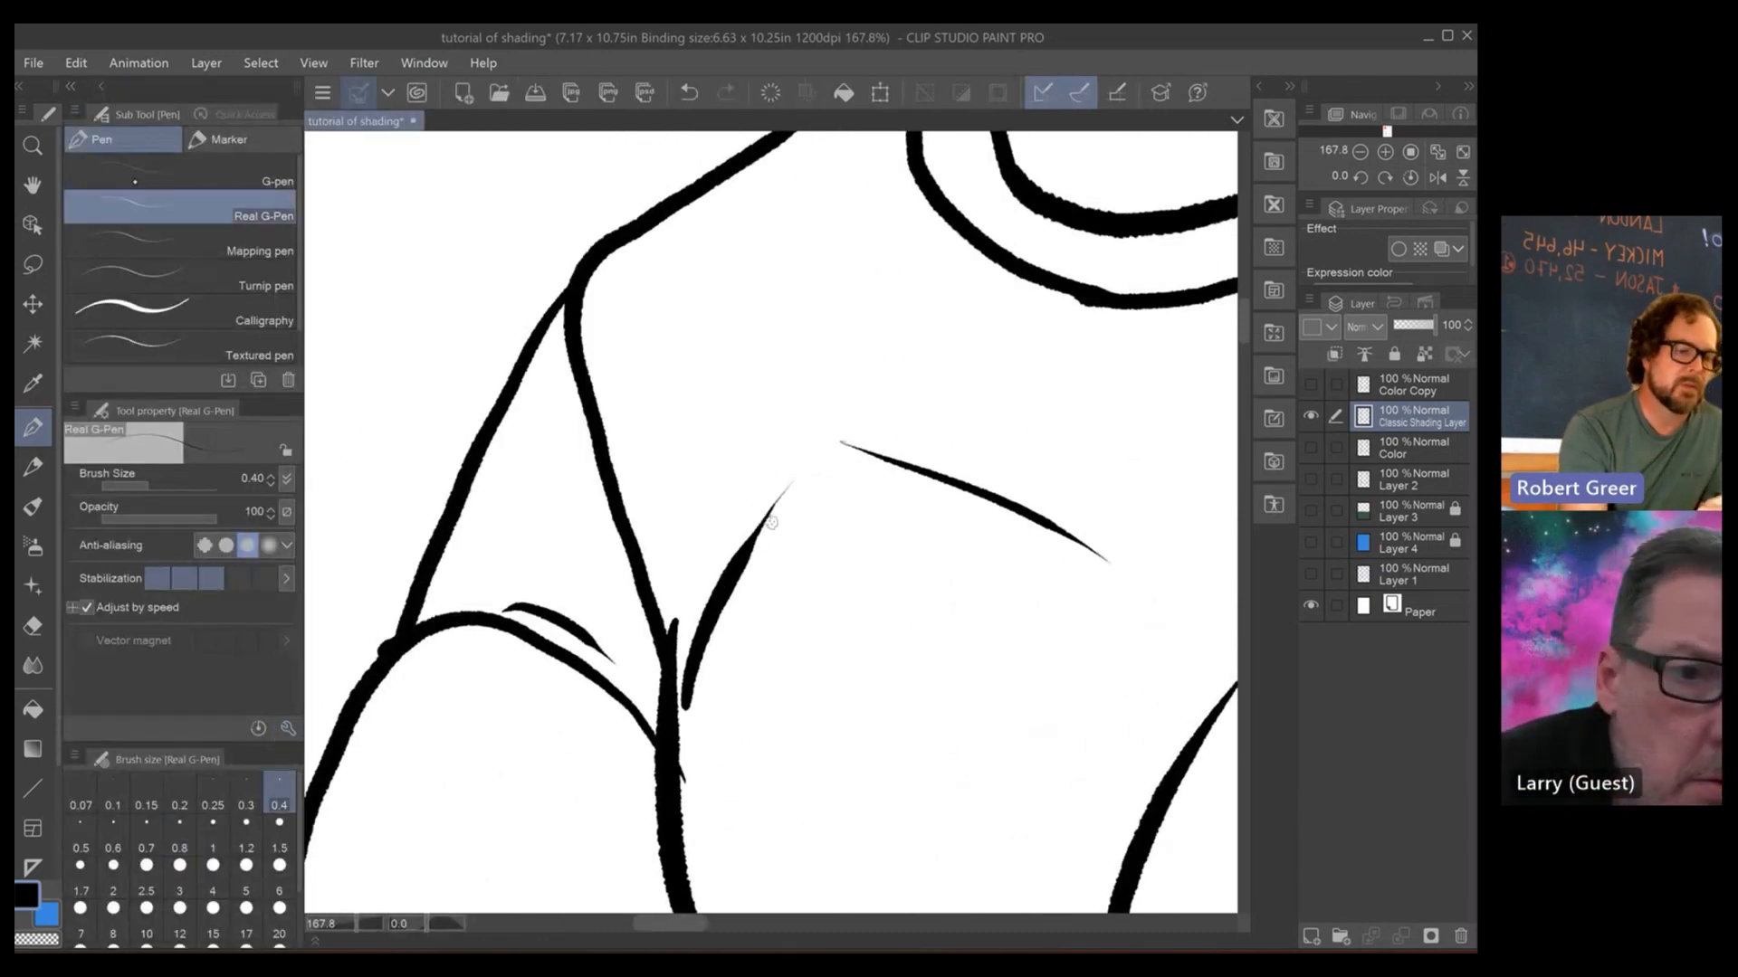
{"action": "left_click", "coordinate": [70, 86]}
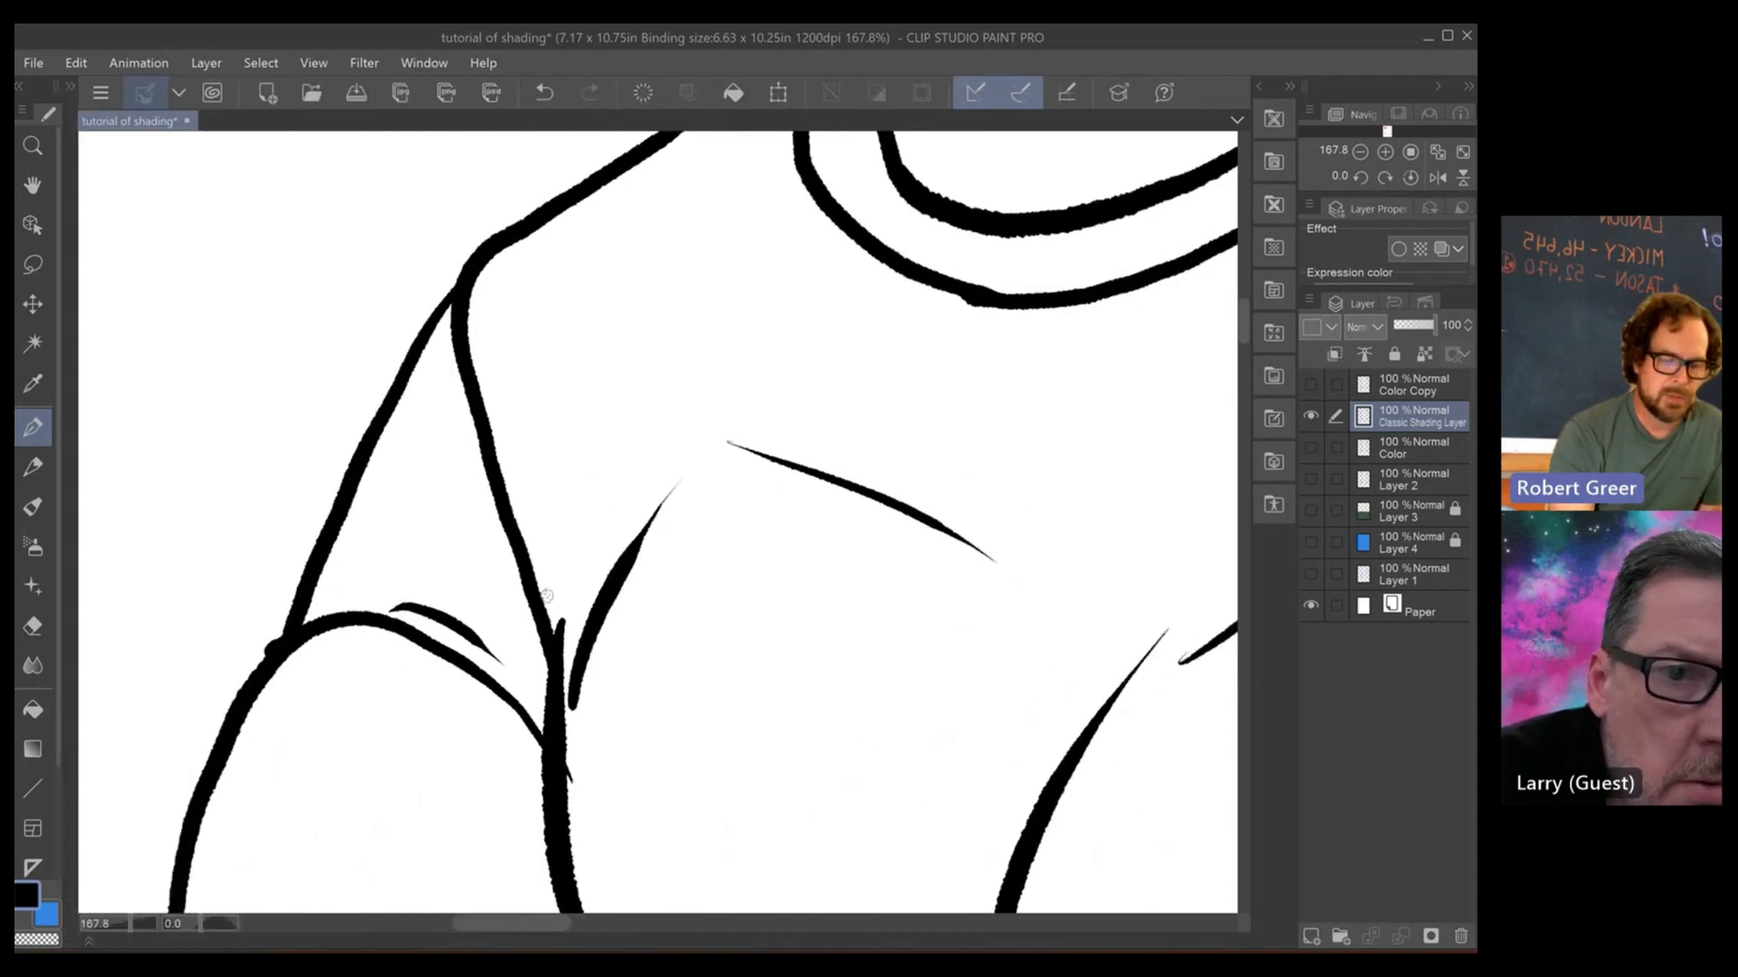
- Hatch the crossed-arms figure's chest with thin parallel diagonal strokes along the left-hand sleeve seam, from armpit up to shoulder
{"action": "left_click_drag", "start_coordinate": [544, 601], "coordinate": [663, 419]}
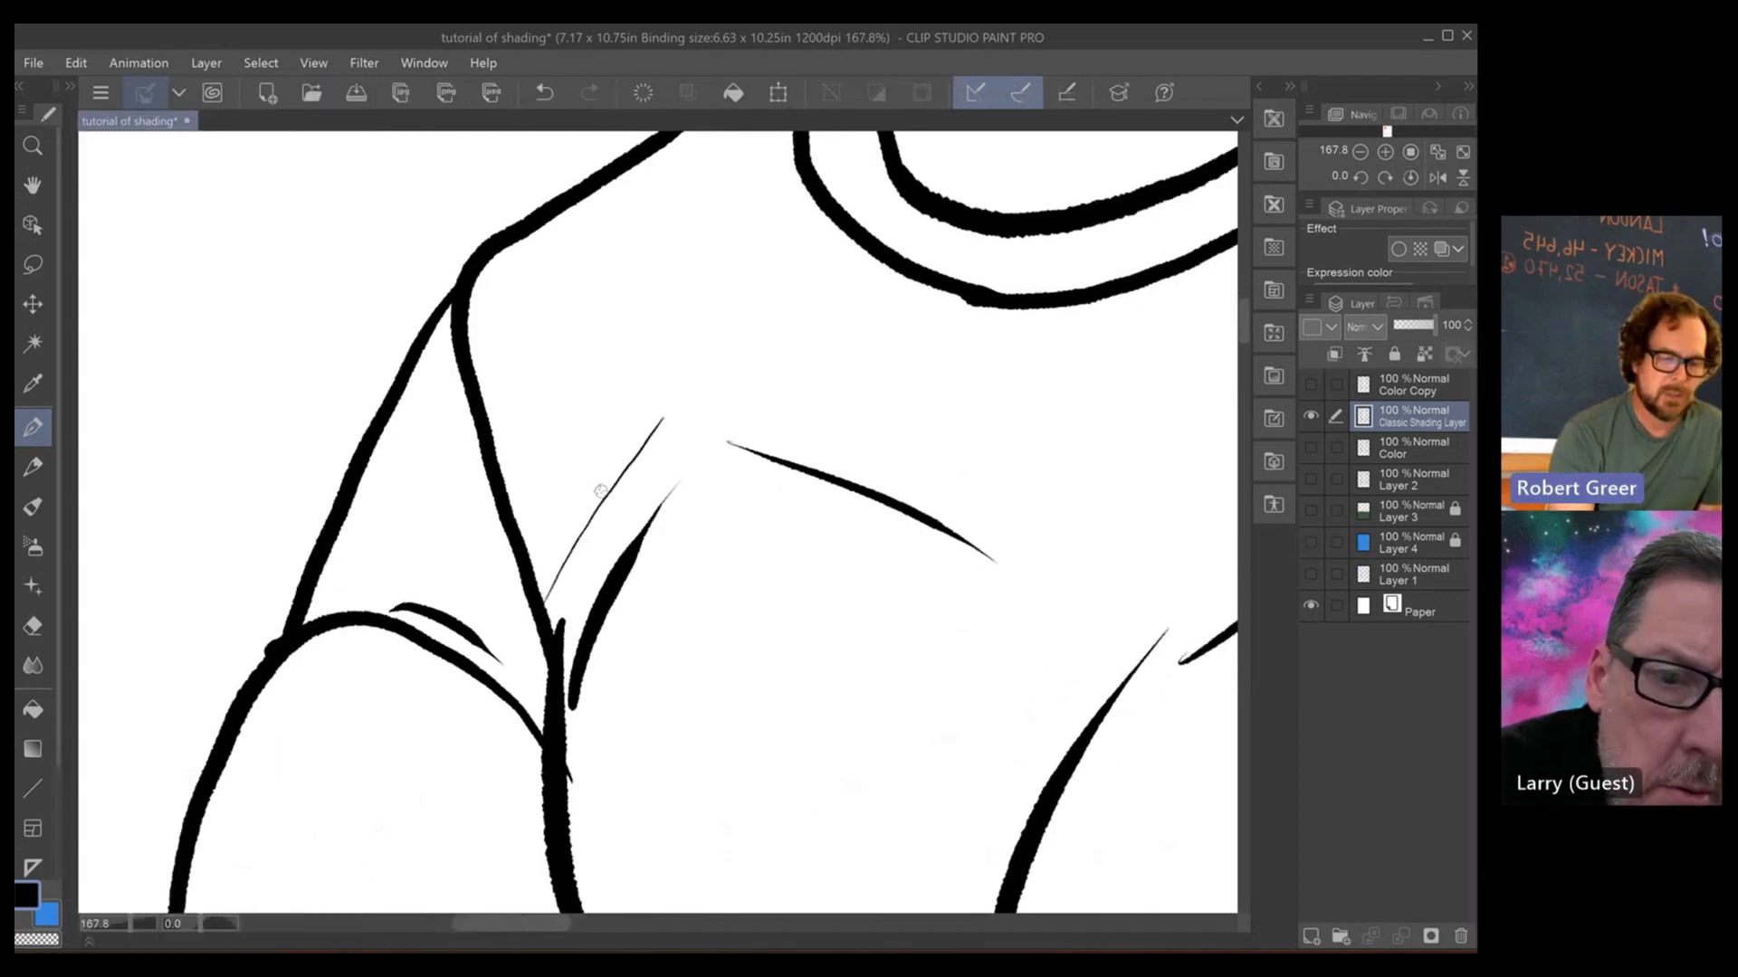
{"action": "mouse_move", "coordinate": [547, 597]}
{"action": "left_mouse_down"}
{"action": "mouse_move", "coordinate": [667, 405]}
{"action": "mouse_move", "coordinate": [669, 419]}
{"action": "left_mouse_up"}
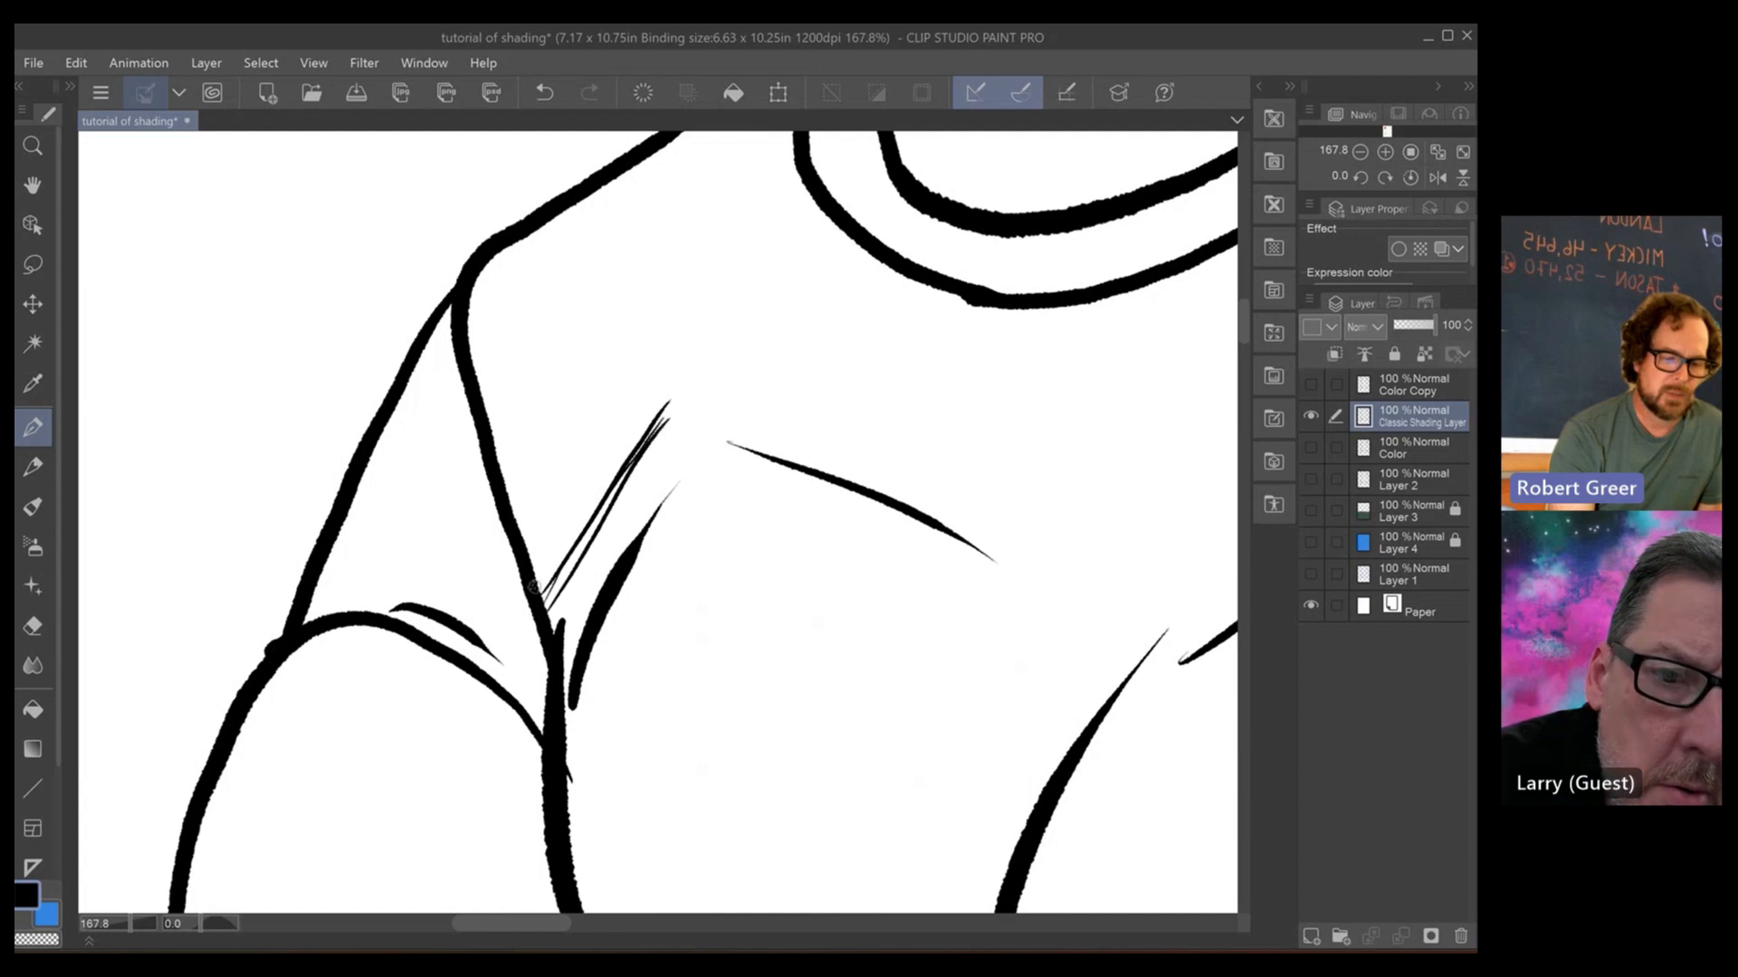
{"action": "left_click_drag", "start_coordinate": [535, 586], "coordinate": [668, 351]}
{"action": "left_click_drag", "start_coordinate": [522, 538], "coordinate": [657, 355]}
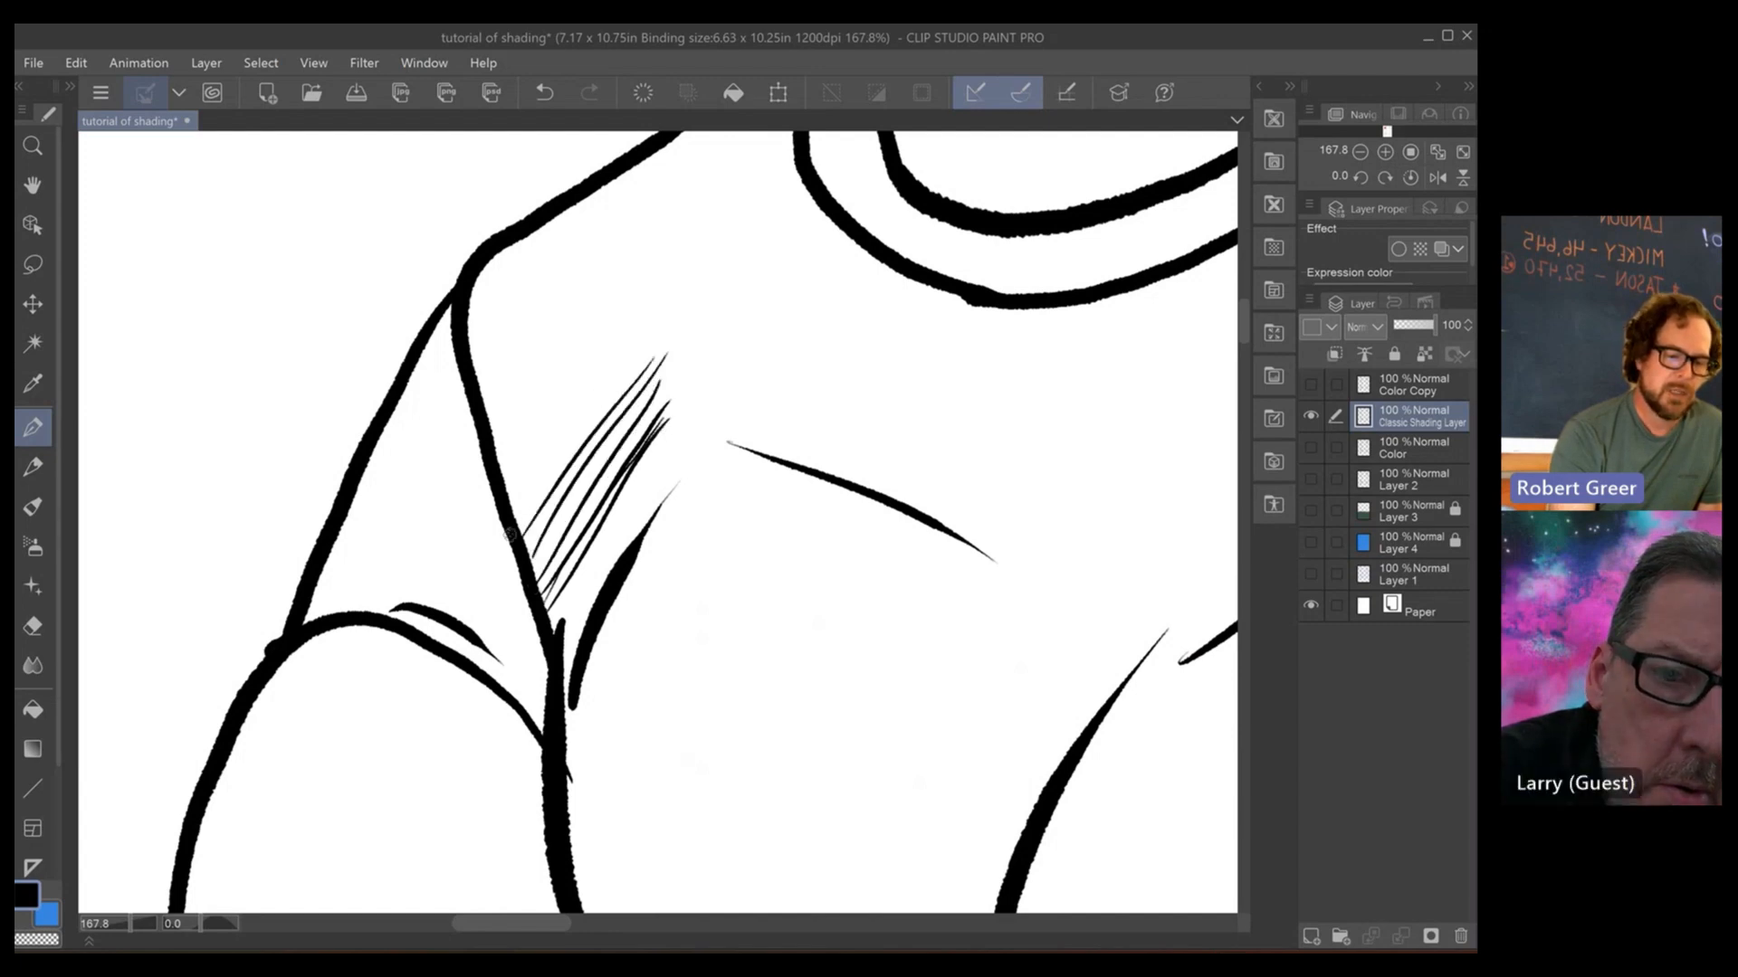
{"action": "mouse_move", "coordinate": [512, 523]}
{"action": "left_mouse_down"}
{"action": "mouse_move", "coordinate": [641, 348]}
{"action": "mouse_move", "coordinate": [626, 328]}
{"action": "left_mouse_up"}
{"action": "mouse_move", "coordinate": [501, 465]}
{"action": "left_mouse_down"}
{"action": "mouse_move", "coordinate": [613, 308]}
{"action": "mouse_move", "coordinate": [609, 284]}
{"action": "left_mouse_up"}
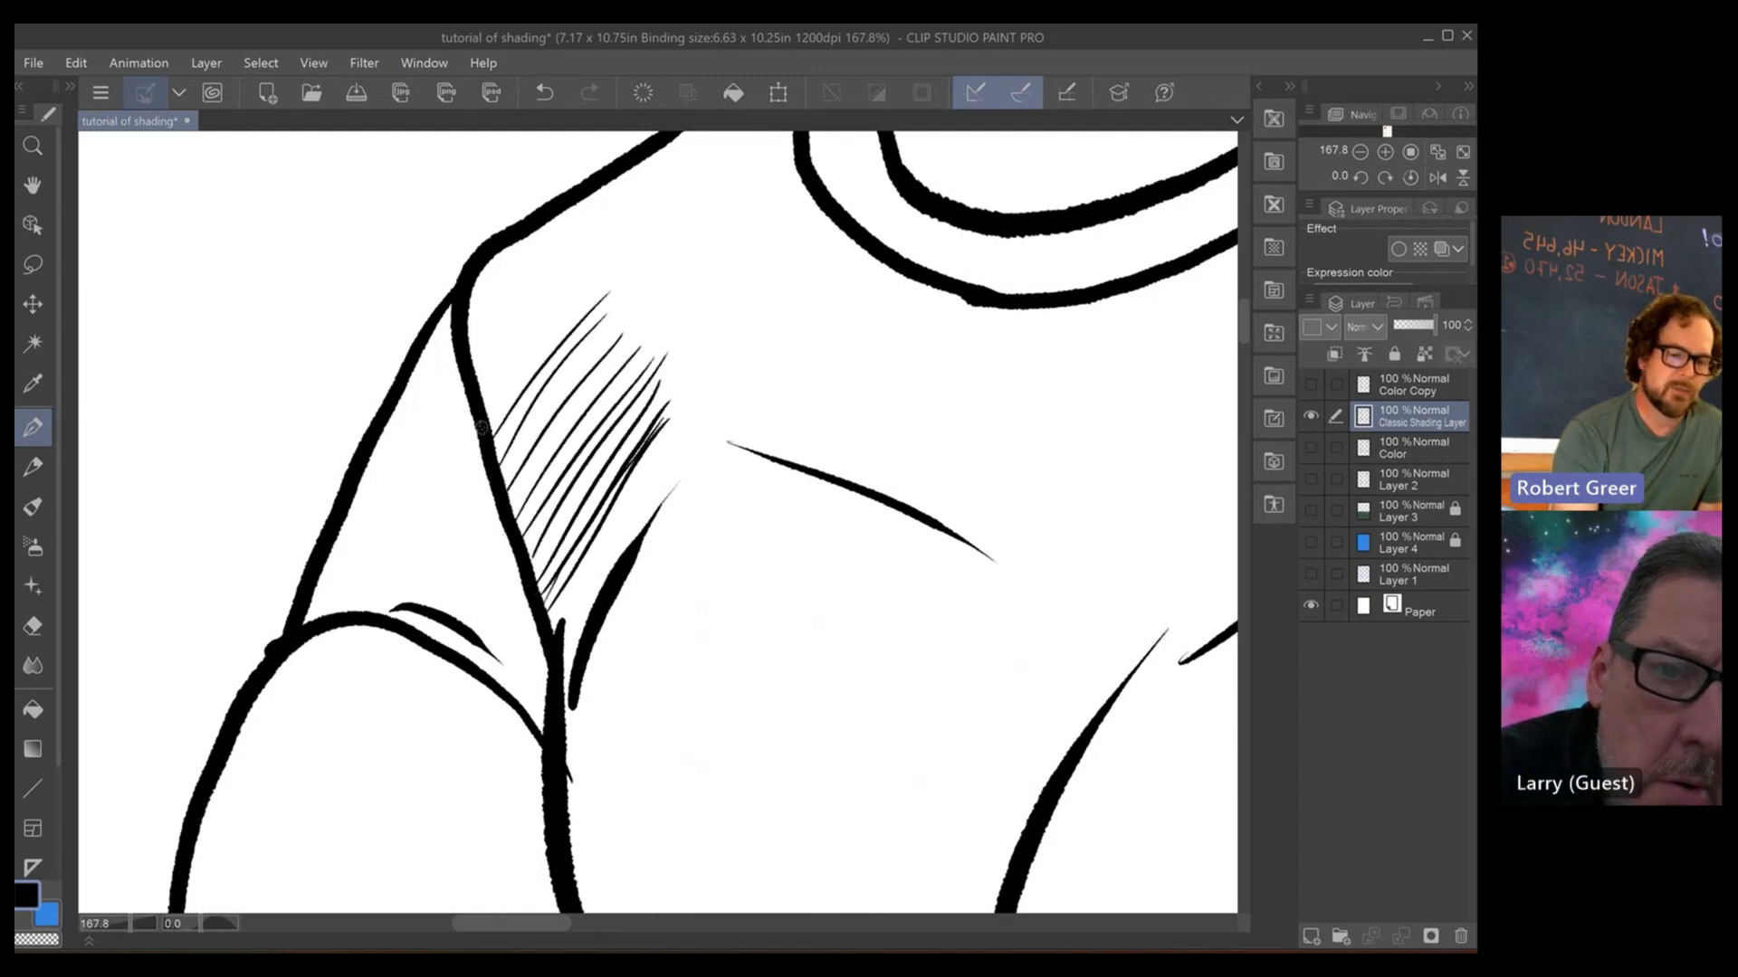
{"action": "left_click_drag", "start_coordinate": [480, 416], "coordinate": [602, 274]}
{"action": "left_click_drag", "start_coordinate": [497, 372], "coordinate": [570, 280]}
{"action": "left_click_drag", "start_coordinate": [475, 375], "coordinate": [554, 254]}
{"action": "left_click_drag", "start_coordinate": [486, 321], "coordinate": [552, 251]}
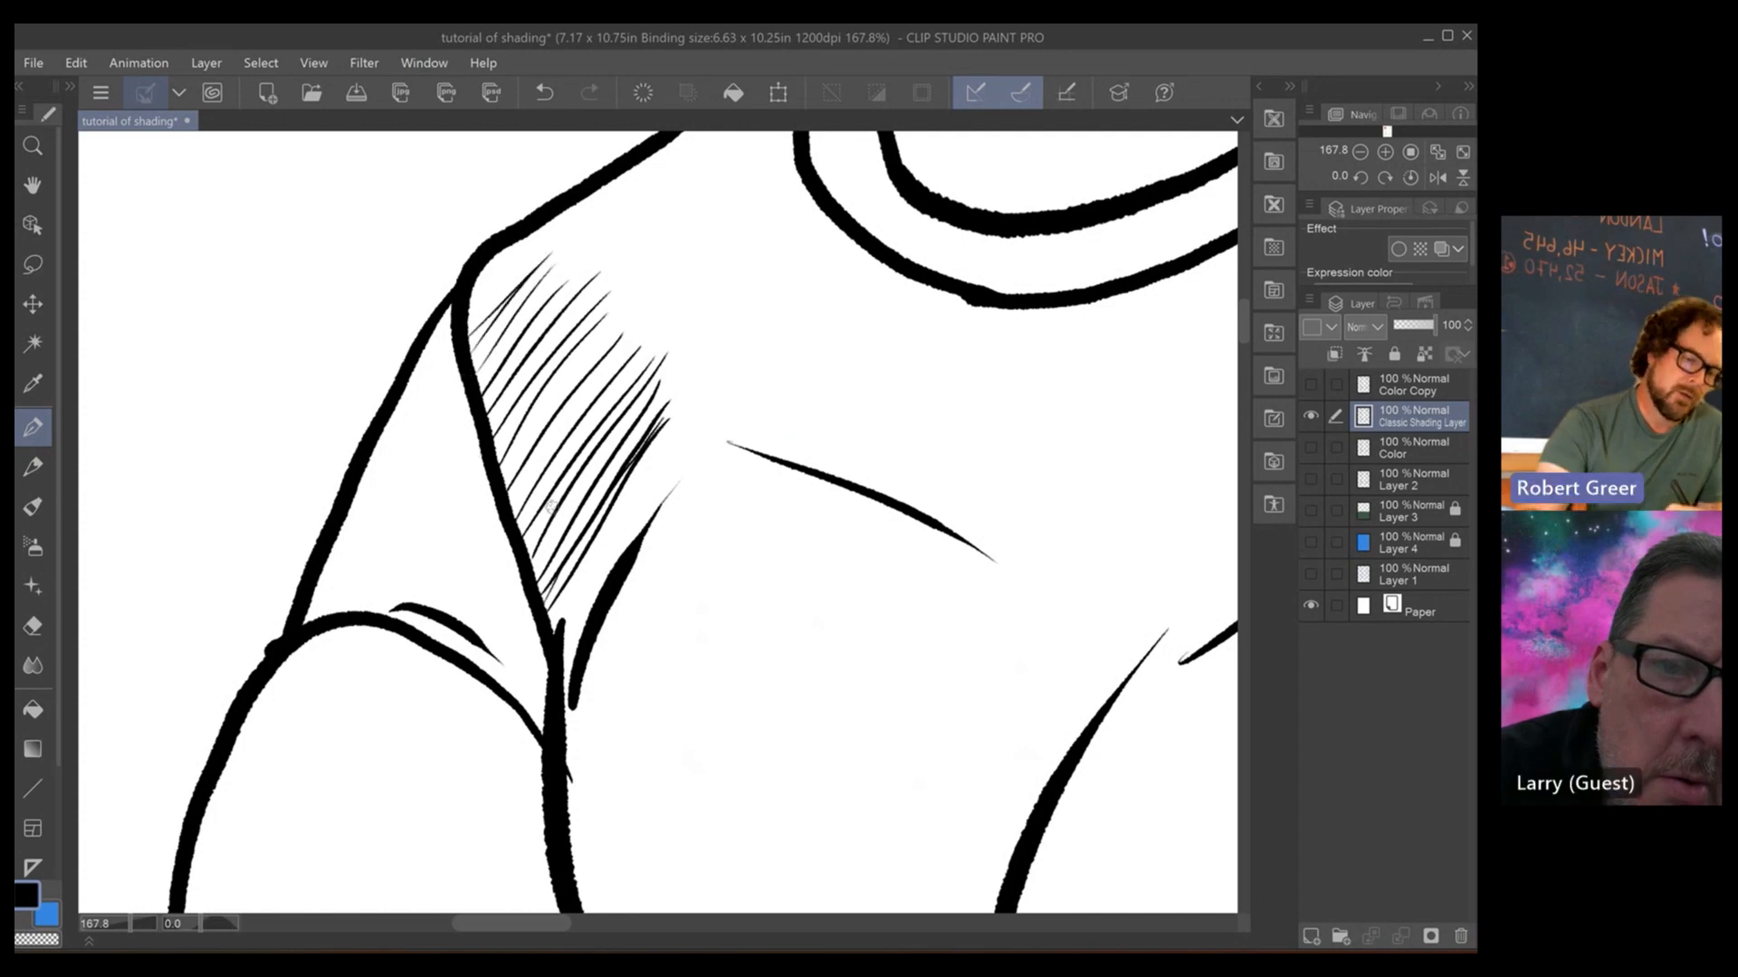
- Crosshatch the shaded chest area beside the sleeve seam with opposing diagonal strokes from armpit to shoulder
{"action": "left_click_drag", "start_coordinate": [512, 503], "coordinate": [587, 598]}
{"action": "mouse_move", "coordinate": [500, 470]}
{"action": "left_mouse_down"}
{"action": "mouse_move", "coordinate": [547, 518]}
{"action": "mouse_move", "coordinate": [538, 494]}
{"action": "mouse_move", "coordinate": [531, 556]}
{"action": "mouse_move", "coordinate": [585, 618]}
{"action": "left_mouse_up"}
{"action": "left_click_drag", "start_coordinate": [509, 482], "coordinate": [575, 628]}
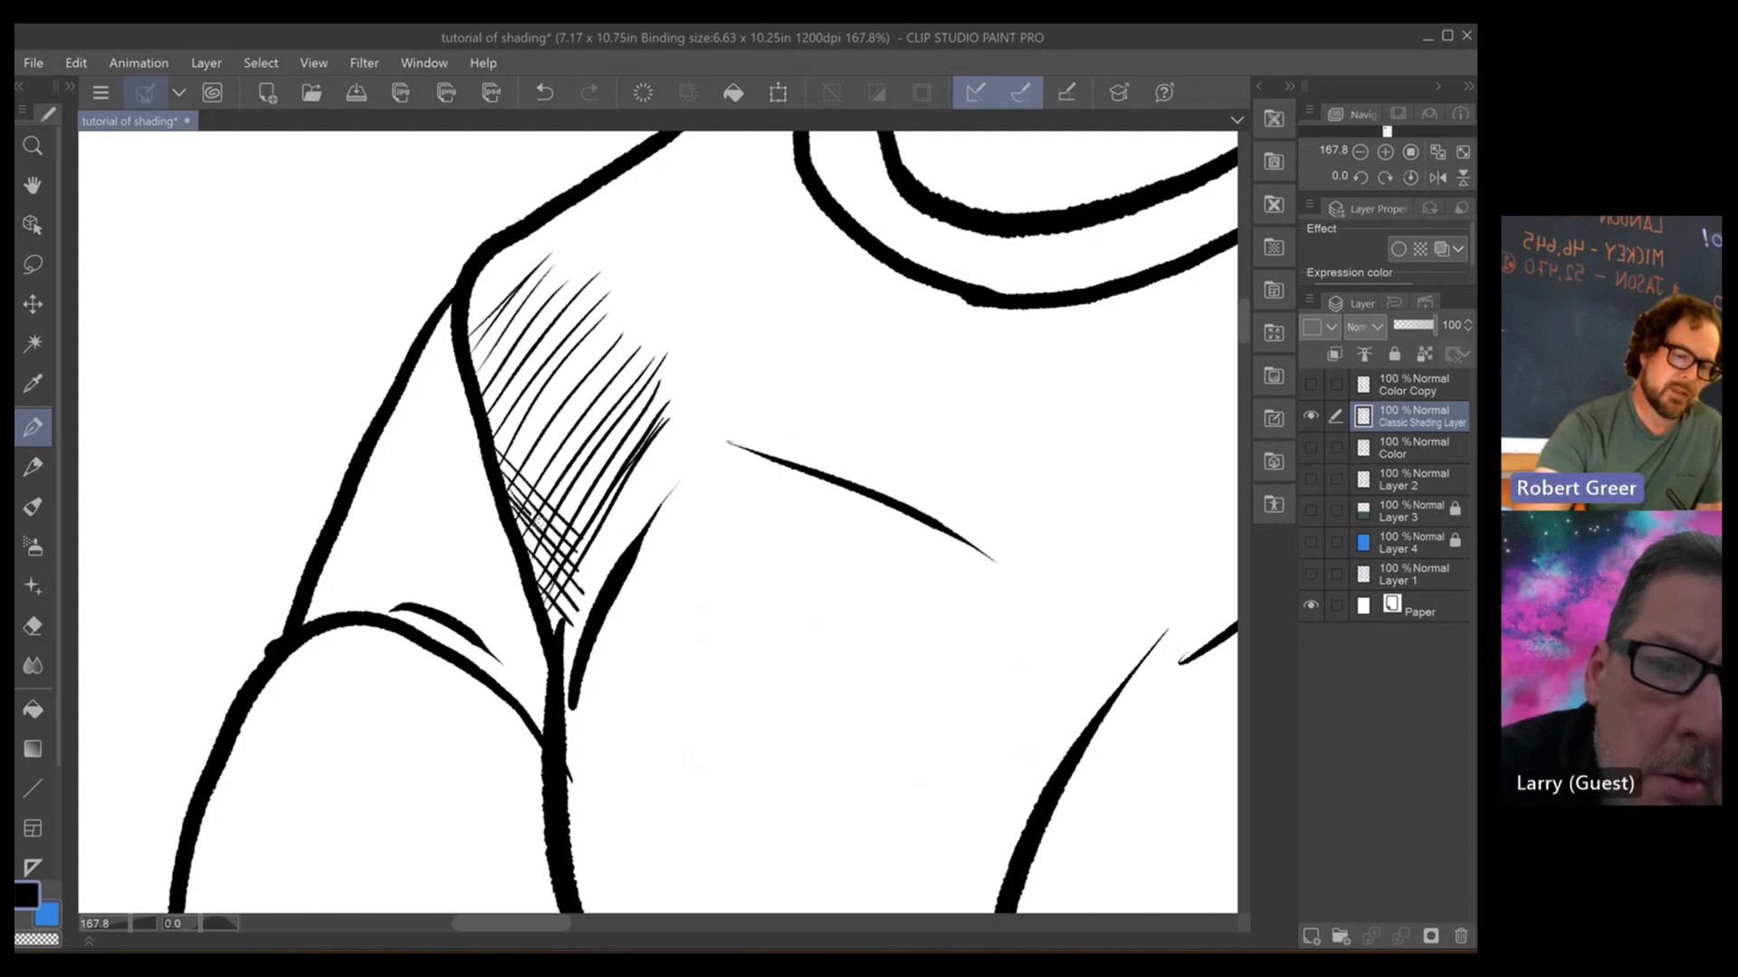
{"action": "left_click_drag", "start_coordinate": [529, 511], "coordinate": [588, 572]}
{"action": "left_click_drag", "start_coordinate": [487, 418], "coordinate": [597, 547]}
{"action": "mouse_move", "coordinate": [481, 378]}
{"action": "left_mouse_down"}
{"action": "mouse_move", "coordinate": [600, 517]}
{"action": "mouse_move", "coordinate": [583, 509]}
{"action": "left_mouse_up"}
{"action": "left_click_drag", "start_coordinate": [505, 387], "coordinate": [604, 540]}
{"action": "mouse_move", "coordinate": [475, 338]}
{"action": "left_mouse_down"}
{"action": "mouse_move", "coordinate": [616, 507]}
{"action": "mouse_move", "coordinate": [521, 377]}
{"action": "left_mouse_up"}
{"action": "left_click_drag", "start_coordinate": [501, 366], "coordinate": [601, 475]}
{"action": "left_click_drag", "start_coordinate": [462, 333], "coordinate": [621, 525]}
{"action": "left_click_drag", "start_coordinate": [471, 302], "coordinate": [605, 464]}
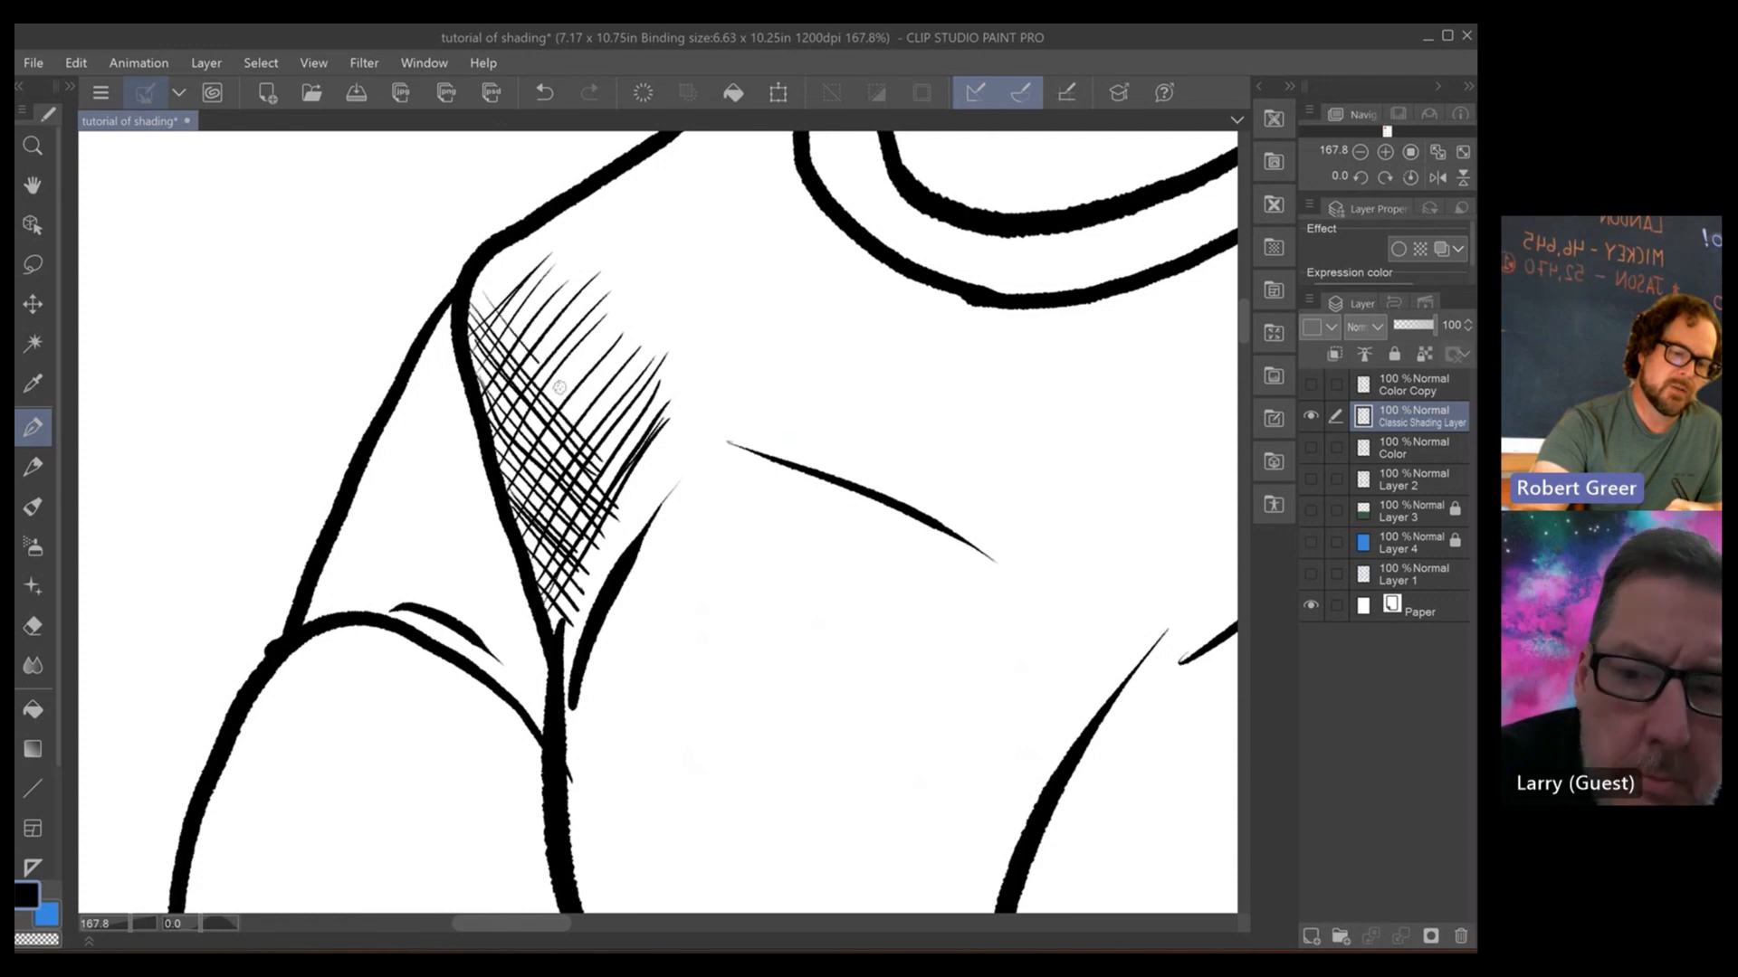
{"action": "left_click_drag", "start_coordinate": [538, 361], "coordinate": [619, 448]}
{"action": "mouse_move", "coordinate": [494, 277]}
{"action": "left_mouse_down"}
{"action": "mouse_move", "coordinate": [628, 434]}
{"action": "mouse_move", "coordinate": [616, 418]}
{"action": "left_mouse_up"}
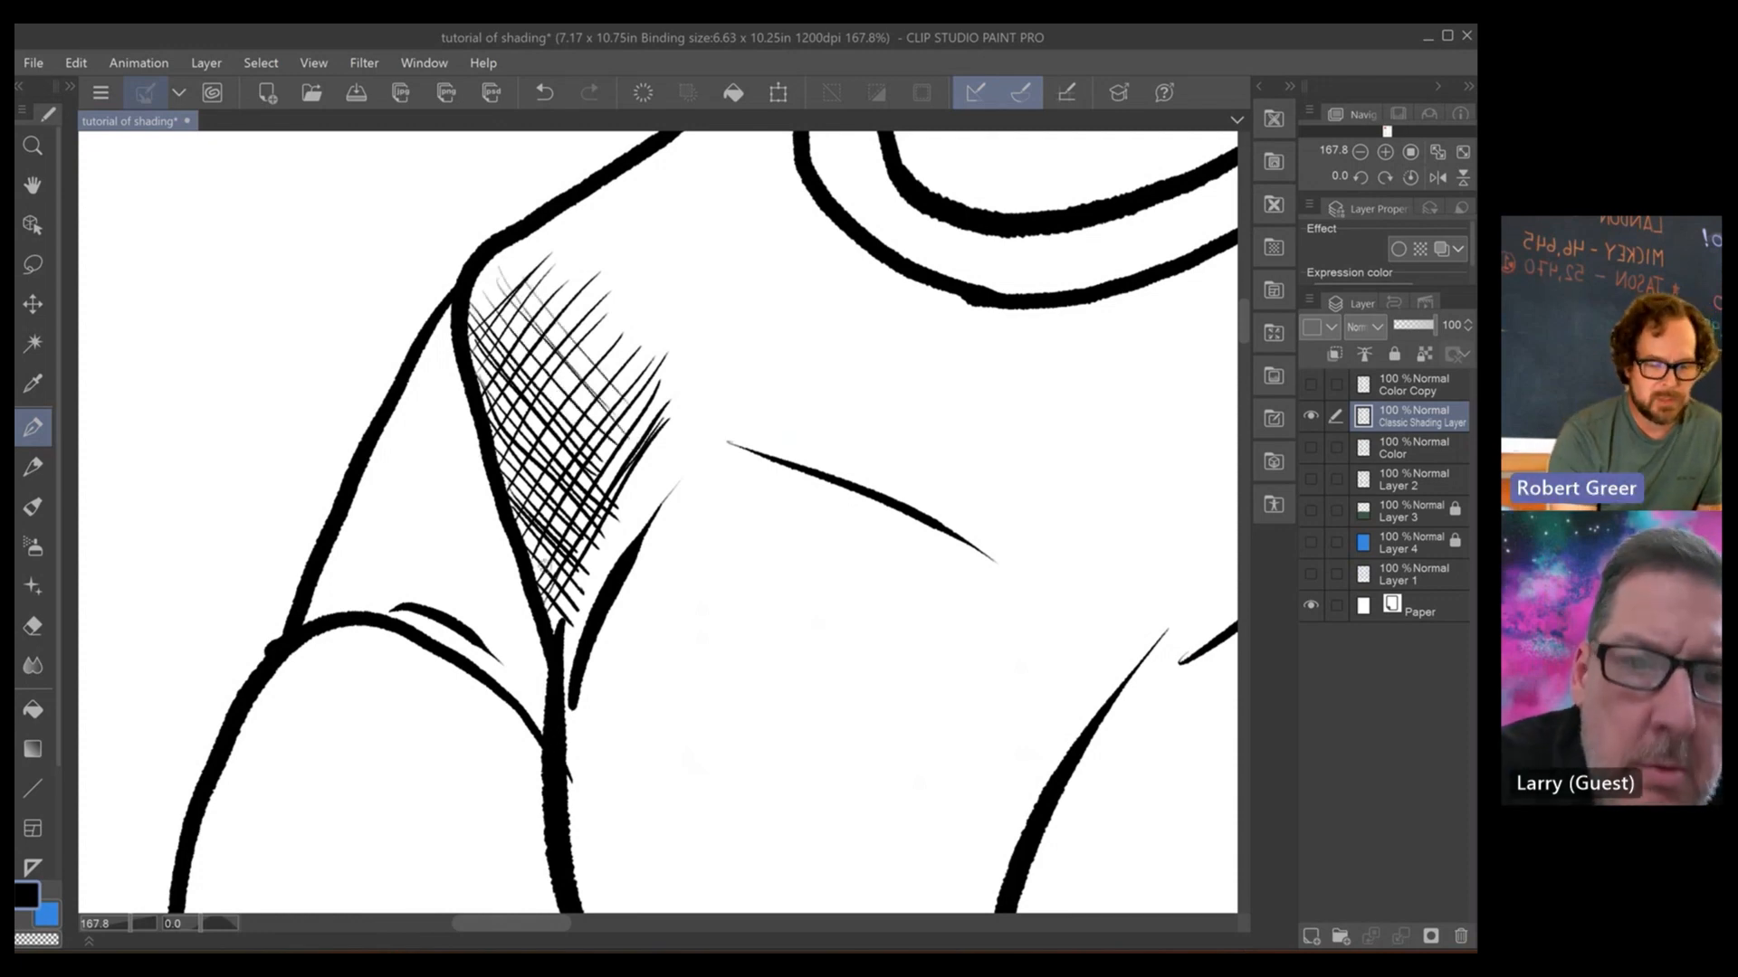
- Hatch the left-hand sleeve with thin parallel diagonal strokes between the seam and the hem, working outward from the armpit
{"action": "left_click_drag", "start_coordinate": [549, 645], "coordinate": [523, 715]}
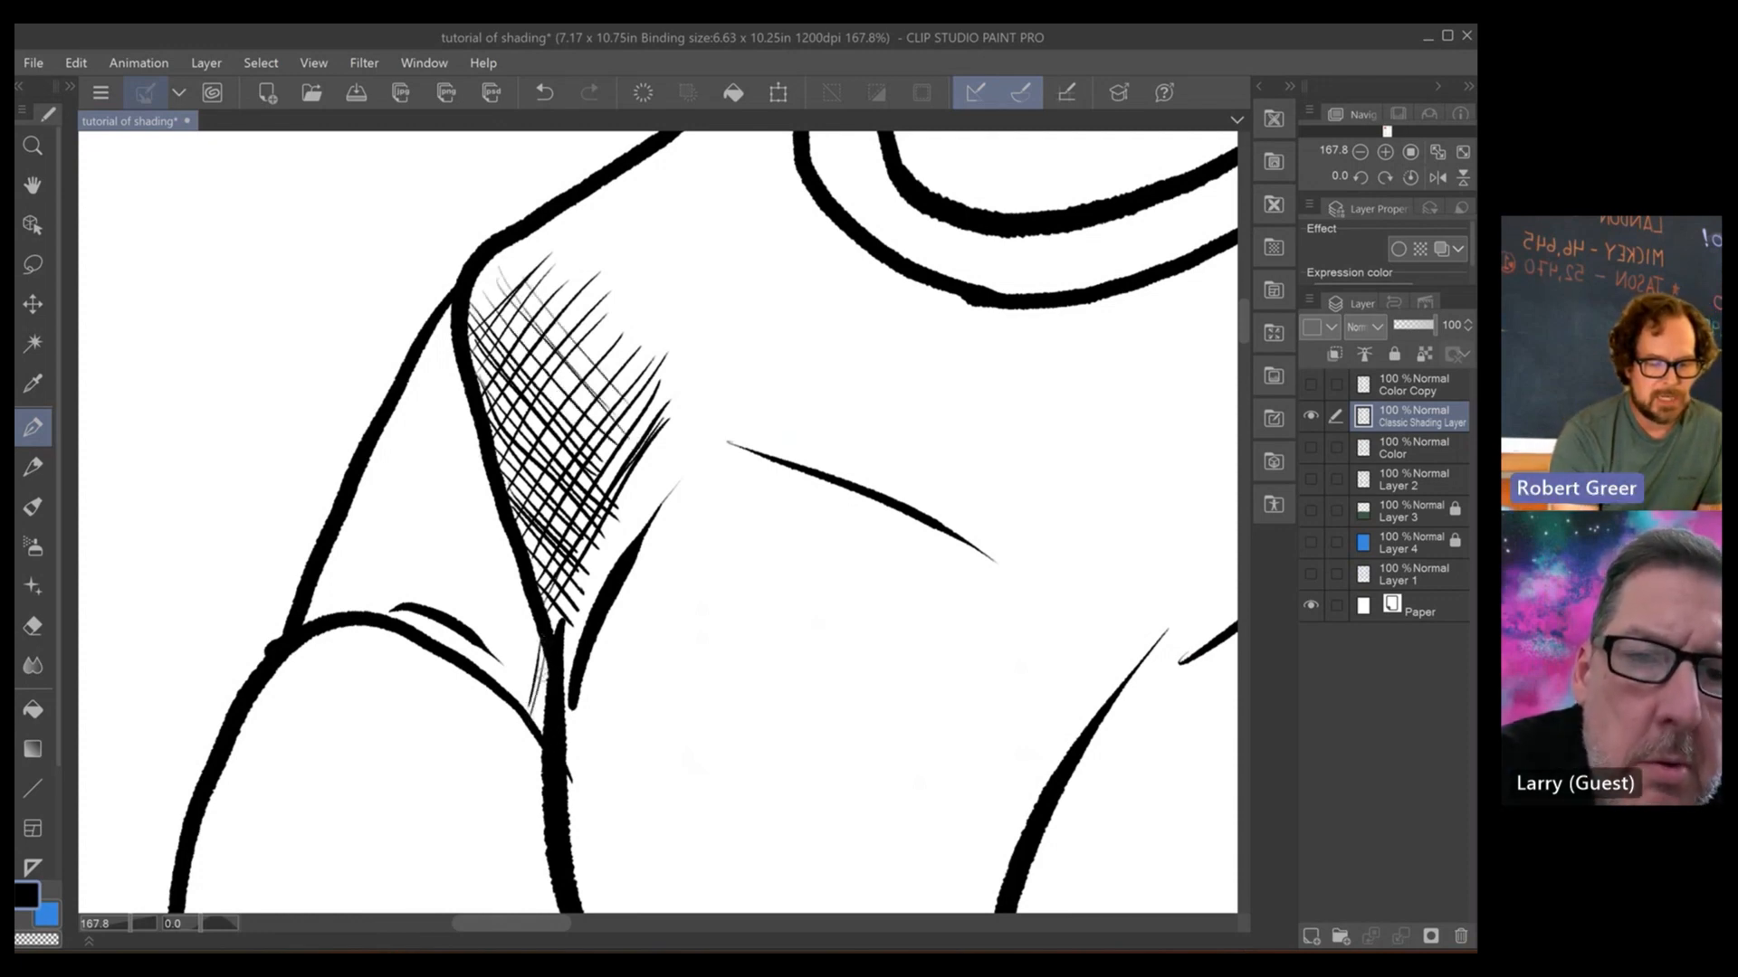
{"action": "left_click_drag", "start_coordinate": [554, 659], "coordinate": [534, 724]}
{"action": "left_click_drag", "start_coordinate": [534, 628], "coordinate": [517, 700]}
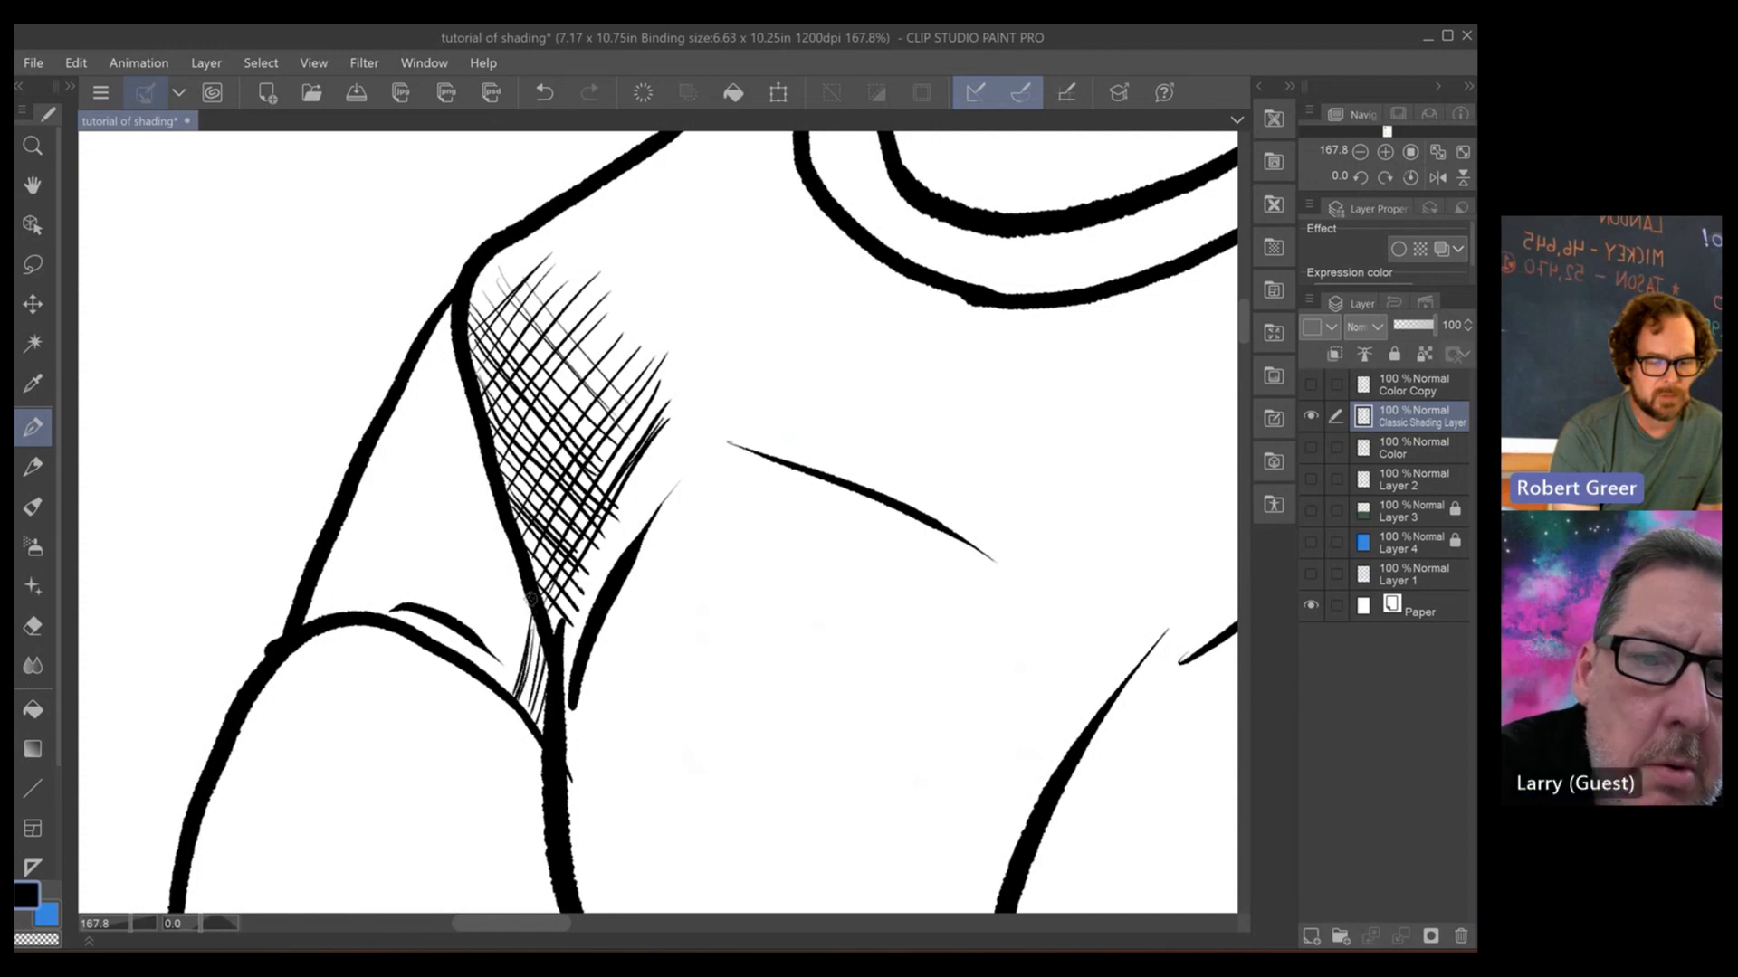
{"action": "left_click_drag", "start_coordinate": [534, 595], "coordinate": [503, 686]}
{"action": "mouse_move", "coordinate": [525, 566]}
{"action": "left_mouse_down"}
{"action": "mouse_move", "coordinate": [494, 668]}
{"action": "mouse_move", "coordinate": [482, 639]}
{"action": "left_mouse_up"}
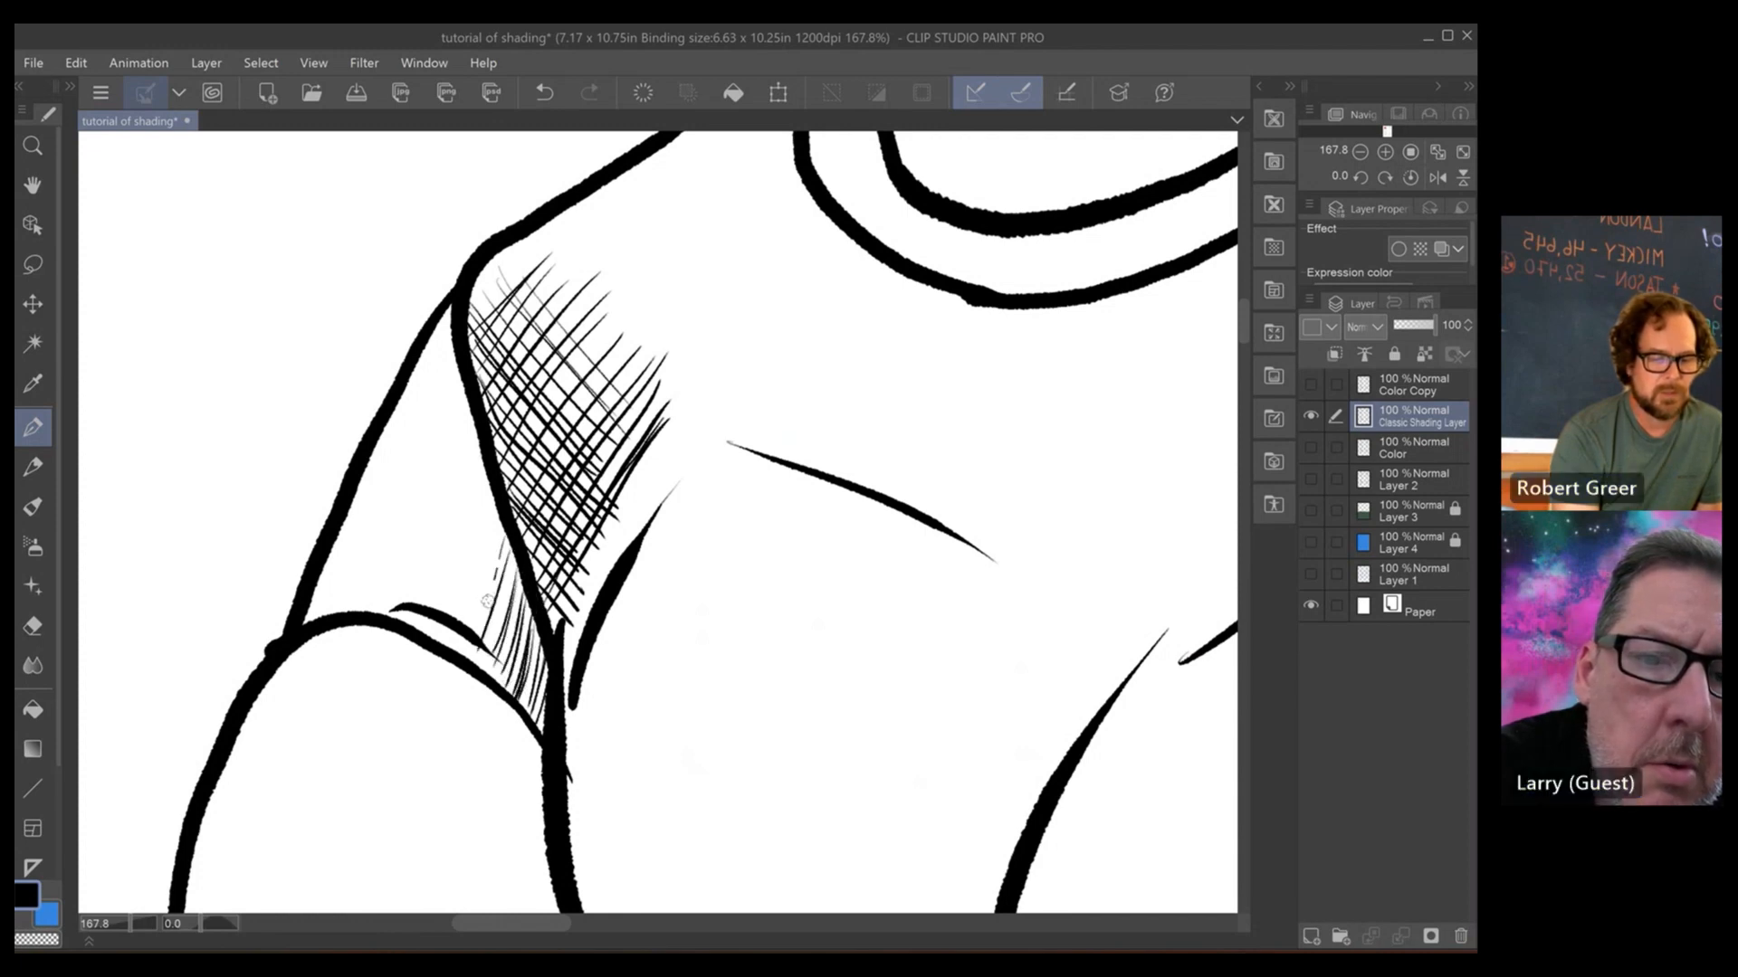
{"action": "mouse_move", "coordinate": [500, 525]}
{"action": "left_mouse_down"}
{"action": "mouse_move", "coordinate": [476, 632]}
{"action": "mouse_move", "coordinate": [462, 621]}
{"action": "left_mouse_up"}
{"action": "left_click_drag", "start_coordinate": [490, 556], "coordinate": [463, 624]}
{"action": "left_click_drag", "start_coordinate": [512, 514], "coordinate": [464, 623]}
{"action": "left_click_drag", "start_coordinate": [489, 507], "coordinate": [454, 613]}
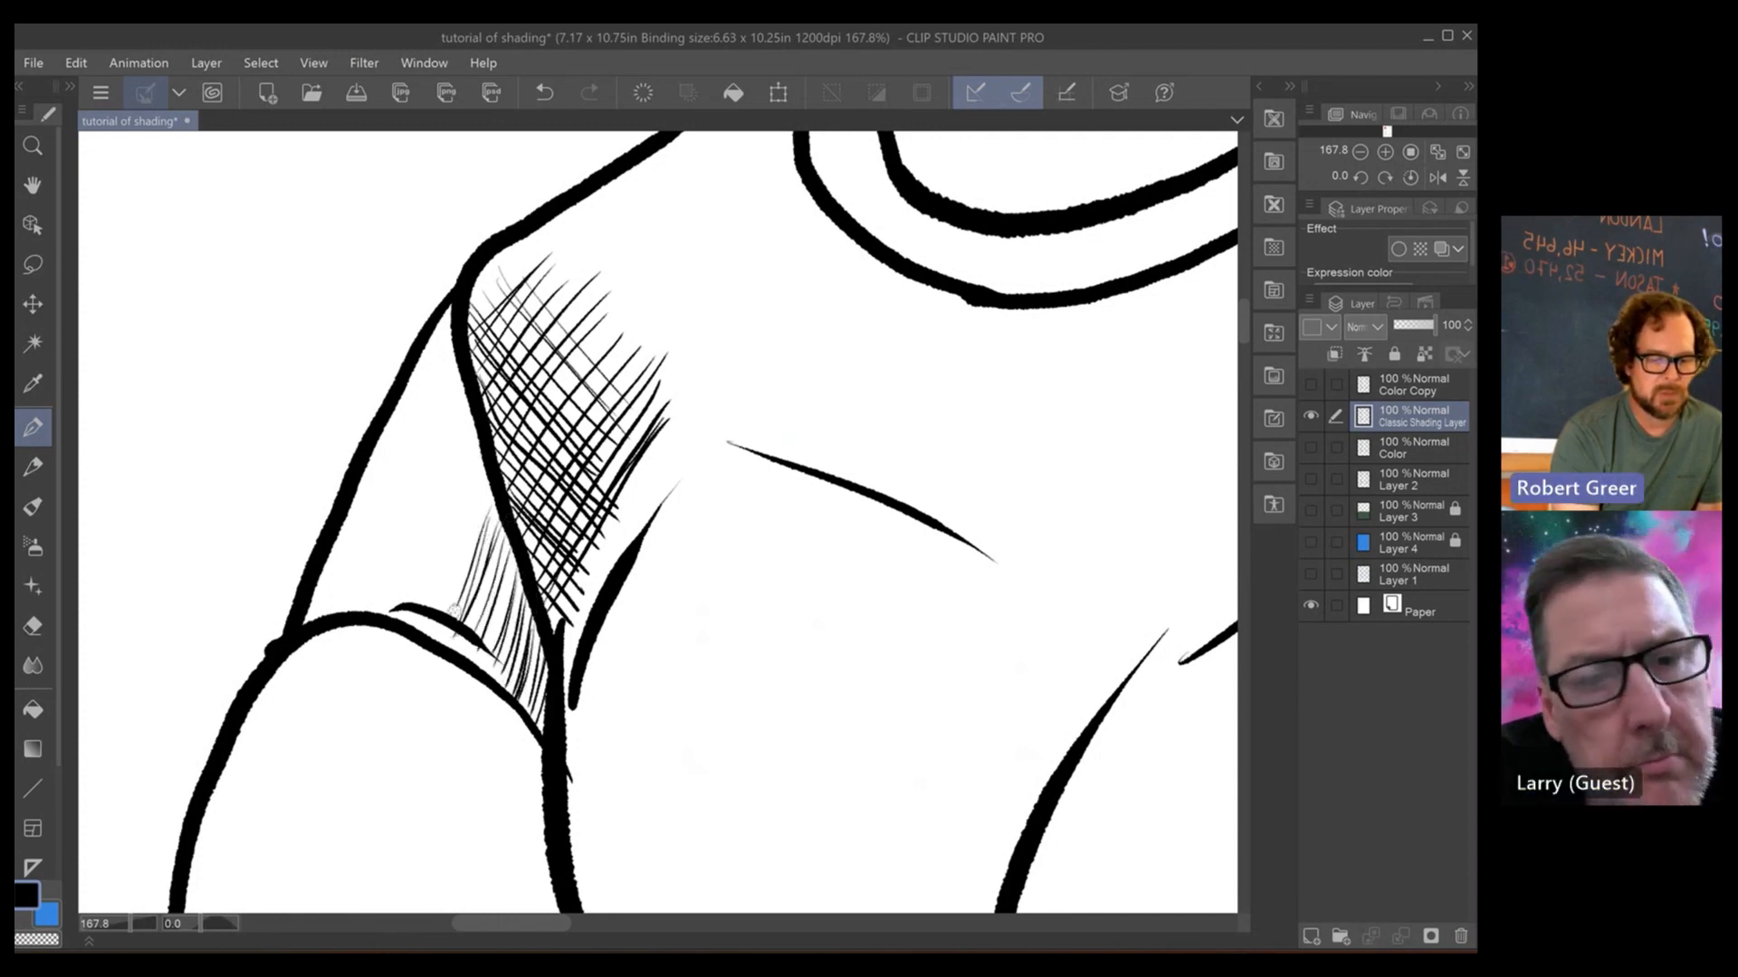
{"action": "left_click_drag", "start_coordinate": [469, 538], "coordinate": [442, 600]}
{"action": "left_click_drag", "start_coordinate": [494, 454], "coordinate": [437, 597]}
{"action": "left_click_drag", "start_coordinate": [478, 451], "coordinate": [432, 562]}
{"action": "left_click_drag", "start_coordinate": [432, 570], "coordinate": [412, 605]}
- Crosshatch the shaded part of the left-hand sleeve with opposing diagonal strokes down to the armpit
{"action": "left_click_drag", "start_coordinate": [502, 532], "coordinate": [486, 548]}
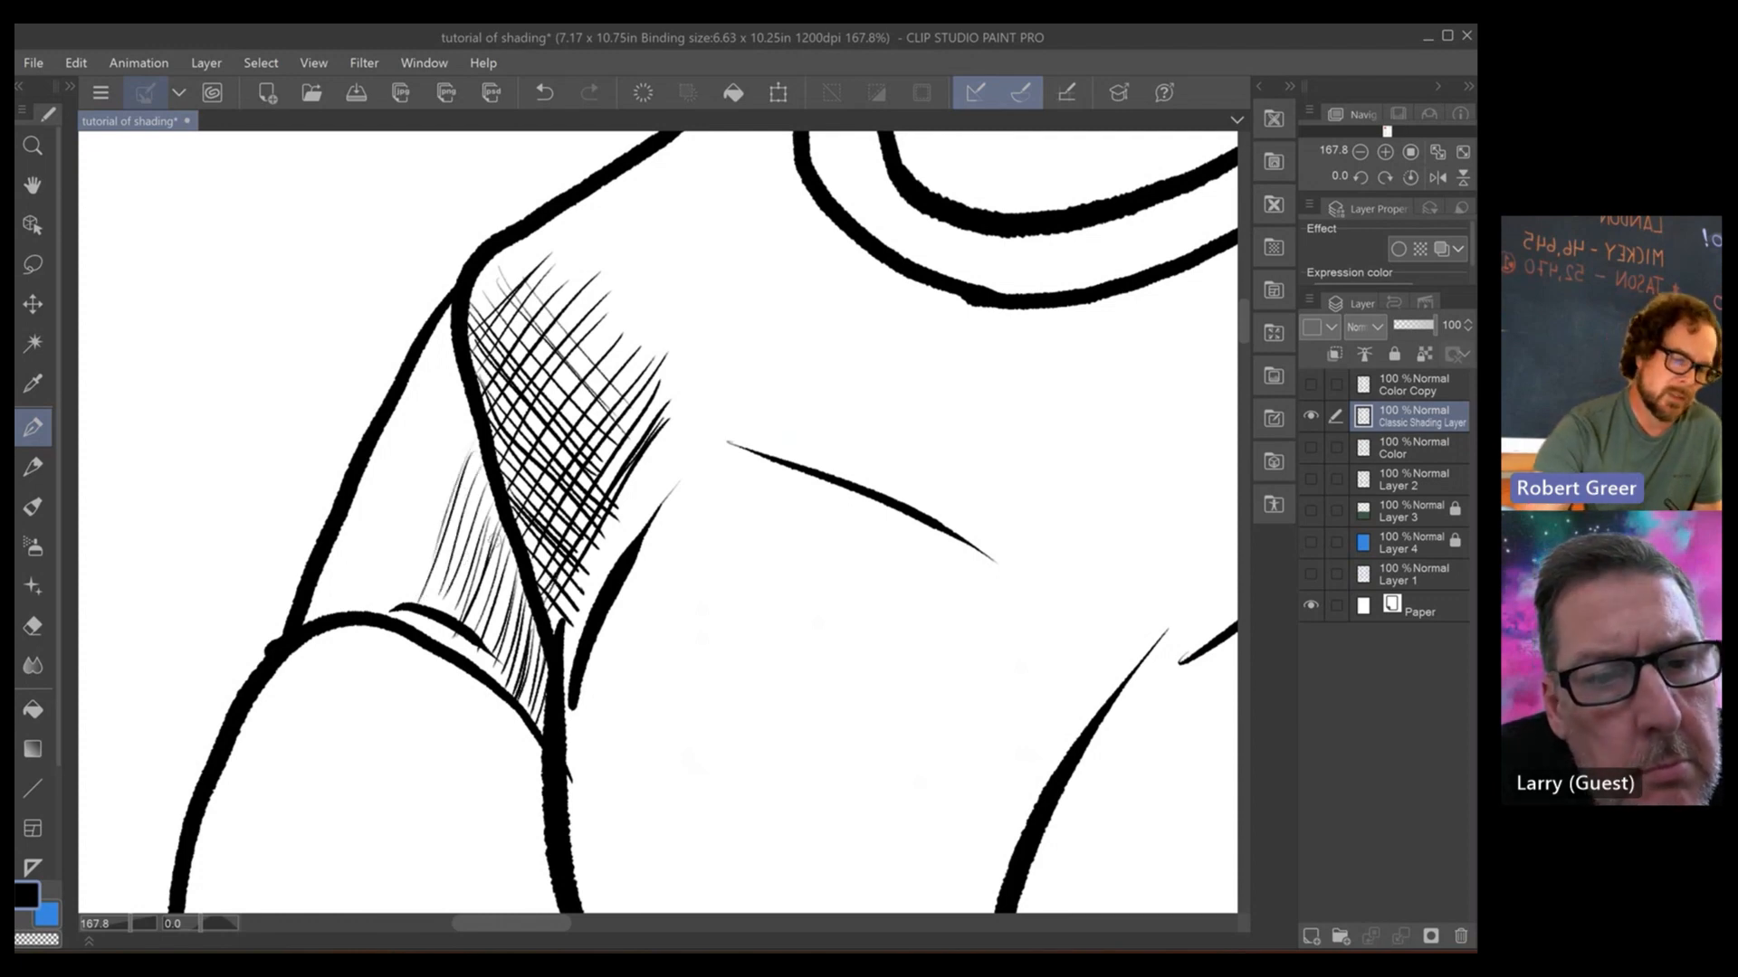
{"action": "mouse_move", "coordinate": [497, 482]}
{"action": "left_mouse_down"}
{"action": "mouse_move", "coordinate": [466, 529]}
{"action": "mouse_move", "coordinate": [498, 577]}
{"action": "mouse_move", "coordinate": [466, 514]}
{"action": "mouse_move", "coordinate": [455, 563]}
{"action": "mouse_move", "coordinate": [524, 588]}
{"action": "left_mouse_up"}
{"action": "left_click_drag", "start_coordinate": [450, 525], "coordinate": [543, 656]}
{"action": "left_click_drag", "start_coordinate": [444, 560], "coordinate": [546, 670]}
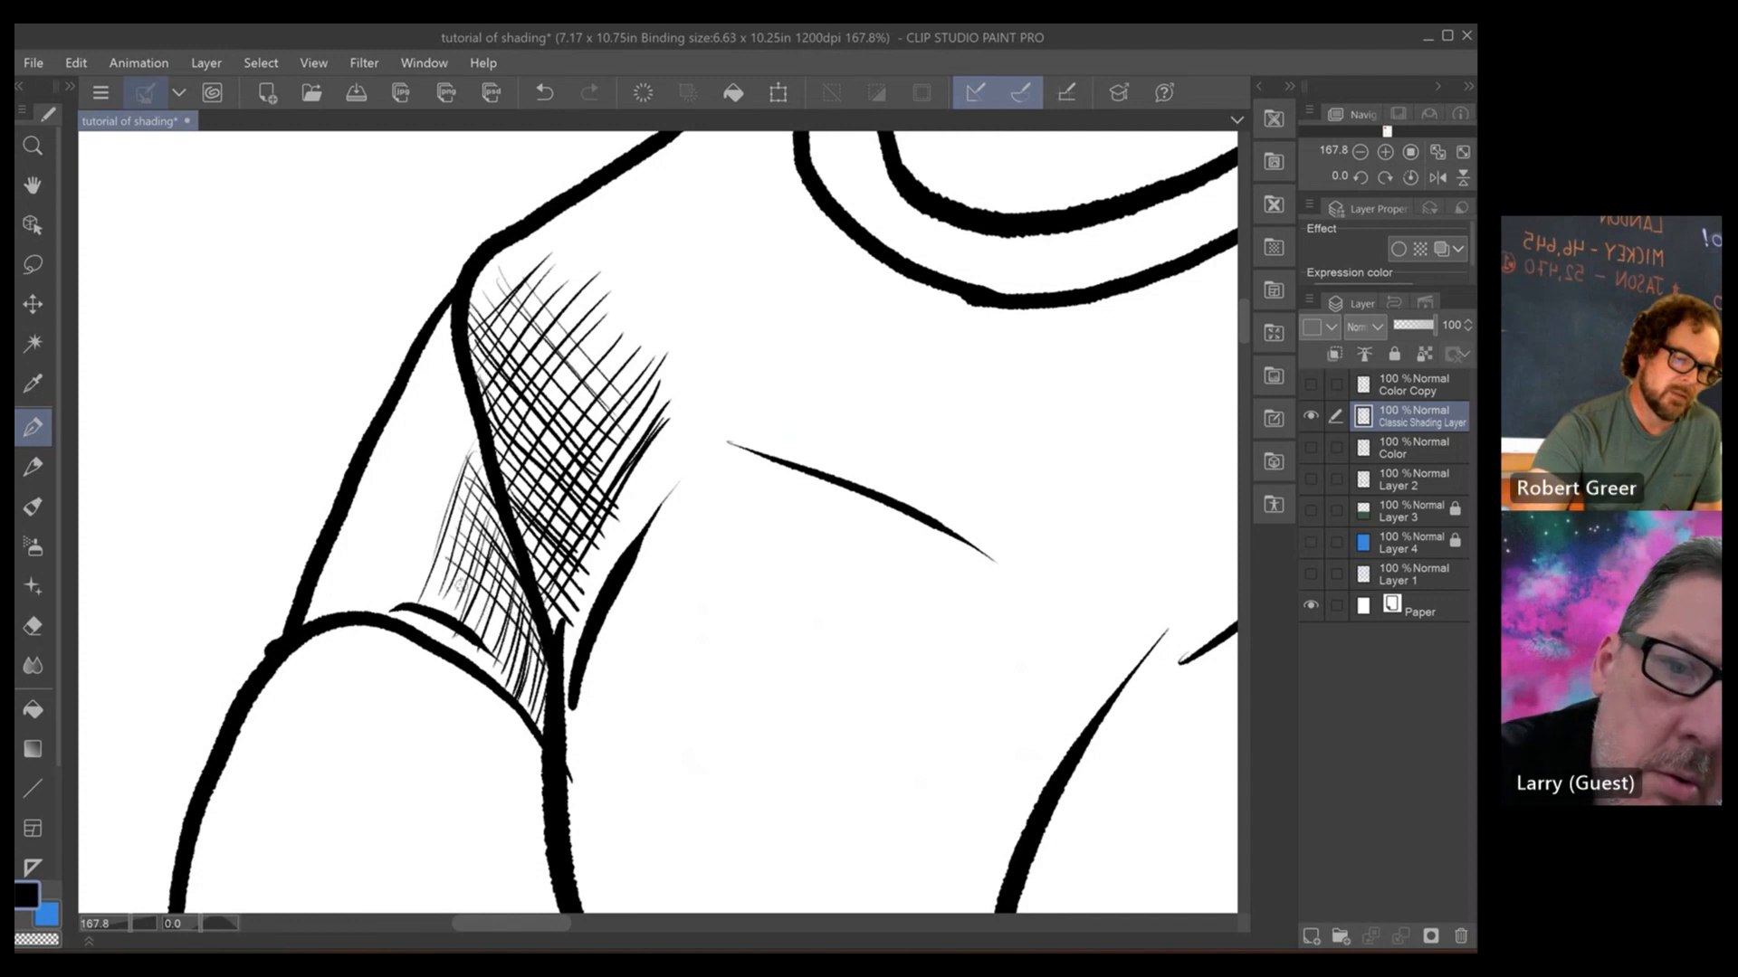
{"action": "left_click_drag", "start_coordinate": [455, 577], "coordinate": [544, 715]}
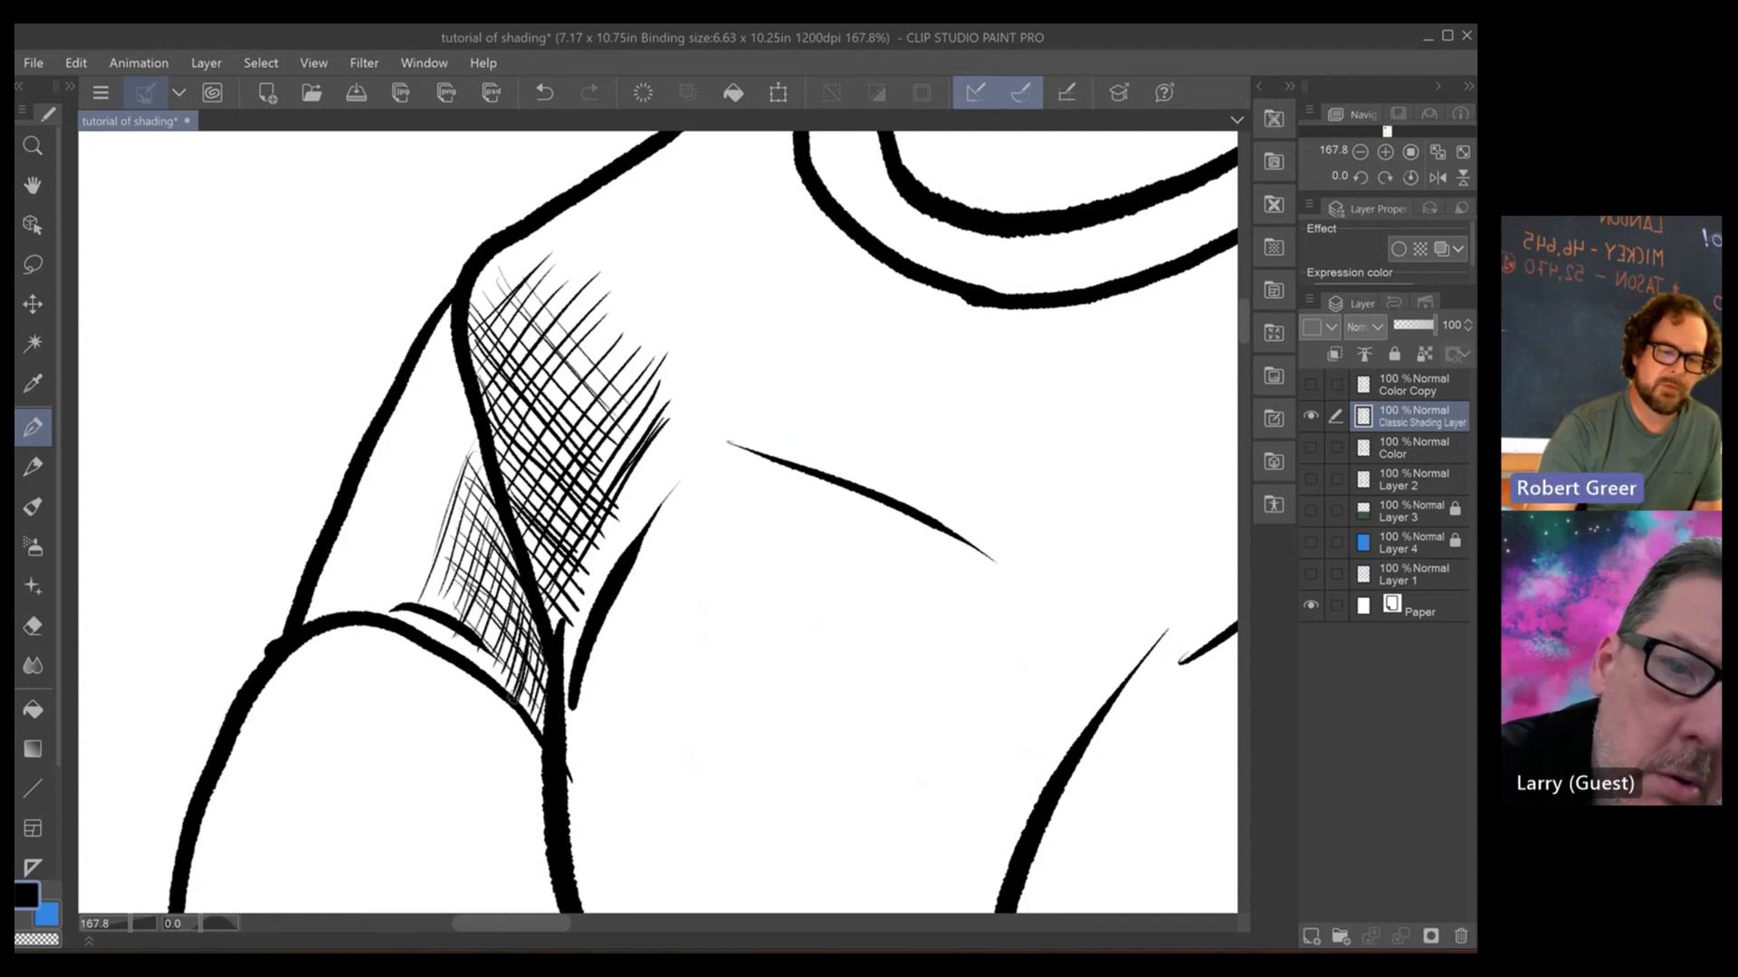
- Outline a long leaf-shaped shadow along the underside of the upper crossed forearm and fill it with solid black
{"action": "key", "text": "ctrl+minus"}
{"action": "key", "text": "ctrl+minus"}
{"action": "key", "text": "ctrl+minus"}
{"action": "key", "text": "ctrl+minus"}
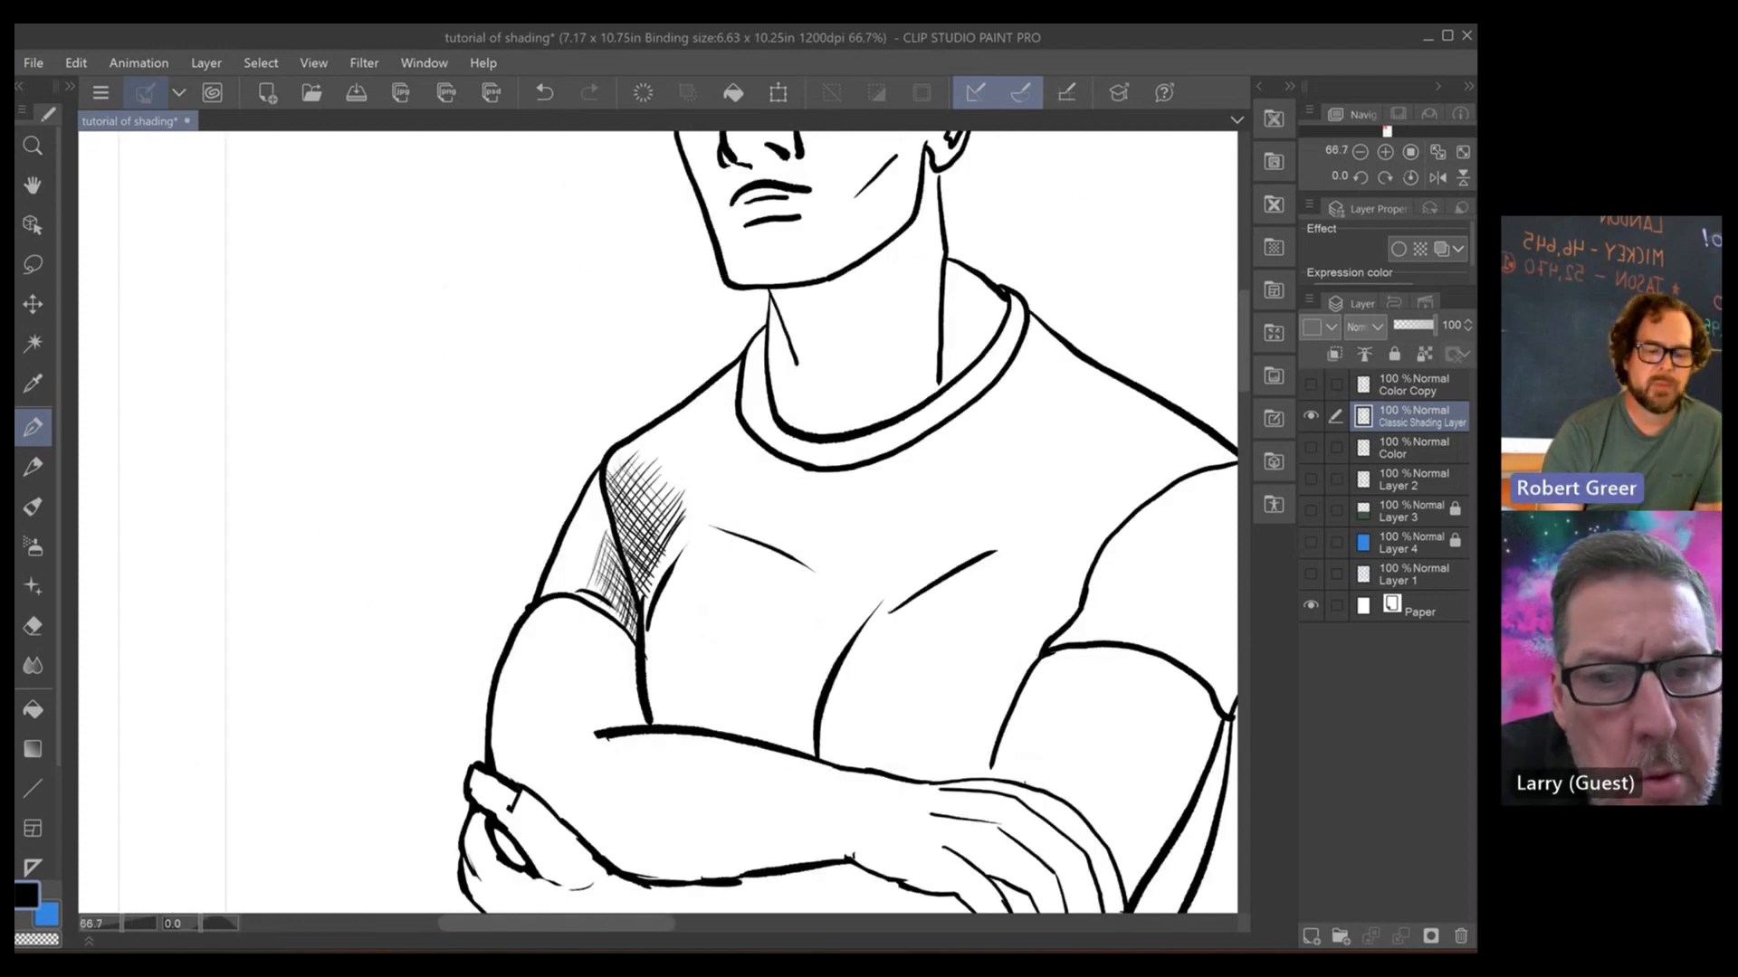
{"action": "scroll", "coordinate": [658, 522], "scroll_direction": "down", "scroll_amount": 5}
{"action": "key", "text": "ctrl+plus"}
{"action": "key", "text": "ctrl+plus"}
{"action": "key", "text": "ctrl+plus"}
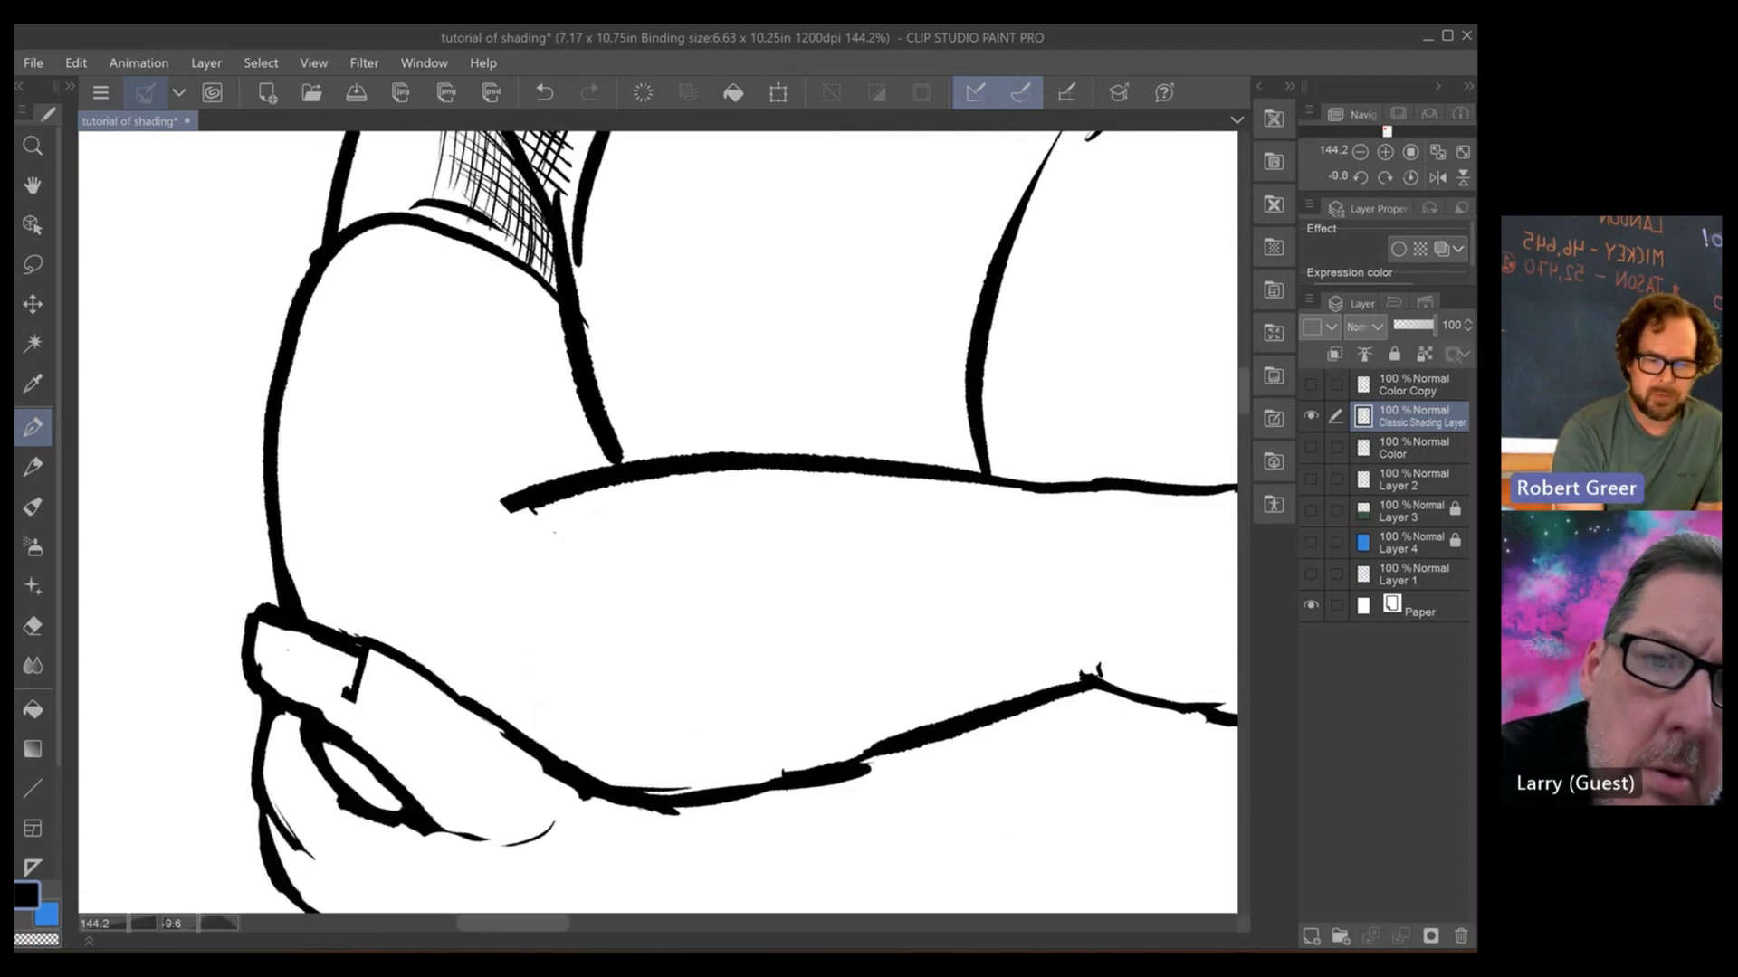
{"action": "mouse_move", "coordinate": [958, 598]}
{"action": "left_mouse_down"}
{"action": "mouse_move", "coordinate": [502, 672]}
{"action": "mouse_move", "coordinate": [576, 711]}
{"action": "mouse_move", "coordinate": [802, 712]}
{"action": "mouse_move", "coordinate": [1074, 642]}
{"action": "mouse_move", "coordinate": [956, 614]}
{"action": "mouse_move", "coordinate": [811, 619]}
{"action": "mouse_move", "coordinate": [489, 670]}
{"action": "left_mouse_up"}
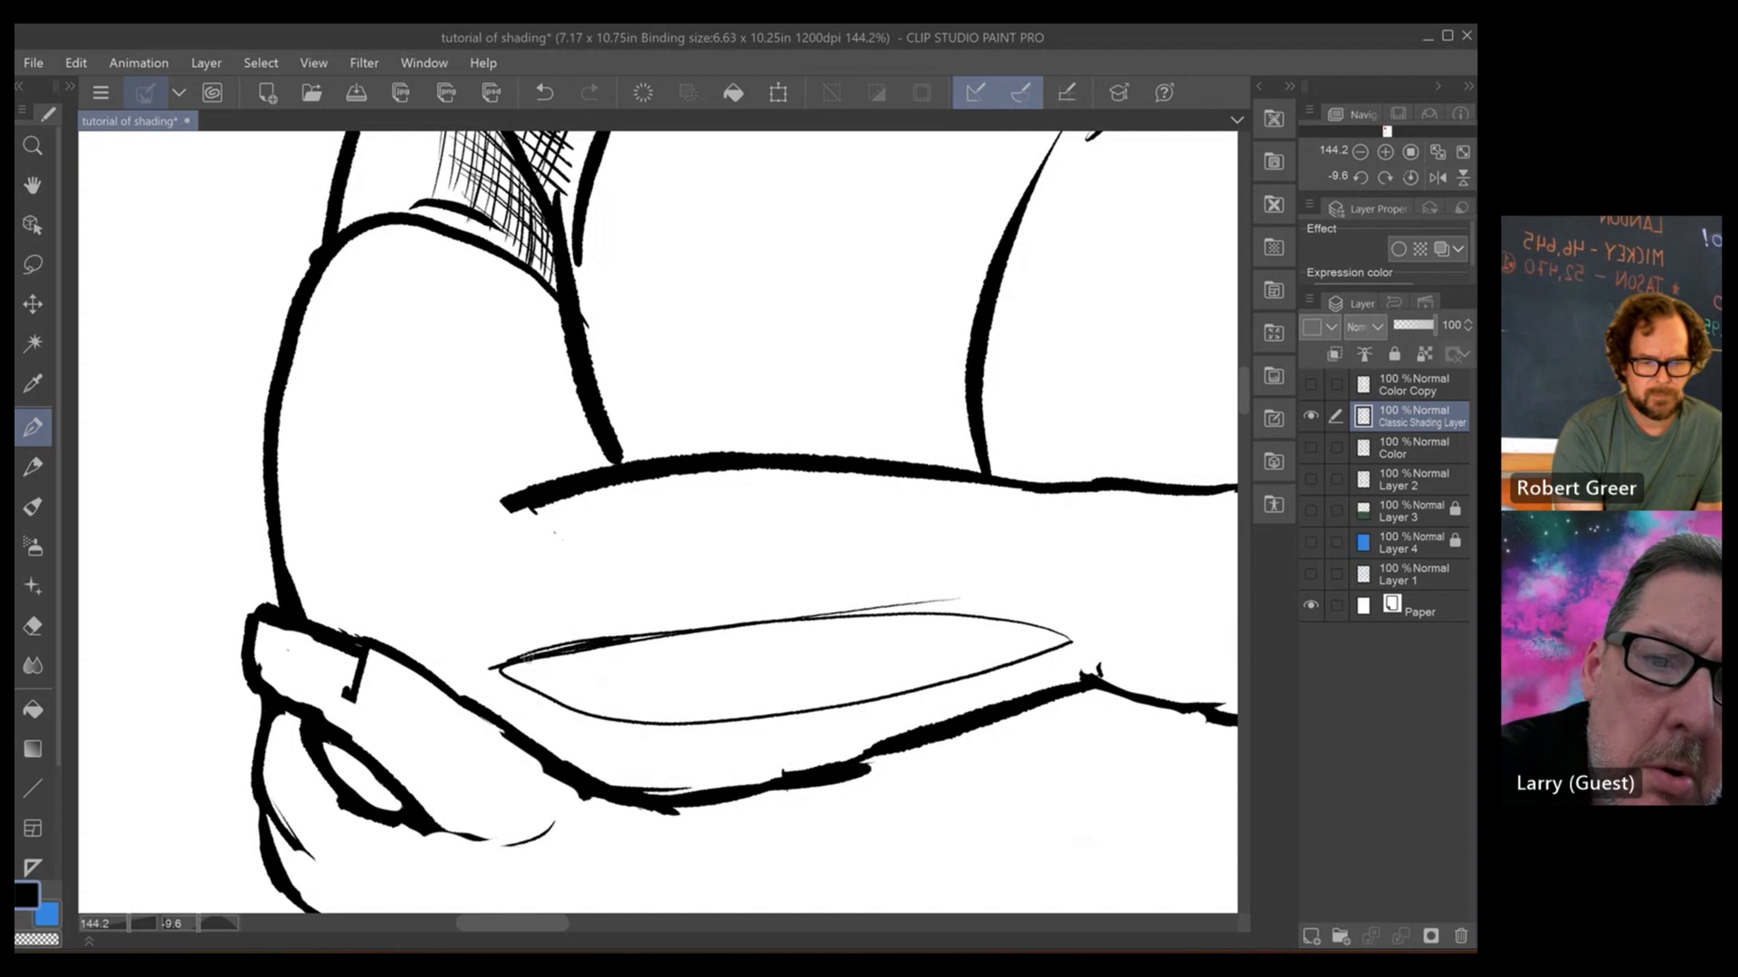
{"action": "left_click", "coordinate": [35, 710]}
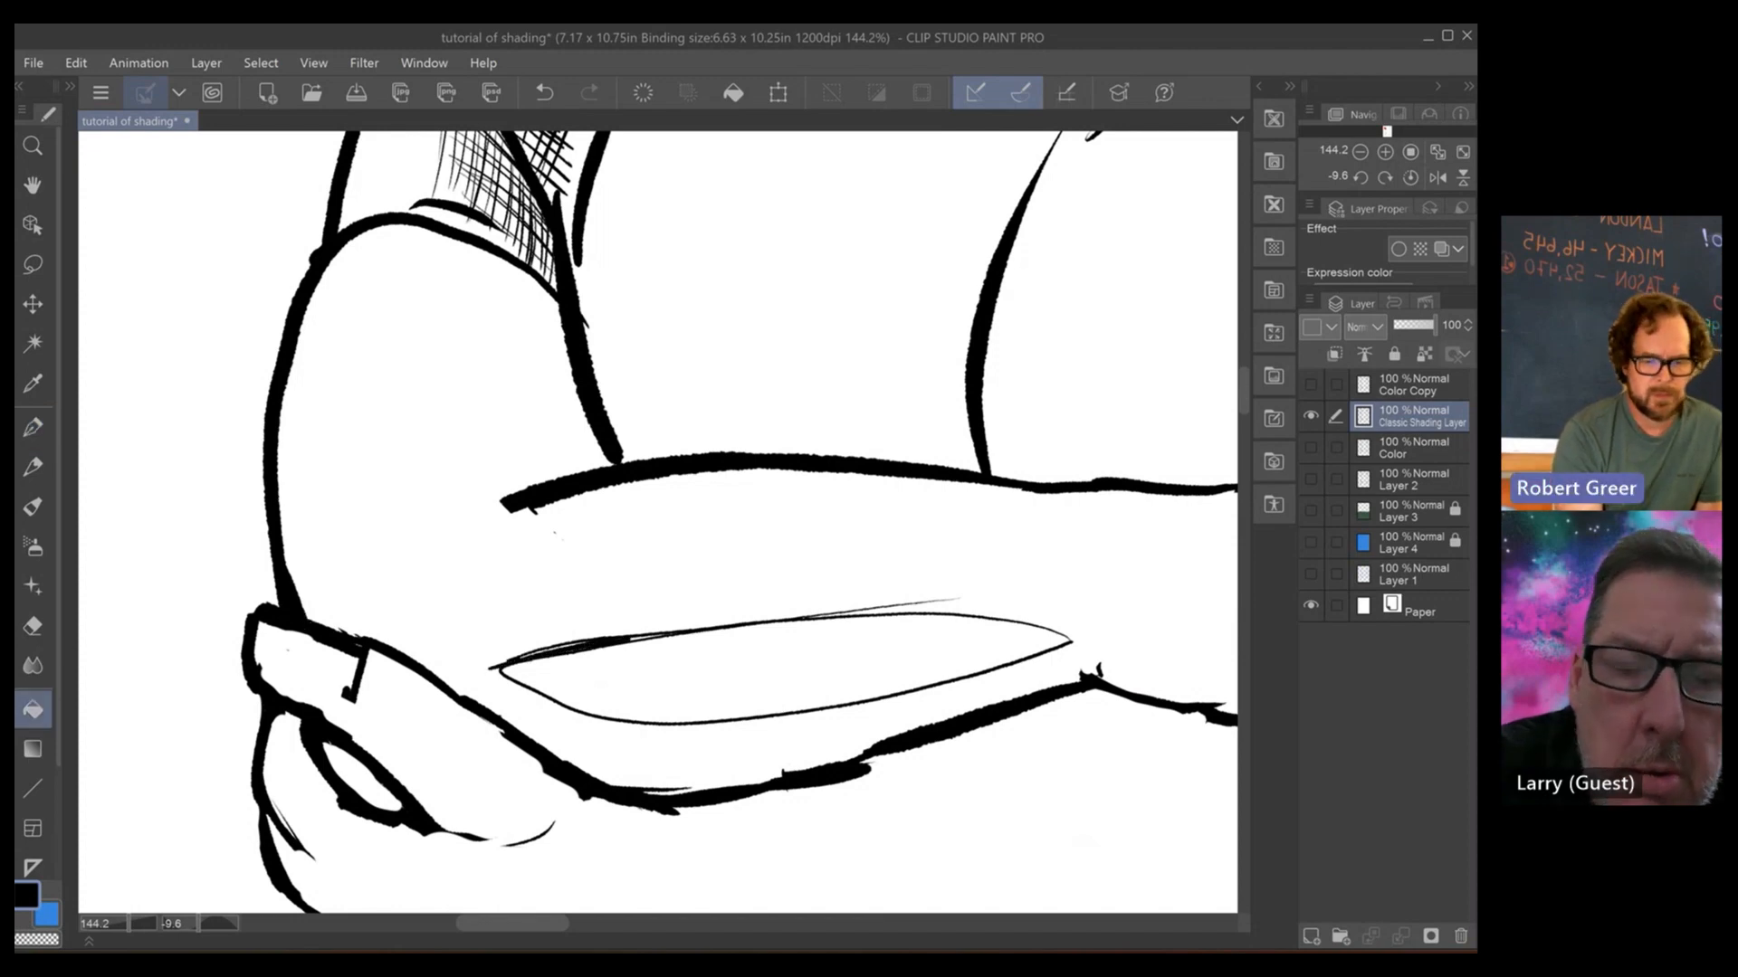
{"action": "left_click", "coordinate": [714, 690]}
- Outline a narrow curved shadow inside the outer edge of the left-hand upper arm and fill it with solid black
{"action": "left_click", "coordinate": [33, 427]}
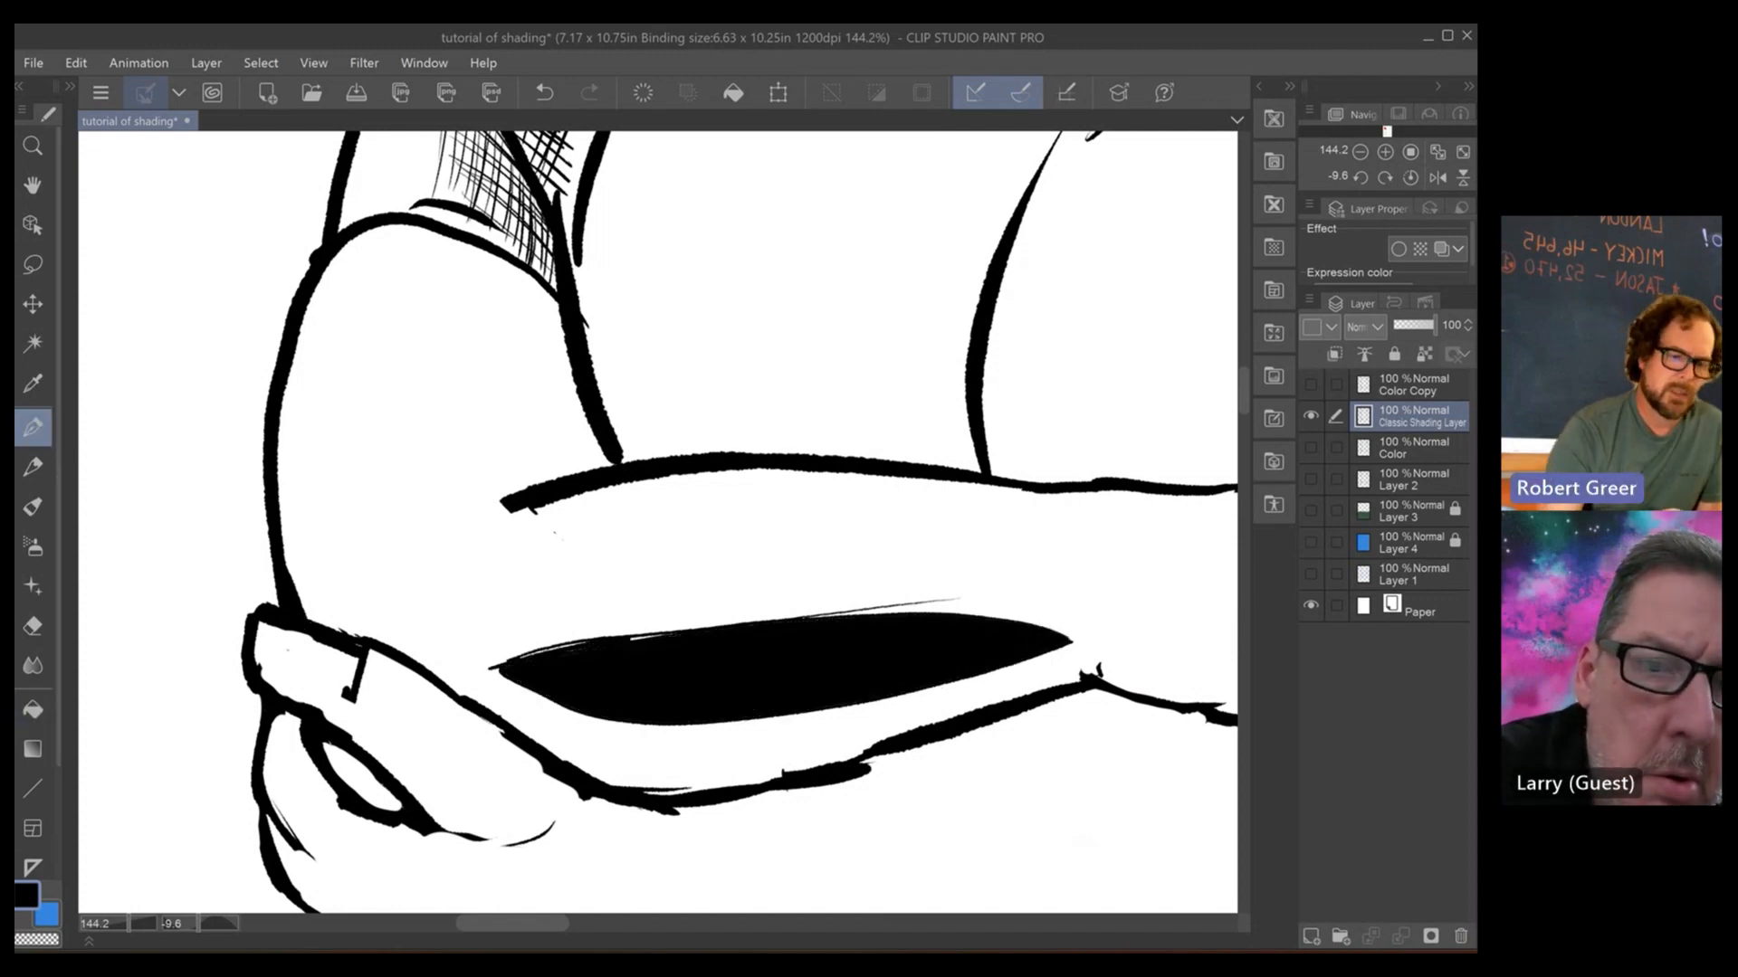
{"action": "mouse_move", "coordinate": [405, 255]}
{"action": "left_mouse_down"}
{"action": "mouse_move", "coordinate": [333, 312]}
{"action": "mouse_move", "coordinate": [312, 561]}
{"action": "mouse_move", "coordinate": [349, 626]}
{"action": "mouse_move", "coordinate": [389, 632]}
{"action": "mouse_move", "coordinate": [371, 342]}
{"action": "mouse_move", "coordinate": [404, 255]}
{"action": "left_mouse_up"}
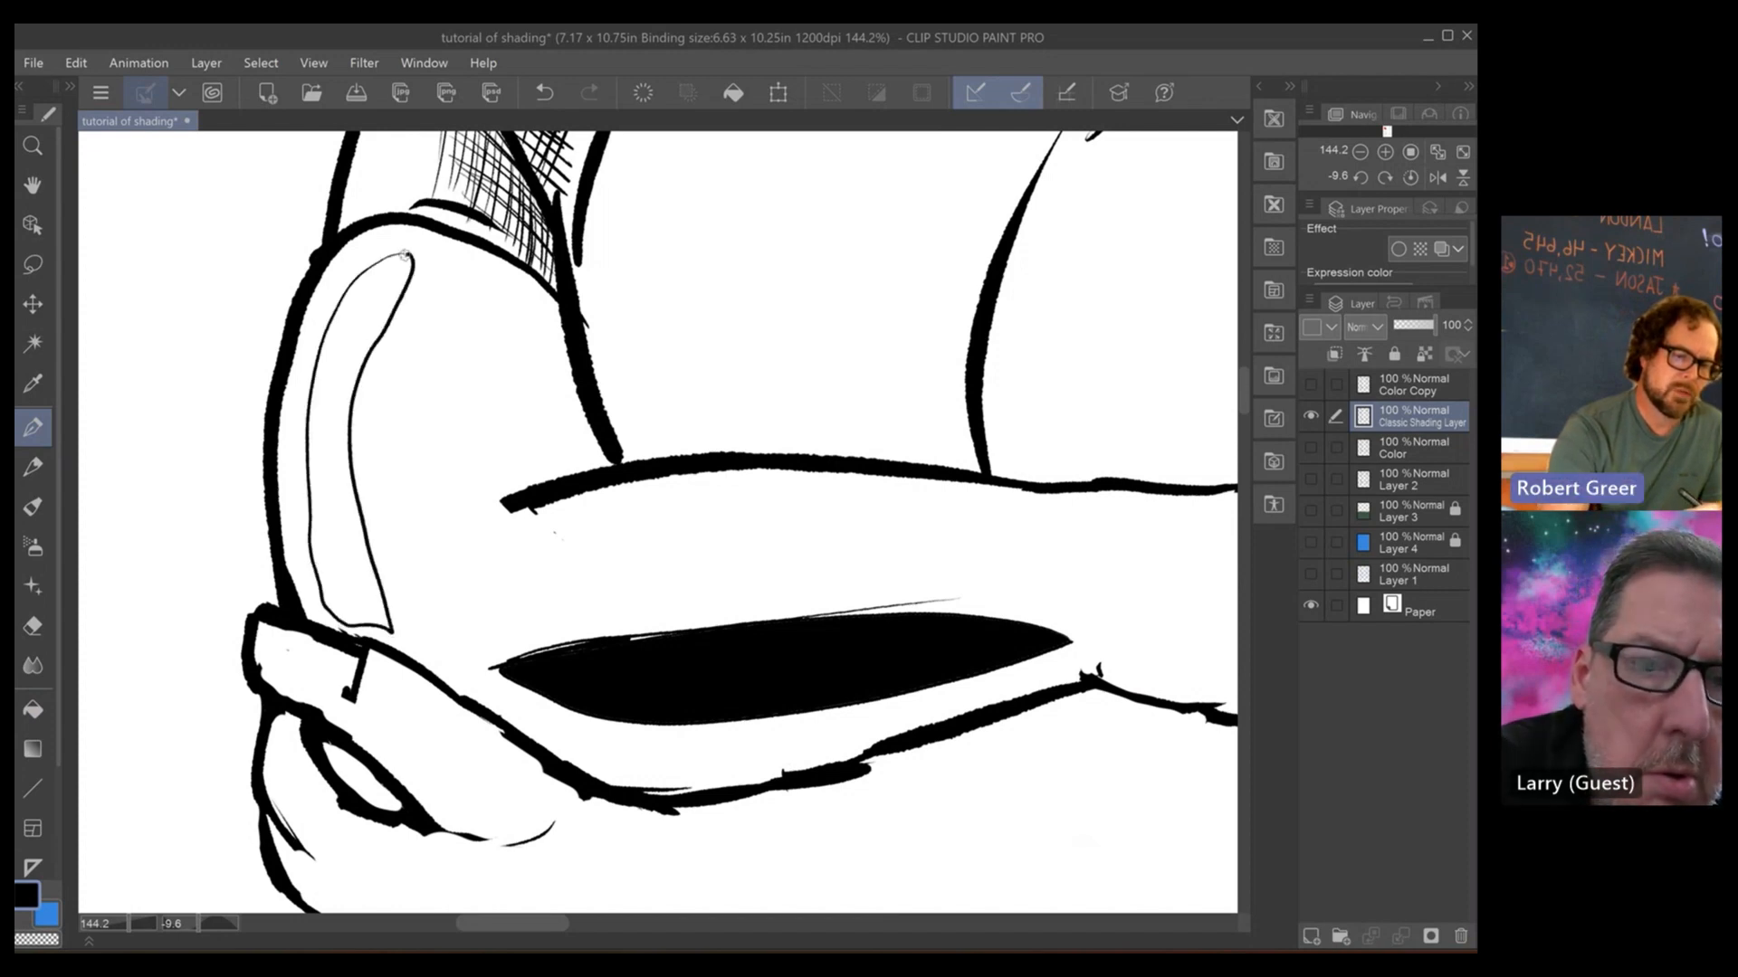
{"action": "key", "text": "e"}
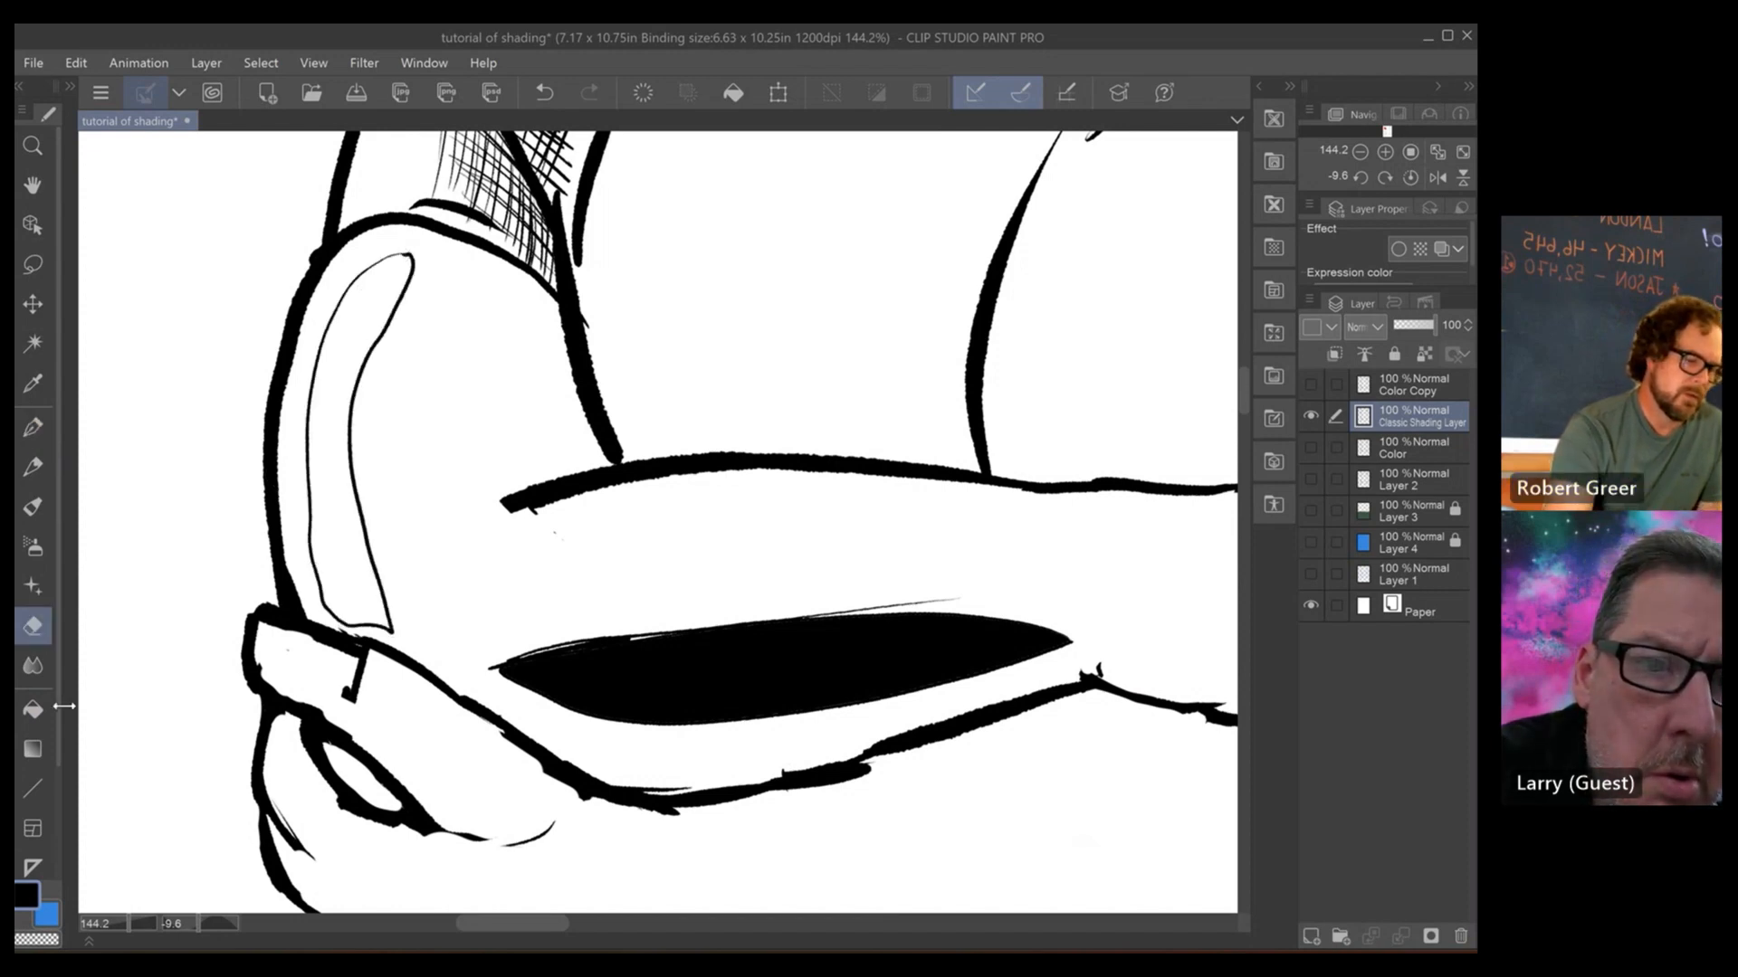
{"action": "left_click", "coordinate": [34, 709]}
{"action": "left_click", "coordinate": [353, 312]}
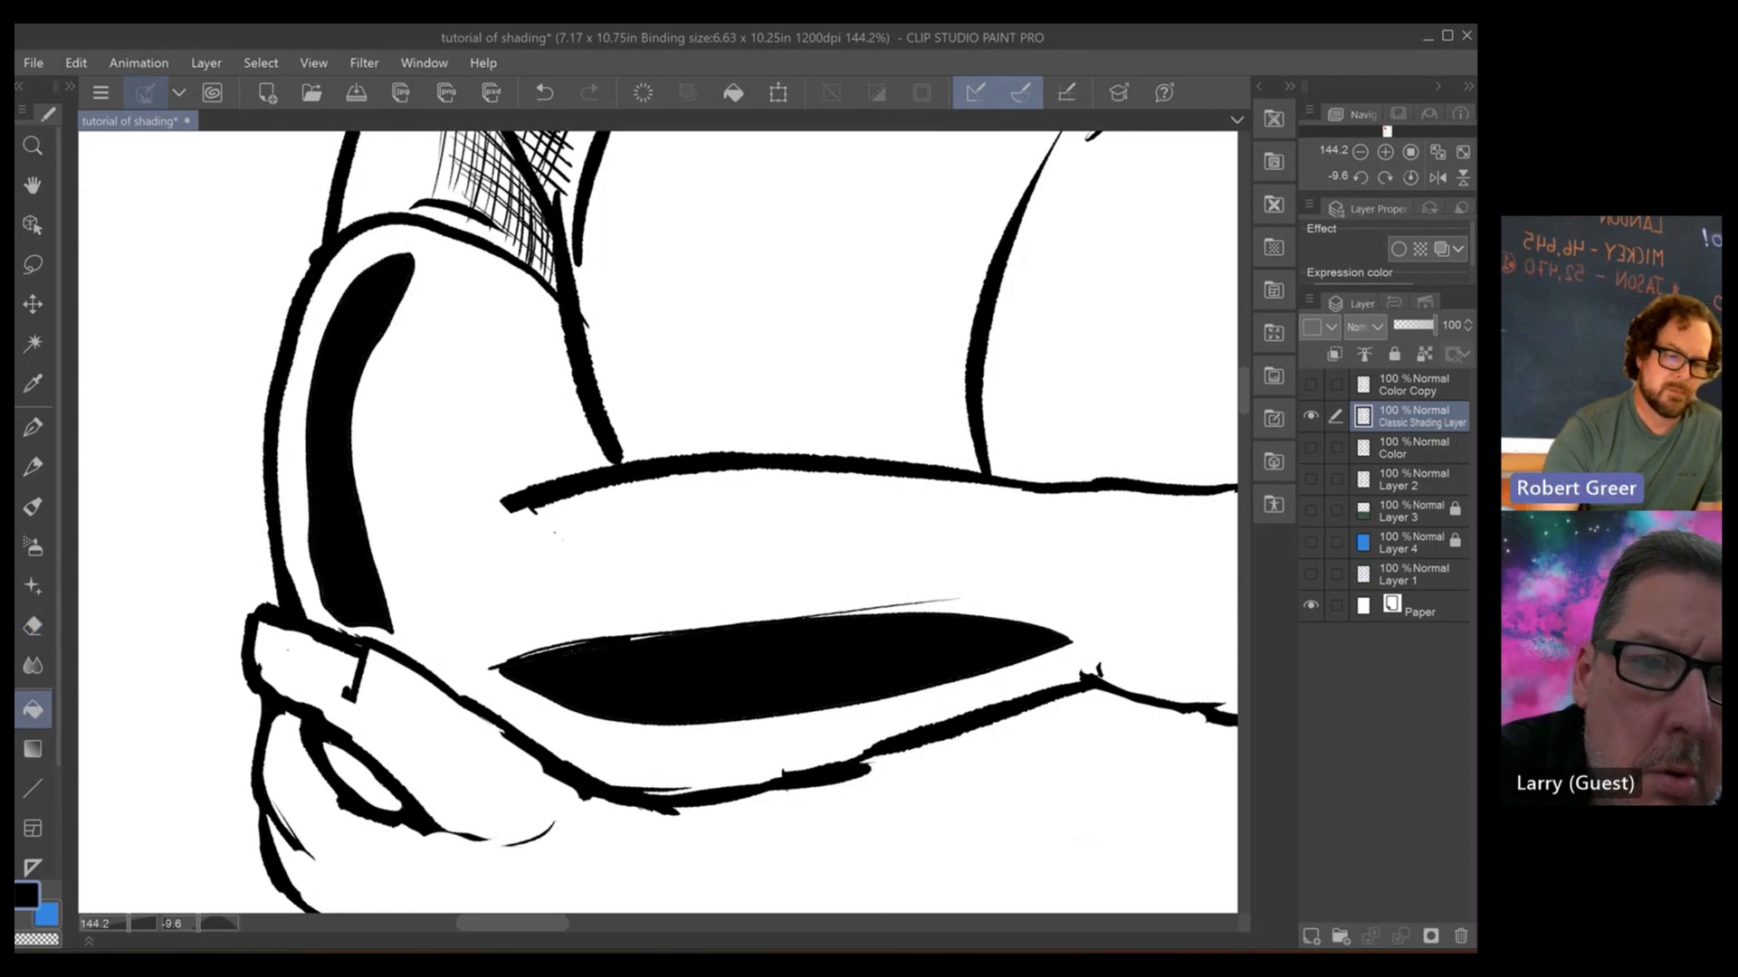
- Outline a narrow wedge-shaped shadow on the shirt between the left-hand armpit fold and the crossed forearm, and fill it with solid black
{"action": "scroll", "coordinate": [658, 522], "scroll_direction": "down", "scroll_amount": 2}
{"action": "left_click_drag", "start_coordinate": [658, 521], "coordinate": [409, 501]}
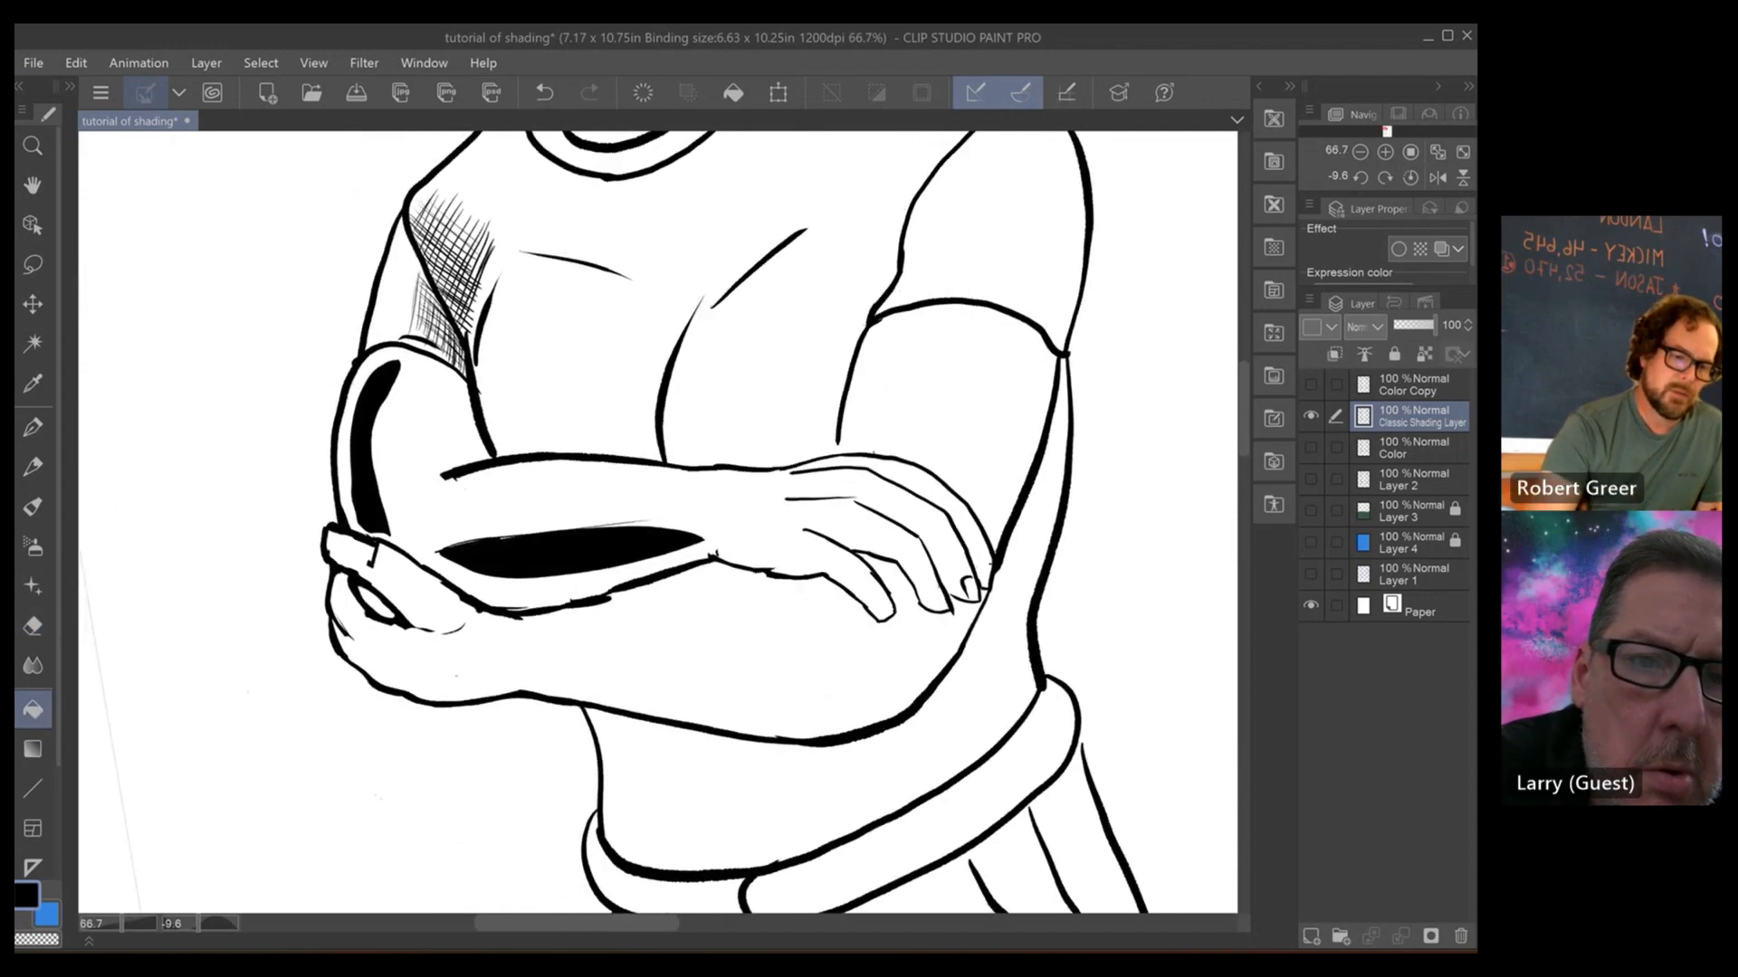
{"action": "scroll", "coordinate": [633, 412], "scroll_direction": "up", "scroll_amount": 2}
{"action": "key", "text": "p"}
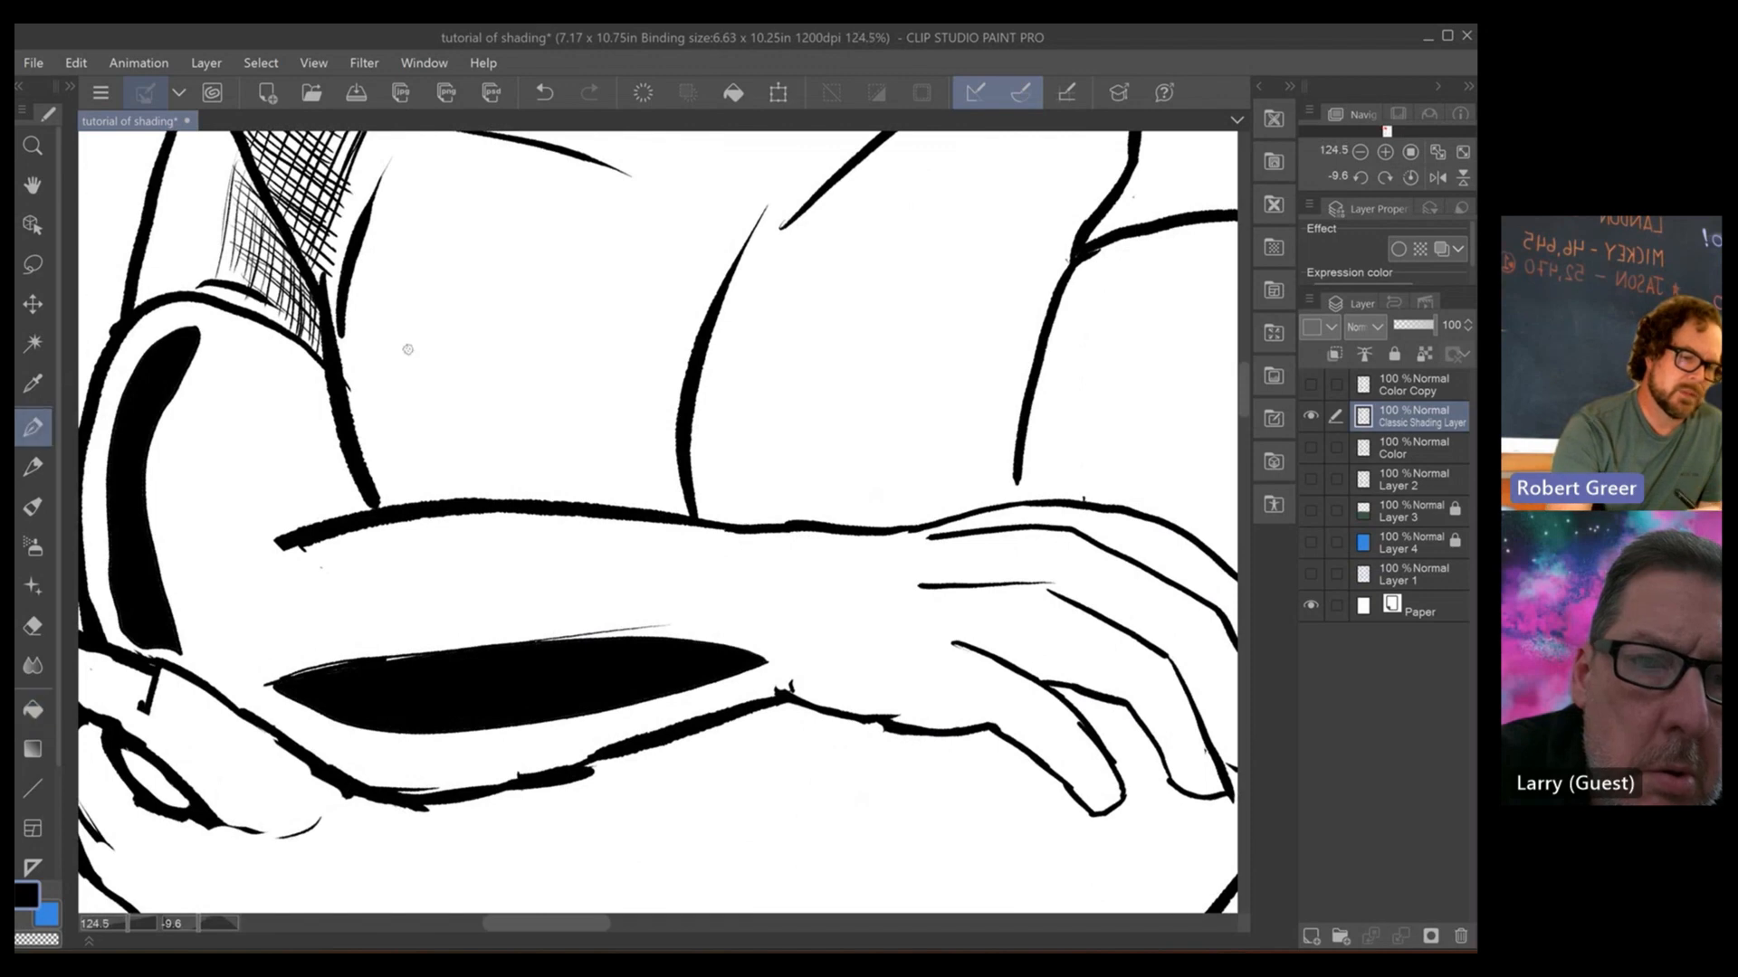
{"action": "mouse_move", "coordinate": [369, 262]}
{"action": "left_mouse_down"}
{"action": "mouse_move", "coordinate": [355, 316]}
{"action": "mouse_move", "coordinate": [380, 466]}
{"action": "mouse_move", "coordinate": [453, 498]}
{"action": "mouse_move", "coordinate": [367, 264]}
{"action": "left_mouse_up"}
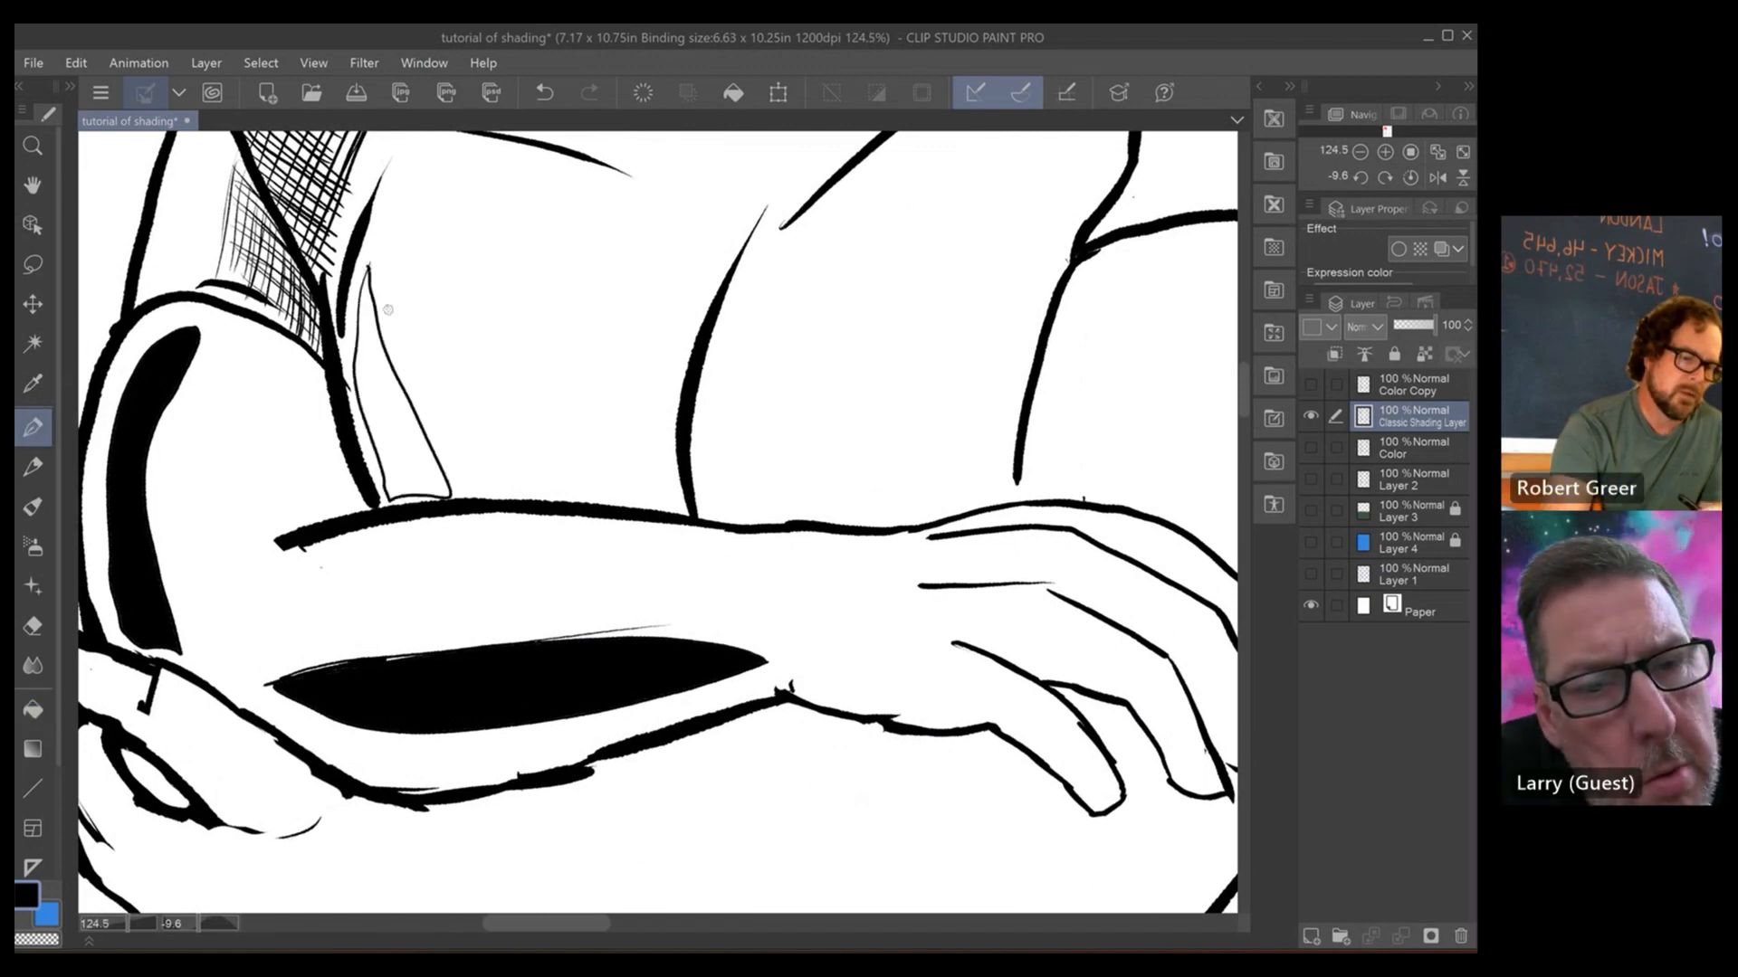
{"action": "left_click", "coordinate": [32, 710]}
{"action": "left_click", "coordinate": [394, 404]}
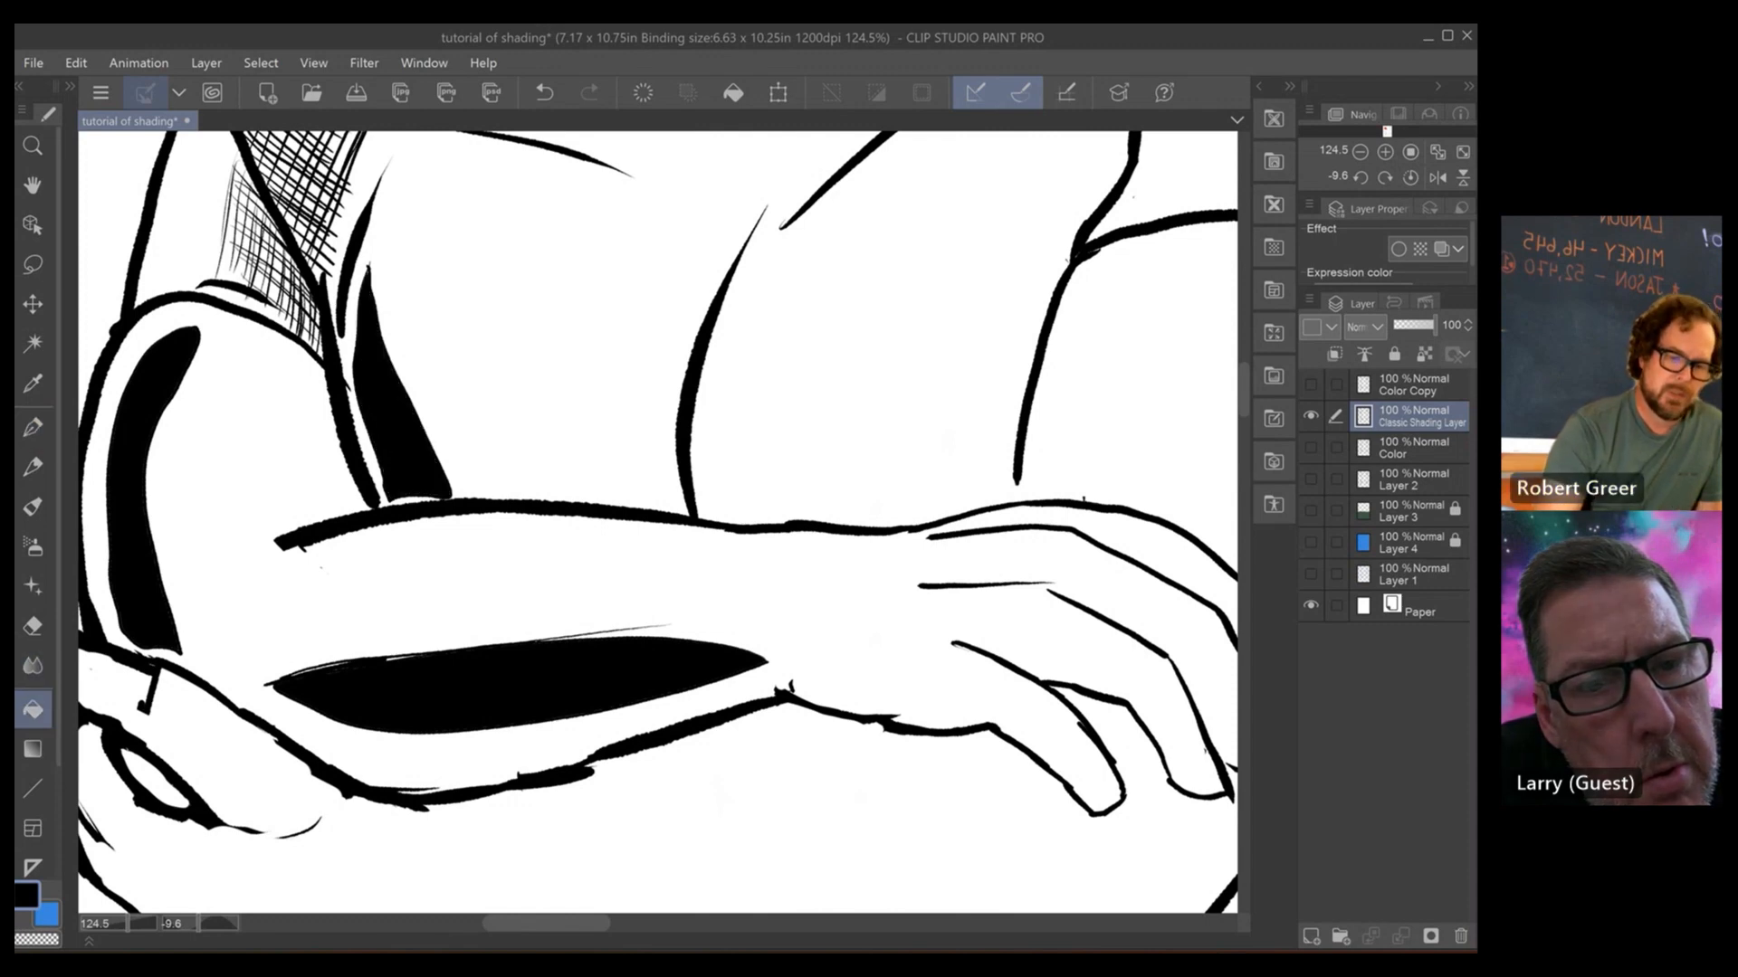
{"action": "scroll", "coordinate": [658, 522], "scroll_direction": "down", "scroll_amount": 4}
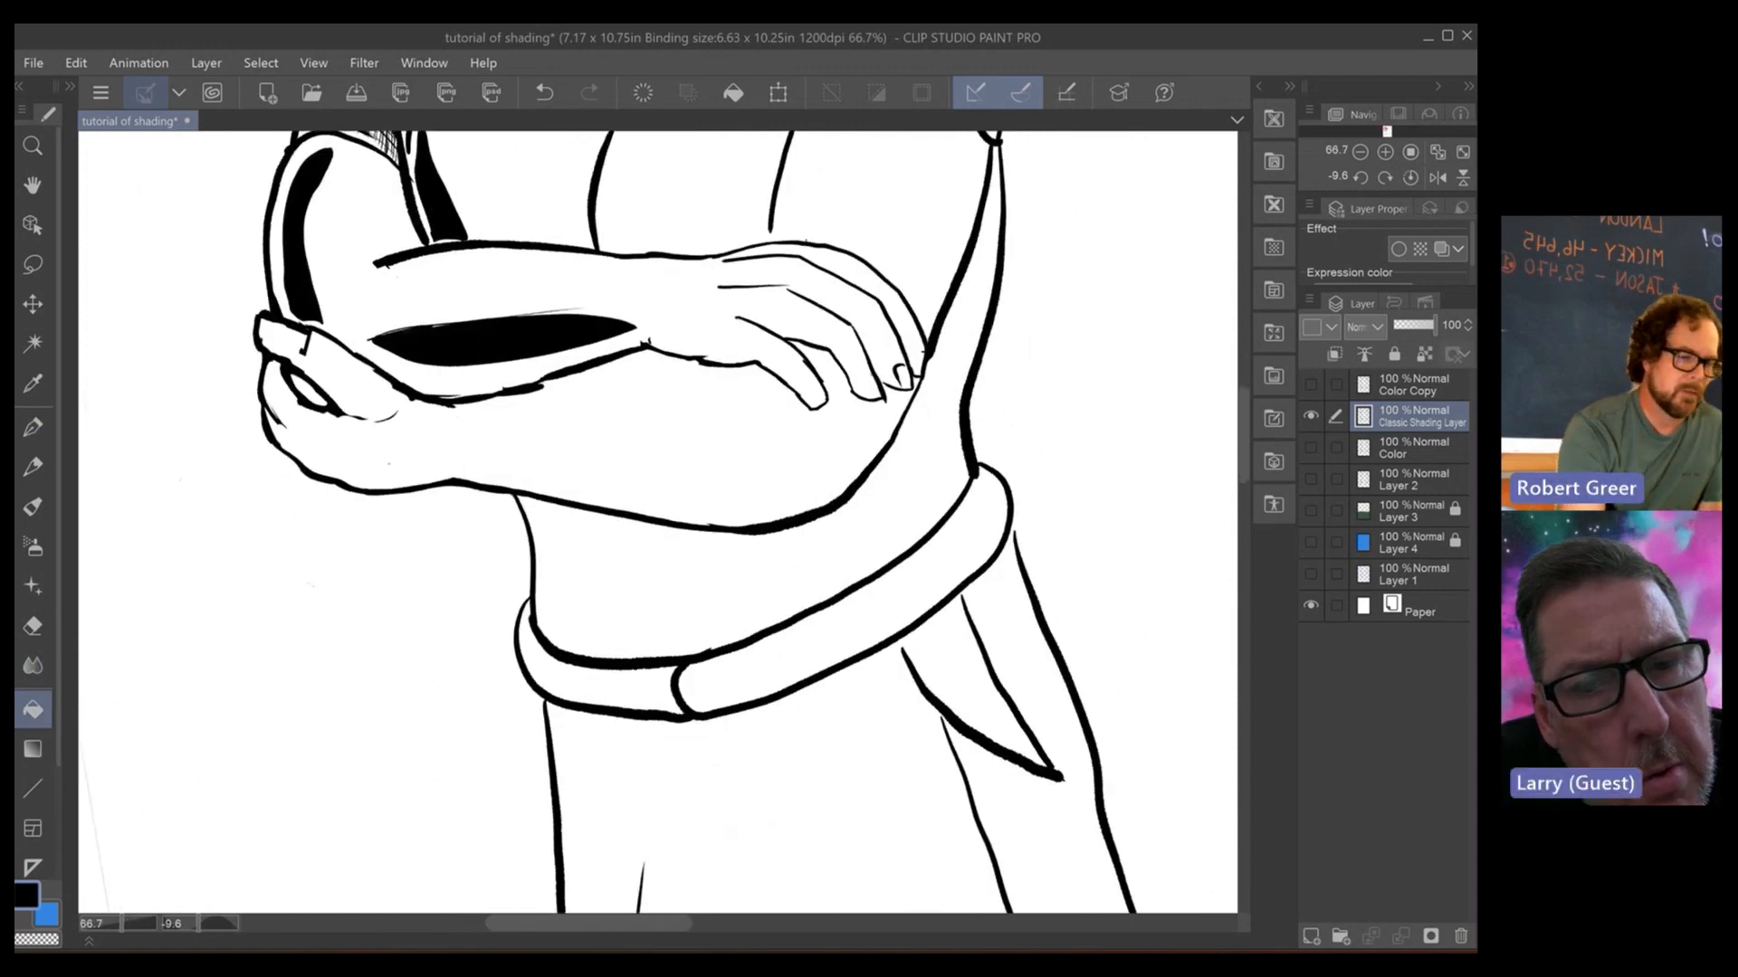
{"action": "key", "text": "m"}
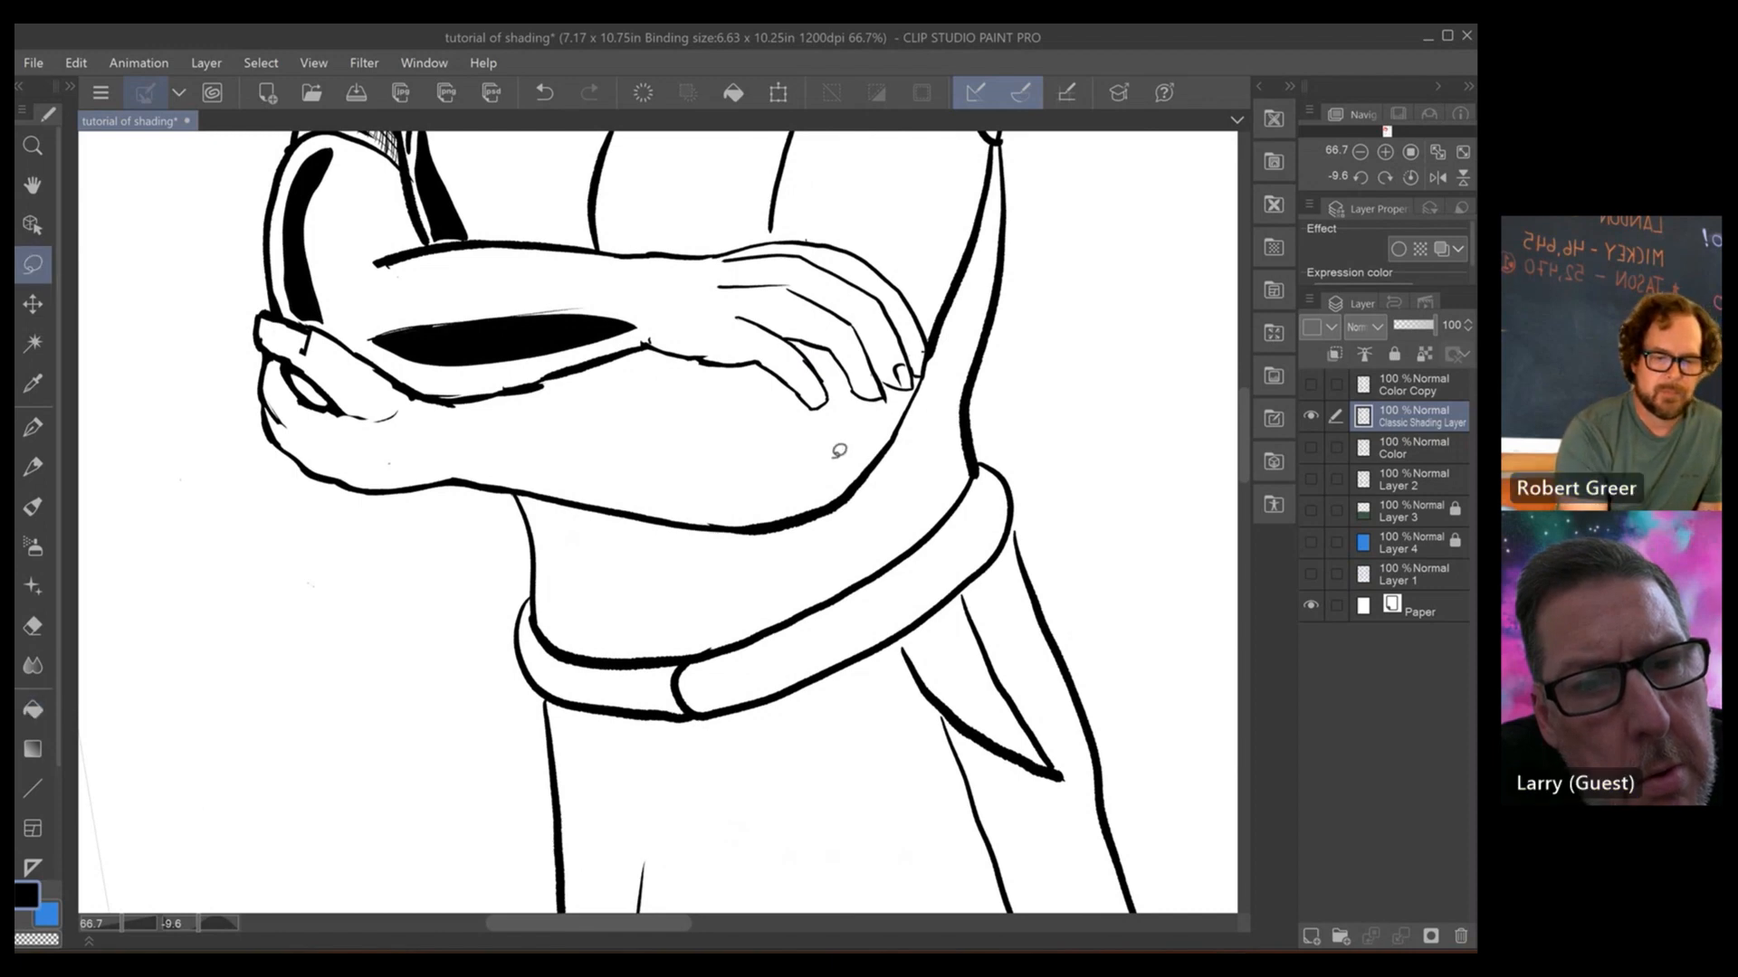
{"action": "mouse_move", "coordinate": [834, 454]}
{"action": "left_mouse_down"}
{"action": "mouse_move", "coordinate": [807, 453]}
{"action": "mouse_move", "coordinate": [831, 460]}
{"action": "left_mouse_up"}
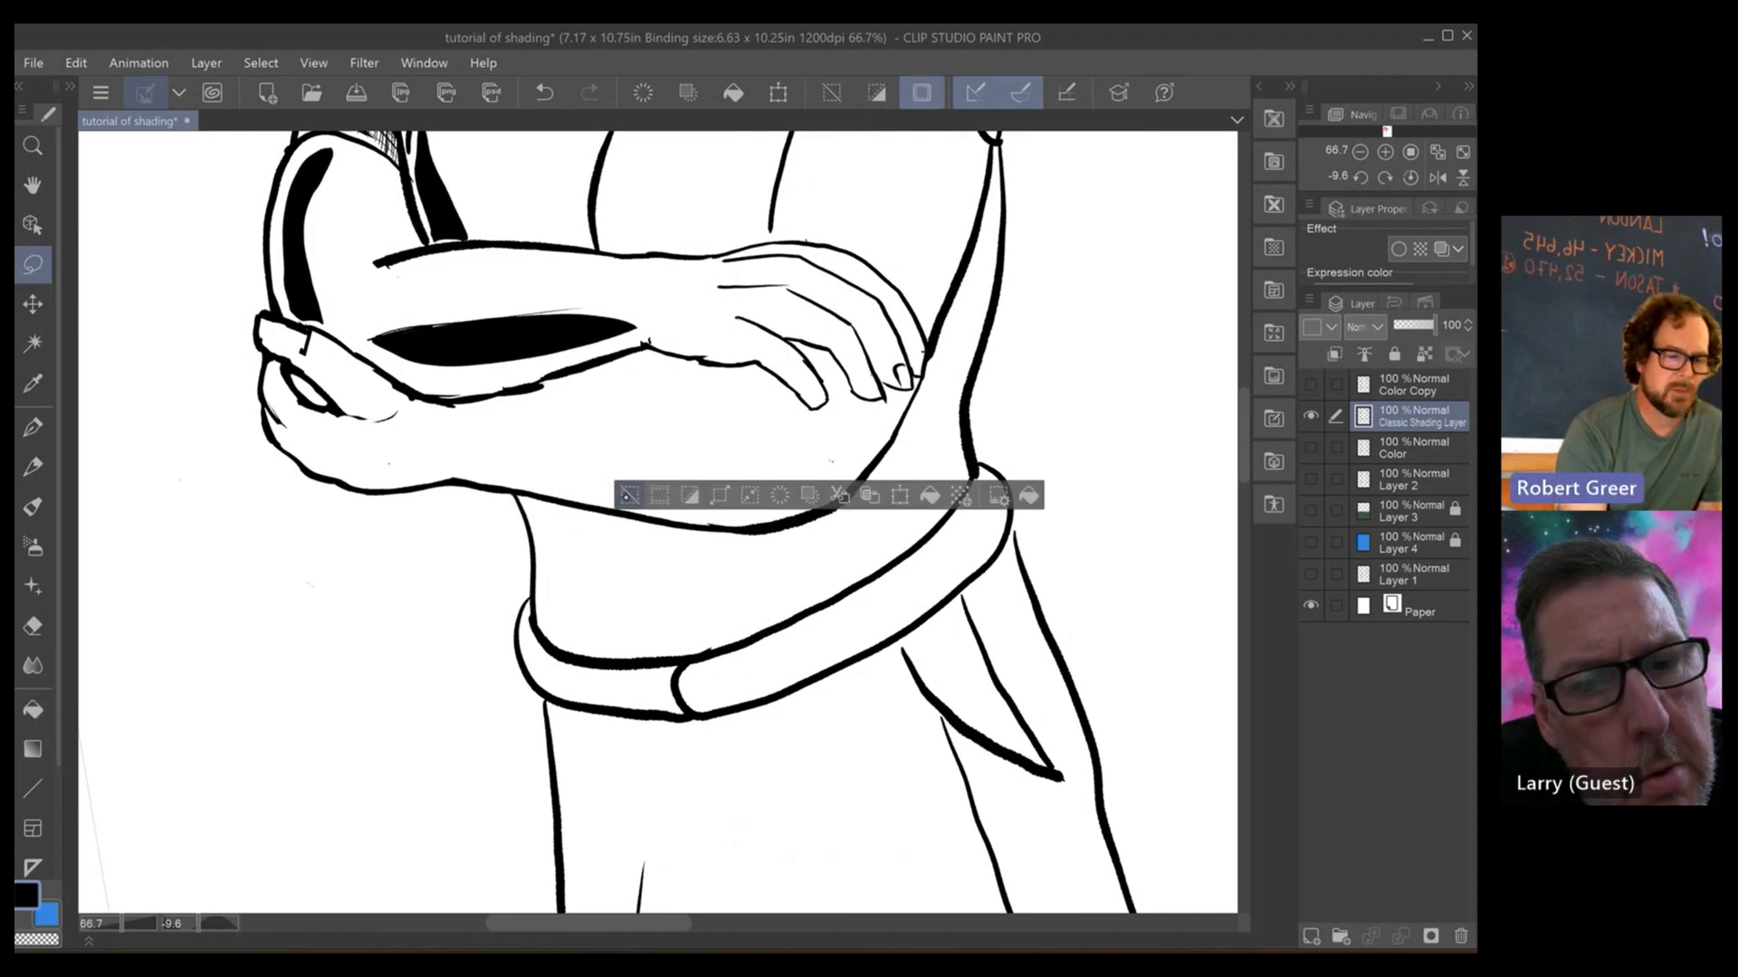
{"action": "key", "text": "ctrl+d"}
- Outline a long shadow along the underside of the lower forearm from wrist to near the elbow and fill it with solid black
{"action": "key", "text": "p"}
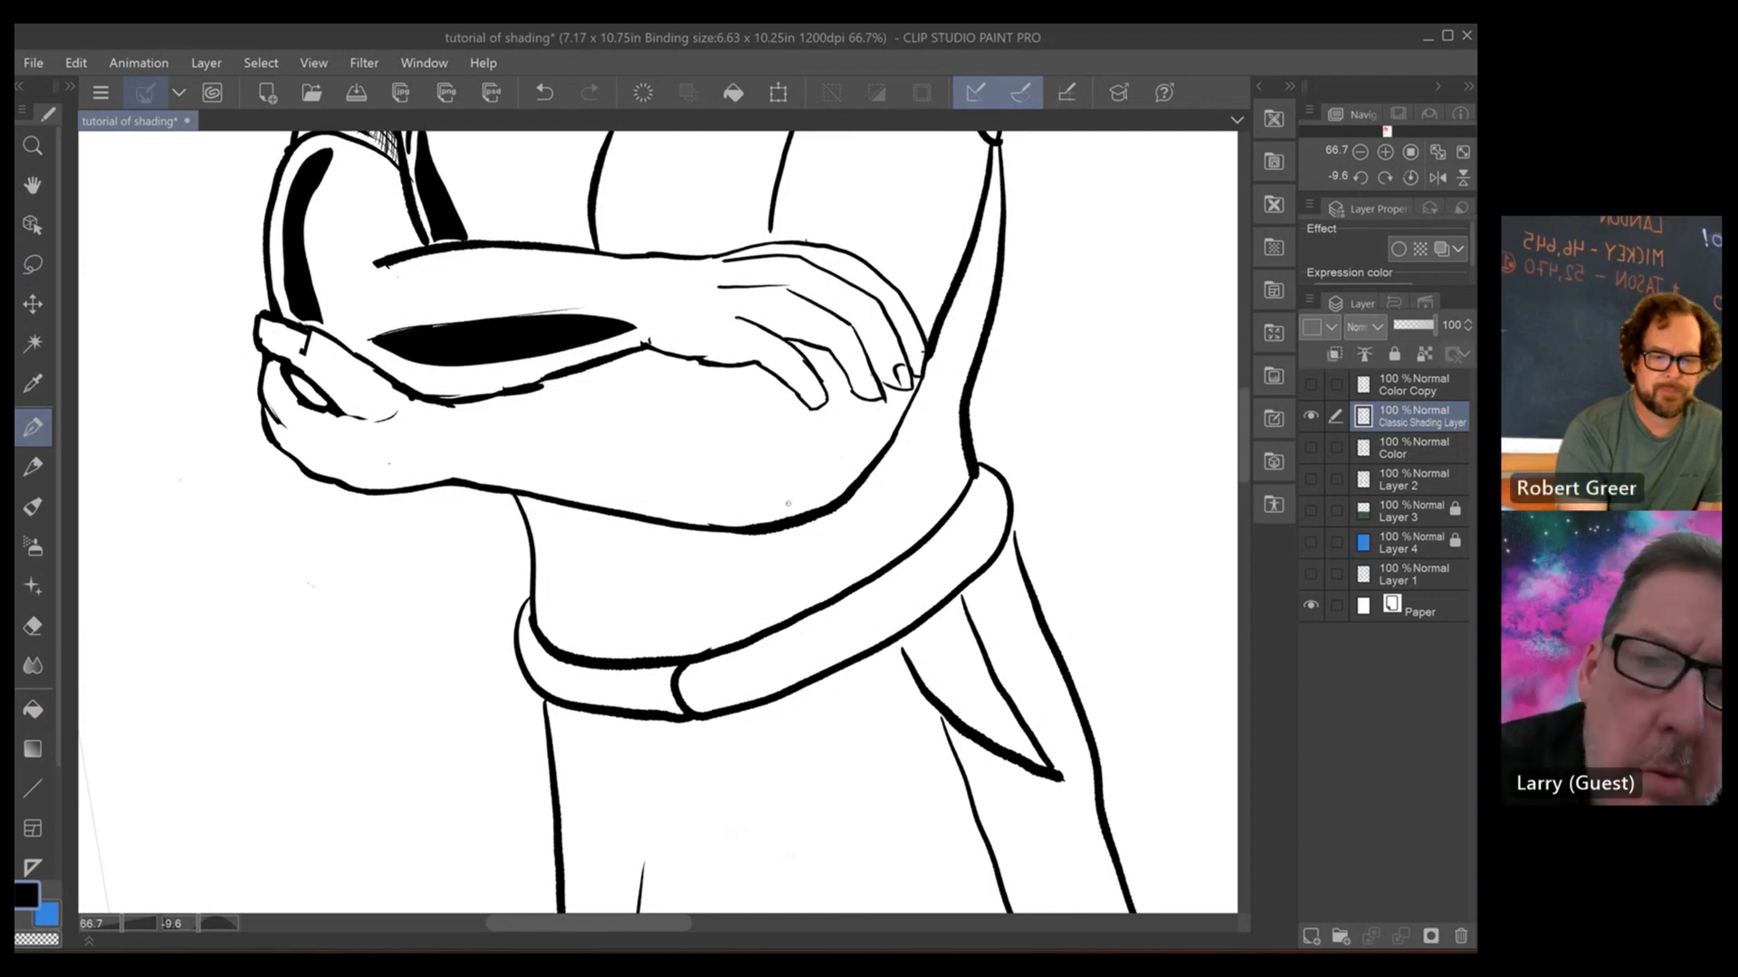
{"action": "left_click_drag", "start_coordinate": [815, 461], "coordinate": [443, 441]}
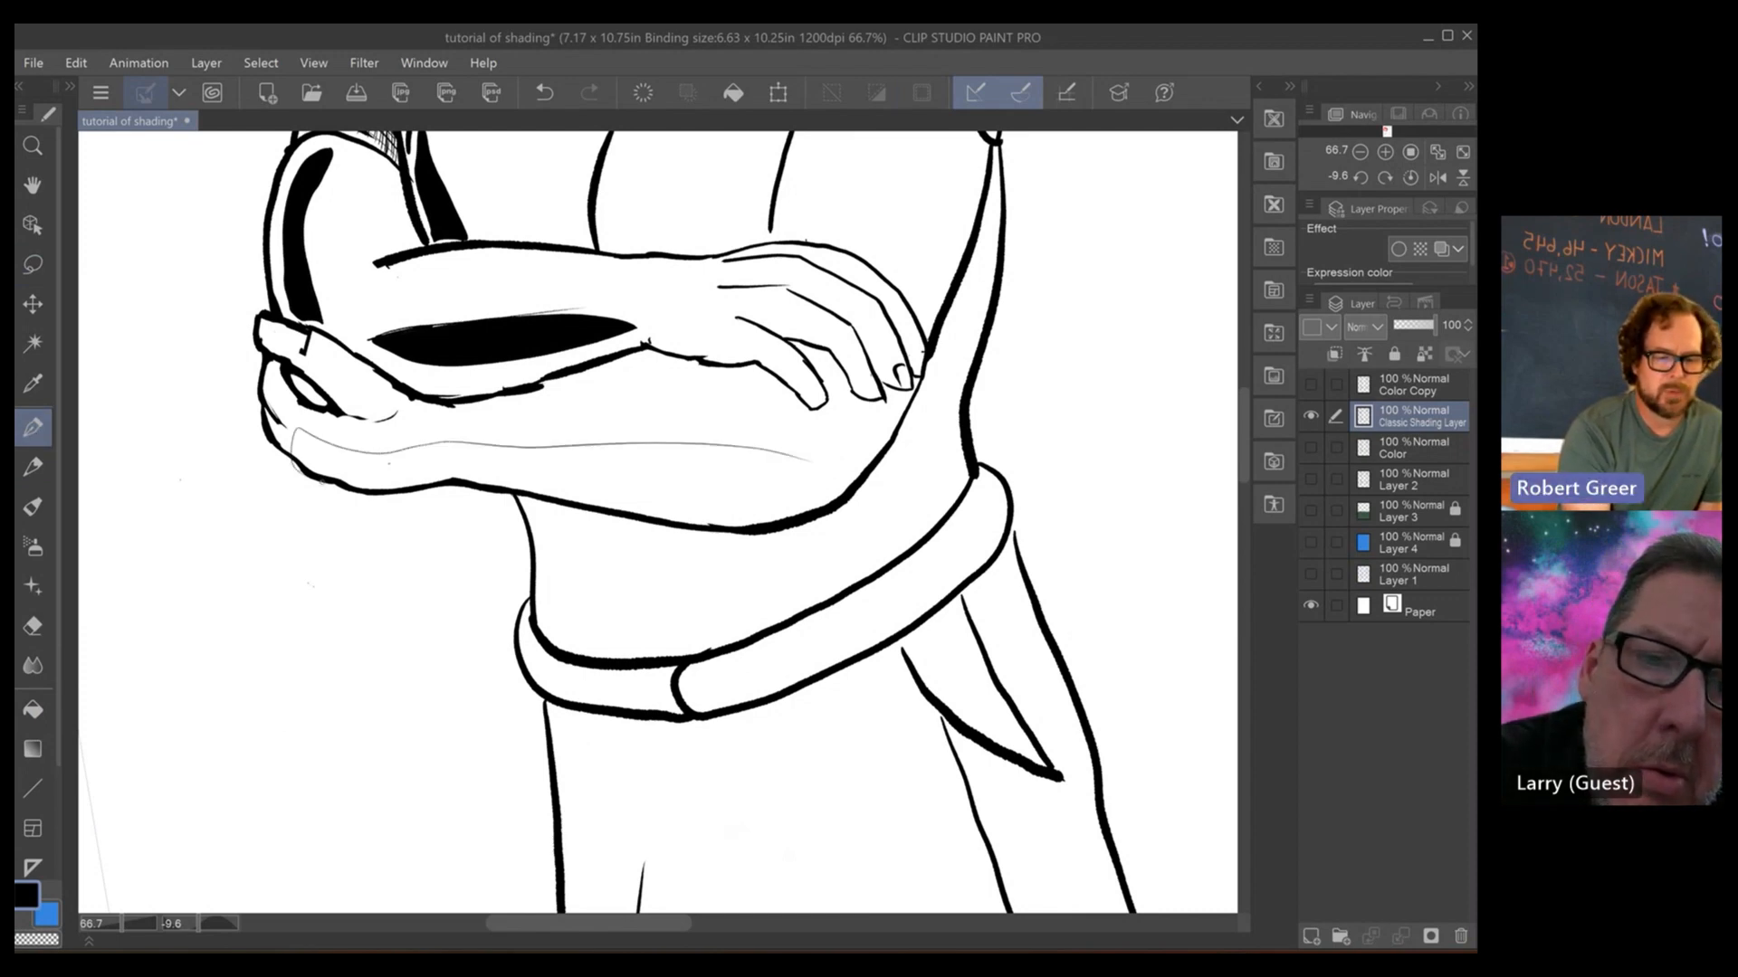
{"action": "mouse_move", "coordinate": [680, 512]}
{"action": "left_mouse_down"}
{"action": "mouse_move", "coordinate": [795, 510]}
{"action": "mouse_move", "coordinate": [815, 478]}
{"action": "left_mouse_up"}
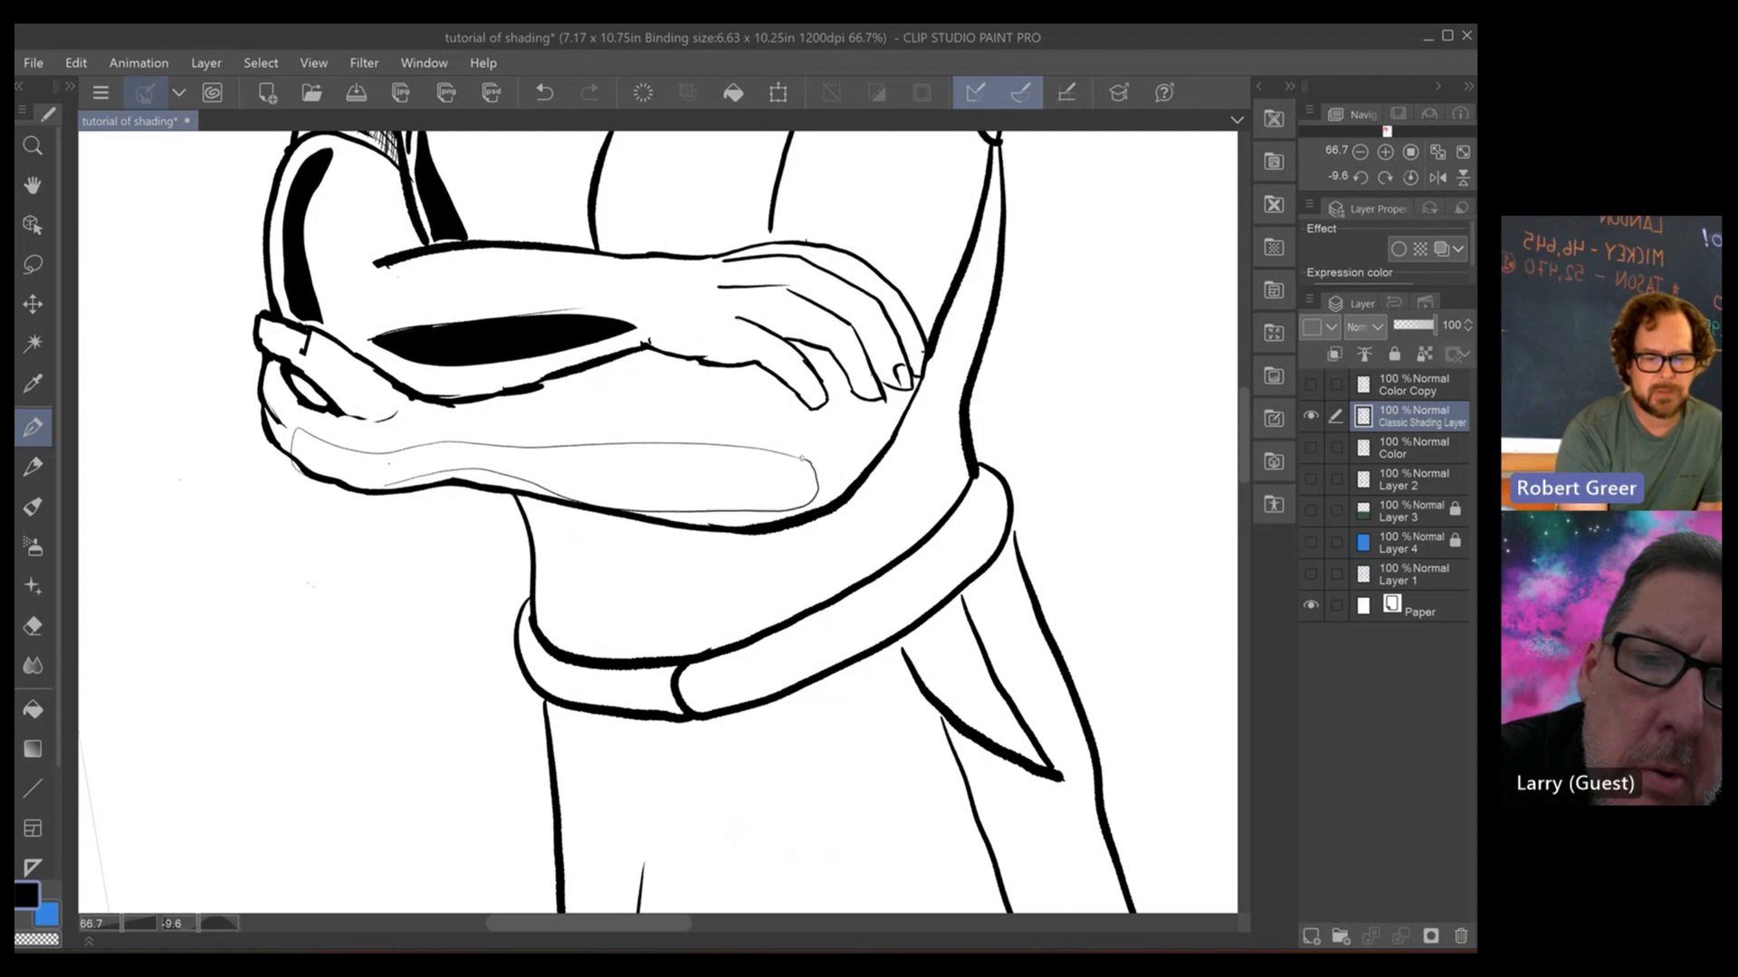
{"action": "key", "text": "g"}
{"action": "left_click", "coordinate": [754, 477]}
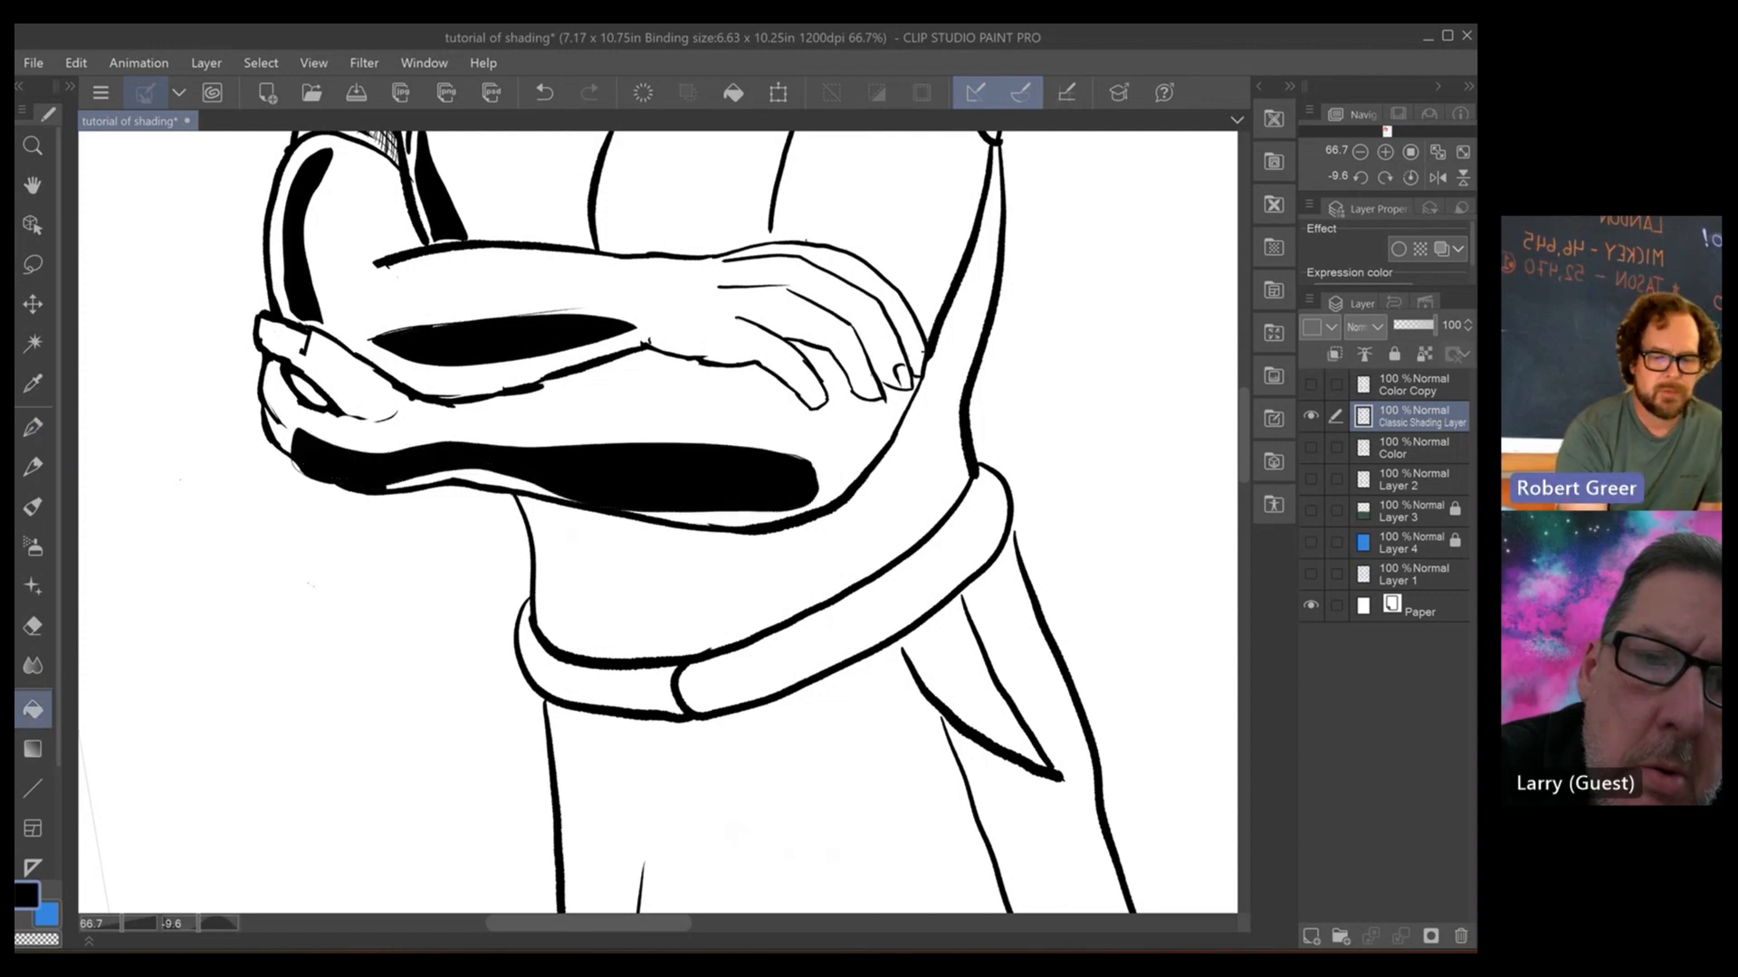
- Outline a blocky shadow on the left-hand side of the shirt between the lower forearm and the waistband, and fill it with solid black
{"action": "left_click", "coordinate": [45, 424]}
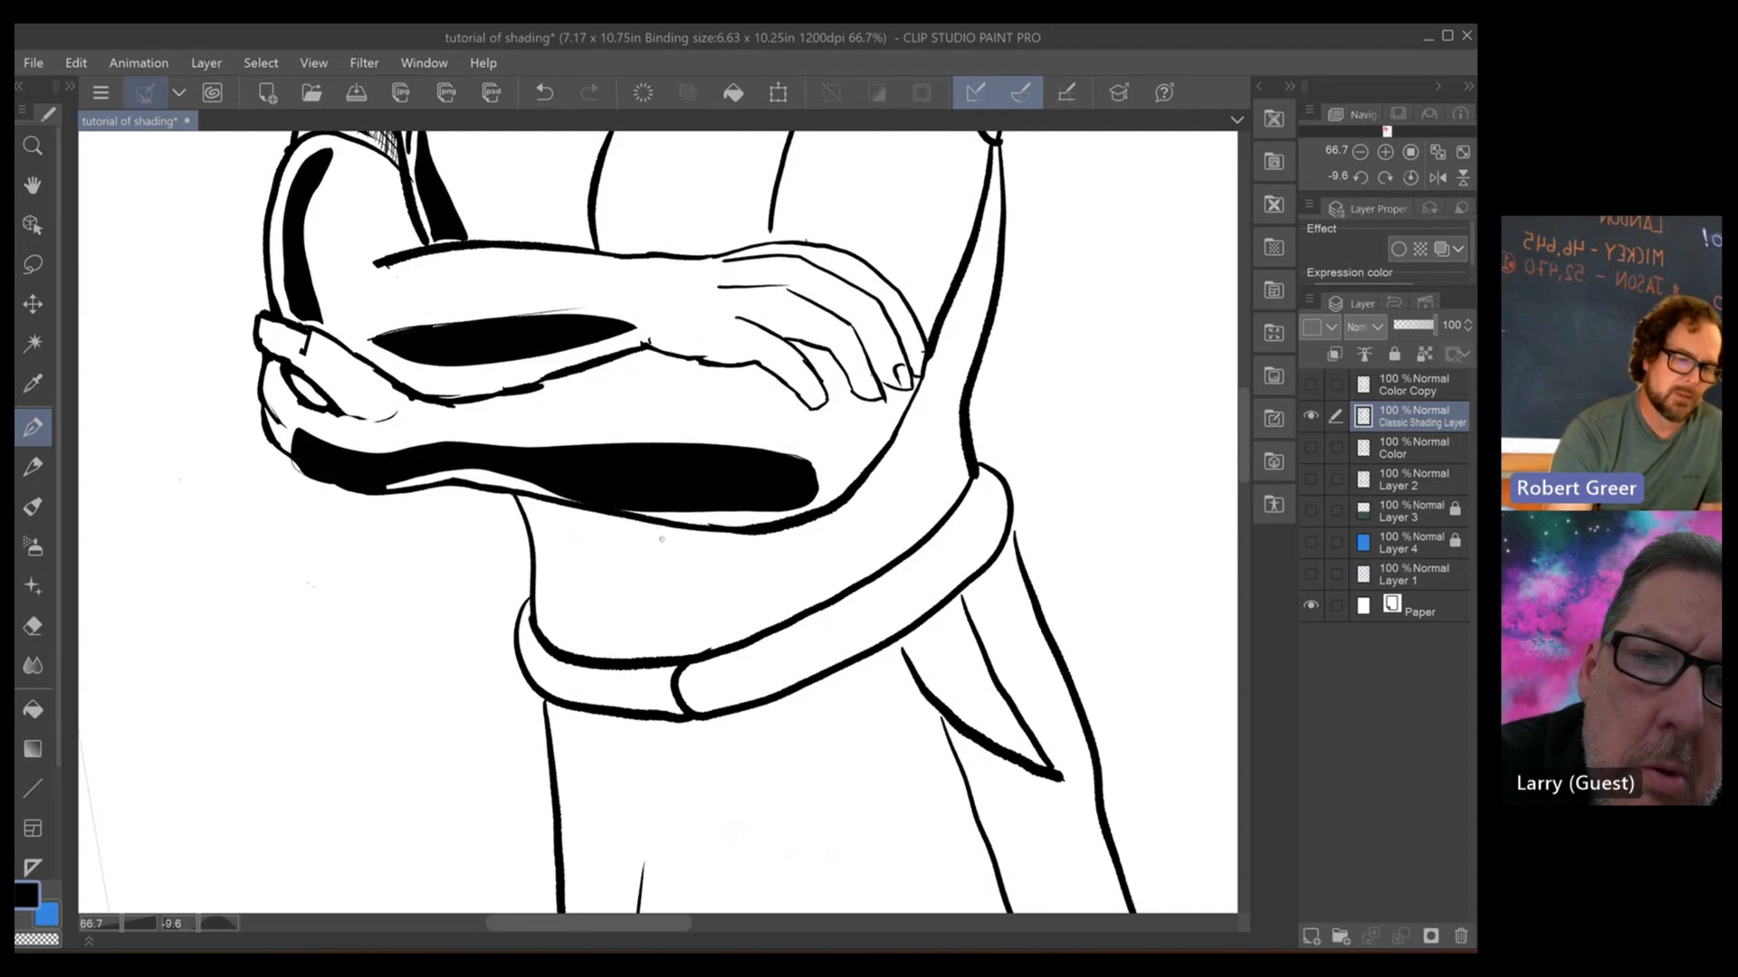
{"action": "scroll", "coordinate": [604, 558], "scroll_direction": "up", "scroll_amount": 2}
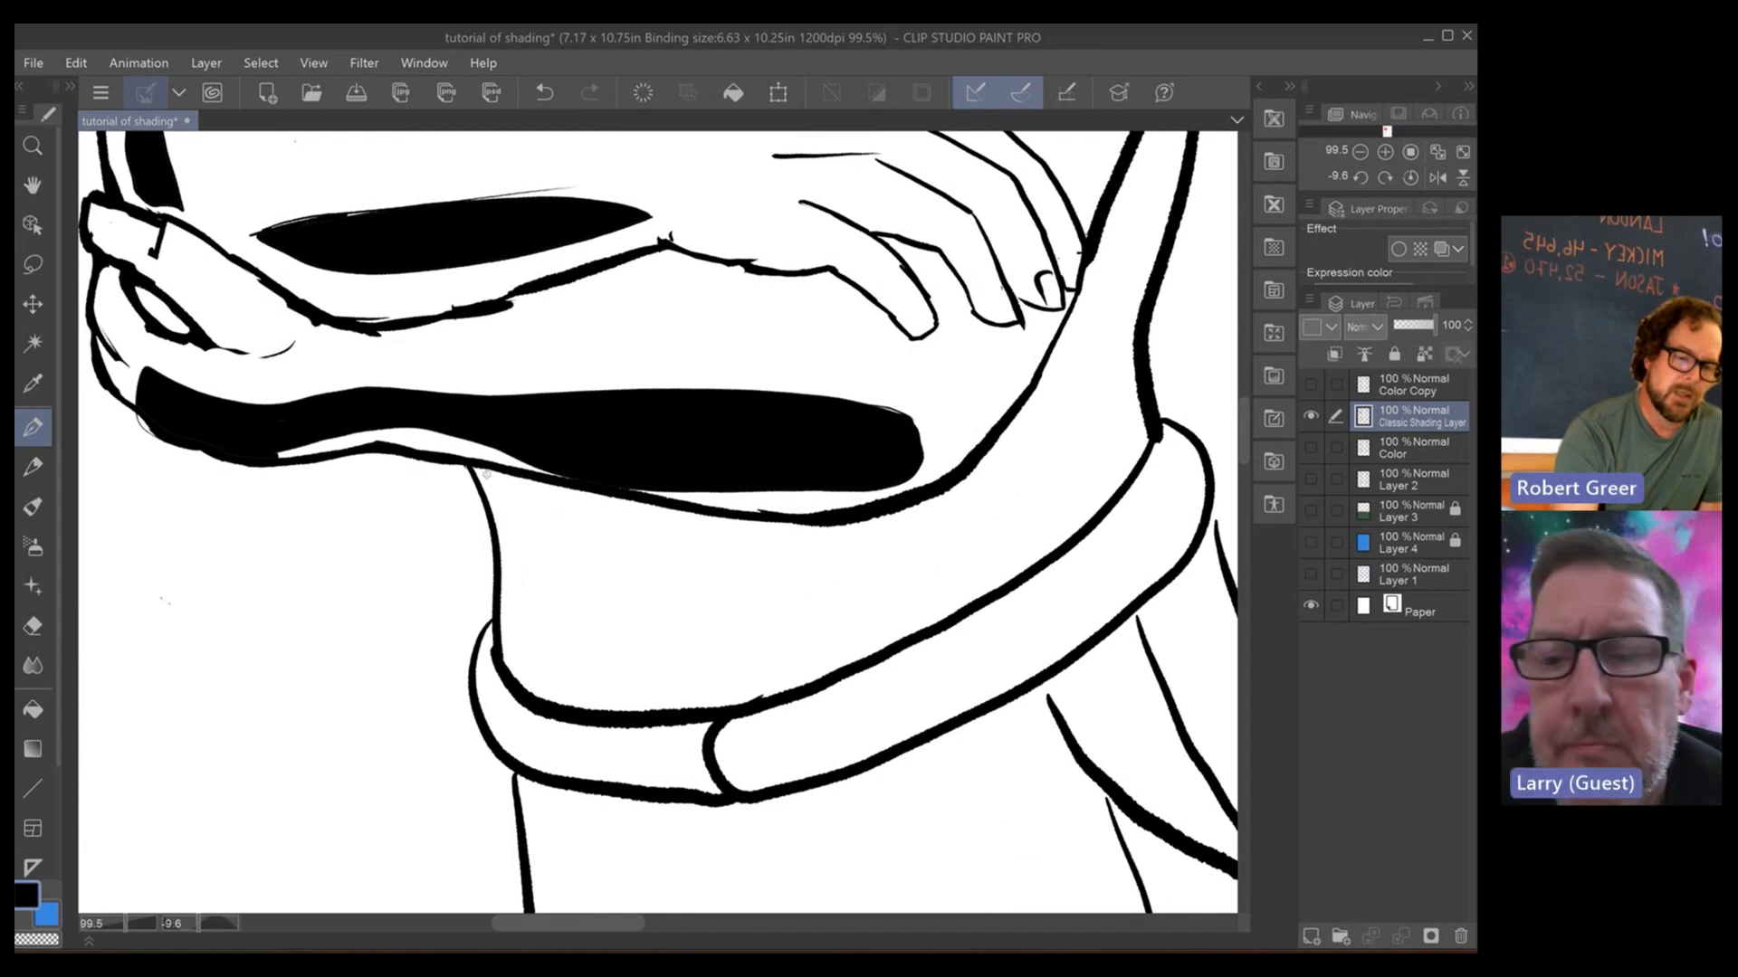
{"action": "mouse_move", "coordinate": [486, 473]}
{"action": "left_mouse_down"}
{"action": "mouse_move", "coordinate": [515, 655]}
{"action": "mouse_move", "coordinate": [547, 682]}
{"action": "mouse_move", "coordinate": [718, 684]}
{"action": "mouse_move", "coordinate": [766, 561]}
{"action": "left_mouse_up"}
{"action": "left_click_drag", "start_coordinate": [676, 522], "coordinate": [528, 480]}
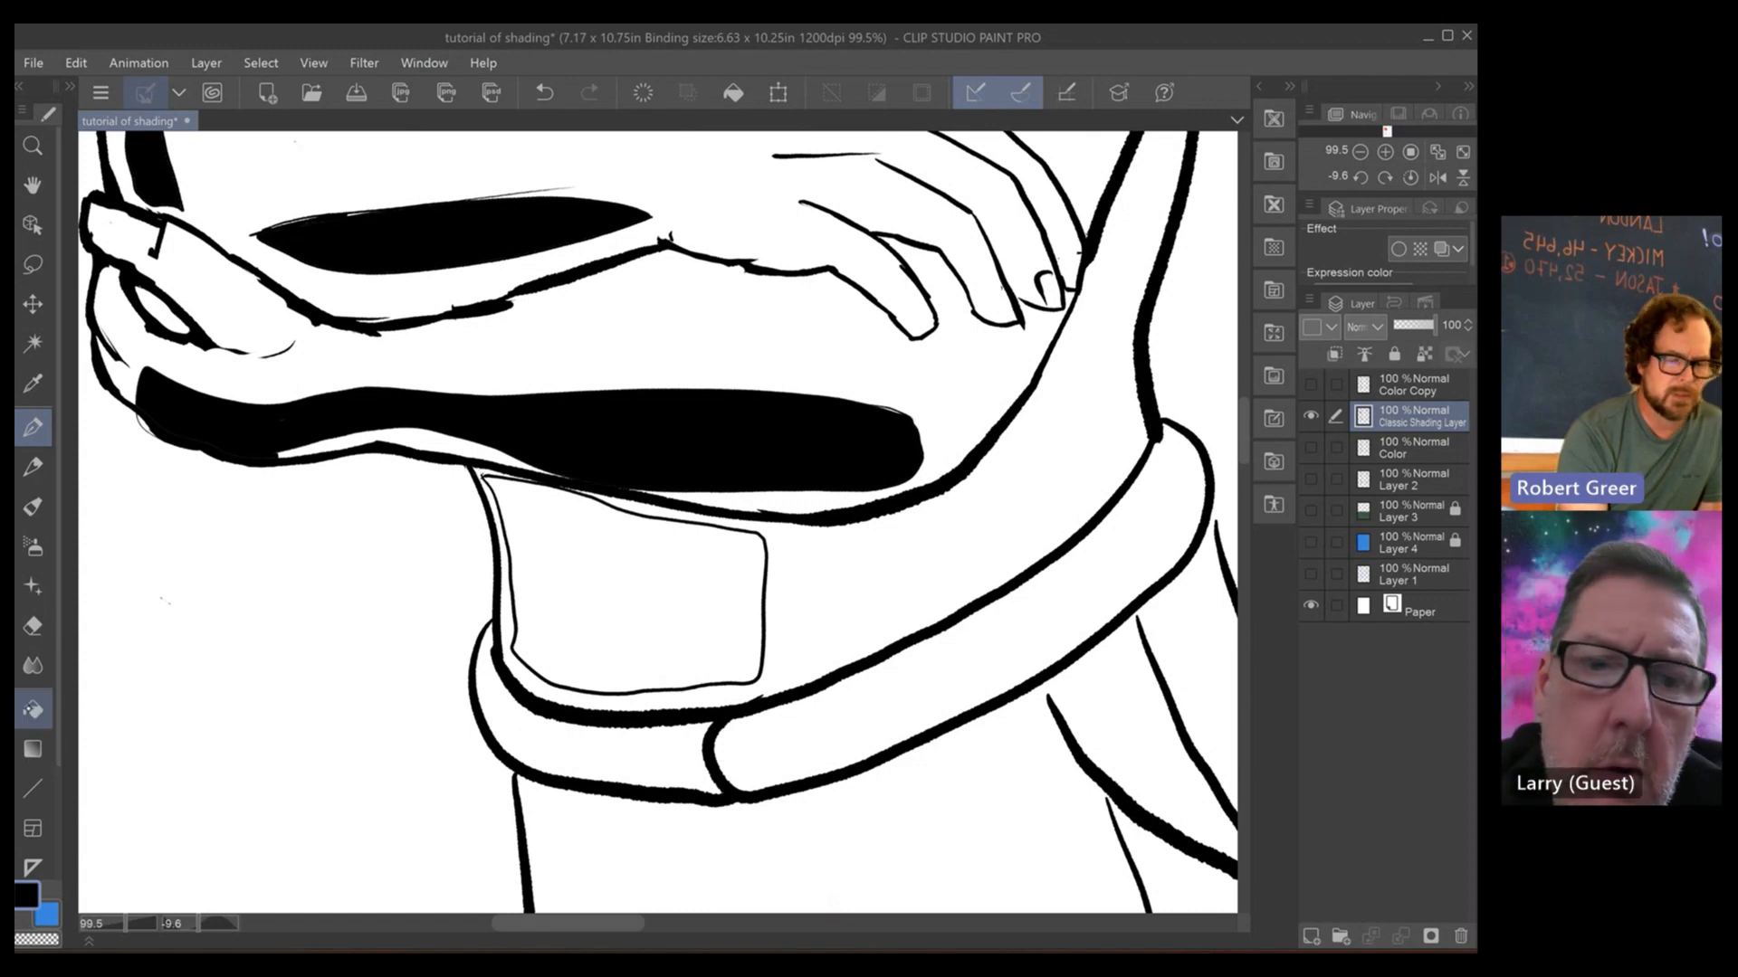
{"action": "left_click", "coordinate": [33, 710]}
{"action": "left_click", "coordinate": [644, 572]}
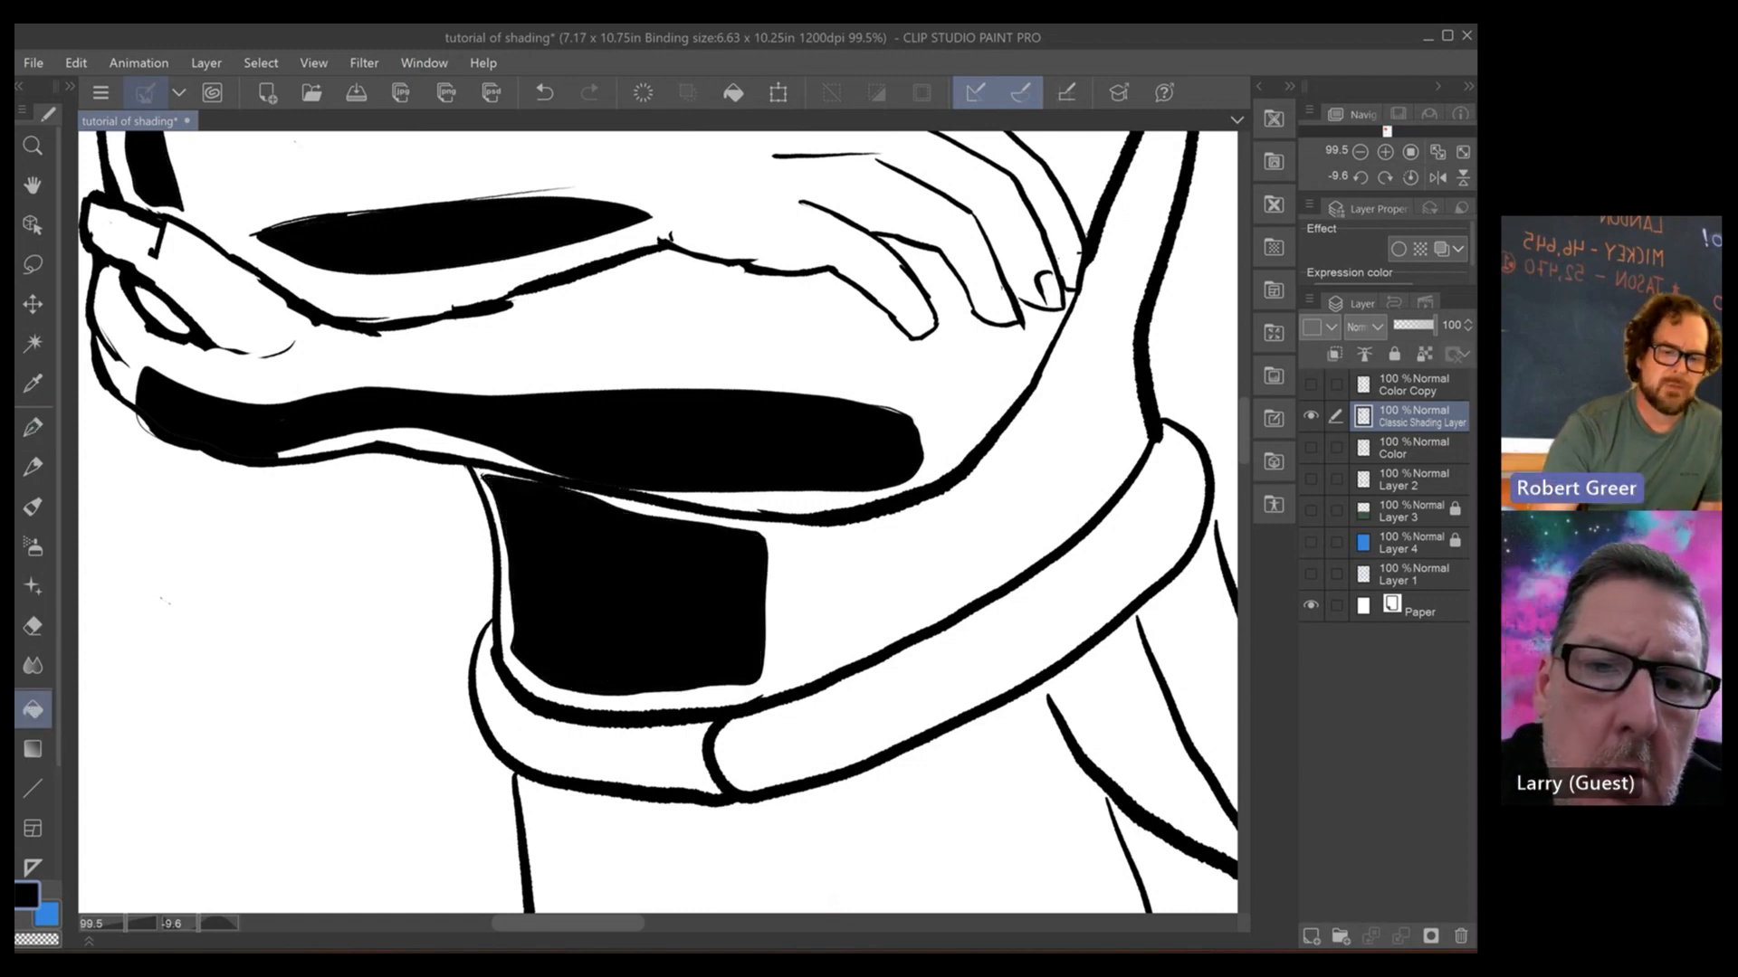
- Hatch the crossed-arms figure's neck with thin near-vertical strokes between the left-hand collar edge and the neck tendon line
{"action": "scroll", "coordinate": [859, 525], "scroll_direction": "down", "scroll_amount": 6}
{"action": "scroll", "coordinate": [806, 521], "scroll_direction": "right", "scroll_amount": 2}
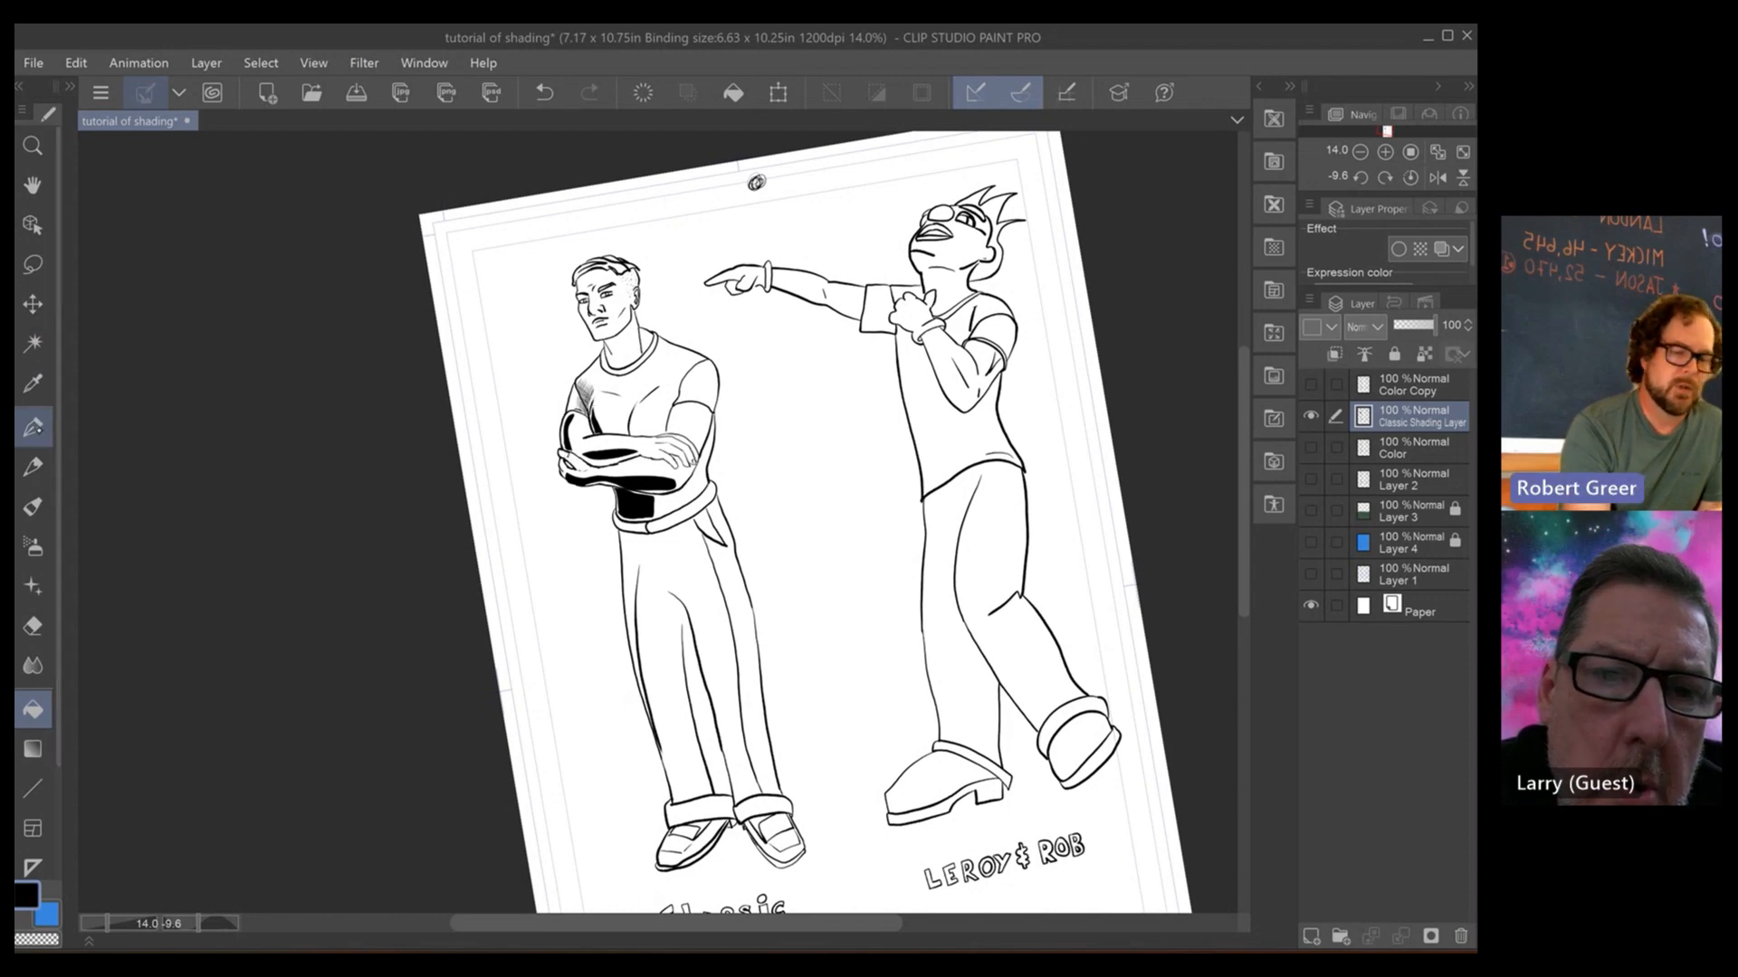
{"action": "left_click", "coordinate": [33, 427]}
{"action": "scroll", "coordinate": [594, 319], "scroll_direction": "up", "scroll_amount": 5}
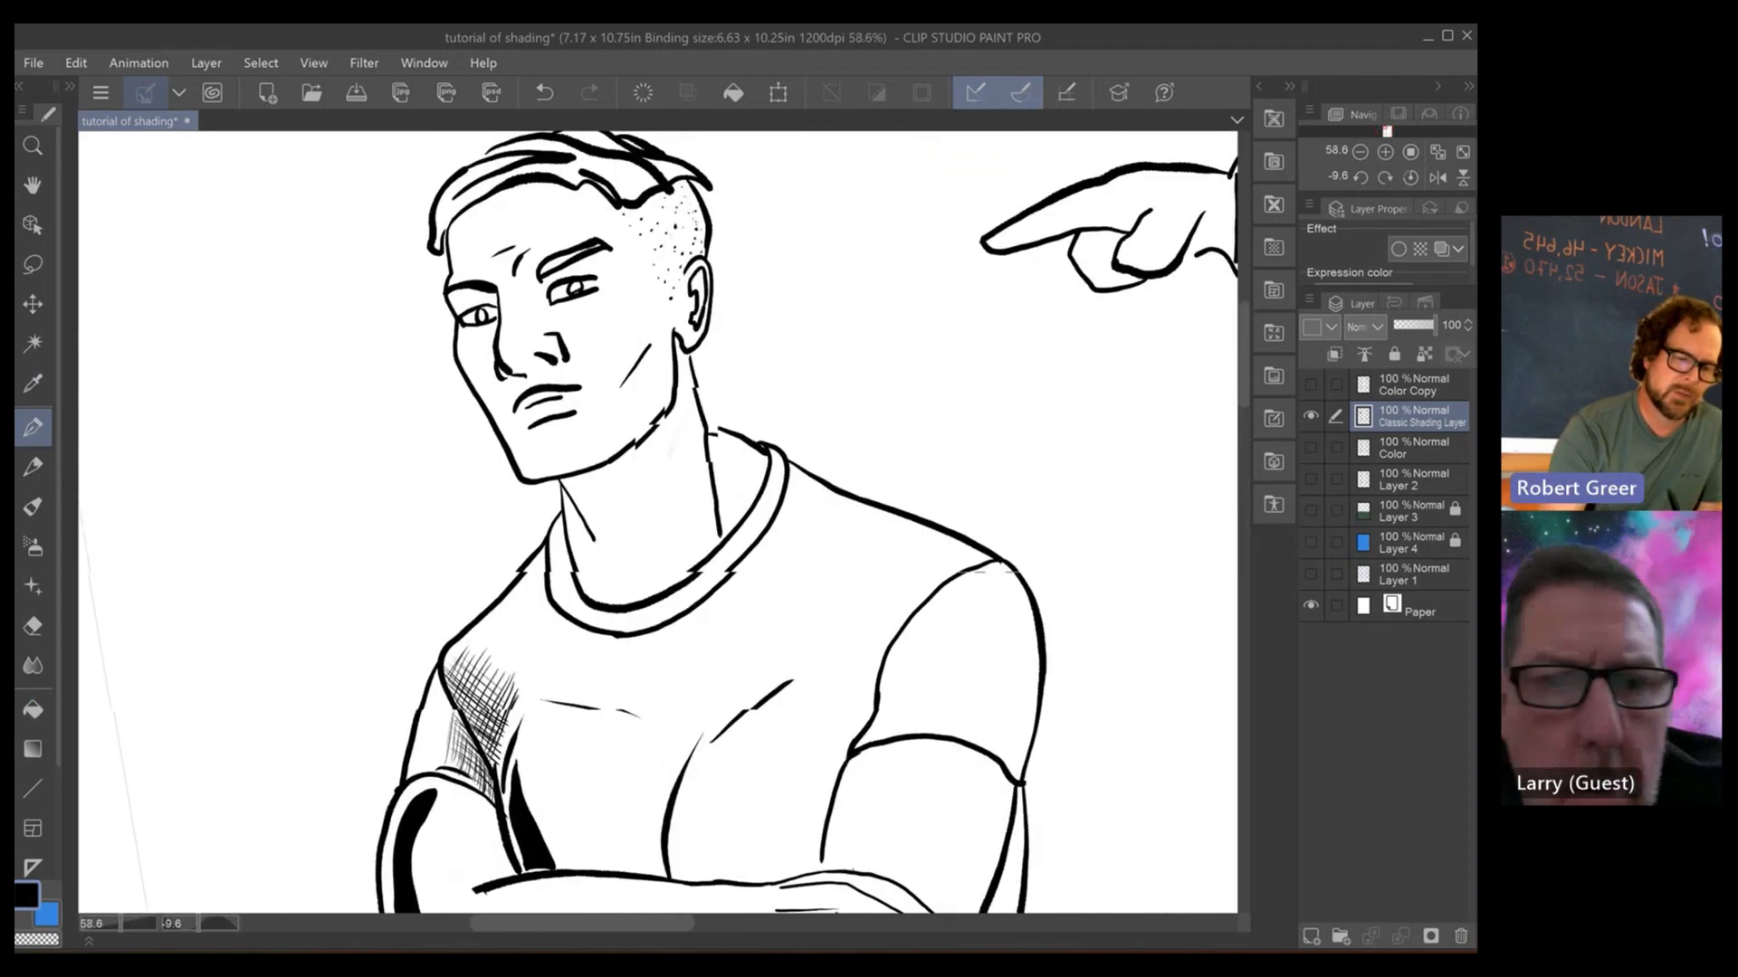
{"action": "scroll", "coordinate": [655, 507], "scroll_direction": "up", "scroll_amount": 3}
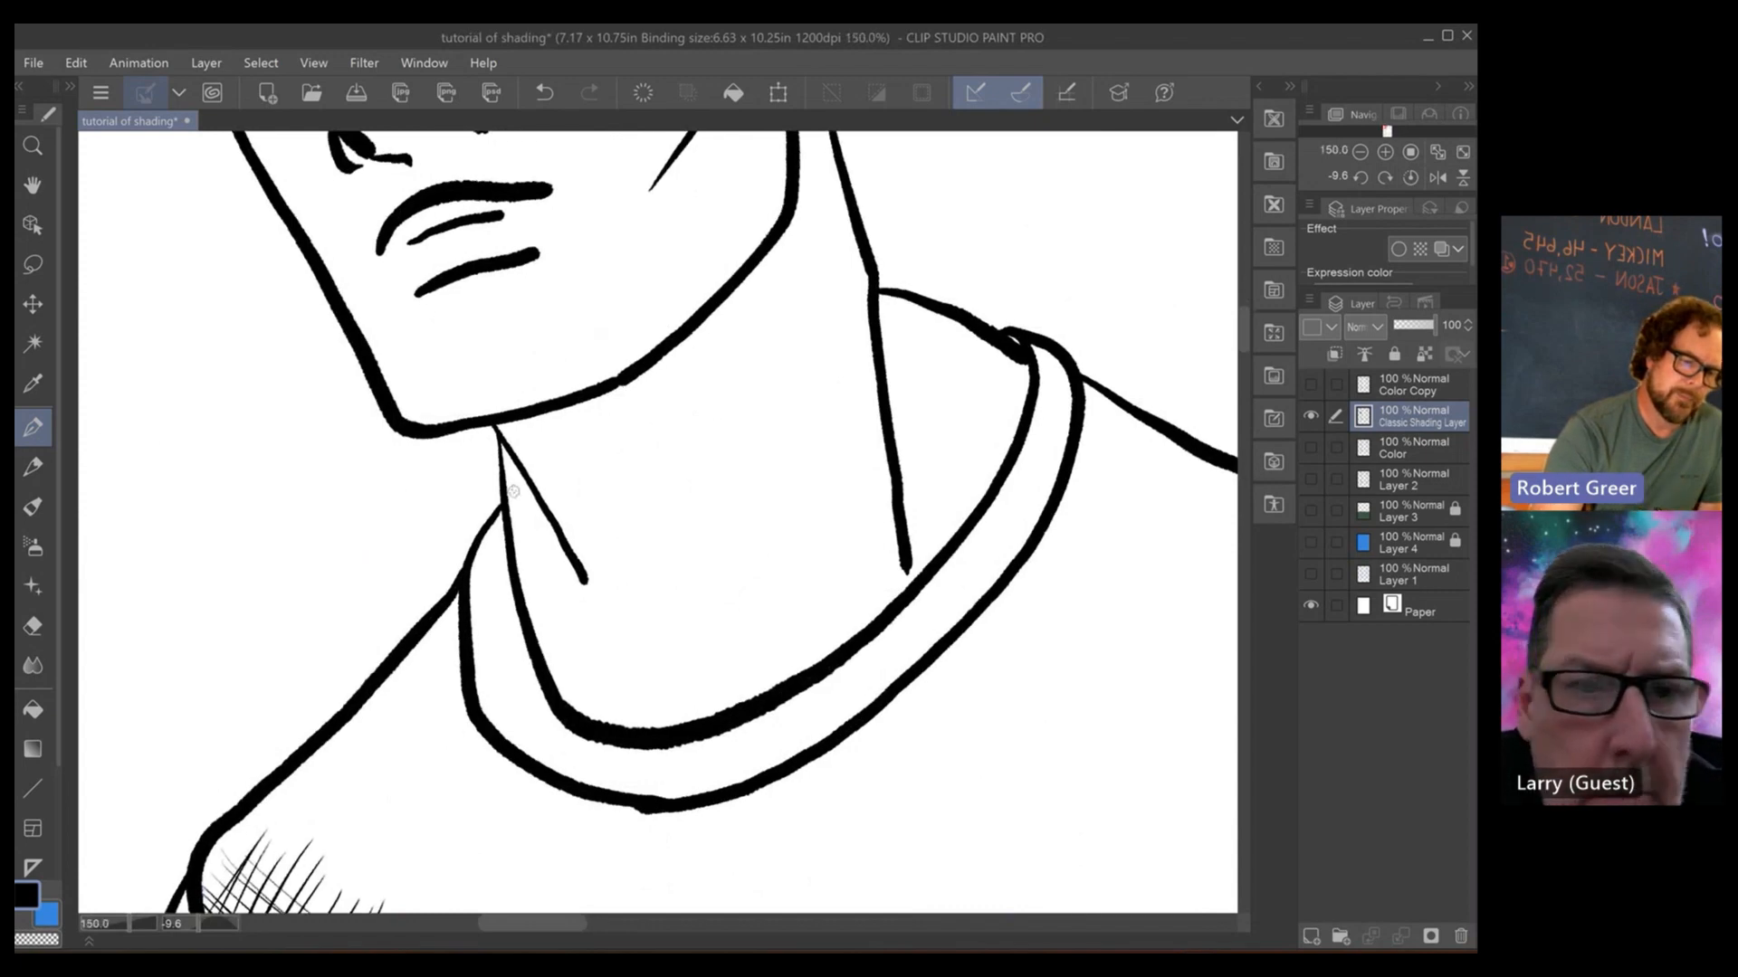
{"action": "left_click_drag", "start_coordinate": [507, 463], "coordinate": [560, 667]}
{"action": "mouse_move", "coordinate": [518, 473]}
{"action": "left_mouse_down"}
{"action": "mouse_move", "coordinate": [556, 659]}
{"action": "mouse_move", "coordinate": [534, 624]}
{"action": "left_mouse_up"}
{"action": "left_click_drag", "start_coordinate": [530, 507], "coordinate": [557, 659]}
{"action": "left_click_drag", "start_coordinate": [538, 543], "coordinate": [579, 697]}
{"action": "left_click_drag", "start_coordinate": [568, 638], "coordinate": [580, 692]}
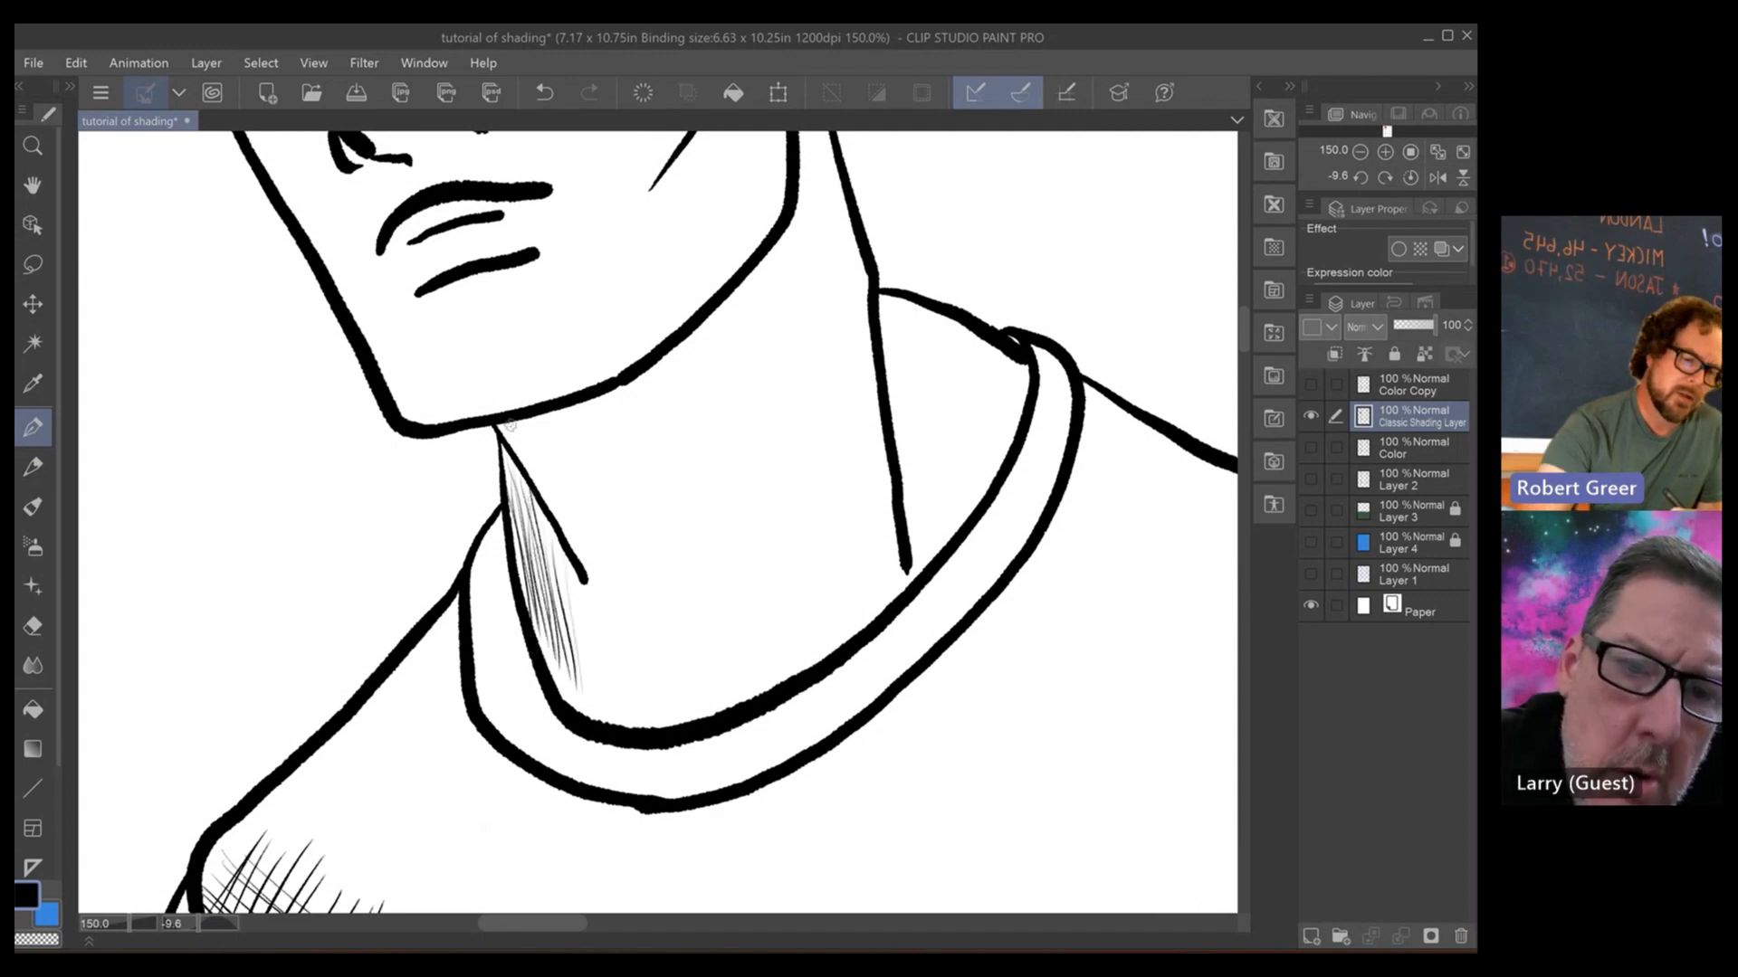
- Crosshatch the narrow neck shadow between the left-hand collar edge and the tendon line with thin opposing diagonal strokes
{"action": "mouse_move", "coordinate": [500, 454]}
{"action": "left_mouse_down"}
{"action": "mouse_move", "coordinate": [579, 588]}
{"action": "mouse_move", "coordinate": [566, 566]}
{"action": "left_mouse_up"}
{"action": "left_click_drag", "start_coordinate": [509, 493], "coordinate": [574, 597]}
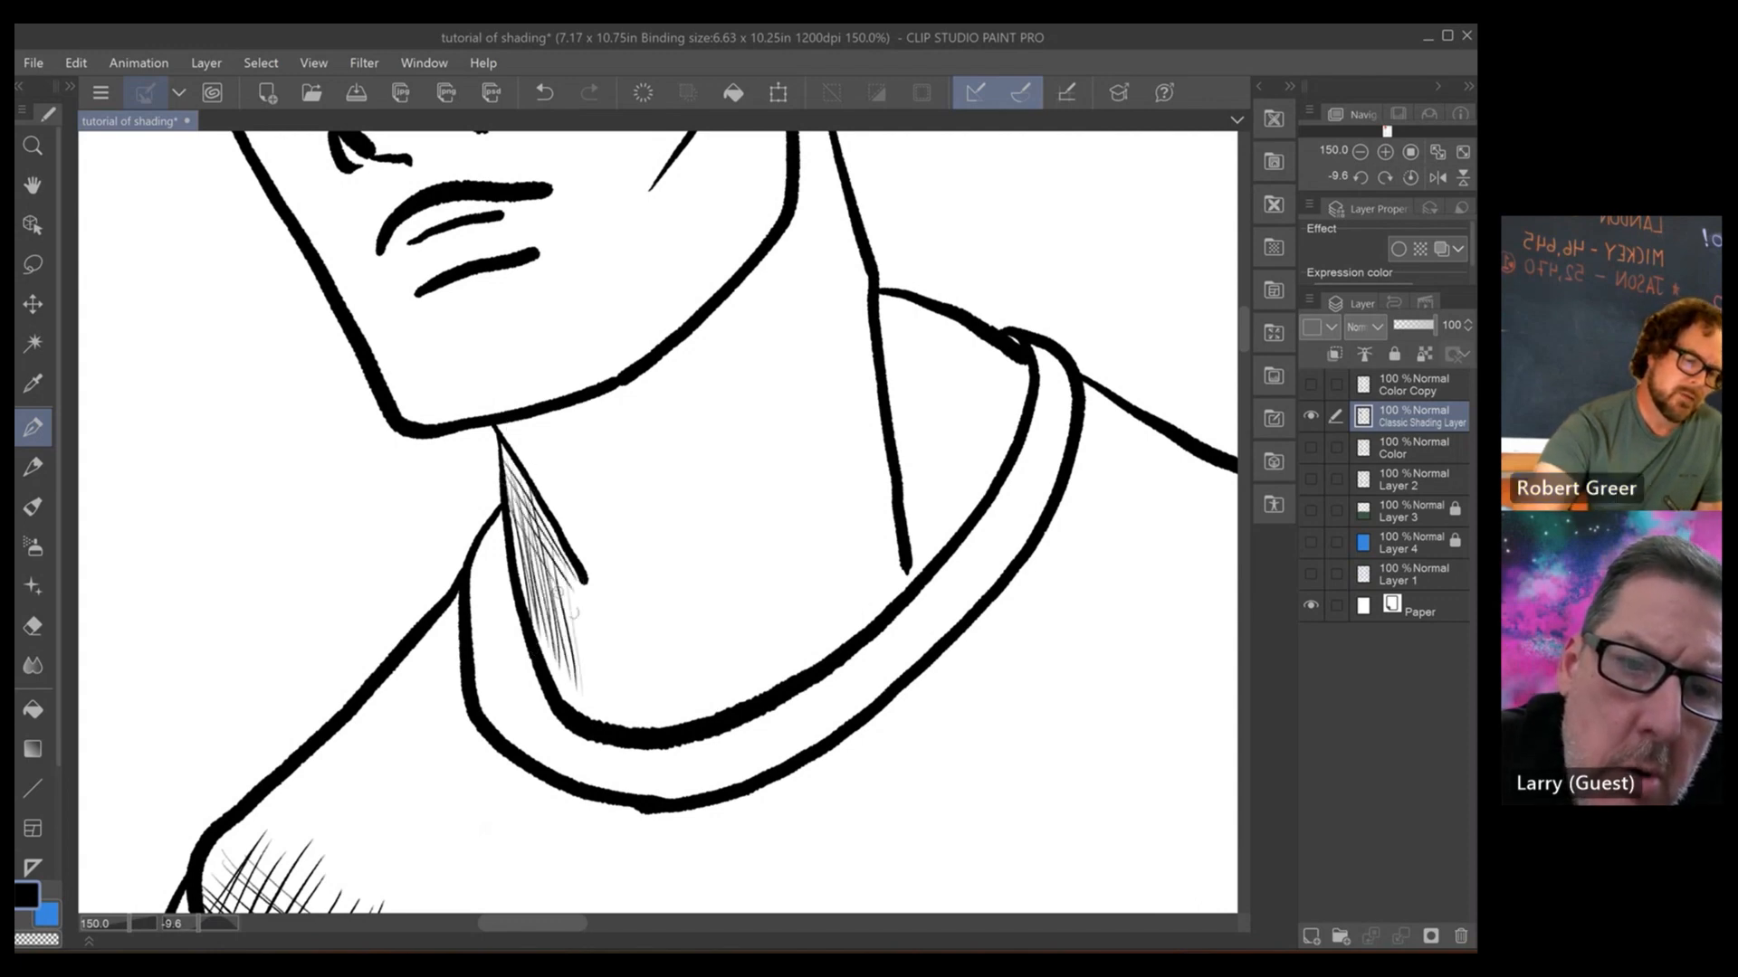
{"action": "left_click_drag", "start_coordinate": [516, 532], "coordinate": [569, 612]}
{"action": "left_click_drag", "start_coordinate": [568, 548], "coordinate": [518, 597]}
{"action": "left_click_drag", "start_coordinate": [572, 588], "coordinate": [527, 669]}
{"action": "left_click_drag", "start_coordinate": [579, 633], "coordinate": [543, 695]}
{"action": "left_click_drag", "start_coordinate": [581, 670], "coordinate": [586, 708]}
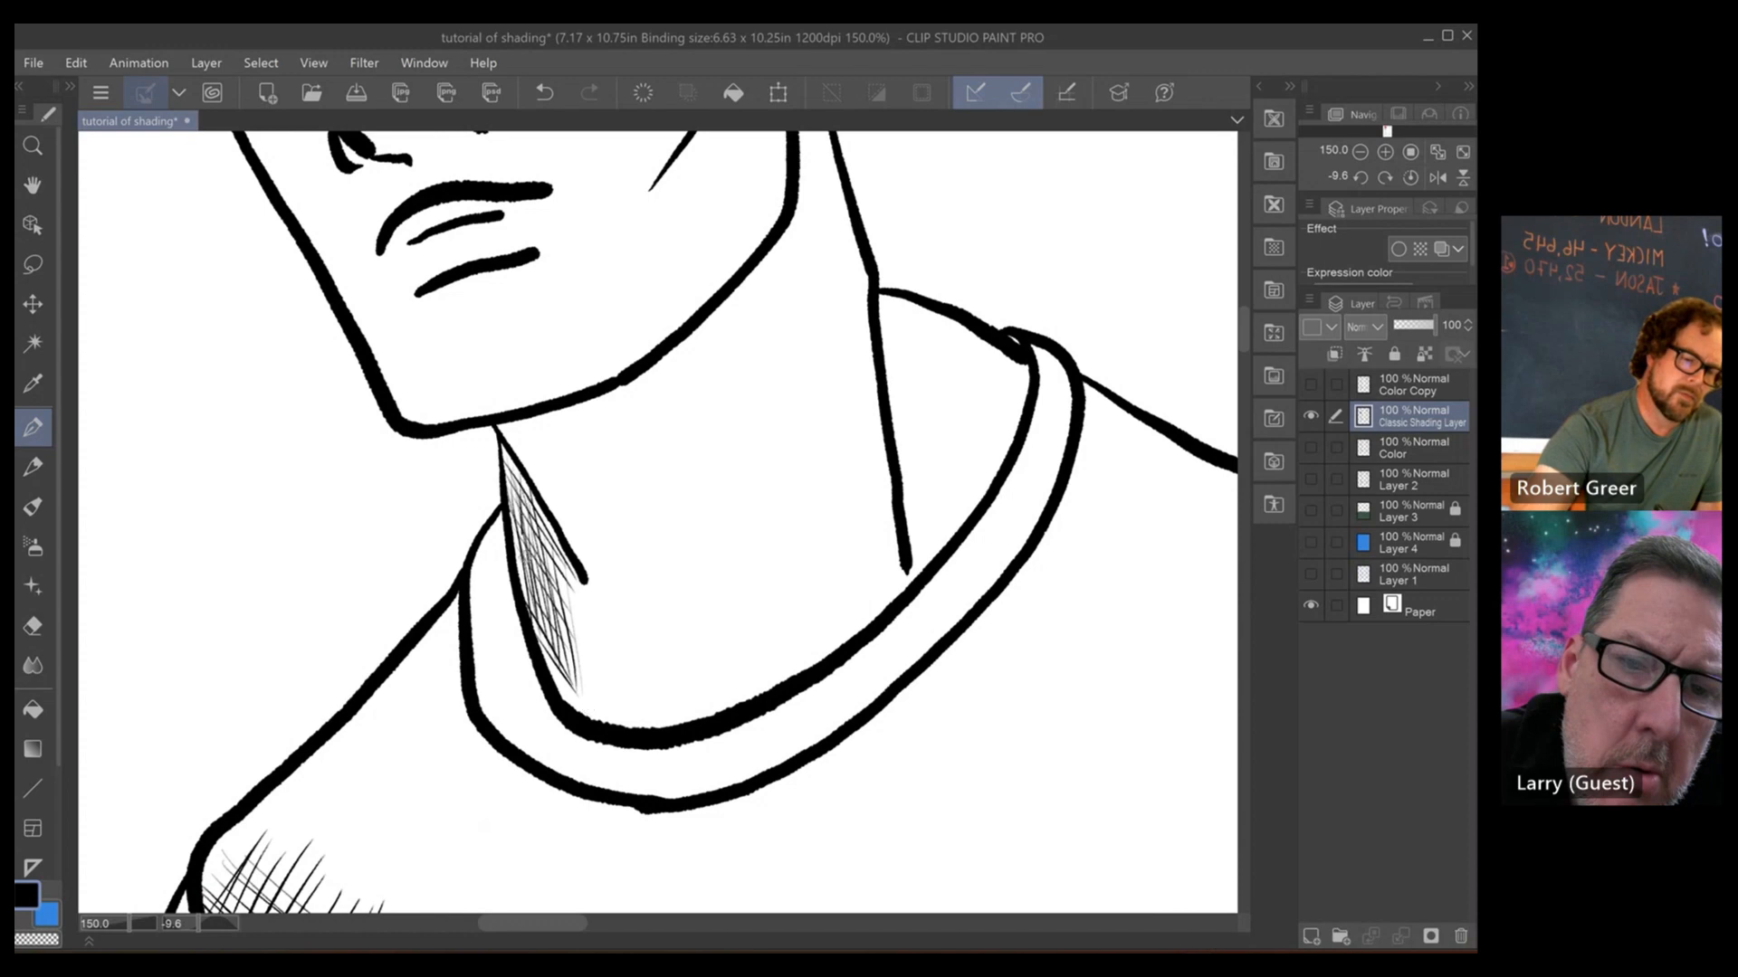
{"action": "left_click_drag", "start_coordinate": [509, 486], "coordinate": [529, 608]}
- Crosshatch a shadow patch on the neck directly under the chin, beside the tendon line, with thin diagonal and near-horizontal strokes
{"action": "left_click_drag", "start_coordinate": [503, 428], "coordinate": [543, 500]}
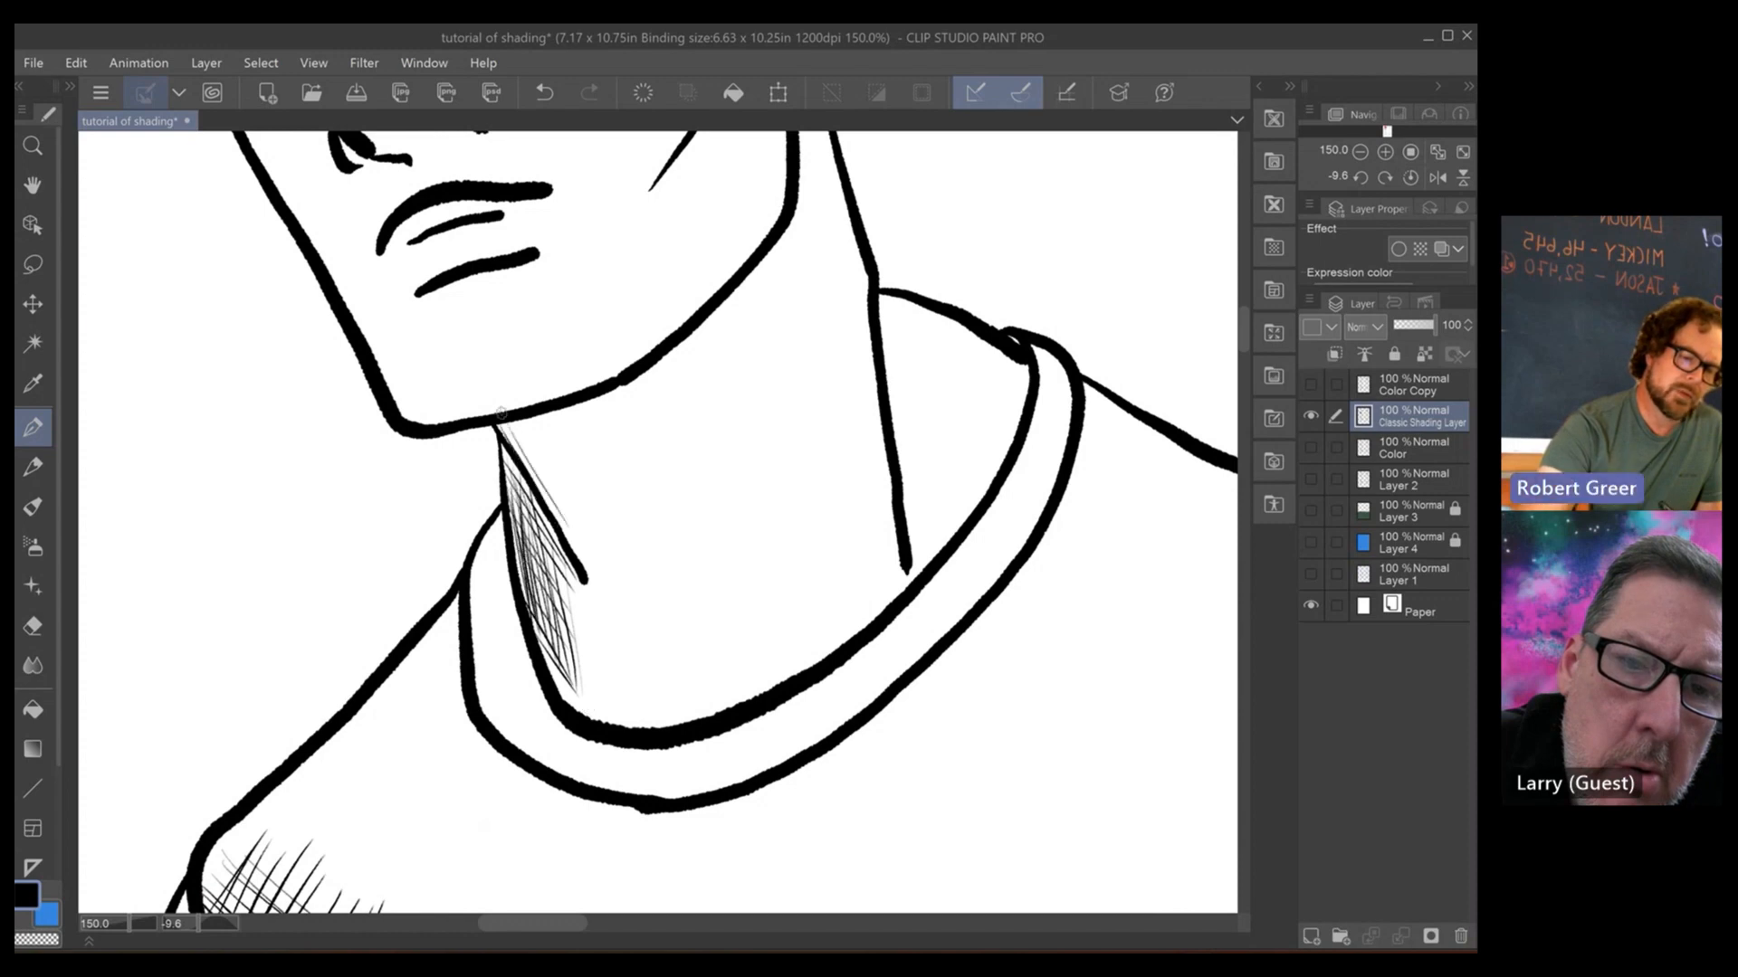
{"action": "left_click_drag", "start_coordinate": [507, 425], "coordinate": [569, 514]}
{"action": "left_click_drag", "start_coordinate": [527, 402], "coordinate": [576, 491]}
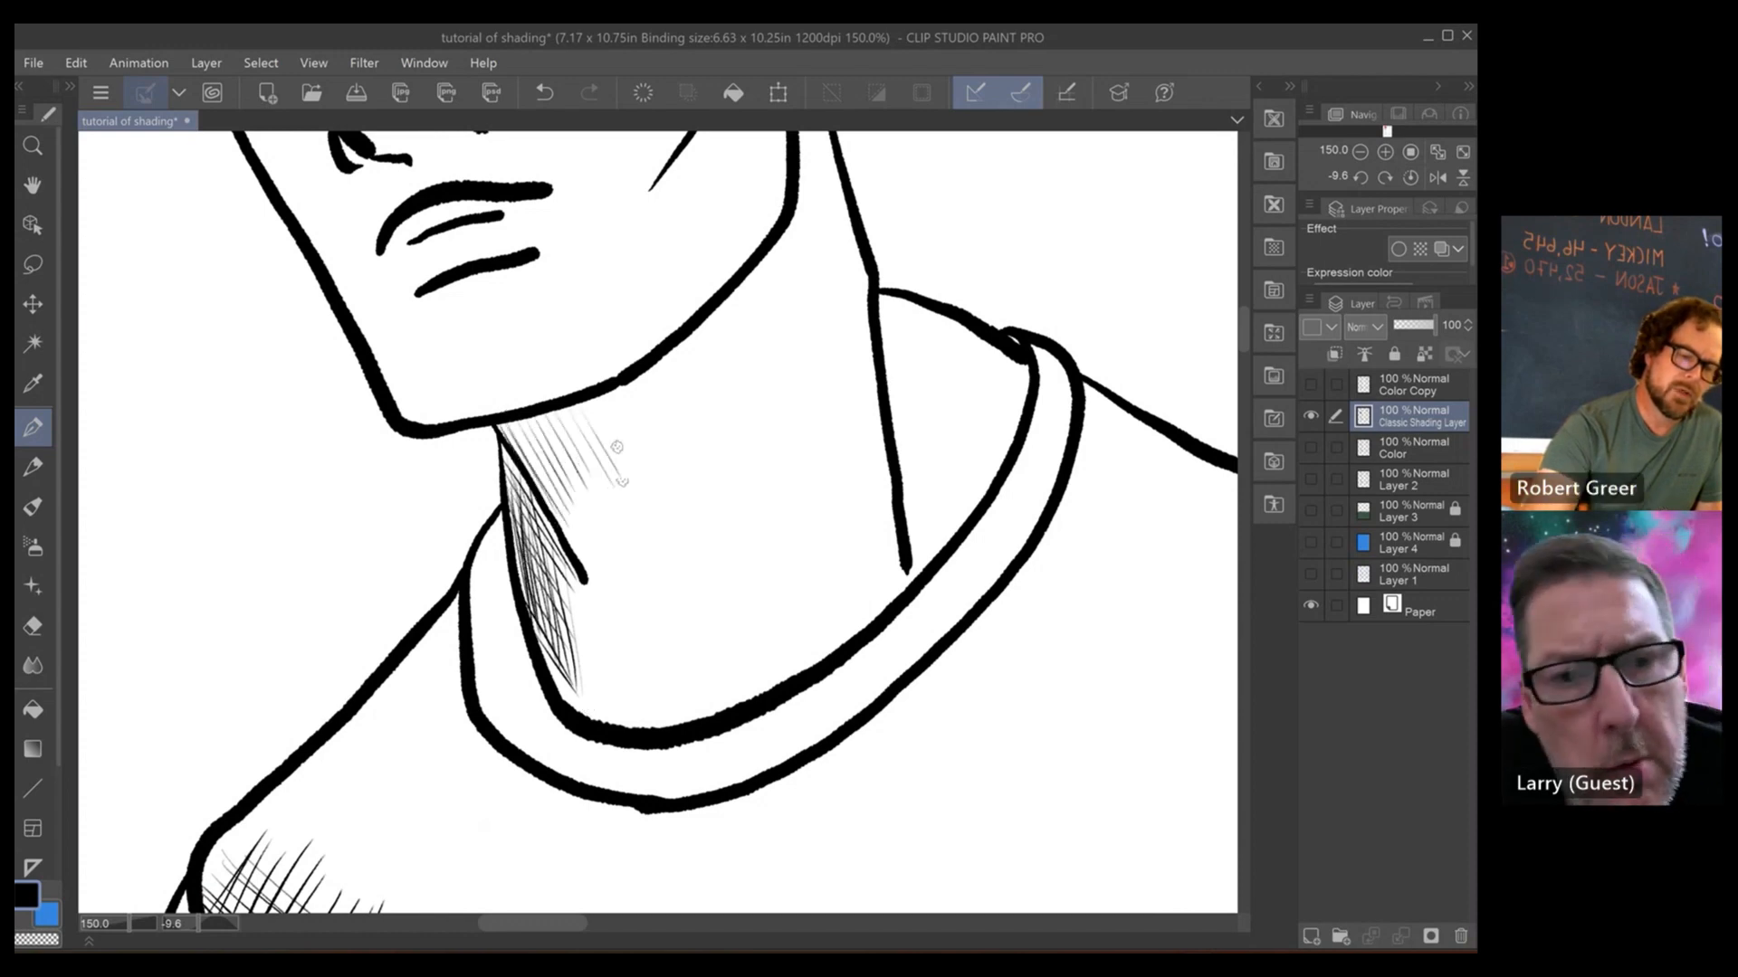
{"action": "left_click_drag", "start_coordinate": [524, 426], "coordinate": [613, 407]}
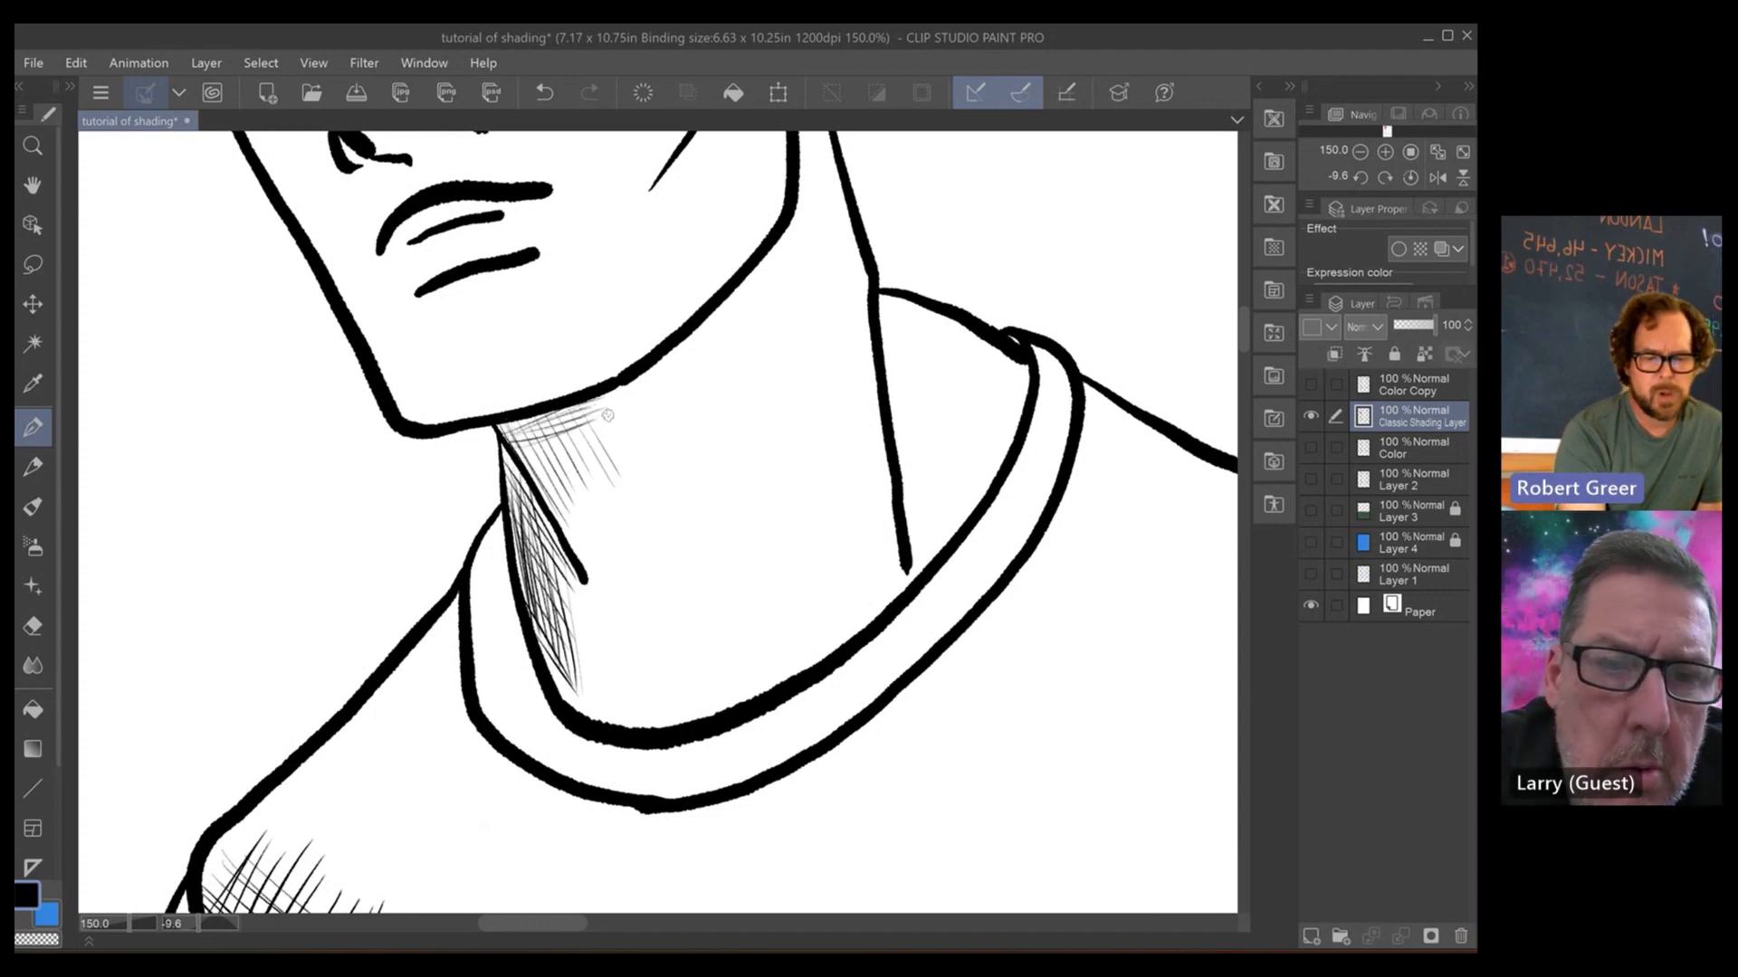
{"action": "left_click_drag", "start_coordinate": [521, 457], "coordinate": [618, 425]}
{"action": "left_click_drag", "start_coordinate": [534, 493], "coordinate": [625, 457]}
{"action": "left_click_drag", "start_coordinate": [561, 502], "coordinate": [654, 468]}
- Outline a long narrow shadow on the cheek from below the left-hand eye down beside the nose, and crosshatch it
{"action": "left_click_drag", "start_coordinate": [669, 392], "coordinate": [746, 629]}
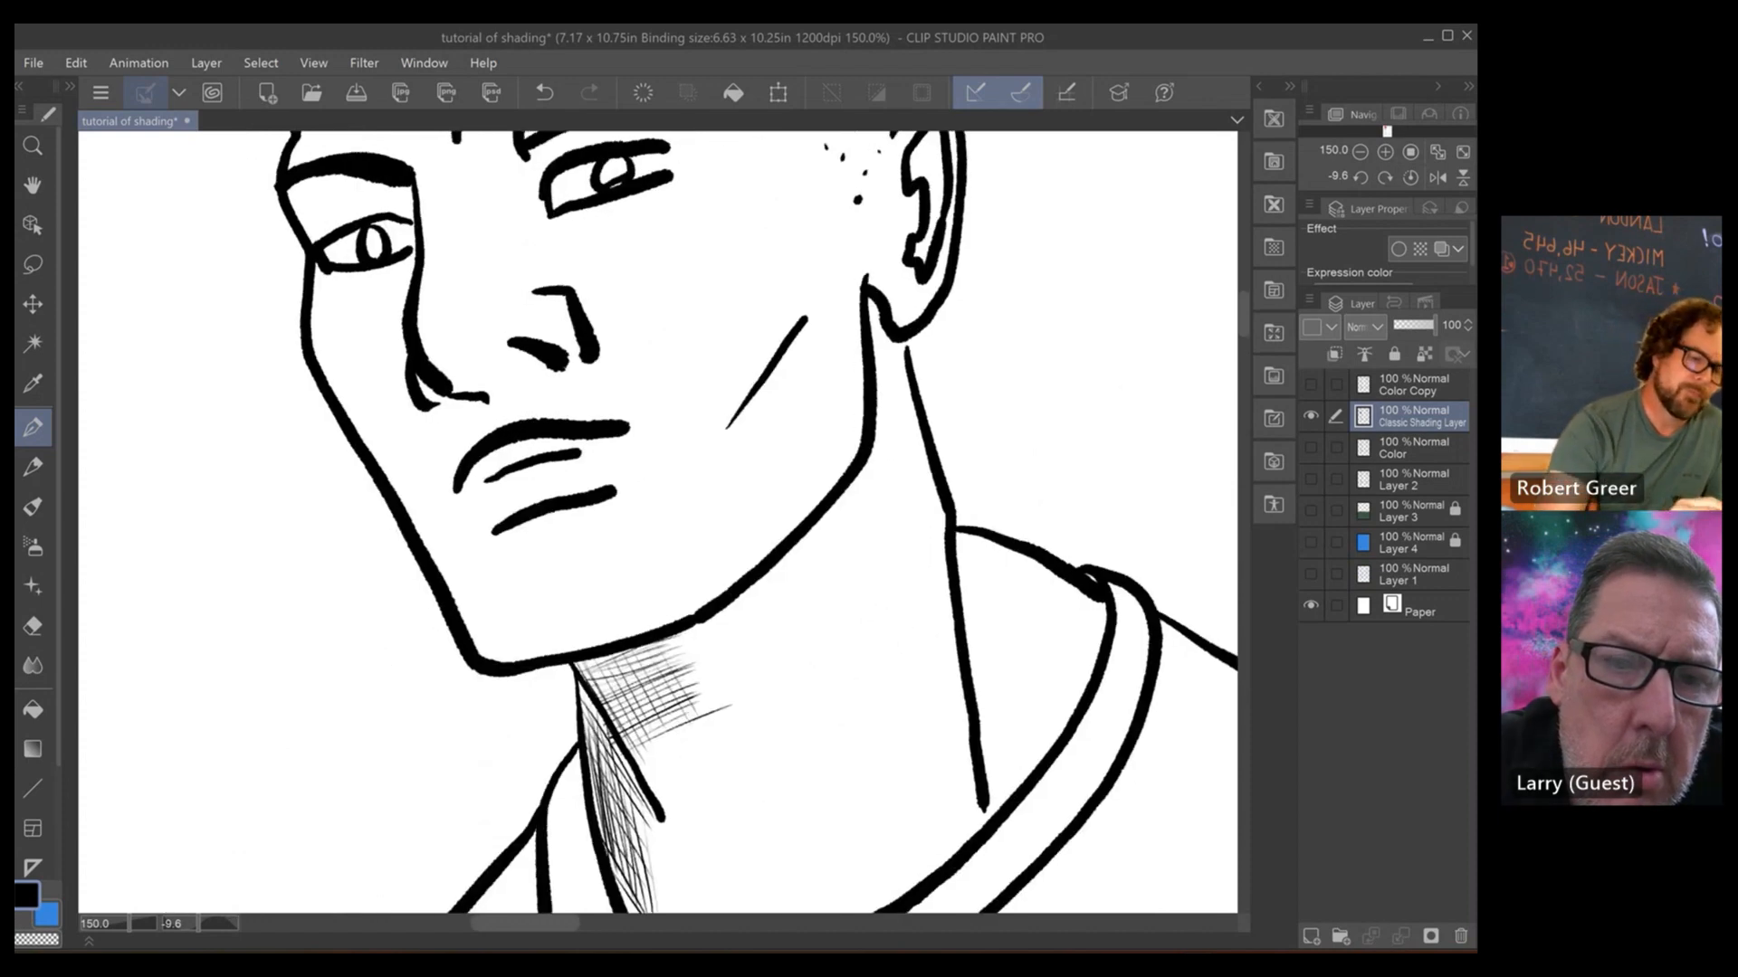
{"action": "mouse_move", "coordinate": [375, 269]}
{"action": "left_mouse_down"}
{"action": "mouse_move", "coordinate": [372, 367]}
{"action": "mouse_move", "coordinate": [375, 271]}
{"action": "mouse_move", "coordinate": [405, 271]}
{"action": "left_mouse_up"}
{"action": "mouse_move", "coordinate": [385, 339]}
{"action": "left_mouse_down"}
{"action": "mouse_move", "coordinate": [408, 309]}
{"action": "mouse_move", "coordinate": [408, 404]}
{"action": "mouse_move", "coordinate": [415, 370]}
{"action": "mouse_move", "coordinate": [389, 377]}
{"action": "mouse_move", "coordinate": [421, 413]}
{"action": "left_mouse_up"}
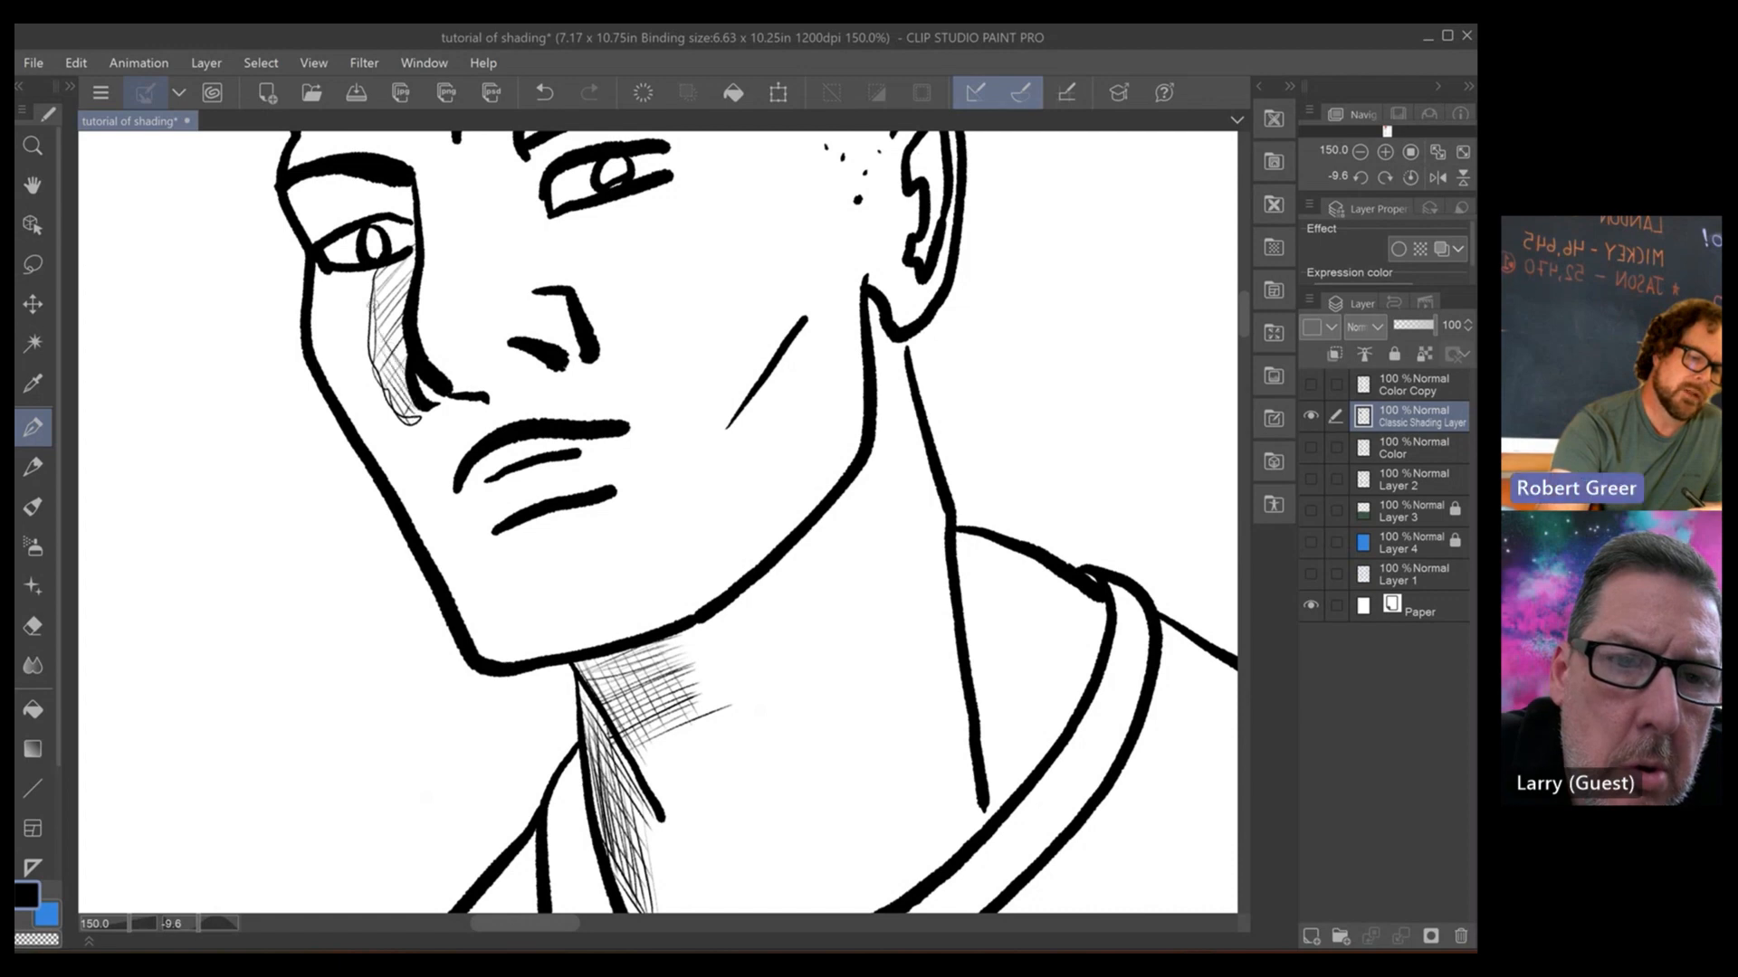
- Draw a curved highlight boundary between the left-hand eyebrow and eye, and hatch the eyelid area around it with diagonal strokes
{"action": "key", "text": "ctrl+plus"}
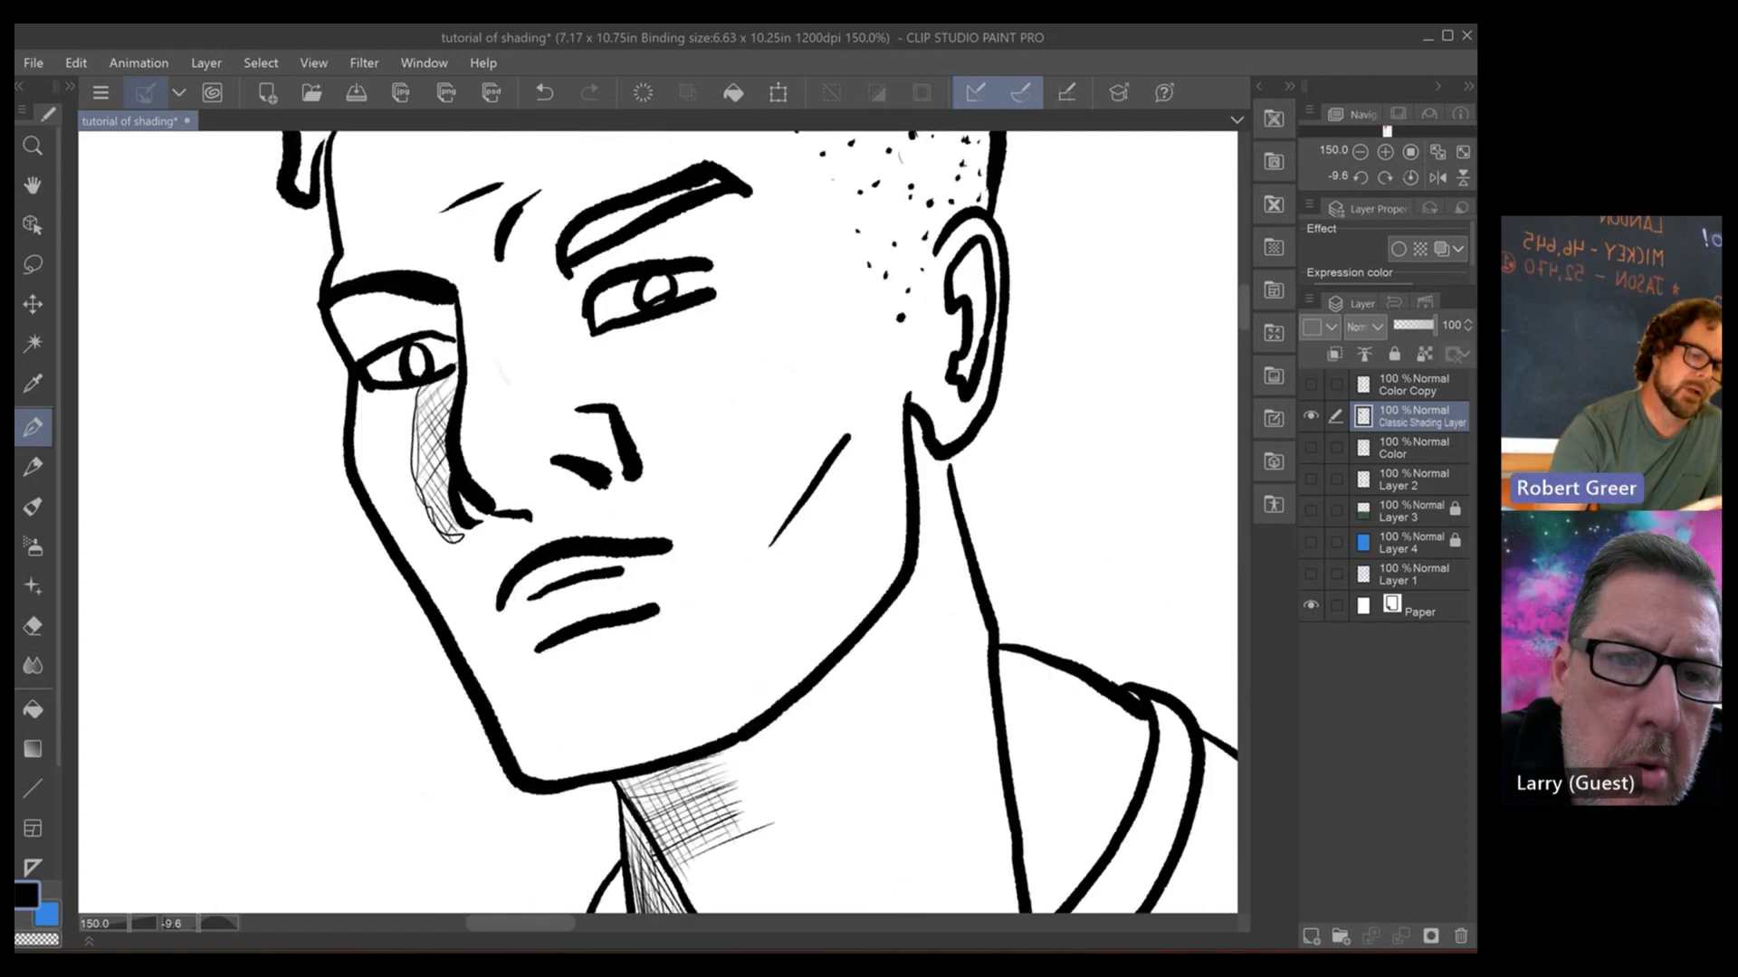
{"action": "scroll", "coordinate": [420, 362], "scroll_direction": "up", "scroll_amount": 3}
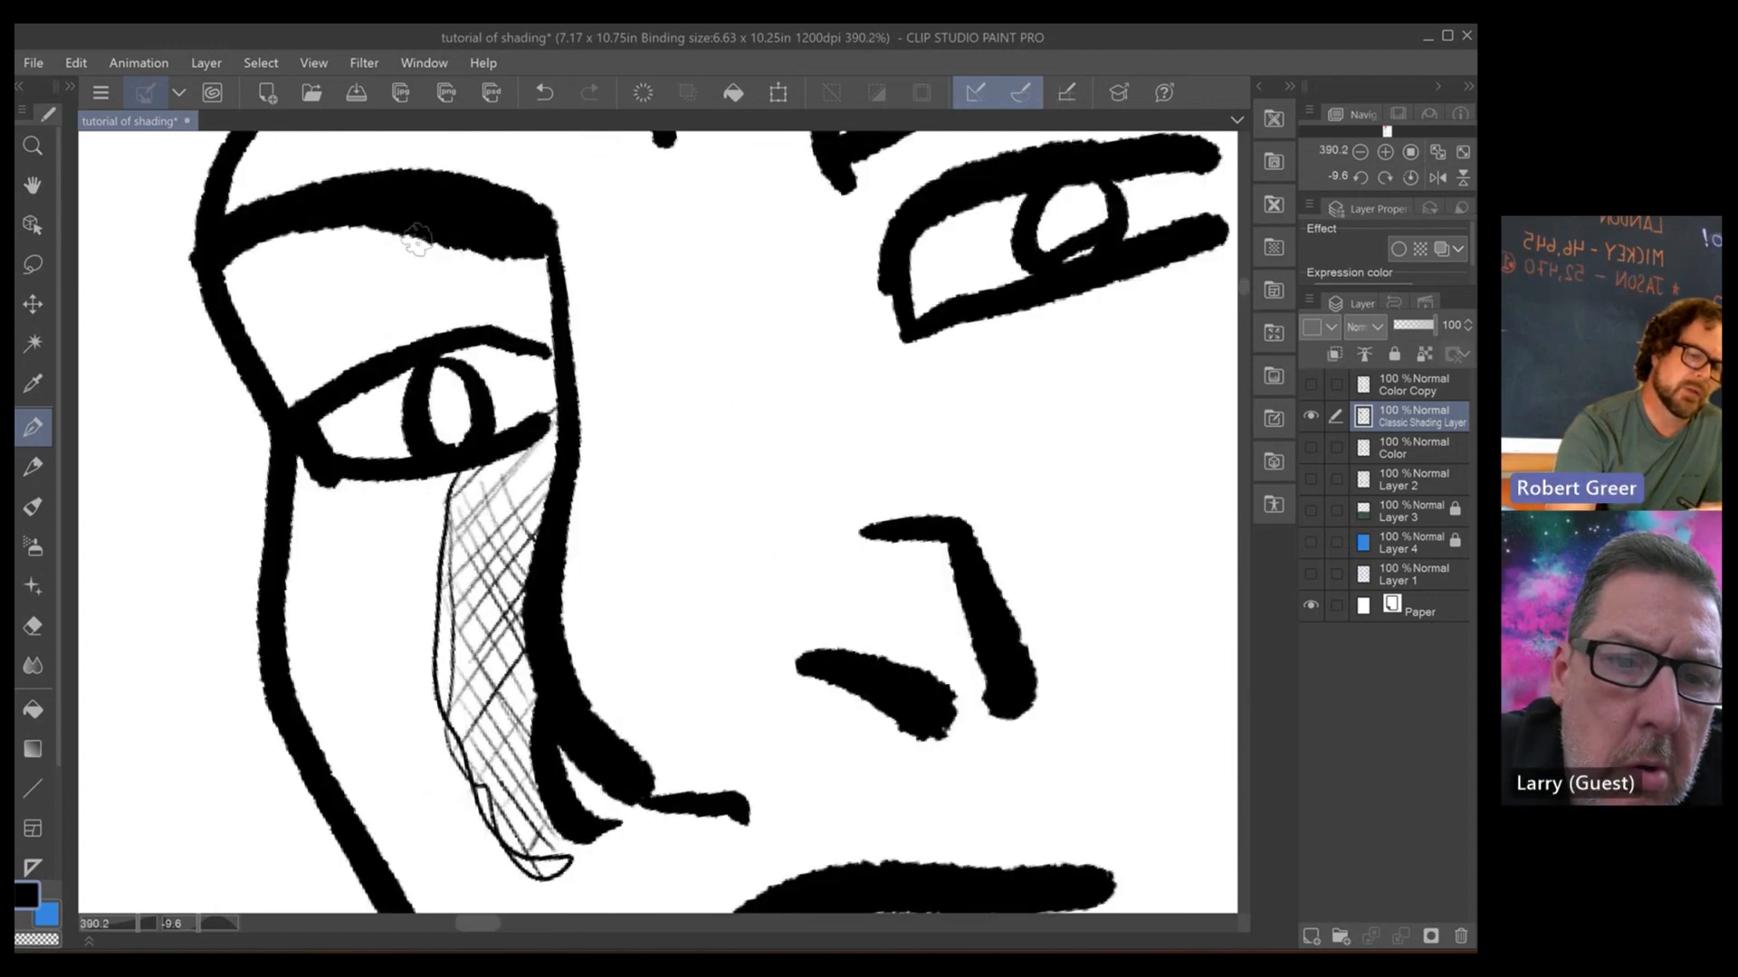
{"action": "mouse_move", "coordinate": [294, 220]}
{"action": "left_mouse_down"}
{"action": "mouse_move", "coordinate": [271, 295]}
{"action": "mouse_move", "coordinate": [393, 321]}
{"action": "mouse_move", "coordinate": [497, 246]}
{"action": "mouse_move", "coordinate": [432, 321]}
{"action": "left_mouse_up"}
{"action": "mouse_move", "coordinate": [513, 260]}
{"action": "left_mouse_down"}
{"action": "mouse_move", "coordinate": [444, 340]}
{"action": "mouse_move", "coordinate": [475, 348]}
{"action": "mouse_move", "coordinate": [426, 305]}
{"action": "mouse_move", "coordinate": [362, 363]}
{"action": "mouse_move", "coordinate": [281, 391]}
{"action": "left_mouse_up"}
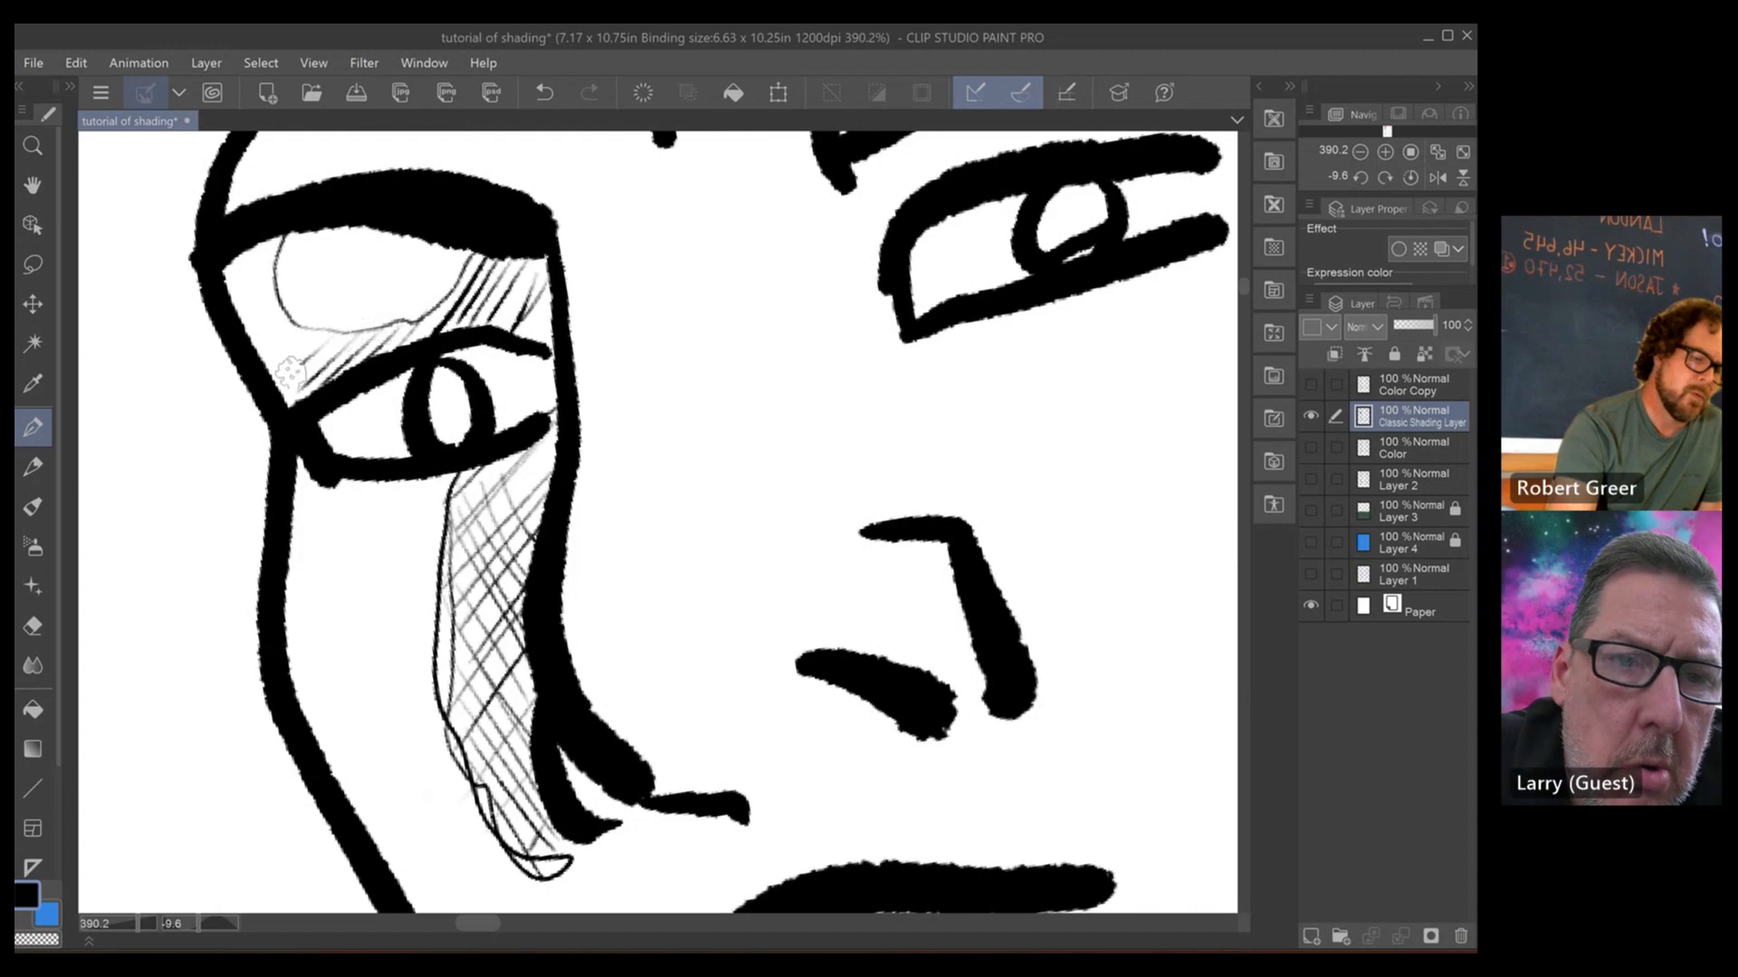
{"action": "left_click_drag", "start_coordinate": [312, 330], "coordinate": [272, 390]}
{"action": "left_click_drag", "start_coordinate": [294, 292], "coordinate": [249, 331]}
- Cross the left-hand eyelid hatching with opposing diagonals at the outer corner, and extend the strokes along the eye towards the nose
{"action": "mouse_move", "coordinate": [272, 238]}
{"action": "left_mouse_down"}
{"action": "mouse_move", "coordinate": [245, 296]}
{"action": "mouse_move", "coordinate": [227, 282]}
{"action": "mouse_move", "coordinate": [307, 389]}
{"action": "left_mouse_up"}
{"action": "left_click_drag", "start_coordinate": [237, 280], "coordinate": [303, 369]}
{"action": "left_click_drag", "start_coordinate": [231, 244], "coordinate": [299, 348]}
{"action": "left_click_drag", "start_coordinate": [271, 272], "coordinate": [326, 390]}
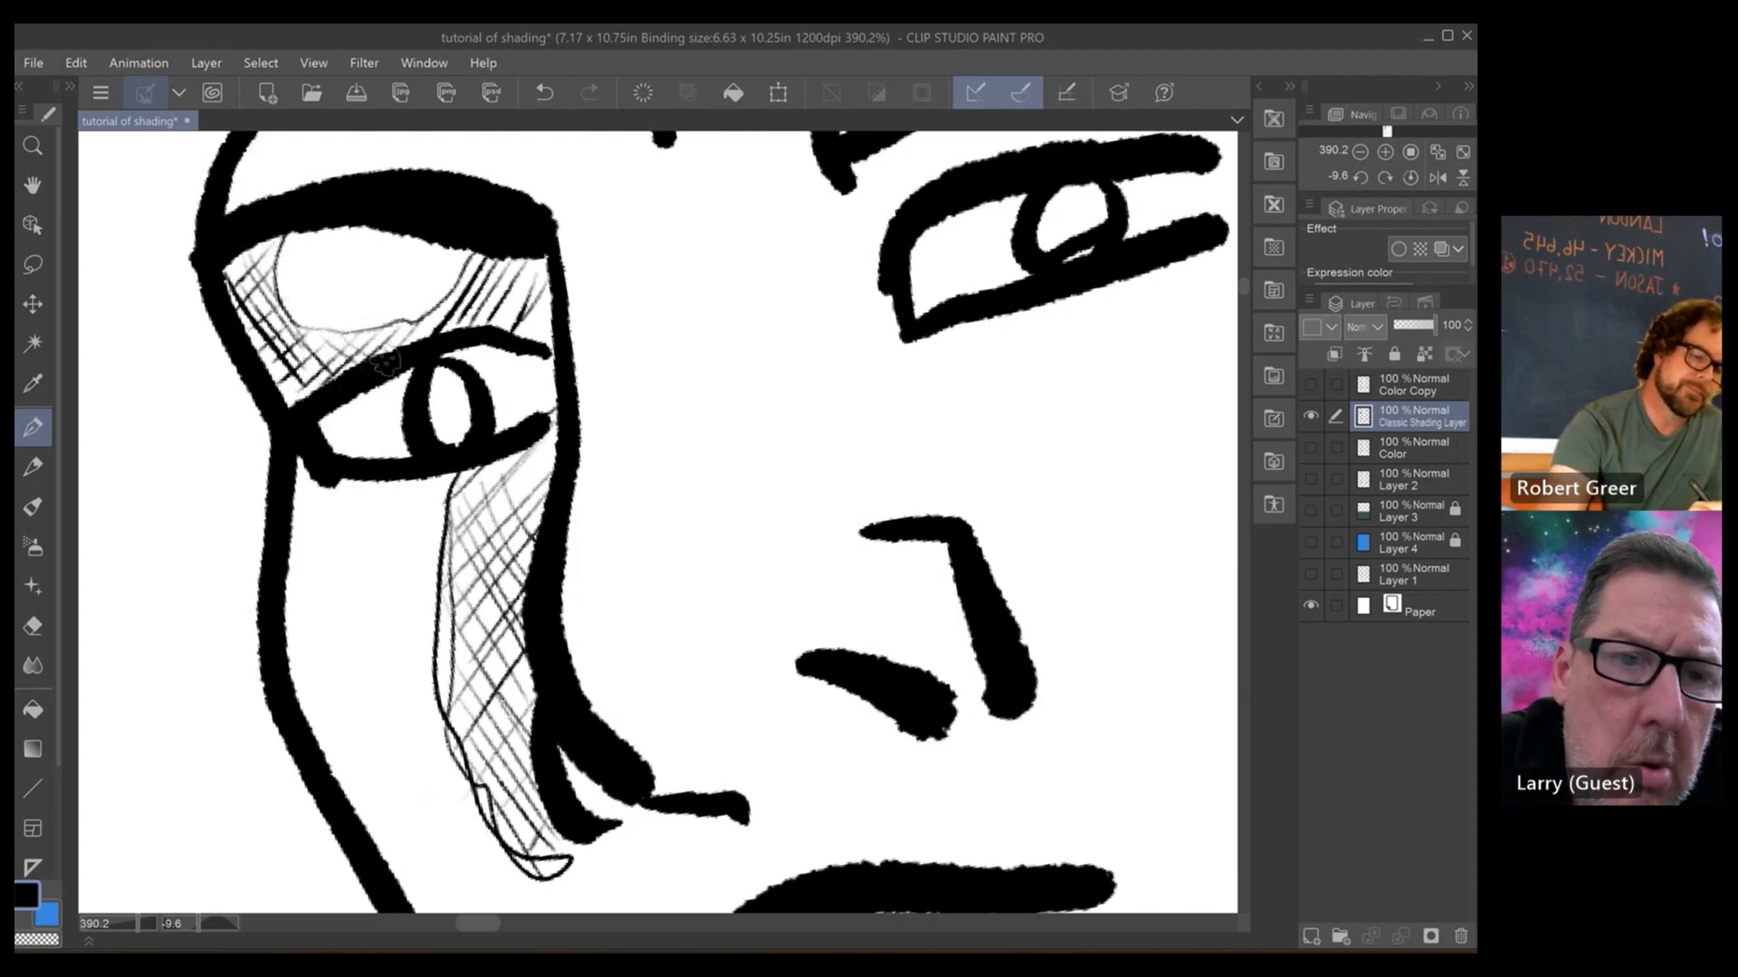
{"action": "left_click_drag", "start_coordinate": [407, 312], "coordinate": [375, 371]}
{"action": "left_click_drag", "start_coordinate": [471, 308], "coordinate": [439, 351]}
{"action": "left_click_drag", "start_coordinate": [543, 304], "coordinate": [484, 358]}
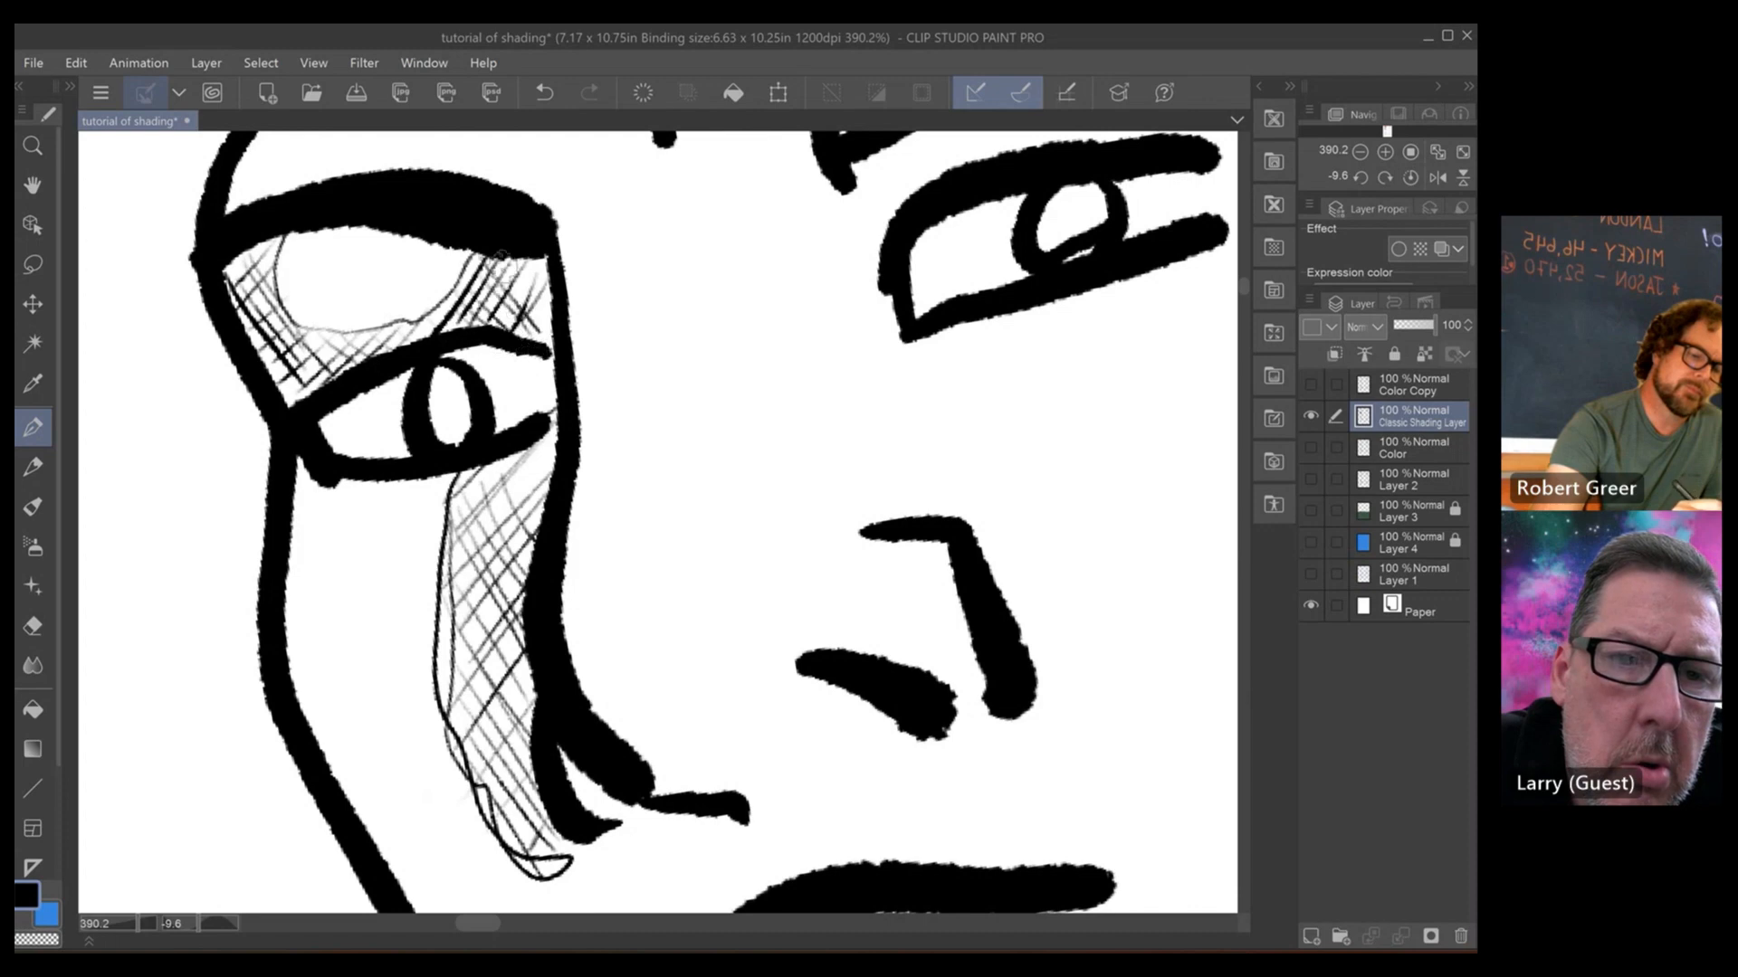
{"action": "mouse_move", "coordinate": [543, 258]}
{"action": "left_mouse_down"}
{"action": "mouse_move", "coordinate": [489, 344]}
{"action": "mouse_move", "coordinate": [496, 312]}
{"action": "left_mouse_up"}
- Outline a narrow shadow along the left-hand face contour from the outer eye corner to the chin, and crosshatch it
{"action": "scroll", "coordinate": [351, 410], "scroll_direction": "down", "scroll_amount": 5}
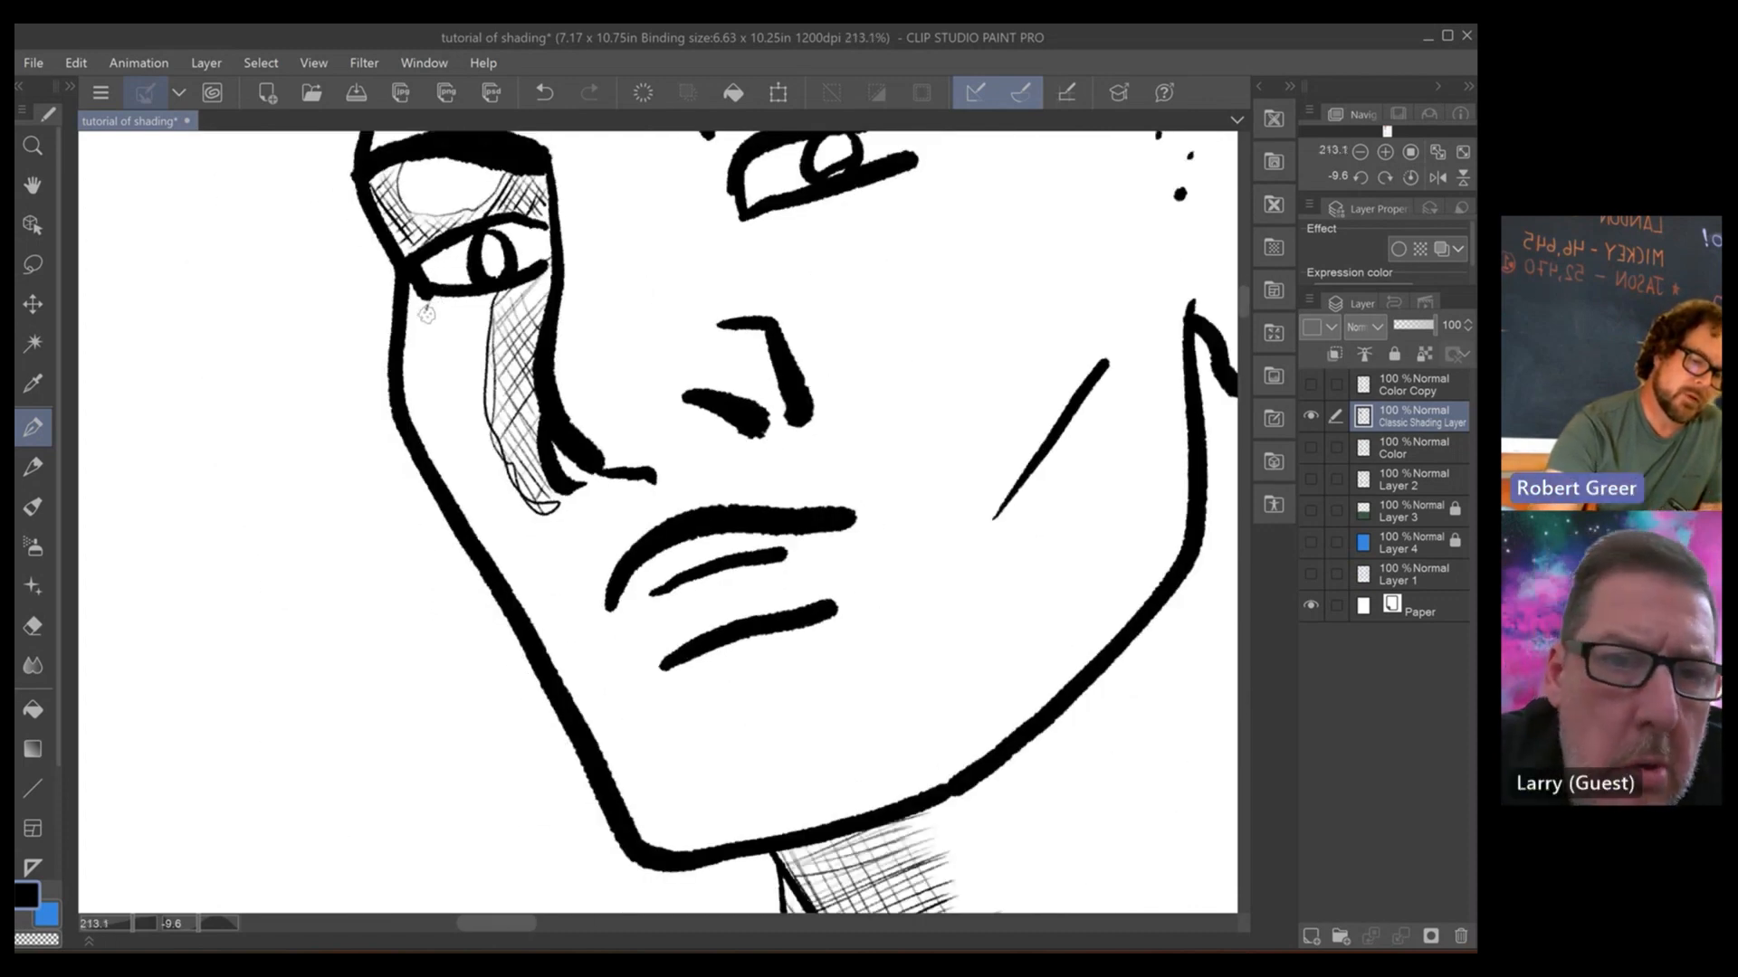
{"action": "mouse_move", "coordinate": [426, 305]}
{"action": "left_mouse_down"}
{"action": "mouse_move", "coordinate": [503, 525]}
{"action": "mouse_move", "coordinate": [621, 717]}
{"action": "mouse_move", "coordinate": [668, 846]}
{"action": "left_mouse_up"}
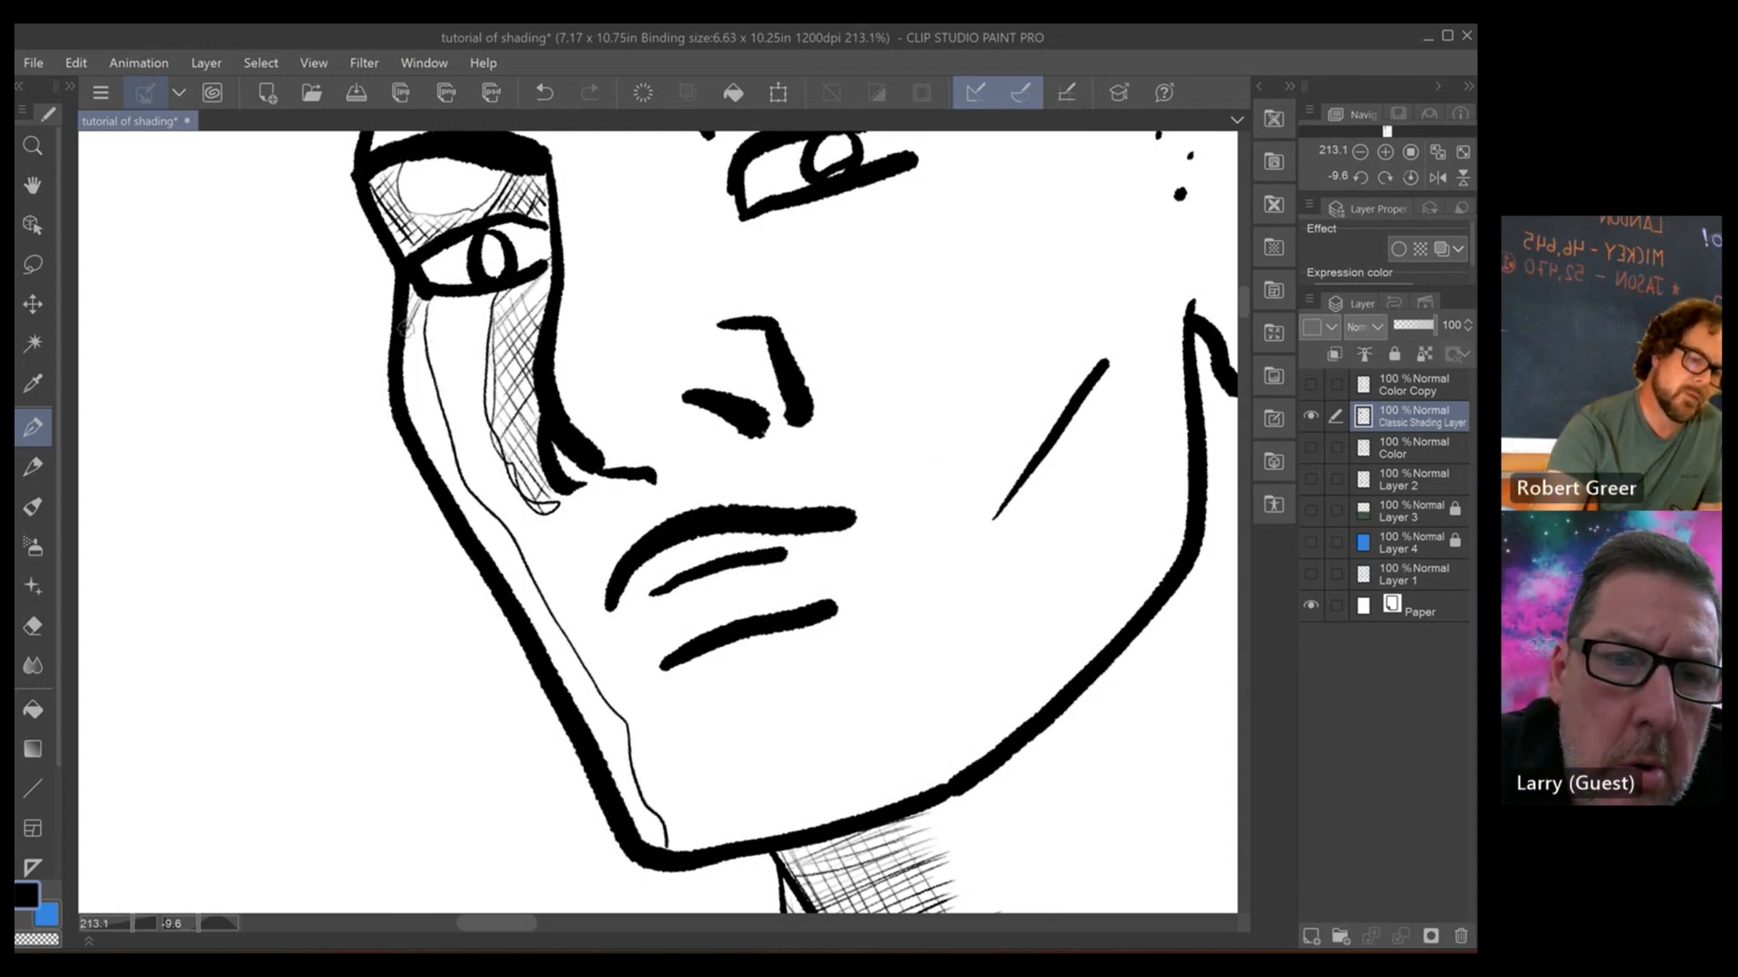
{"action": "mouse_move", "coordinate": [407, 336]}
{"action": "left_mouse_down"}
{"action": "mouse_move", "coordinate": [435, 403]}
{"action": "mouse_move", "coordinate": [436, 383]}
{"action": "mouse_move", "coordinate": [412, 403]}
{"action": "mouse_move", "coordinate": [432, 433]}
{"action": "left_mouse_up"}
{"action": "mouse_move", "coordinate": [418, 371]}
{"action": "left_mouse_down"}
{"action": "mouse_move", "coordinate": [430, 462]}
{"action": "mouse_move", "coordinate": [455, 443]}
{"action": "mouse_move", "coordinate": [458, 498]}
{"action": "mouse_move", "coordinate": [517, 570]}
{"action": "mouse_move", "coordinate": [568, 663]}
{"action": "left_mouse_up"}
{"action": "left_click_drag", "start_coordinate": [413, 302], "coordinate": [448, 464]}
{"action": "left_click_drag", "start_coordinate": [405, 400], "coordinate": [625, 751]}
{"action": "left_click_drag", "start_coordinate": [543, 619], "coordinate": [625, 728]}
{"action": "left_click_drag", "start_coordinate": [486, 512], "coordinate": [620, 748]}
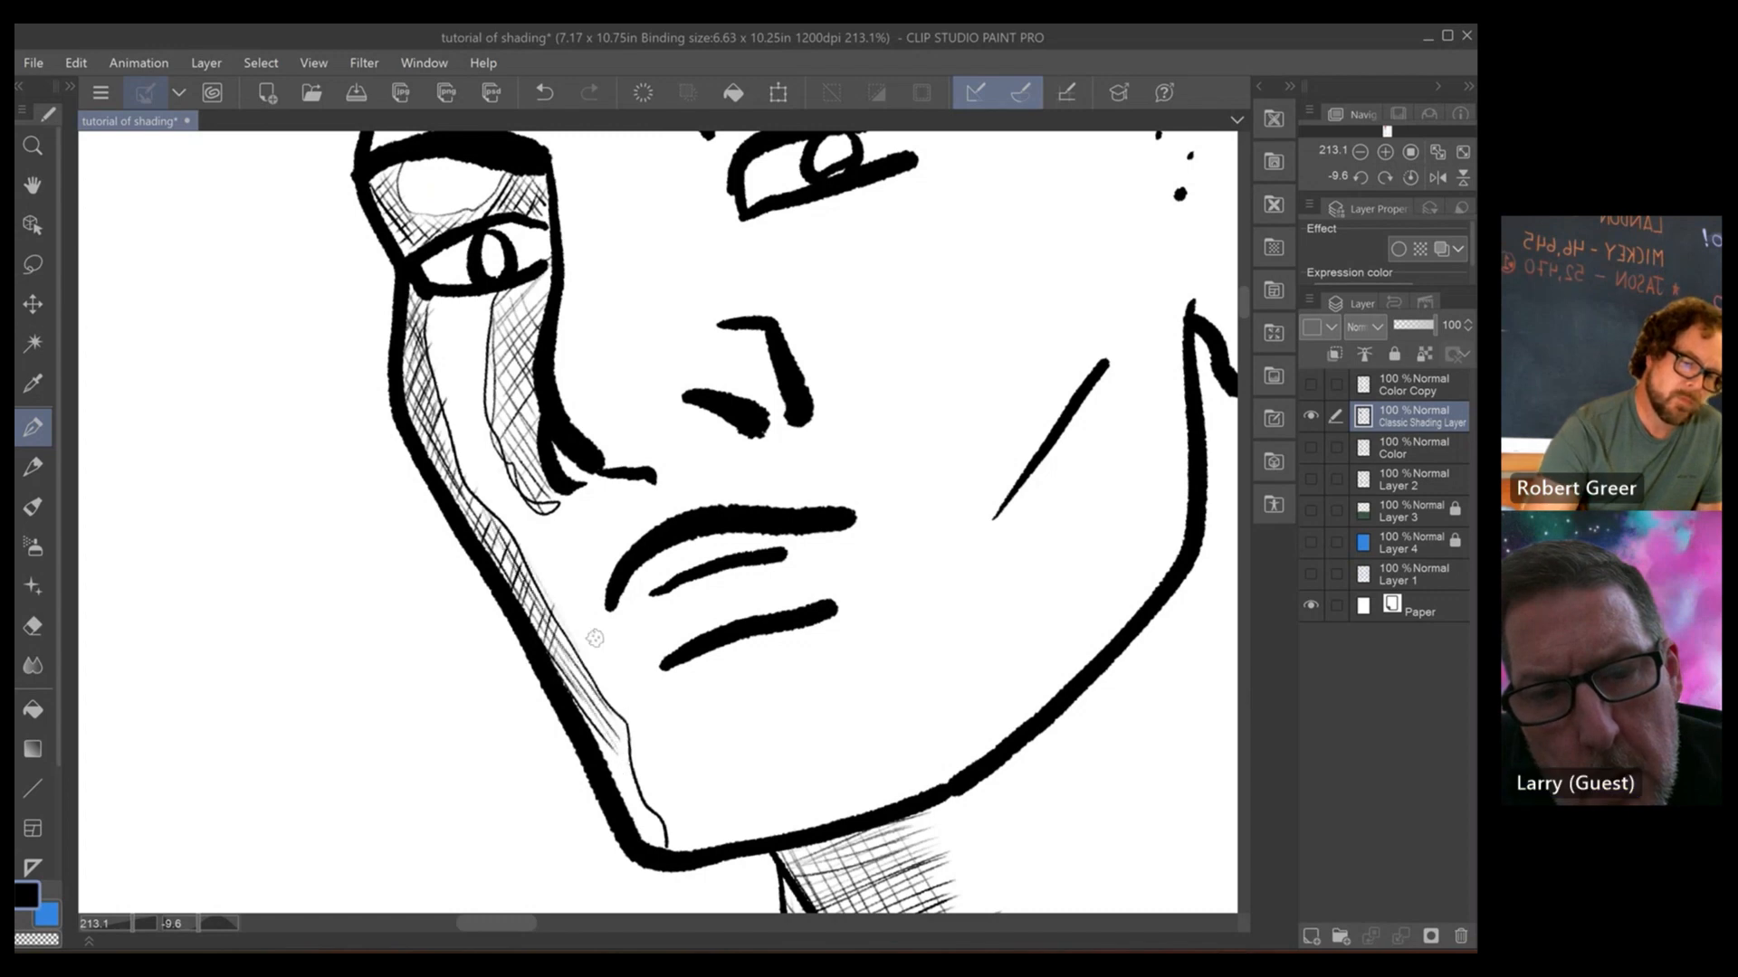
{"action": "mouse_move", "coordinate": [568, 640]}
{"action": "left_mouse_down"}
{"action": "mouse_move", "coordinate": [576, 718]}
{"action": "mouse_move", "coordinate": [644, 819]}
{"action": "left_mouse_up"}
{"action": "scroll", "coordinate": [648, 719], "scroll_direction": "up", "scroll_amount": 1}
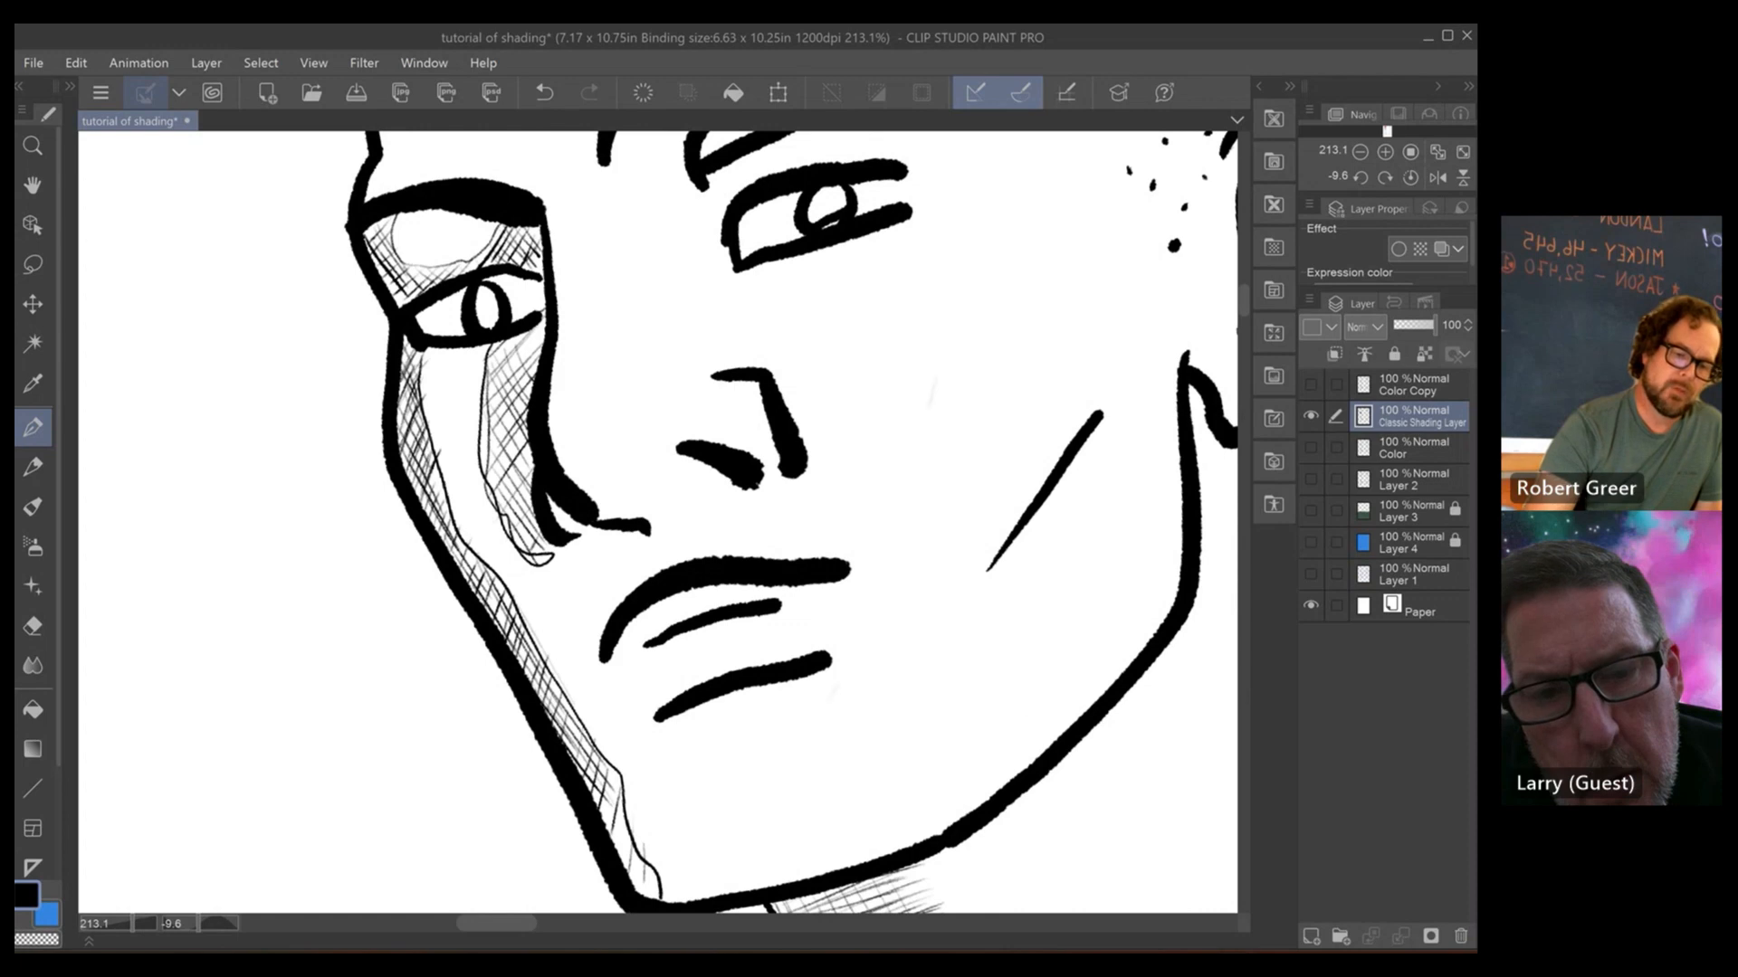
- Lasso a shadow on the inner edge of the right-hand upper arm below the sleeve, and fill it with a 21% density circle tone
{"action": "scroll", "coordinate": [658, 522], "scroll_direction": "down", "scroll_amount": 5}
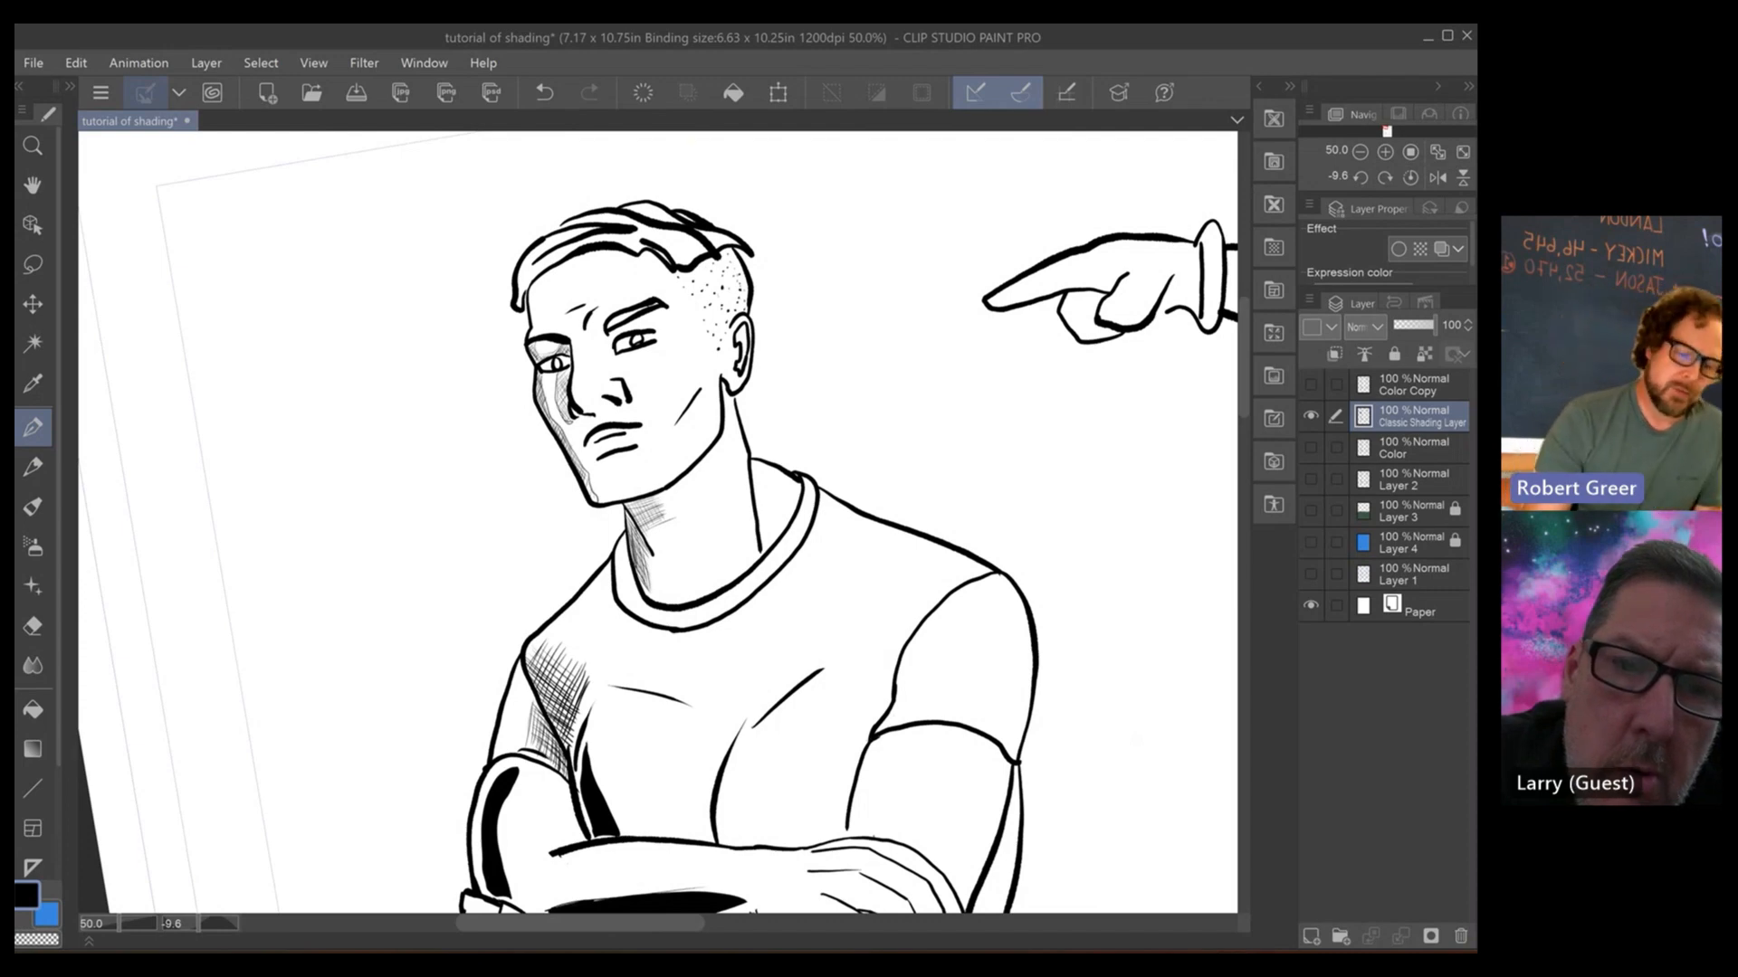
{"action": "left_click_drag", "start_coordinate": [658, 522], "coordinate": [434, 307]}
{"action": "scroll", "coordinate": [706, 579], "scroll_direction": "up", "scroll_amount": 3}
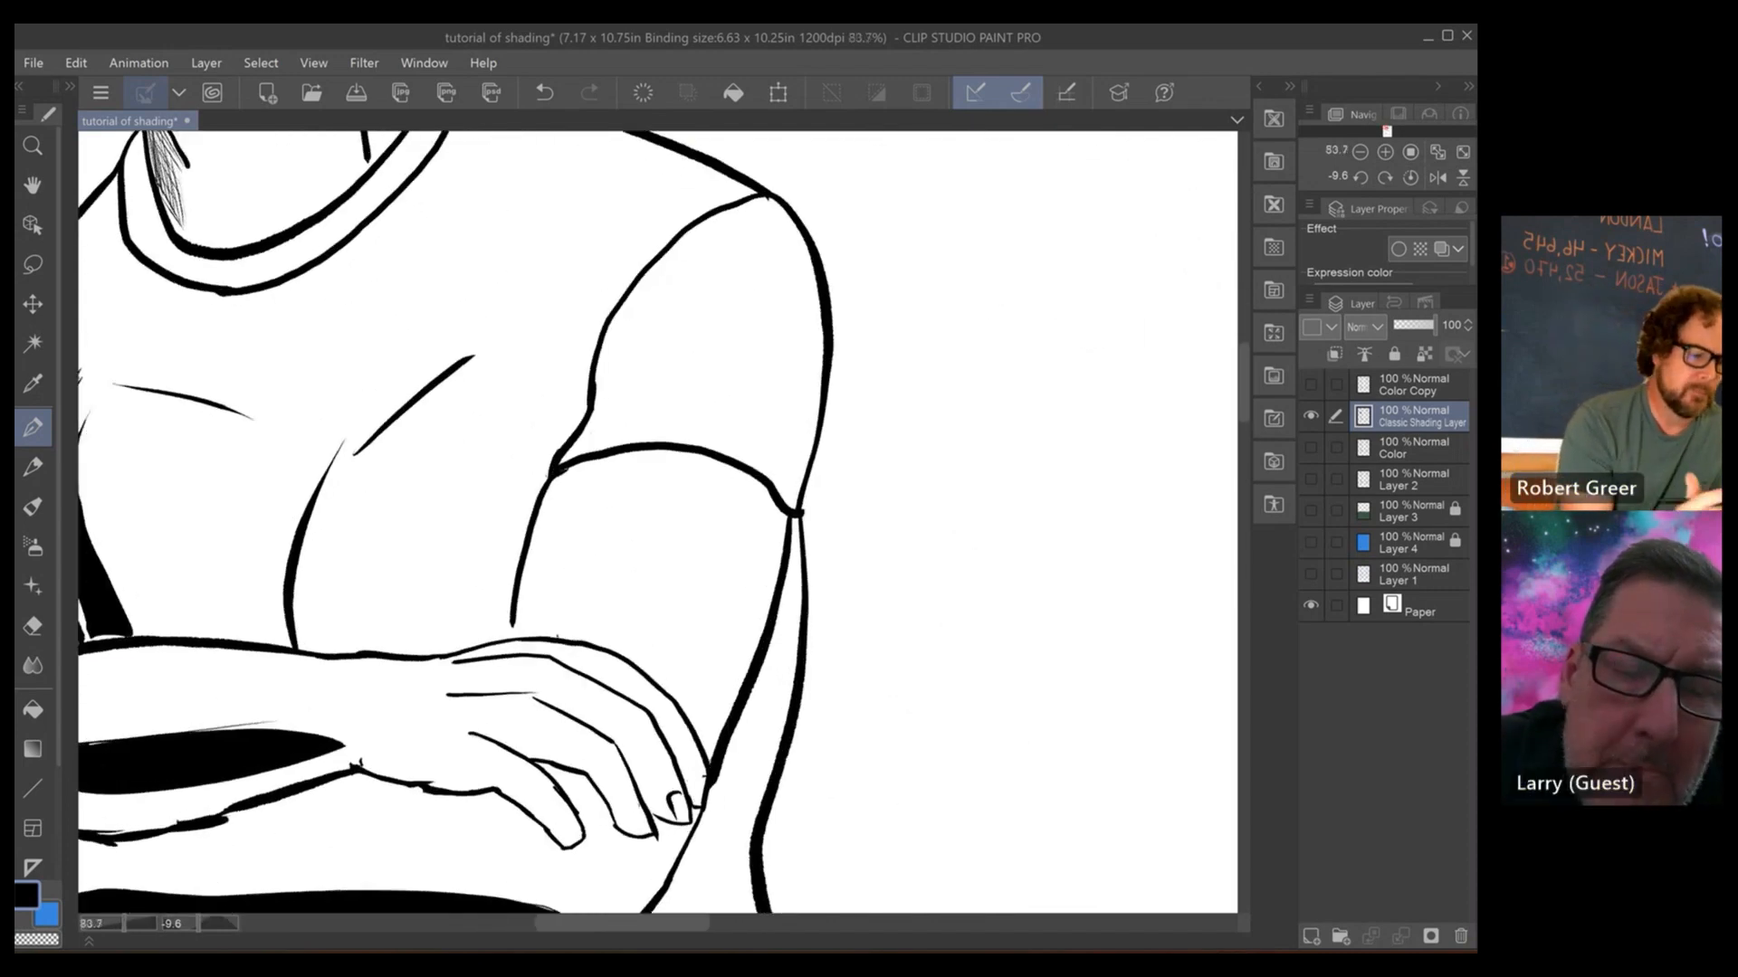
{"action": "left_click", "coordinate": [33, 263]}
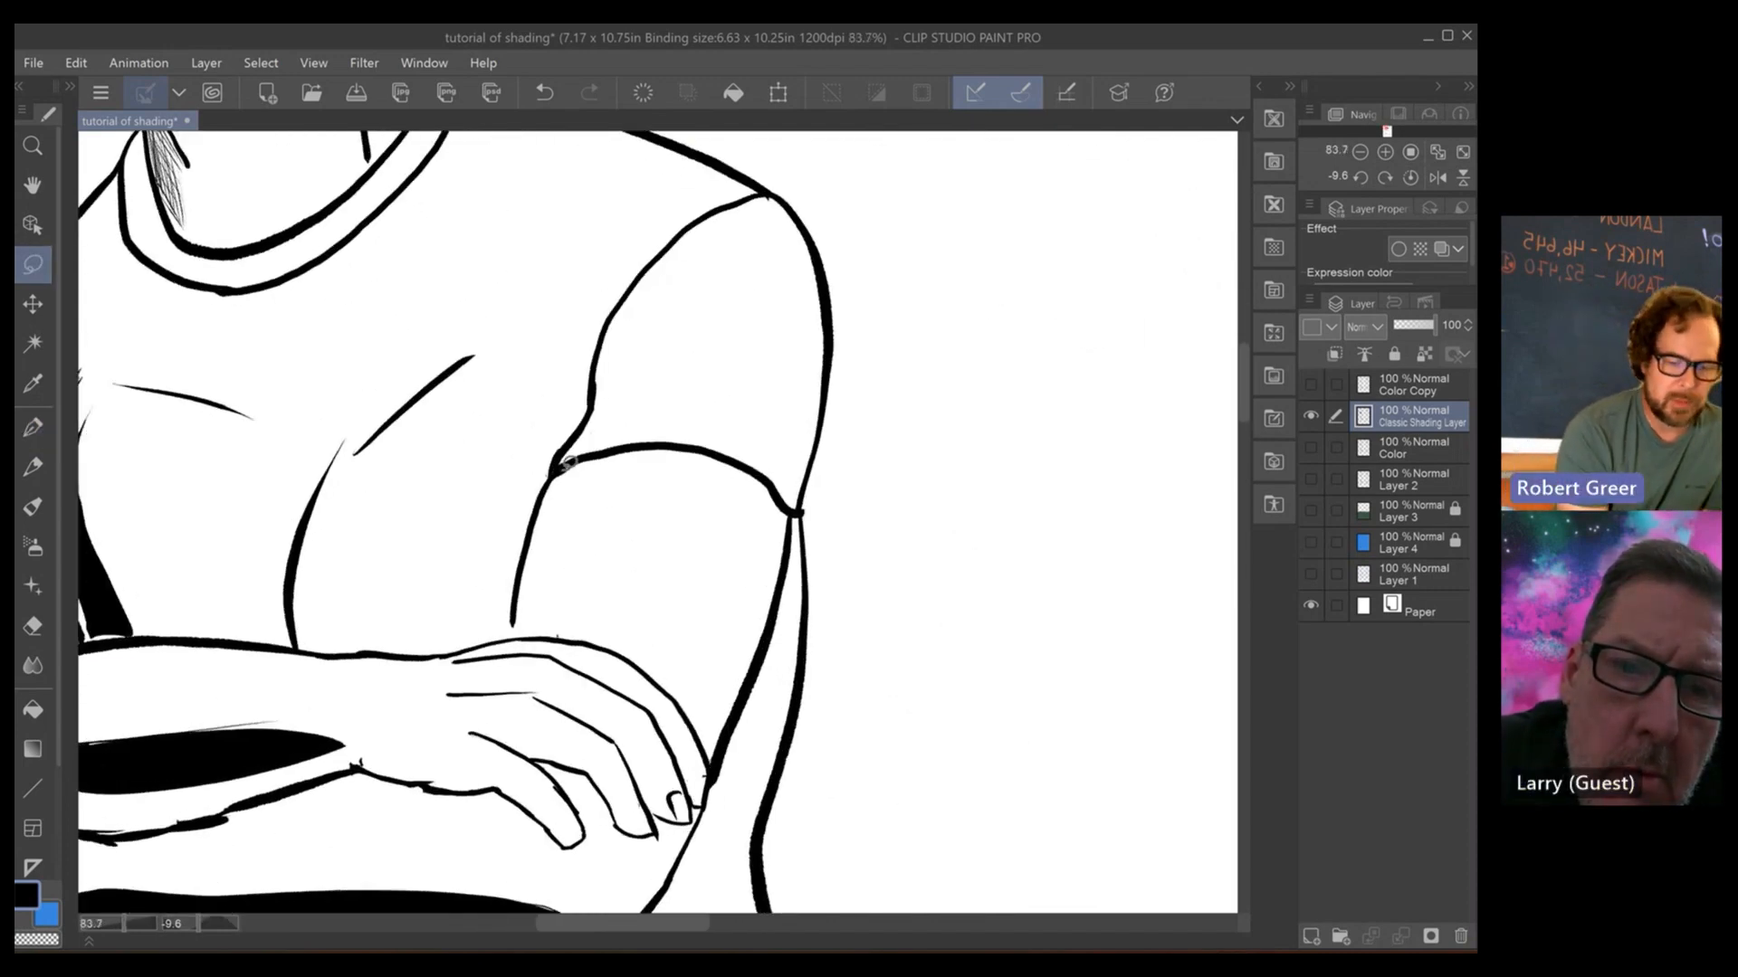
{"action": "mouse_move", "coordinate": [618, 454]}
{"action": "left_mouse_down"}
{"action": "mouse_move", "coordinate": [557, 471]}
{"action": "mouse_move", "coordinate": [529, 613]}
{"action": "mouse_move", "coordinate": [565, 627]}
{"action": "mouse_move", "coordinate": [594, 592]}
{"action": "mouse_move", "coordinate": [636, 463]}
{"action": "mouse_move", "coordinate": [666, 451]}
{"action": "mouse_move", "coordinate": [624, 455]}
{"action": "left_mouse_up"}
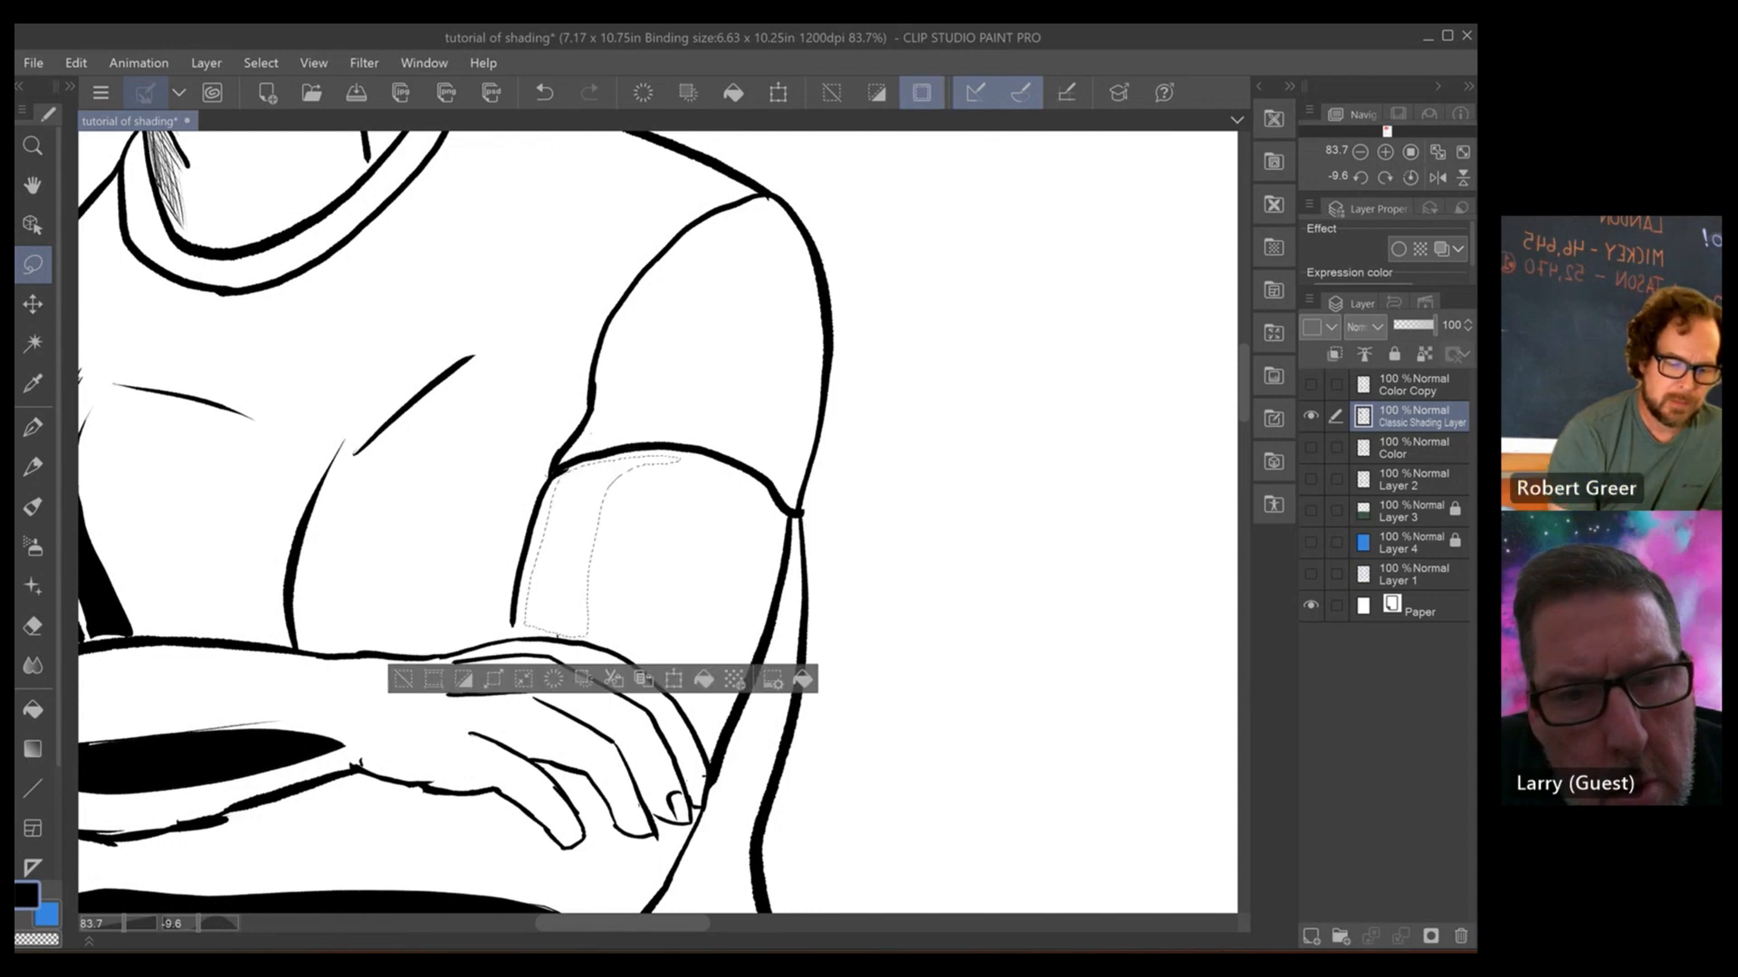
{"action": "left_click", "coordinate": [734, 679]}
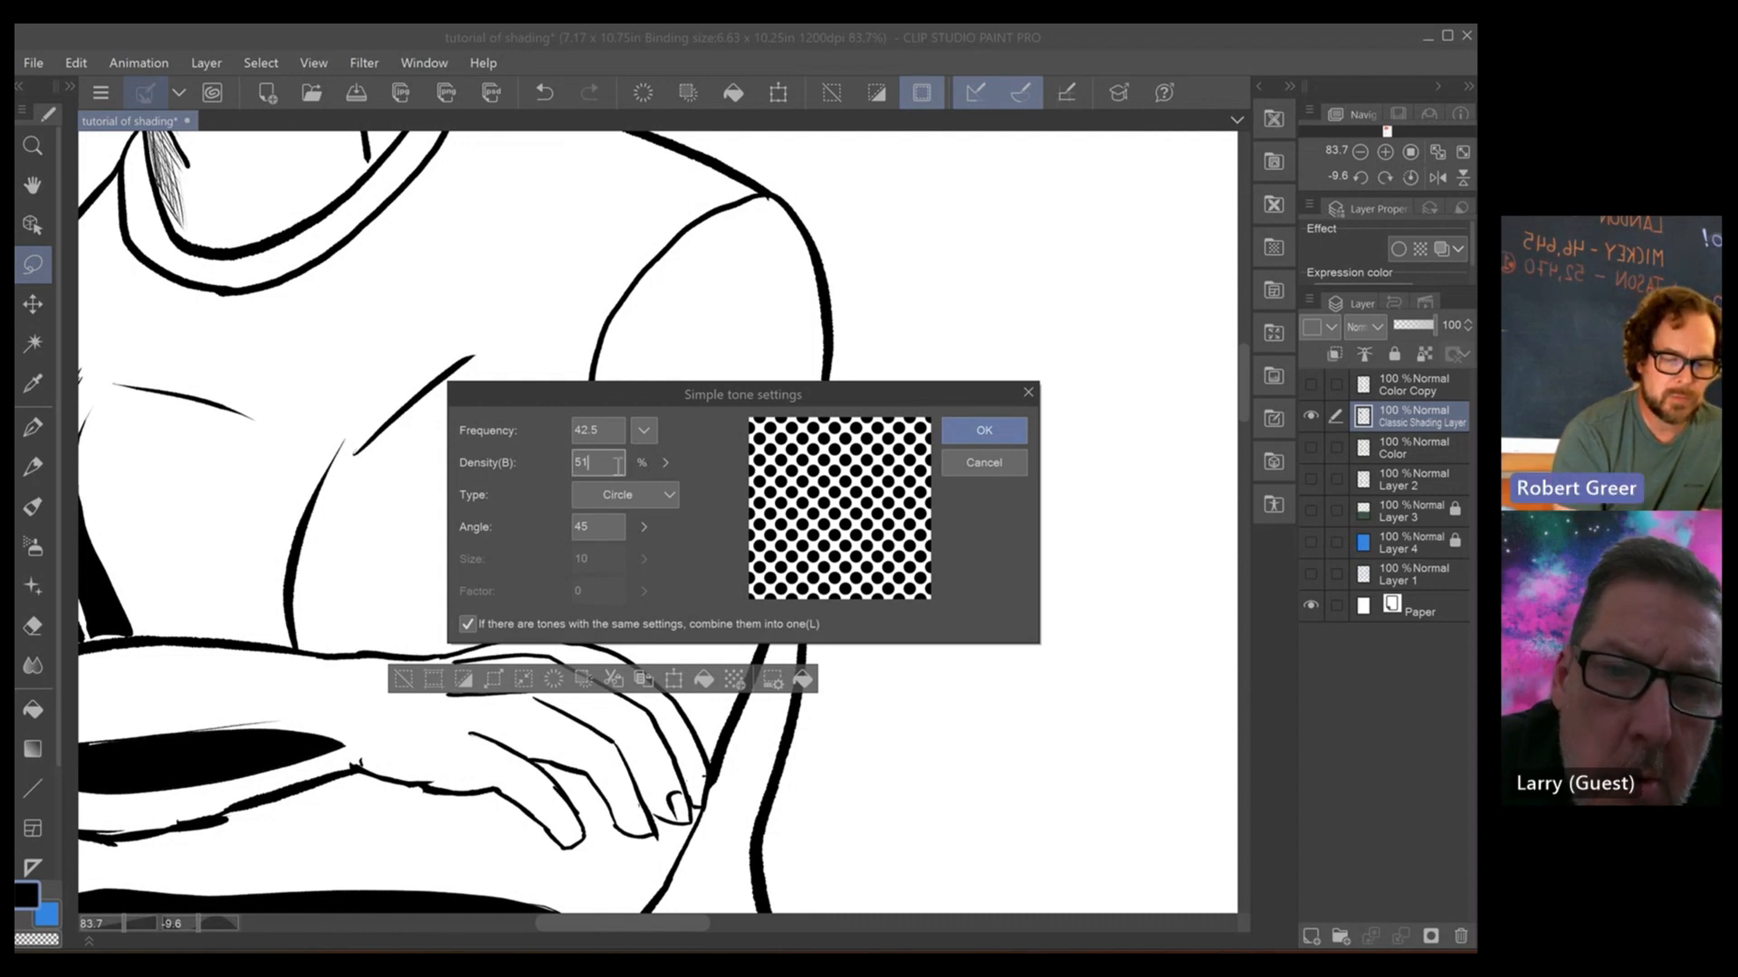
{"action": "left_click", "coordinate": [666, 463]}
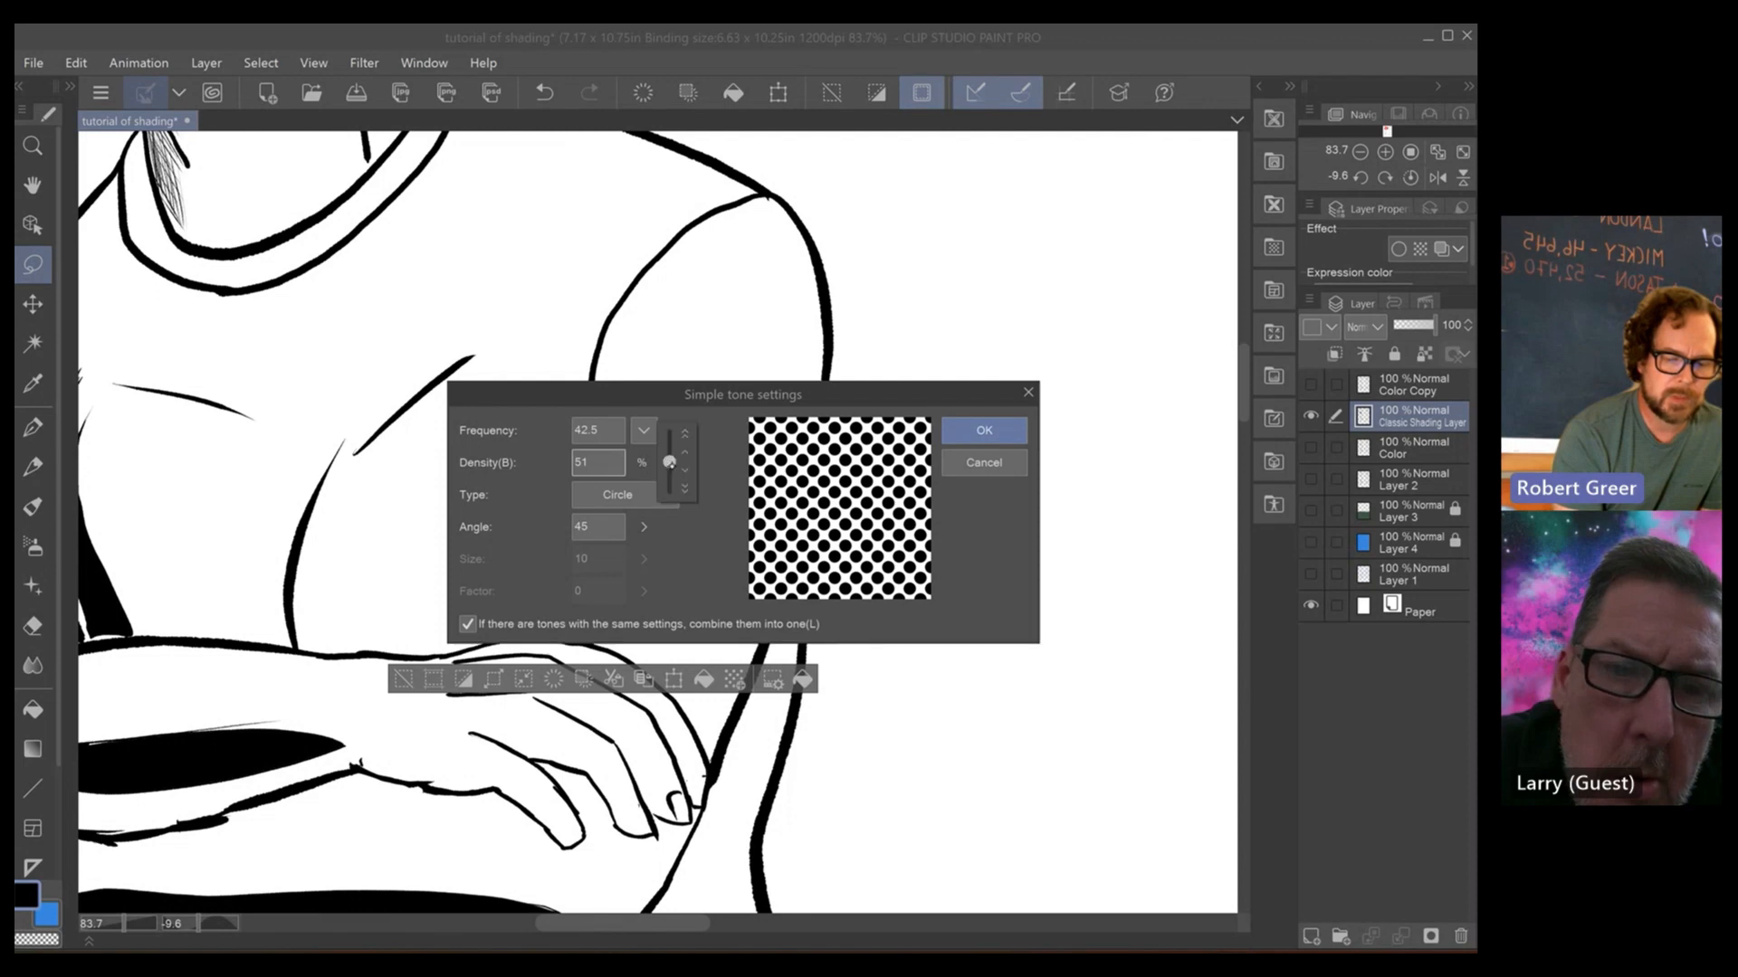
{"action": "left_click_drag", "start_coordinate": [669, 463], "coordinate": [668, 480]}
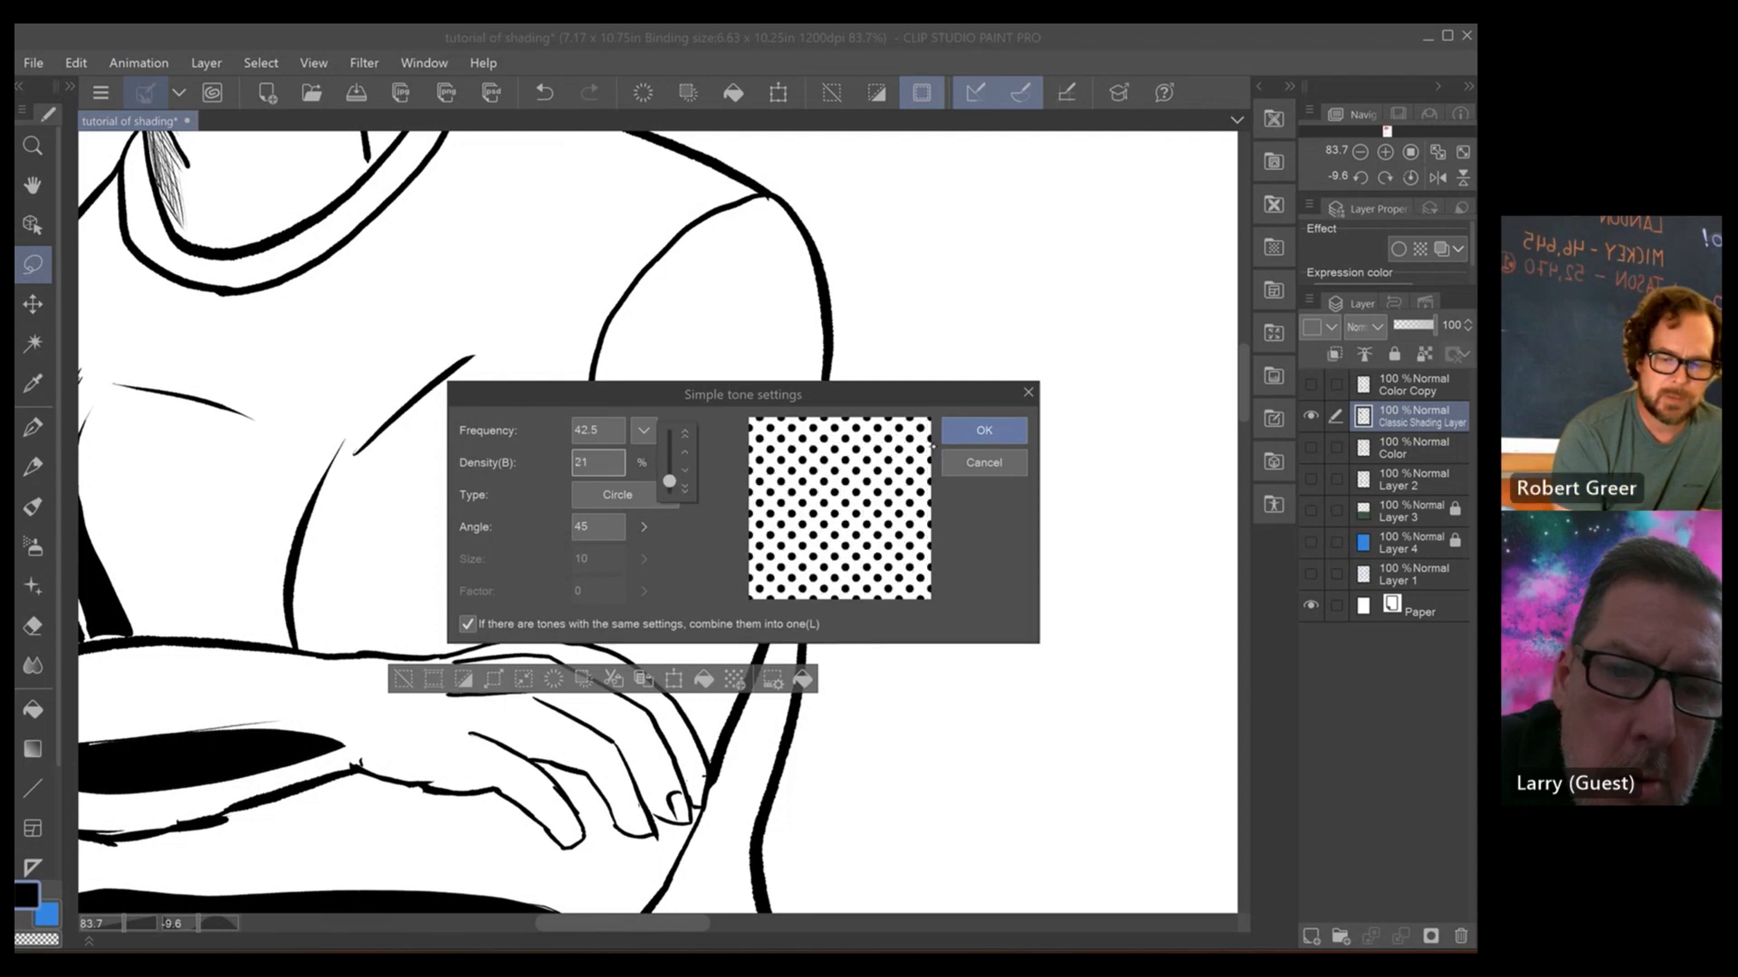
{"action": "left_click", "coordinate": [992, 423]}
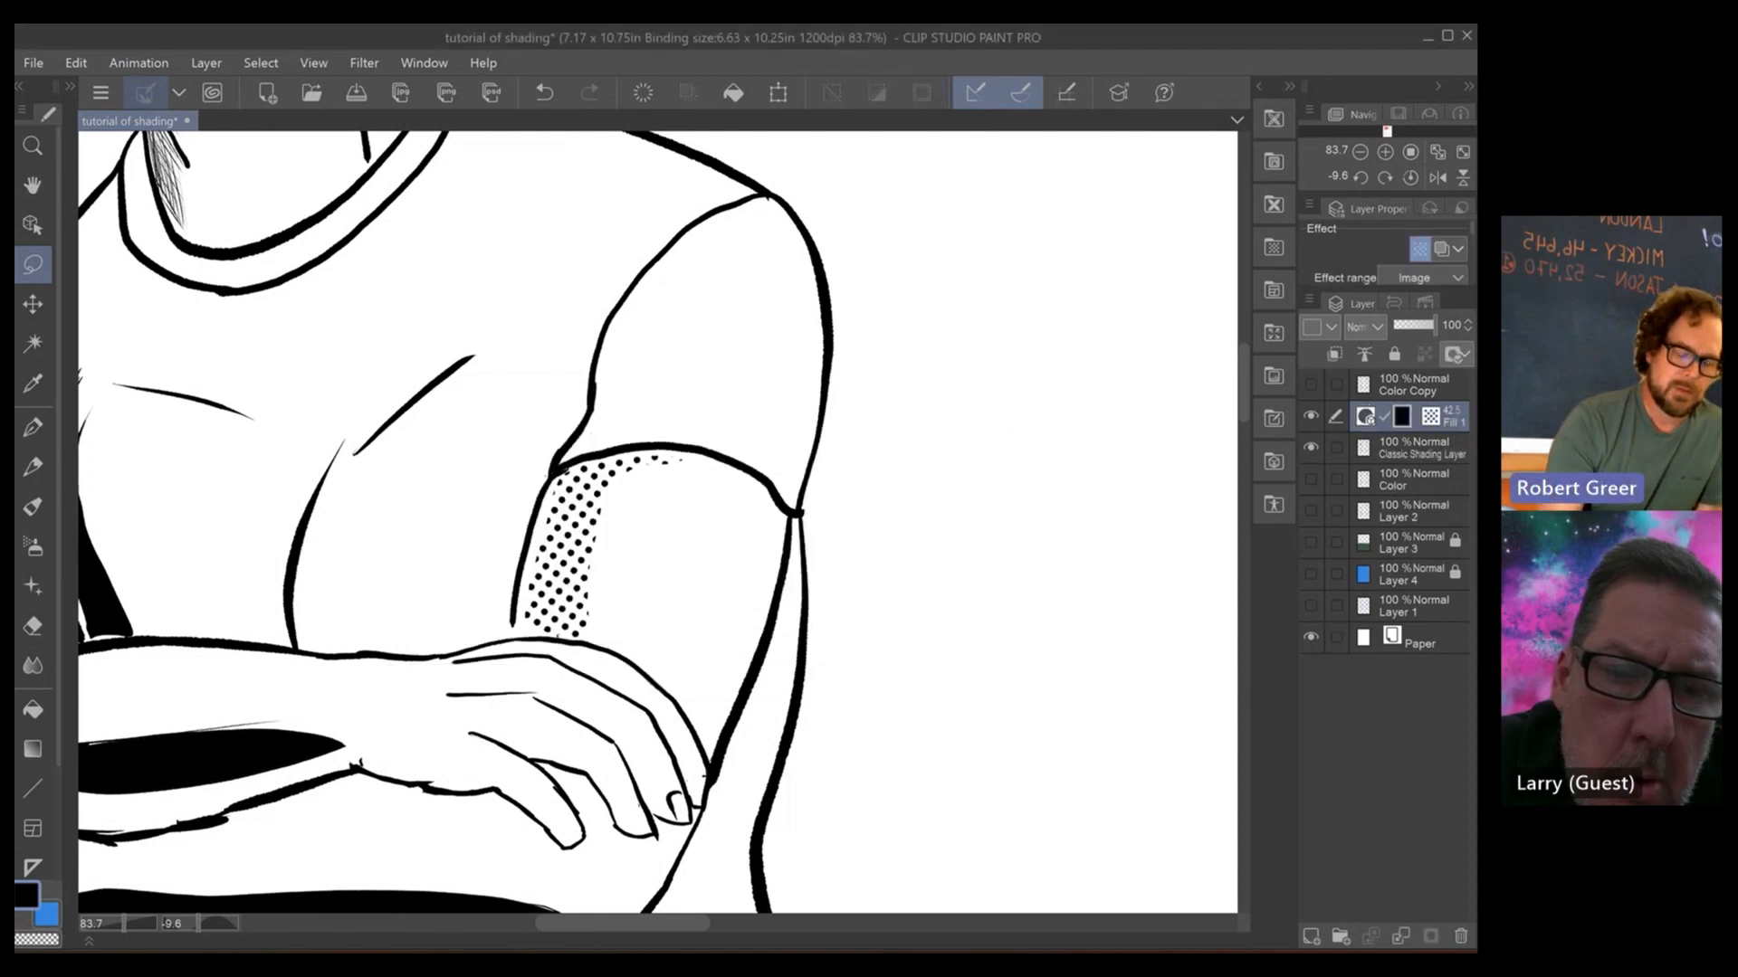
- Lasso a shadow over the left-hand trouser leg from waistband to cuff, leaving a thigh highlight, and fill it with a 49% density circle tone
{"action": "scroll", "coordinate": [658, 522], "scroll_direction": "down", "scroll_amount": 5}
{"action": "scroll", "coordinate": [658, 522], "scroll_direction": "down", "scroll_amount": 4}
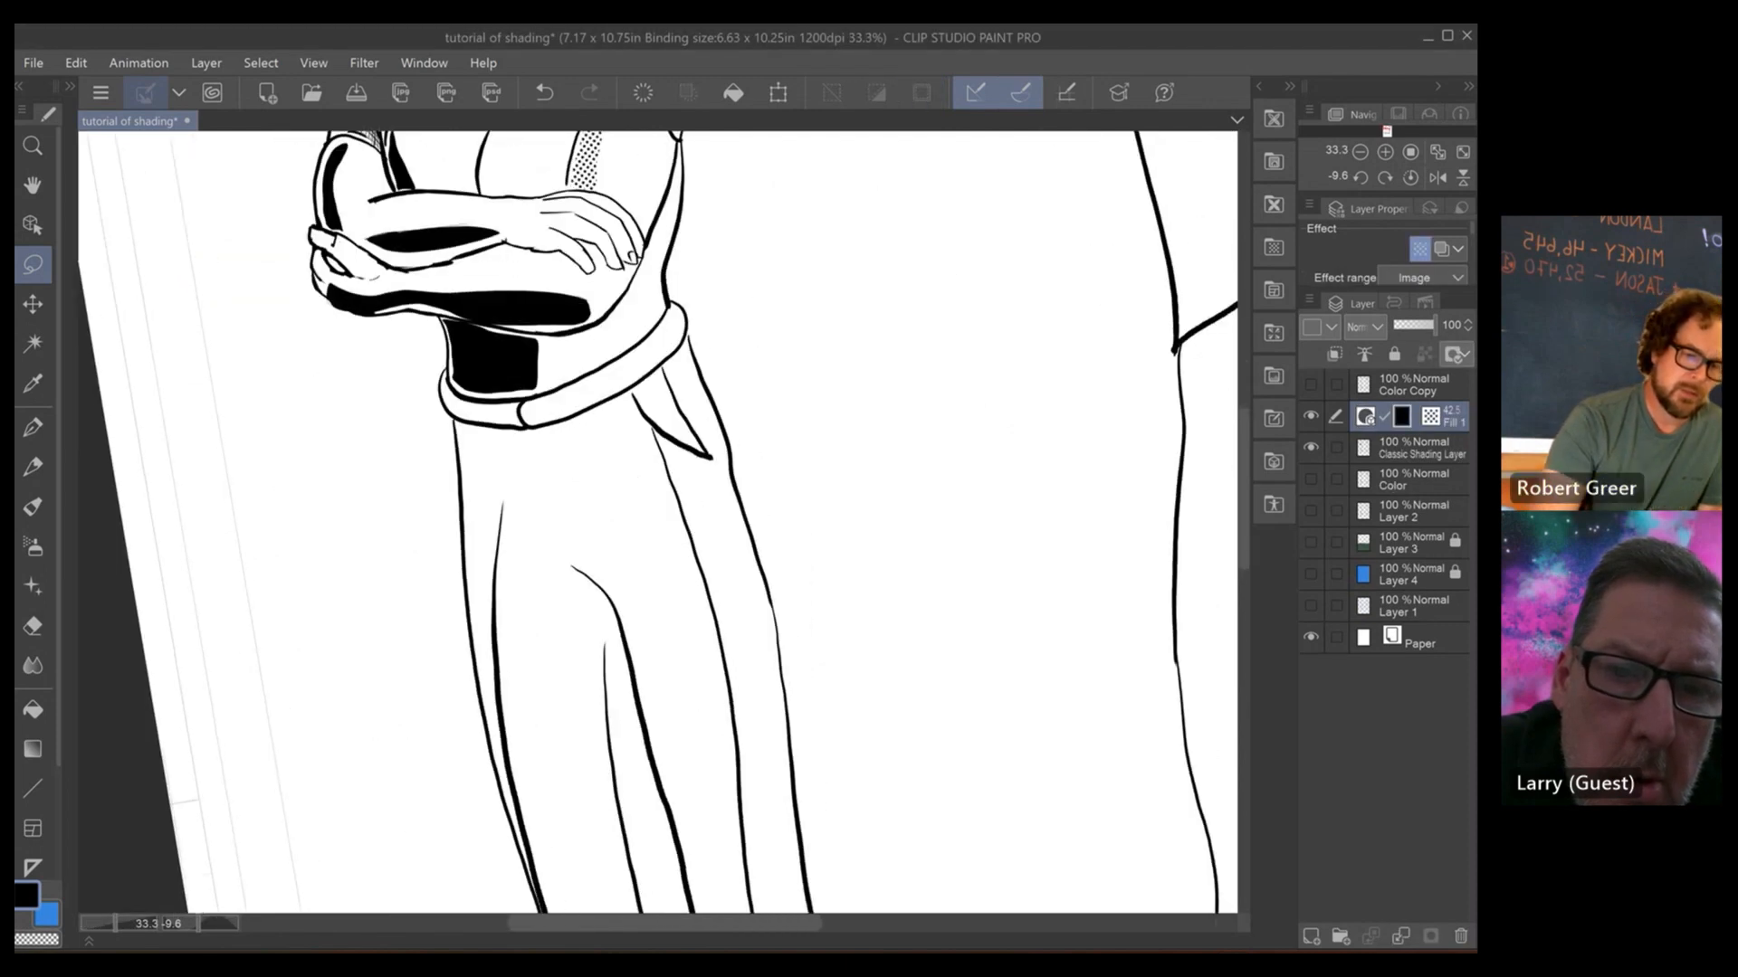
{"action": "scroll", "coordinate": [658, 522], "scroll_direction": "down", "scroll_amount": 2}
{"action": "scroll", "coordinate": [658, 523], "scroll_direction": "down", "scroll_amount": 3}
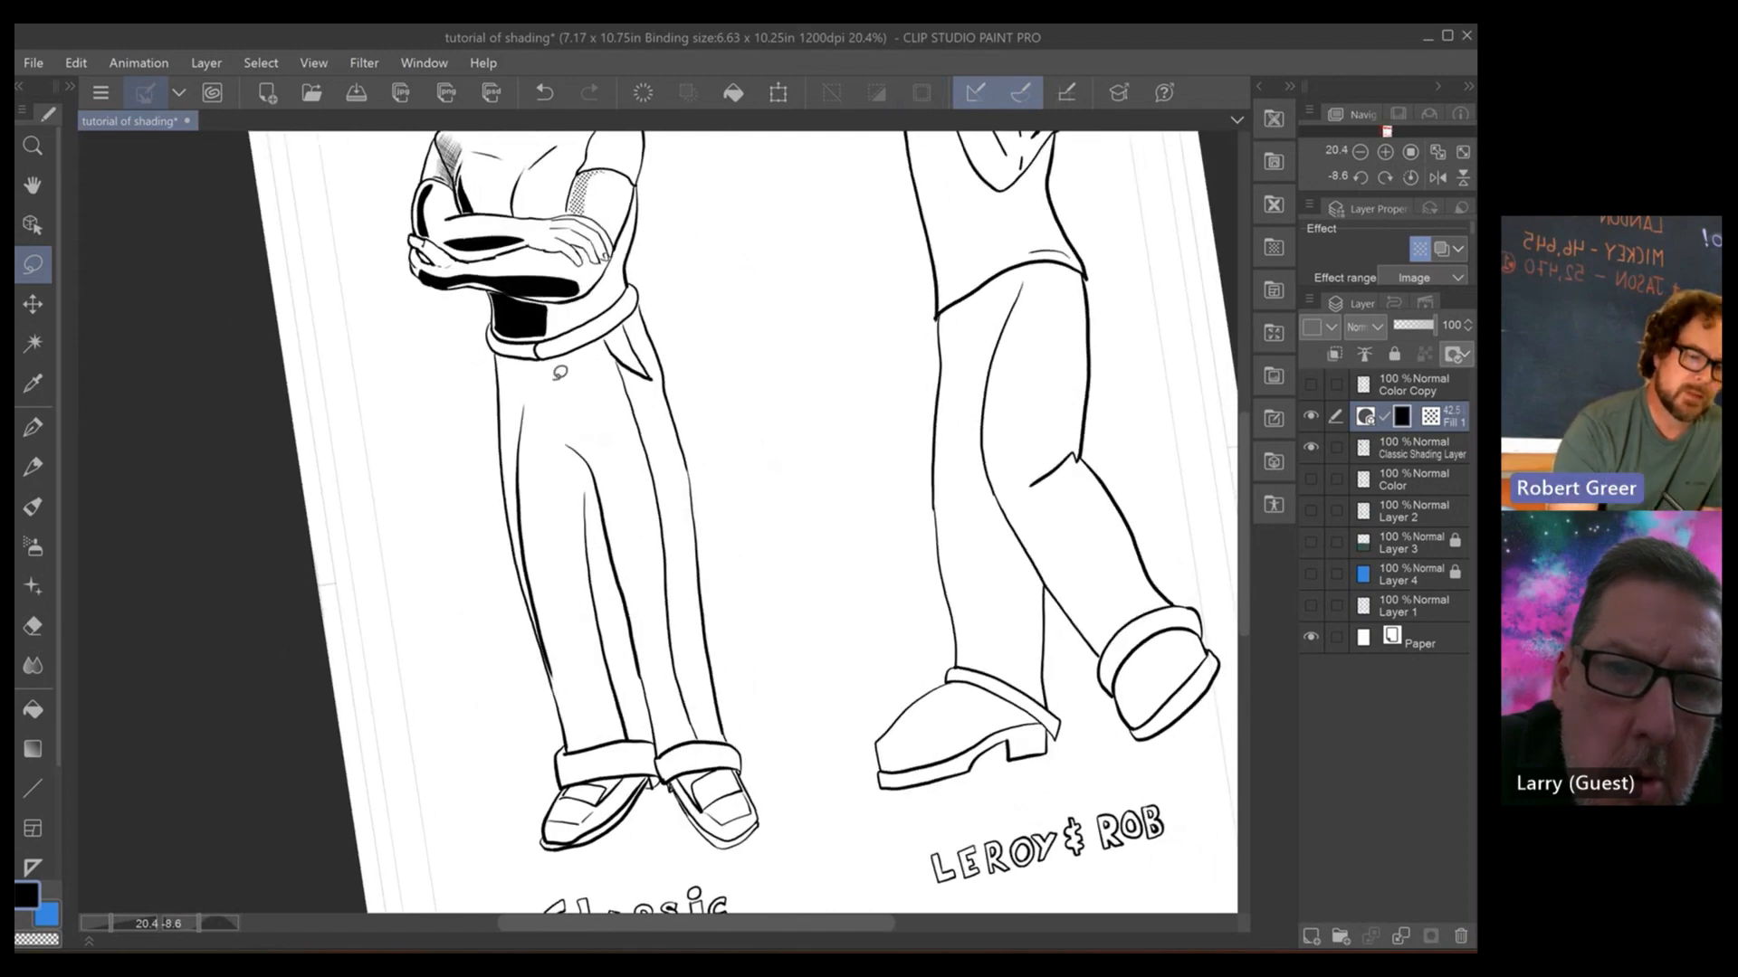
{"action": "mouse_move", "coordinate": [562, 360]}
{"action": "left_mouse_down"}
{"action": "mouse_move", "coordinate": [546, 398]}
{"action": "mouse_move", "coordinate": [598, 450]}
{"action": "mouse_move", "coordinate": [649, 728]}
{"action": "mouse_move", "coordinate": [615, 735]}
{"action": "mouse_move", "coordinate": [551, 461]}
{"action": "mouse_move", "coordinate": [557, 634]}
{"action": "mouse_move", "coordinate": [516, 511]}
{"action": "mouse_move", "coordinate": [503, 363]}
{"action": "mouse_move", "coordinate": [554, 361]}
{"action": "left_mouse_up"}
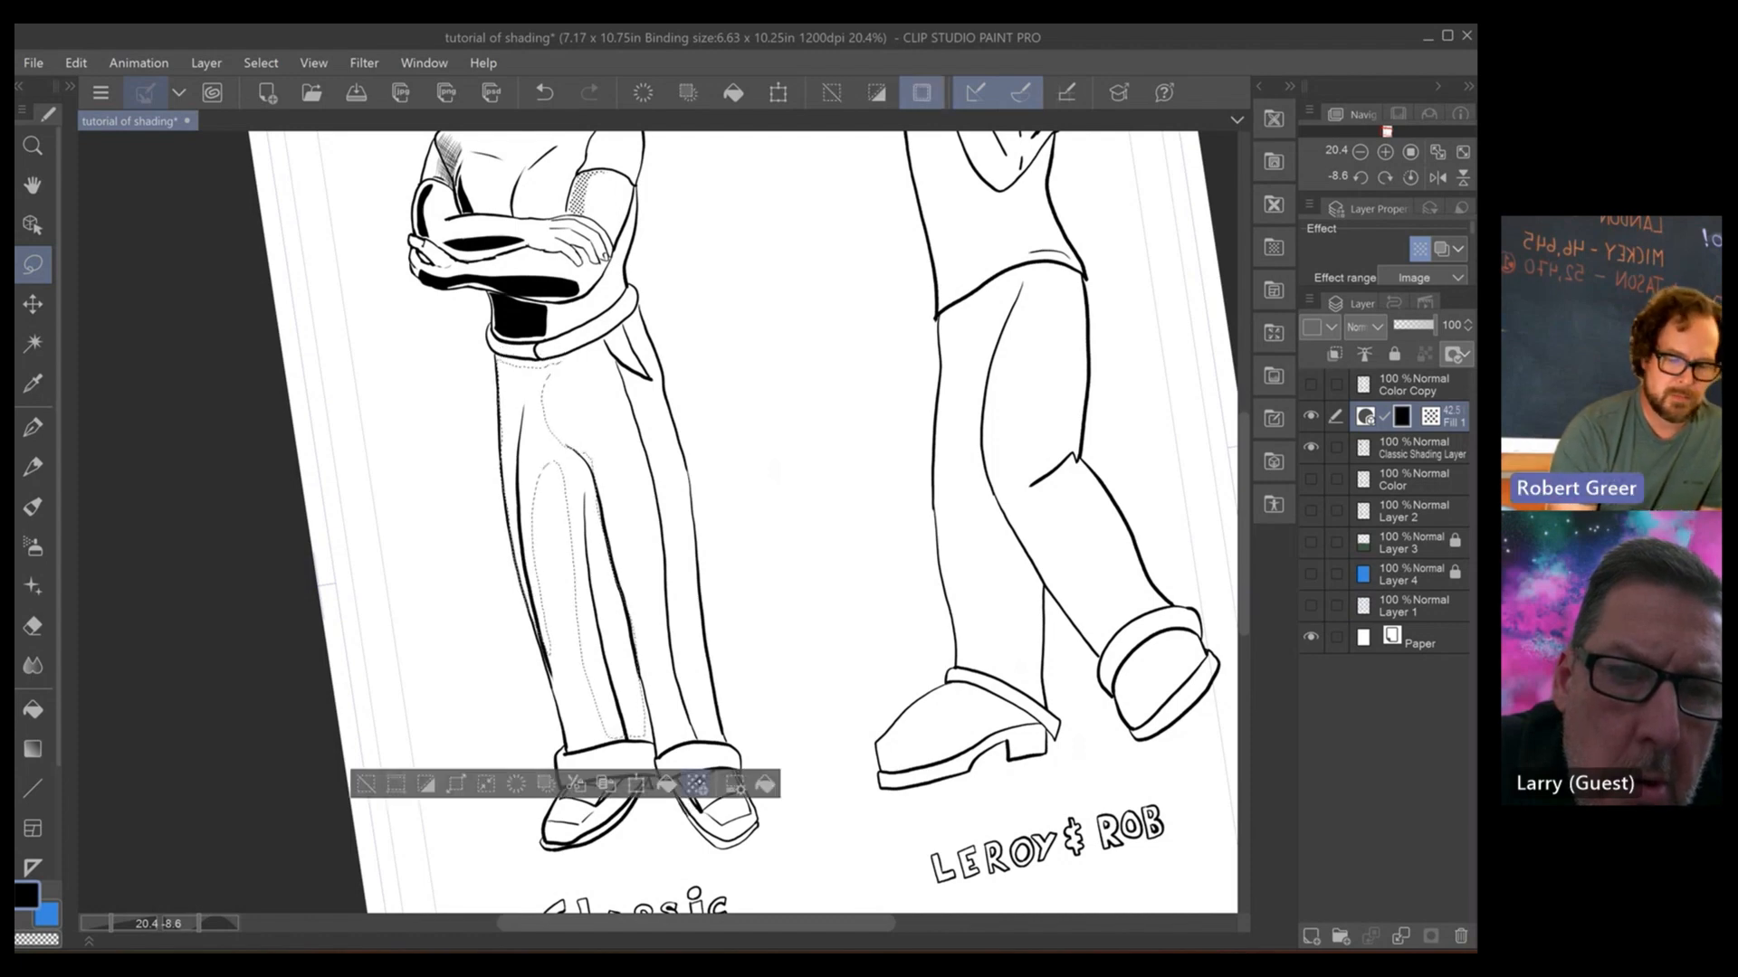
{"action": "left_click", "coordinate": [697, 783]}
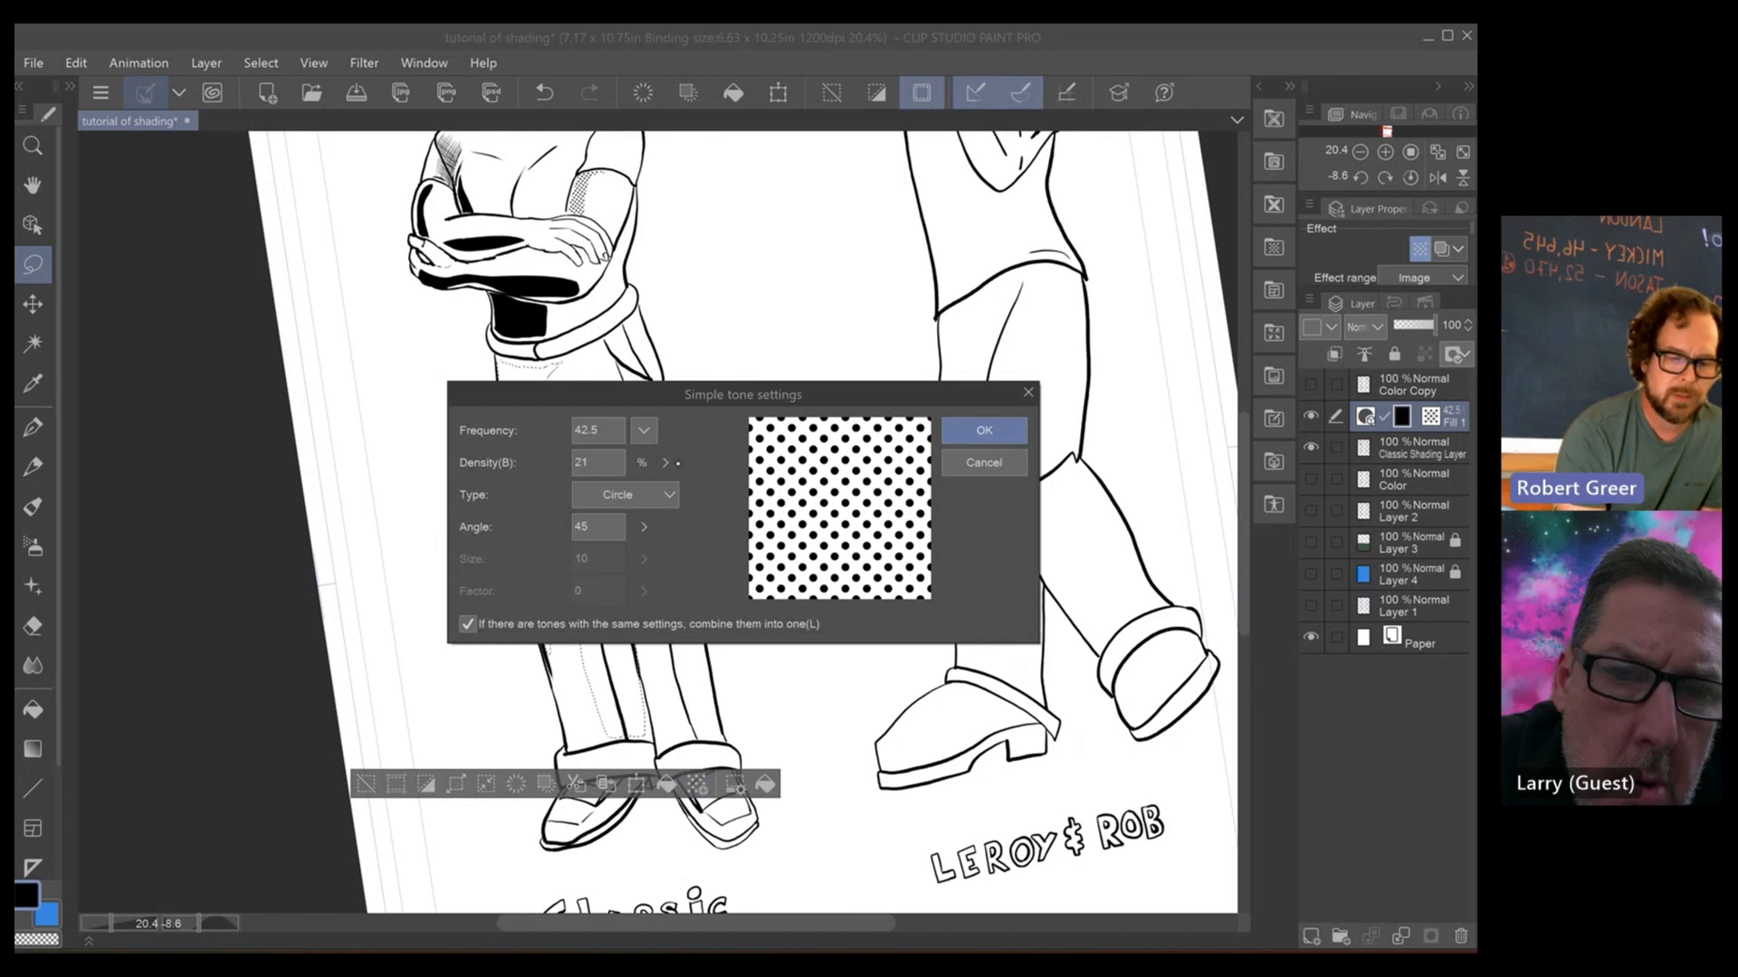
{"action": "left_click_drag", "start_coordinate": [666, 462], "coordinate": [669, 444]}
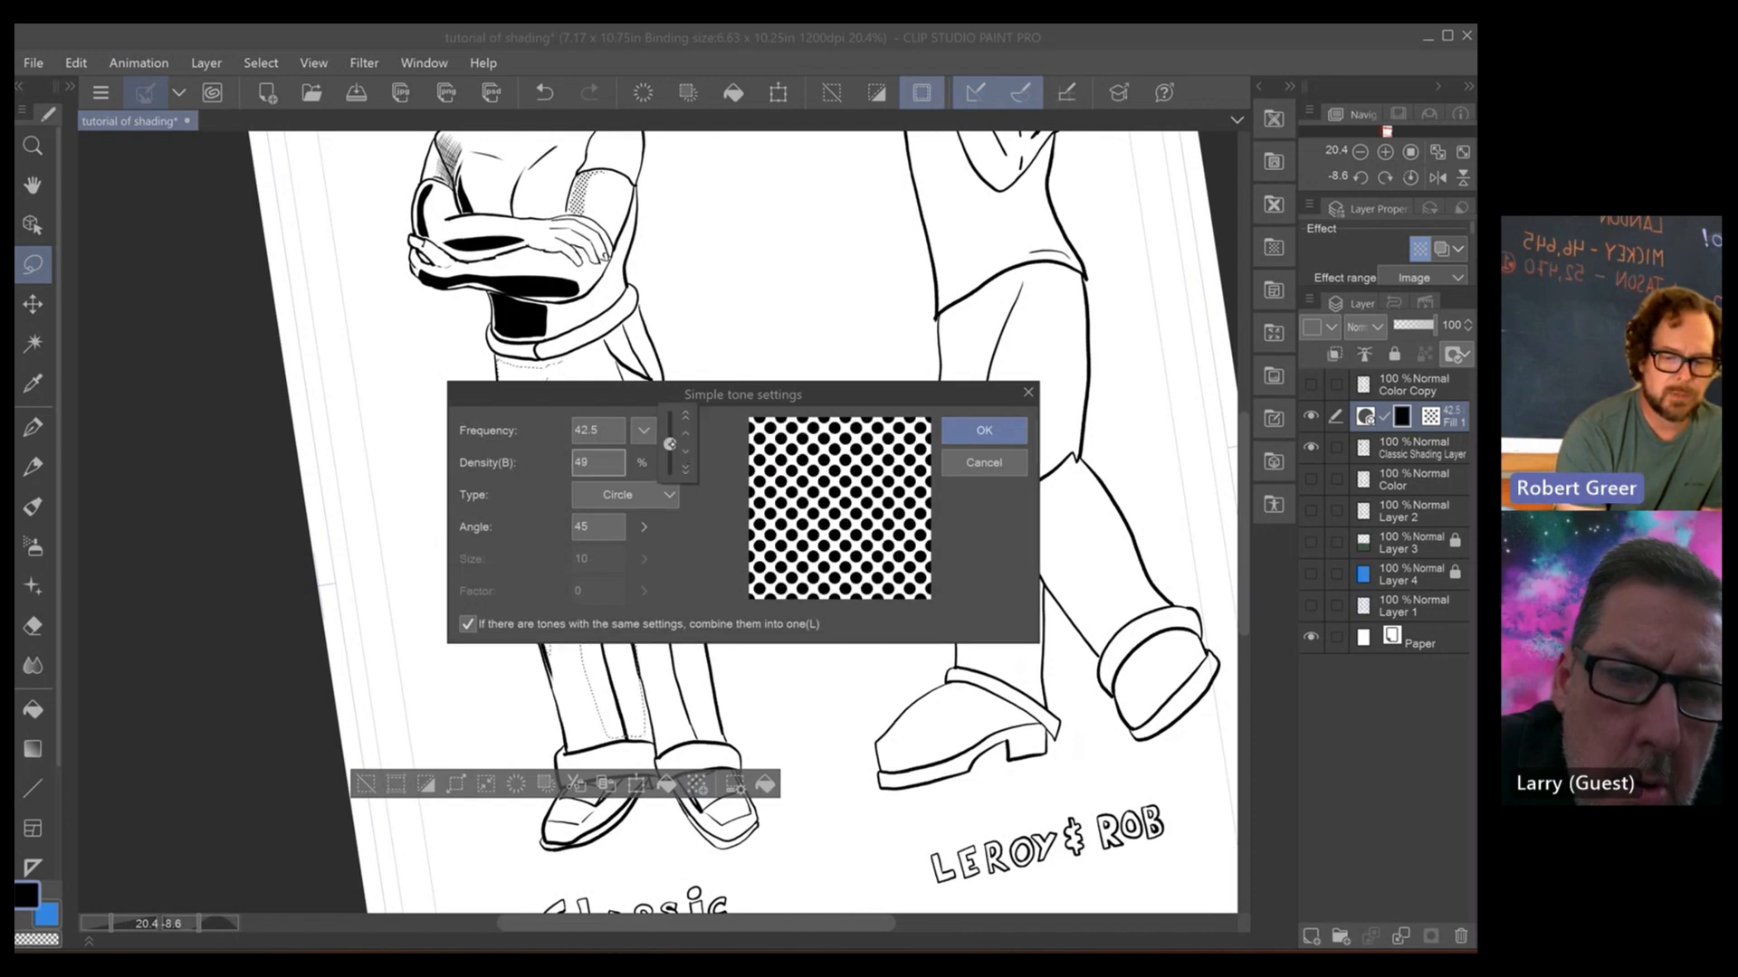
{"action": "left_click", "coordinate": [984, 431]}
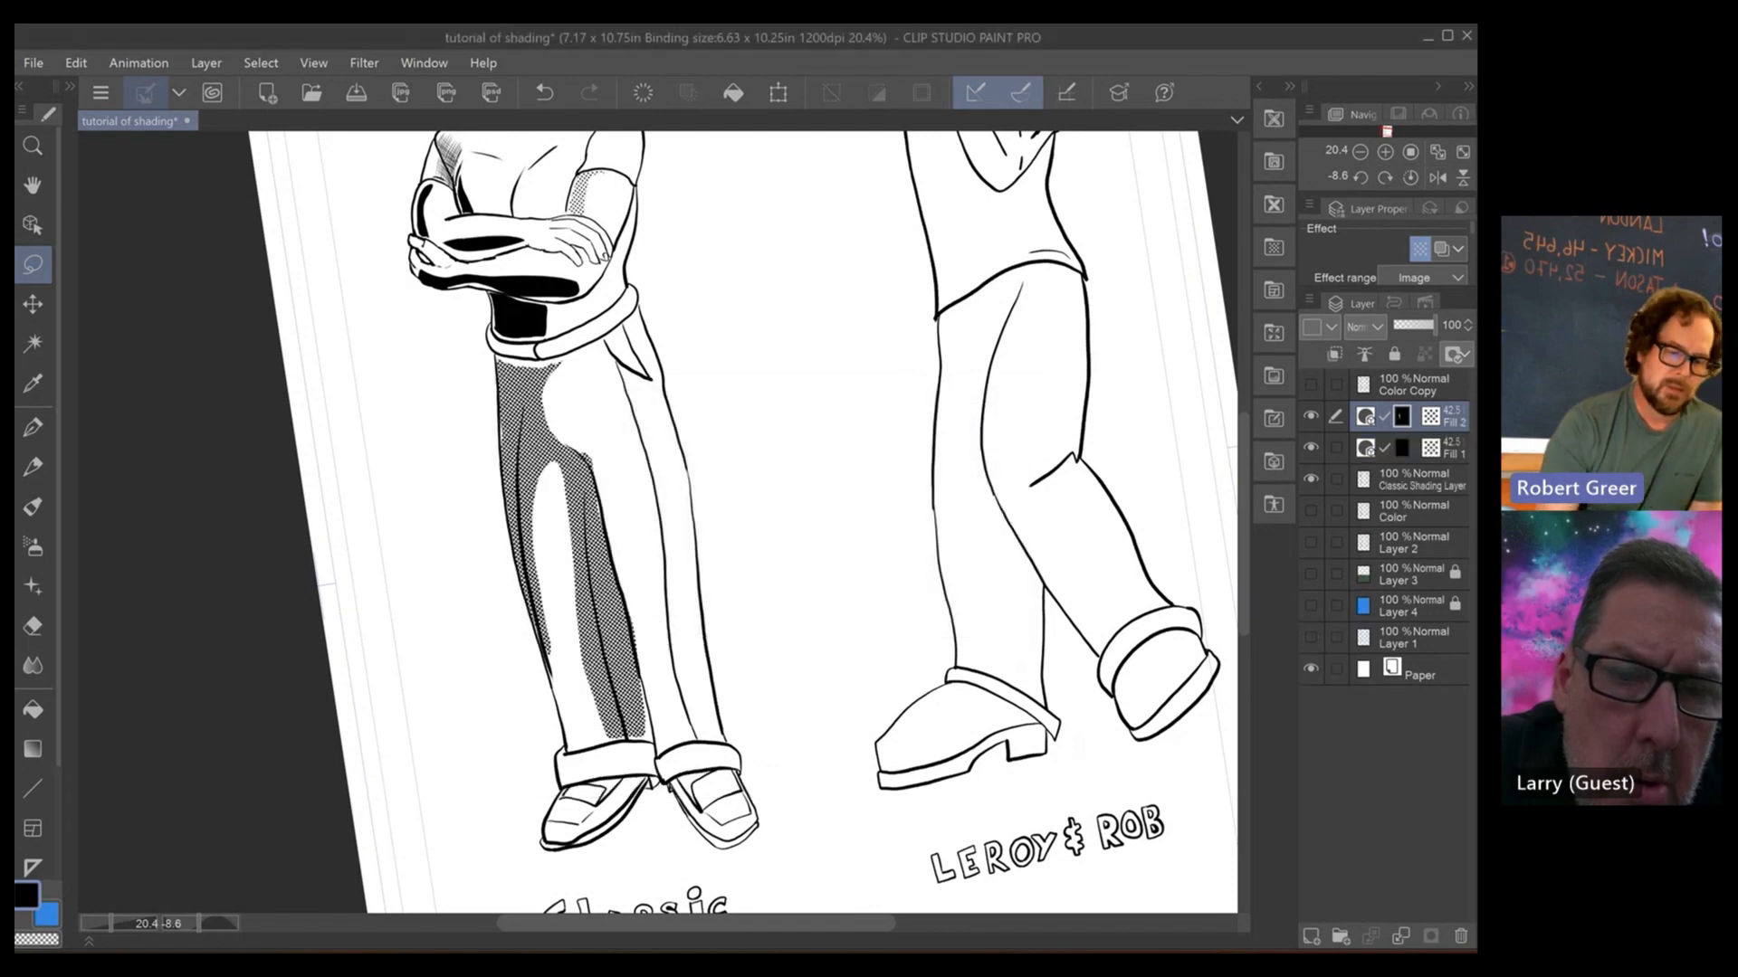
- Make the Color layer active, switch to the Fill tool and set the drawing colour to a dark greyish blue
{"action": "scroll", "coordinate": [728, 552], "scroll_direction": "down", "scroll_amount": 1}
{"action": "left_click_drag", "start_coordinate": [728, 522], "coordinate": [518, 587]}
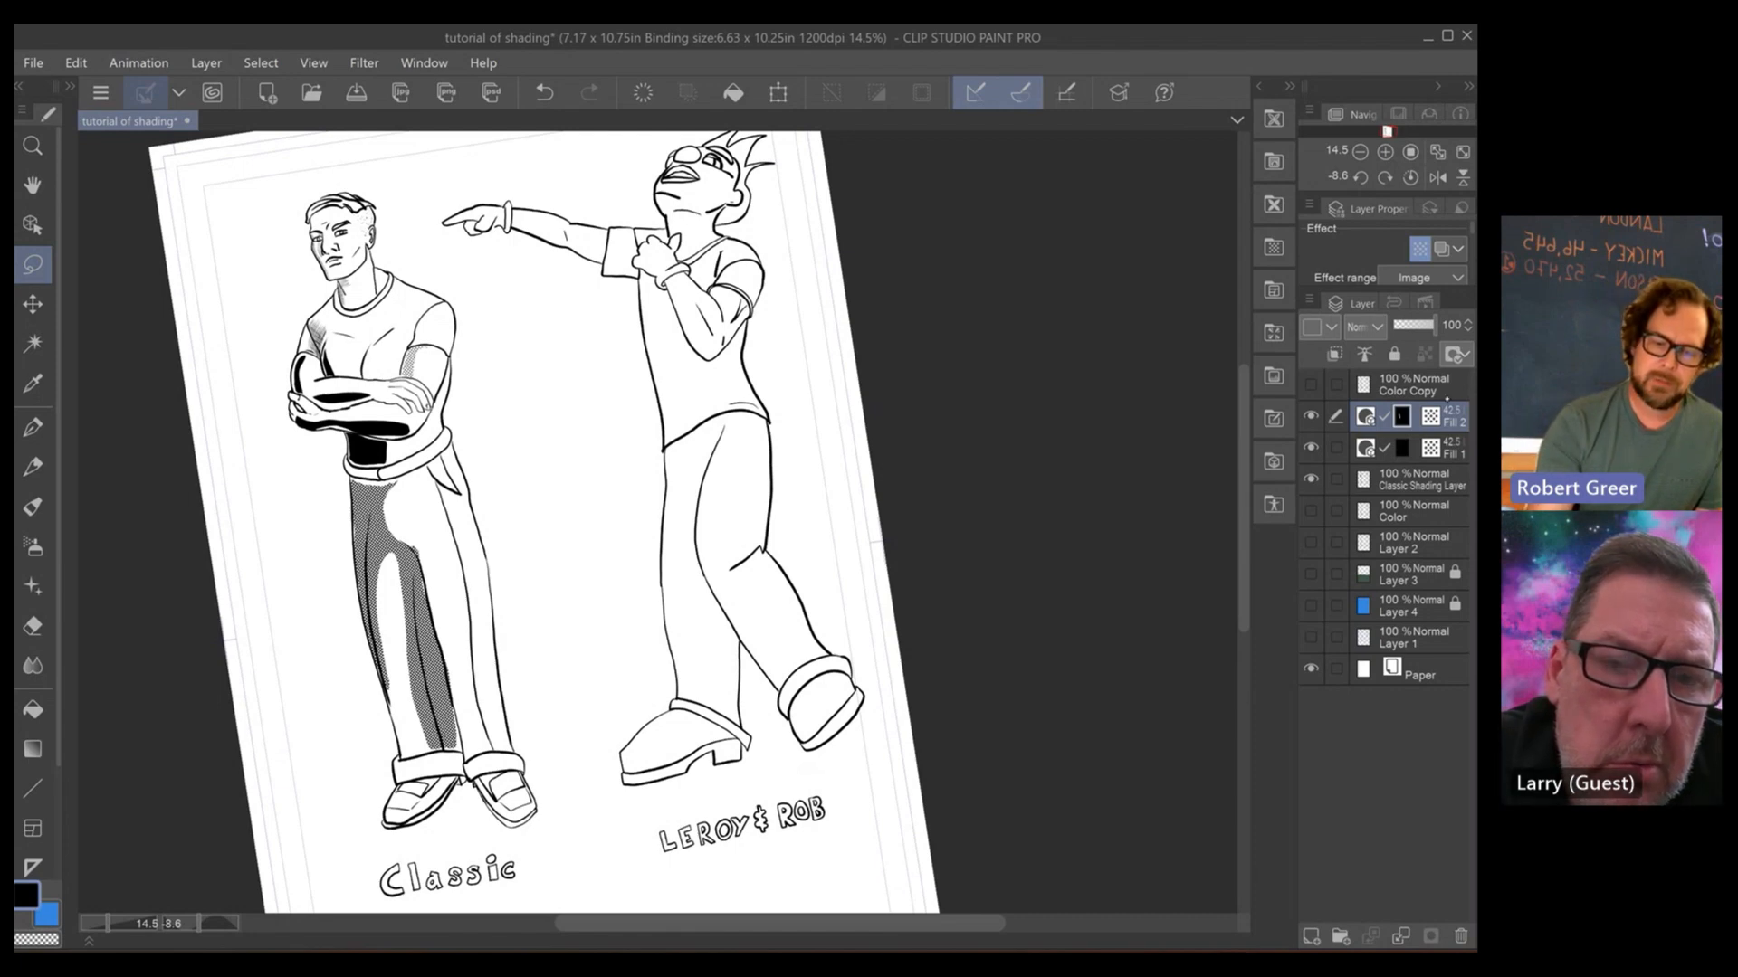
{"action": "left_click", "coordinate": [1439, 391]}
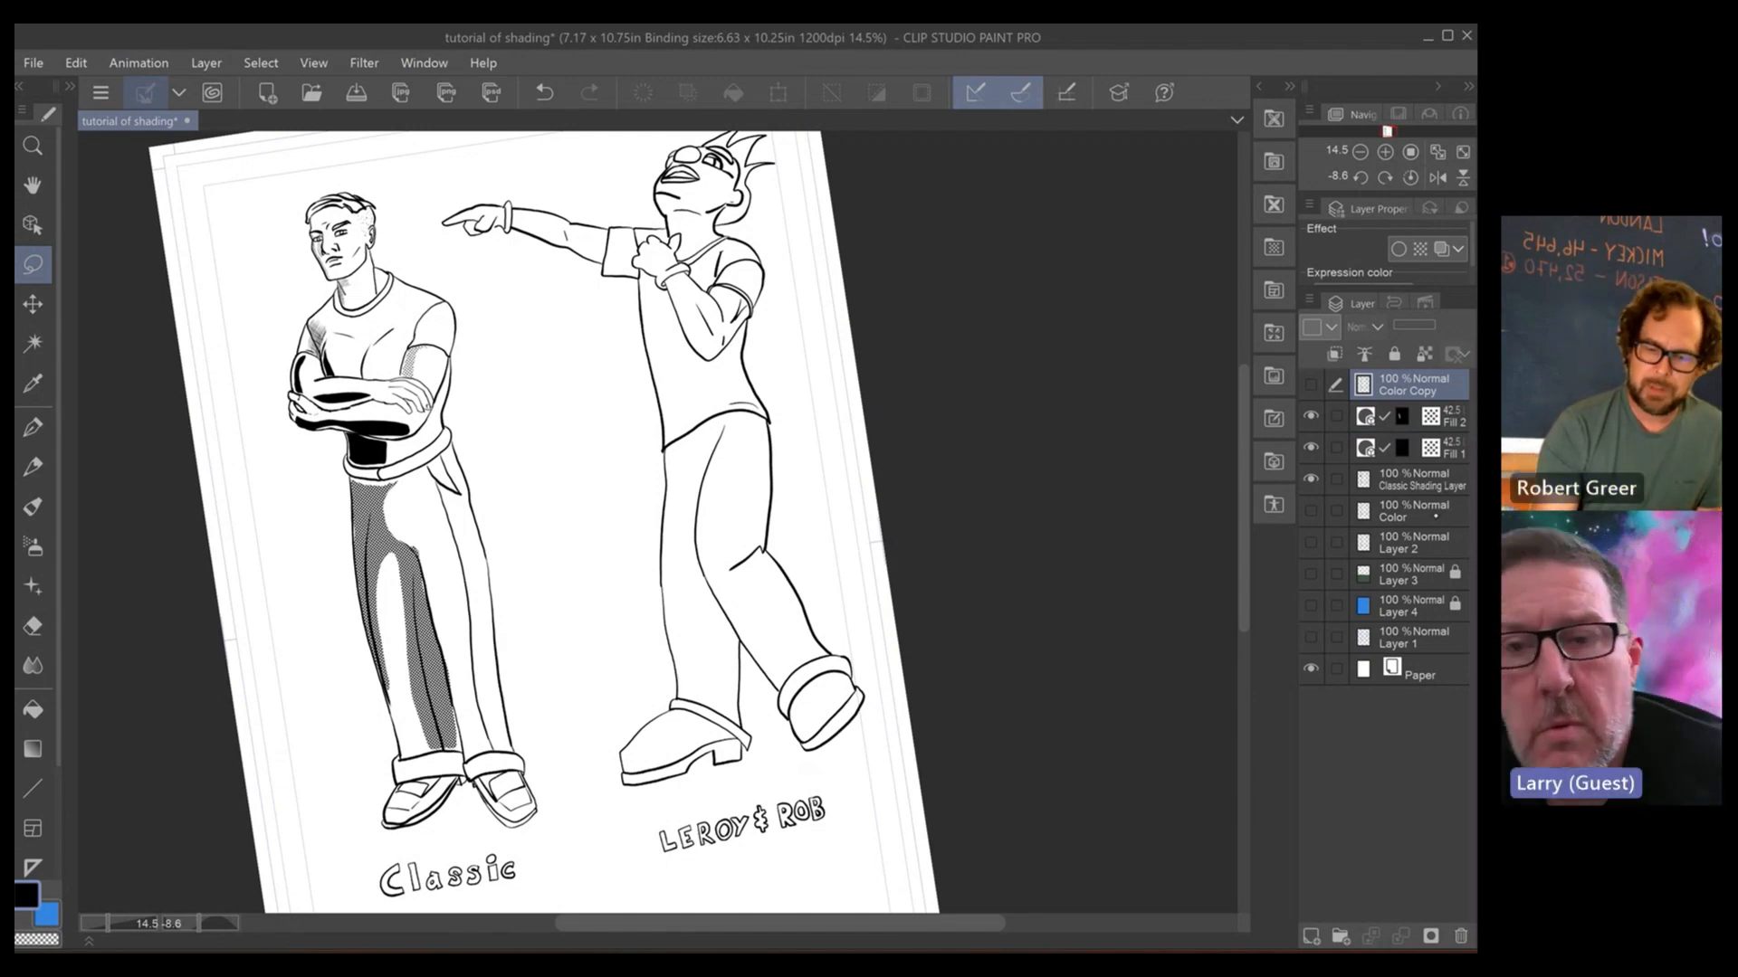
{"action": "left_click", "coordinate": [1436, 516]}
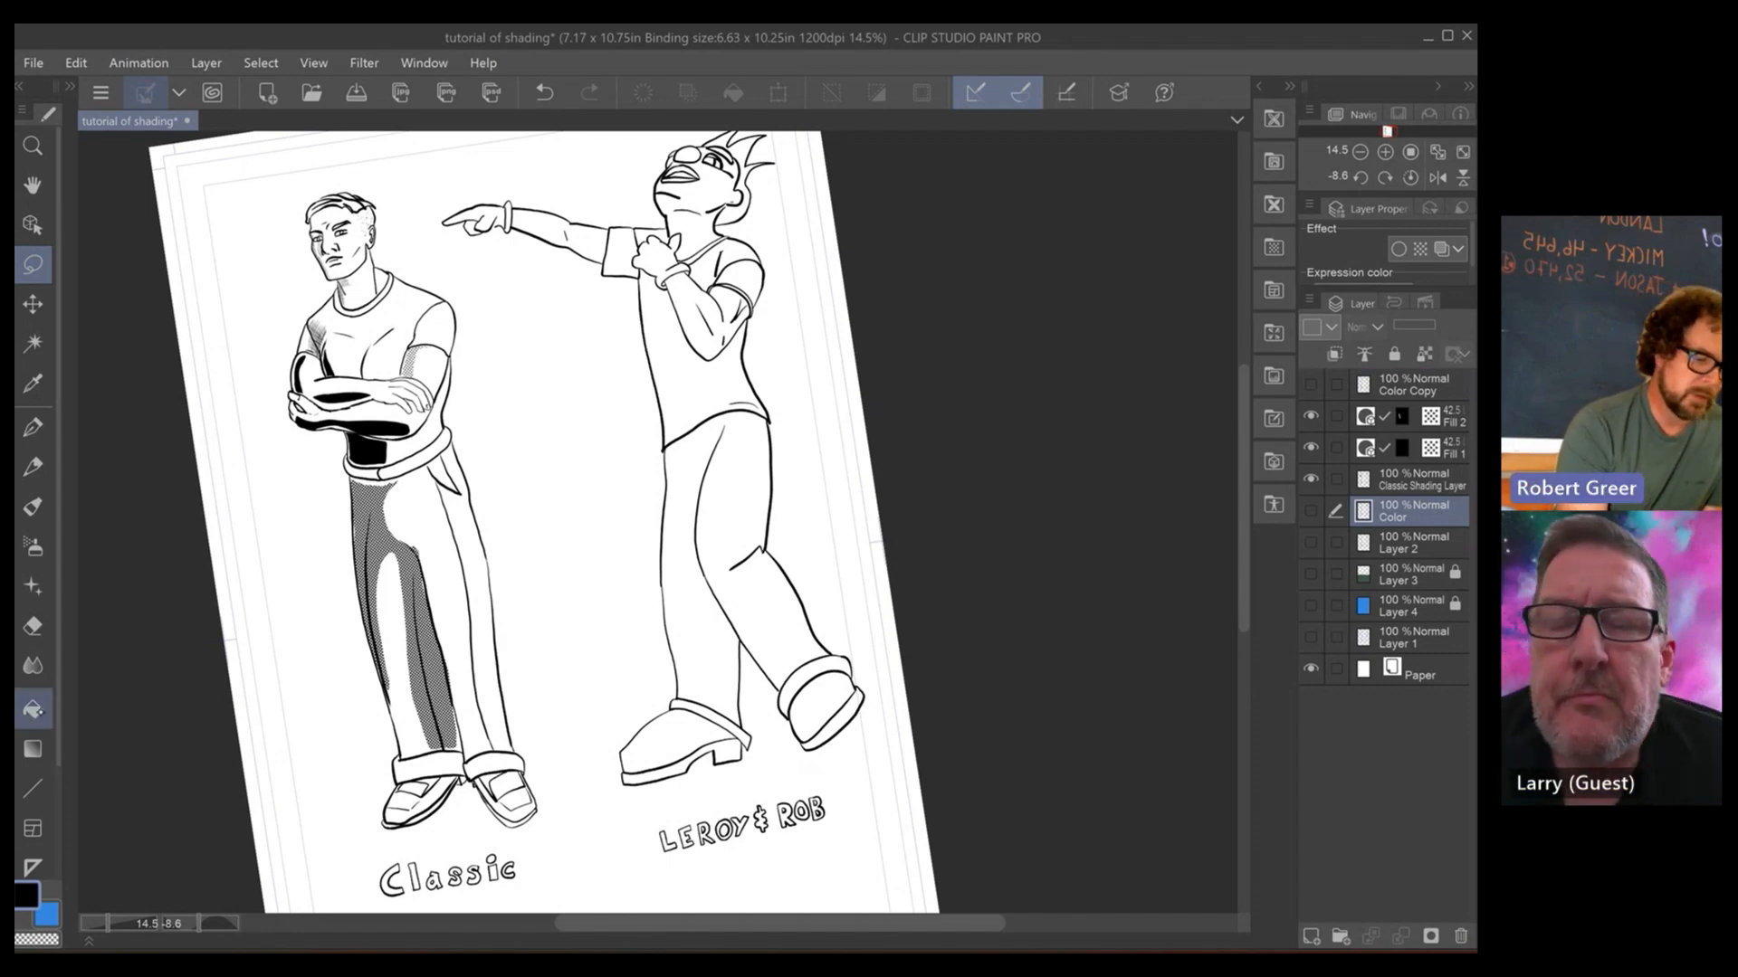
{"action": "left_click", "coordinate": [33, 710]}
{"action": "left_click", "coordinate": [26, 895]}
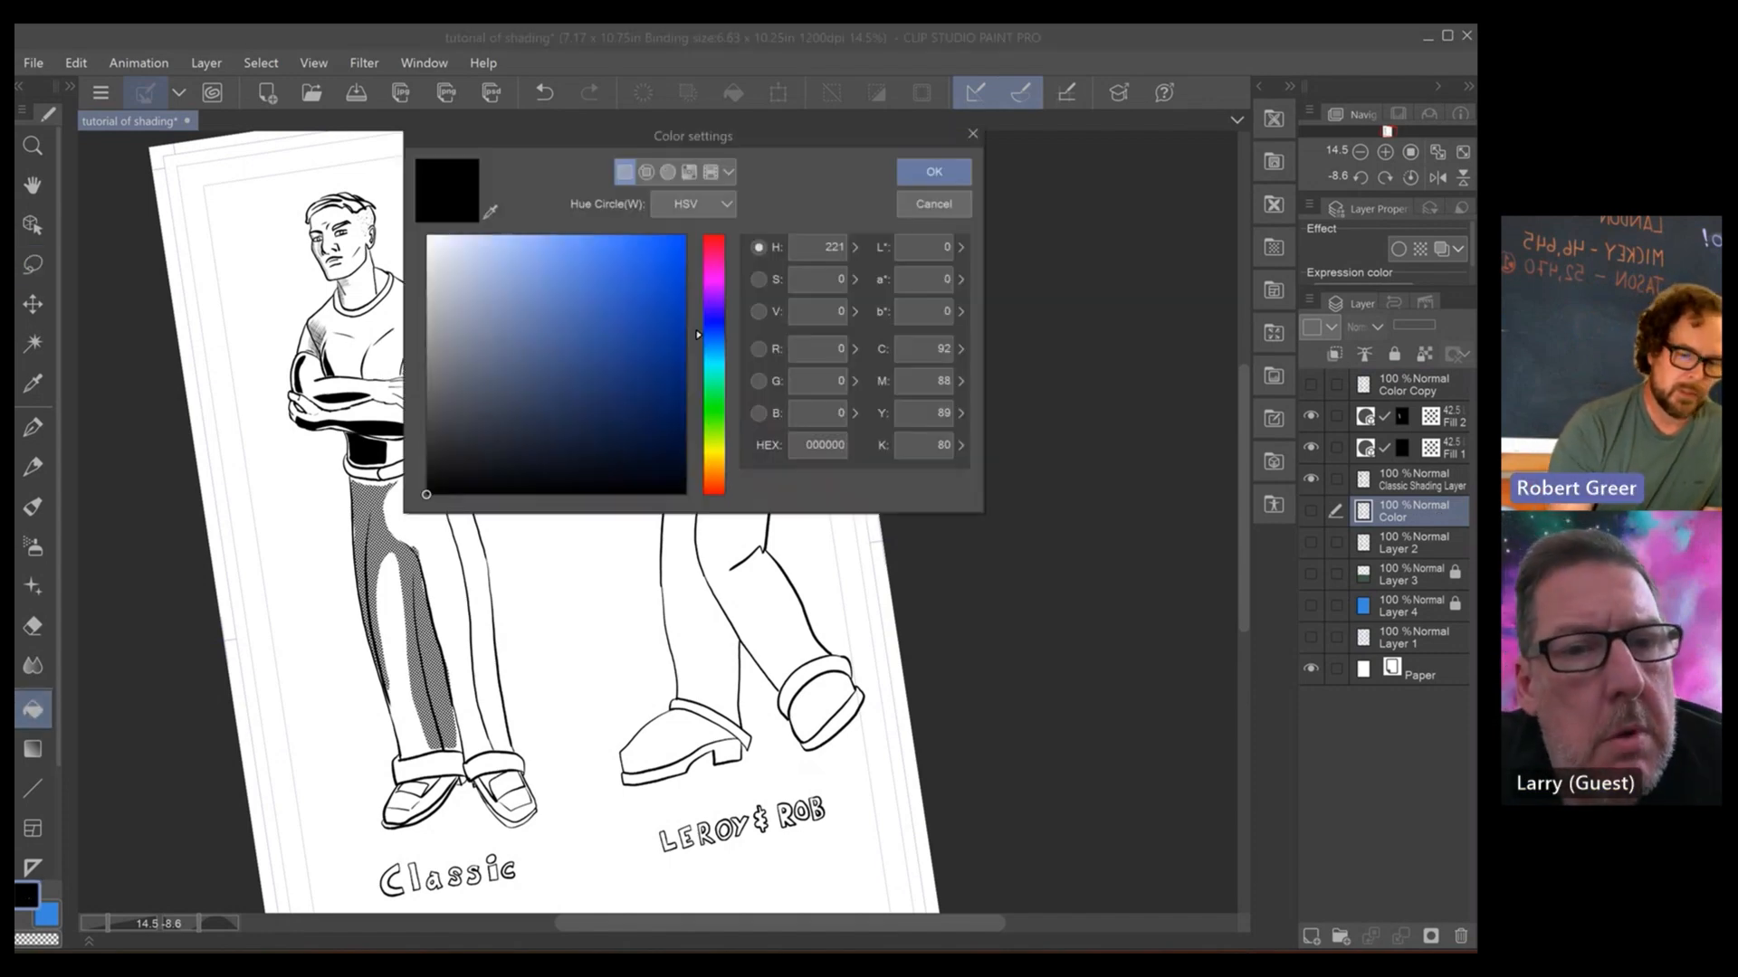
{"action": "left_click", "coordinate": [532, 421]}
{"action": "mouse_move", "coordinate": [532, 421]}
{"action": "left_mouse_down"}
{"action": "mouse_move", "coordinate": [478, 390]}
{"action": "mouse_move", "coordinate": [482, 407]}
{"action": "left_mouse_up"}
{"action": "left_click", "coordinate": [908, 169]}
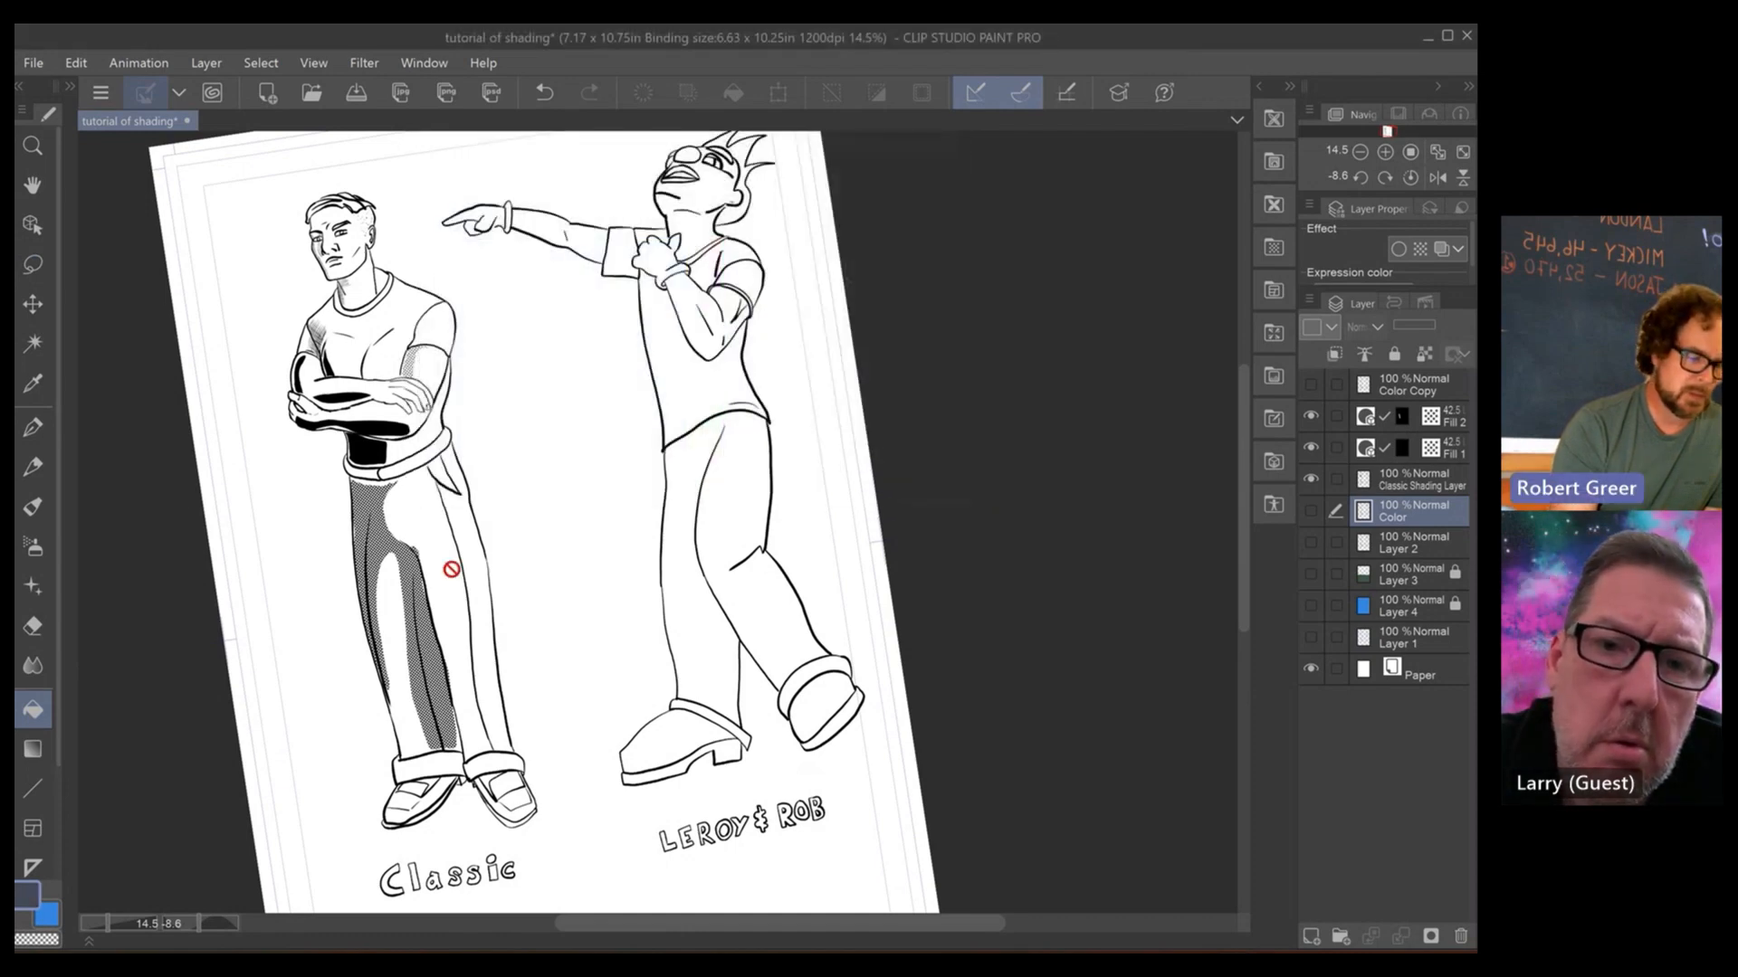
- Make the Color layer visible and keep the Fill tool active for flat colouring
{"action": "double_click", "coordinate": [1435, 517]}
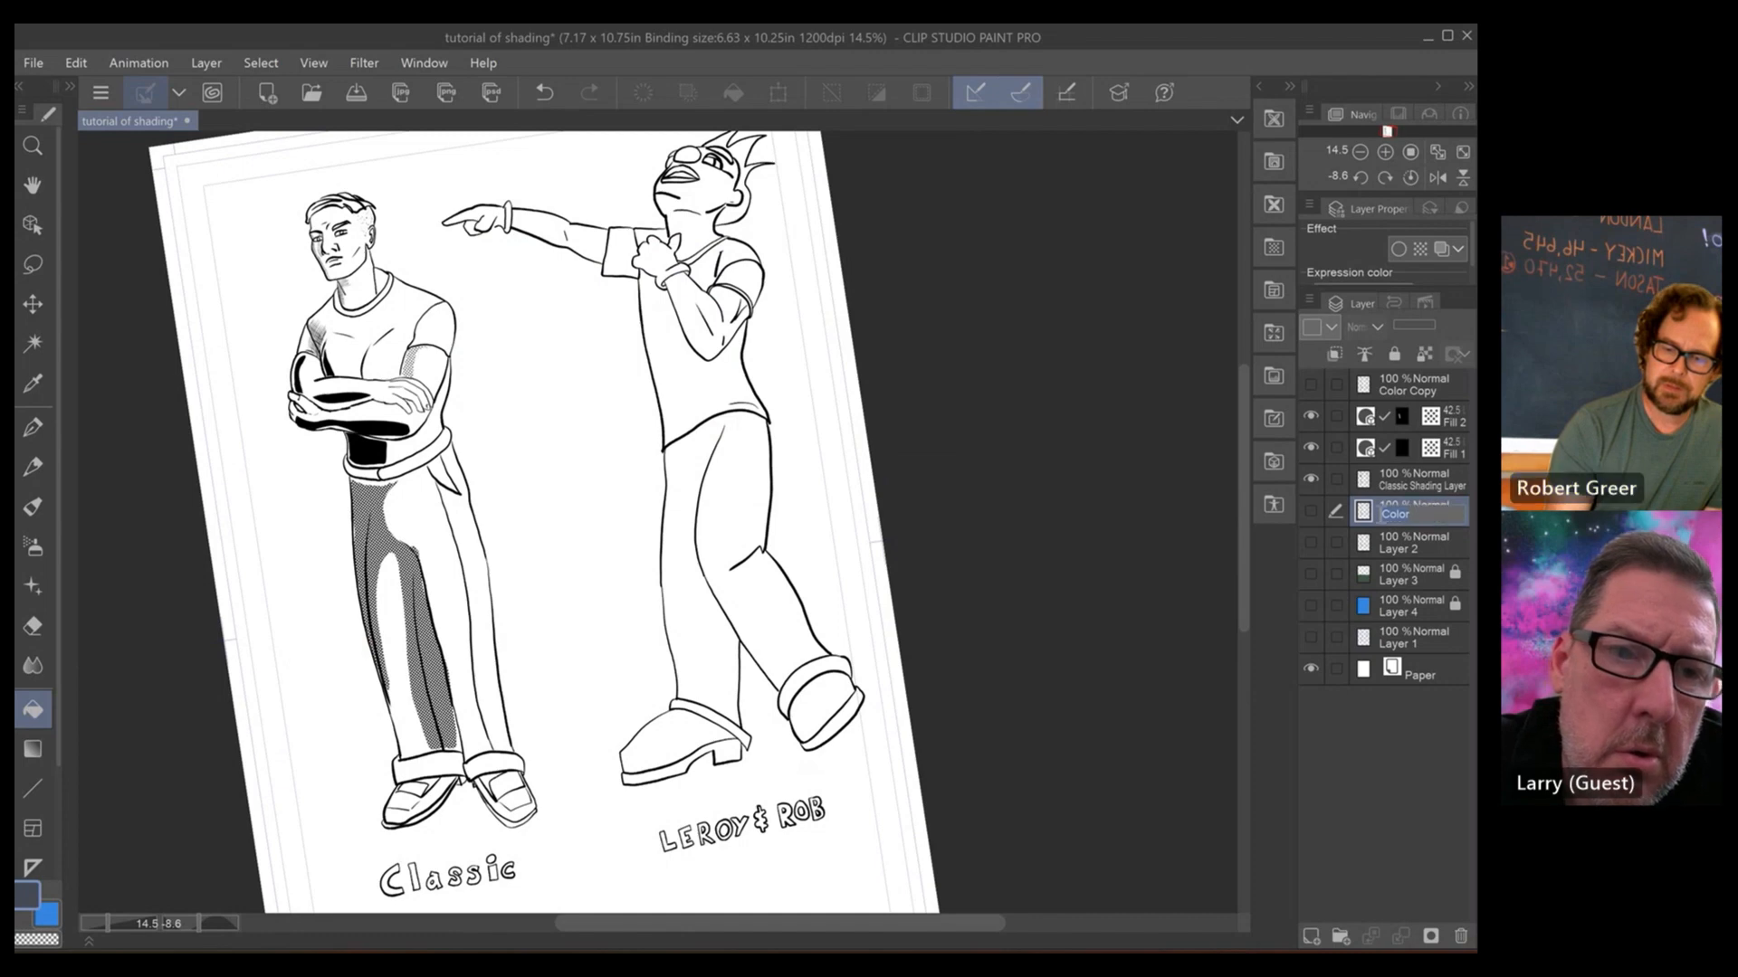
{"action": "left_click", "coordinate": [1312, 512]}
{"action": "left_click", "coordinate": [1312, 510]}
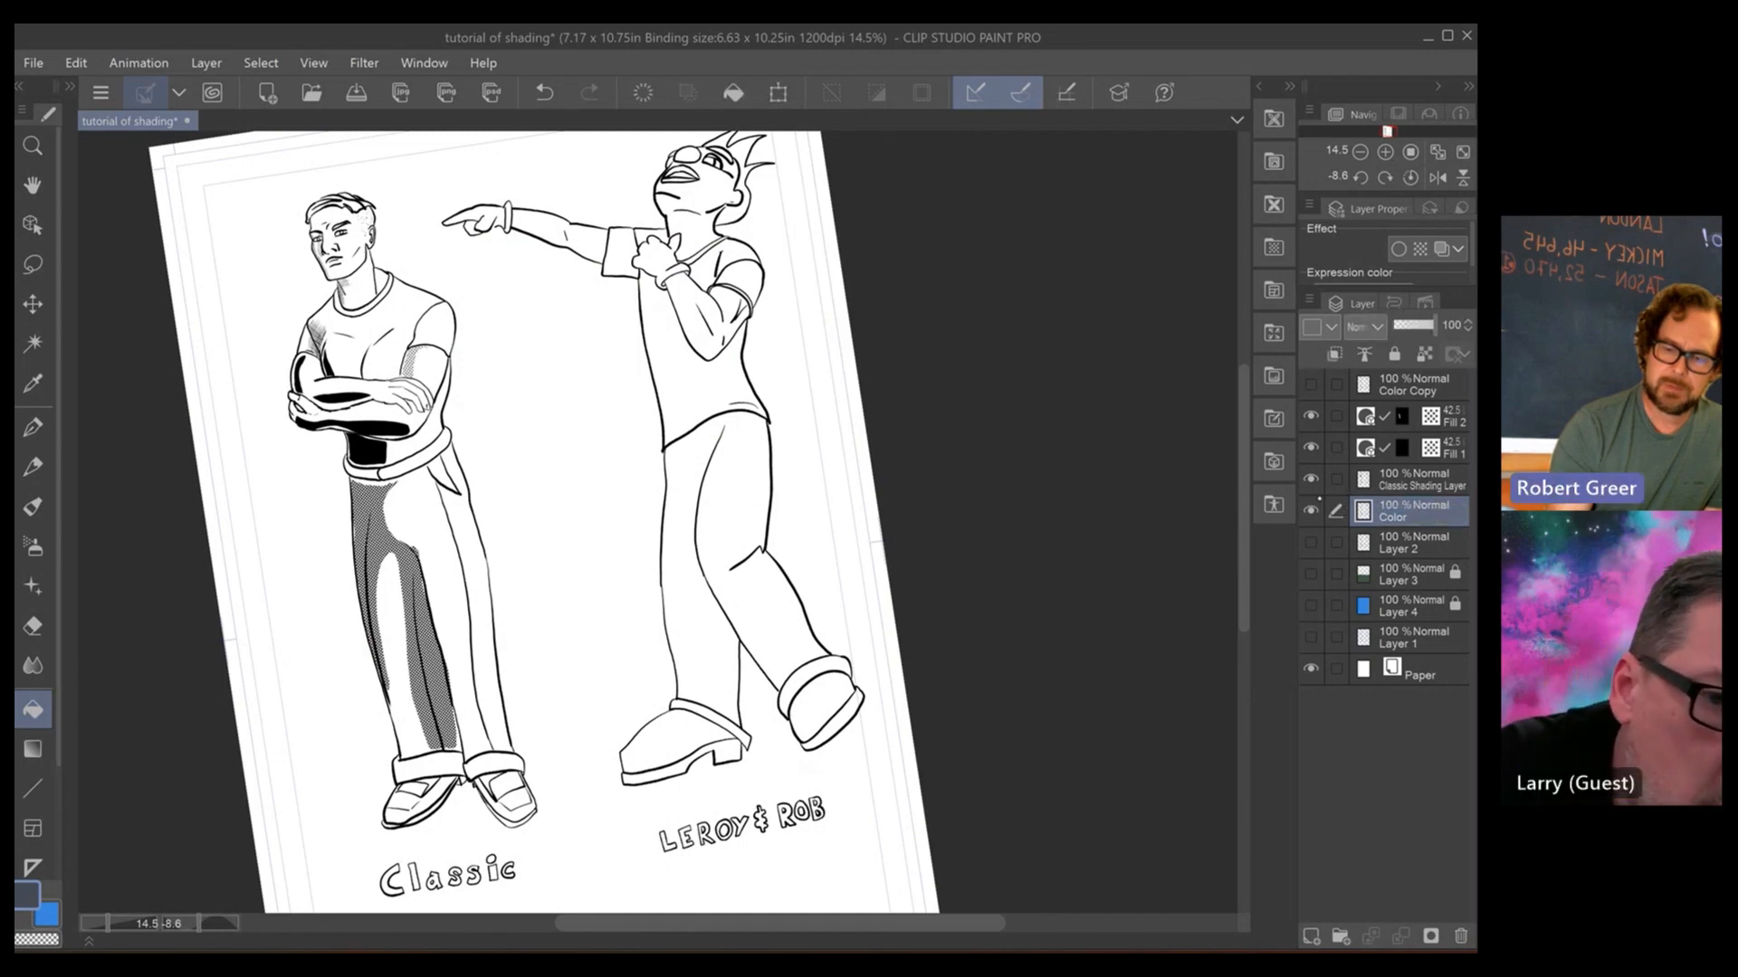
{"action": "key", "text": "e"}
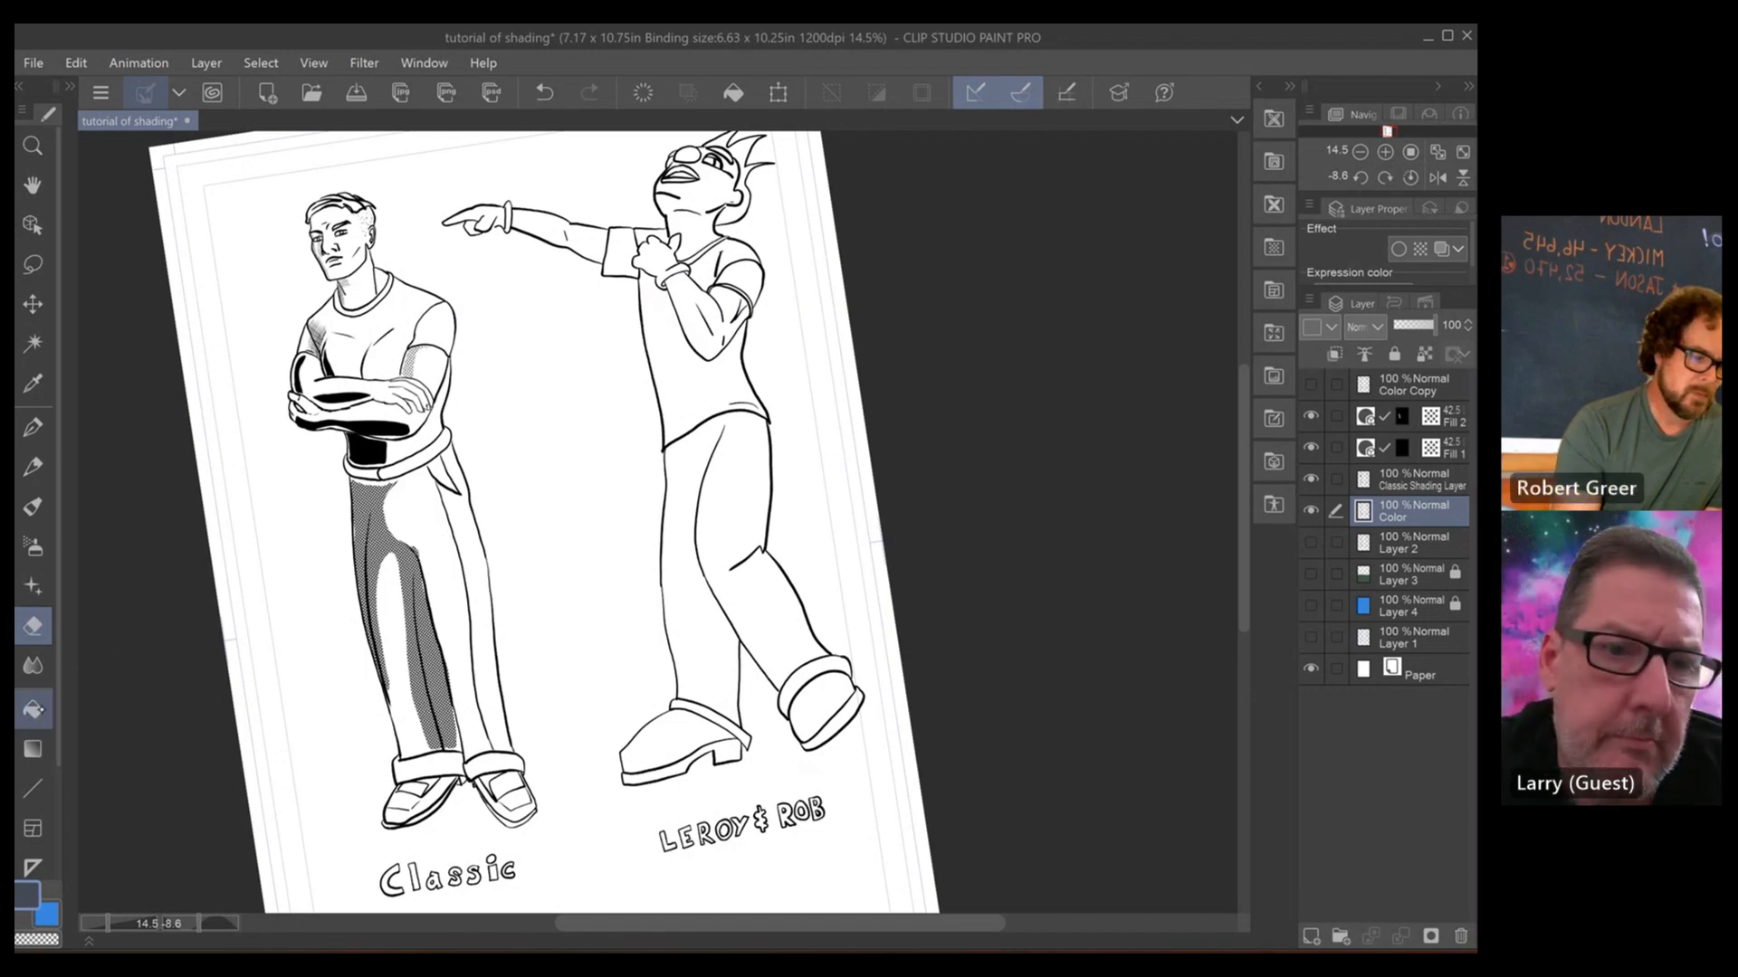
{"action": "left_click", "coordinate": [33, 710]}
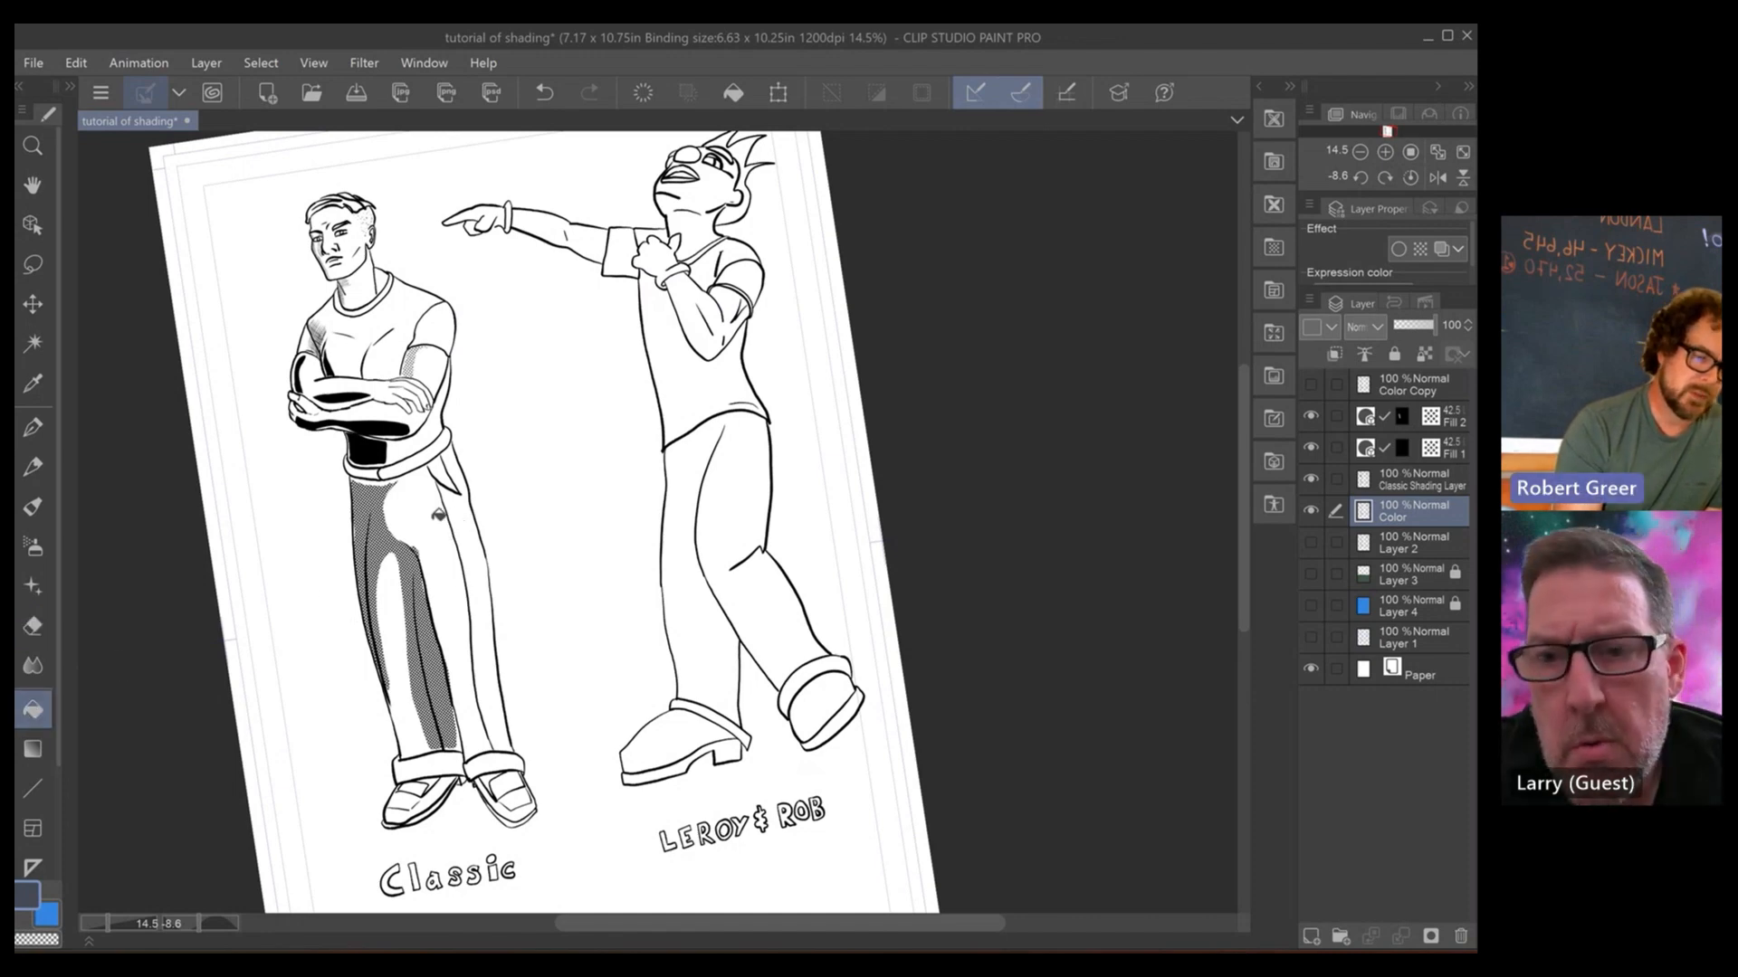
- Fill both trouser legs, the pocket area and both cuffs of the crossed-arms figure with the dark greyish blue
{"action": "left_click", "coordinate": [440, 513]}
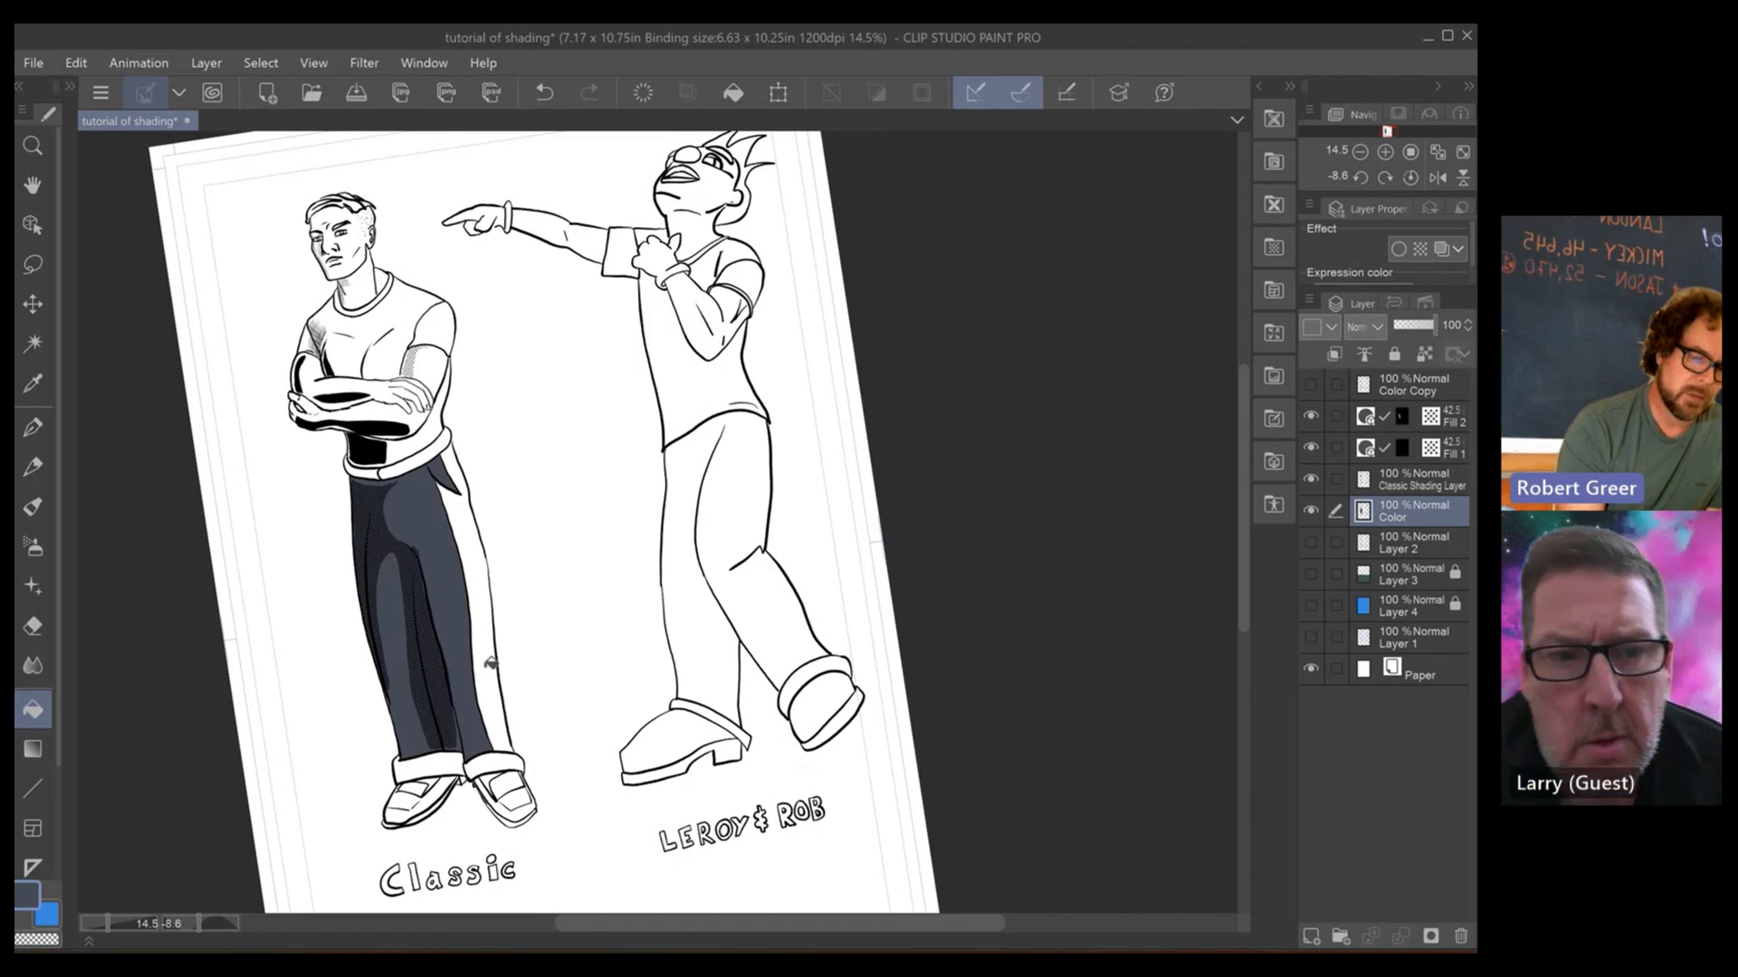
{"action": "left_click", "coordinate": [520, 744]}
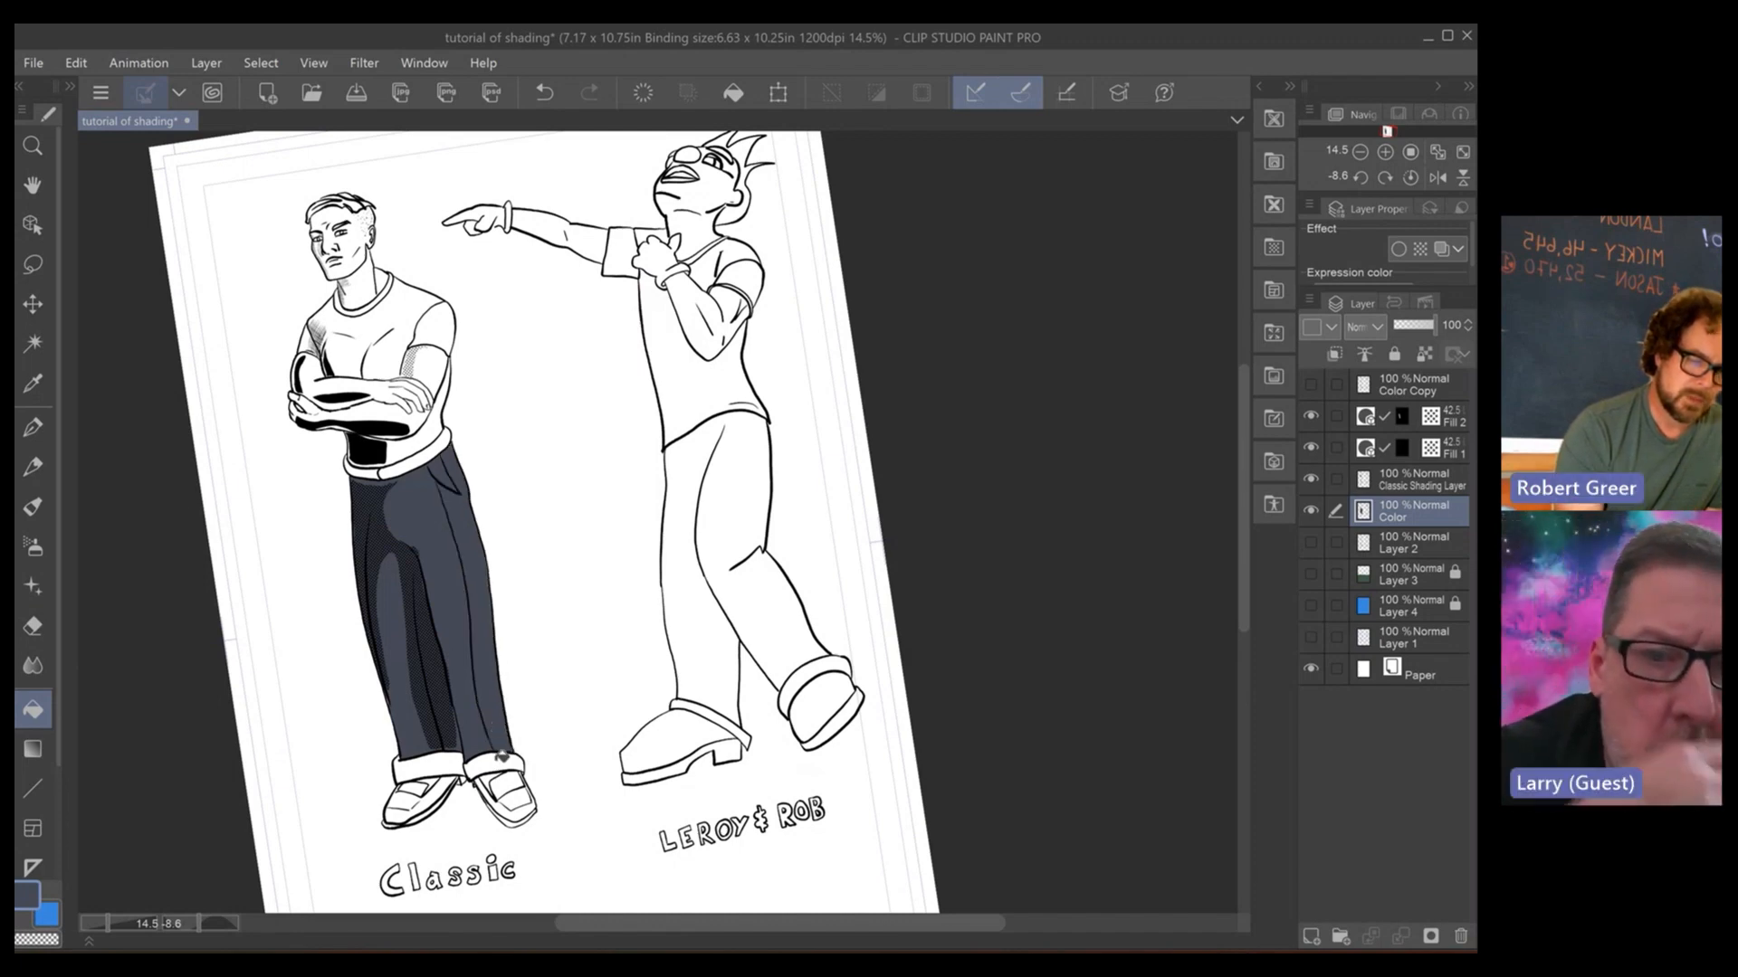
{"action": "left_click", "coordinate": [497, 761]}
{"action": "left_click", "coordinate": [432, 763]}
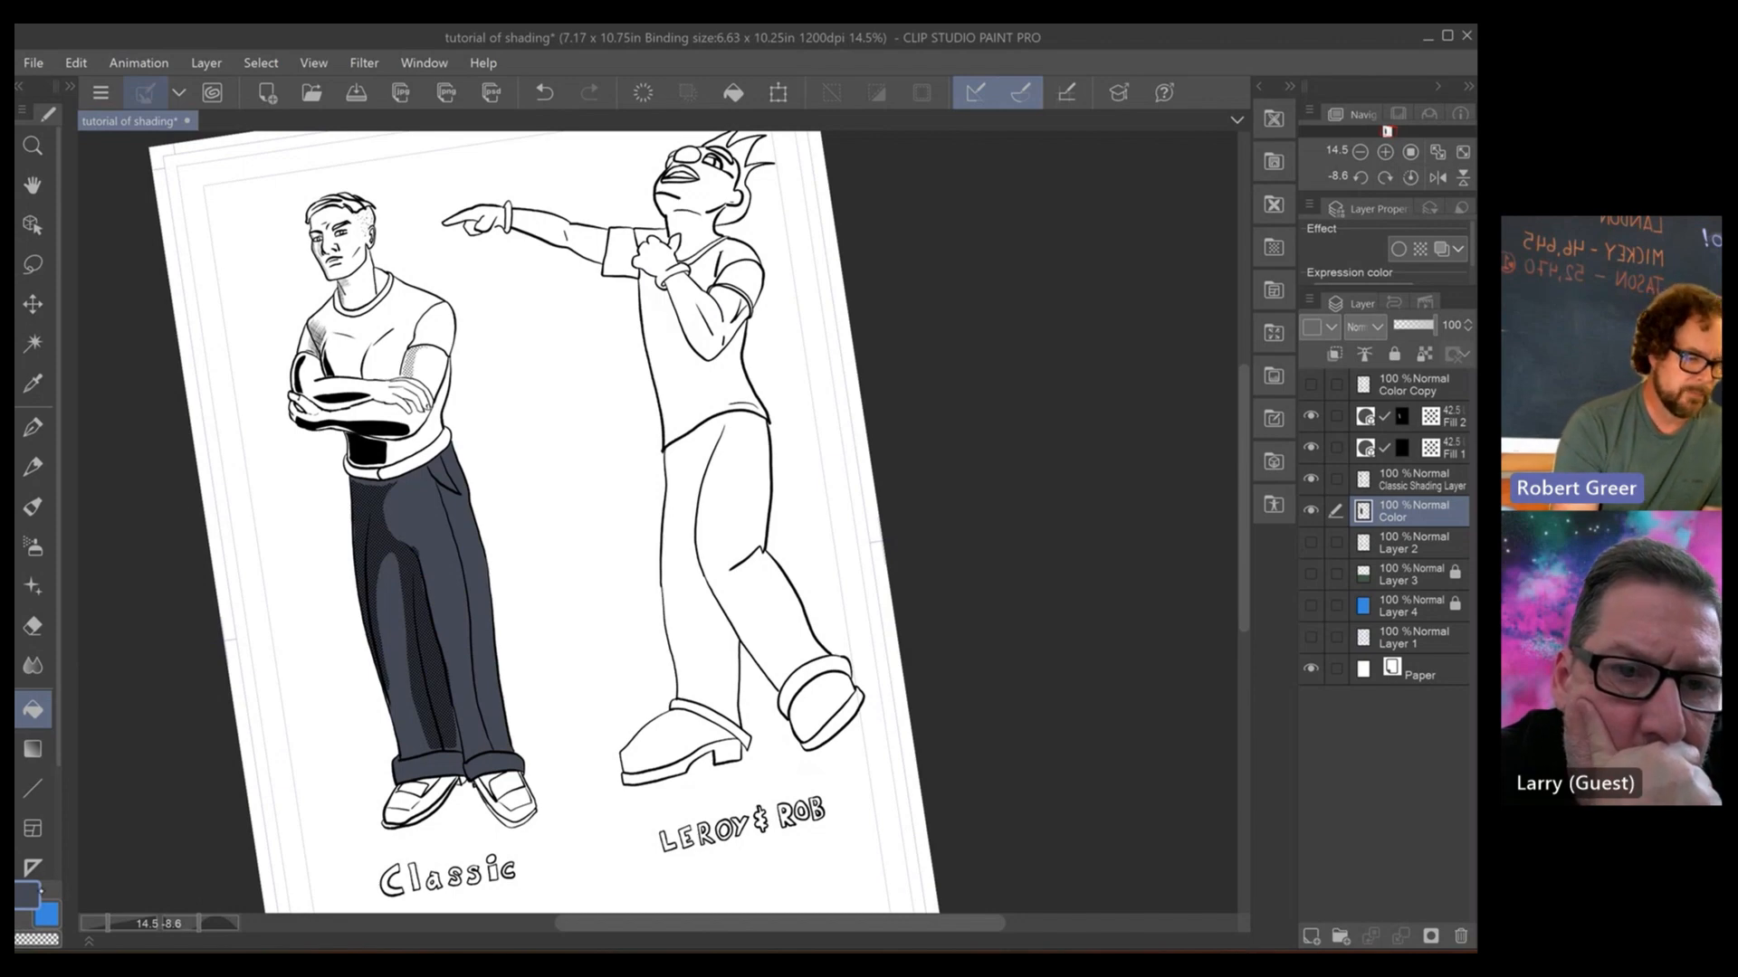
- Change the drawing colour to a deep purple with hue 257, saturation 61 and value 49
{"action": "left_click", "coordinate": [30, 896]}
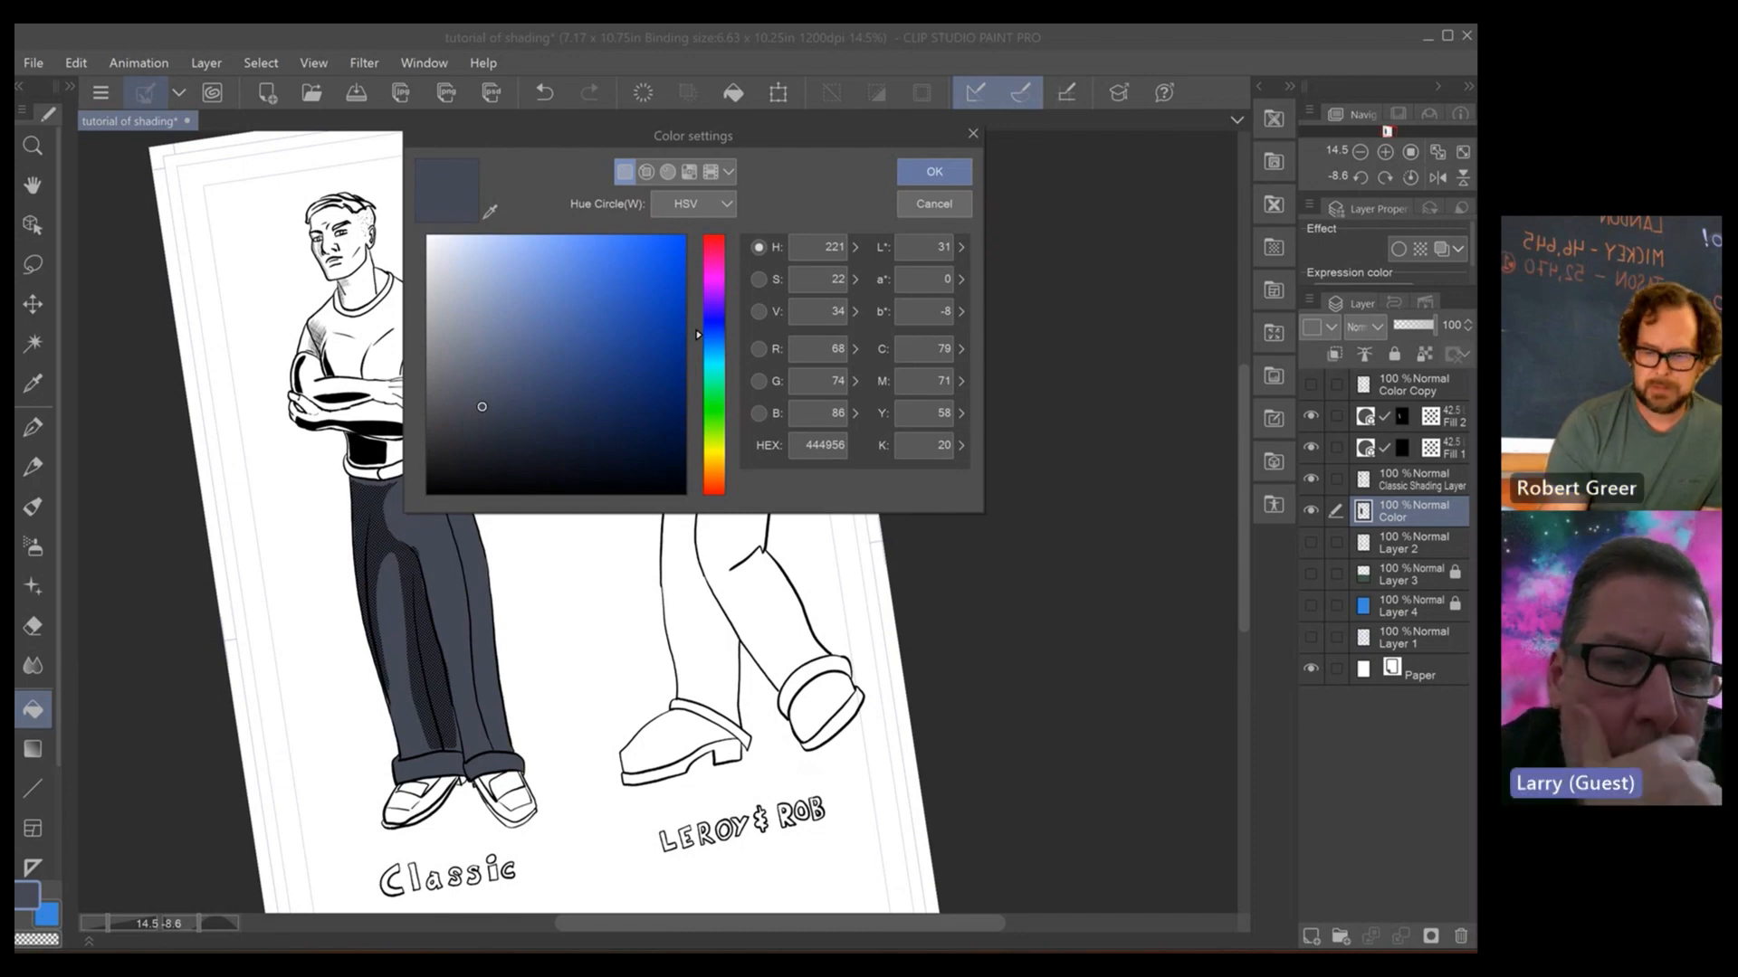
{"action": "left_click", "coordinate": [712, 286]}
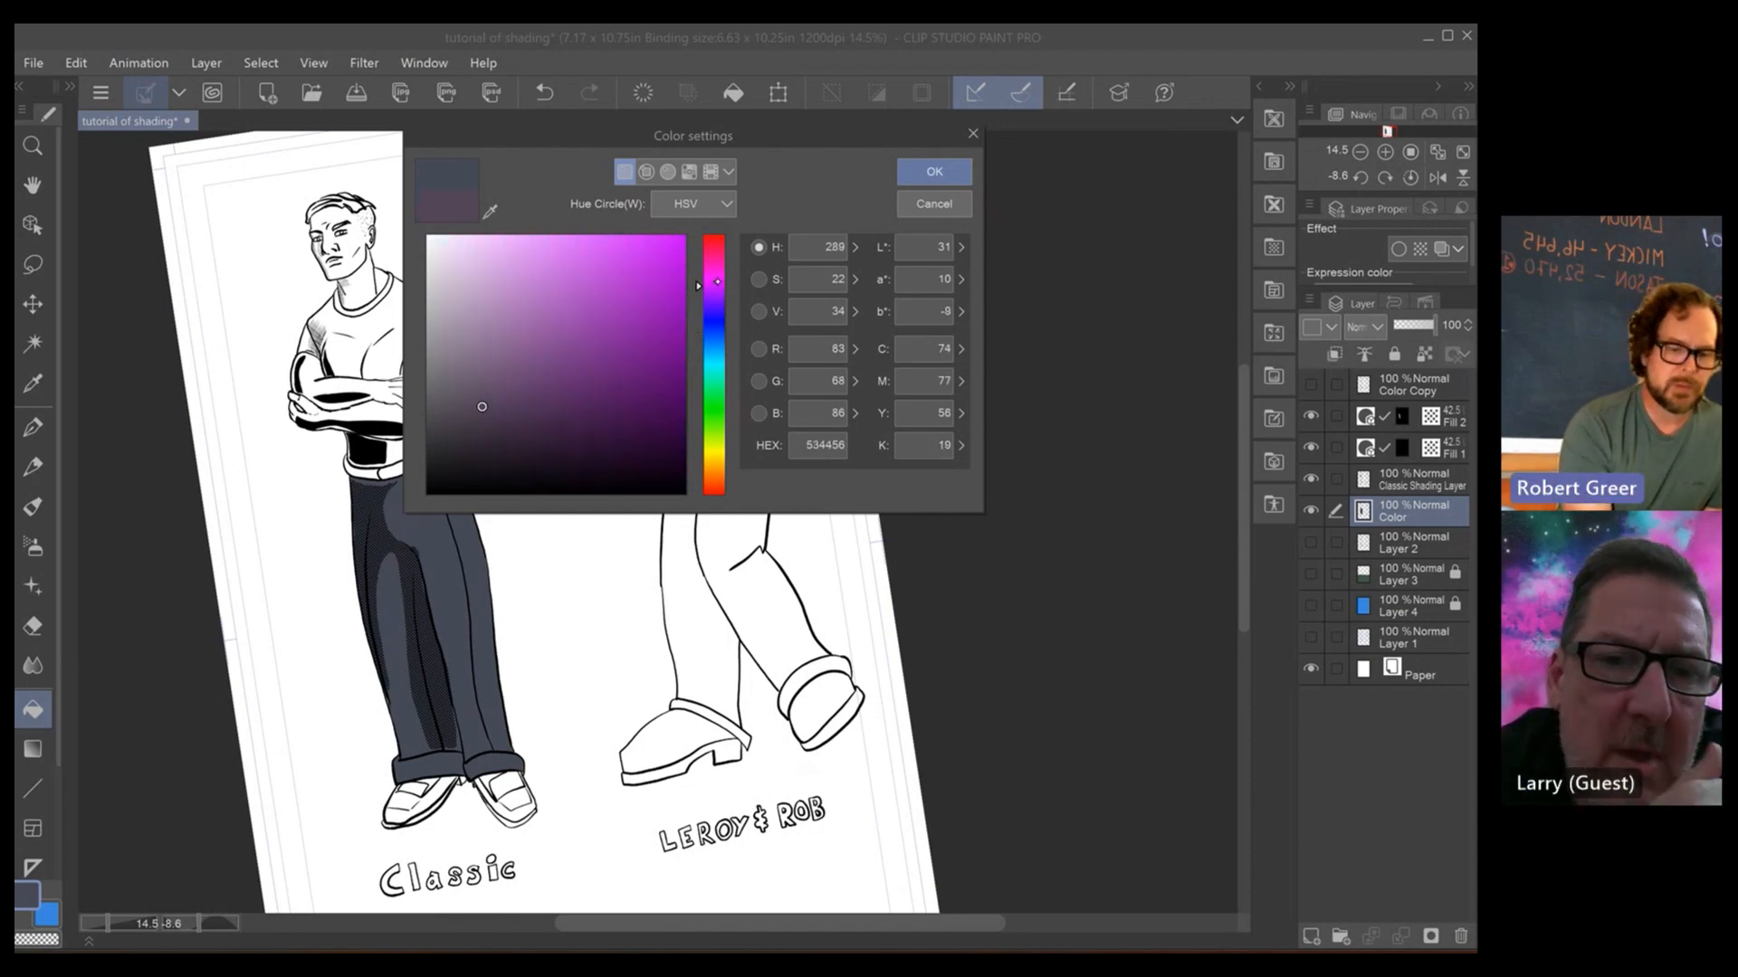
{"action": "left_click", "coordinate": [550, 342]}
{"action": "left_click", "coordinate": [540, 338]}
{"action": "left_click", "coordinate": [540, 335]}
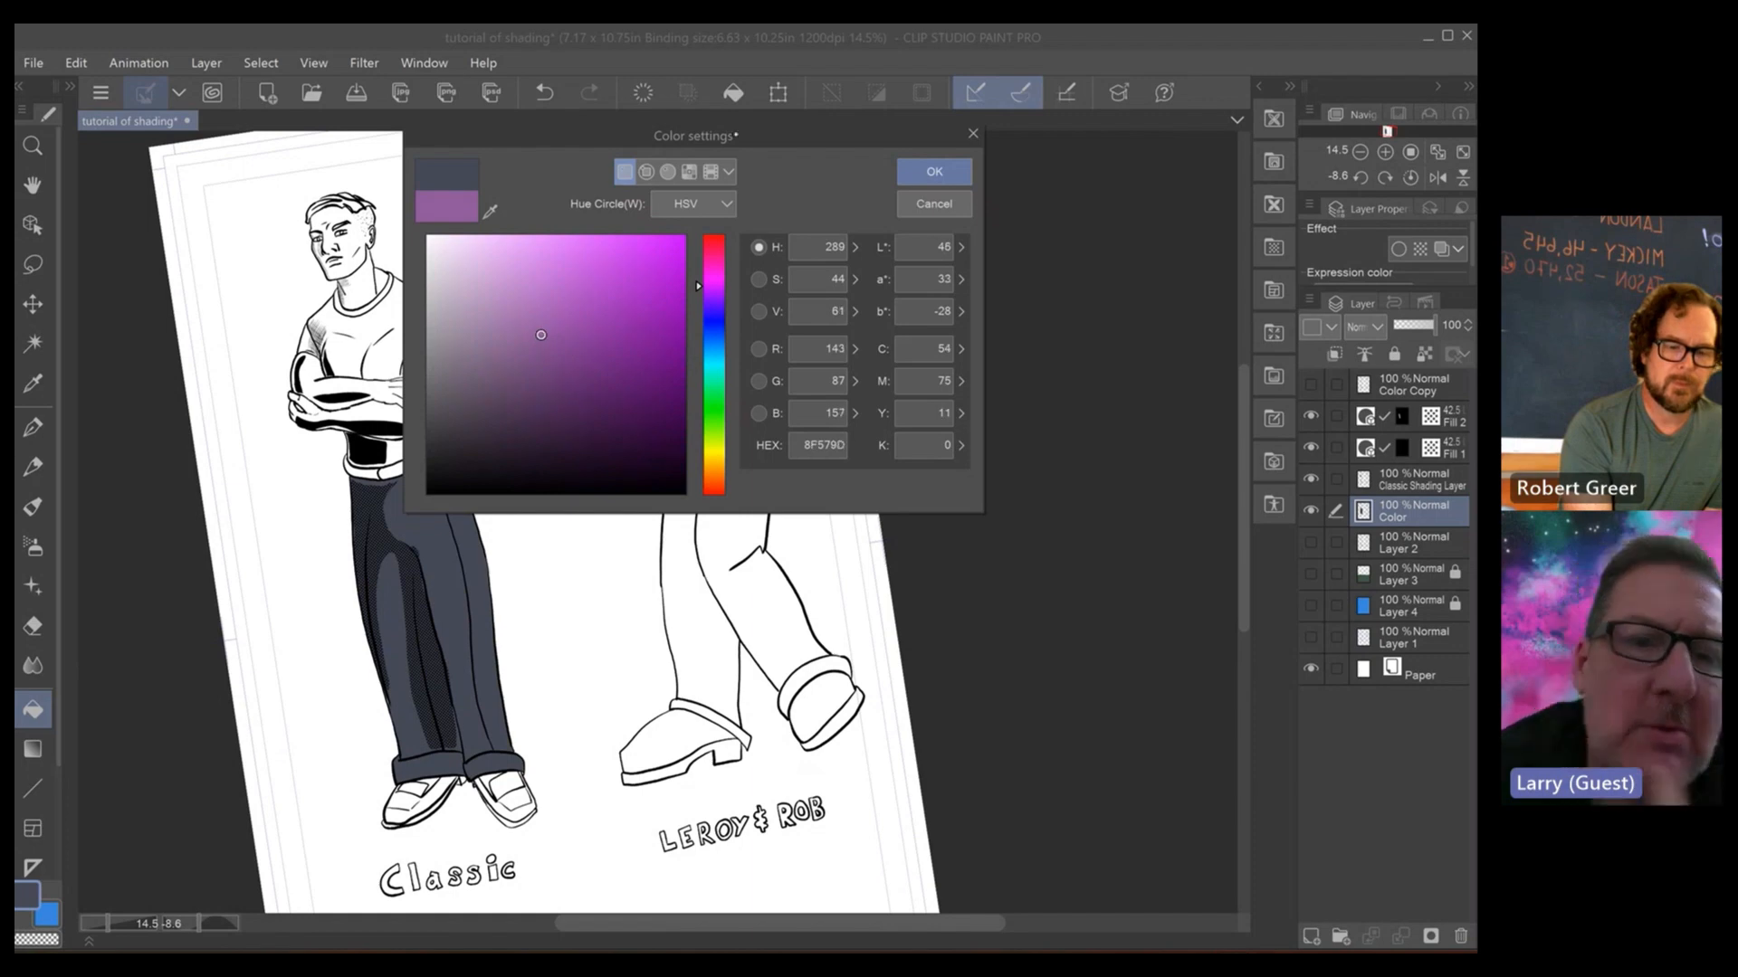
{"action": "mouse_move", "coordinate": [541, 335]}
{"action": "left_mouse_down"}
{"action": "mouse_move", "coordinate": [543, 291]}
{"action": "mouse_move", "coordinate": [562, 291]}
{"action": "mouse_move", "coordinate": [561, 338]}
{"action": "mouse_move", "coordinate": [575, 341]}
{"action": "mouse_move", "coordinate": [578, 287]}
{"action": "mouse_move", "coordinate": [580, 306]}
{"action": "left_mouse_up"}
{"action": "left_click", "coordinate": [713, 308]}
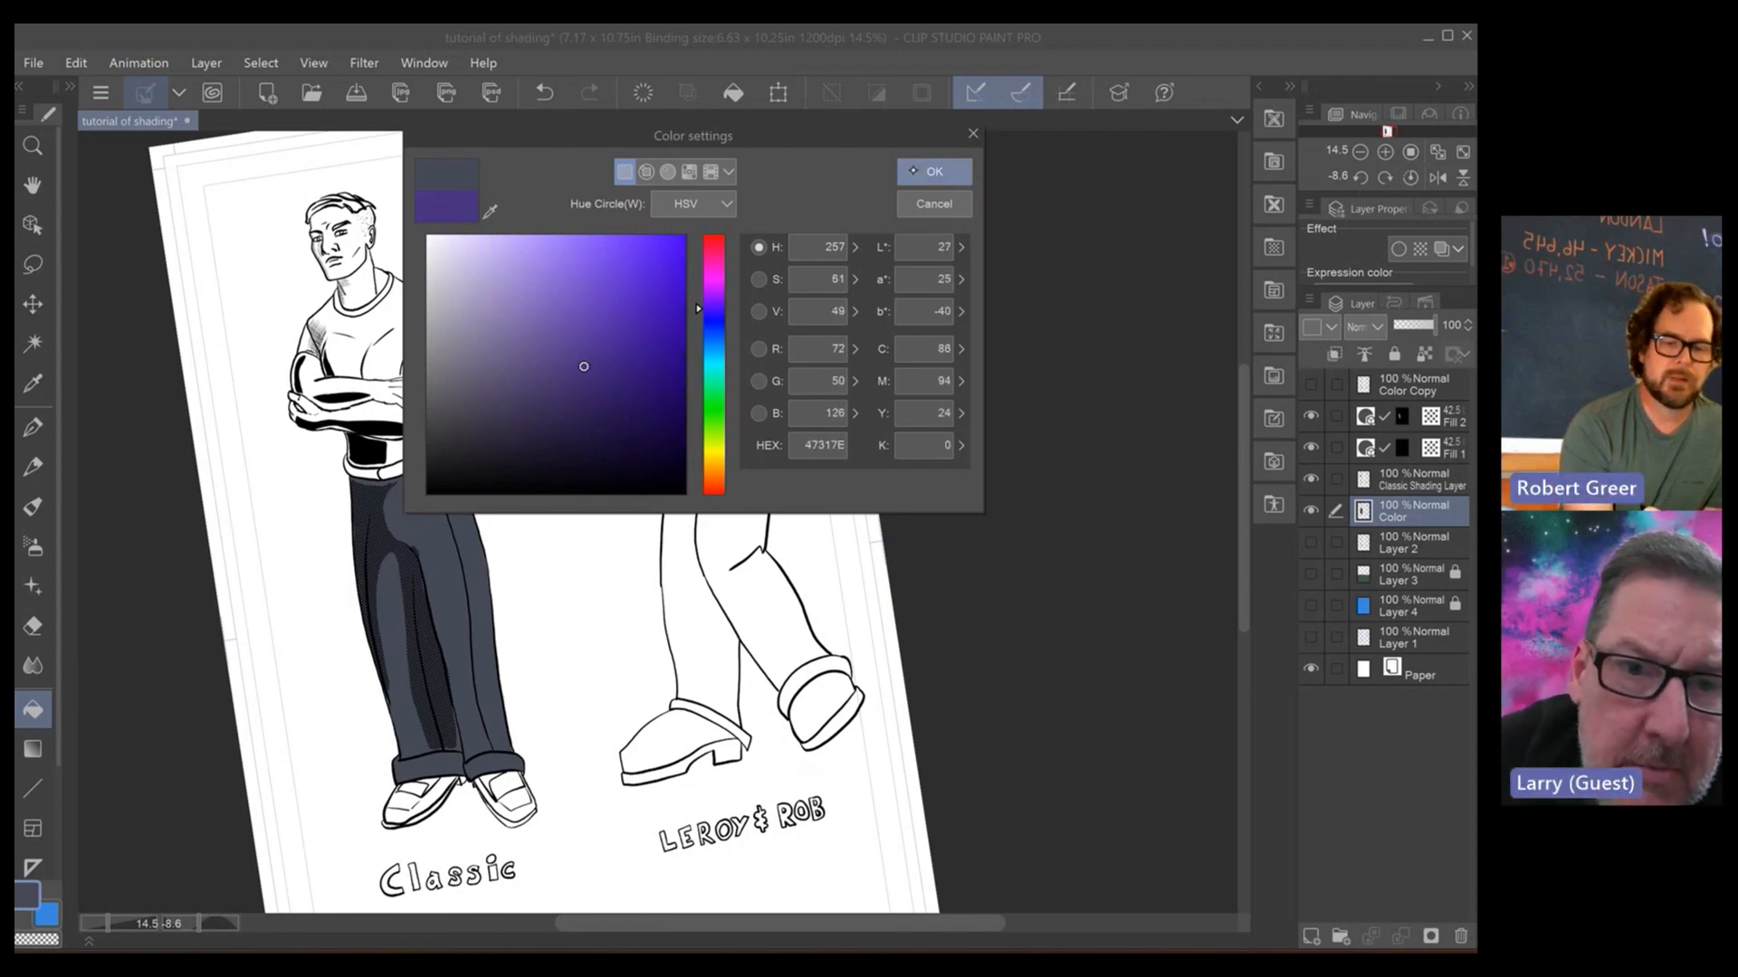
{"action": "left_click", "coordinate": [934, 171]}
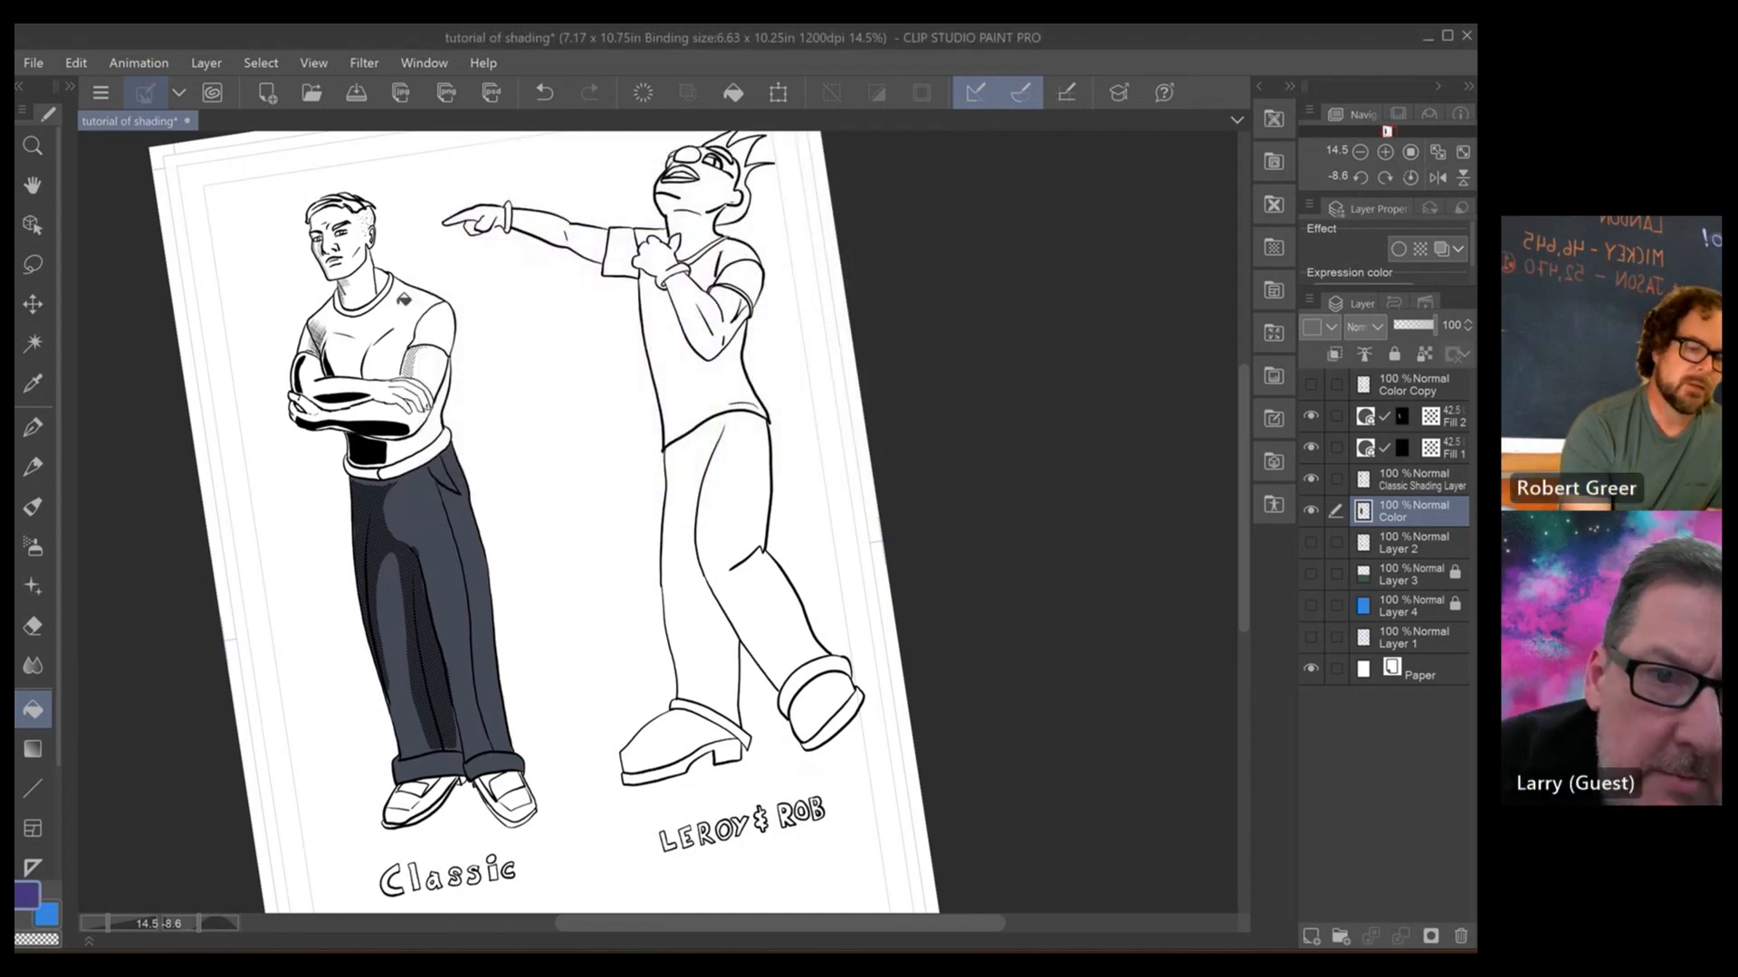
- Try to fill the crossed-arms figure's shirt body with the purple, and undo that fill
{"action": "left_click", "coordinate": [380, 312]}
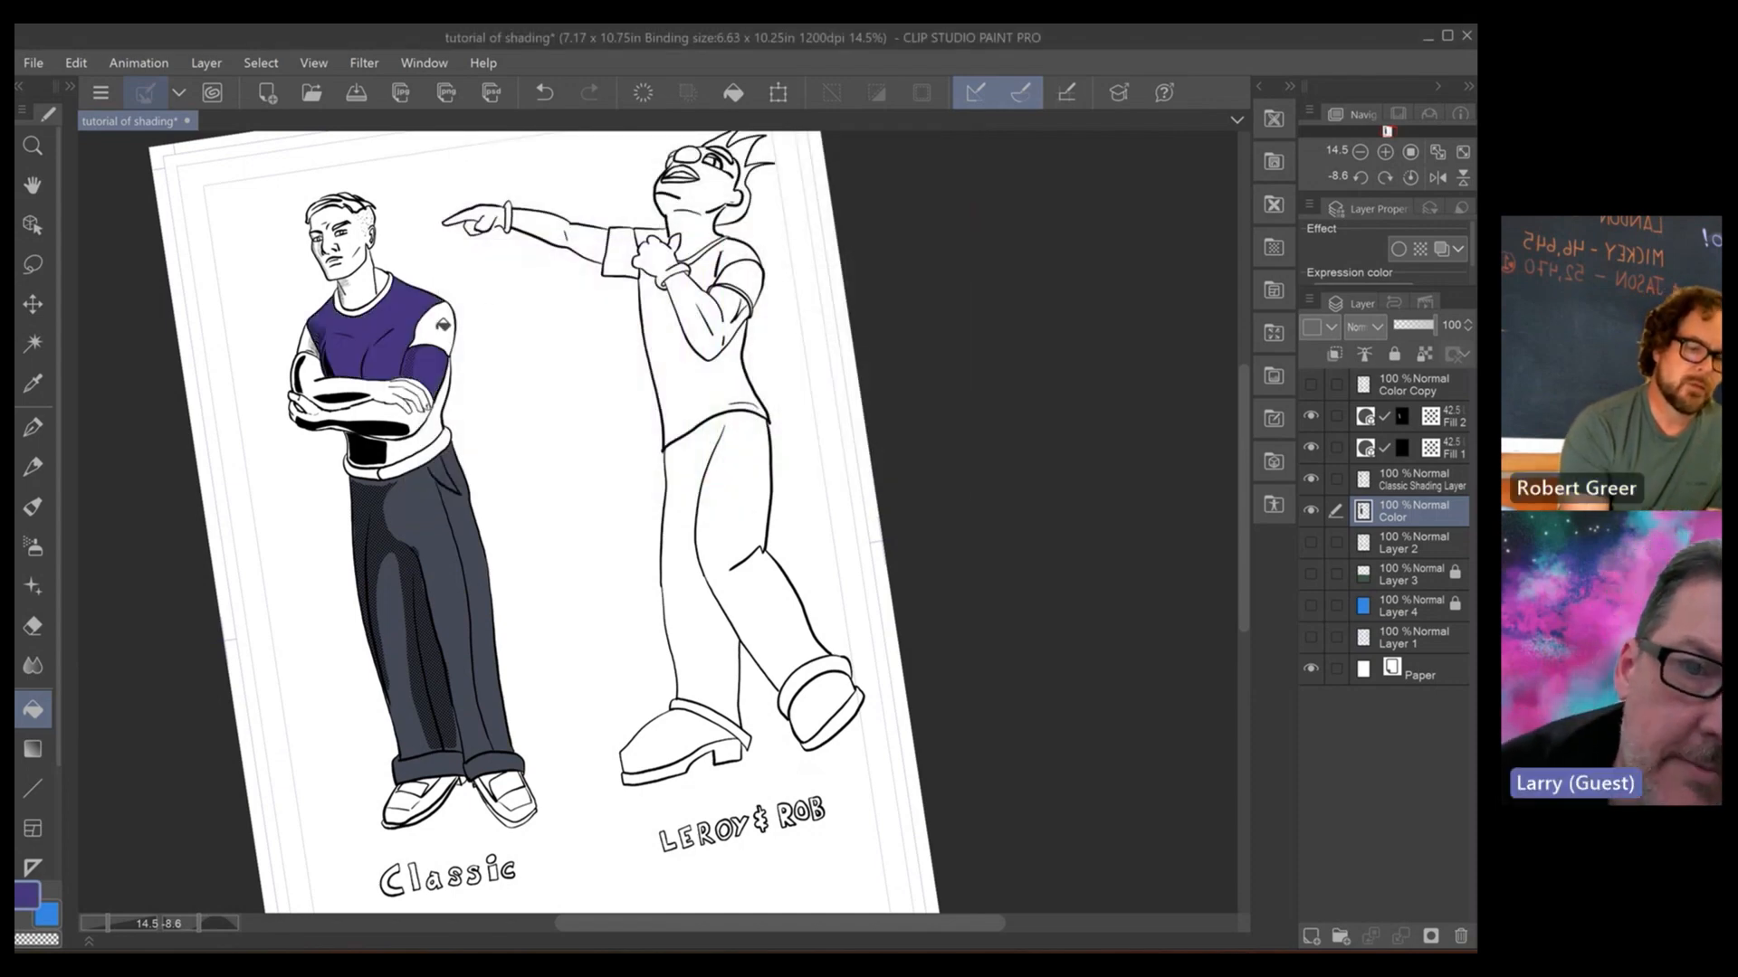
{"action": "scroll", "coordinate": [403, 348], "scroll_direction": "up", "scroll_amount": 5}
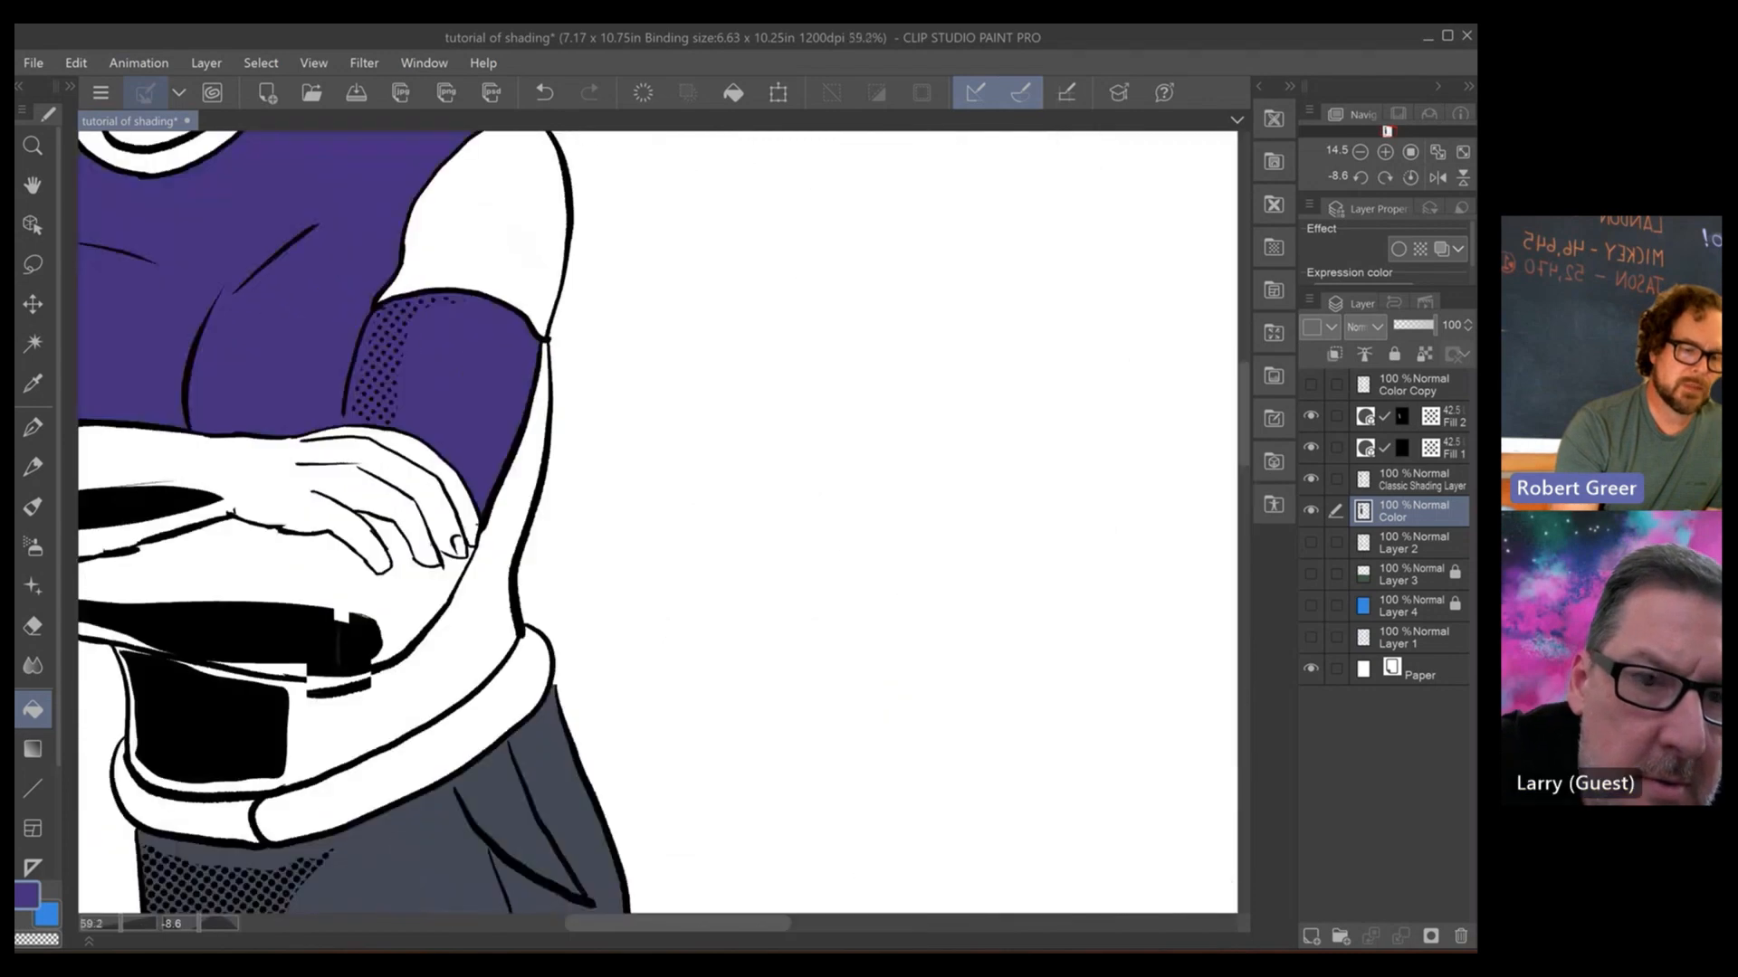
{"action": "scroll", "coordinate": [405, 290], "scroll_direction": "up", "scroll_amount": 3}
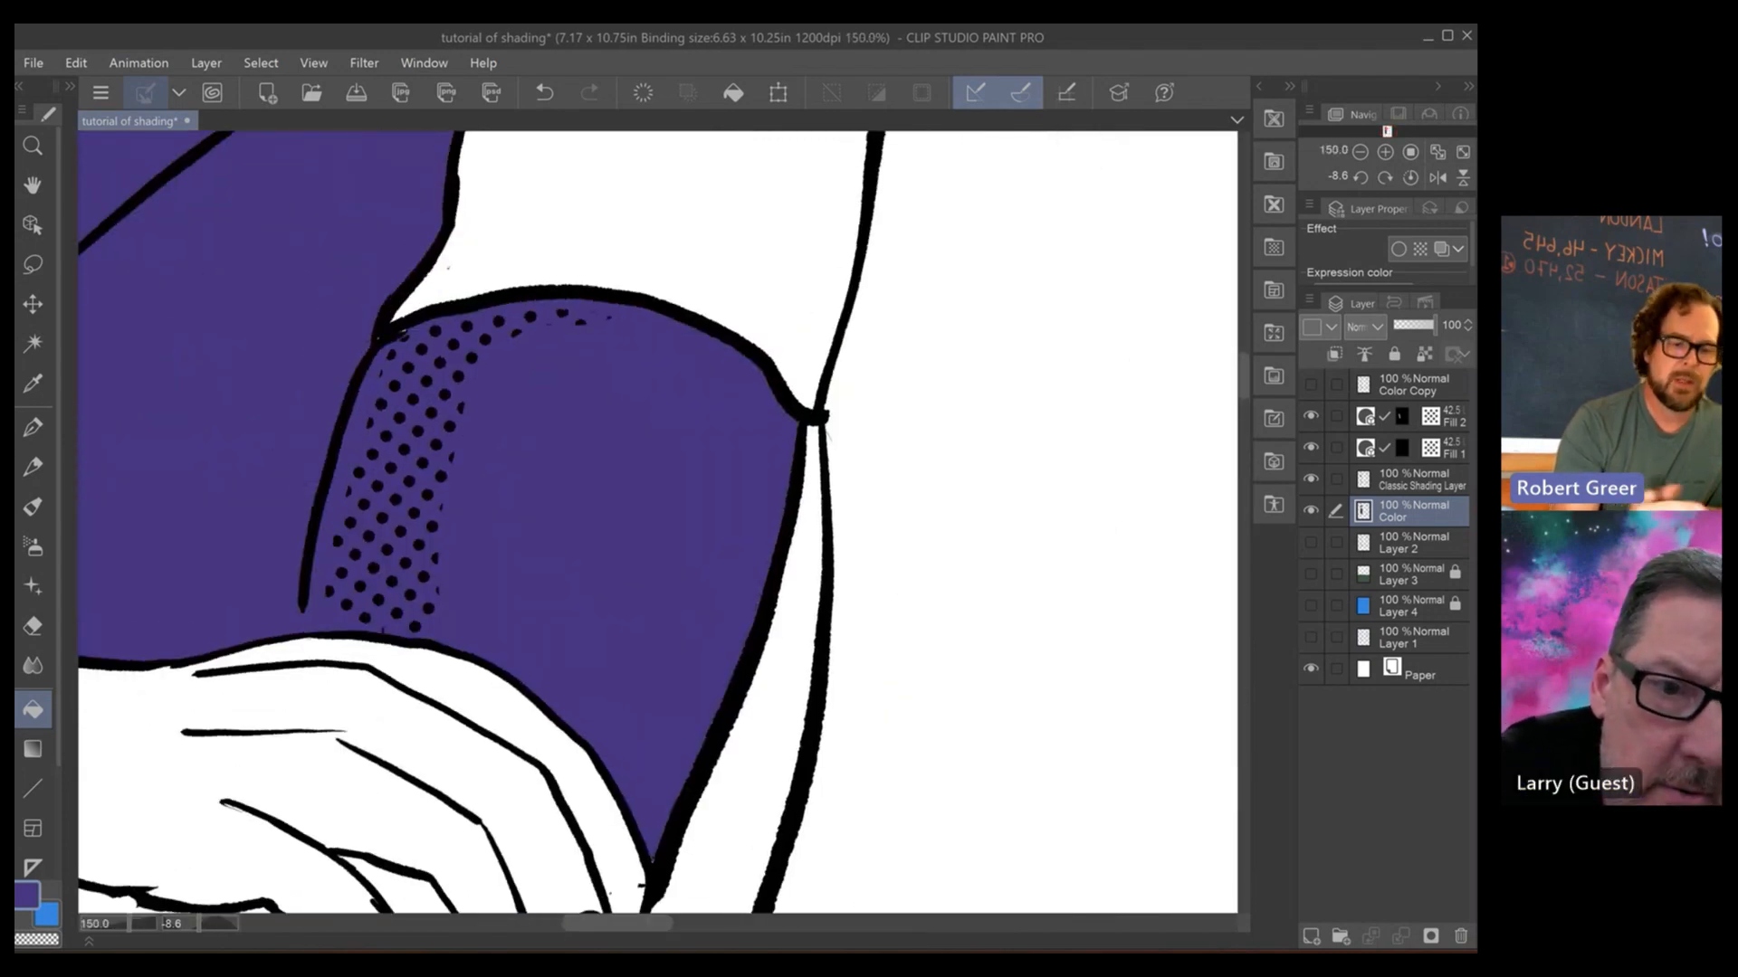
{"action": "left_click", "coordinate": [544, 92]}
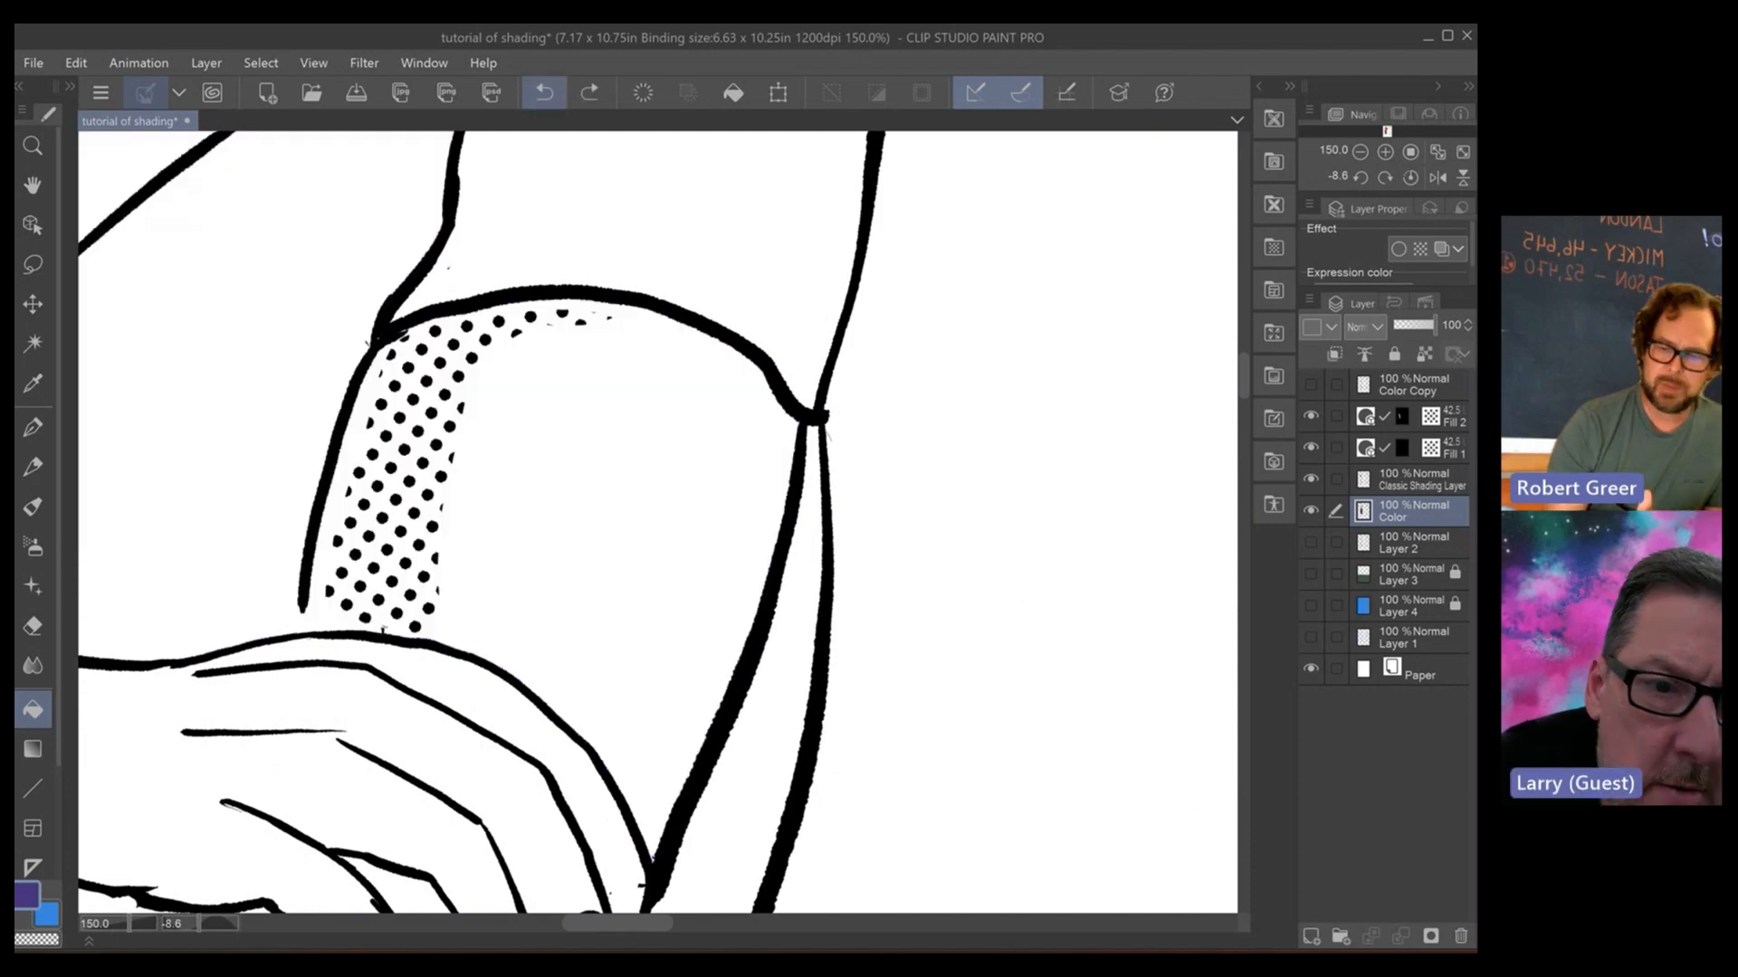
- Set the sub colour to black and use the Pen tool to extend the right-hand upper arm's inner contour down to the hand
{"action": "key", "text": "p"}
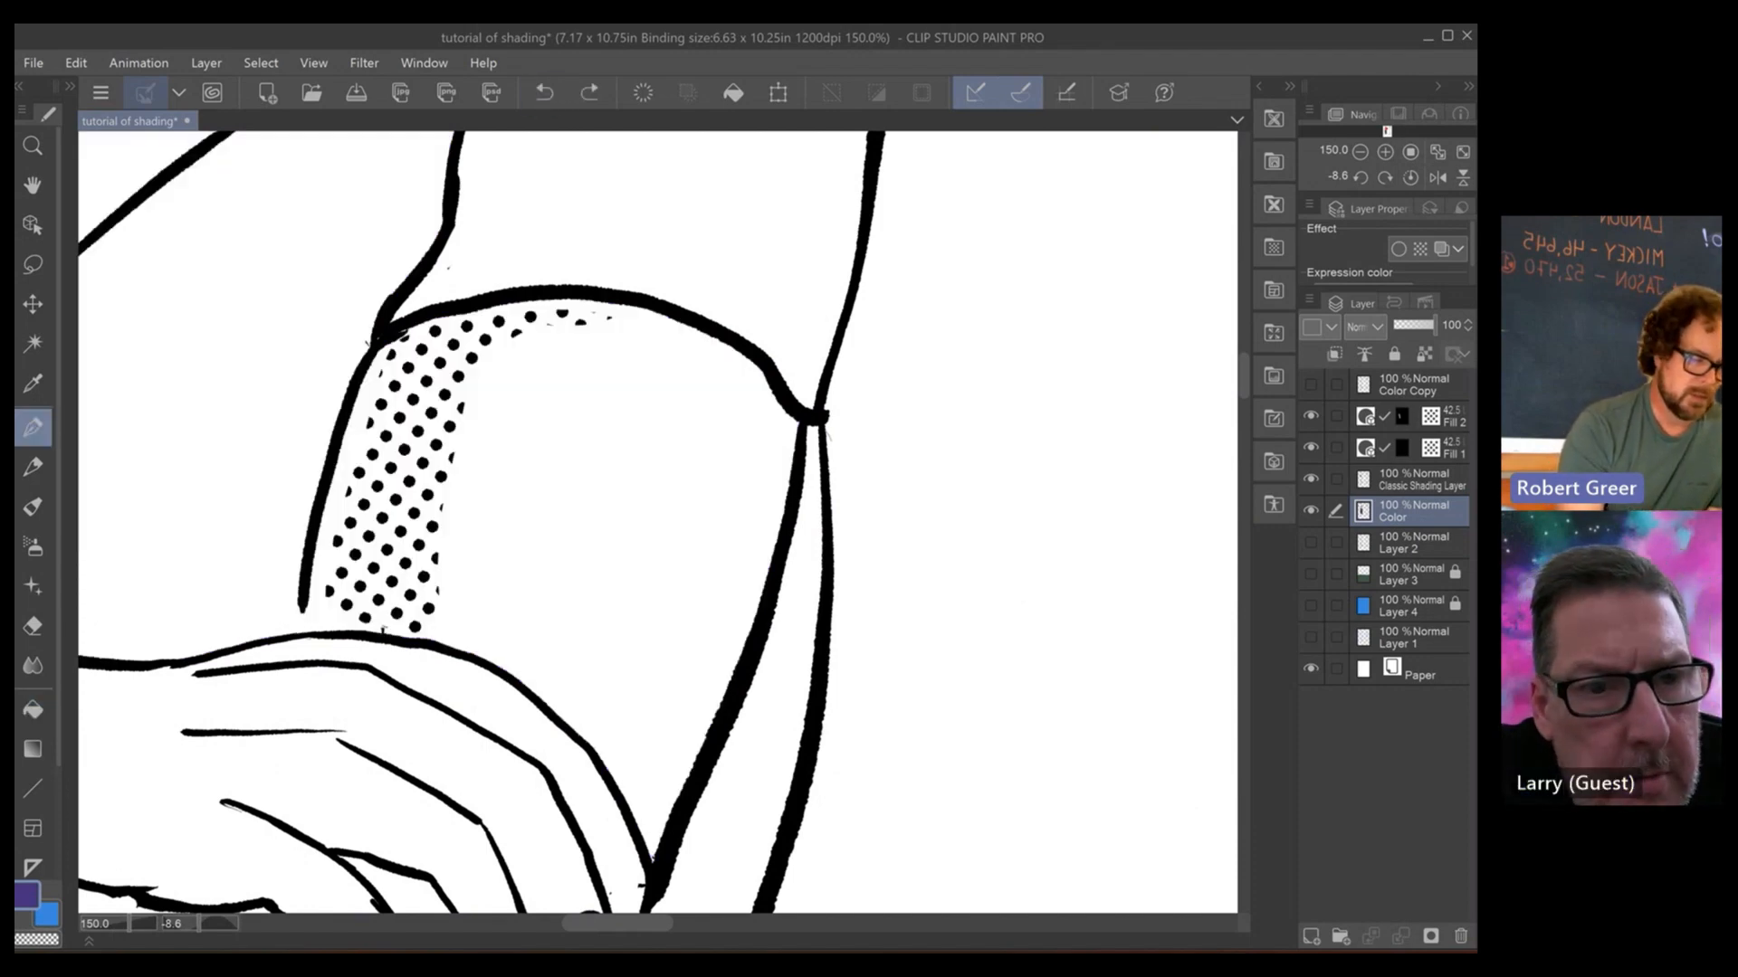
{"action": "double_click", "coordinate": [46, 914]}
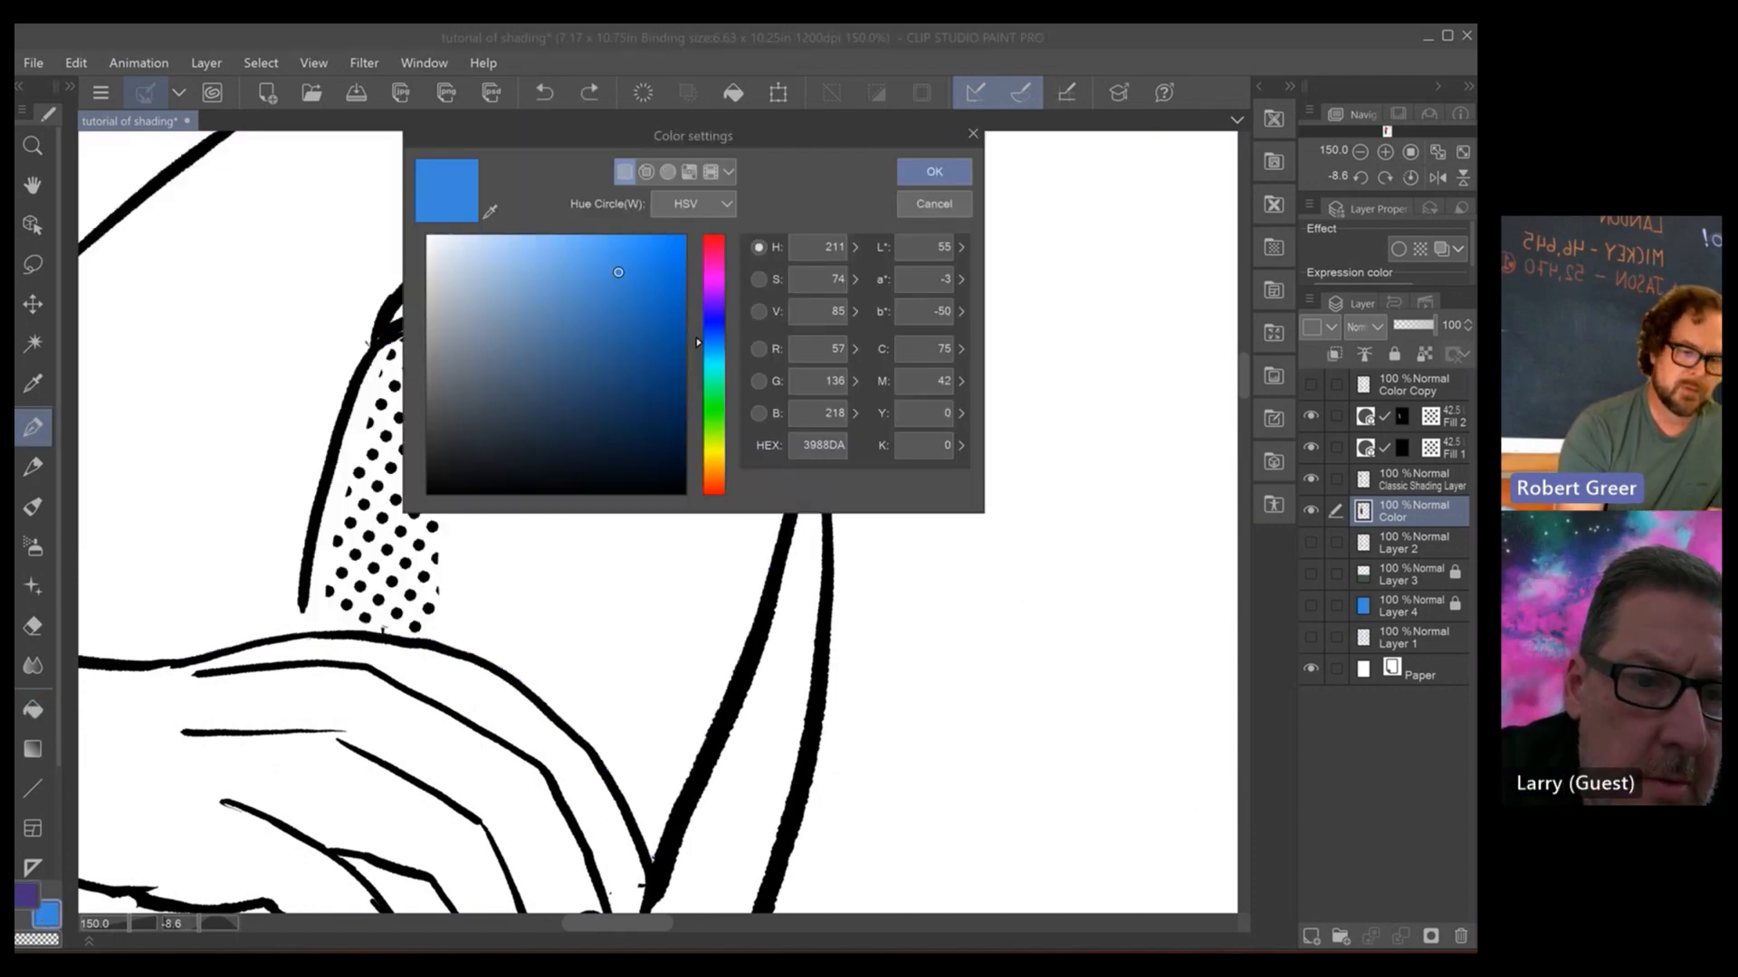
{"action": "left_click", "coordinate": [430, 491]}
{"action": "left_click", "coordinate": [934, 172]}
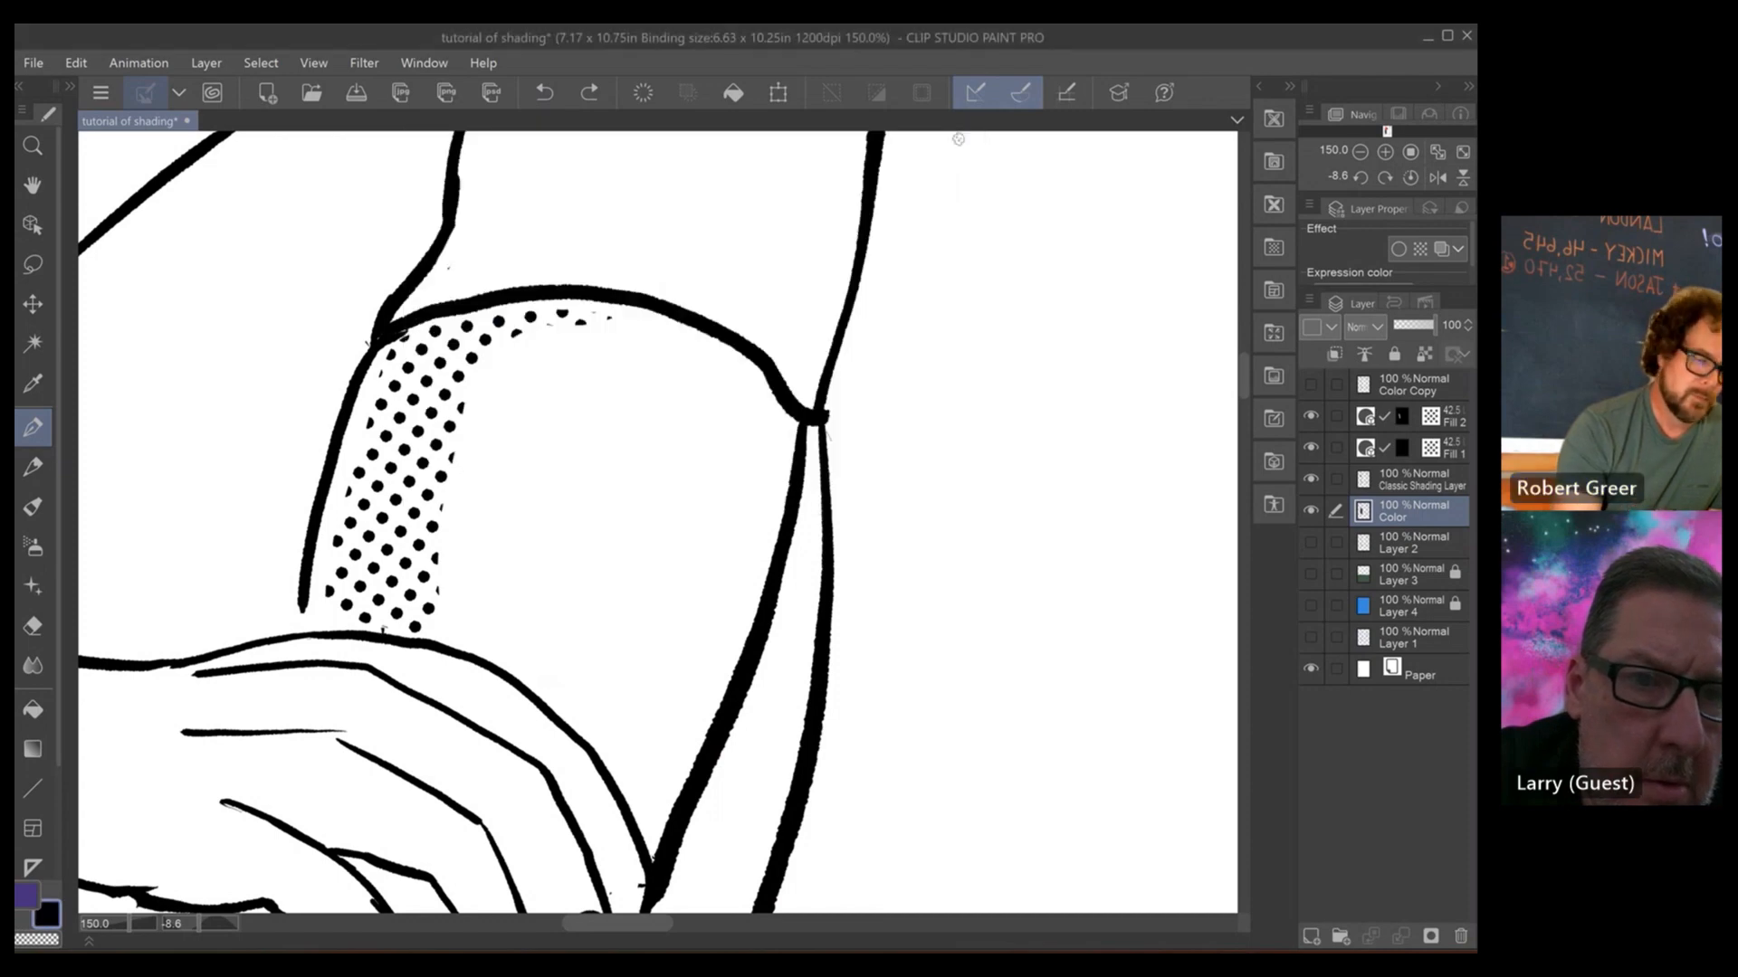
{"action": "mouse_move", "coordinate": [302, 600]}
{"action": "left_mouse_down"}
{"action": "mouse_move", "coordinate": [303, 632]}
{"action": "mouse_move", "coordinate": [303, 611]}
{"action": "left_mouse_up"}
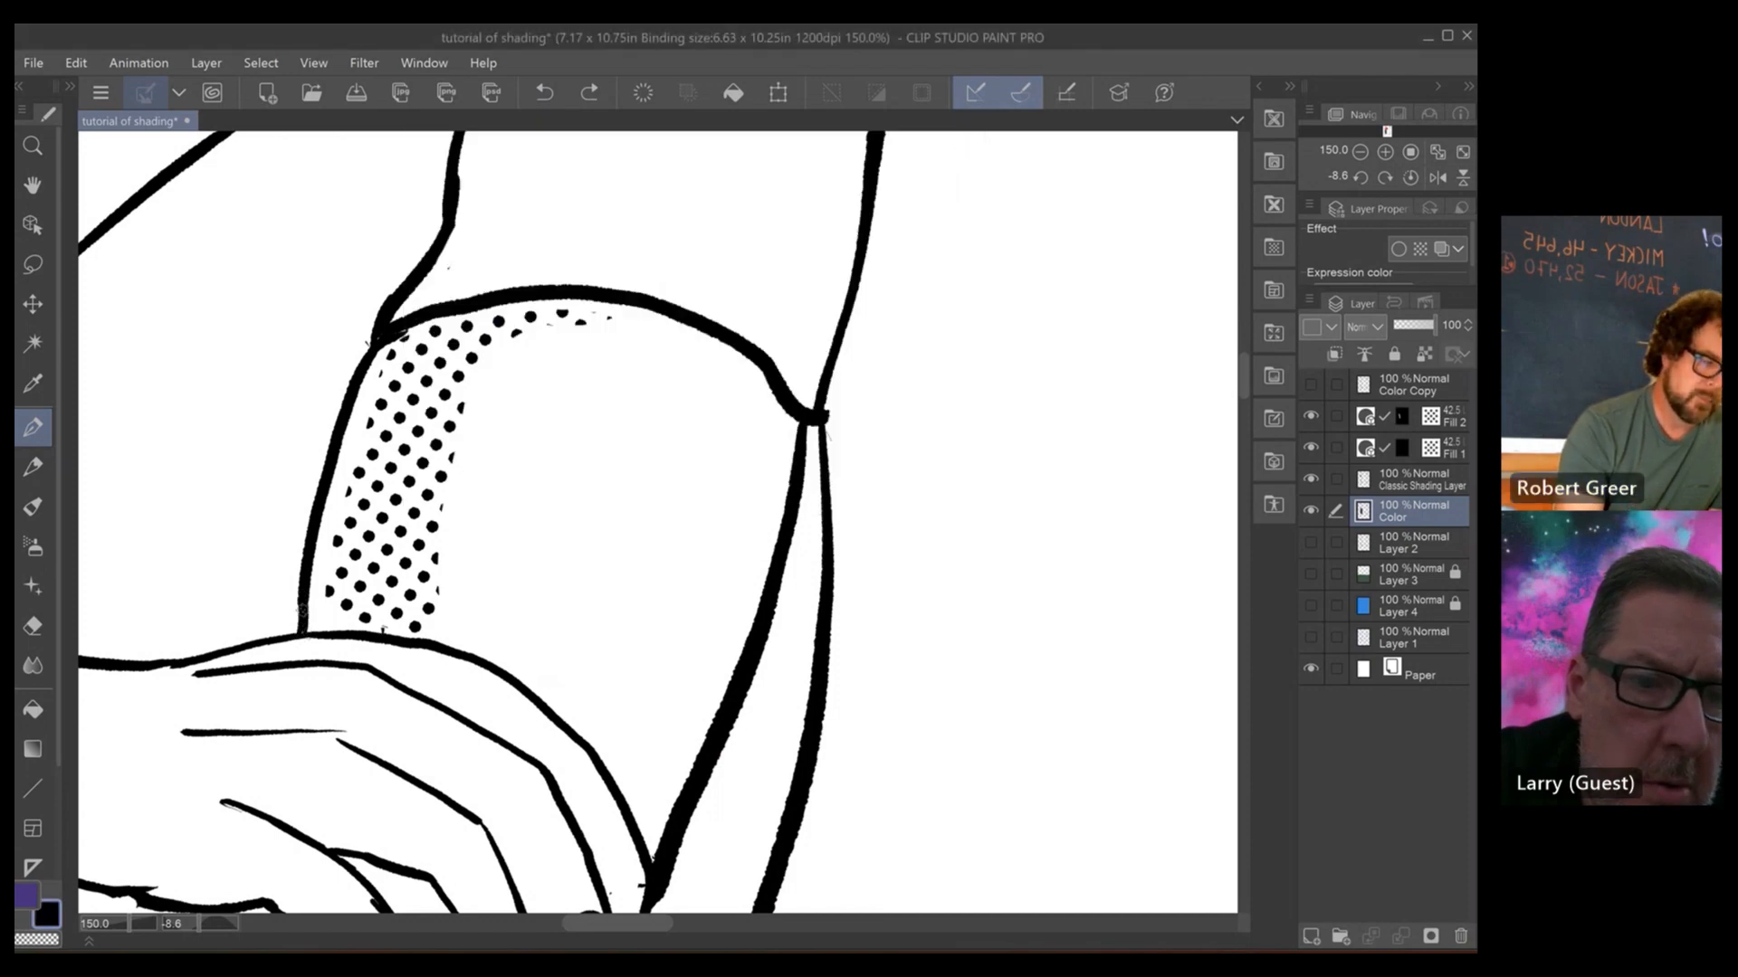
- Fill the shirt's chest and the right-hand sleeve with the purple
{"action": "left_click", "coordinate": [33, 626]}
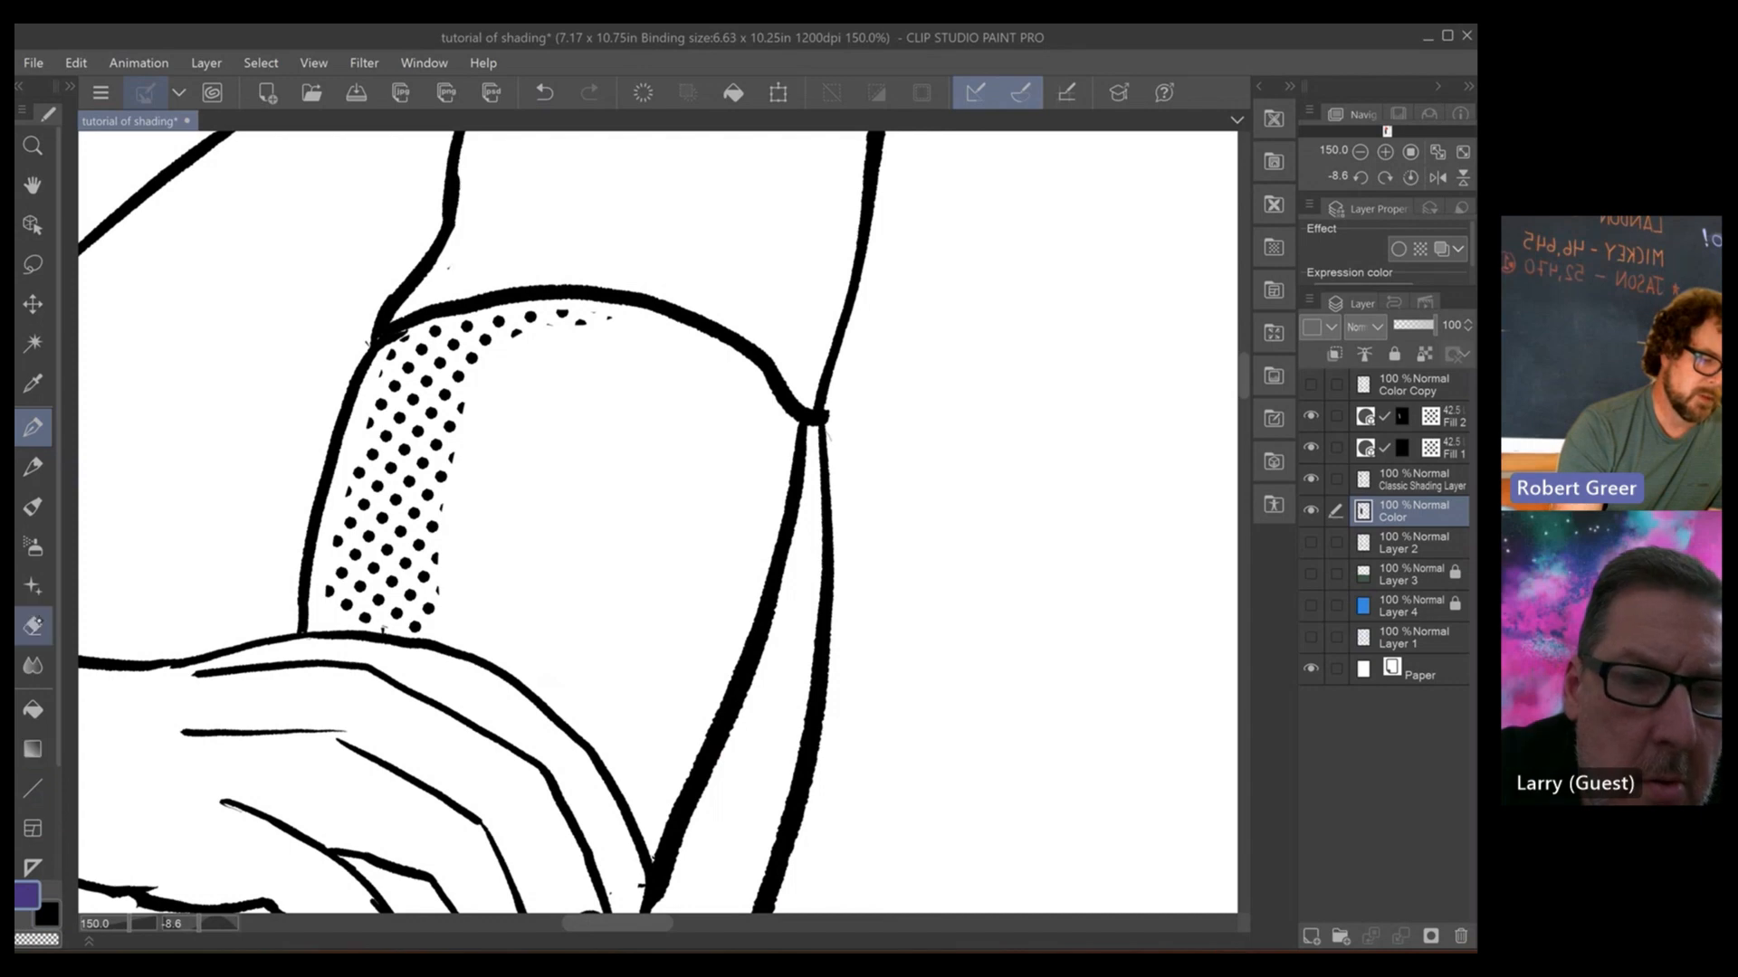
{"action": "left_click", "coordinate": [33, 709]}
{"action": "left_click", "coordinate": [243, 413]}
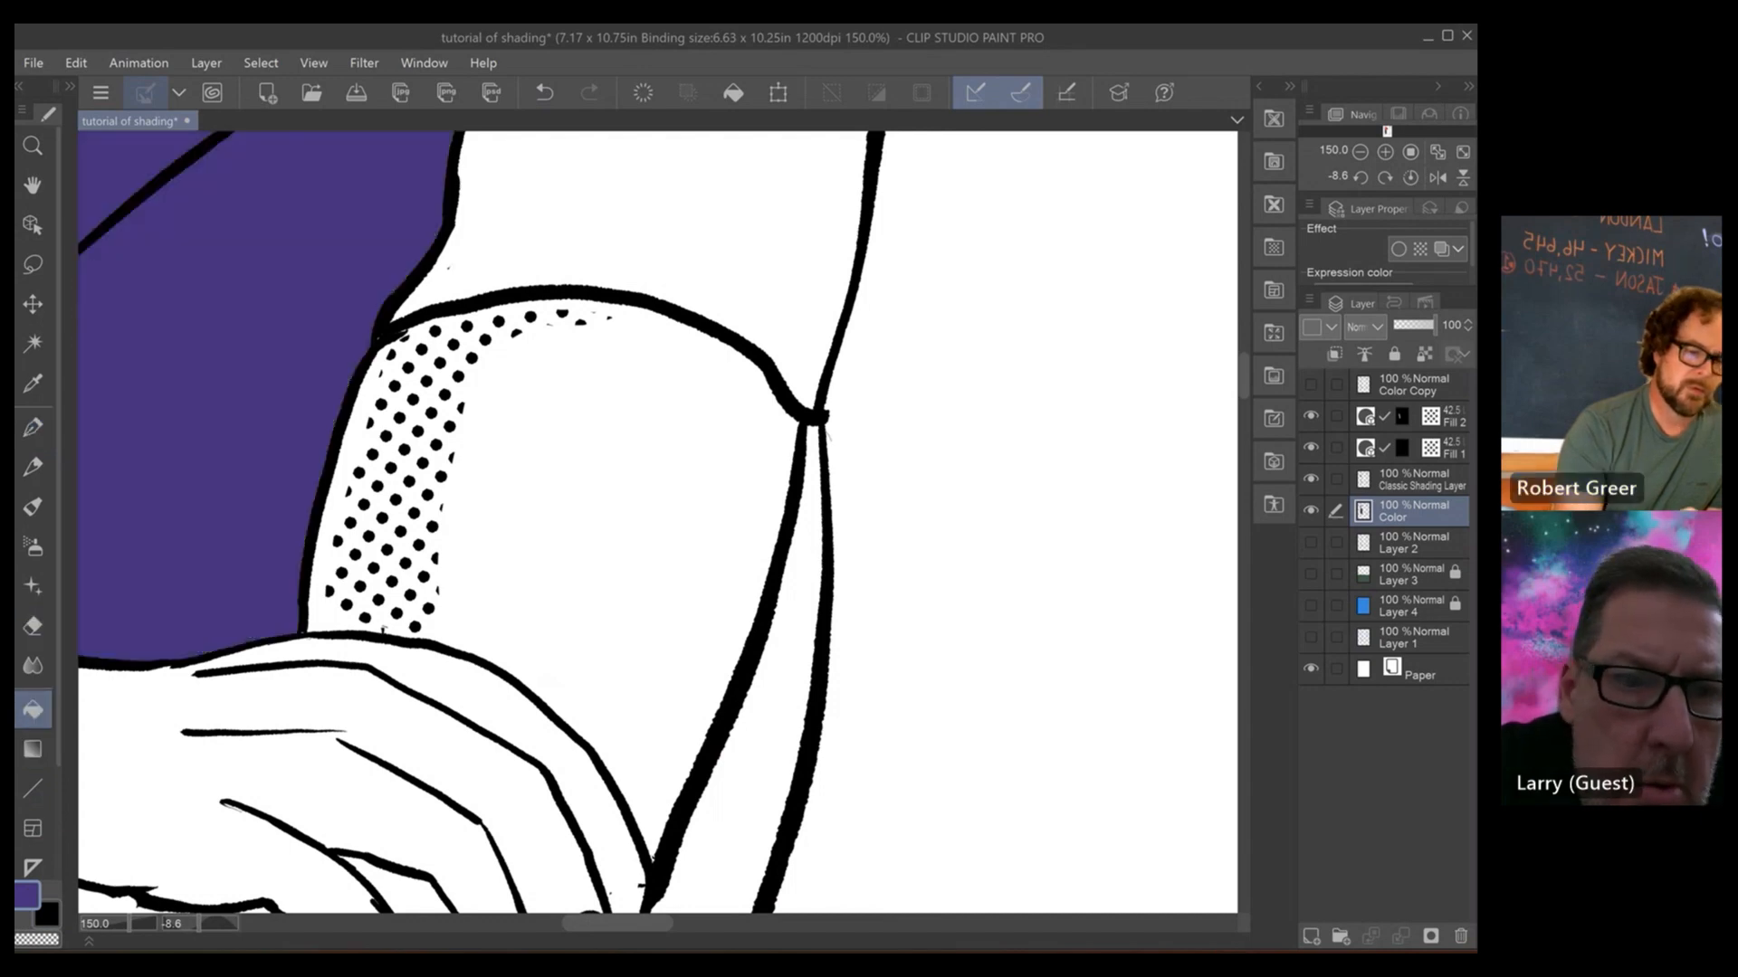
{"action": "left_click", "coordinate": [553, 220]}
- Fill the shirt below and behind the crossed arms, the left-hand sleeve and the collar band with the same purple
{"action": "scroll", "coordinate": [683, 605], "scroll_direction": "down", "scroll_amount": 5}
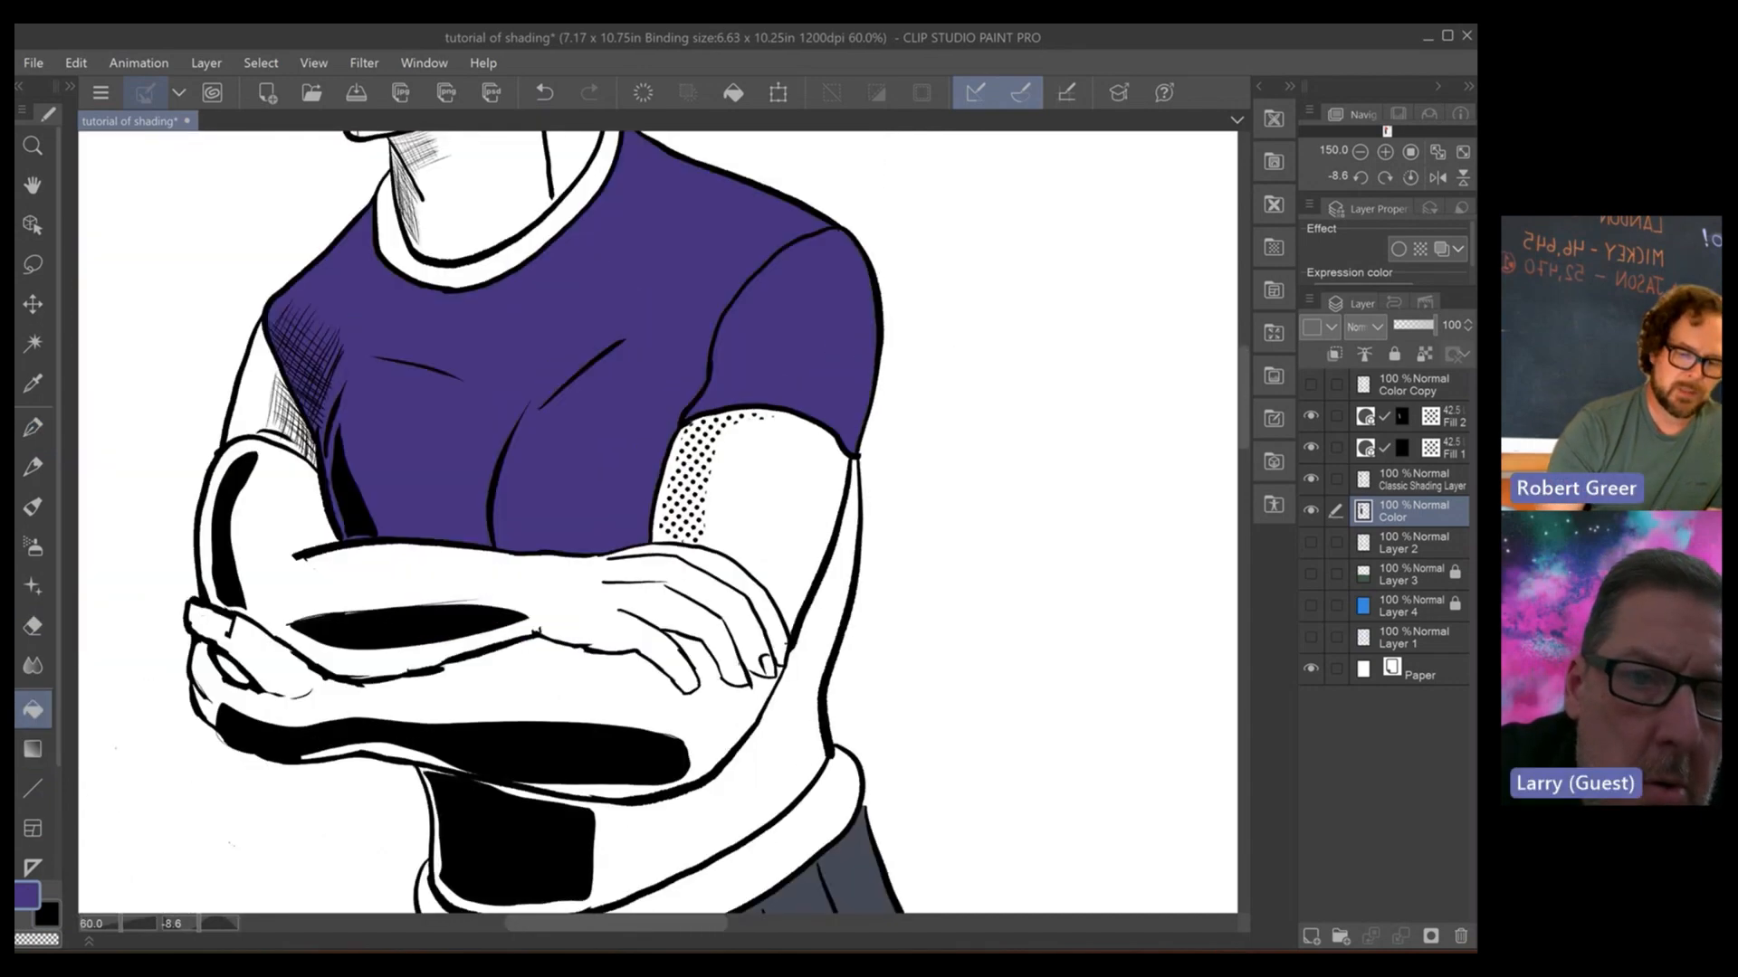
{"action": "left_click", "coordinate": [683, 605]}
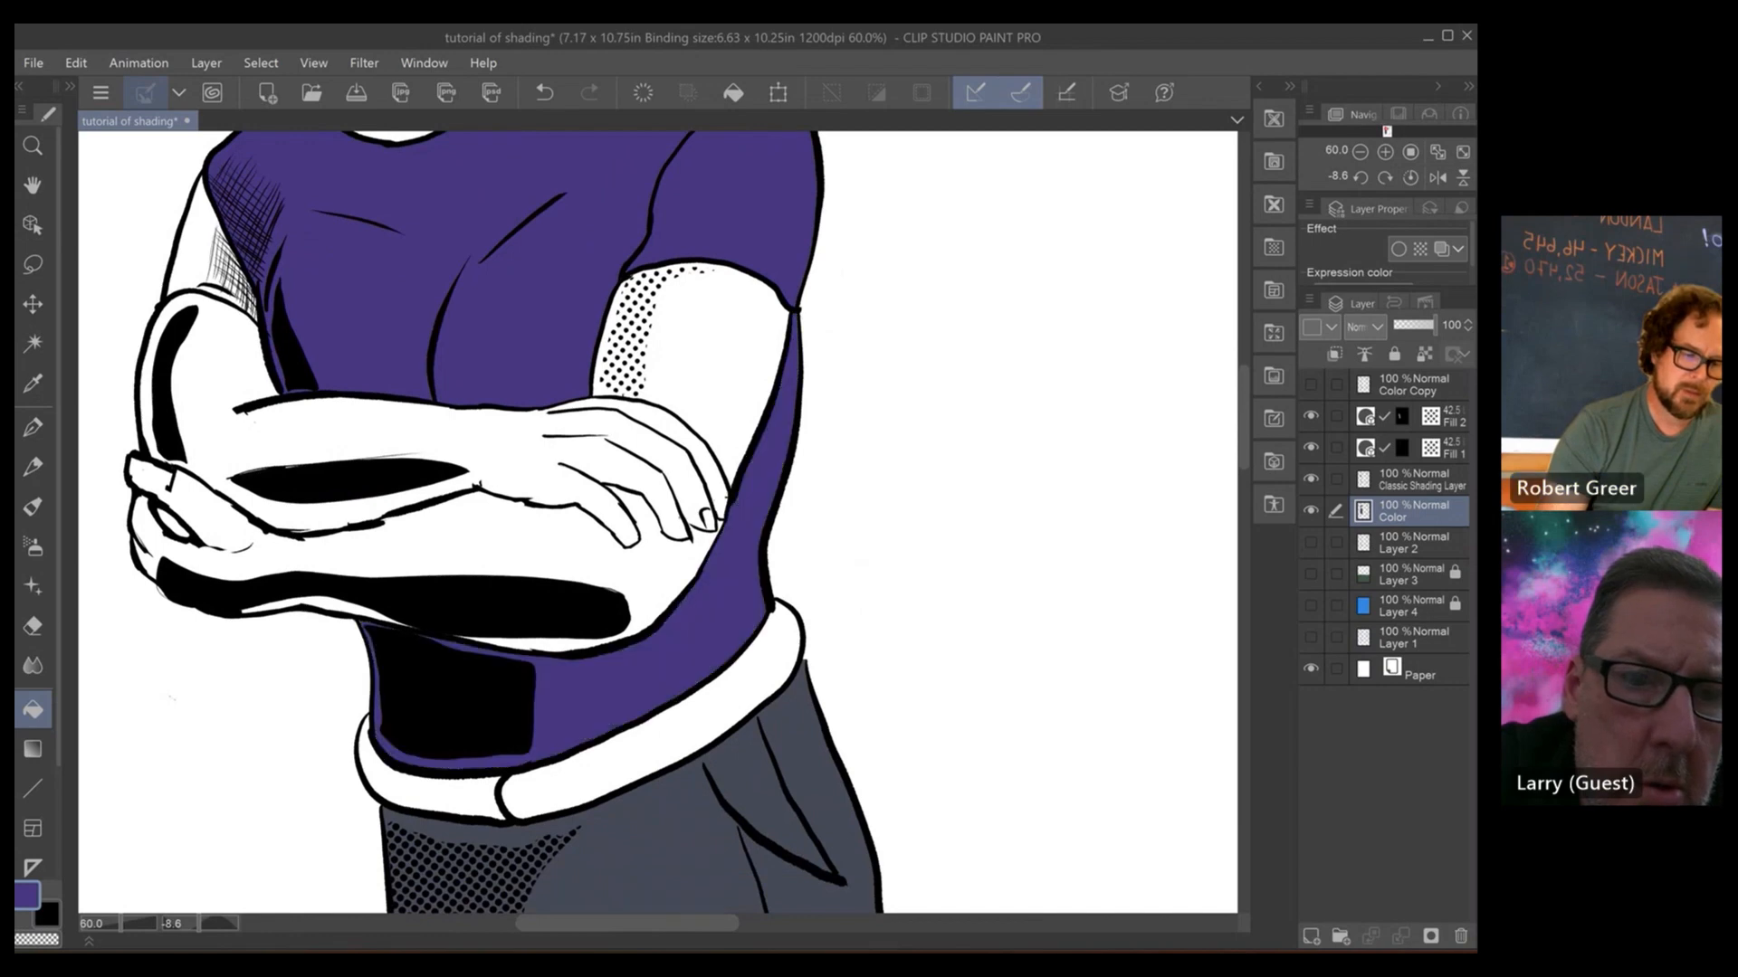
{"action": "scroll", "coordinate": [829, 525], "scroll_direction": "down", "scroll_amount": 2}
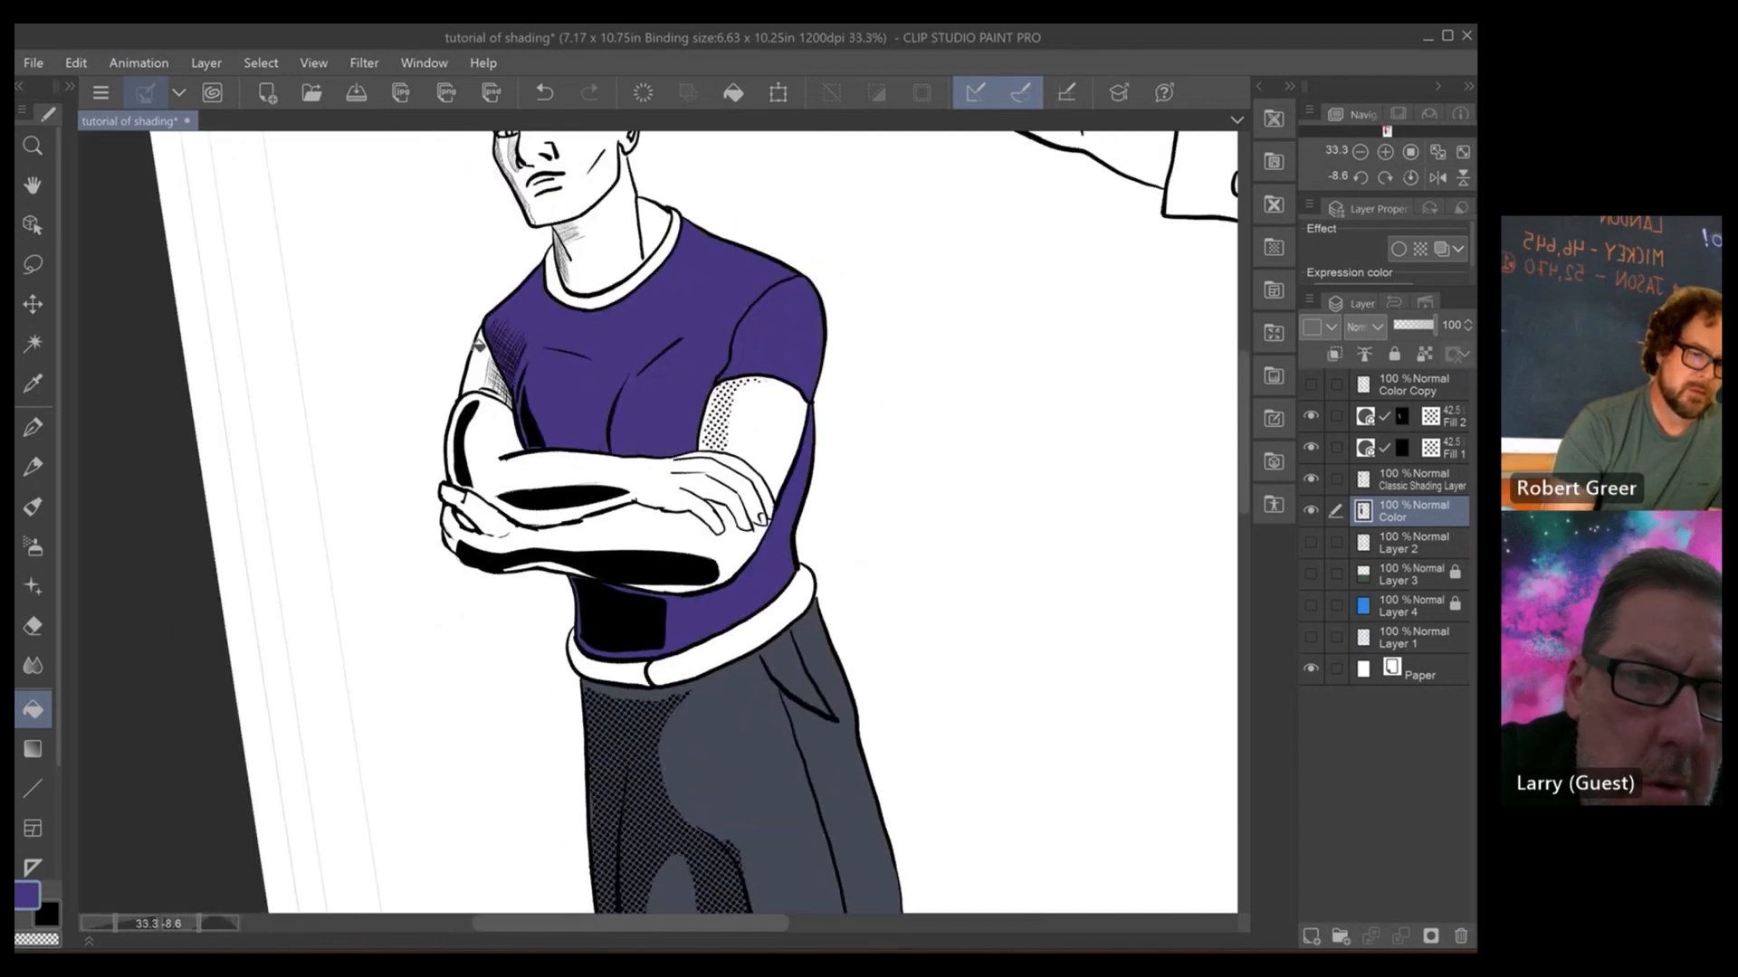
{"action": "left_click", "coordinate": [486, 352]}
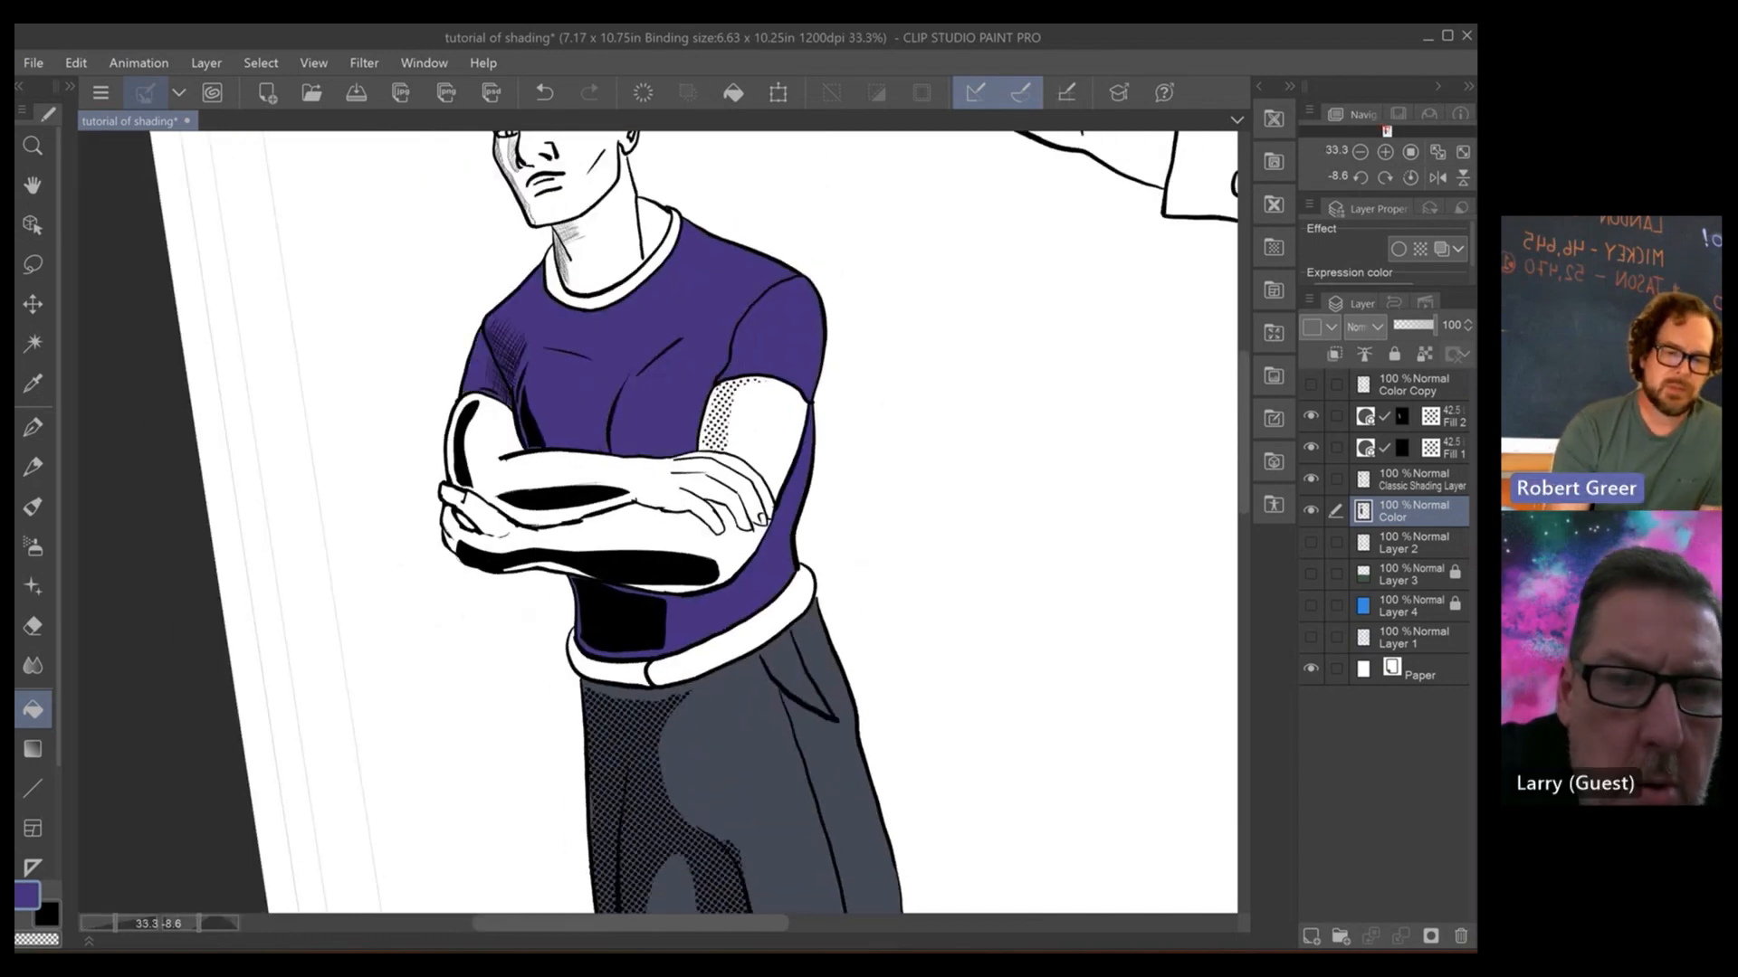
{"action": "left_click_drag", "start_coordinate": [688, 507], "coordinate": [645, 588]}
{"action": "key", "text": "ctrl+@"}
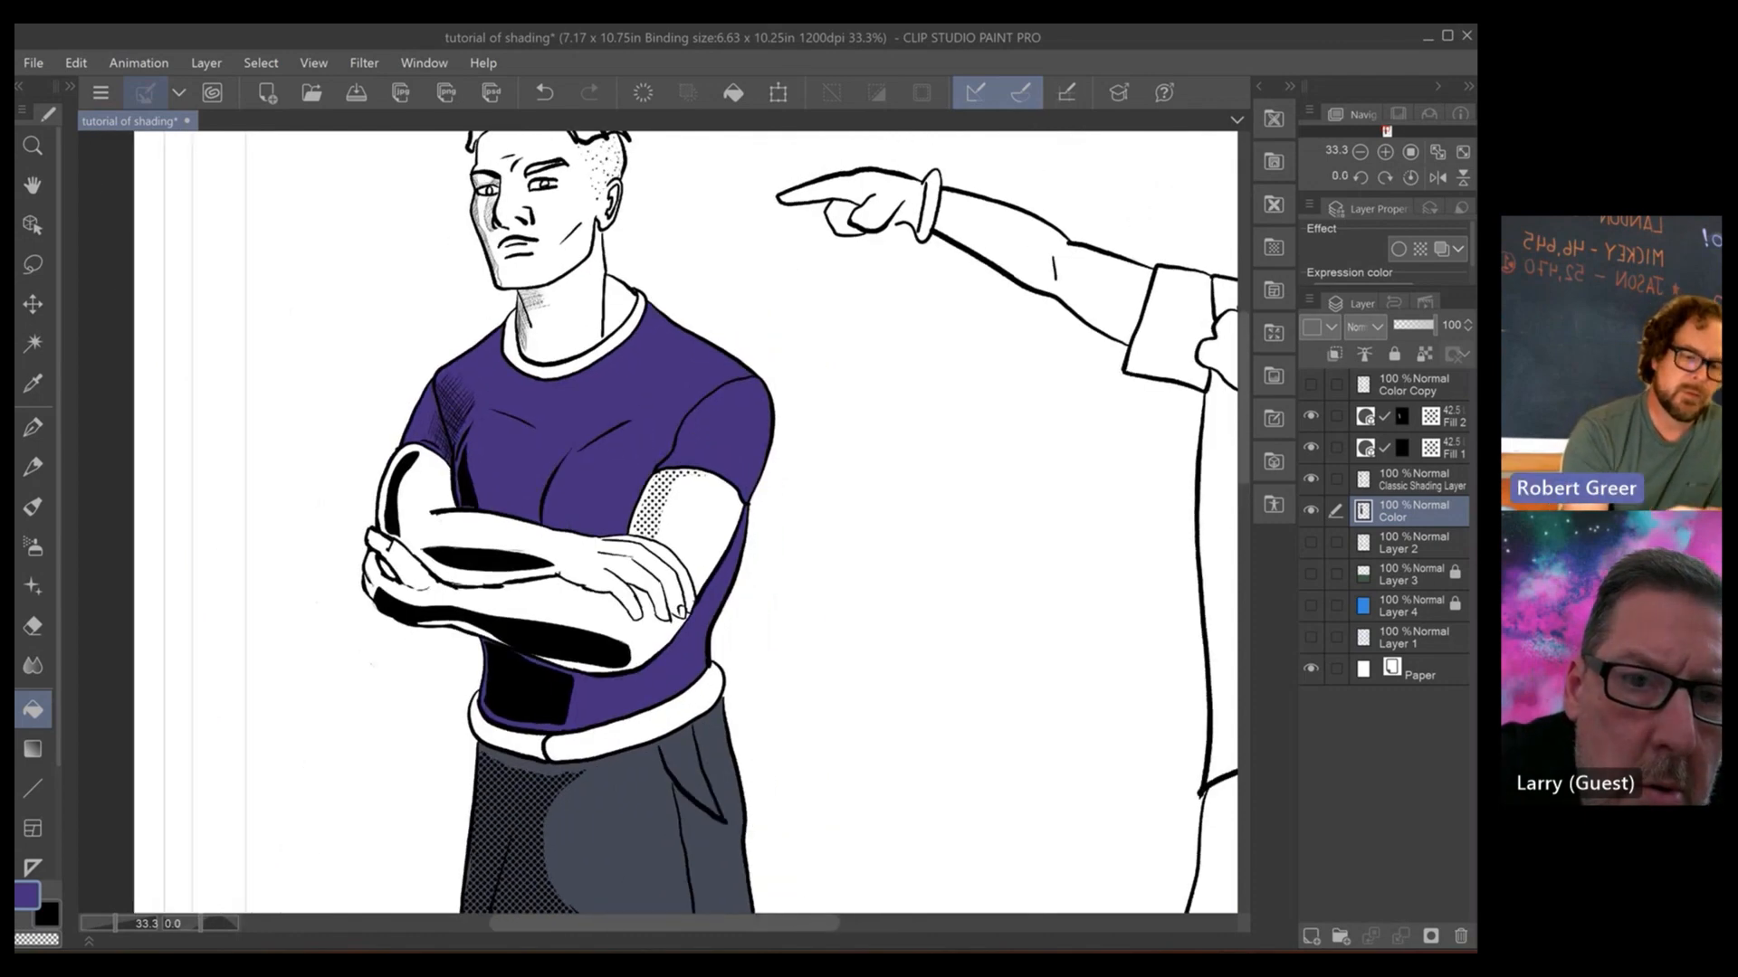
{"action": "left_click", "coordinate": [567, 365]}
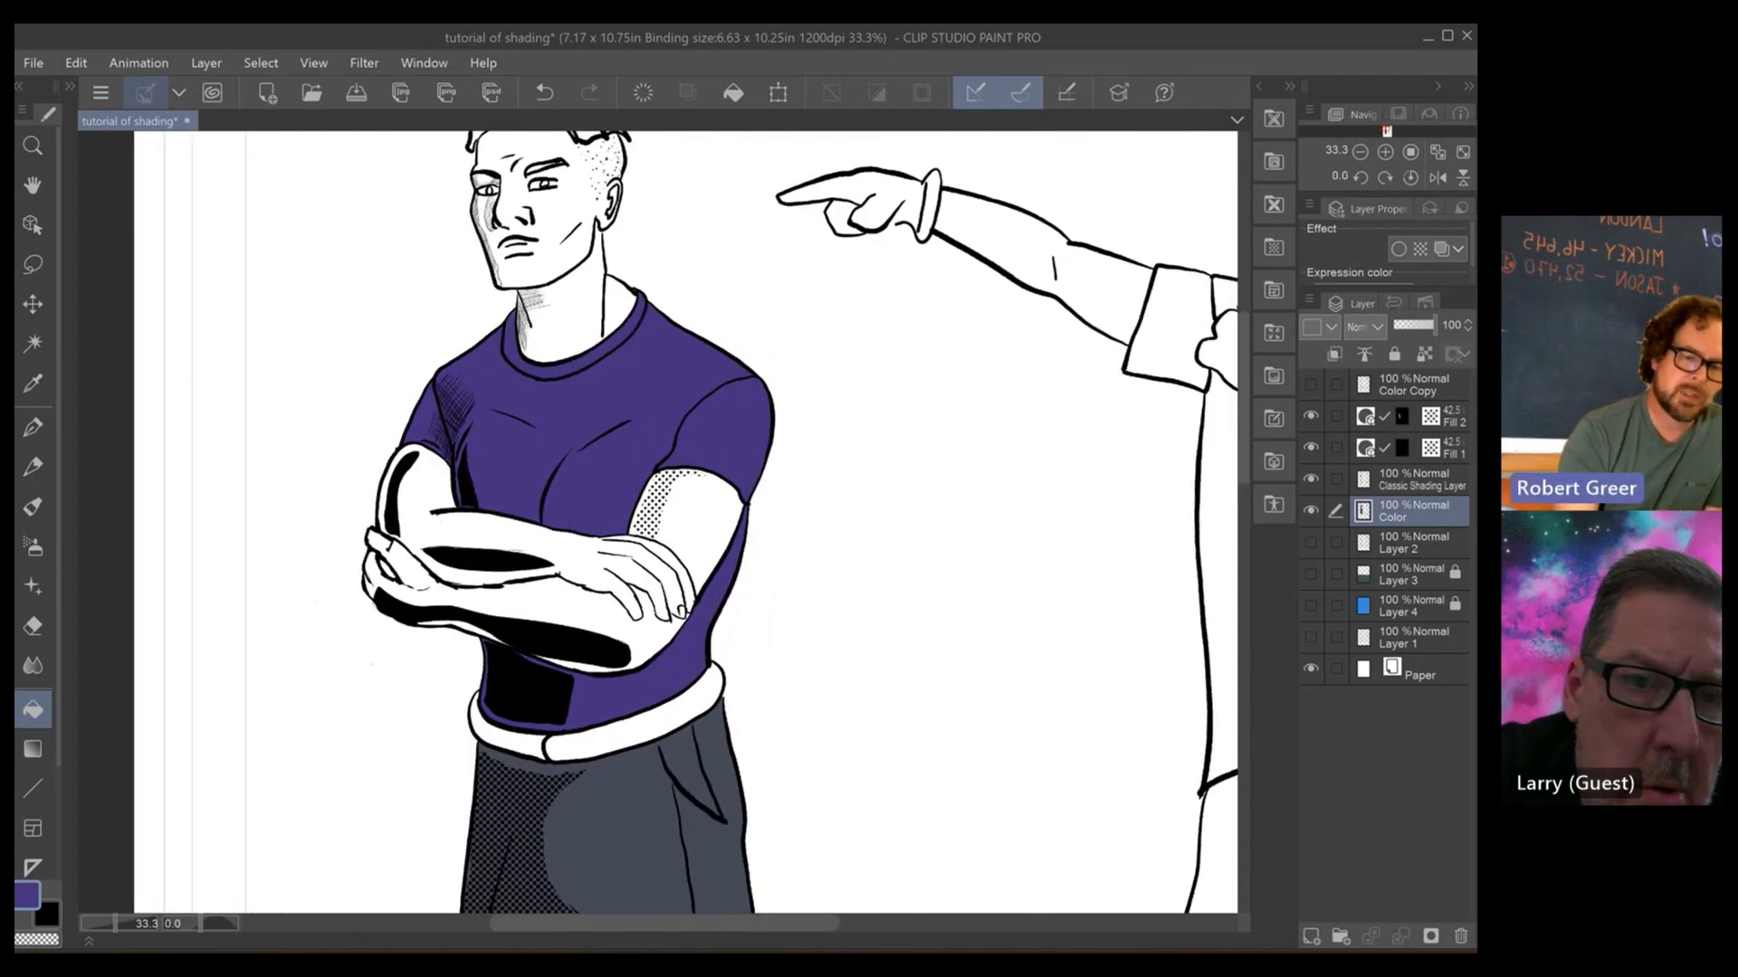
- Select the Color Copy layer and set the drawing colour to a green with H 88, S 68, V 50
{"action": "left_click_drag", "start_coordinate": [634, 507], "coordinate": [564, 615]}
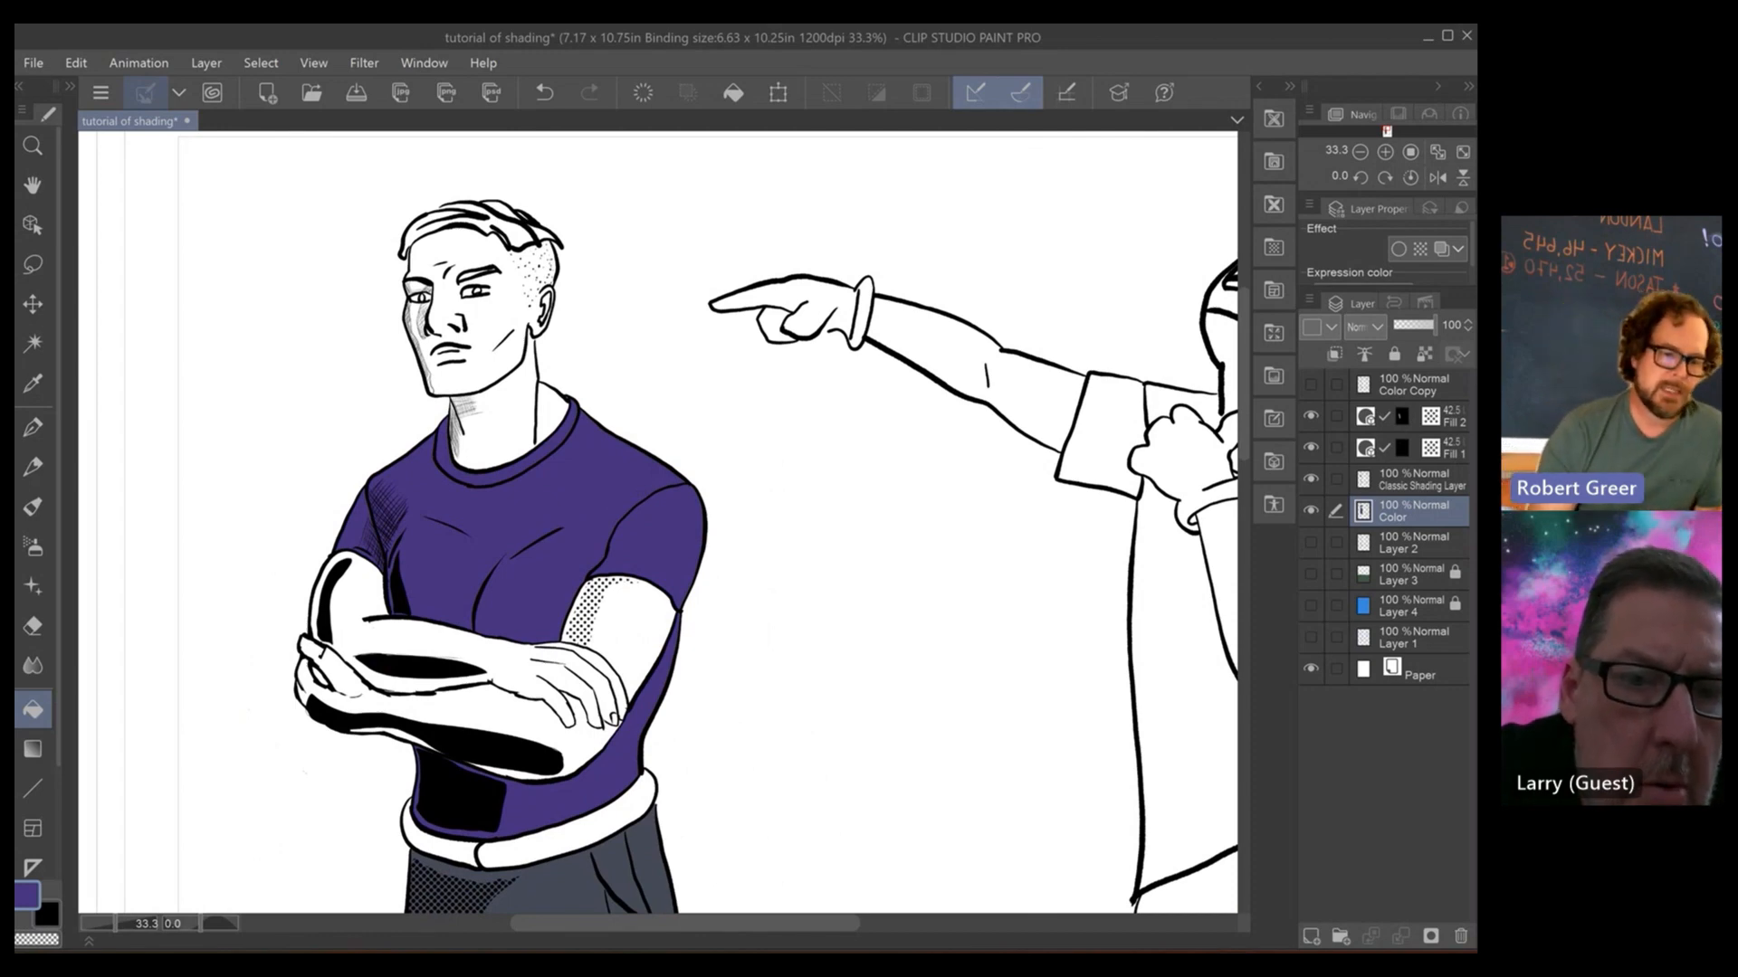
{"action": "scroll", "coordinate": [658, 523], "scroll_direction": "down", "scroll_amount": 3}
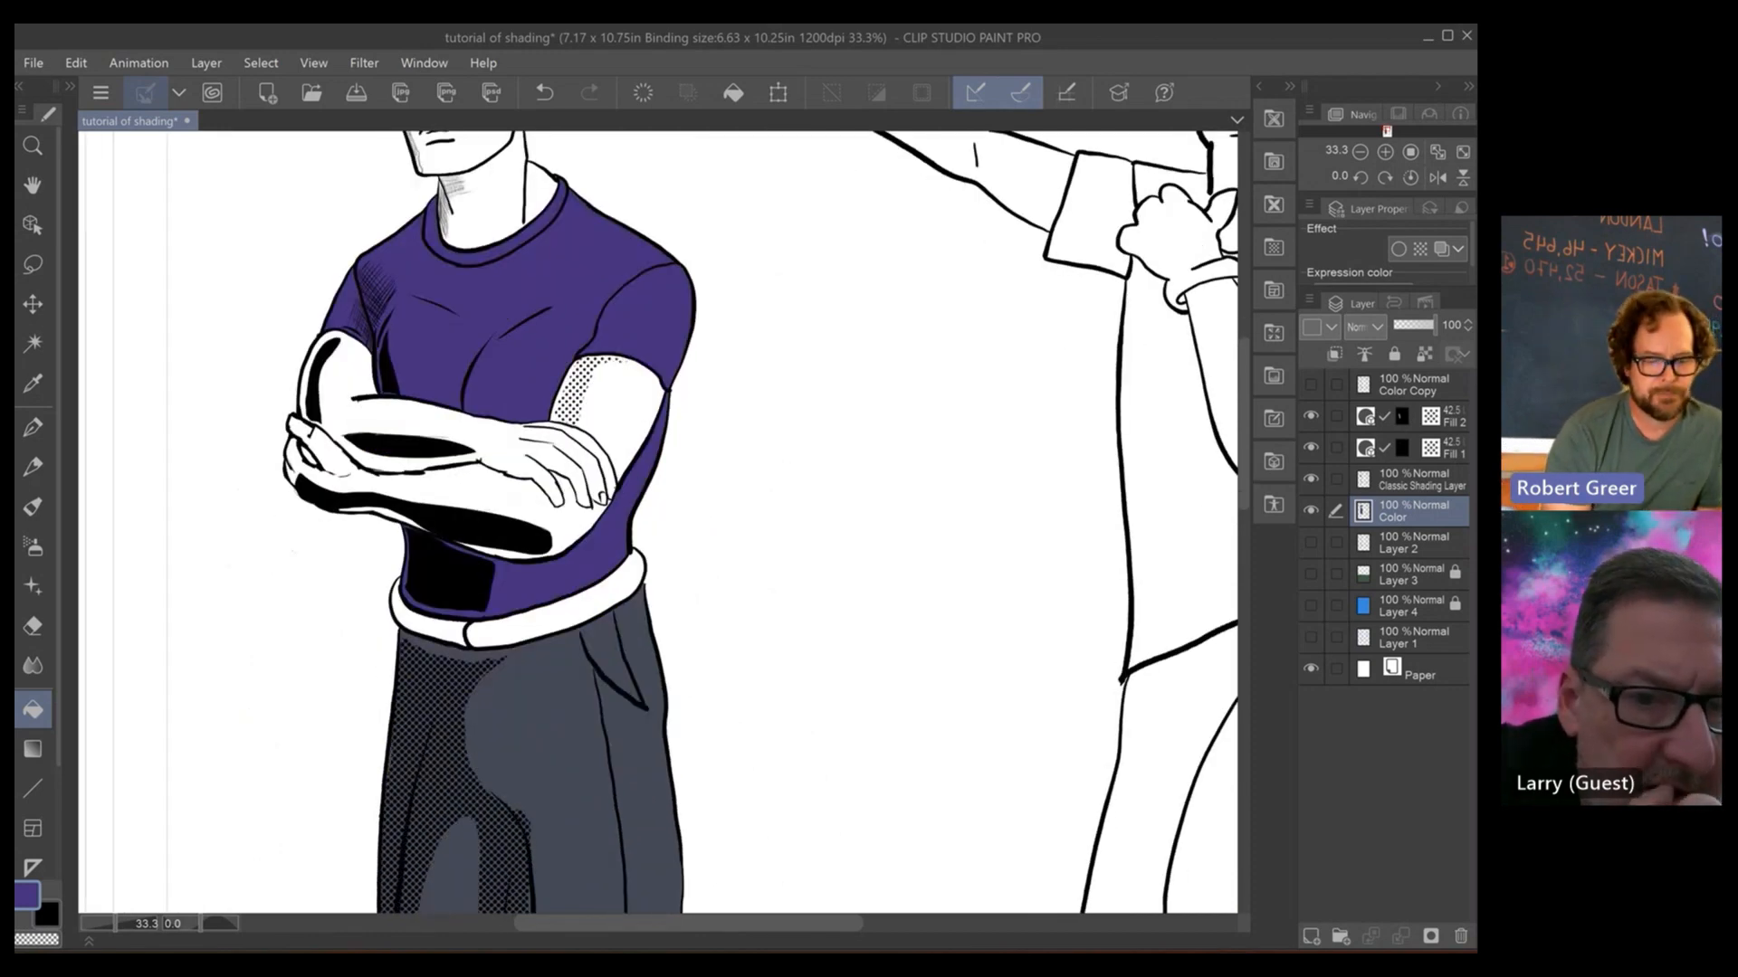
{"action": "scroll", "coordinate": [658, 522], "scroll_direction": "right", "scroll_amount": 5}
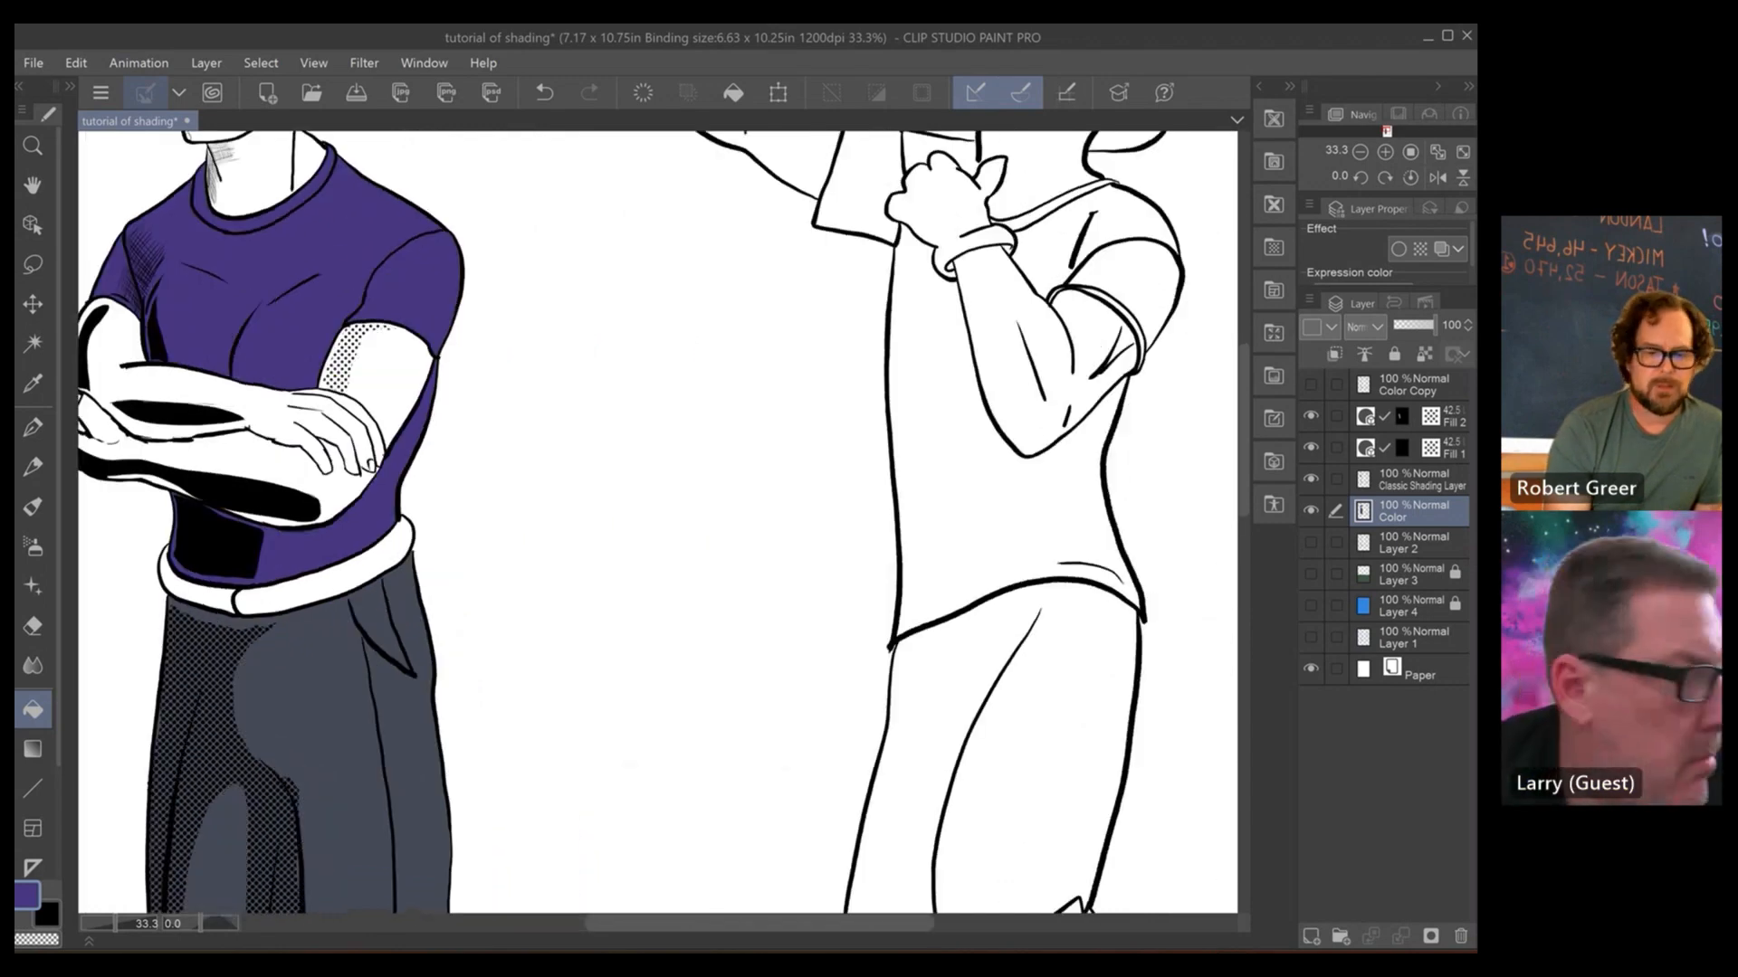
{"action": "scroll", "coordinate": [628, 206], "scroll_direction": "down", "scroll_amount": 3}
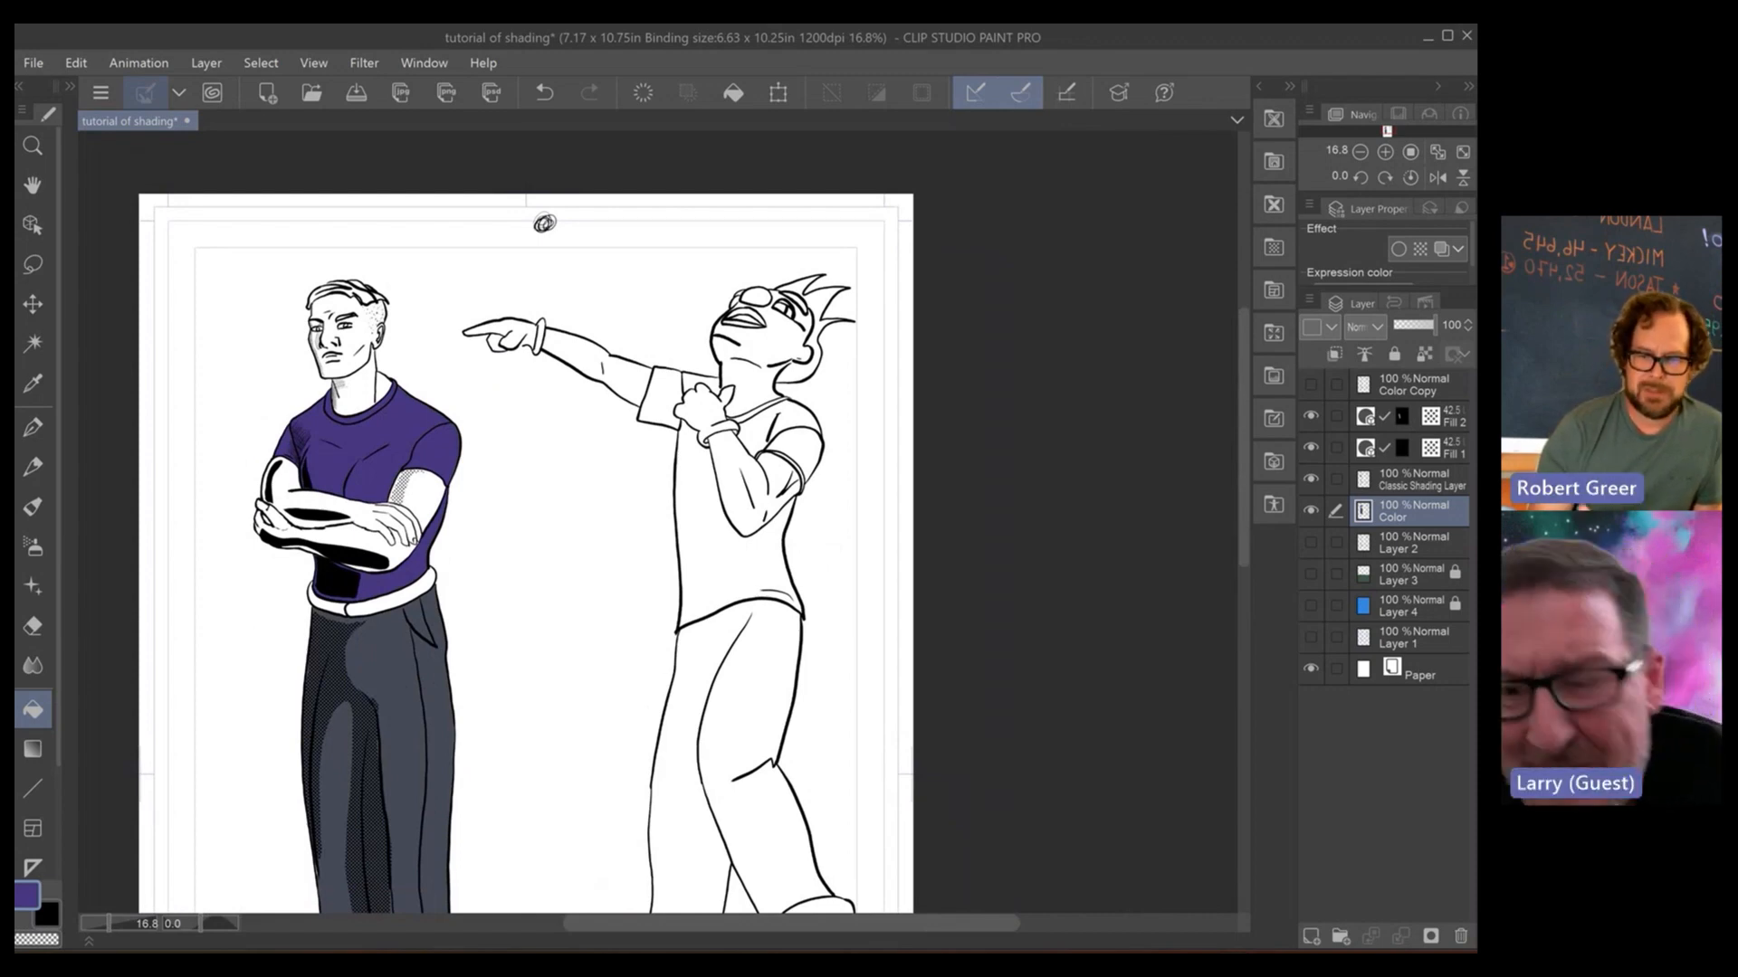
{"action": "left_click", "coordinate": [1440, 386]}
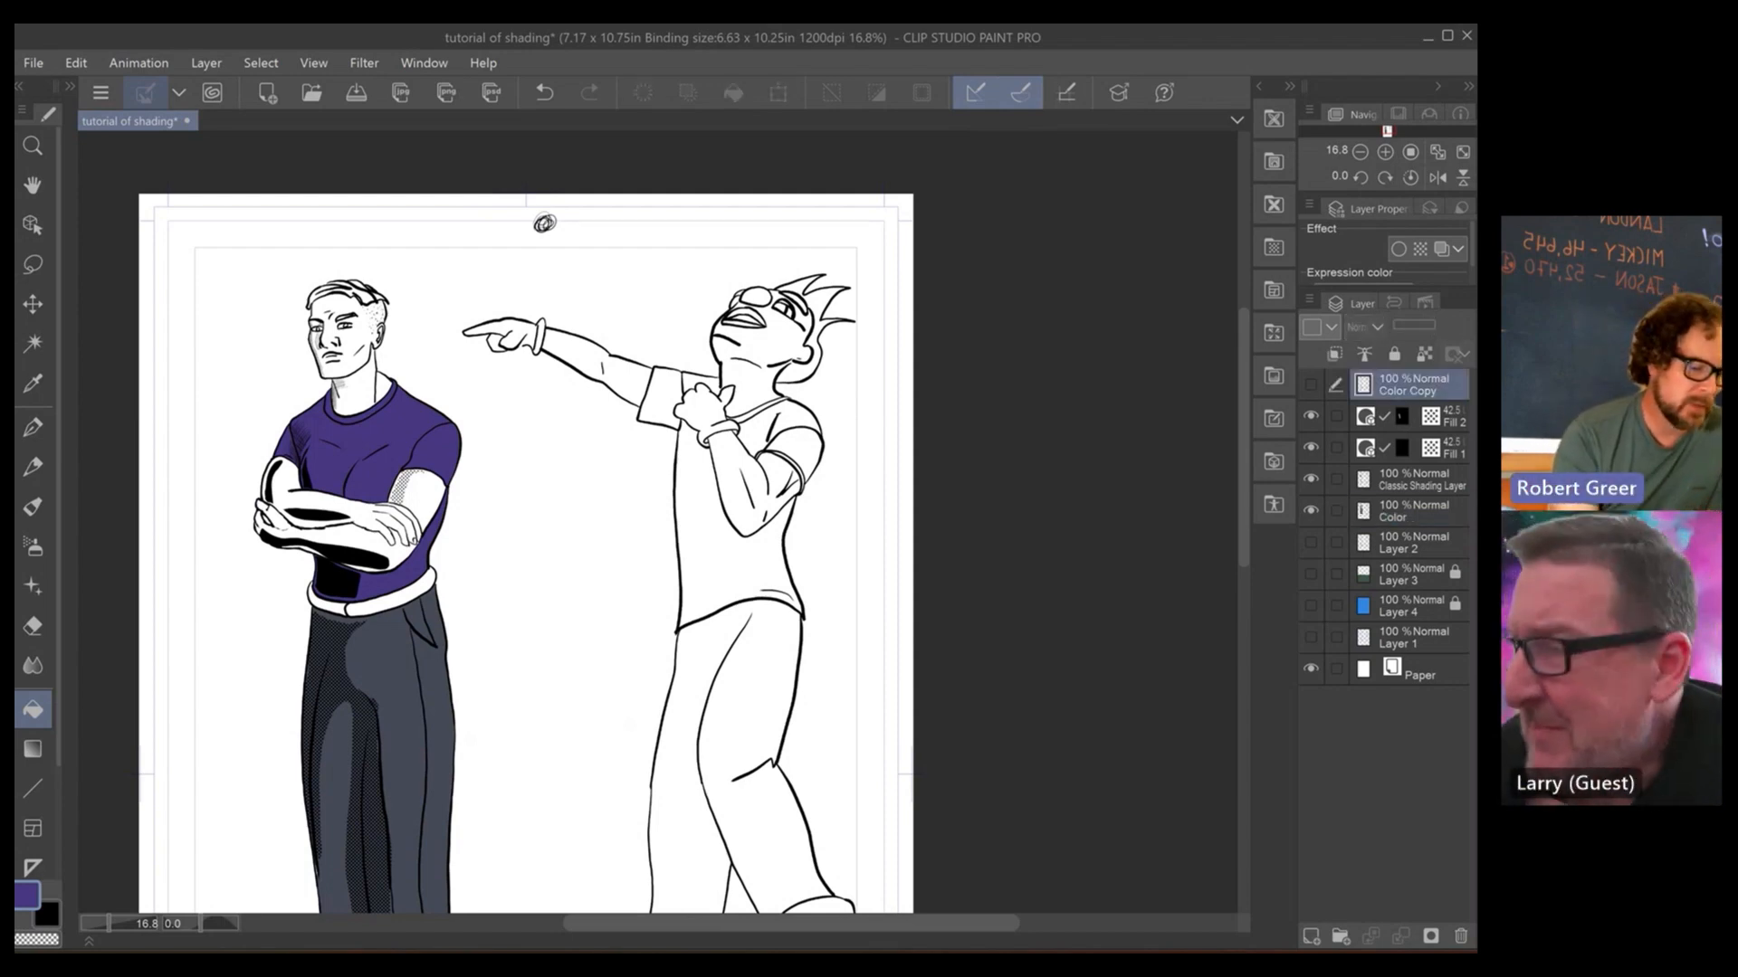
{"action": "left_click", "coordinate": [26, 894]}
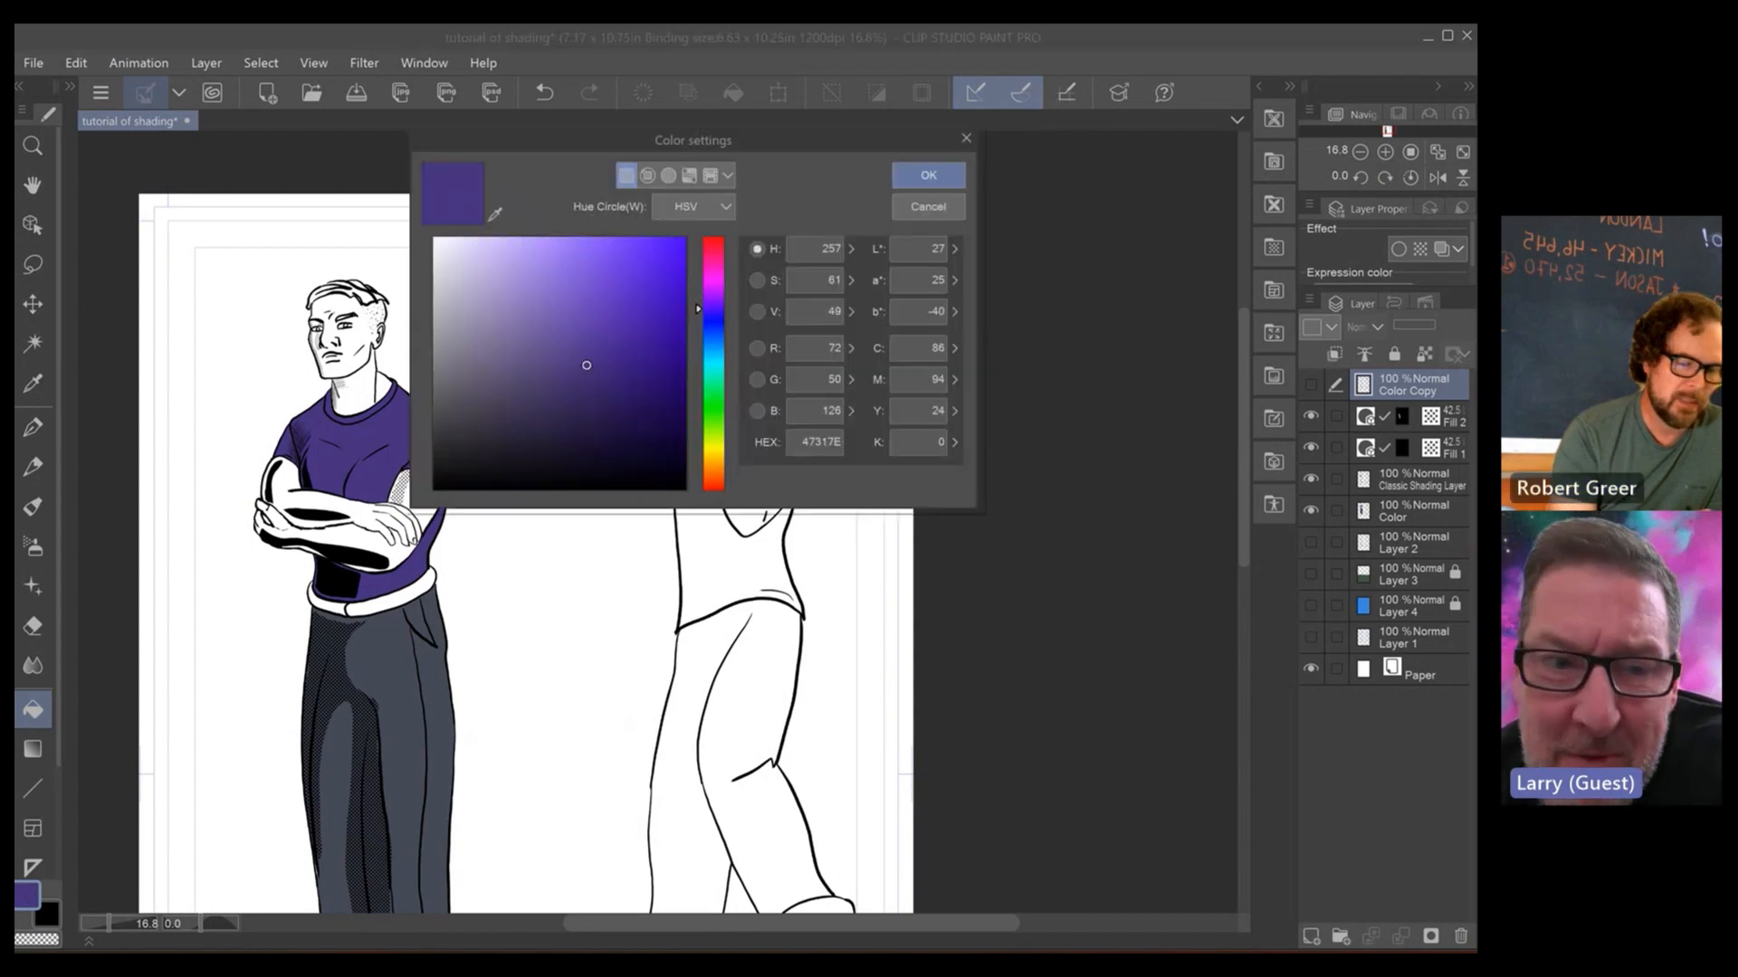
{"action": "left_click", "coordinate": [713, 462]}
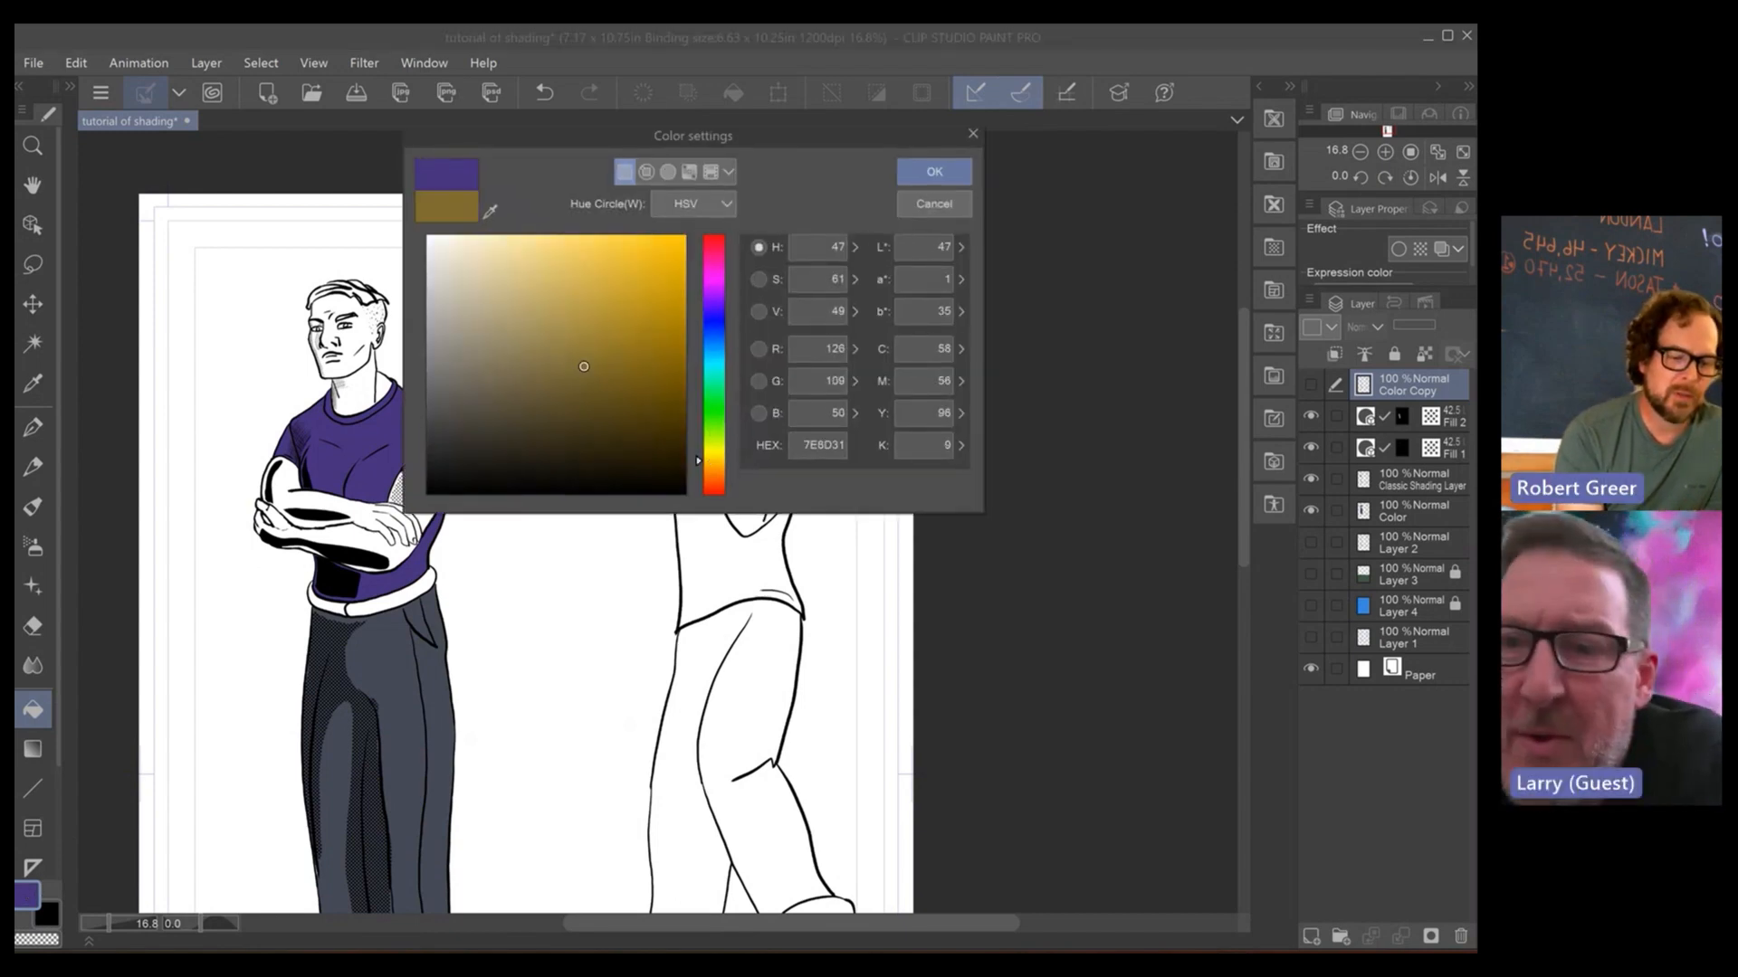
{"action": "mouse_move", "coordinate": [583, 367]}
{"action": "left_mouse_down"}
{"action": "mouse_move", "coordinate": [628, 334]}
{"action": "mouse_move", "coordinate": [648, 353]}
{"action": "mouse_move", "coordinate": [624, 361]}
{"action": "mouse_move", "coordinate": [618, 319]}
{"action": "mouse_move", "coordinate": [604, 365]}
{"action": "left_mouse_up"}
{"action": "left_click_drag", "start_coordinate": [715, 459], "coordinate": [718, 432]}
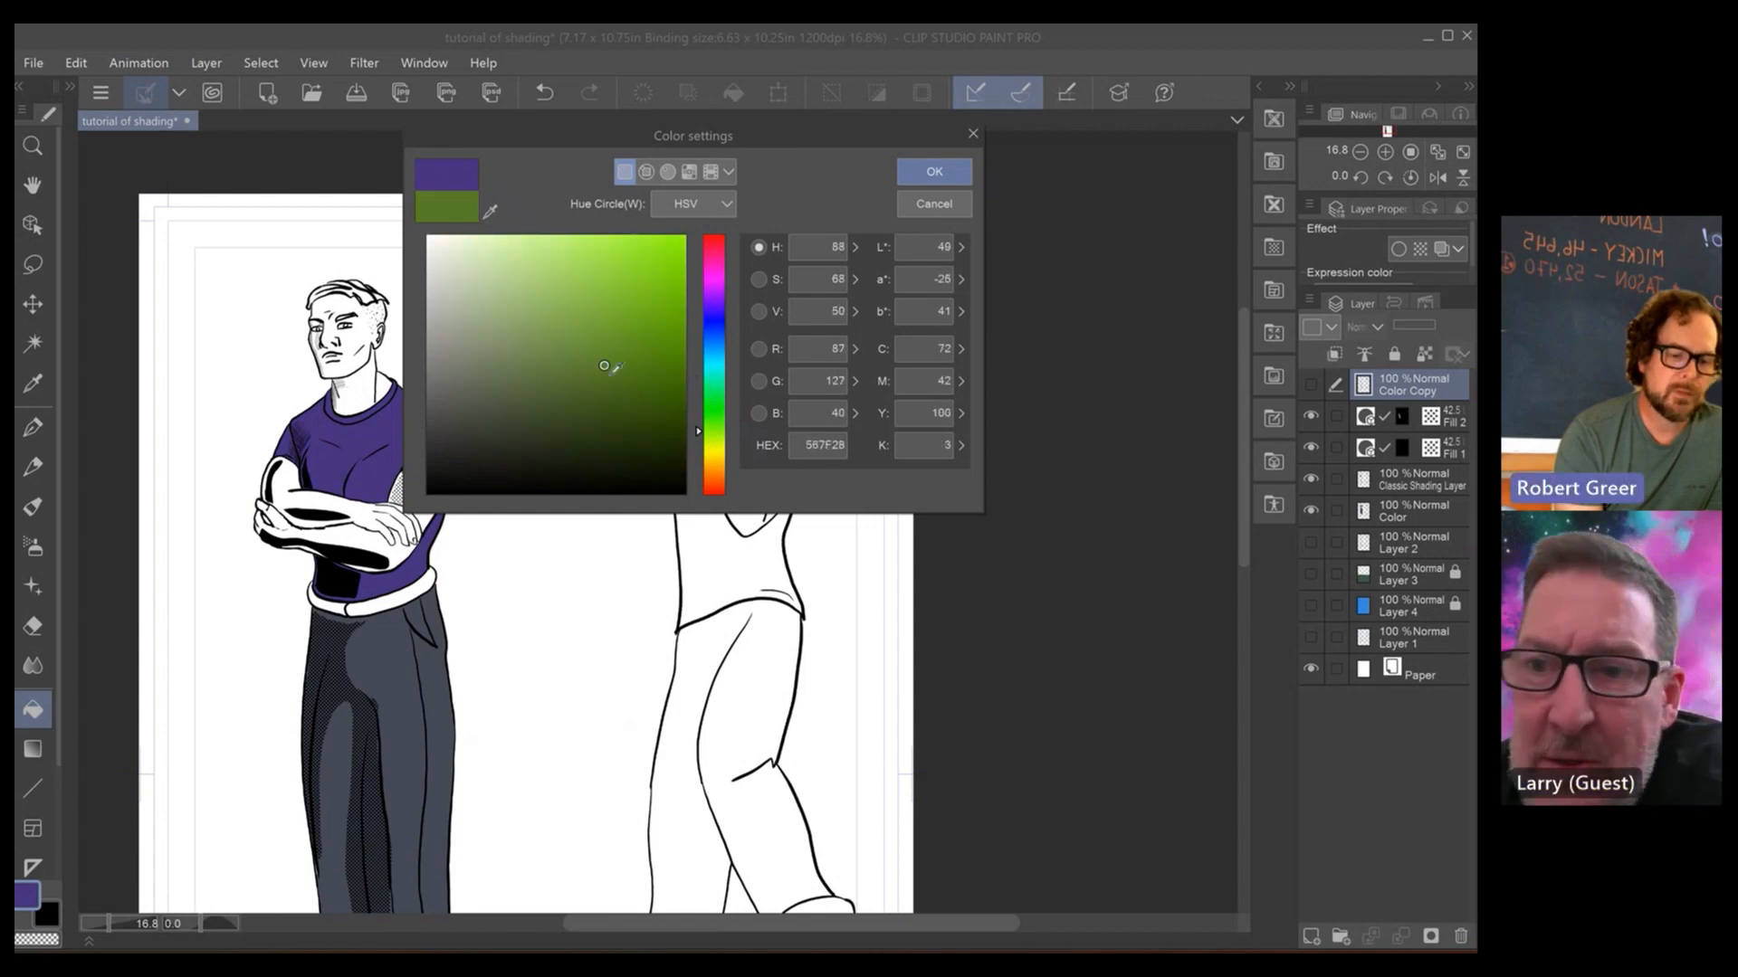
{"action": "left_click", "coordinate": [934, 171]}
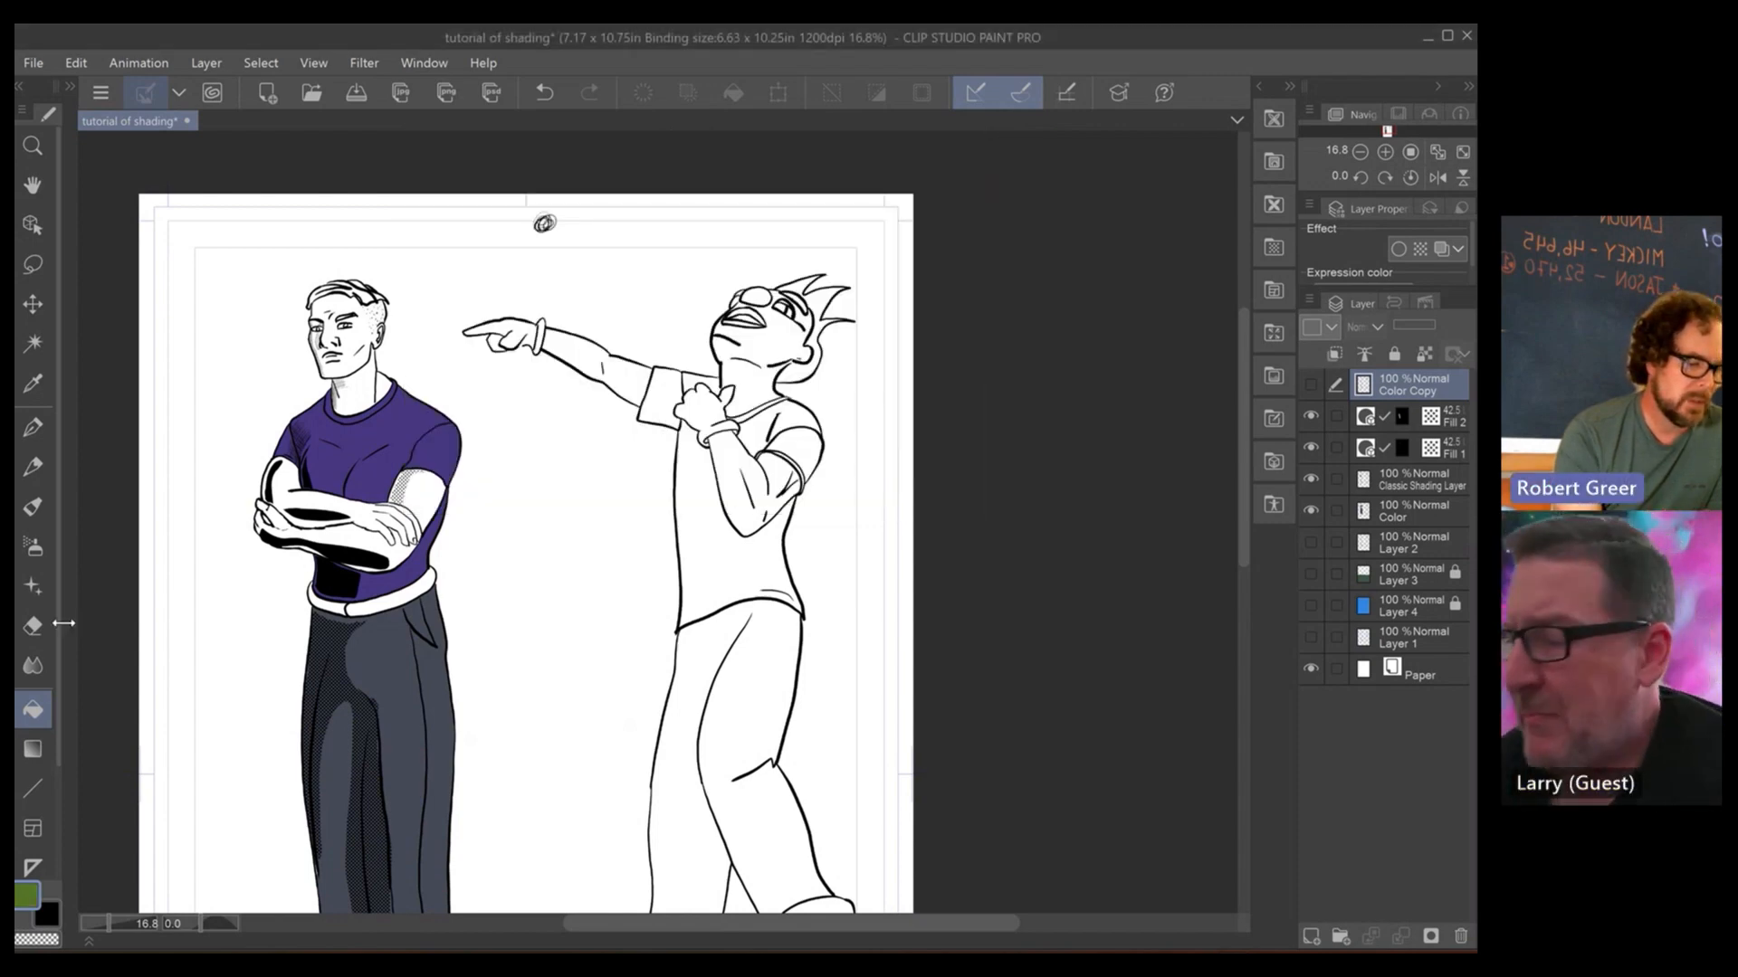
- Make the Color Copy layer visible and save the document under its existing name
{"action": "left_click", "coordinate": [35, 639]}
{"action": "left_click_drag", "start_coordinate": [38, 711], "coordinate": [38, 713]}
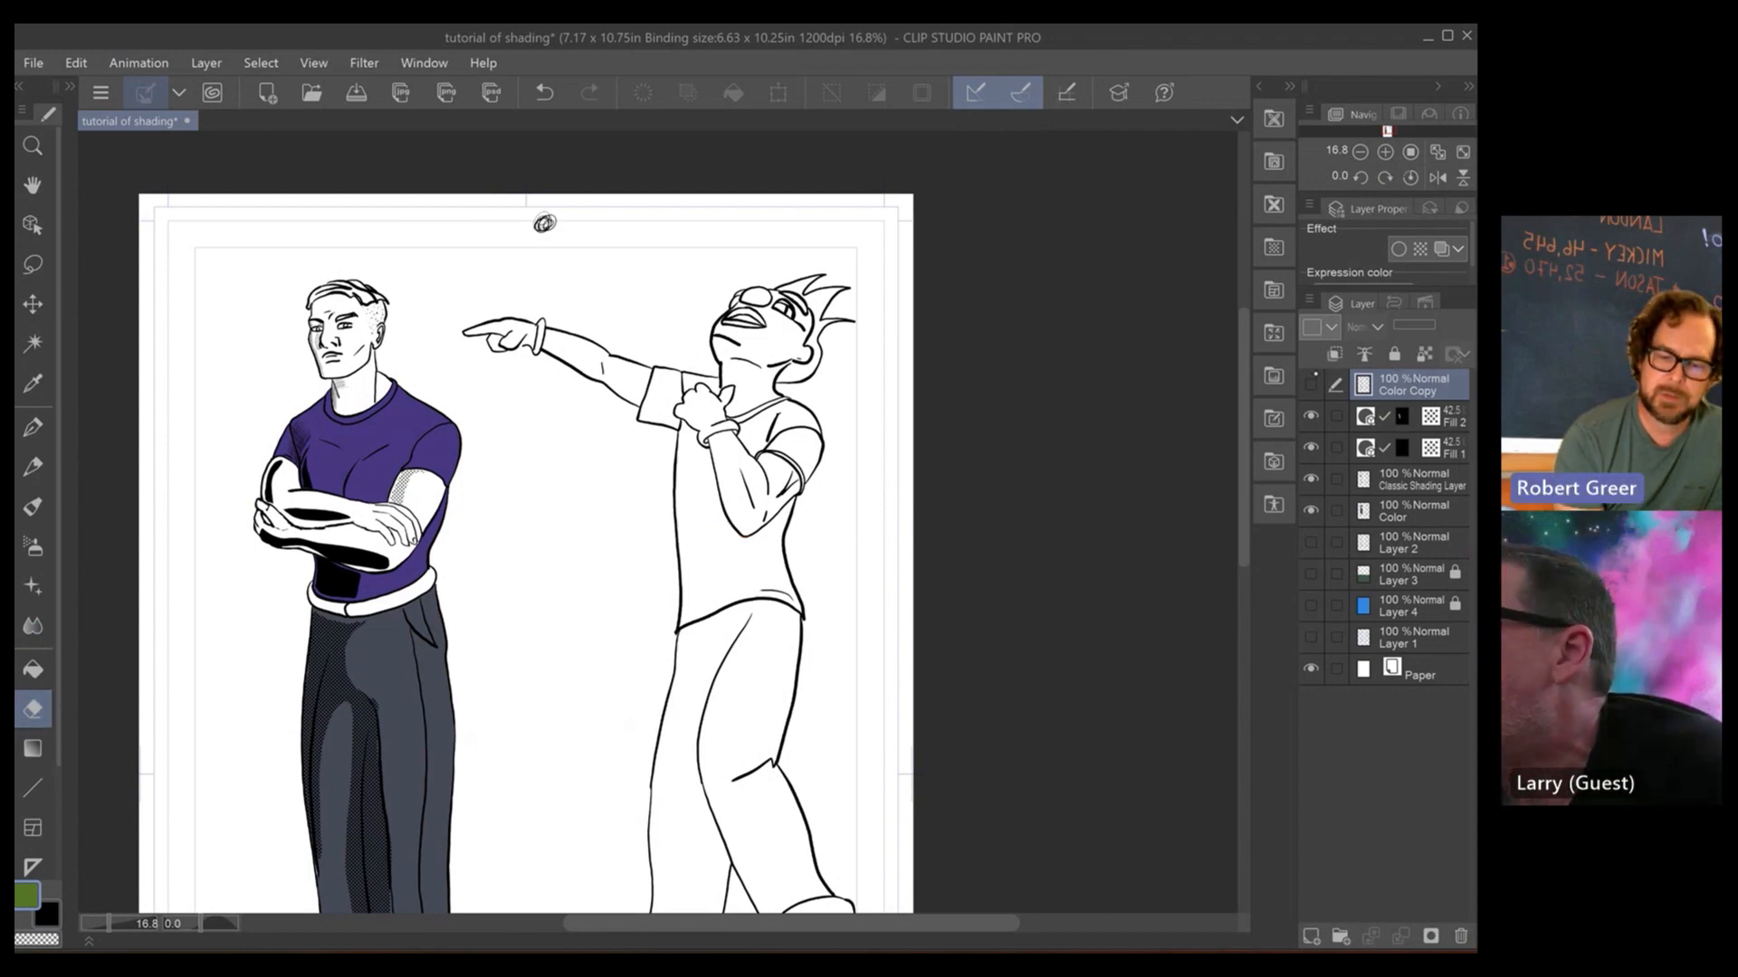
{"action": "left_click", "coordinate": [1310, 384]}
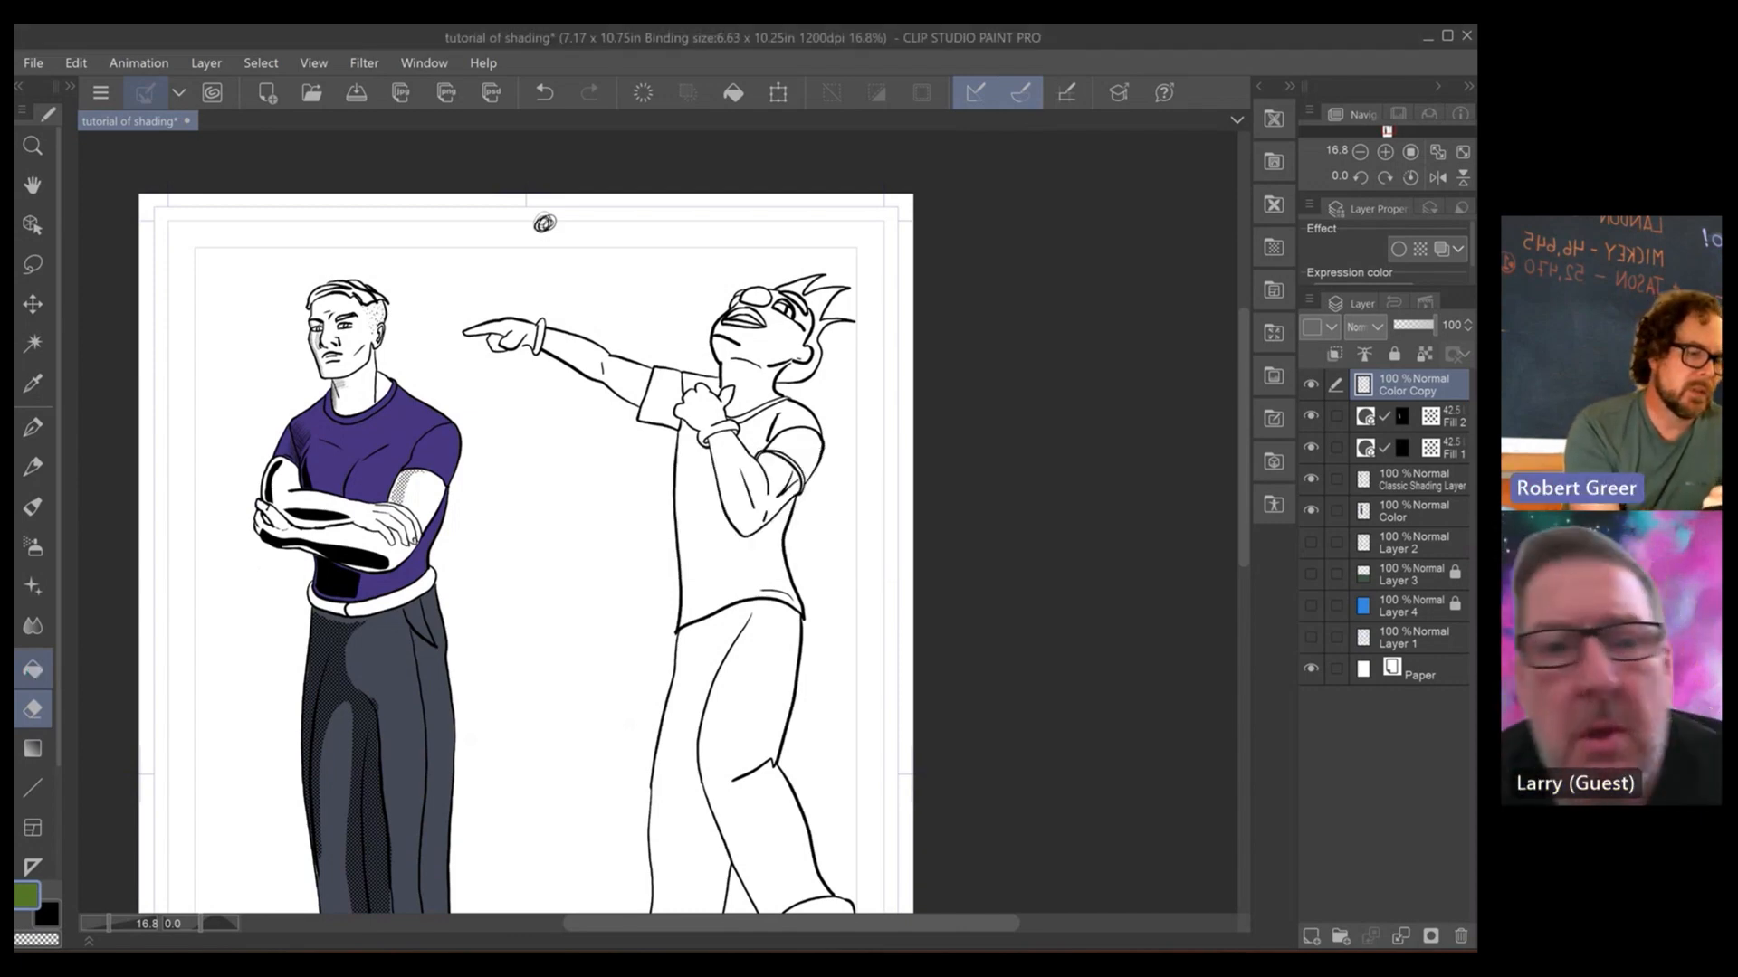
{"action": "left_click", "coordinate": [33, 62]}
{"action": "left_click", "coordinate": [73, 203]}
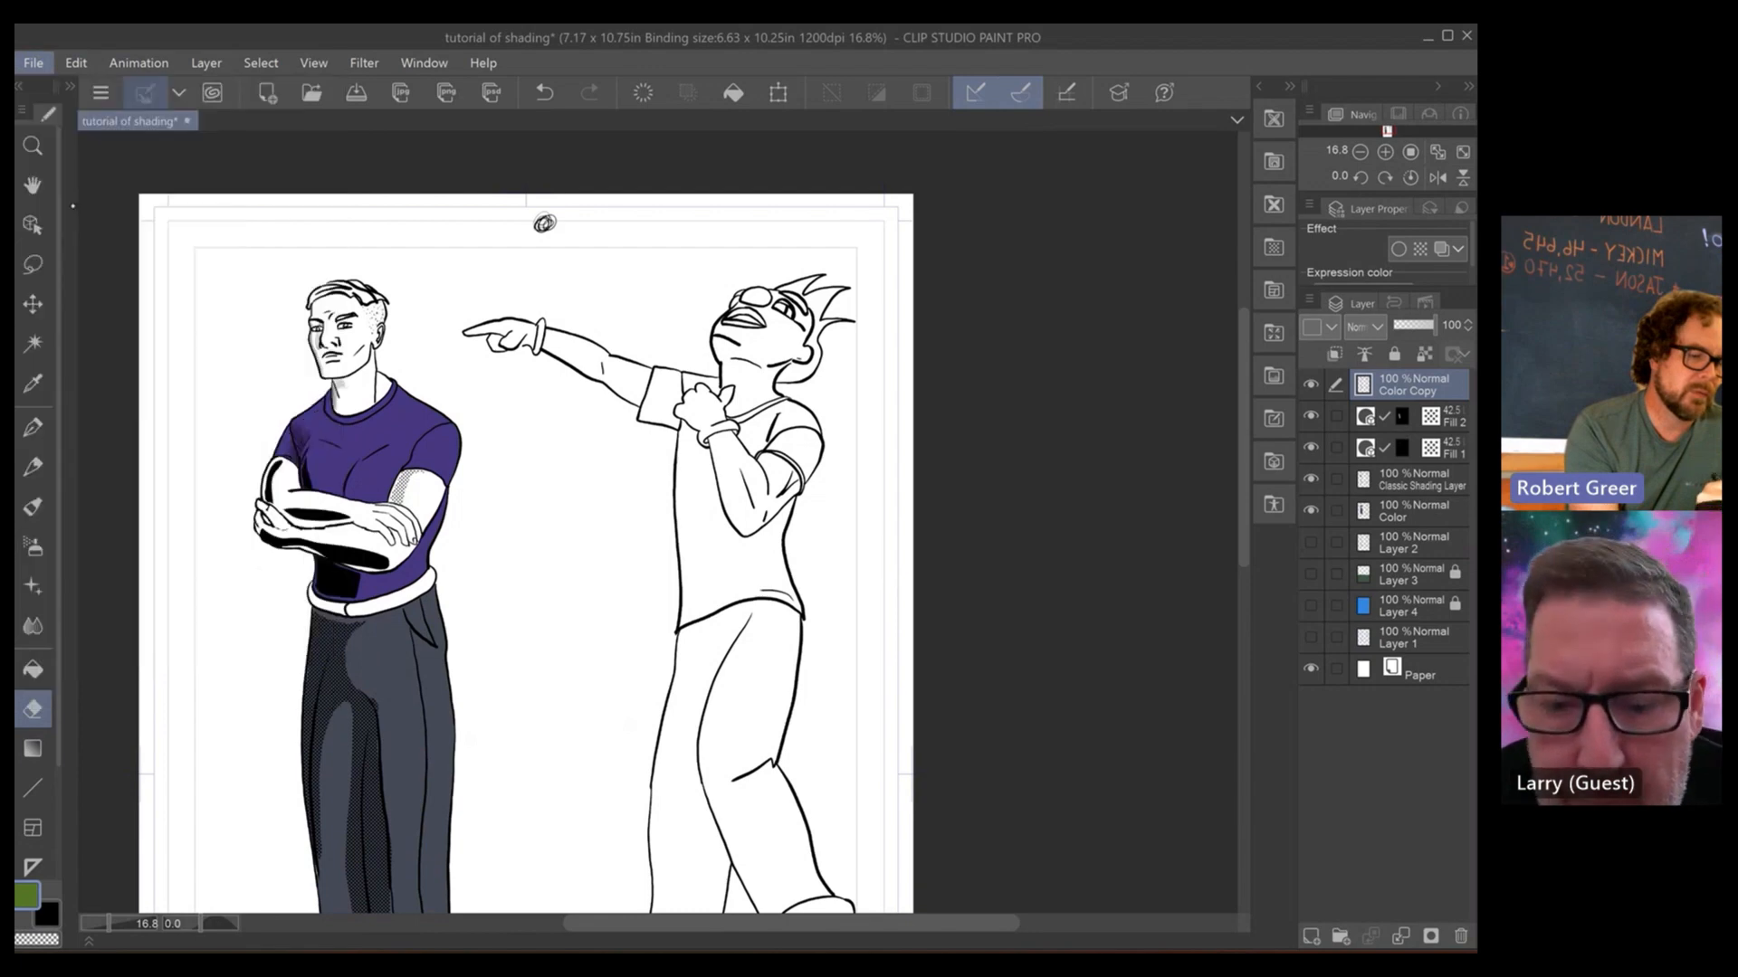
{"action": "left_click", "coordinate": [33, 62]}
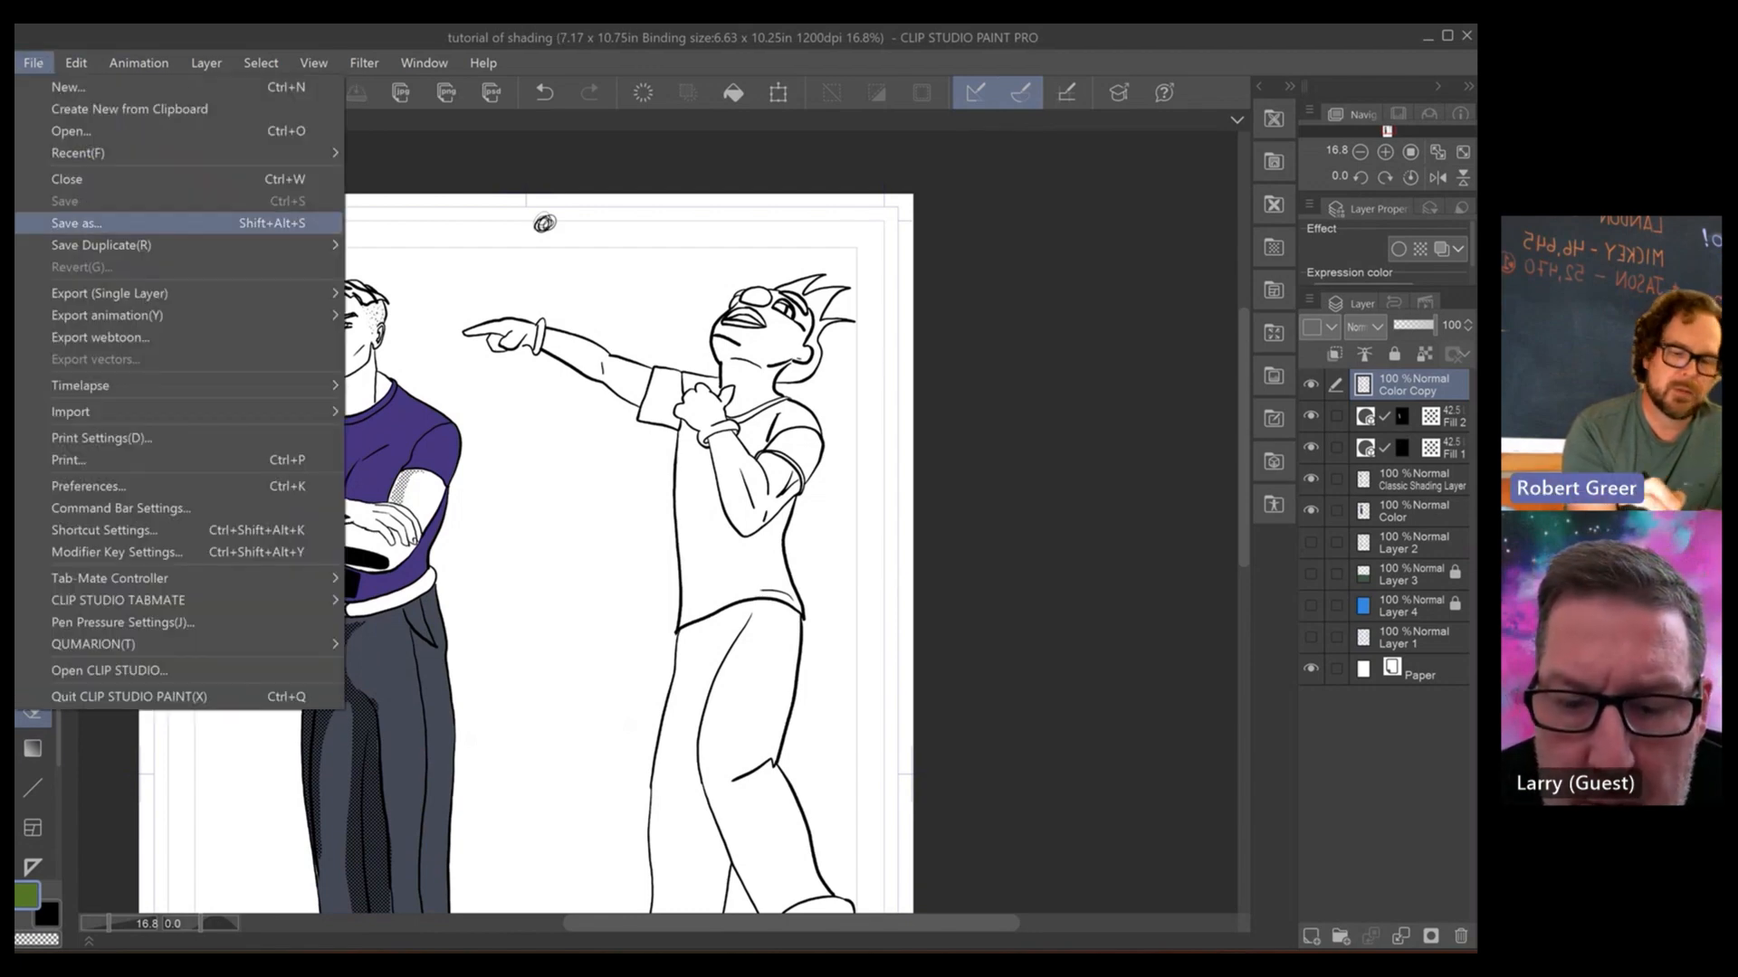
{"action": "left_click", "coordinate": [1000, 295]}
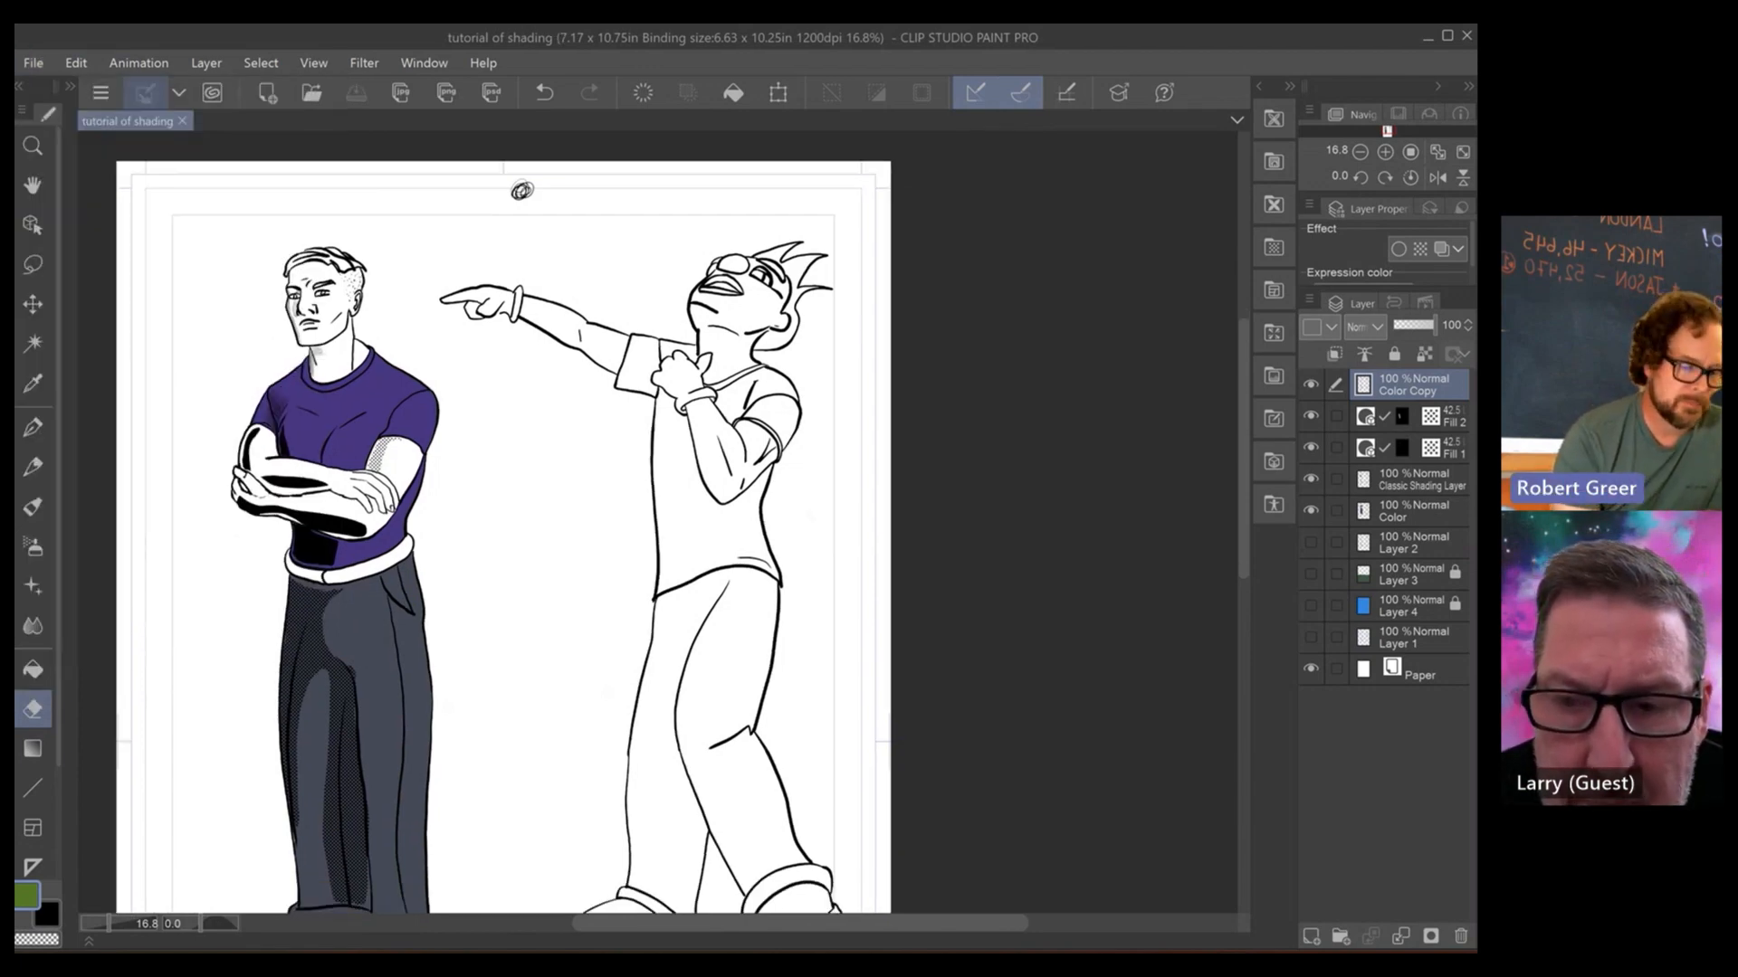
- Fill the pointing figure's lower shirt body and the outstretched arm's sleeve with the green
{"action": "scroll", "coordinate": [658, 521], "scroll_direction": "down", "scroll_amount": 2}
{"action": "key", "text": "ctrl+plus"}
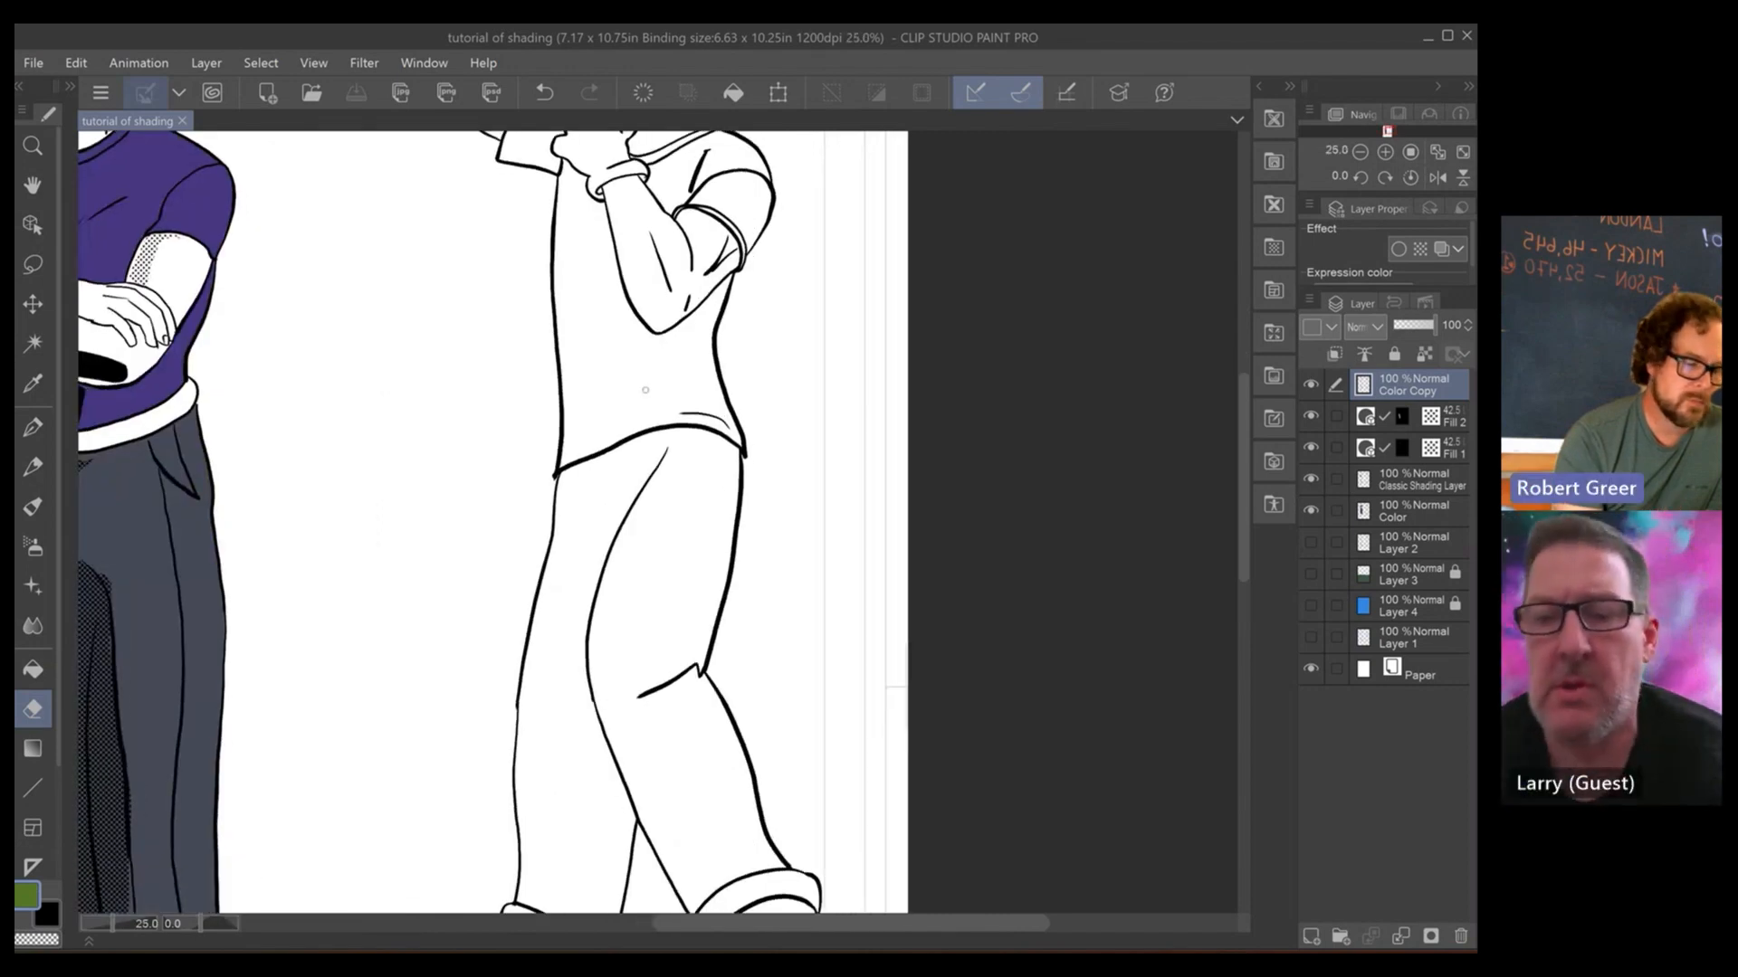
{"action": "left_click", "coordinate": [33, 668]}
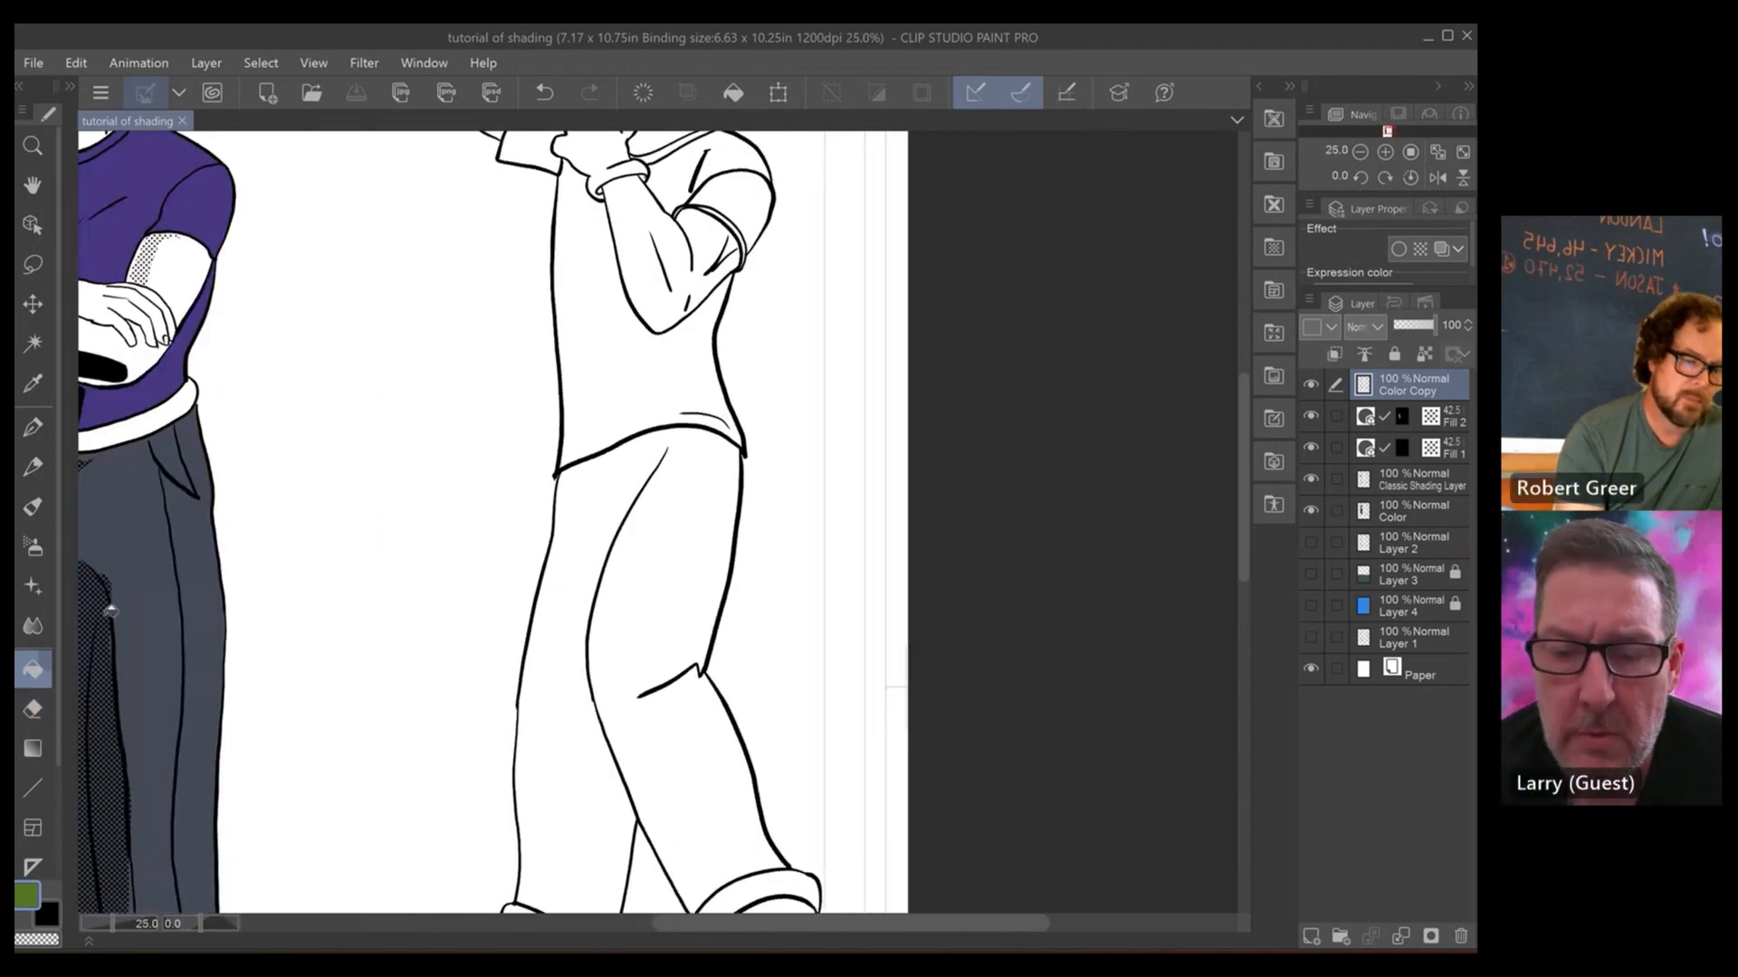
{"action": "left_click", "coordinate": [597, 382]}
{"action": "scroll", "coordinate": [658, 522], "scroll_direction": "up", "scroll_amount": 3}
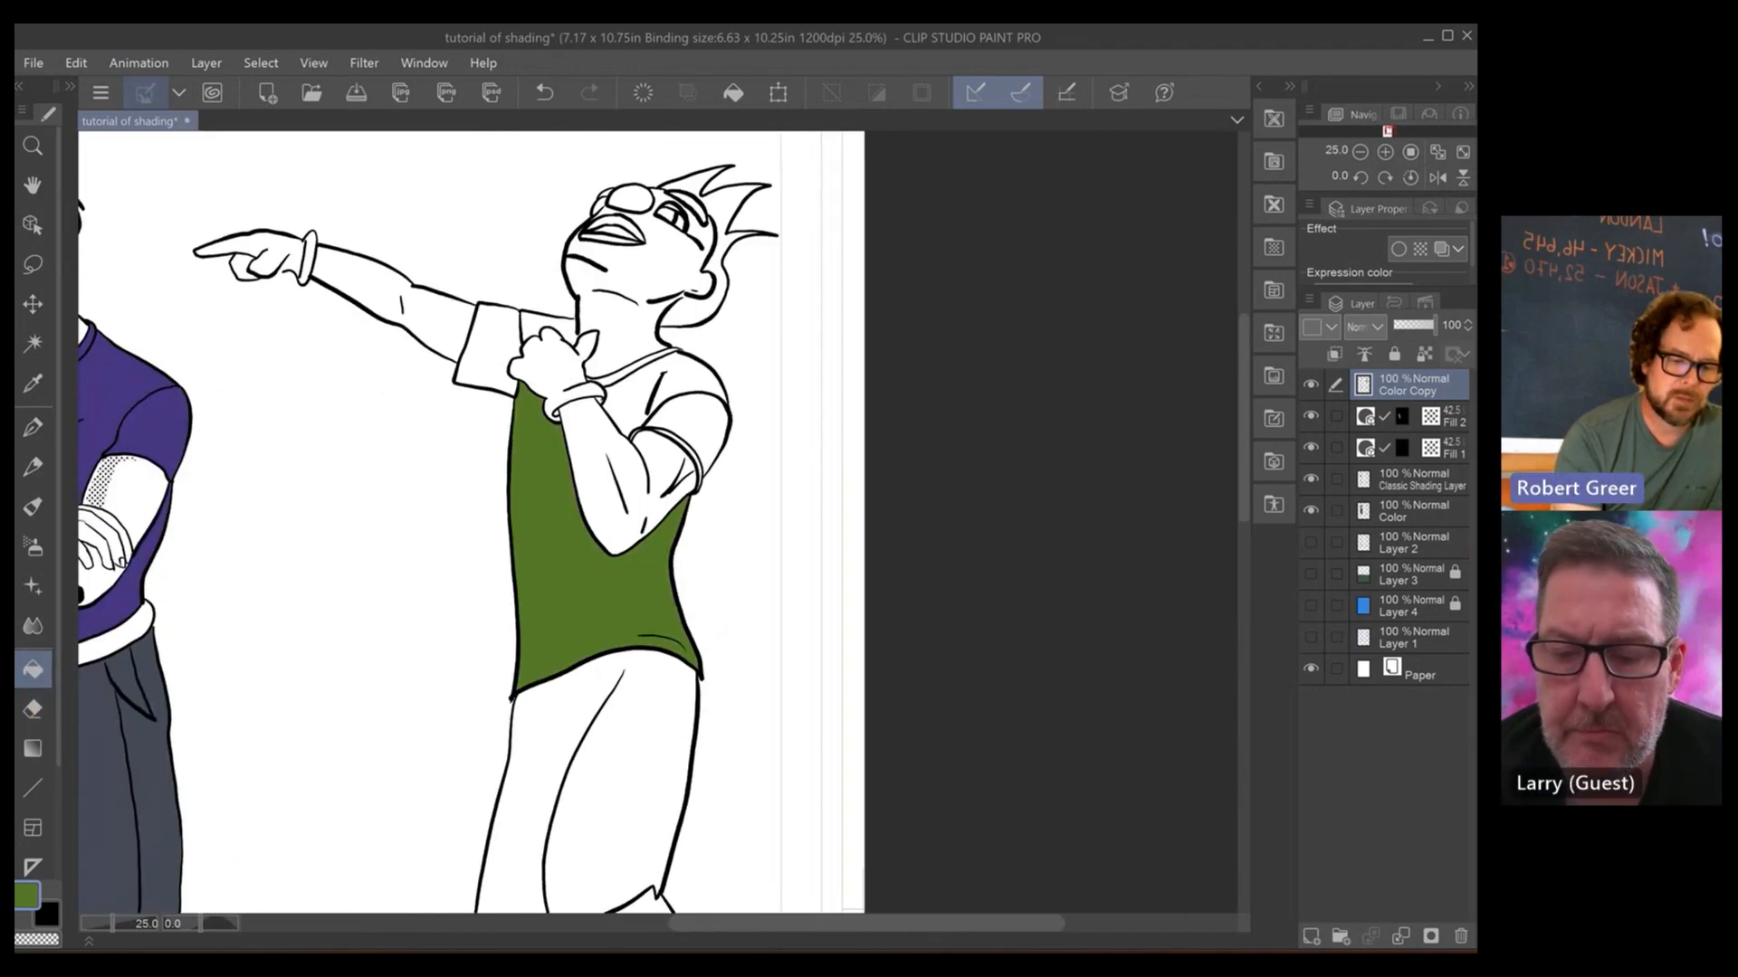
{"action": "scroll", "coordinate": [705, 502], "scroll_direction": "up", "scroll_amount": 3}
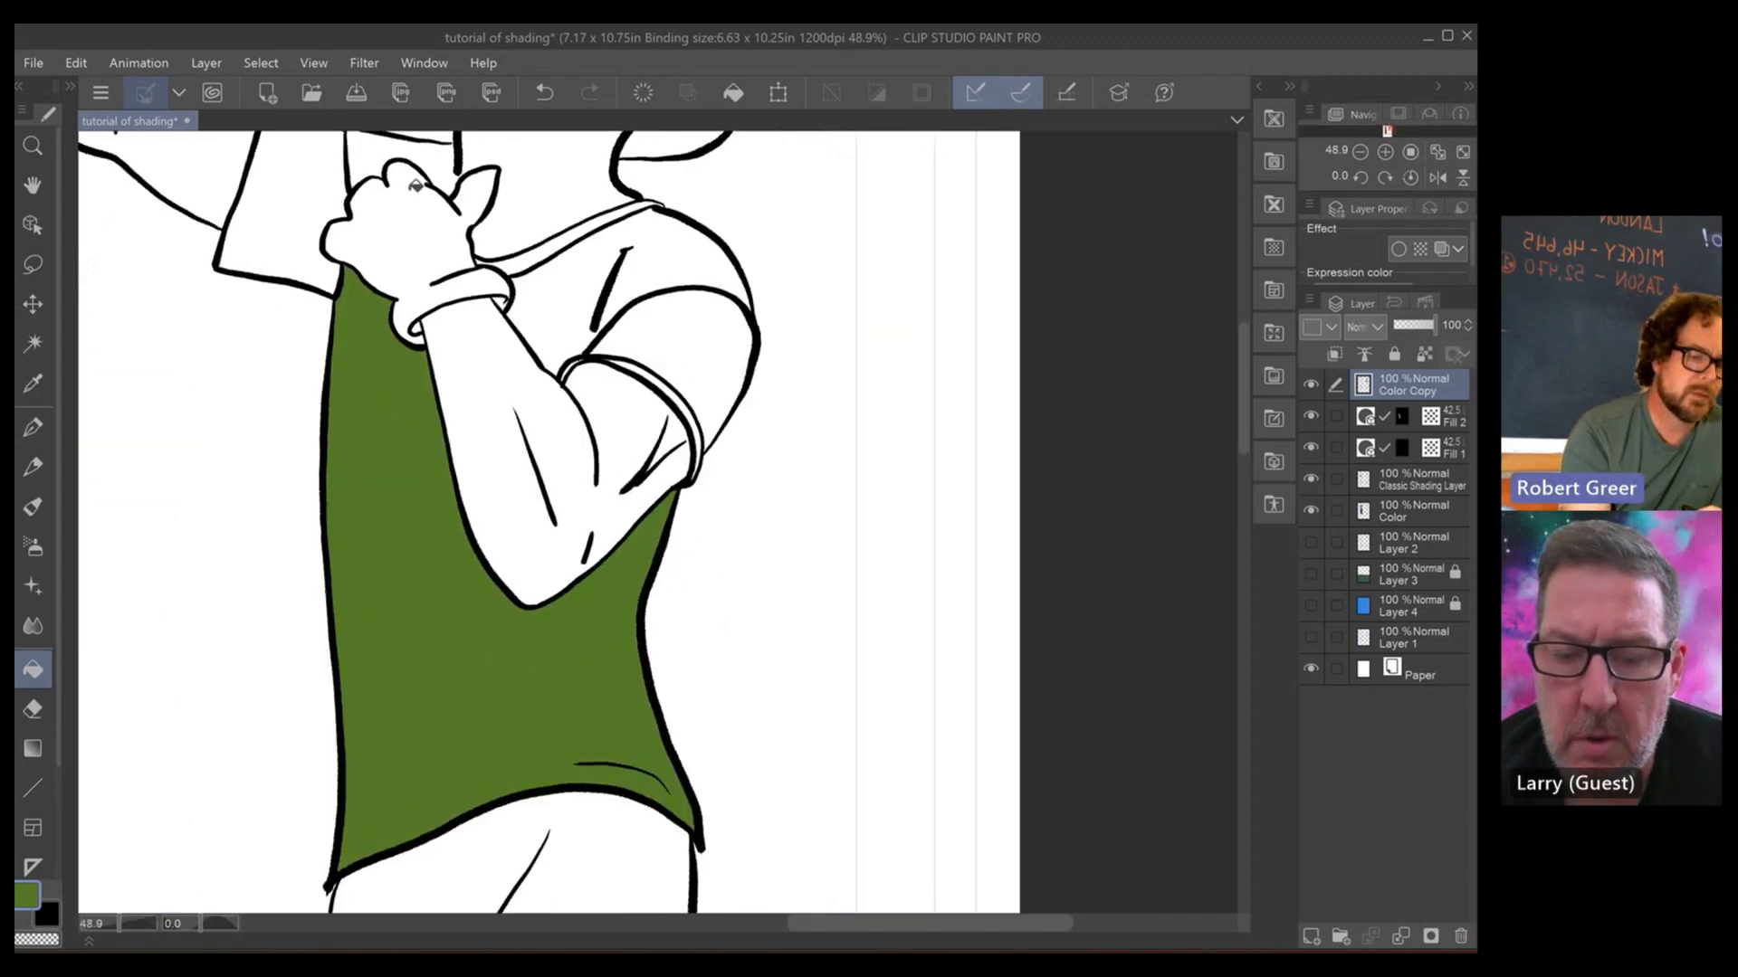
{"action": "left_click", "coordinate": [334, 201]}
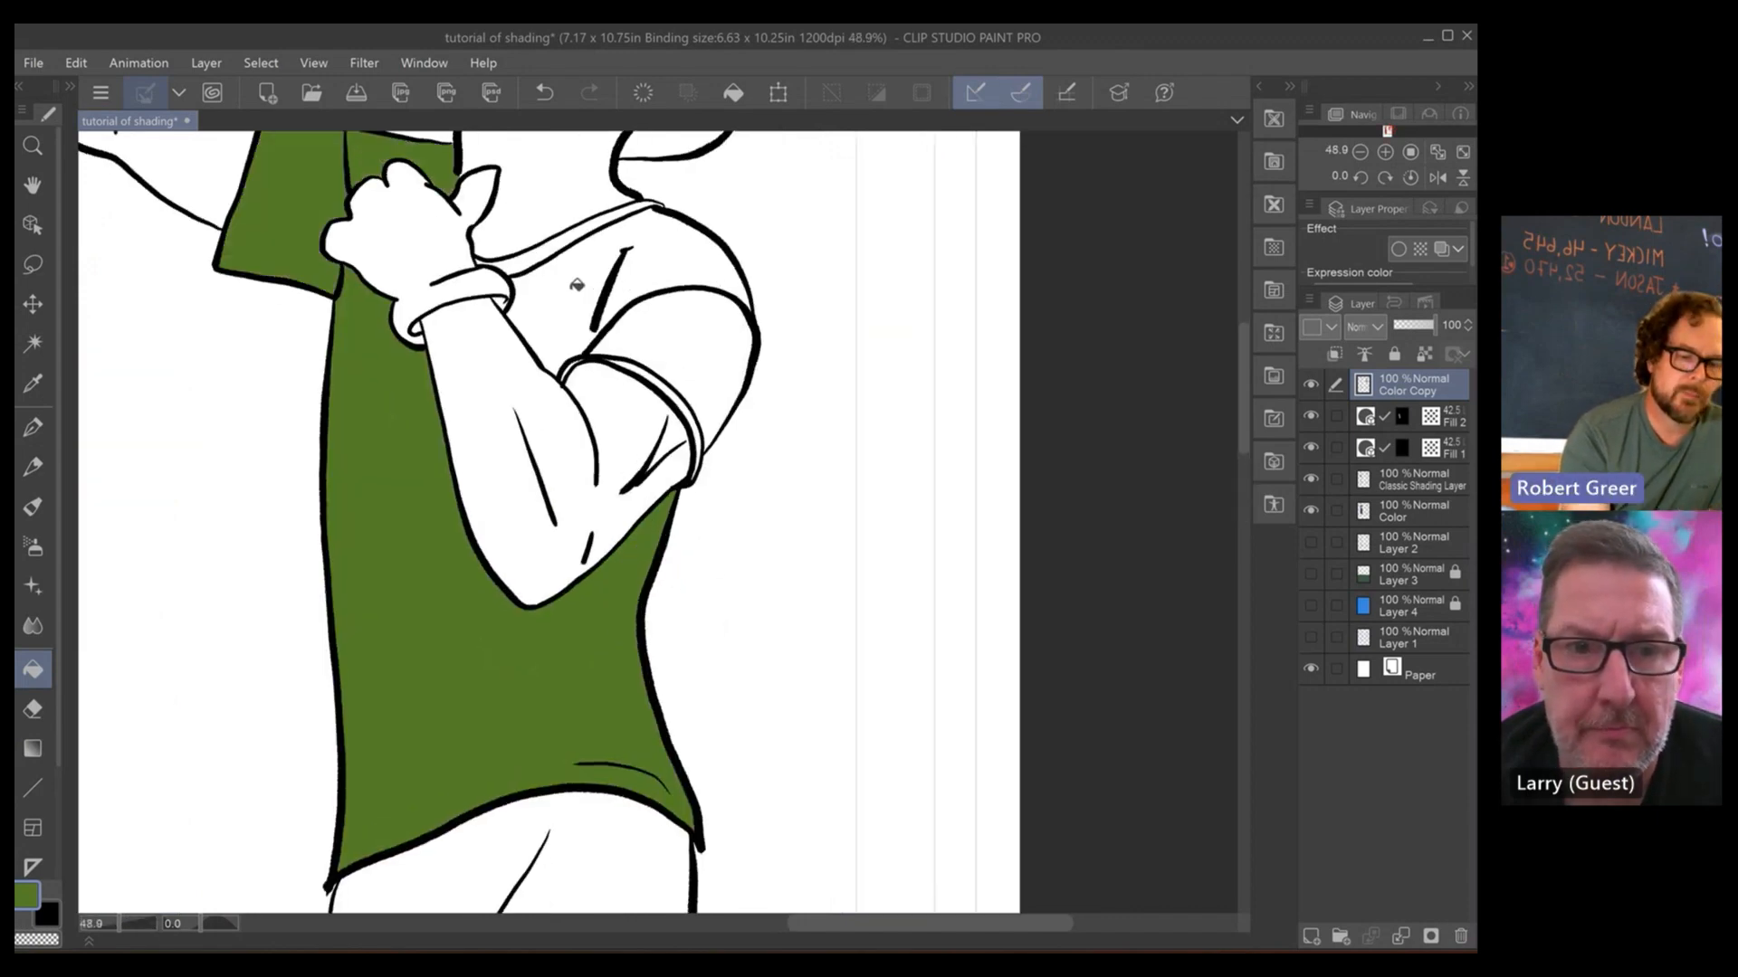
- Fill the pointing figure's shirt chest, collar band, bent-arm sleeve and the sleeve's hem with the same green
{"action": "left_click", "coordinate": [584, 281]}
{"action": "left_click", "coordinate": [558, 248]}
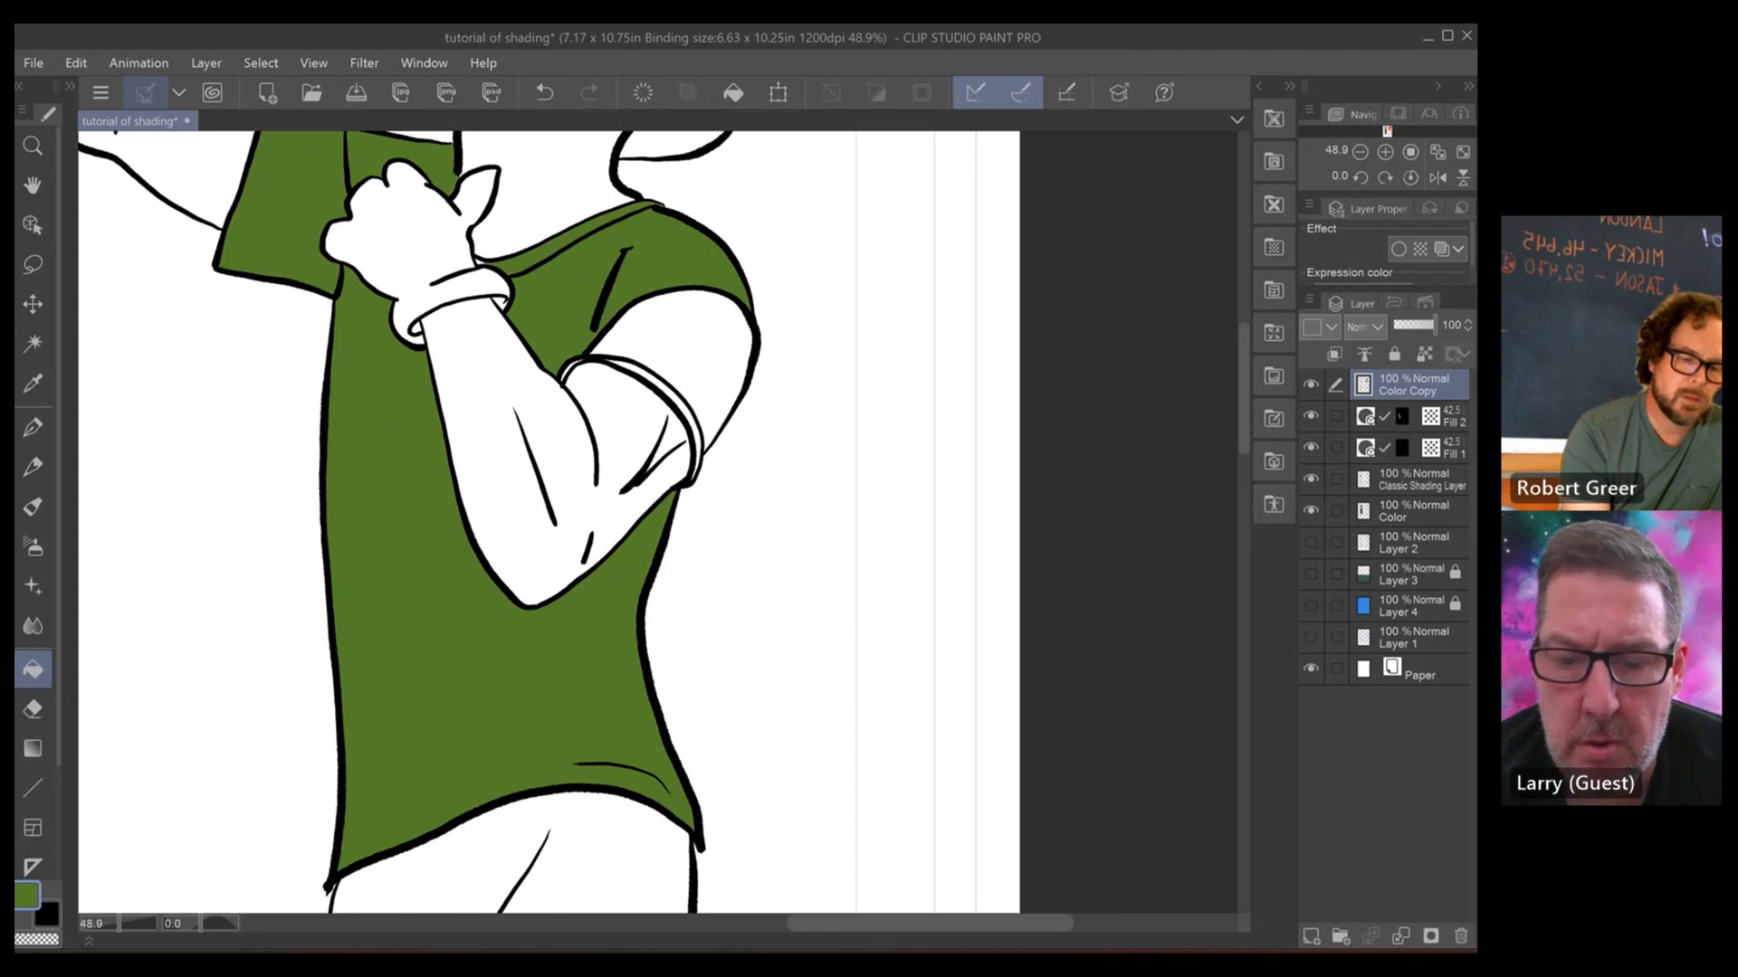
{"action": "left_click", "coordinate": [679, 384]}
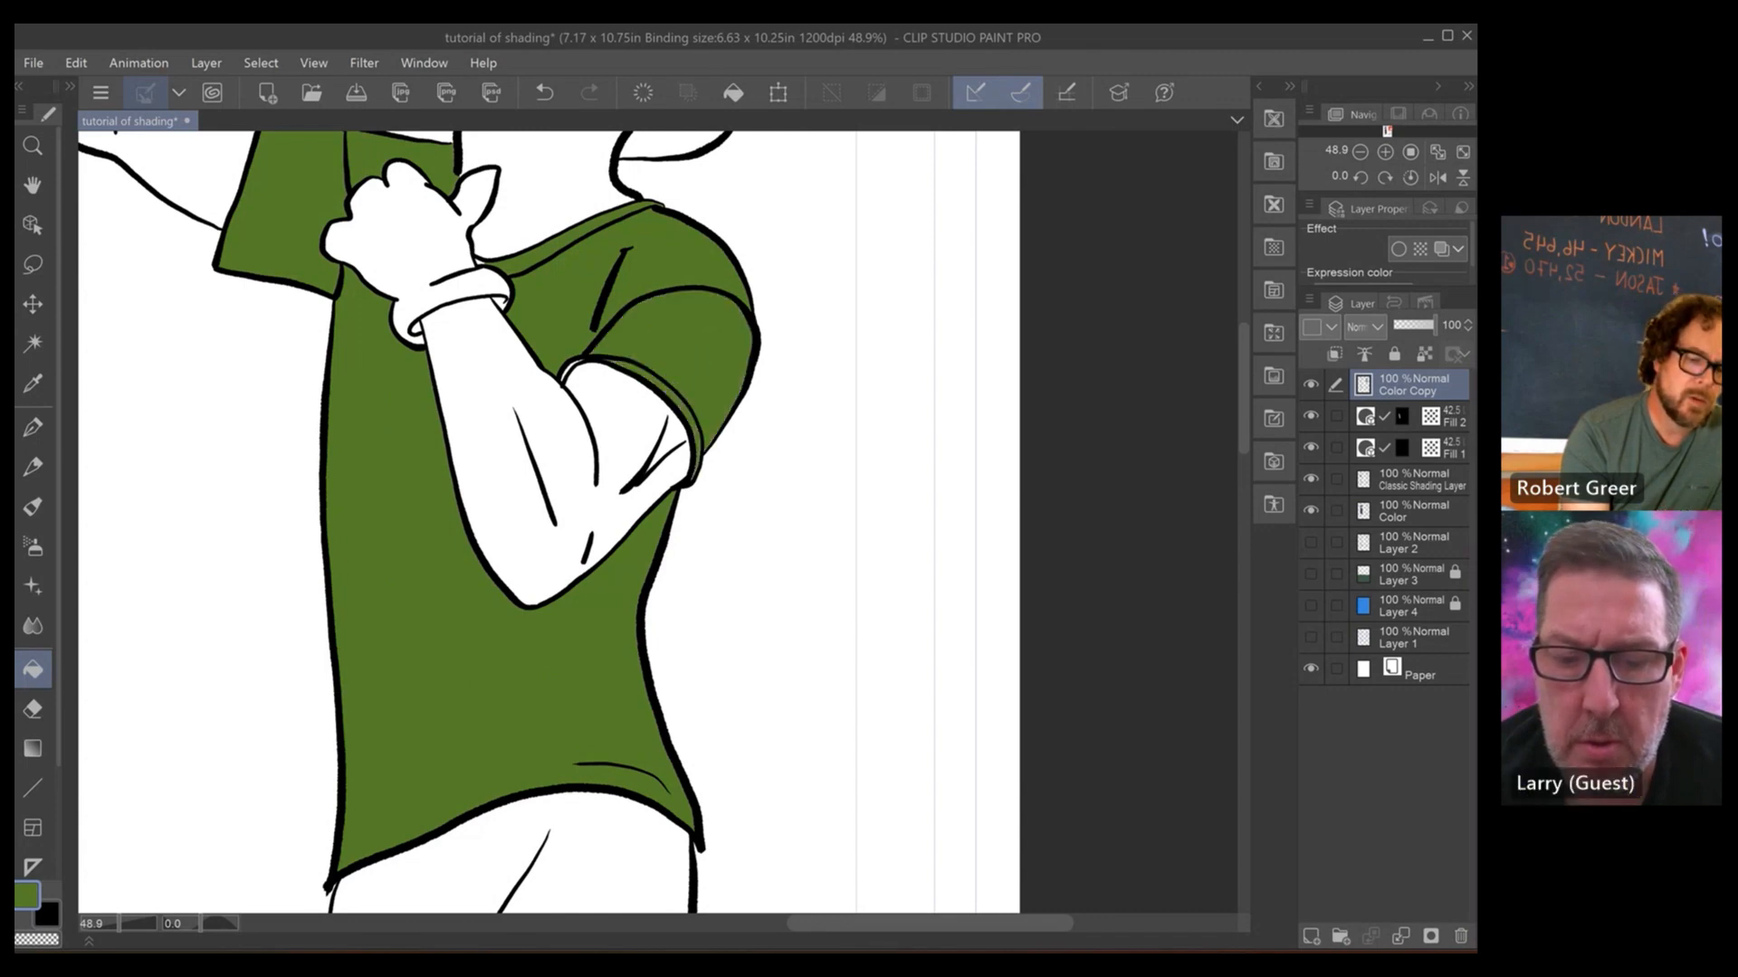
{"action": "scroll", "coordinate": [677, 385], "scroll_direction": "up", "scroll_amount": 5}
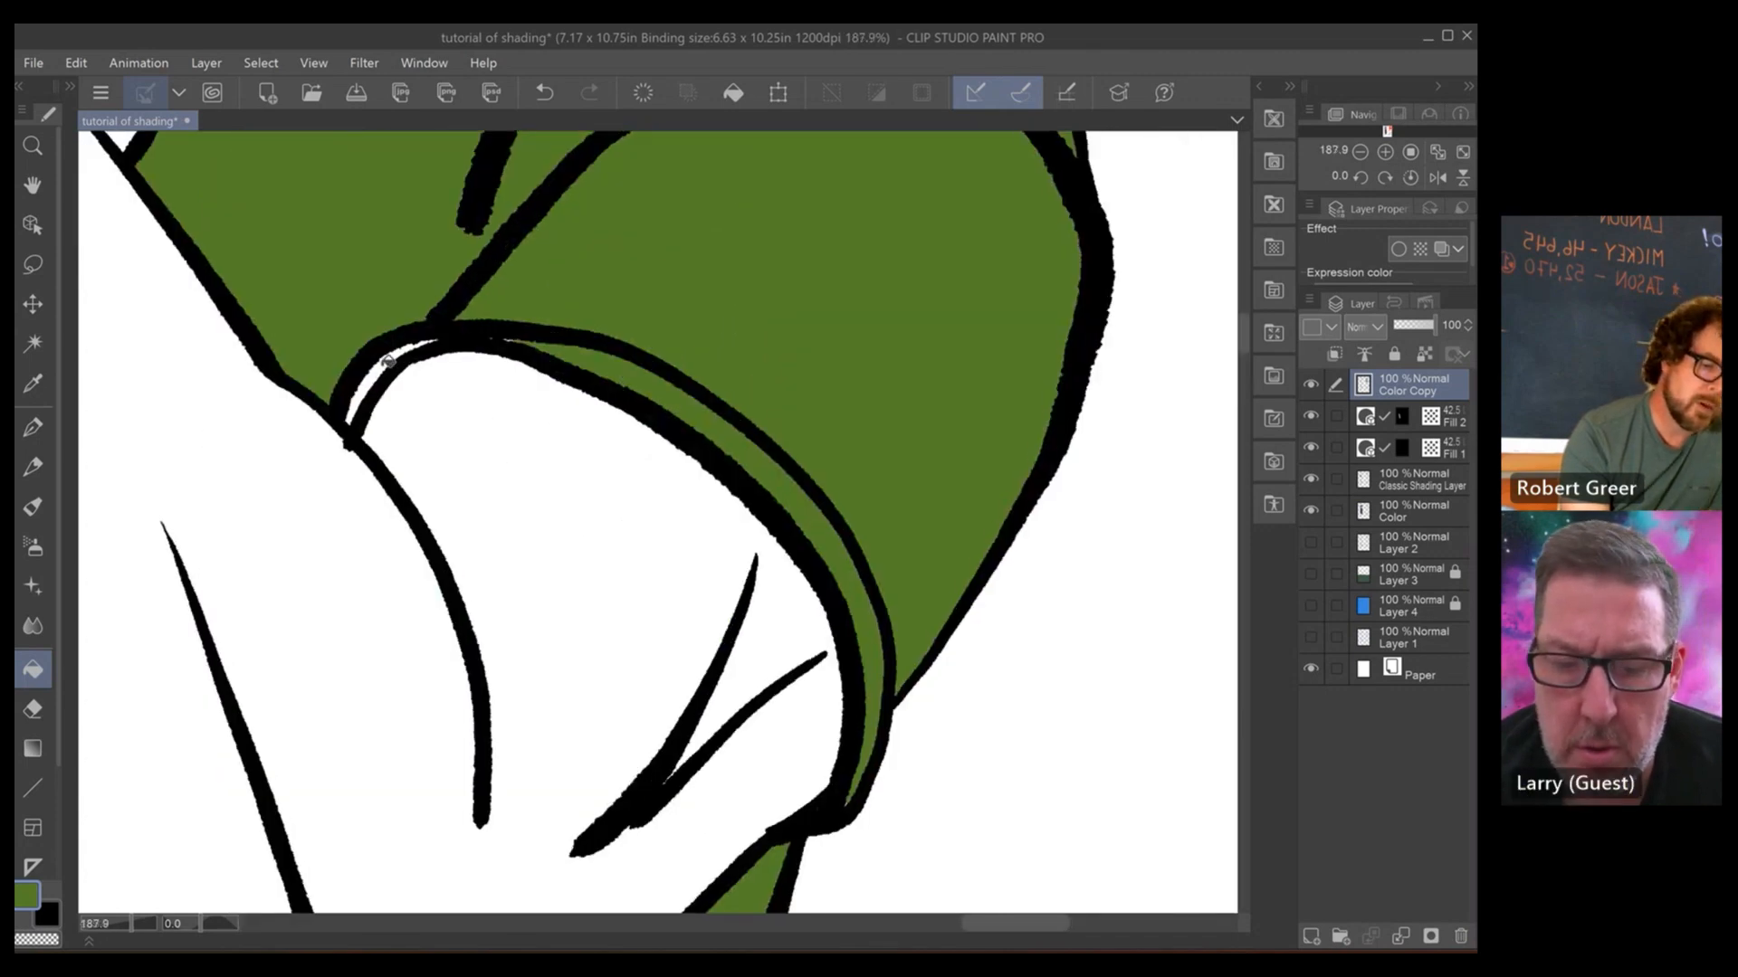
{"action": "left_click_drag", "start_coordinate": [392, 364], "coordinate": [375, 405]}
{"action": "scroll", "coordinate": [658, 522], "scroll_direction": "down", "scroll_amount": 5}
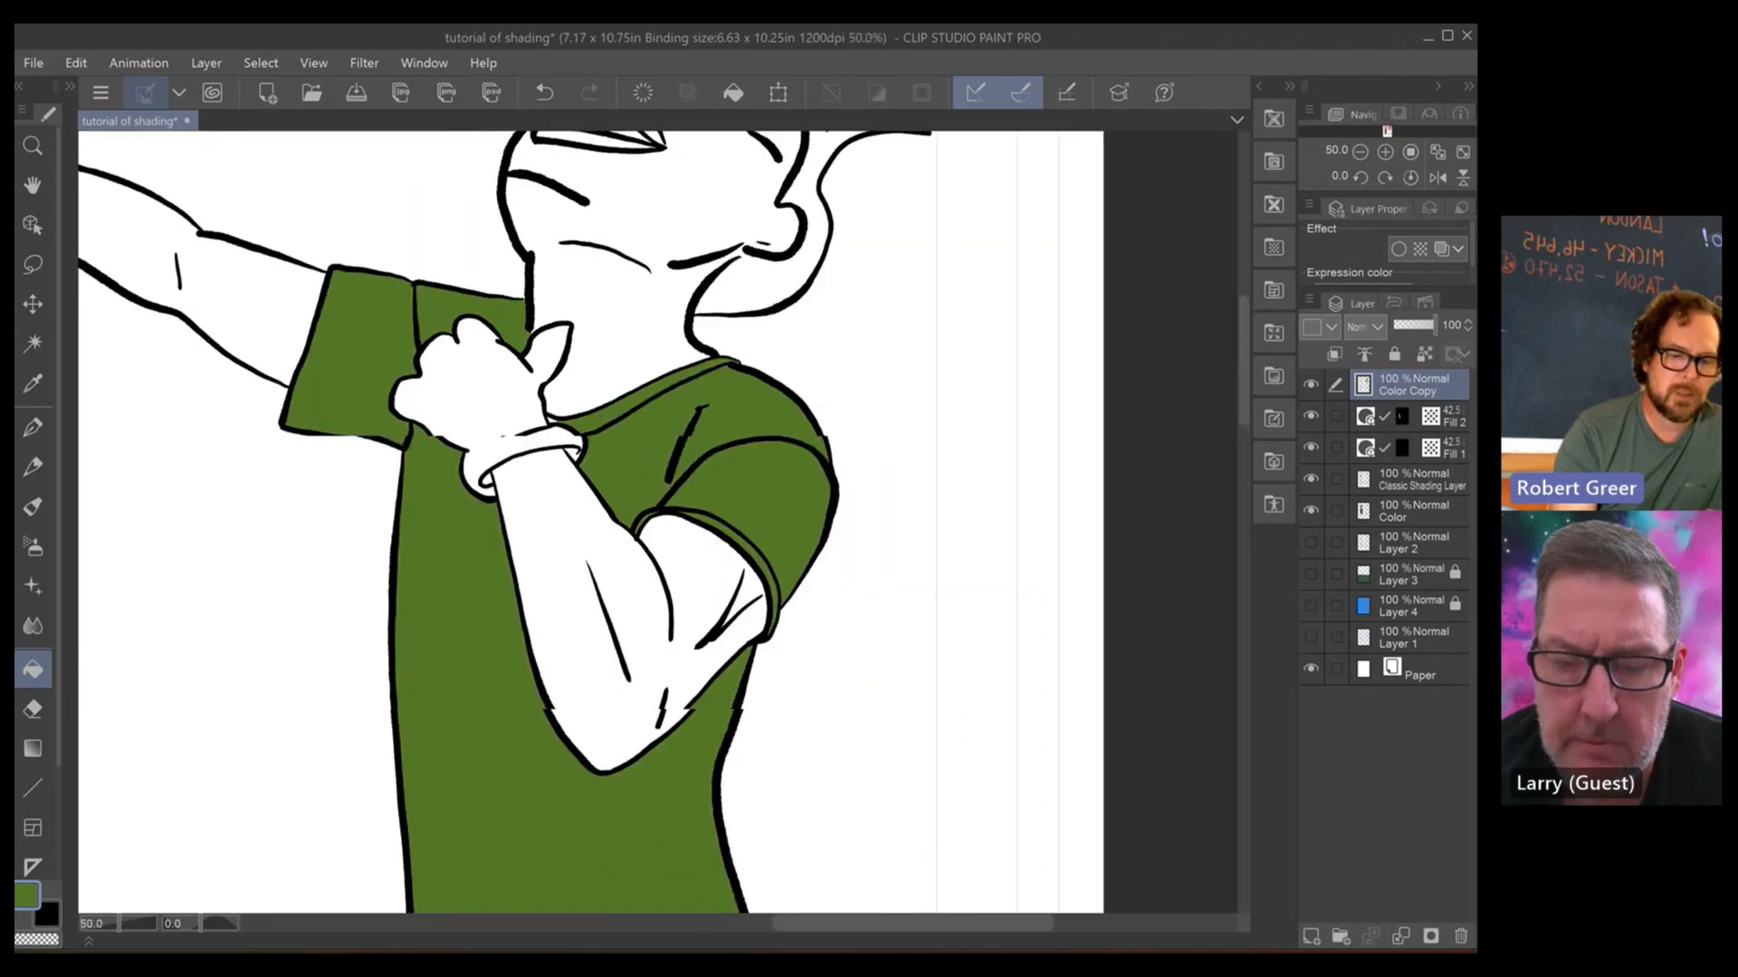
- Set the drawing colour to a muted blue-grey and fill the pointing figure's trousers and both cuffs with it
{"action": "scroll", "coordinate": [341, 287], "scroll_direction": "down", "scroll_amount": 5}
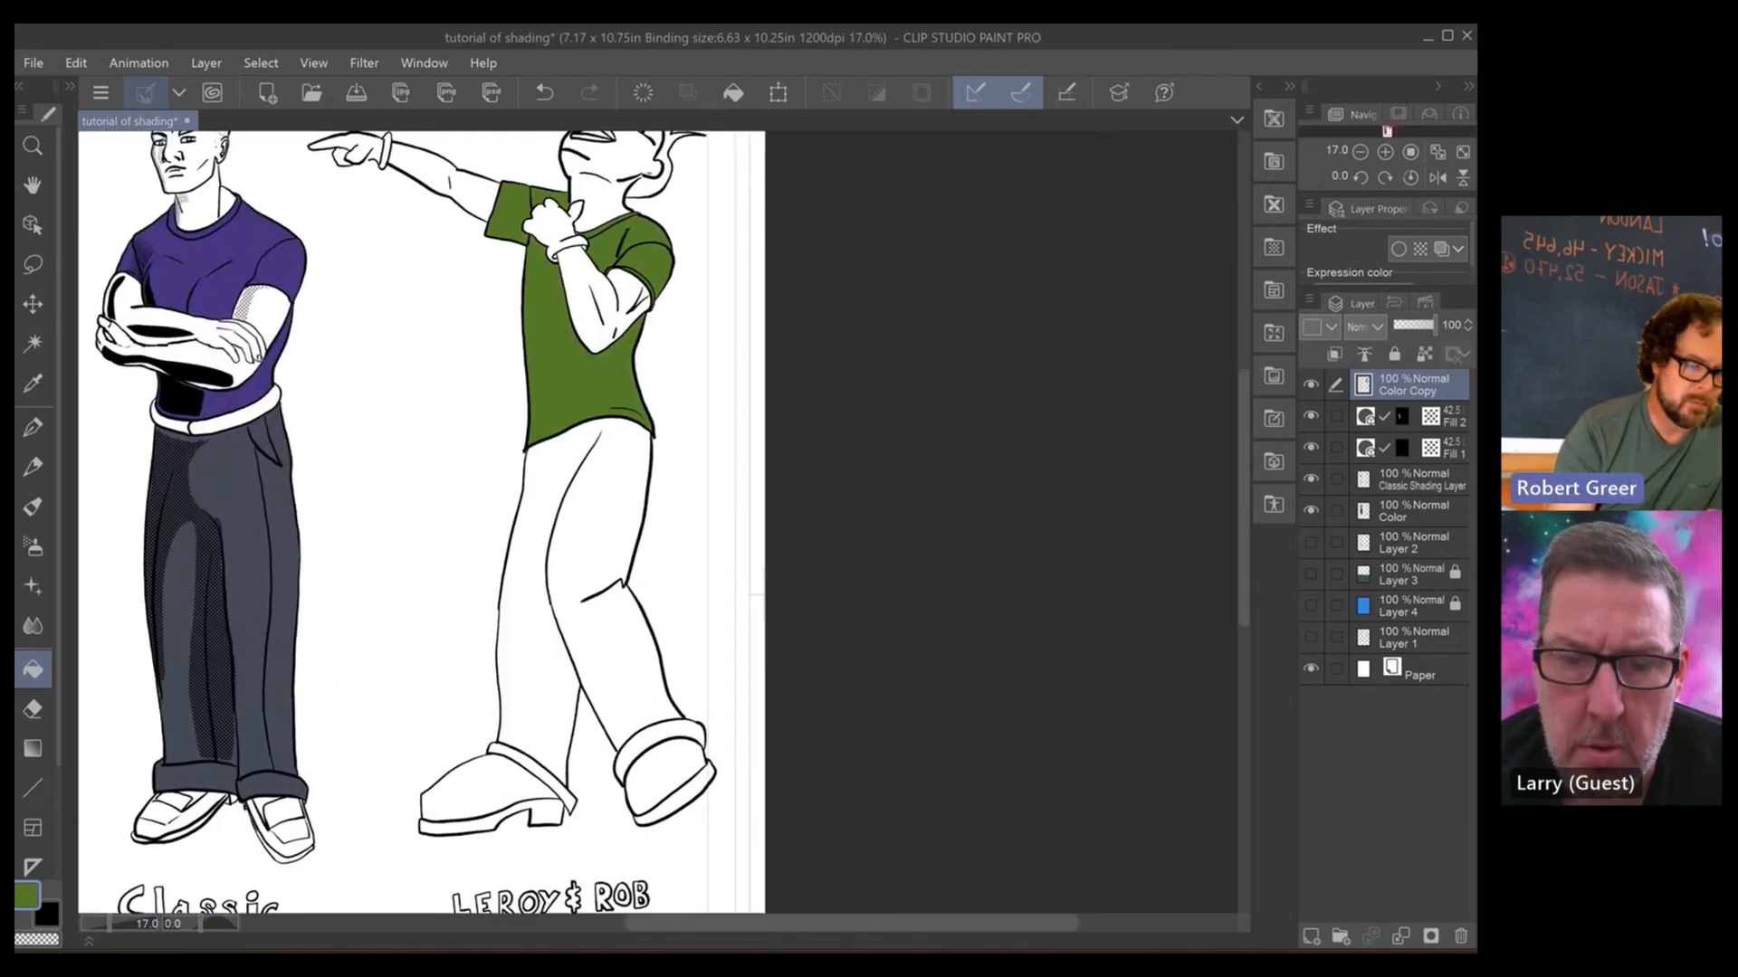
{"action": "left_click", "coordinate": [27, 896]}
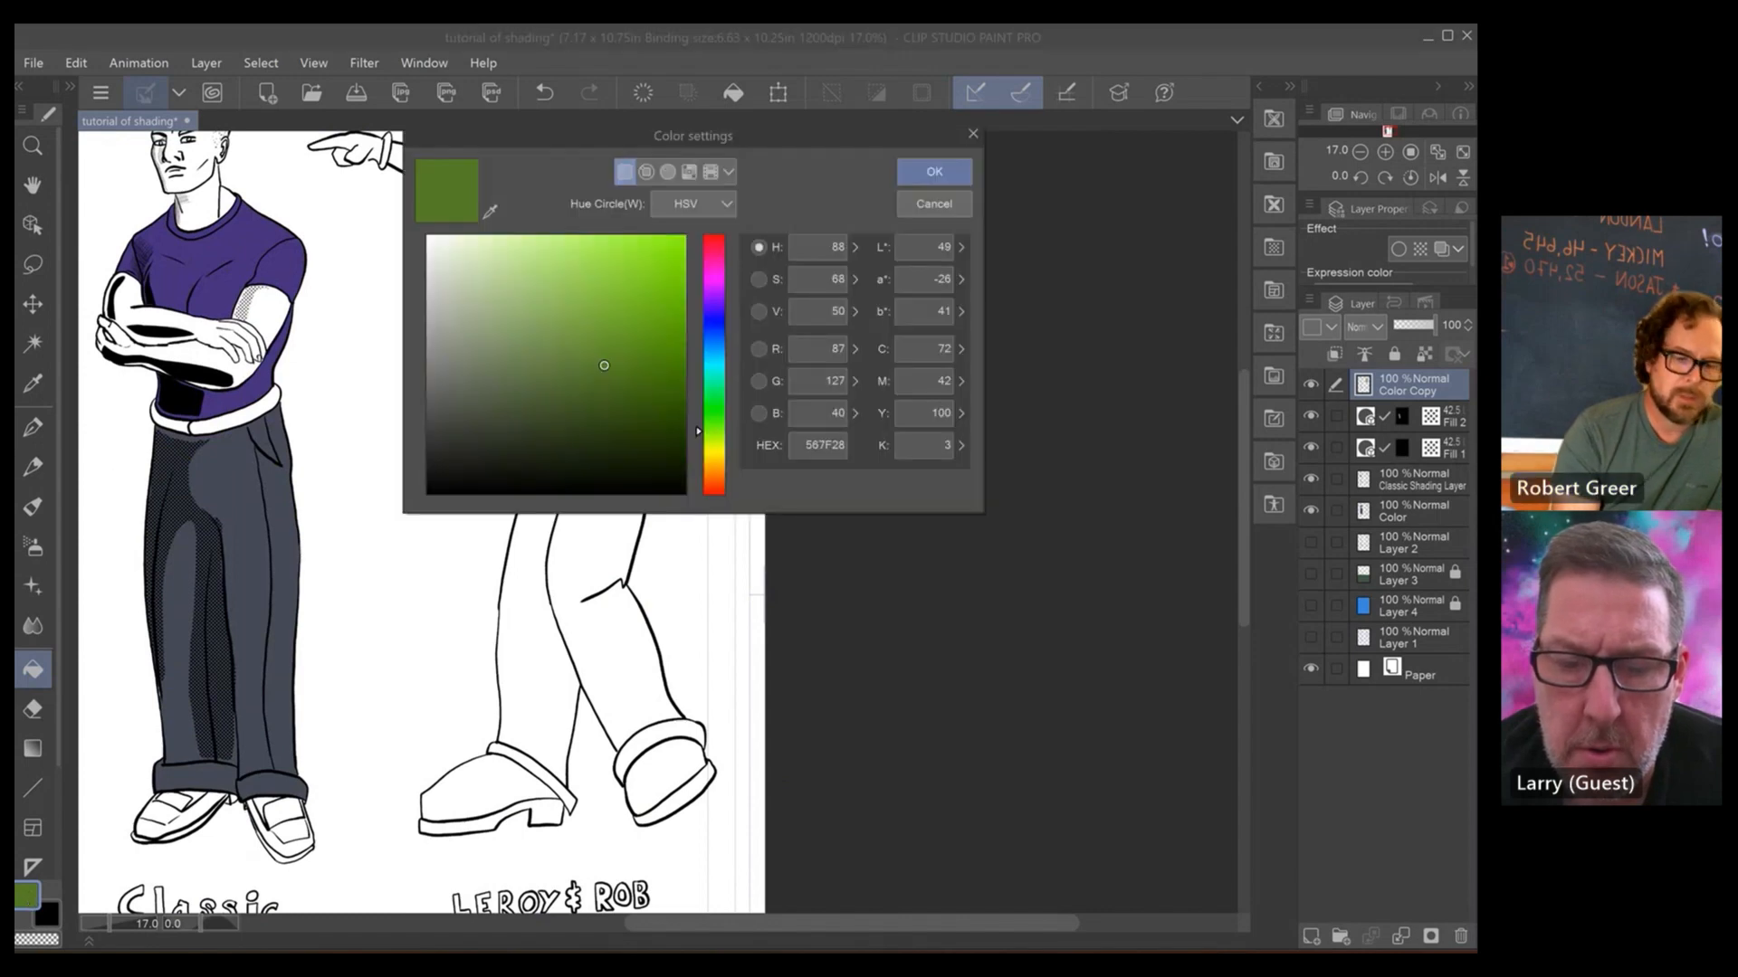
{"action": "left_click", "coordinate": [714, 319]}
{"action": "mouse_move", "coordinate": [601, 364]}
{"action": "left_mouse_down"}
{"action": "mouse_move", "coordinate": [539, 383]}
{"action": "mouse_move", "coordinate": [489, 369]}
{"action": "mouse_move", "coordinate": [480, 386]}
{"action": "left_mouse_up"}
{"action": "left_click", "coordinate": [934, 171]}
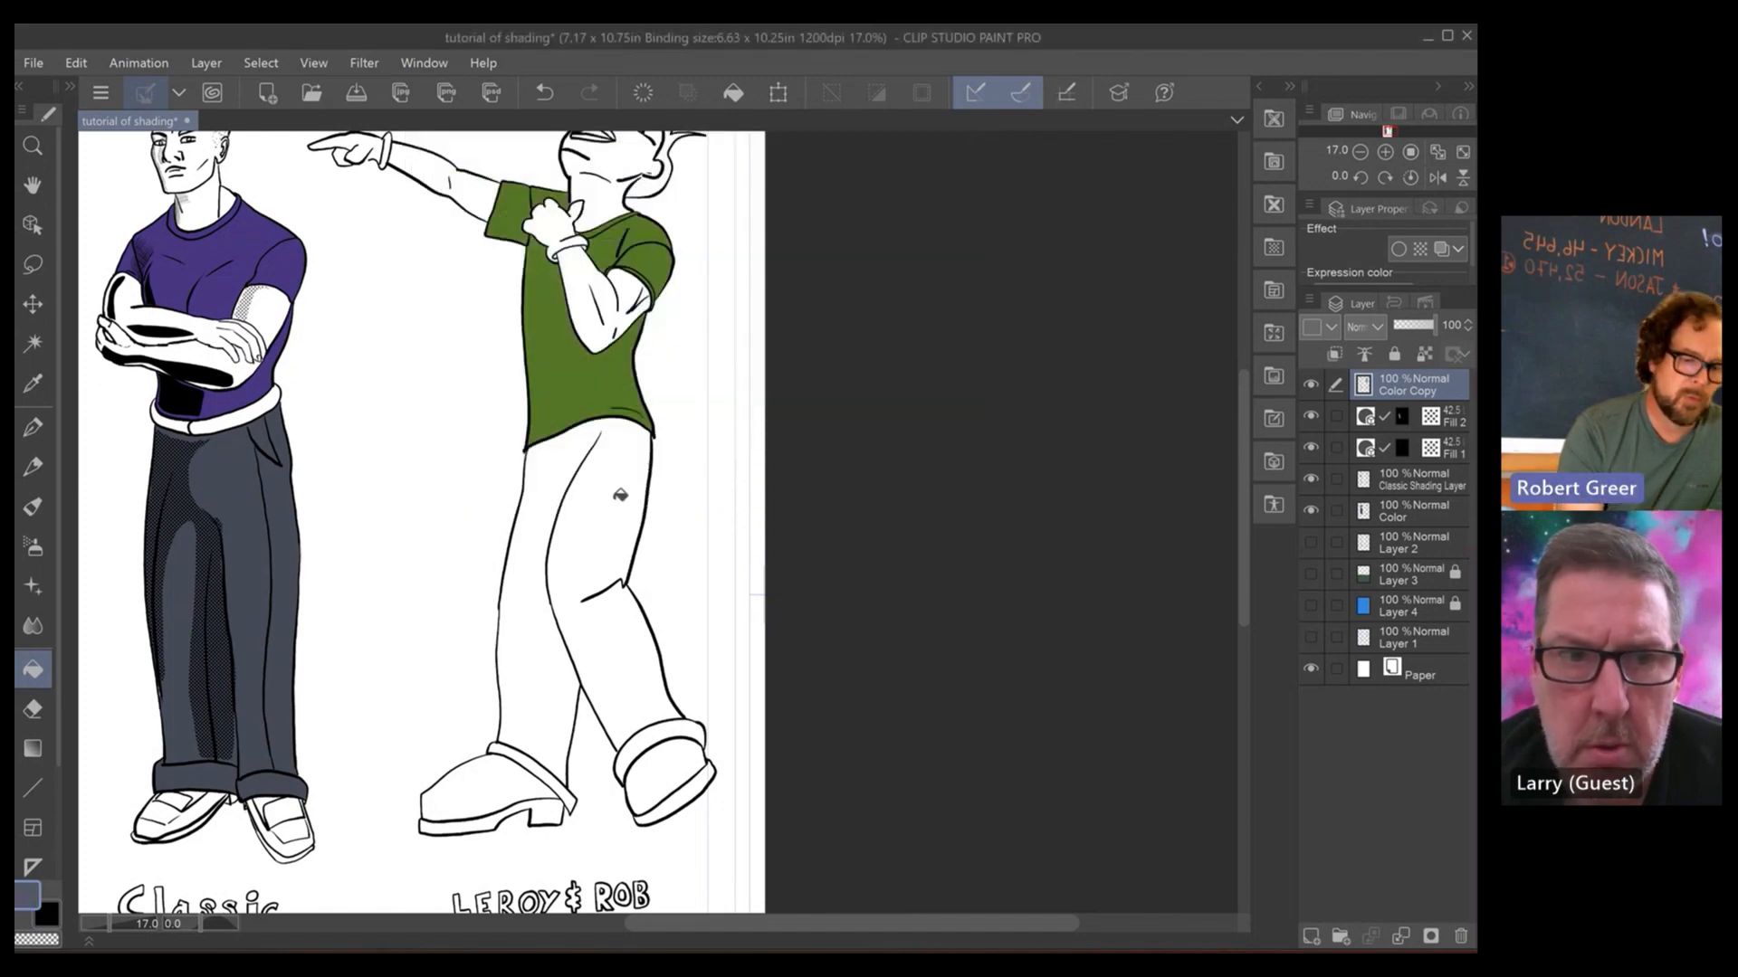
{"action": "left_click", "coordinate": [611, 503]}
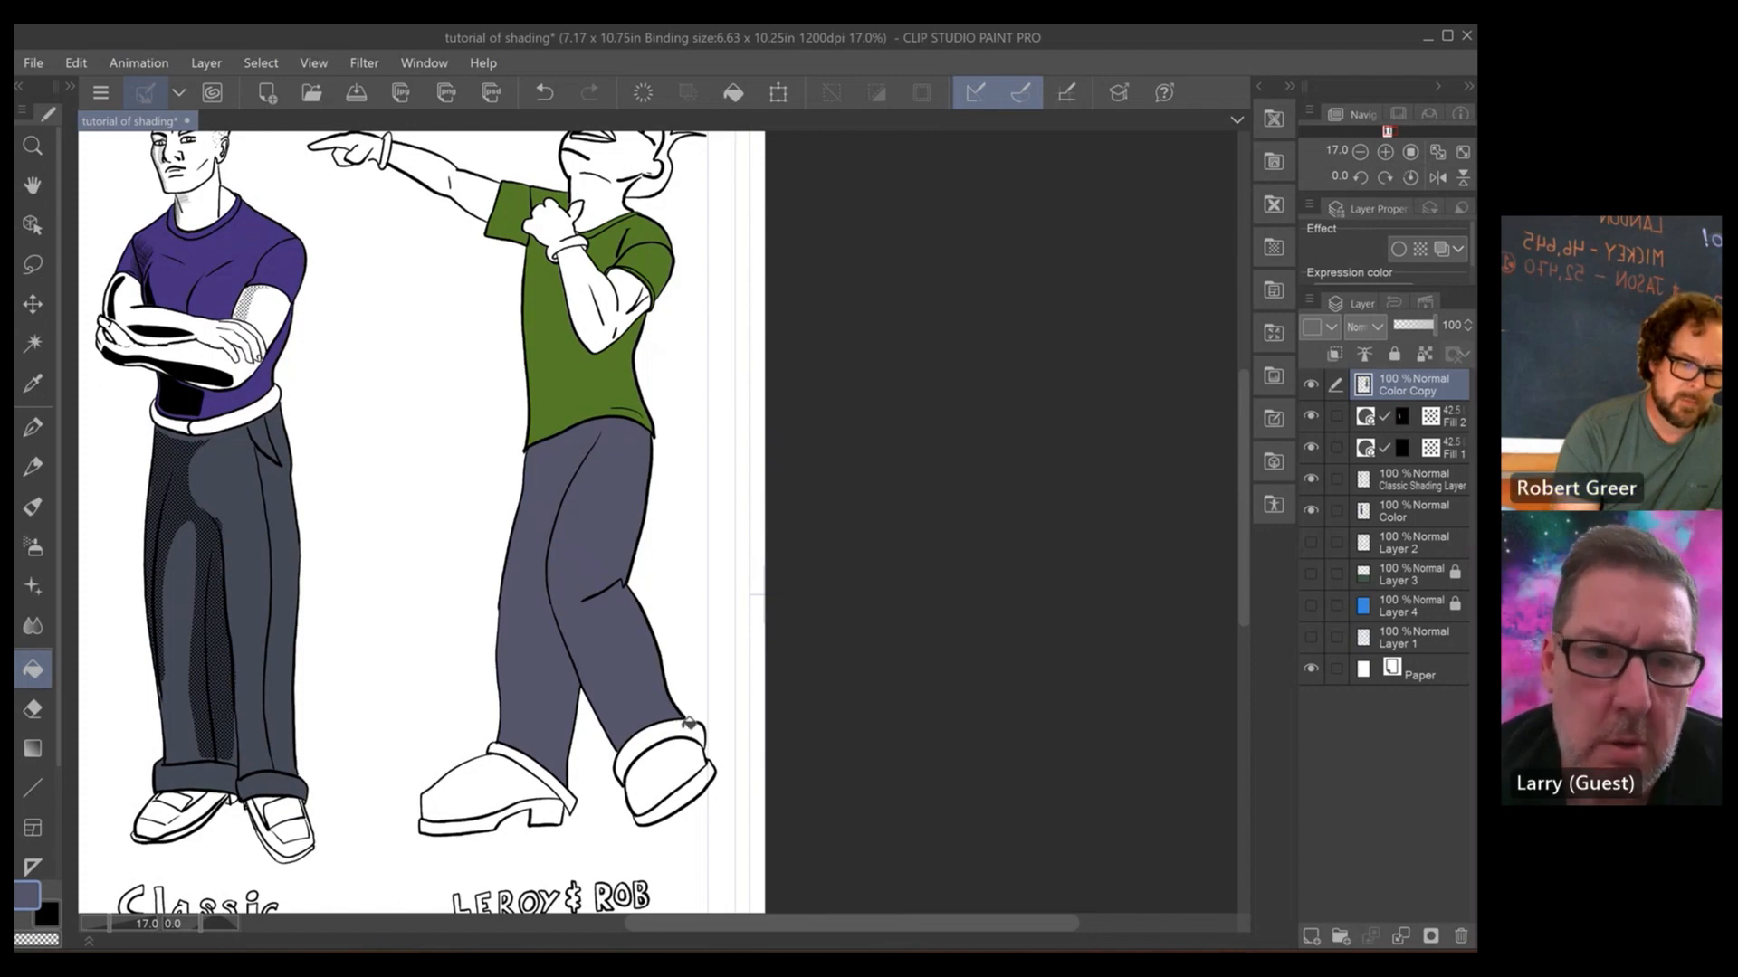
{"action": "left_click", "coordinate": [549, 762]}
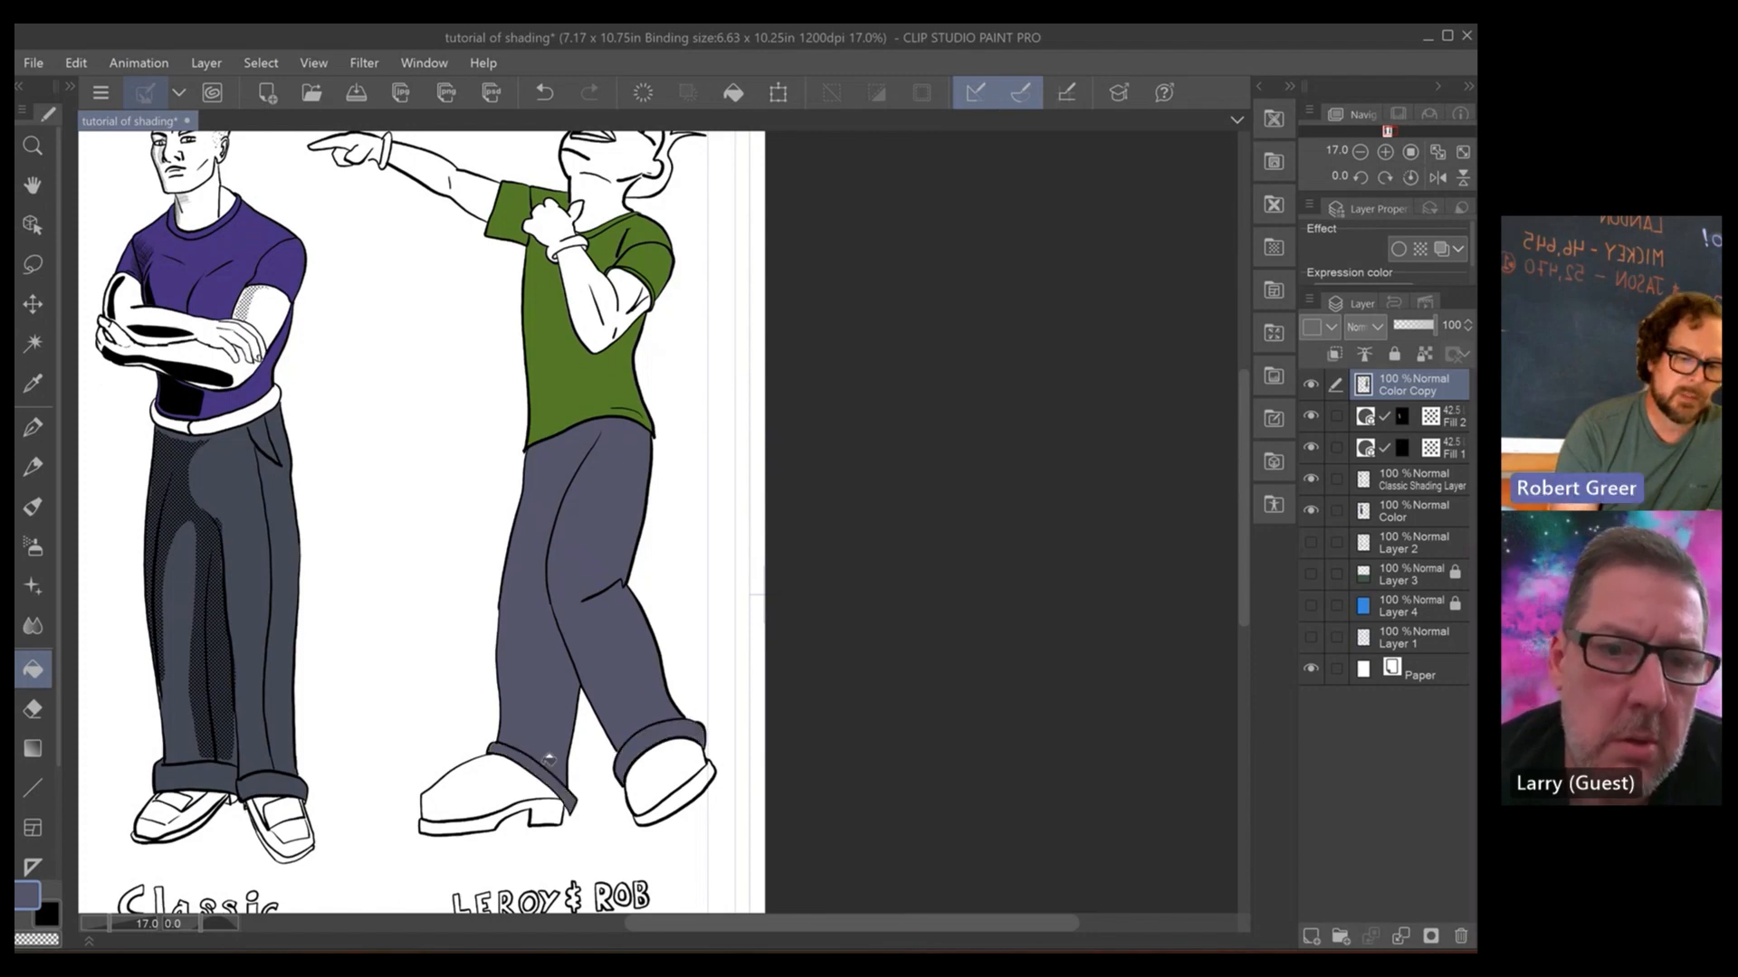
- Set the drawing colour to an orange-brown skin tone with H 37, S 87, V 67
{"action": "scroll", "coordinate": [388, 214], "scroll_direction": "up", "scroll_amount": 3}
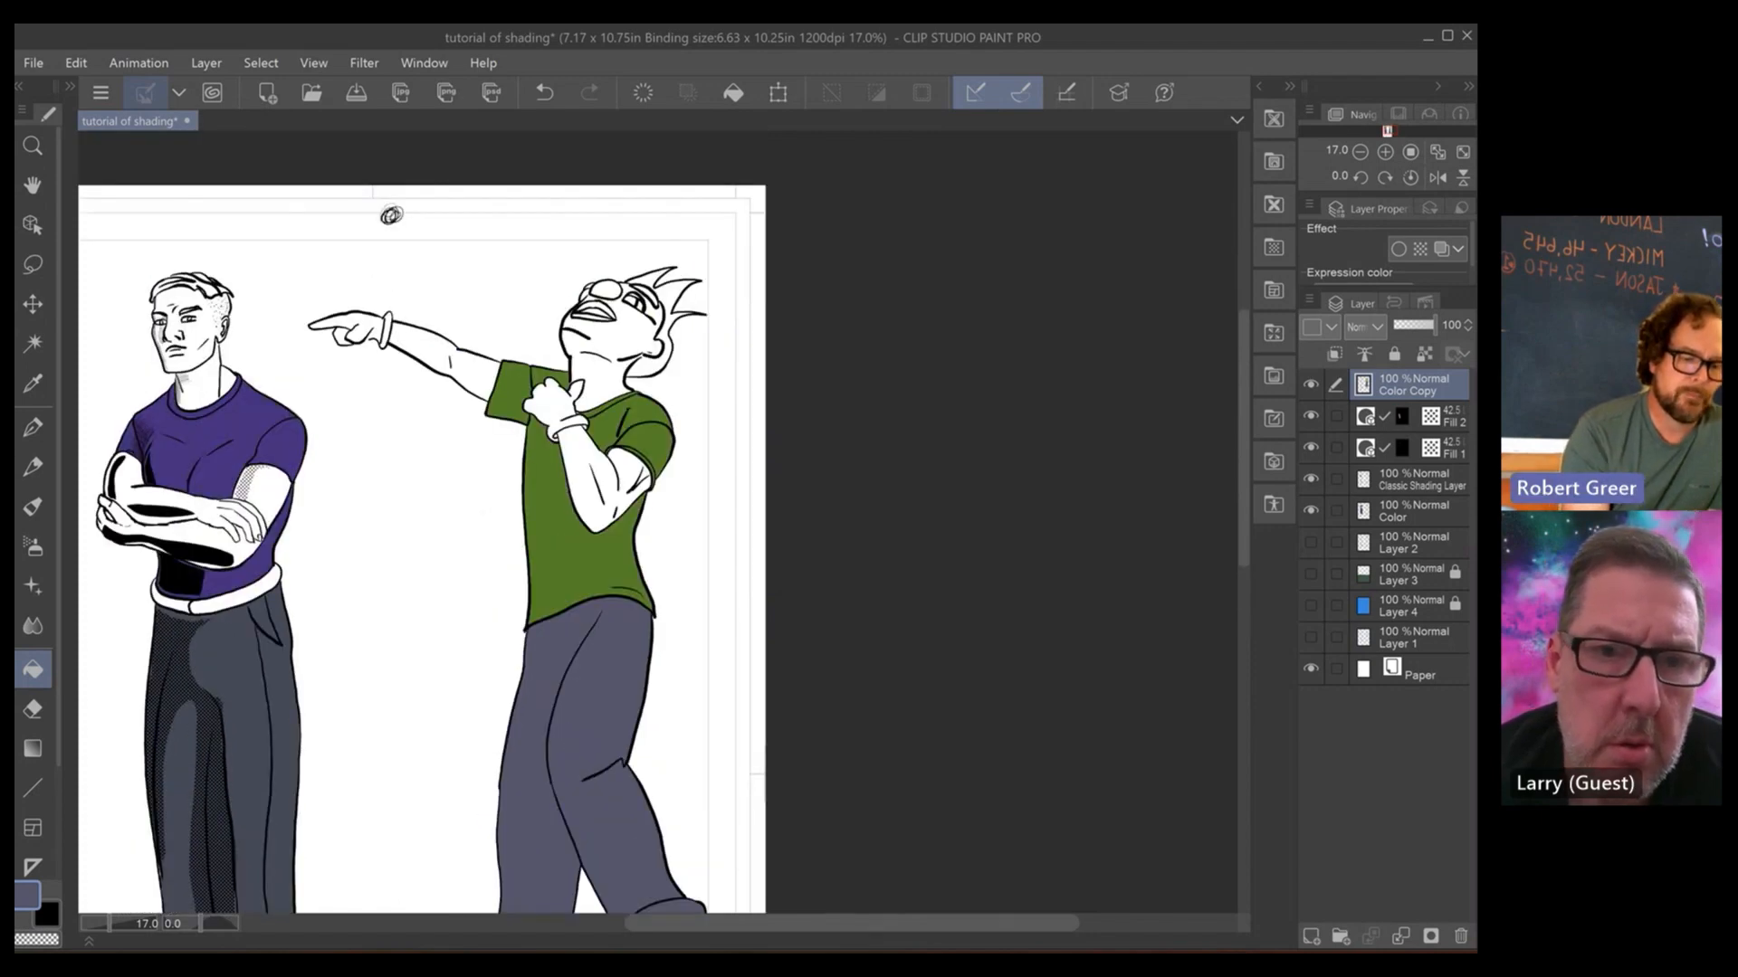
{"action": "scroll", "coordinate": [542, 407], "scroll_direction": "up", "scroll_amount": 2}
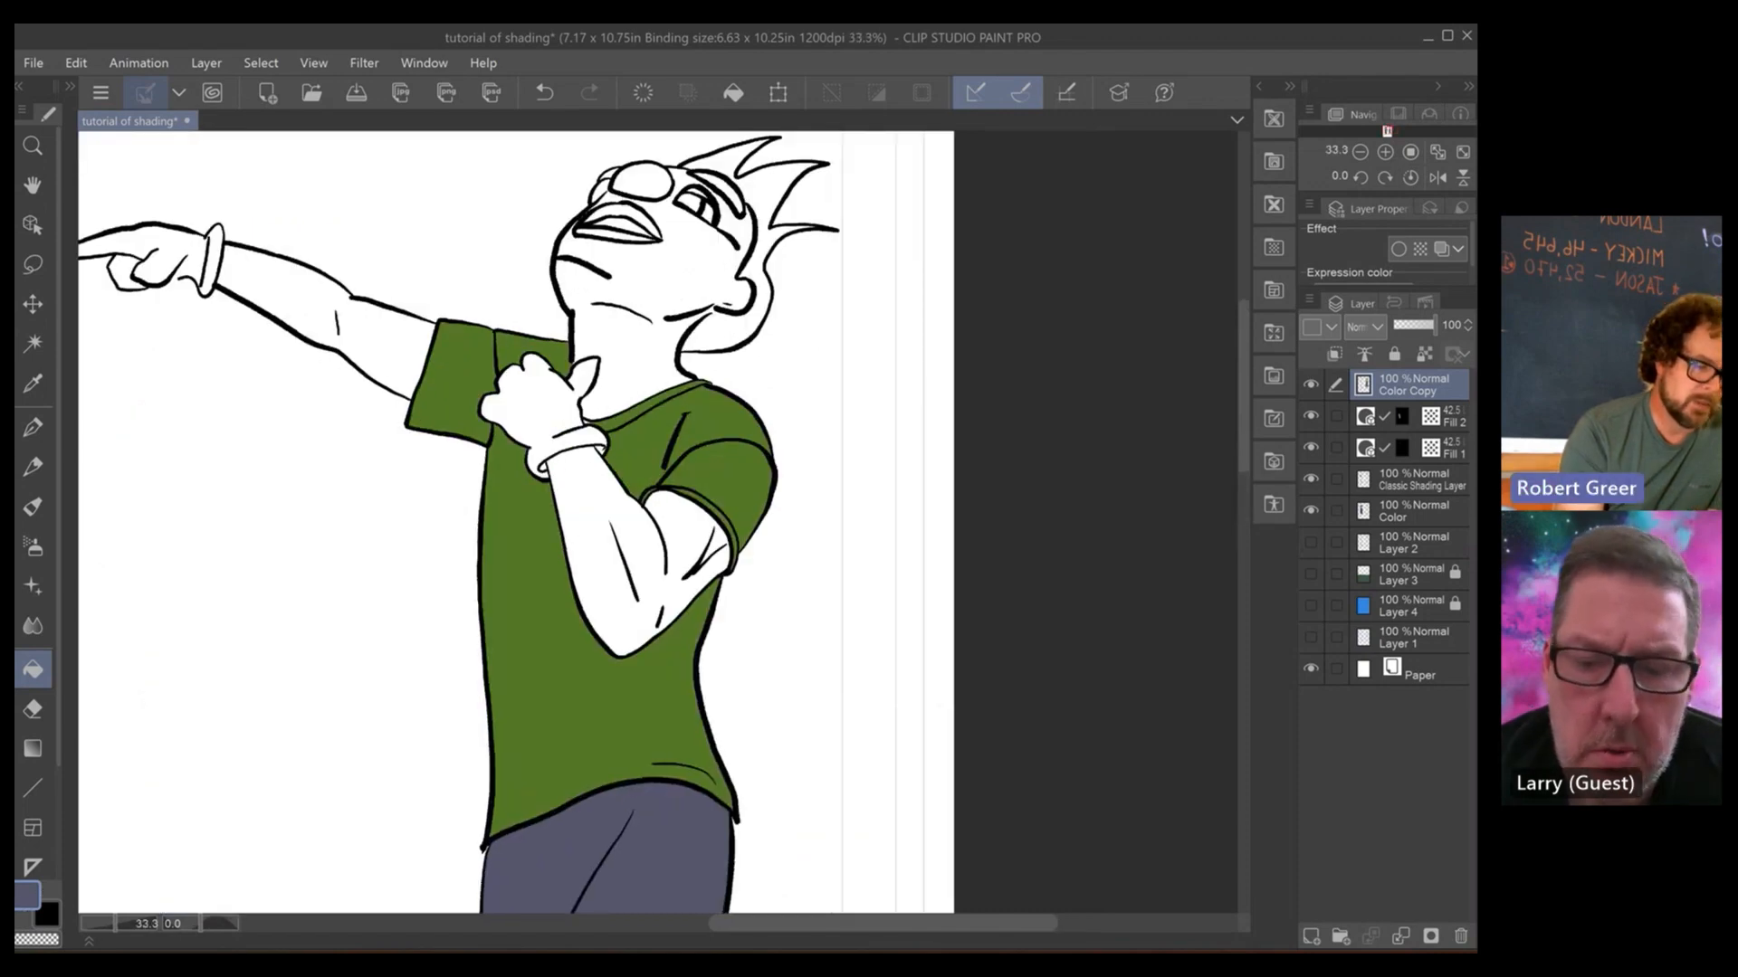
{"action": "left_click", "coordinate": [24, 896]}
{"action": "left_click", "coordinate": [713, 468]}
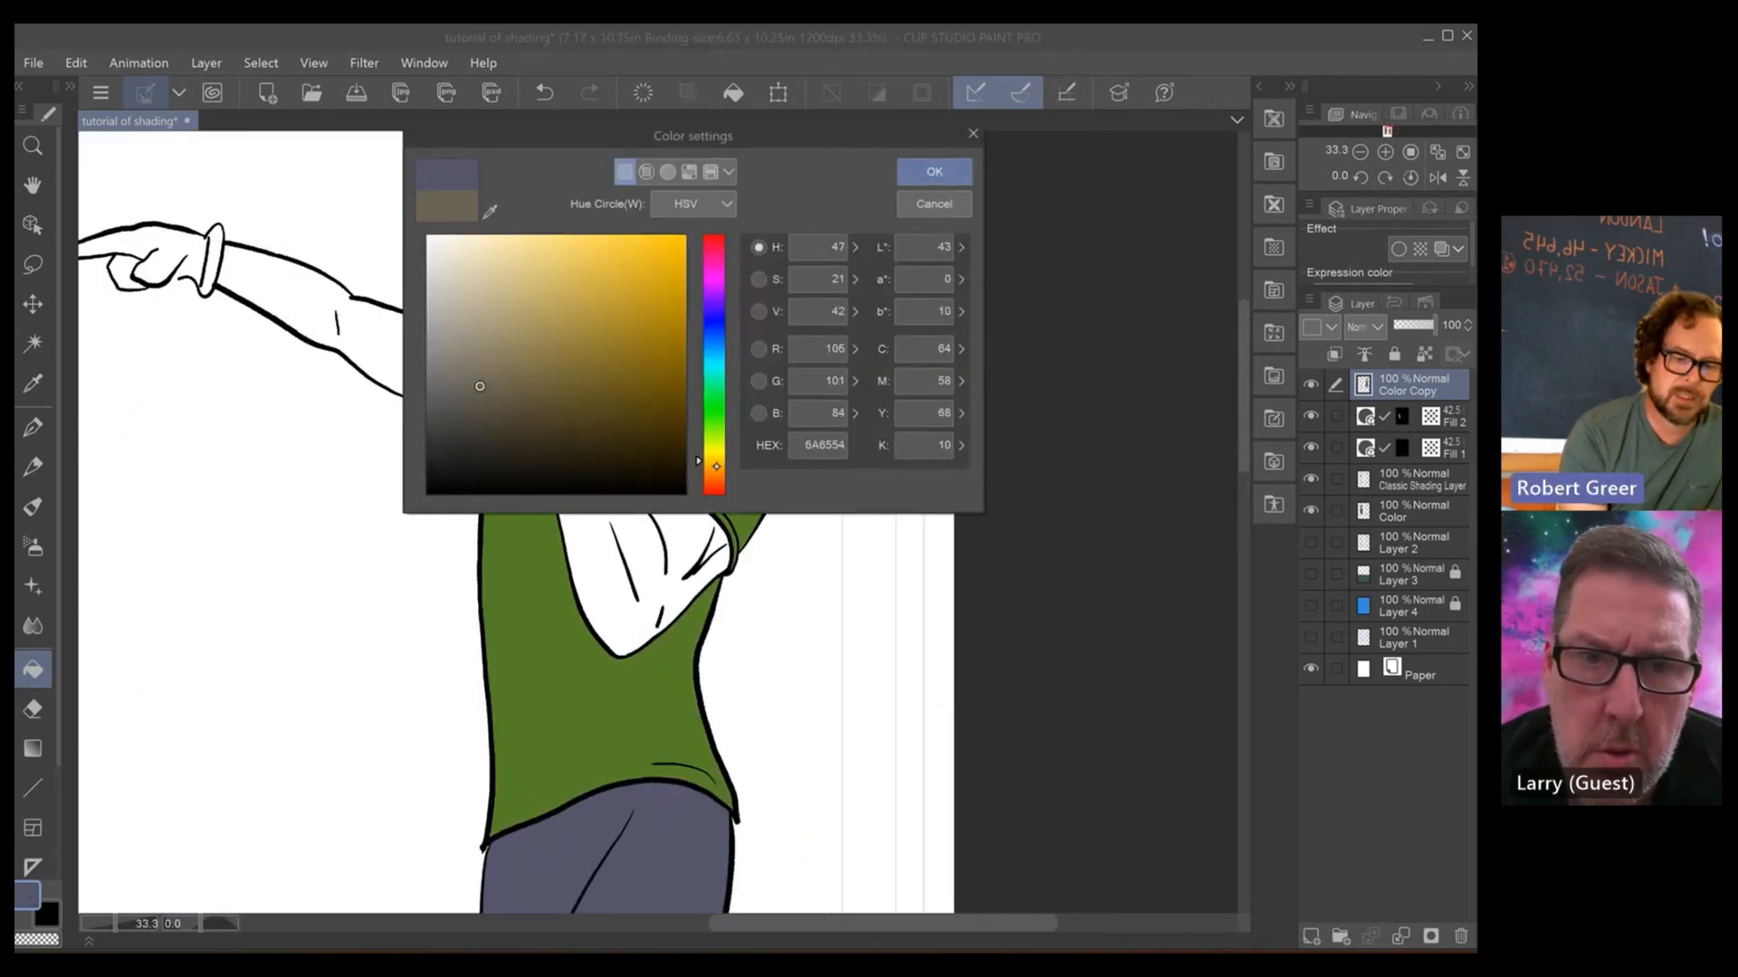
{"action": "mouse_move", "coordinate": [630, 373]}
{"action": "left_mouse_down"}
{"action": "mouse_move", "coordinate": [627, 318]}
{"action": "mouse_move", "coordinate": [650, 320]}
{"action": "left_mouse_up"}
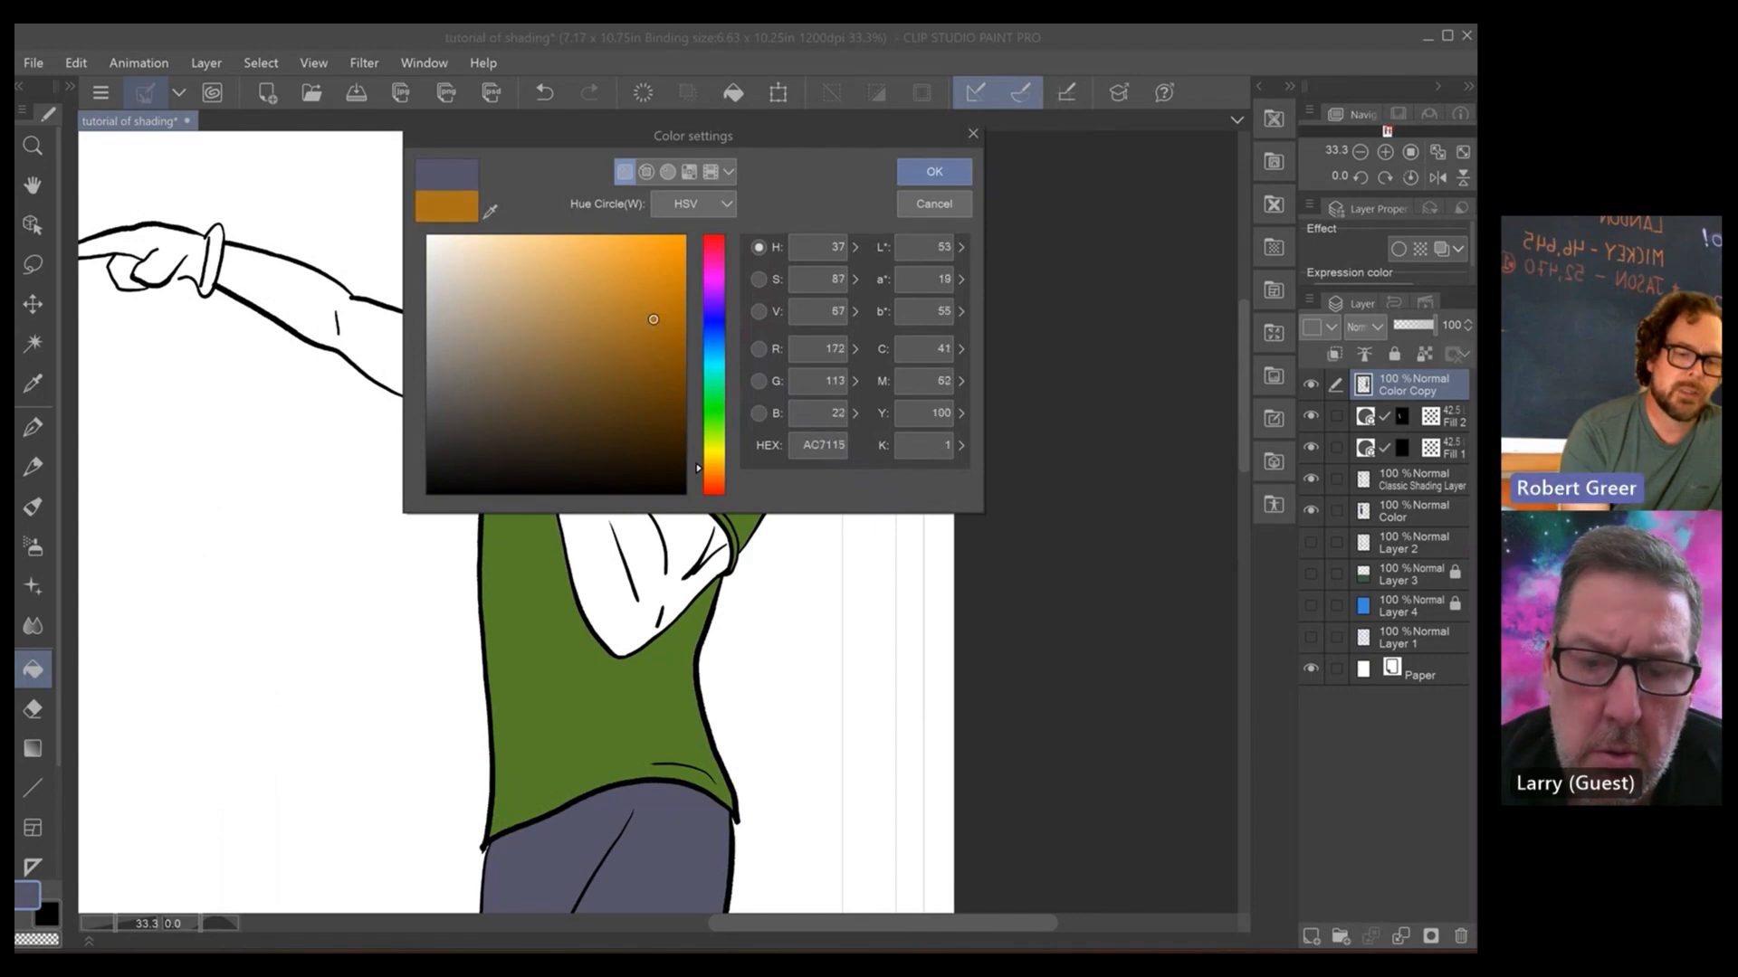
{"action": "left_click", "coordinate": [934, 172]}
- Try the orange-brown on the pointing figure's face, undo that fill, and fill both arms with it
{"action": "left_click", "coordinate": [671, 268]}
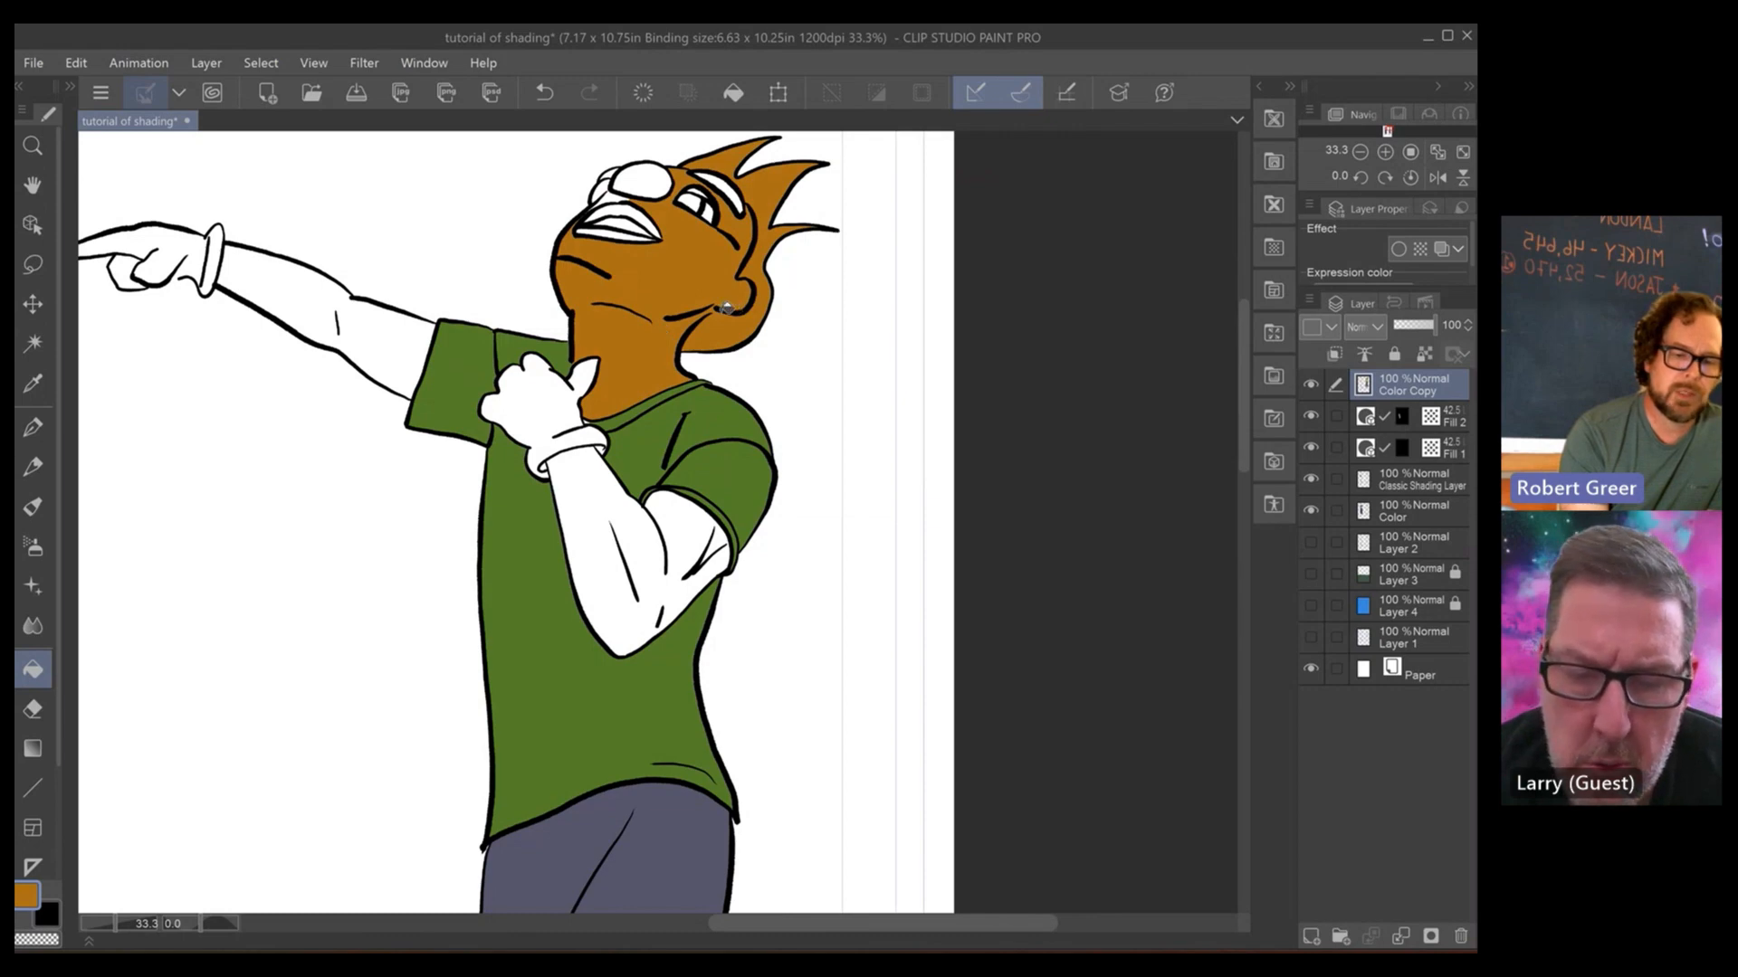
{"action": "left_click", "coordinate": [544, 91]}
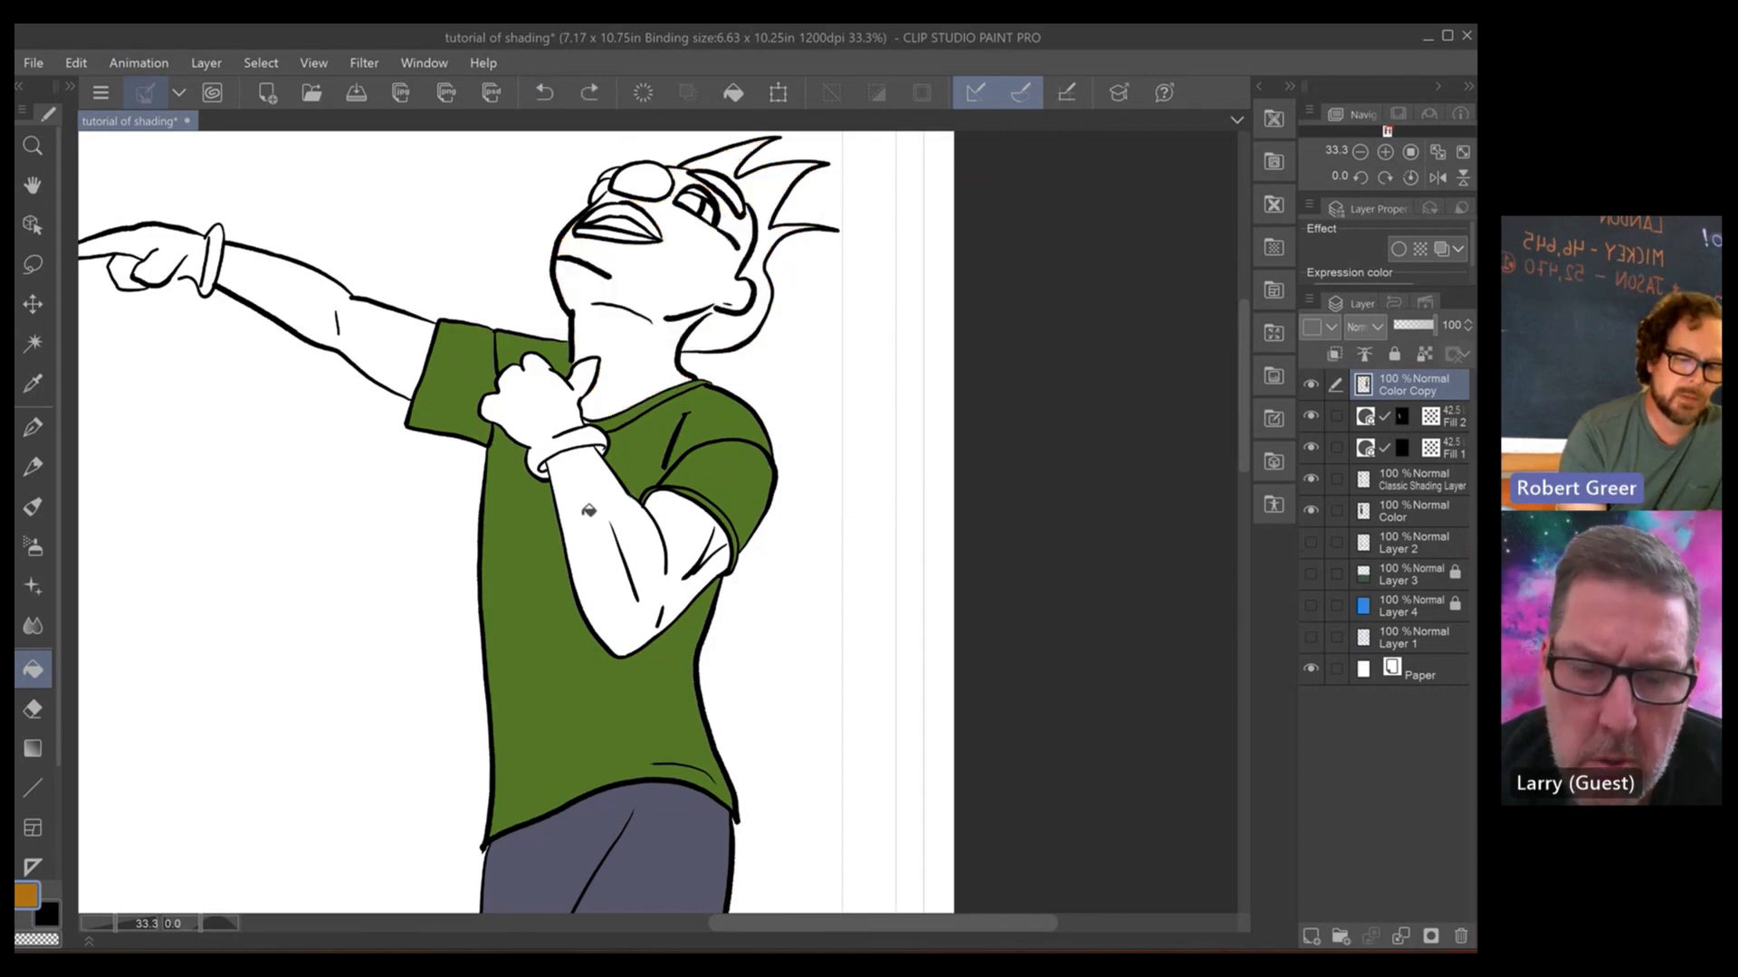
{"action": "left_click", "coordinate": [589, 510]}
{"action": "left_click", "coordinate": [381, 320]}
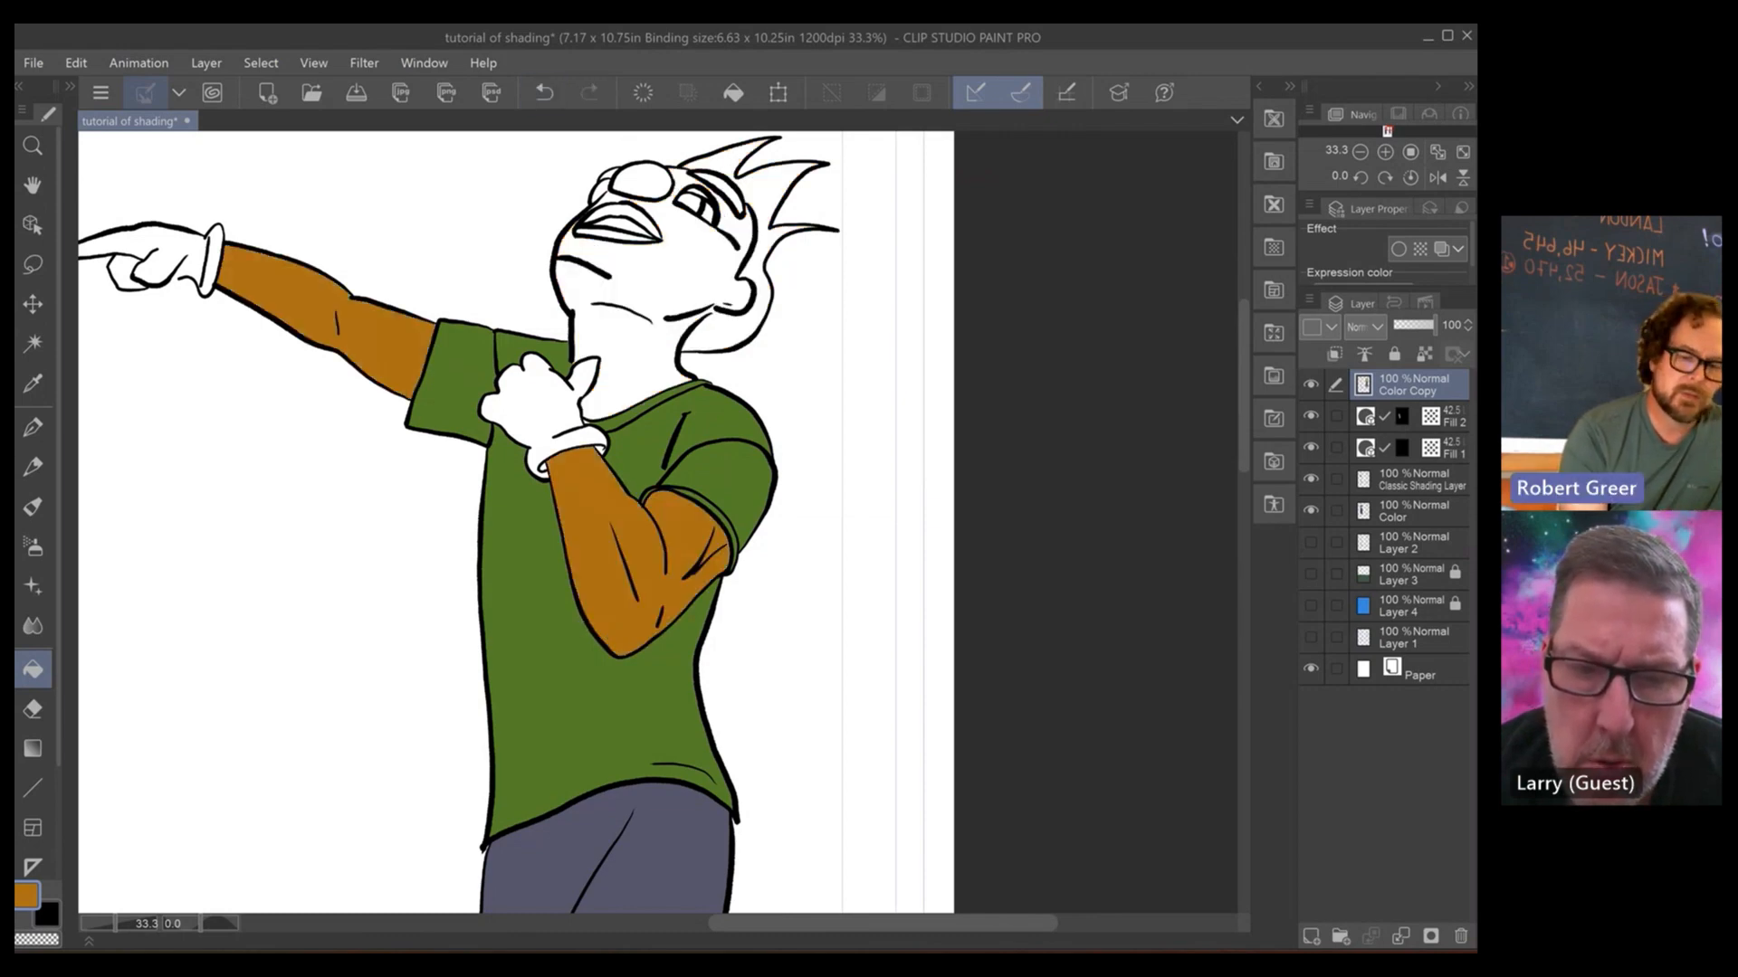
- Close the outline gap beneath the pointing figure's ear with the pen in black
{"action": "left_click_drag", "start_coordinate": [761, 251], "coordinate": [714, 341]}
{"action": "scroll", "coordinate": [714, 341], "scroll_direction": "up", "scroll_amount": 3}
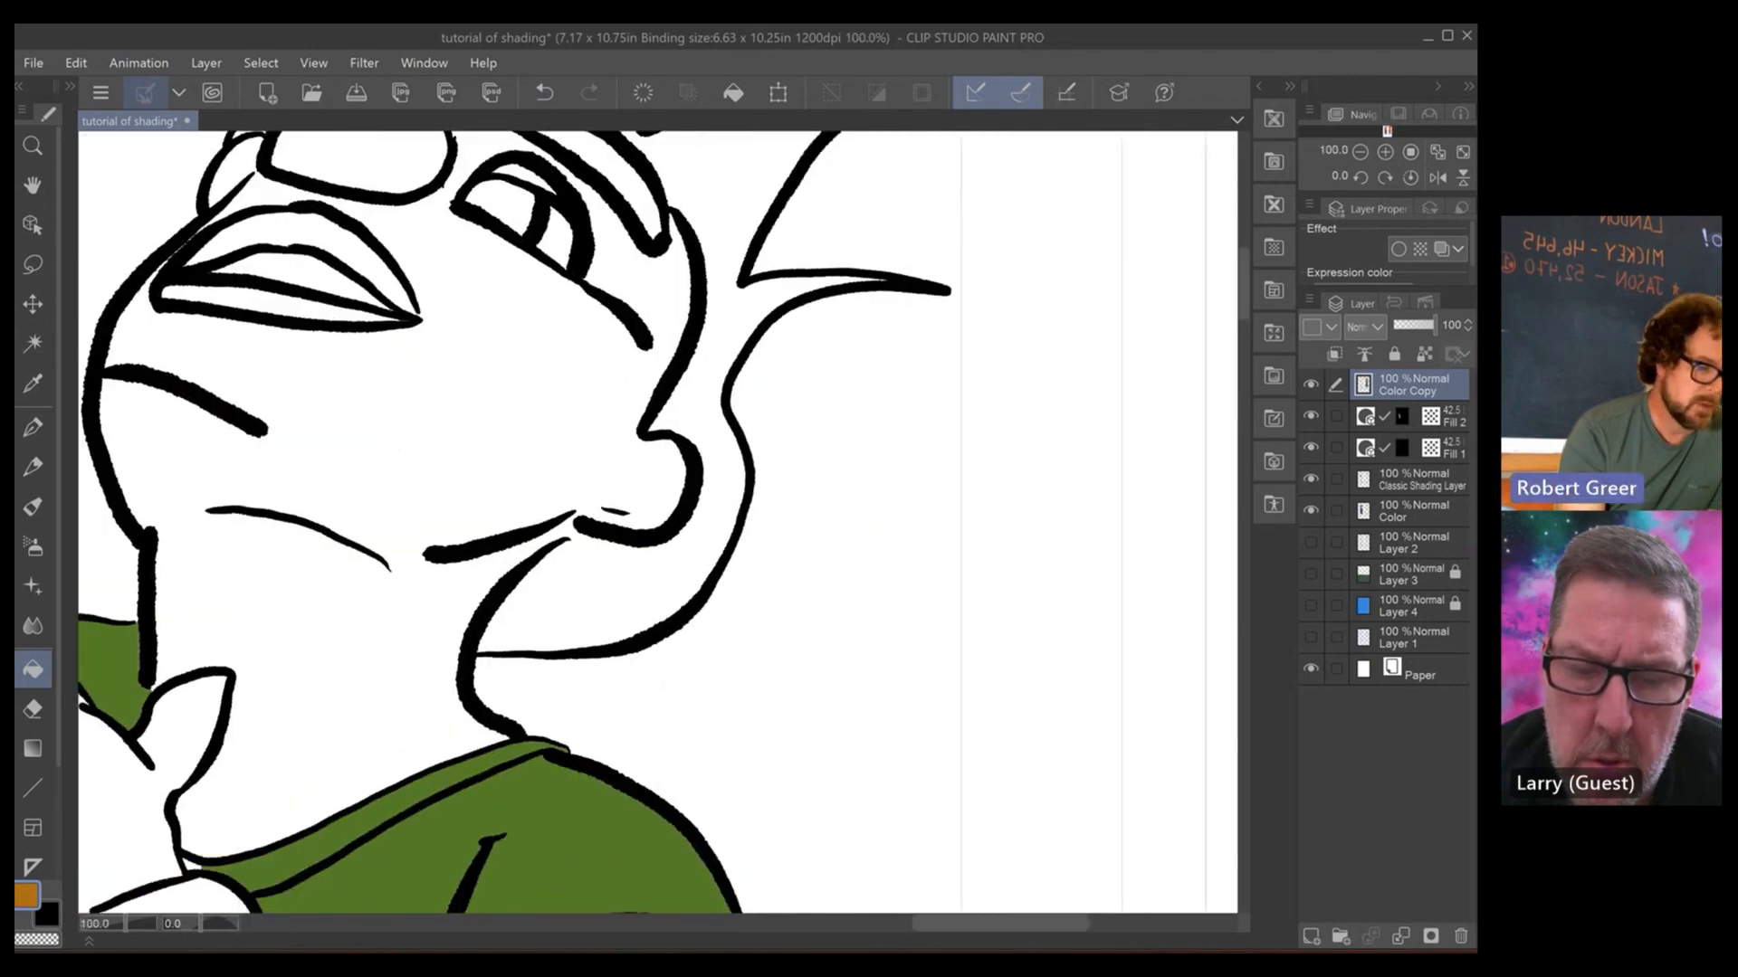
{"action": "left_click", "coordinate": [35, 428]}
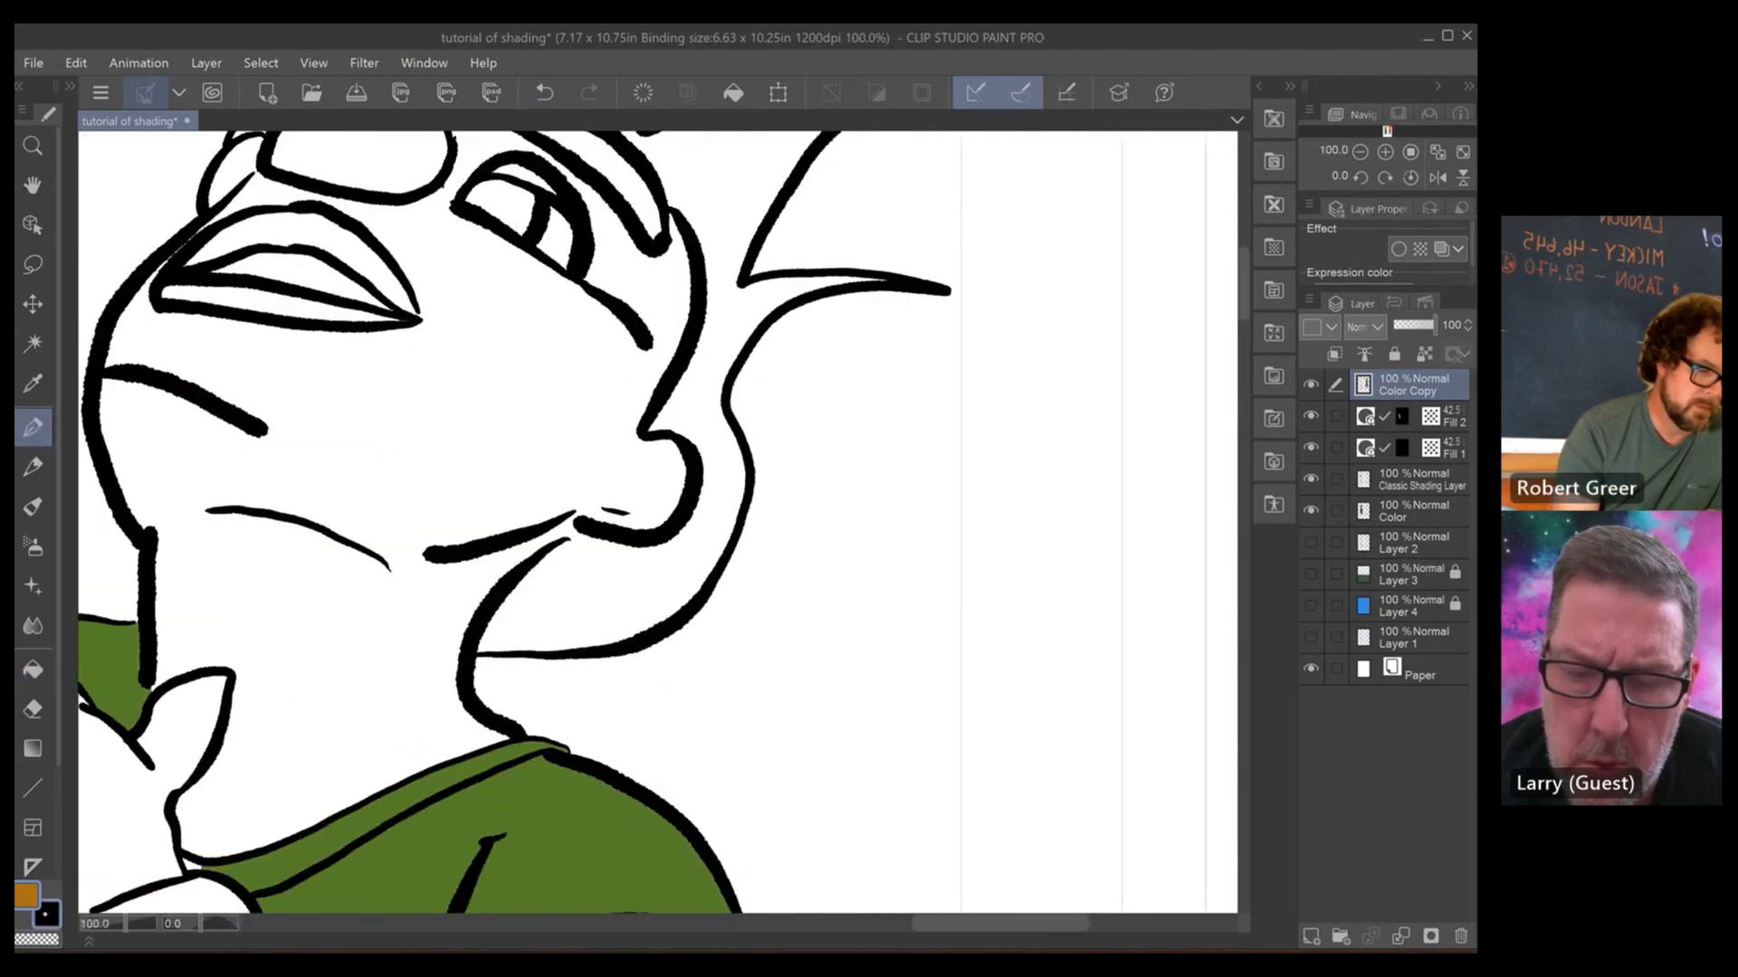
{"action": "left_click", "coordinate": [46, 917]}
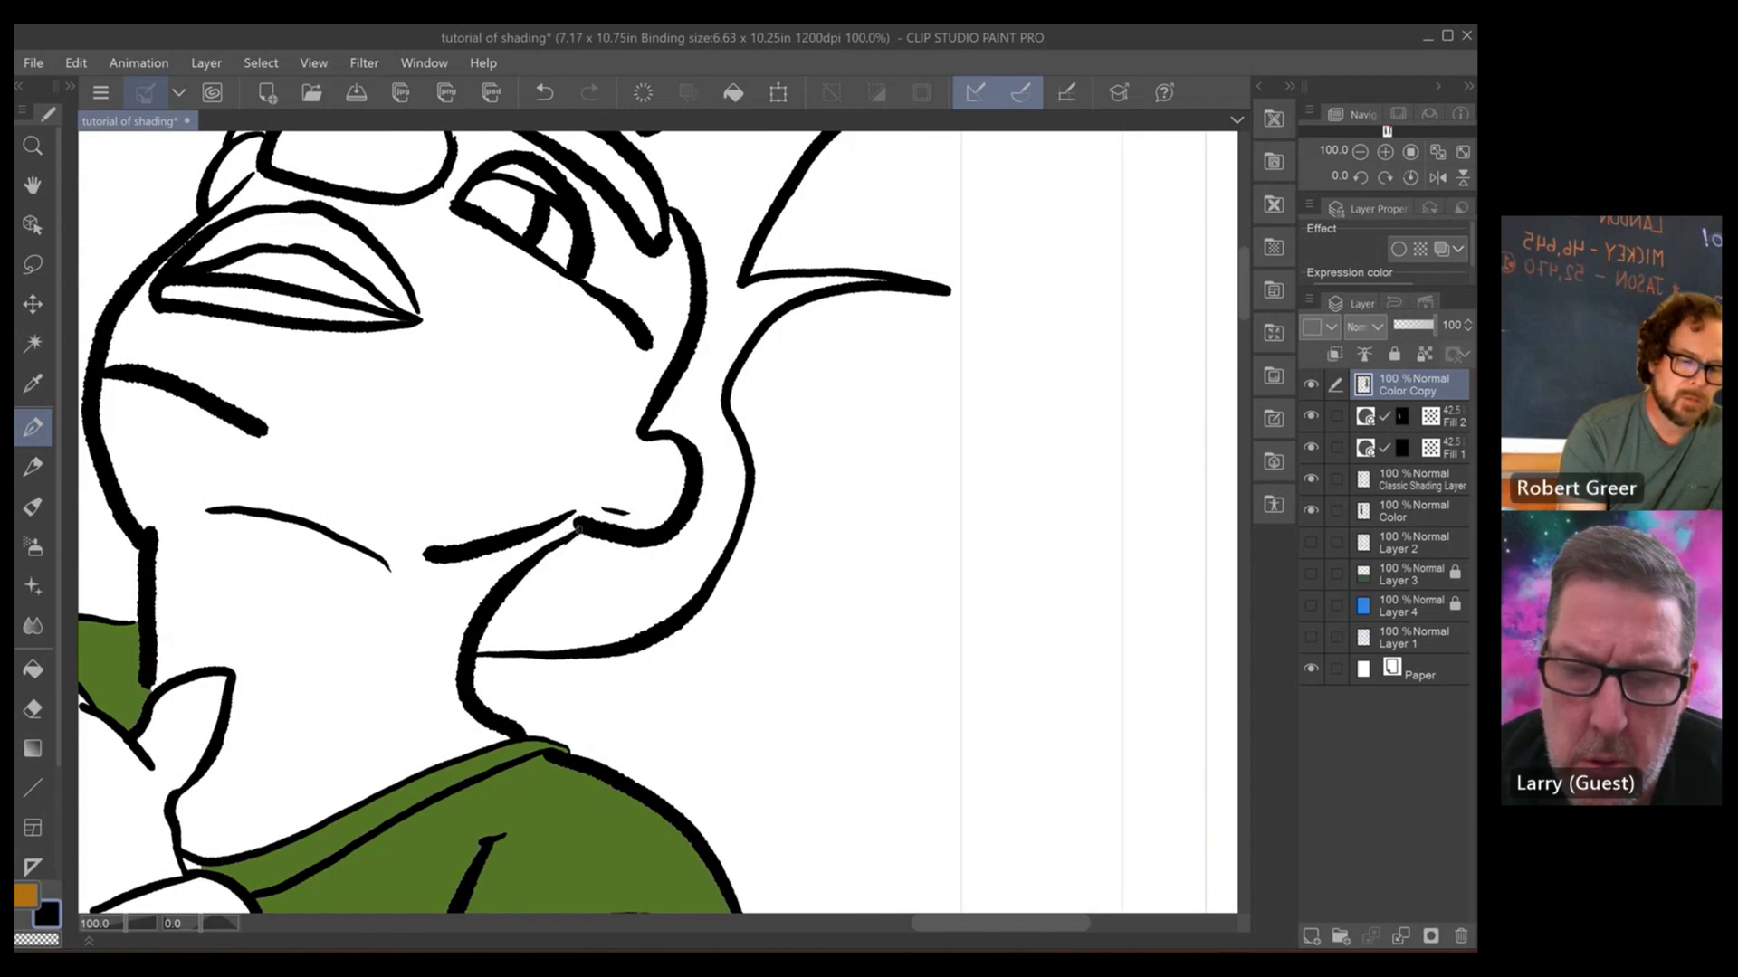
{"action": "left_click_drag", "start_coordinate": [598, 454], "coordinate": [666, 491]}
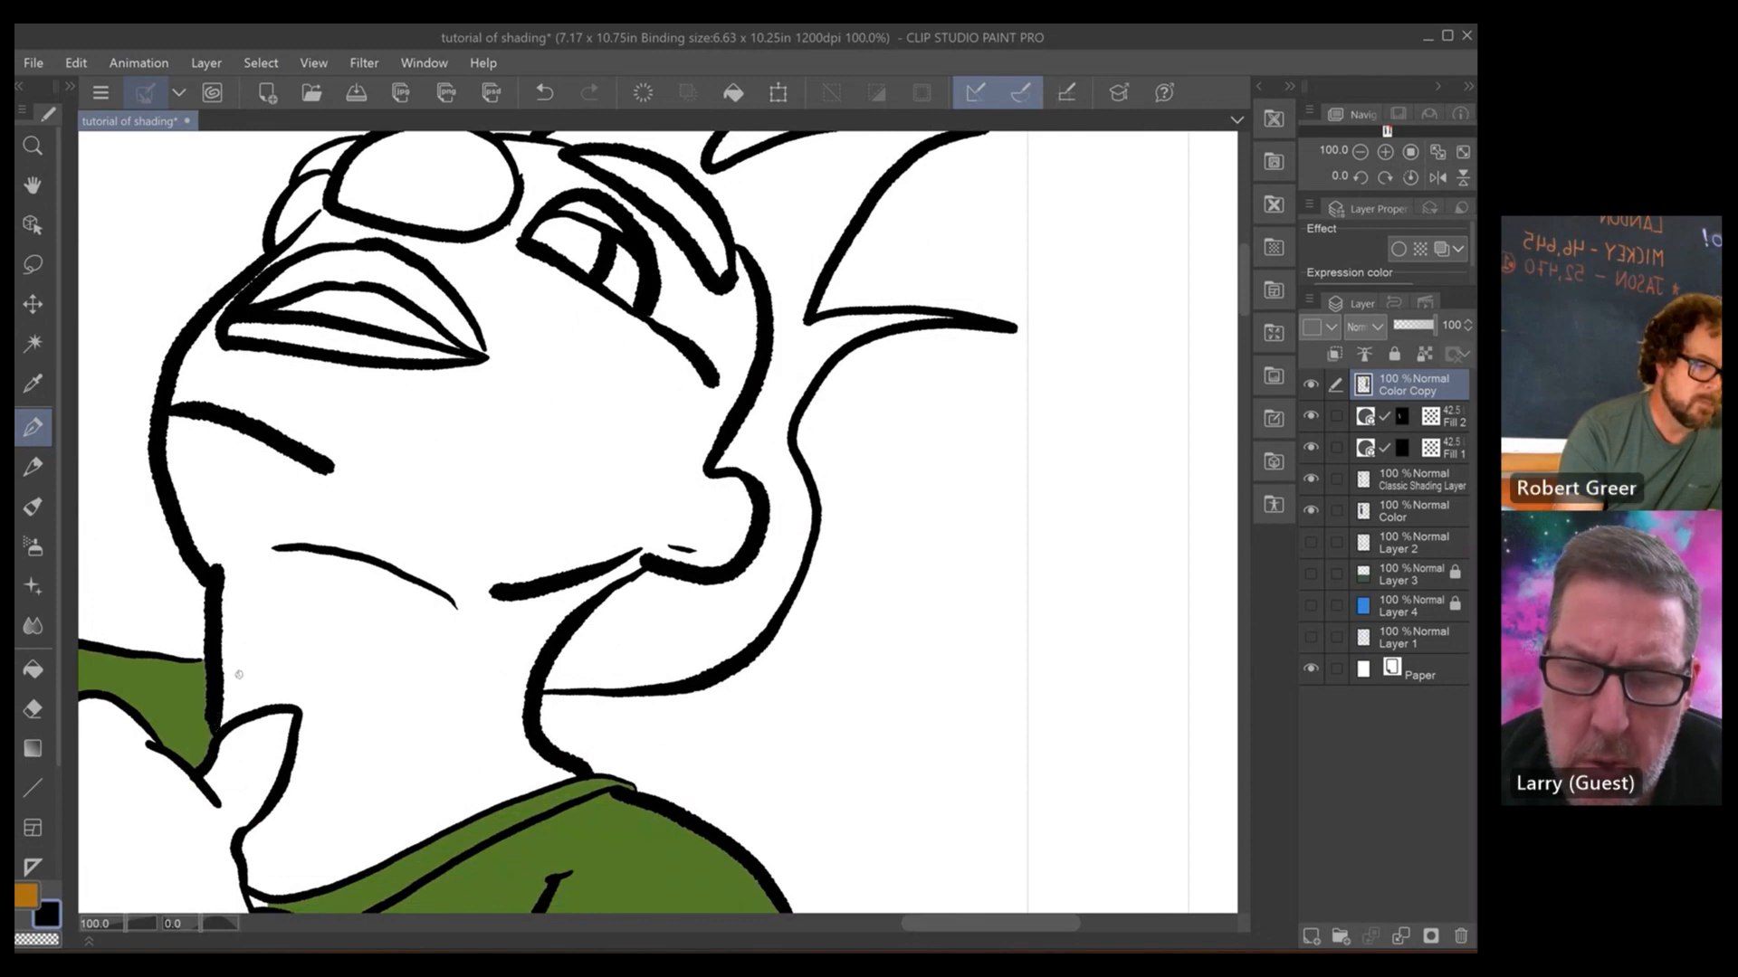
- Try filling the pointing figure's face and neck with black and undo the fill
{"action": "left_click", "coordinate": [33, 669]}
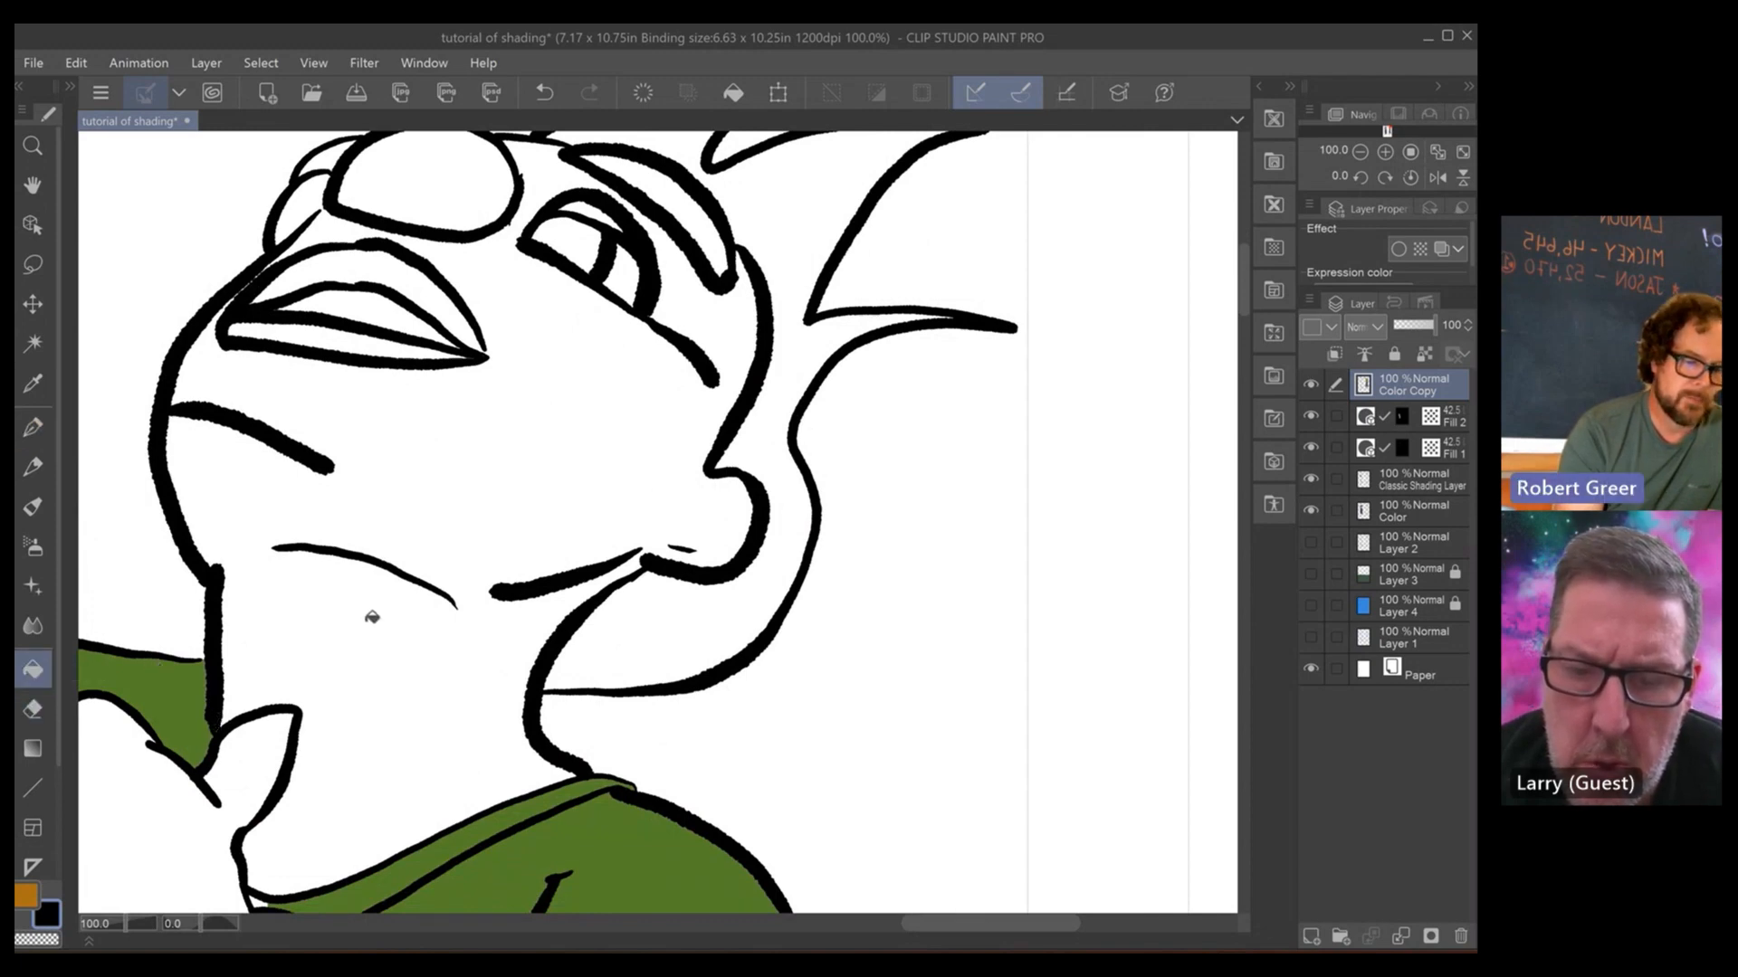
{"action": "left_click", "coordinate": [370, 633]}
{"action": "left_click", "coordinate": [544, 92]}
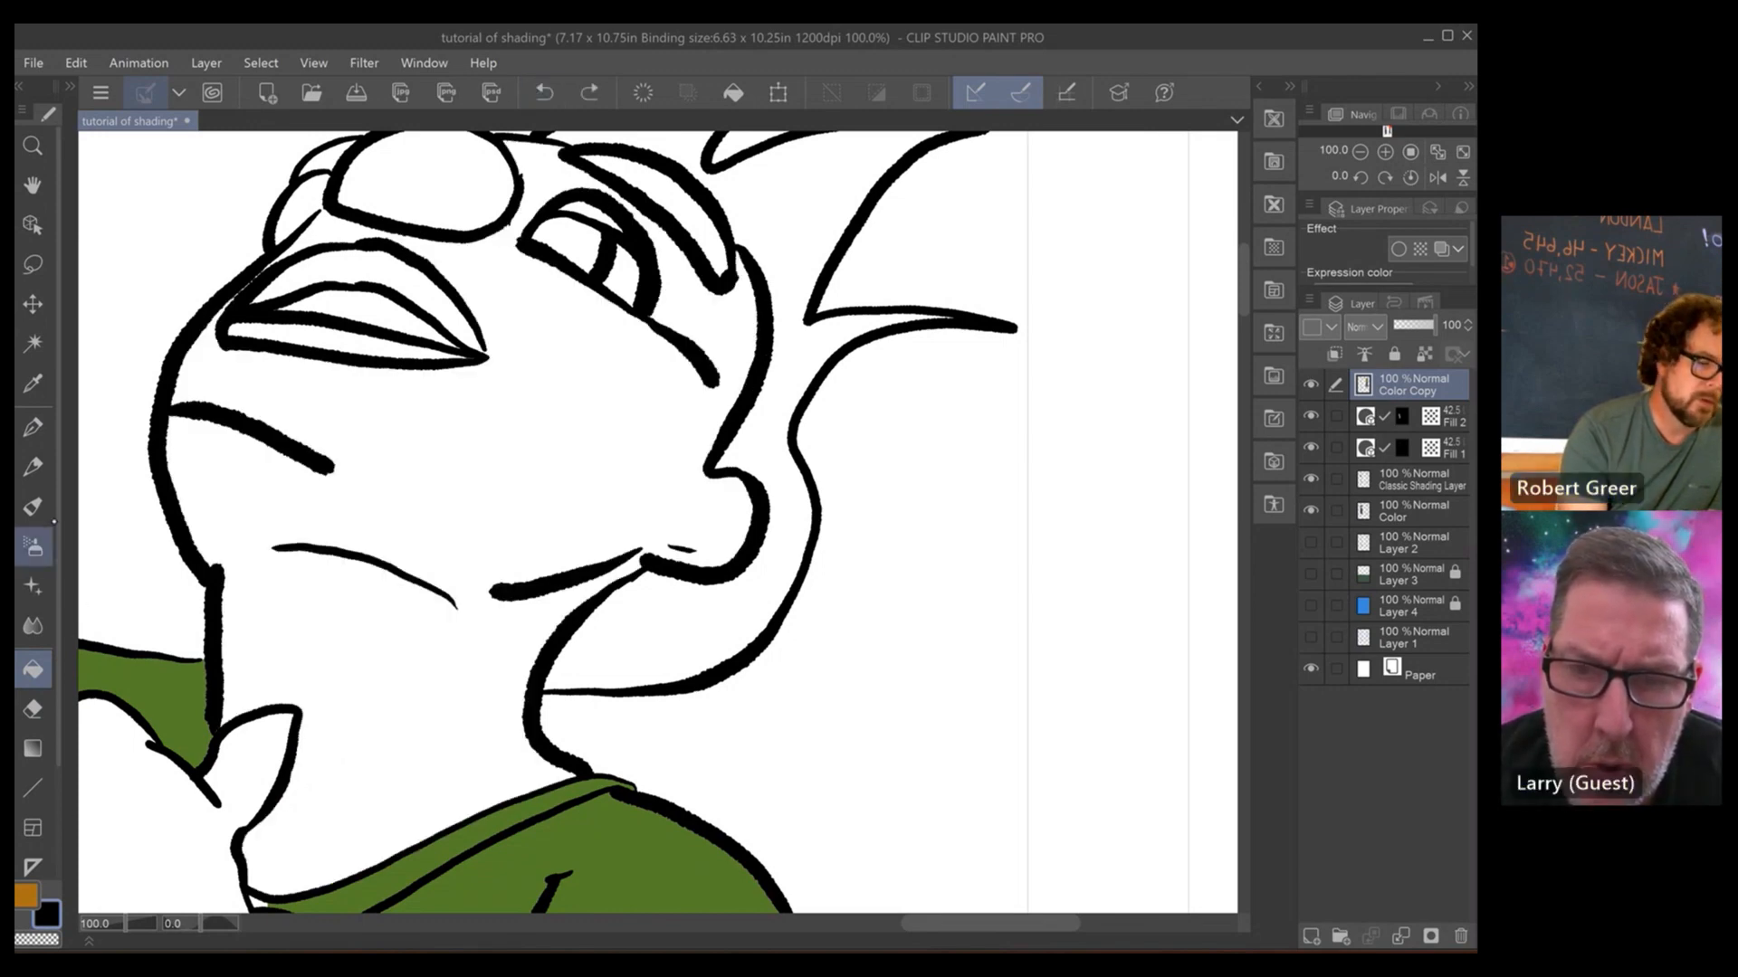
{"action": "left_click", "coordinate": [33, 427]}
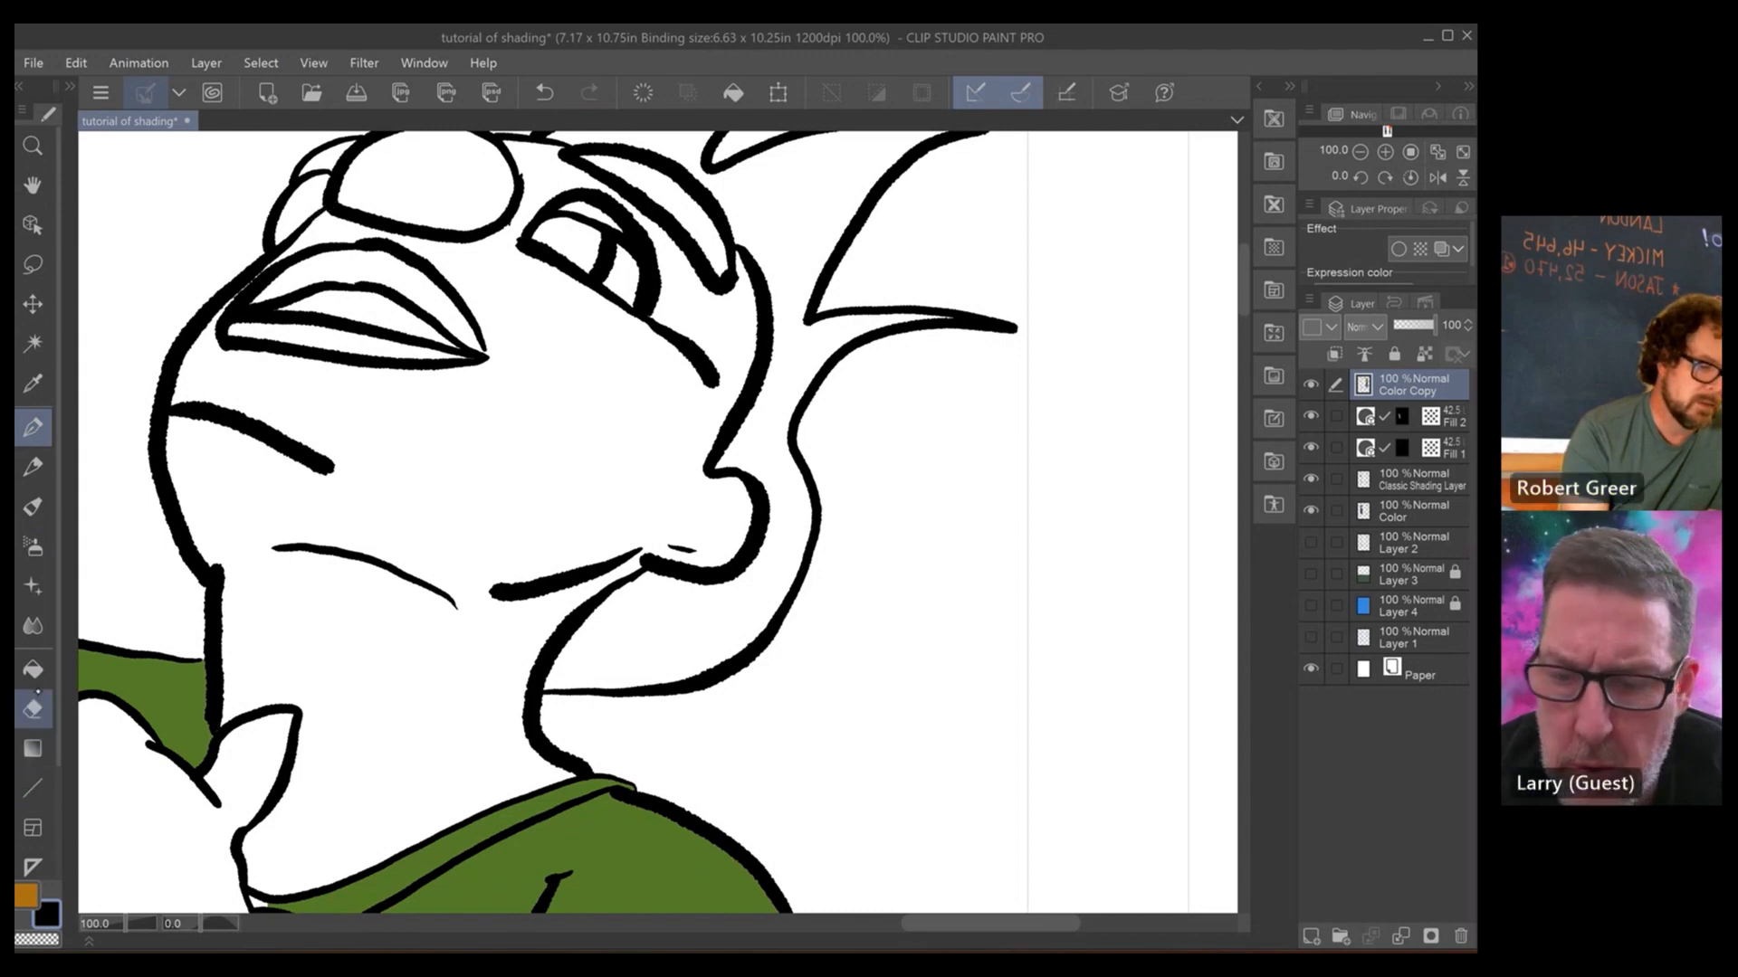
{"action": "left_click", "coordinate": [33, 670]}
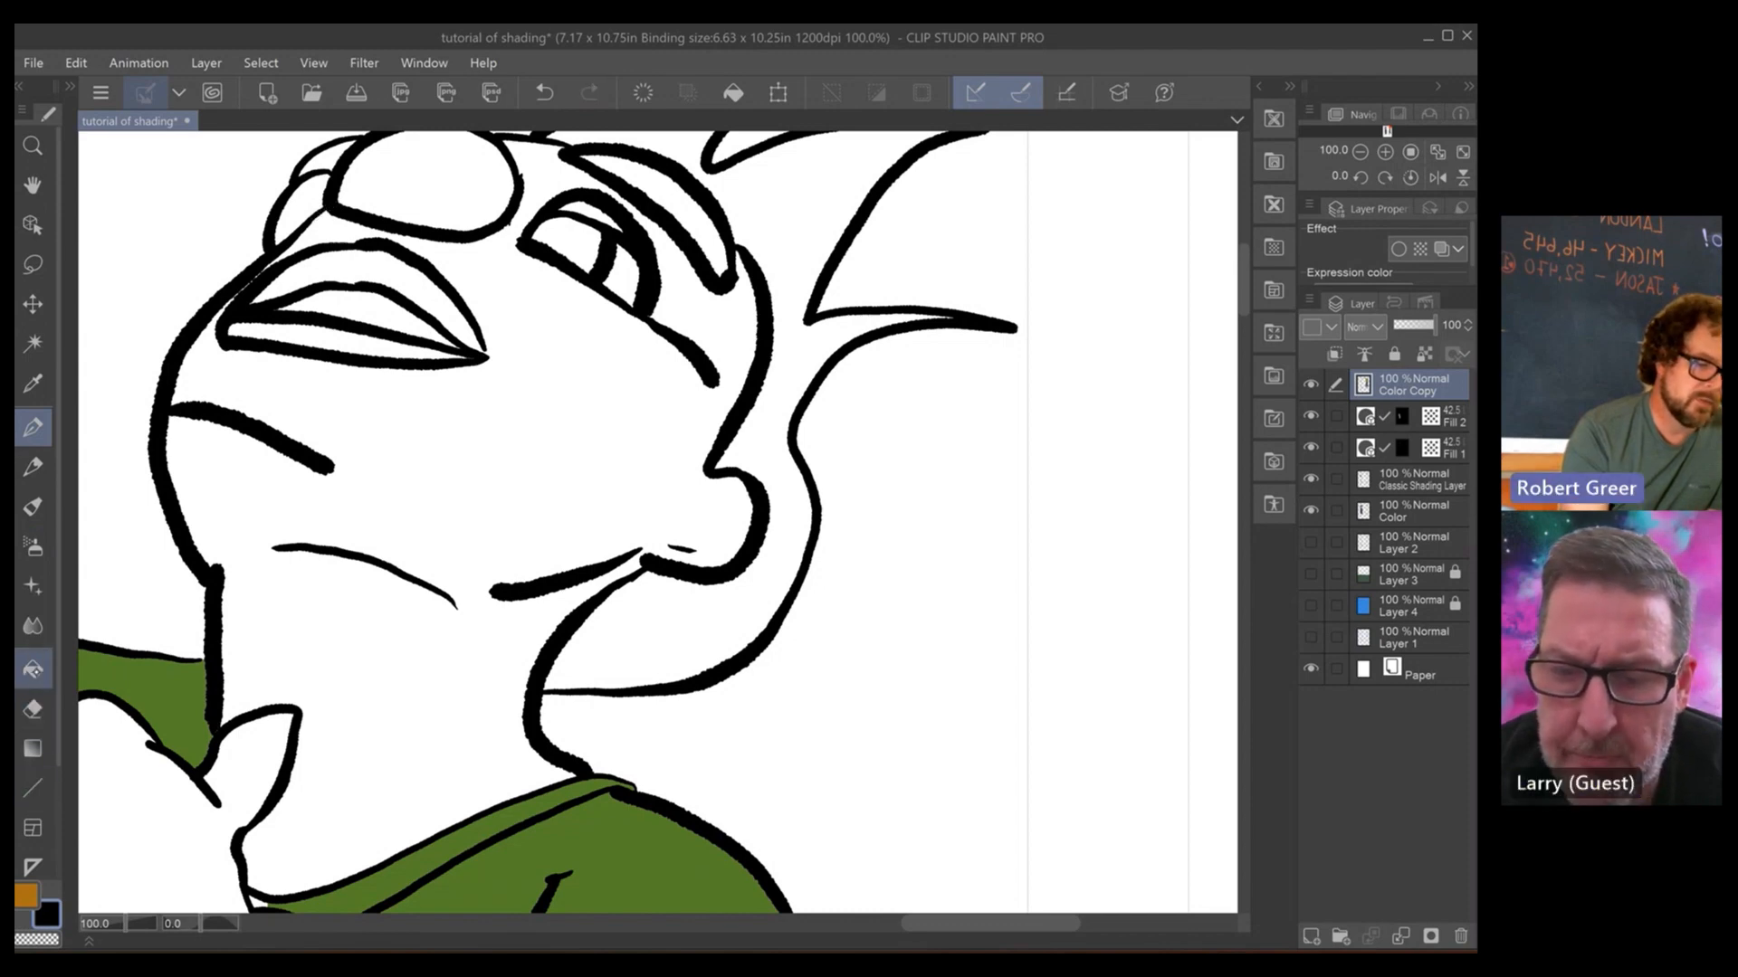
{"action": "left_click", "coordinate": [552, 391]}
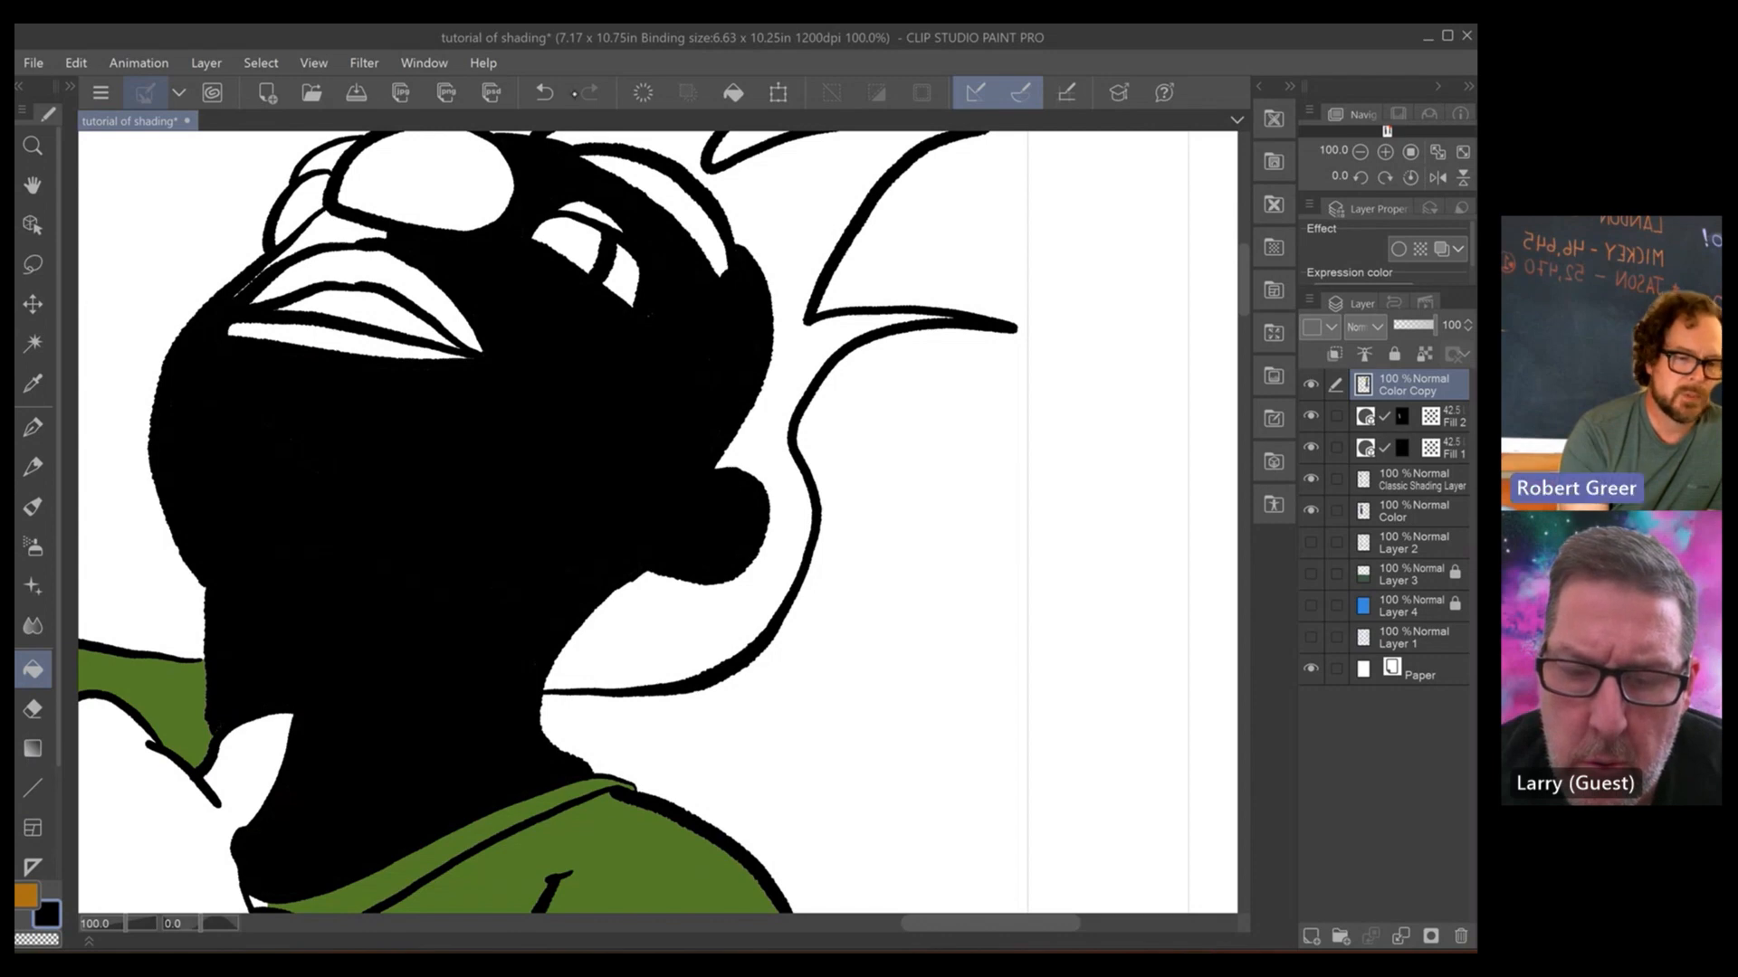
{"action": "left_click", "coordinate": [544, 92]}
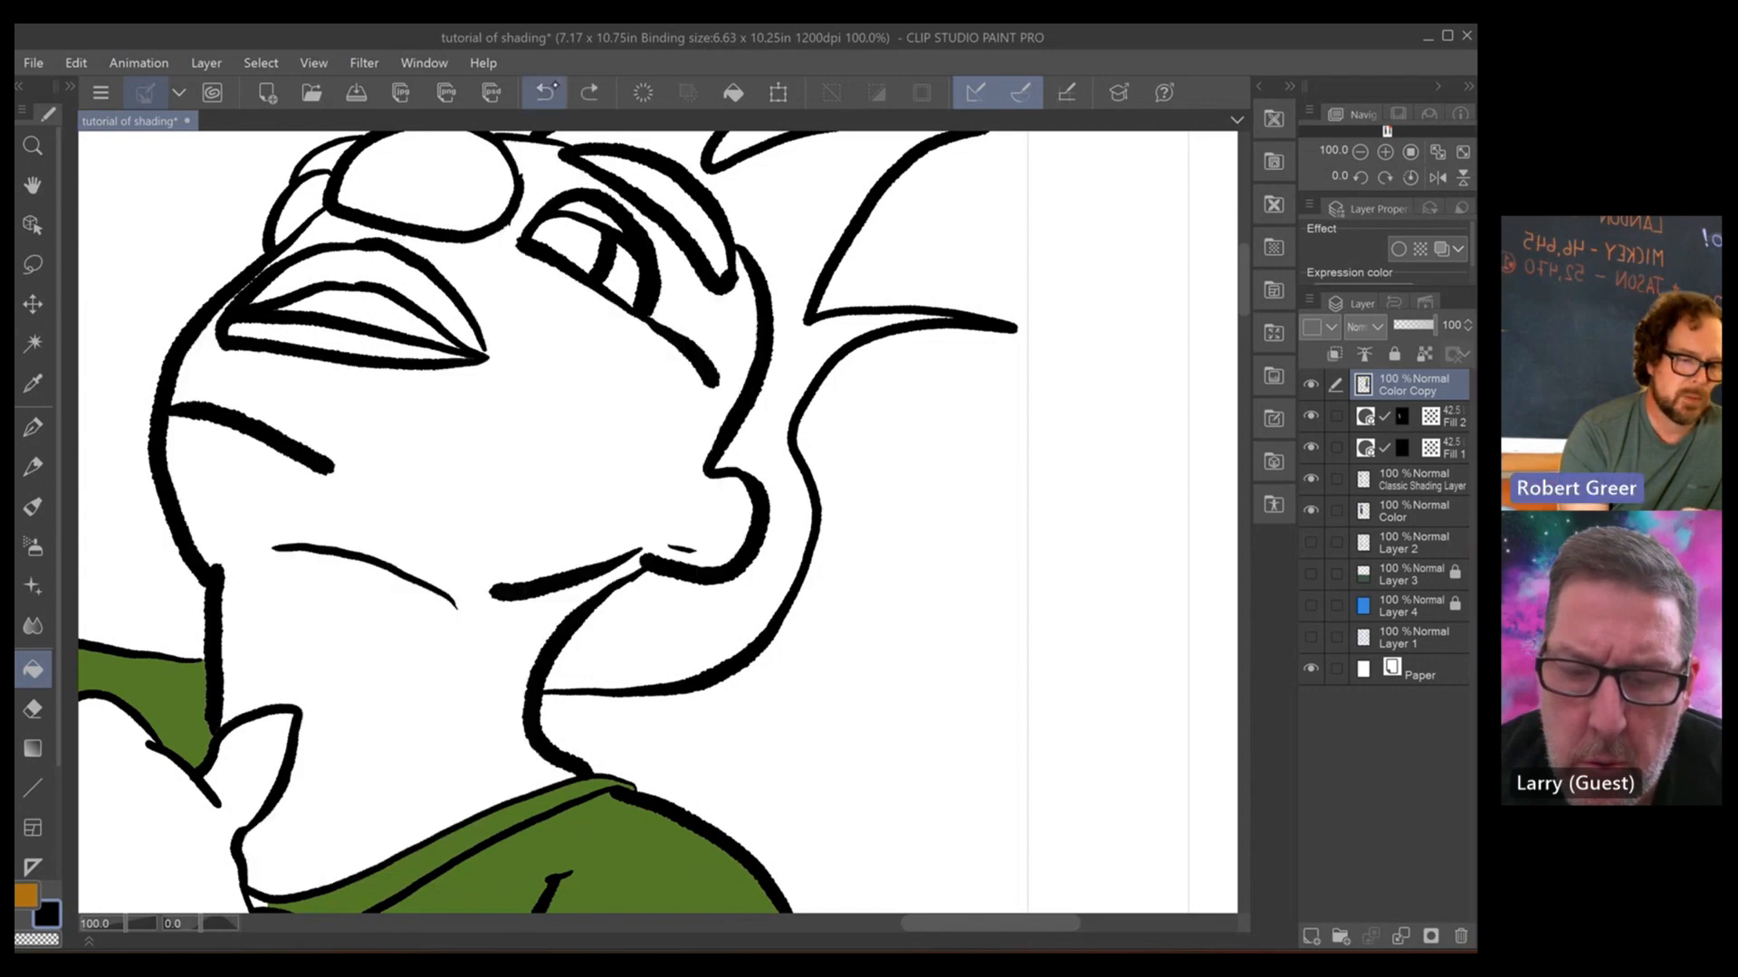
- Close the outline at the corner of the pointing figure's mouth with the pen in black
{"action": "left_click", "coordinate": [28, 896]}
{"action": "key", "text": "p"}
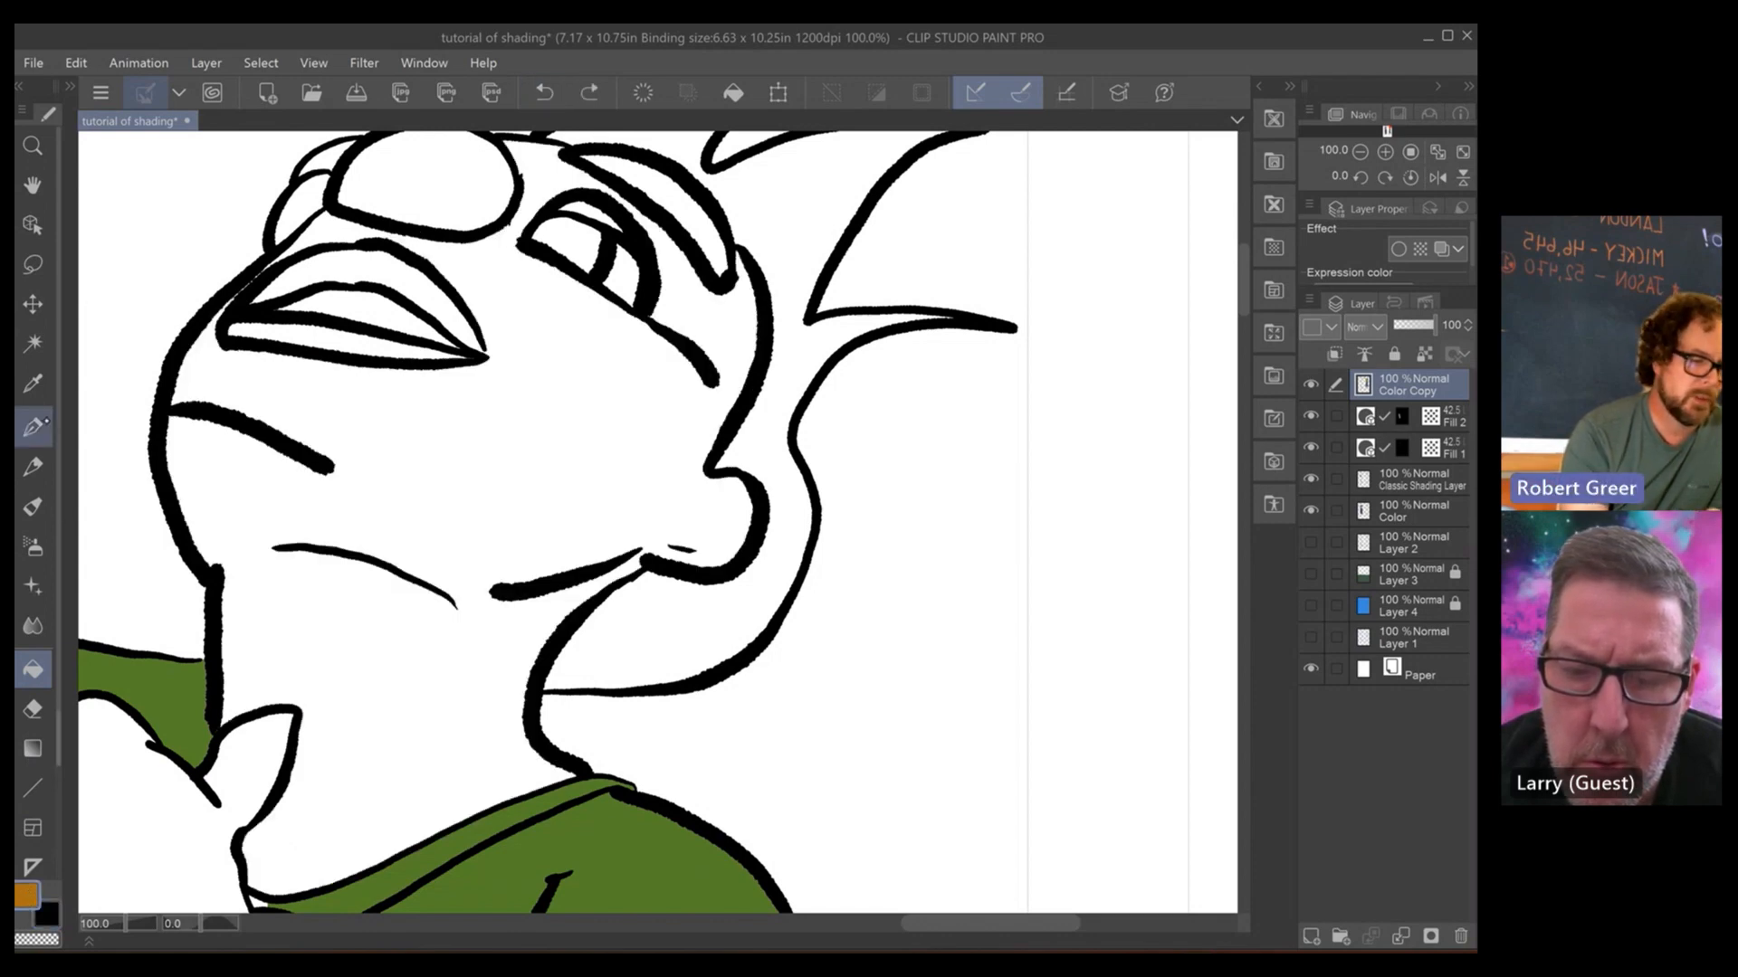
{"action": "left_click", "coordinate": [48, 914]}
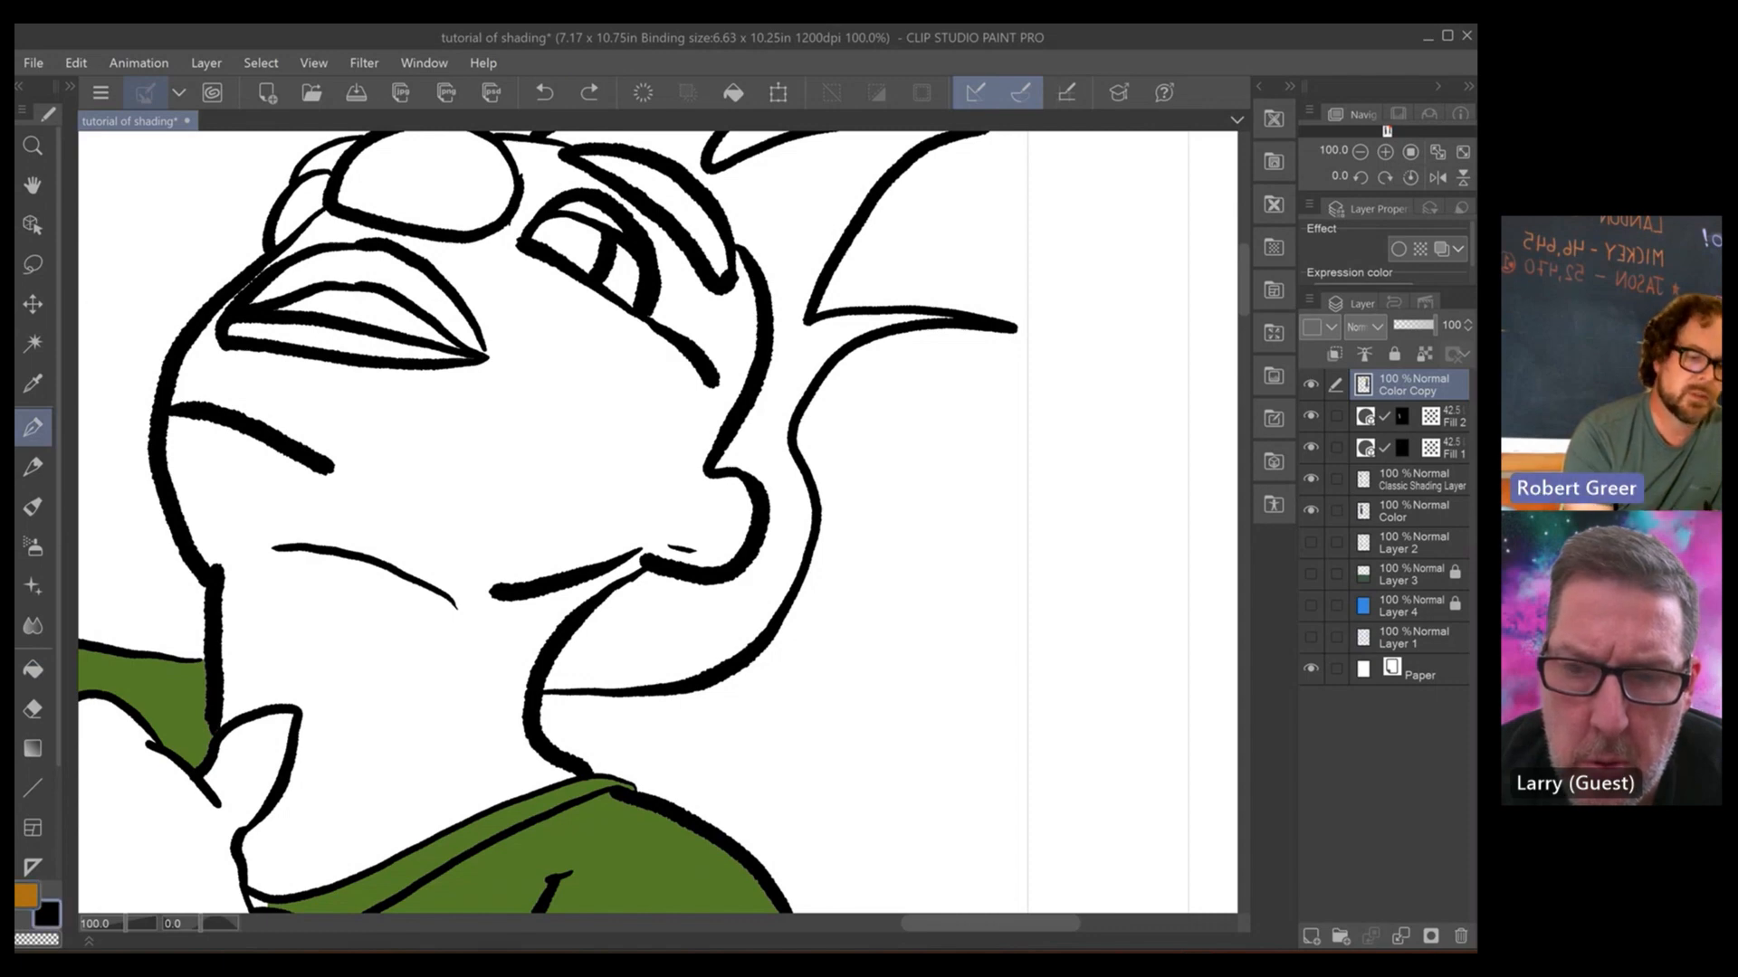
{"action": "scroll", "coordinate": [493, 366], "scroll_direction": "up", "scroll_amount": 3}
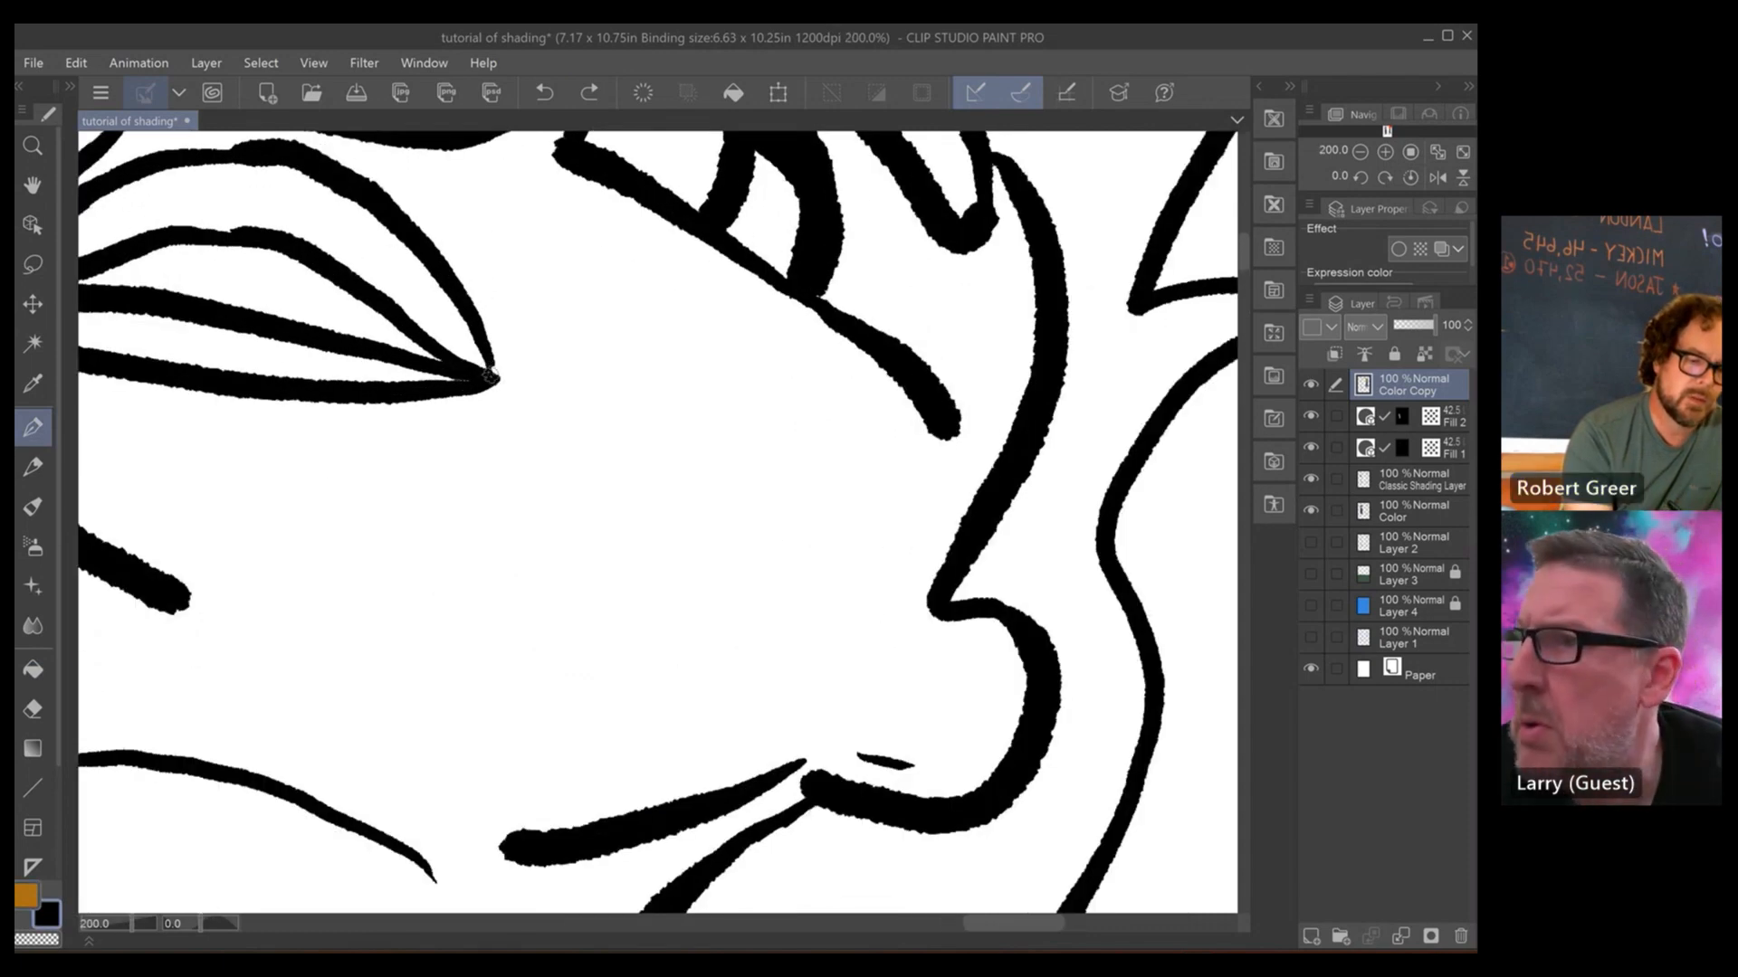
{"action": "scroll", "coordinate": [496, 373], "scroll_direction": "down", "scroll_amount": 3}
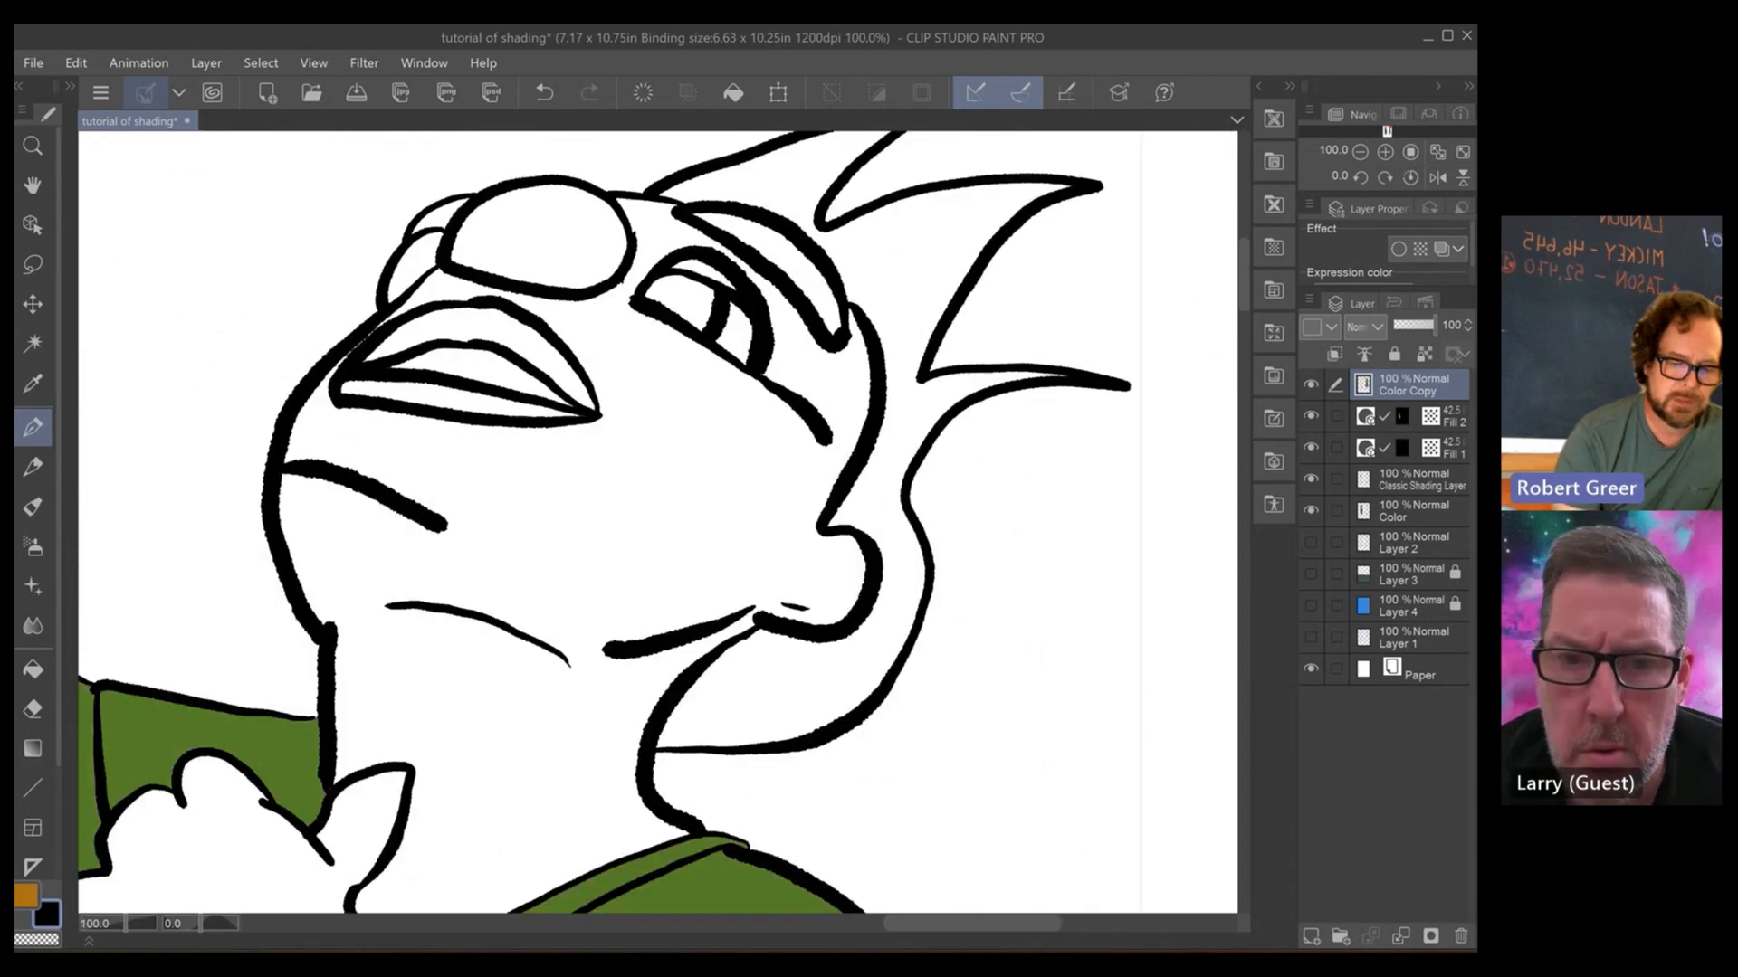
- Fill the pointing figure's face, ear, neck and the small area between nose and upper lip with the orange-brown skin tone
{"action": "left_click", "coordinate": [32, 670]}
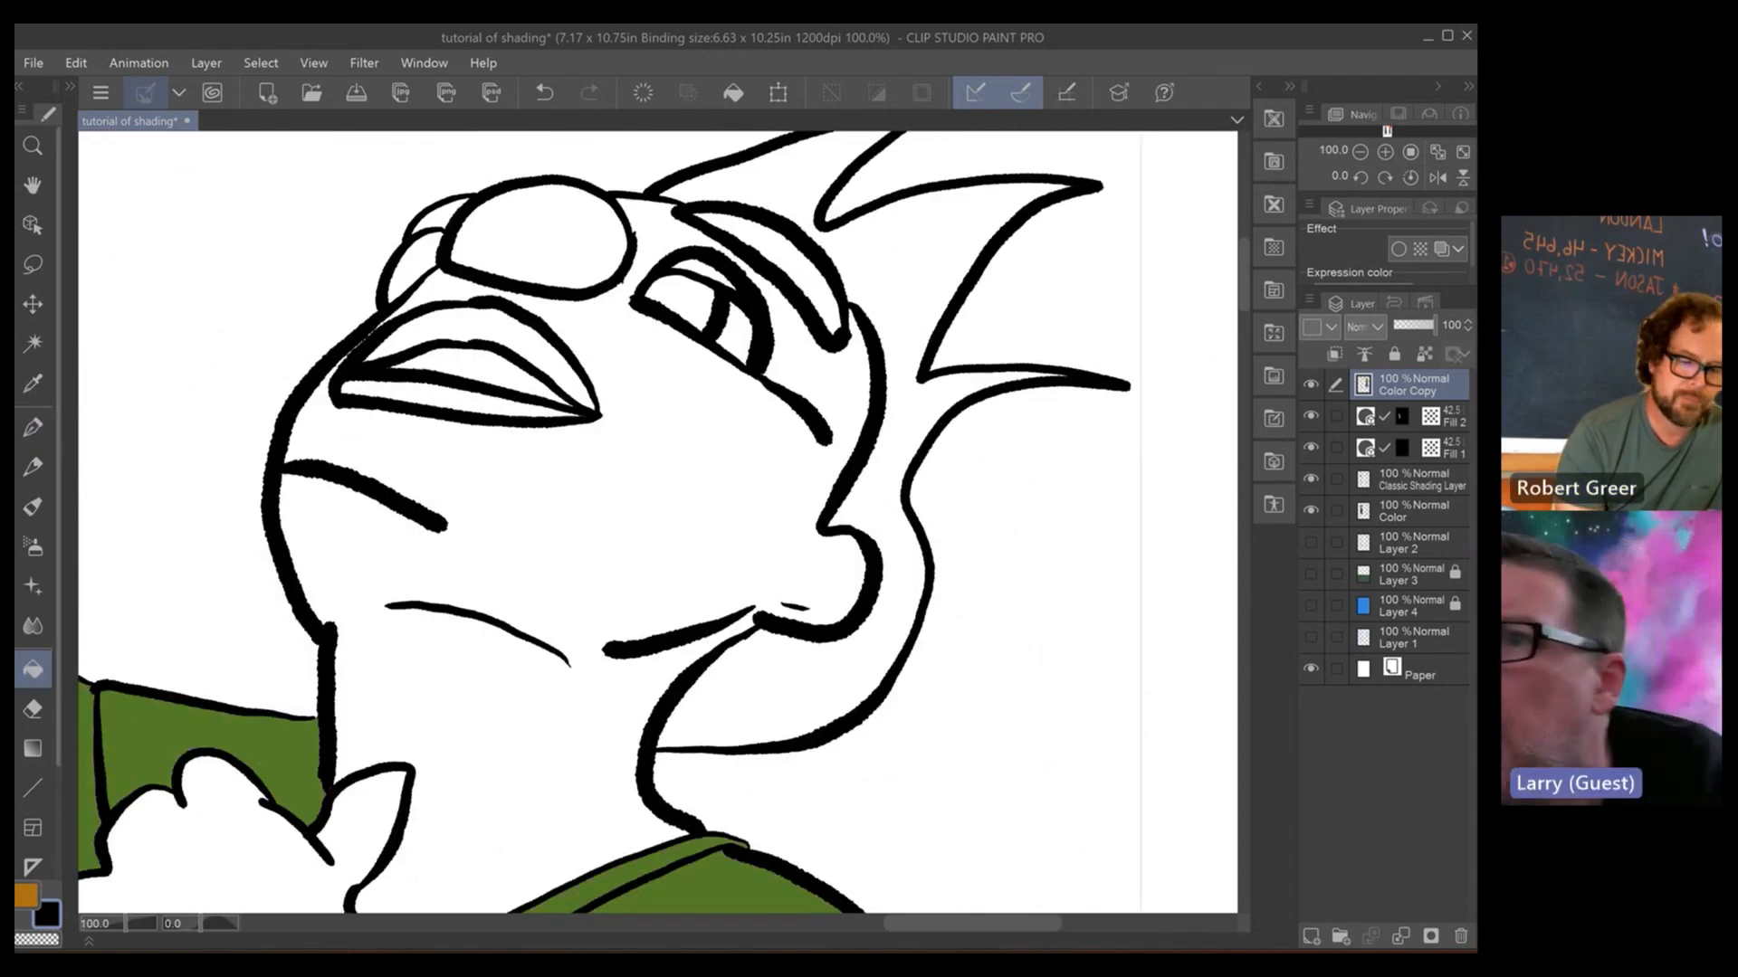
{"action": "left_click", "coordinate": [26, 895]}
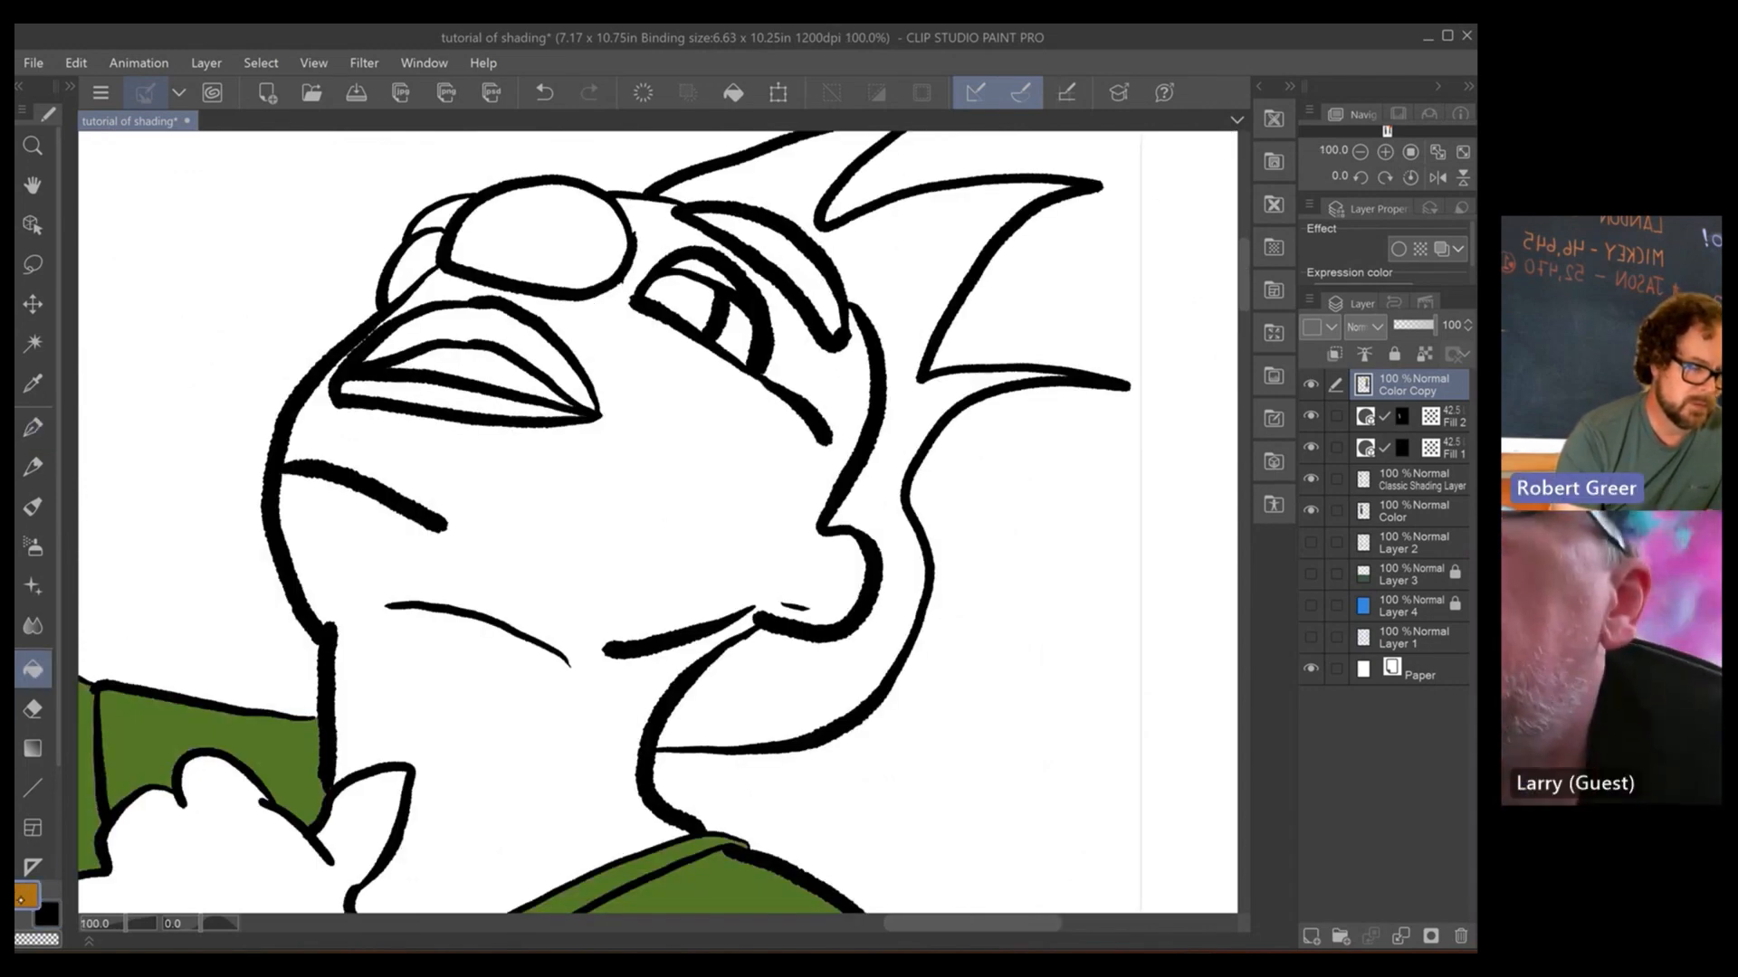
{"action": "left_click", "coordinate": [563, 502]}
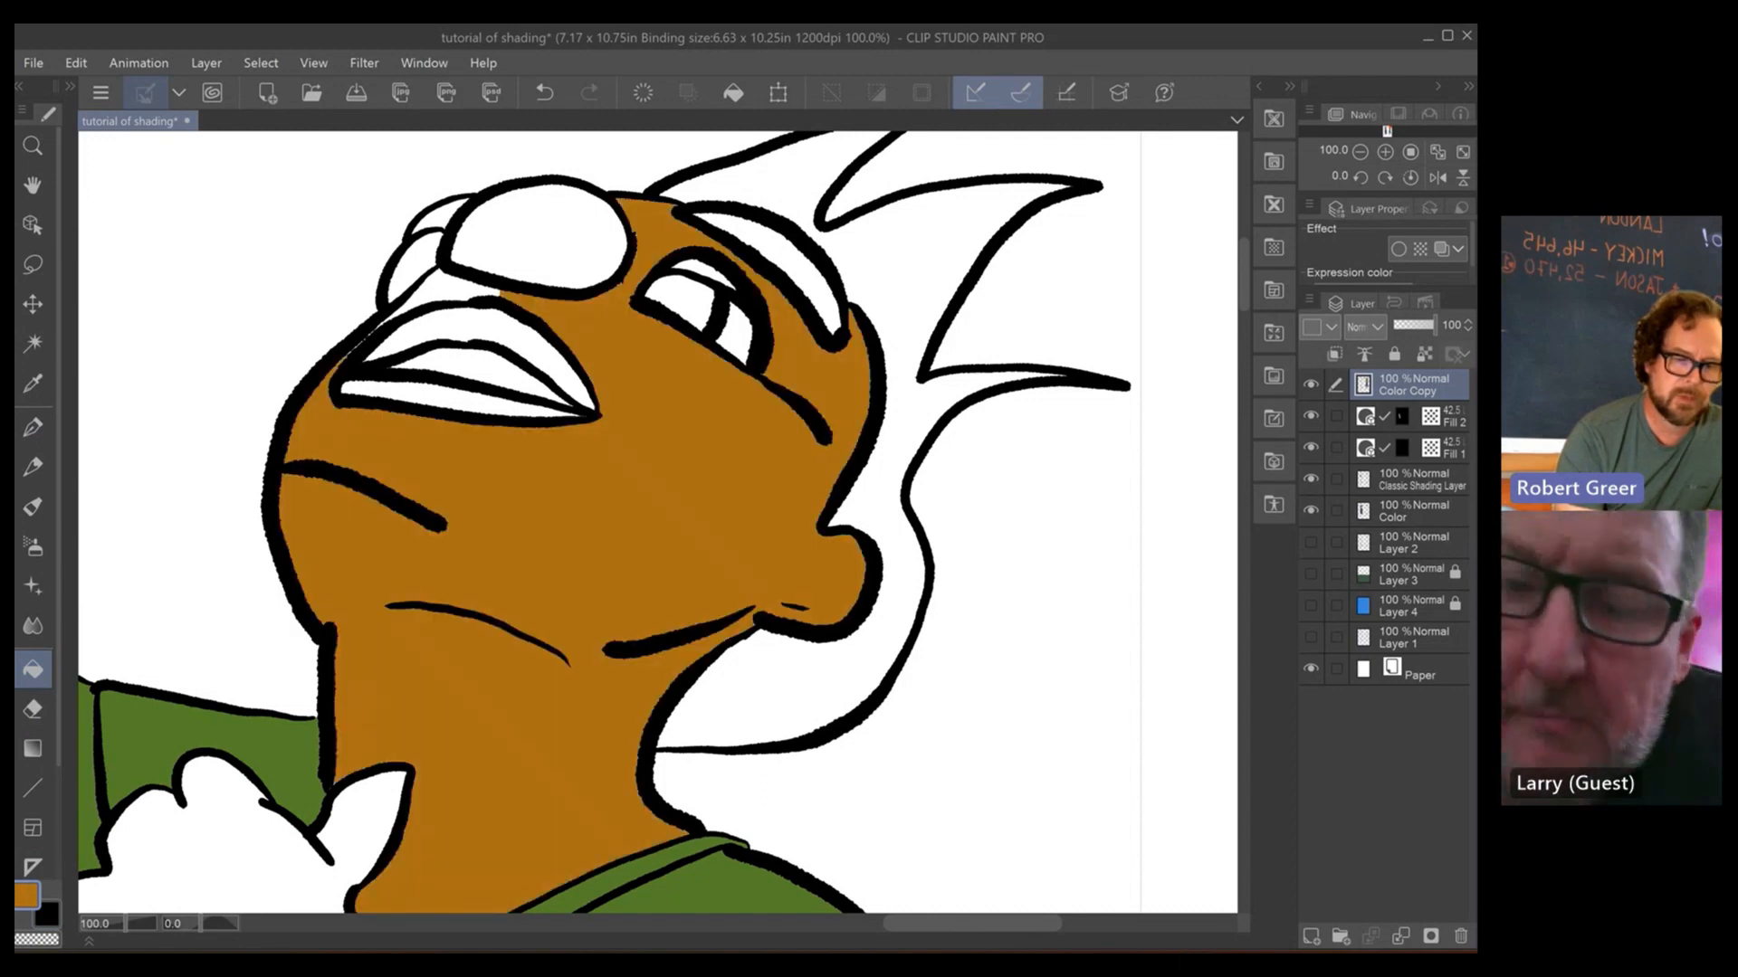
{"action": "left_click", "coordinate": [444, 276]}
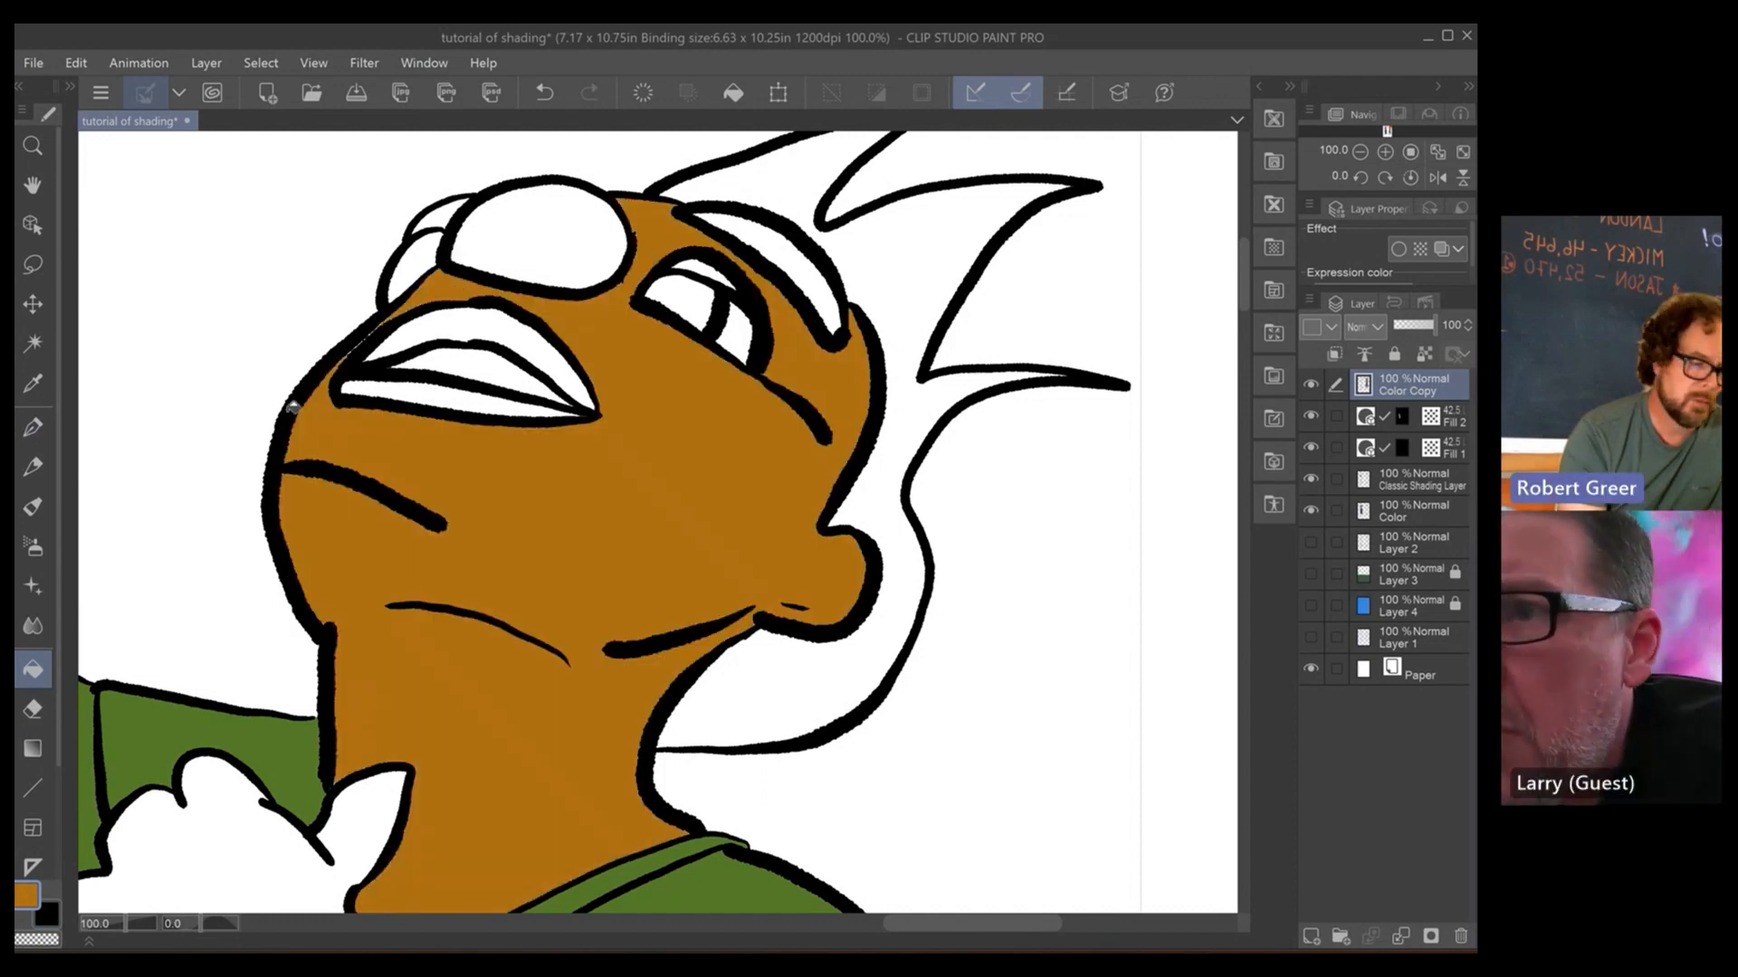
- Set the drawing colour to a bright magenta-pink and fill the pointing figure's nose and both eyebrows with it
{"action": "double_click", "coordinate": [28, 894]}
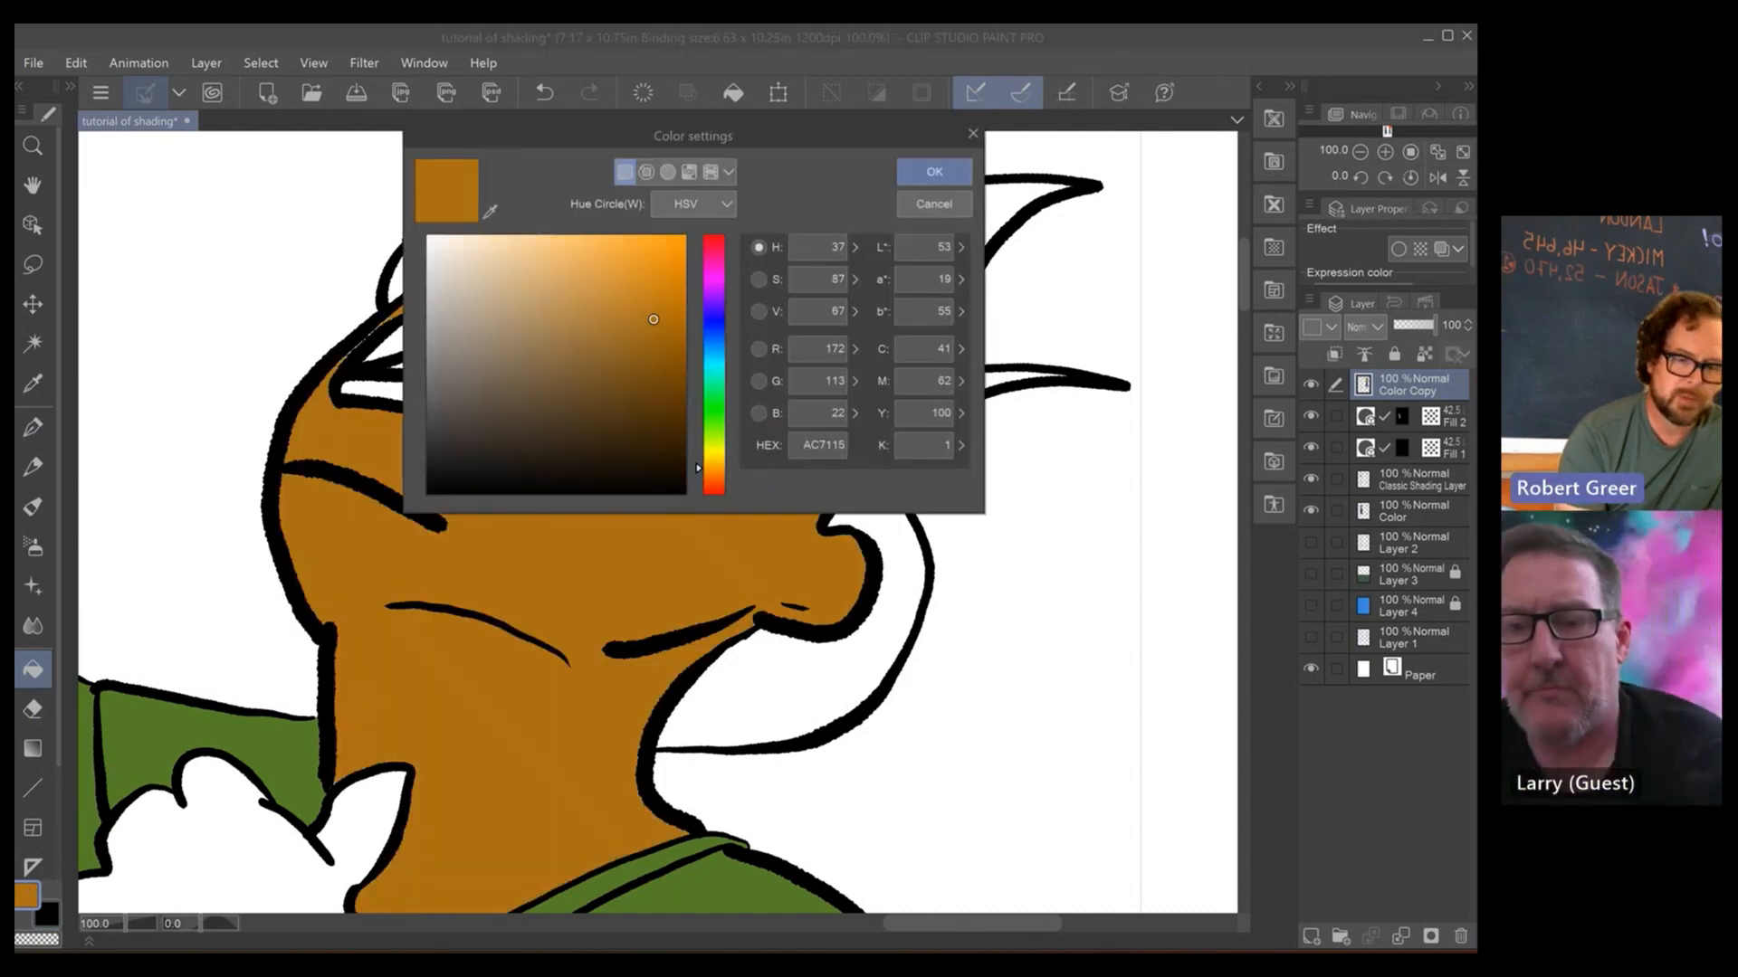
{"action": "left_click_drag", "start_coordinate": [718, 430], "coordinate": [727, 412]}
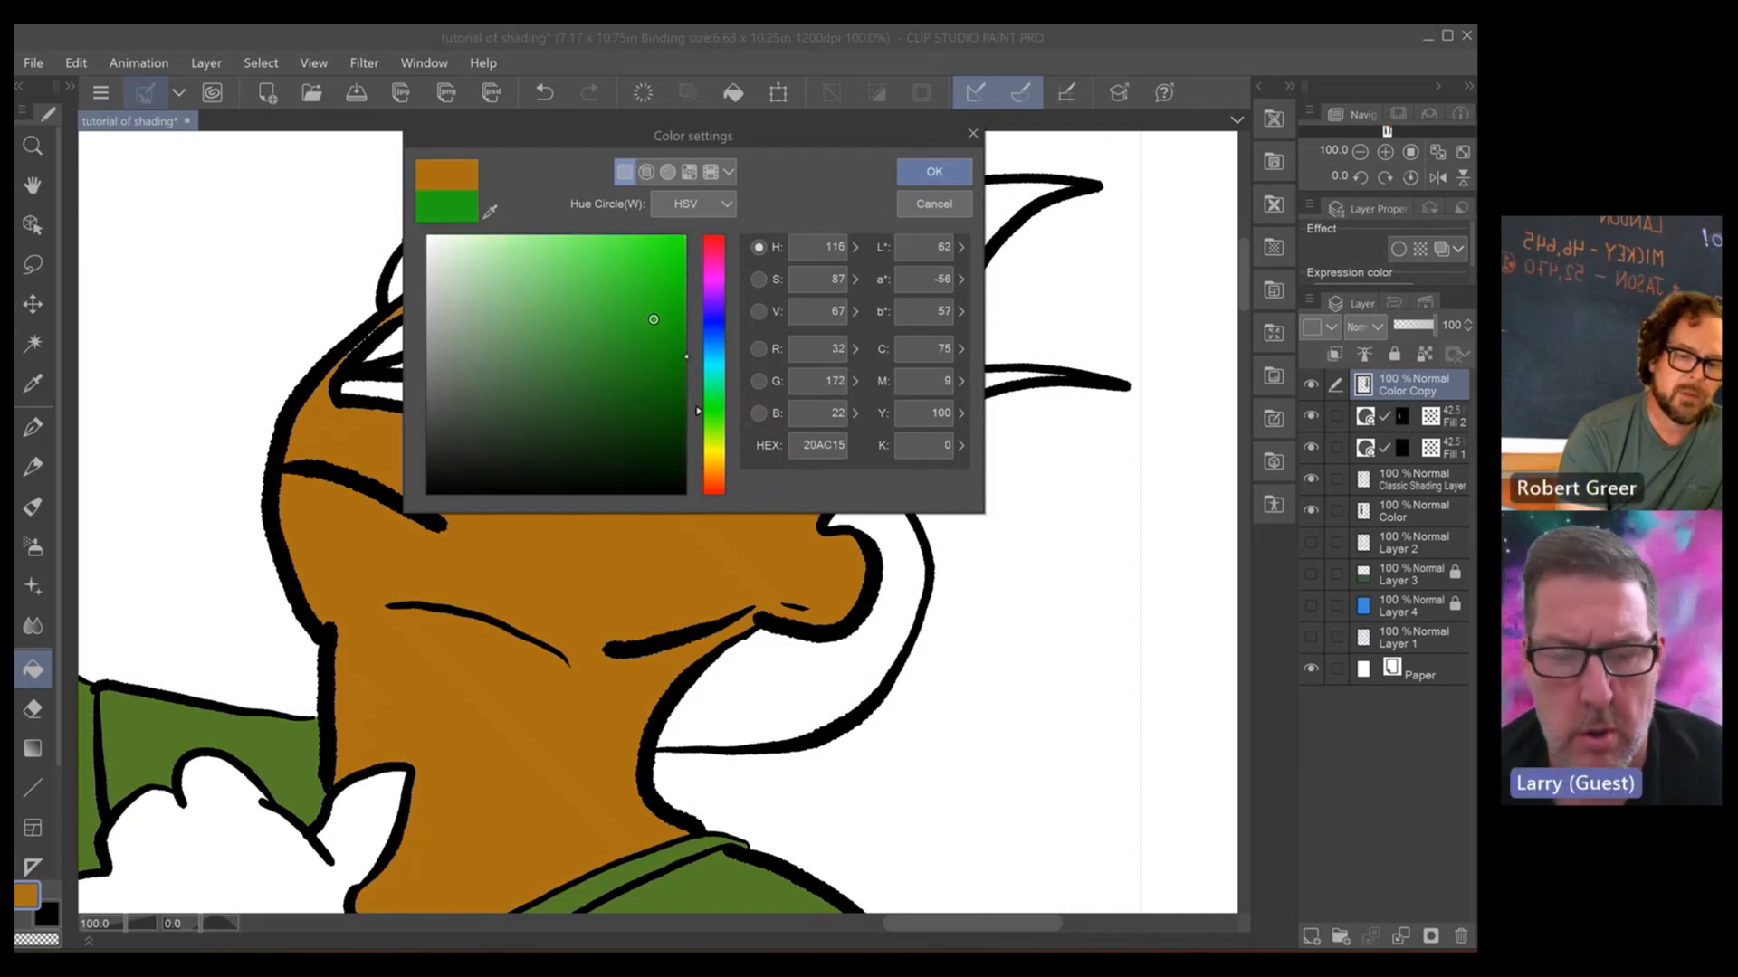
{"action": "left_click_drag", "start_coordinate": [722, 290], "coordinate": [648, 262]}
{"action": "left_click", "coordinate": [933, 171]}
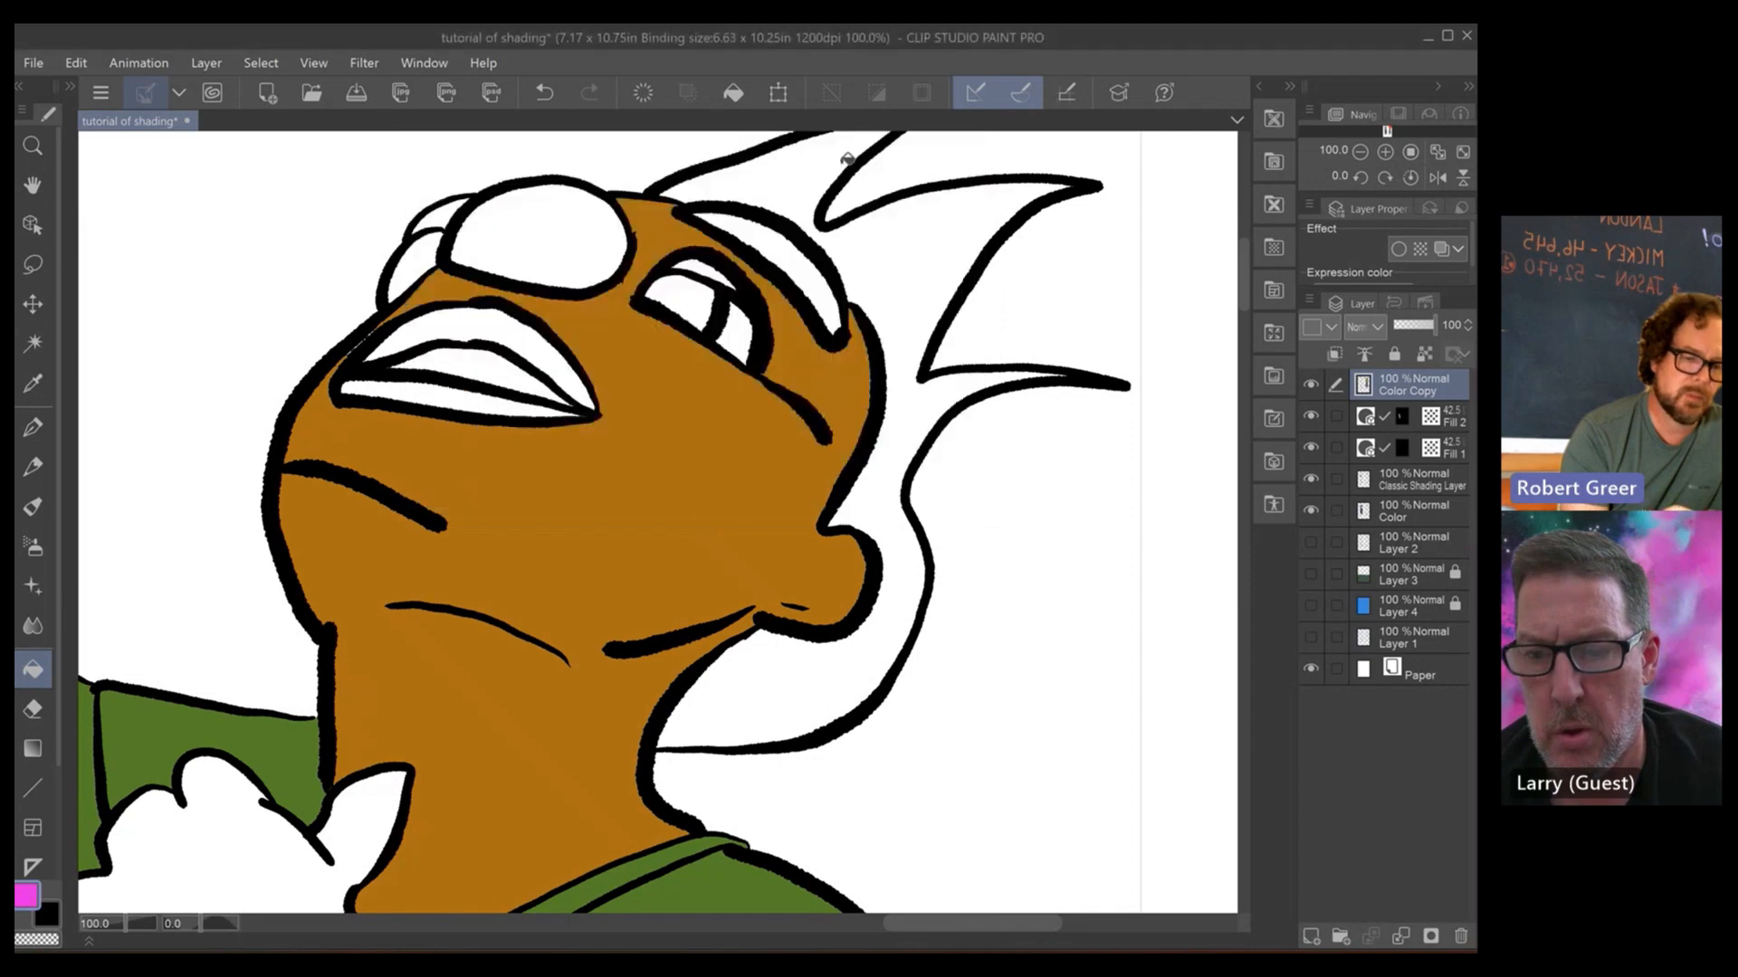
{"action": "left_click", "coordinate": [445, 210]}
{"action": "left_click", "coordinate": [540, 199]}
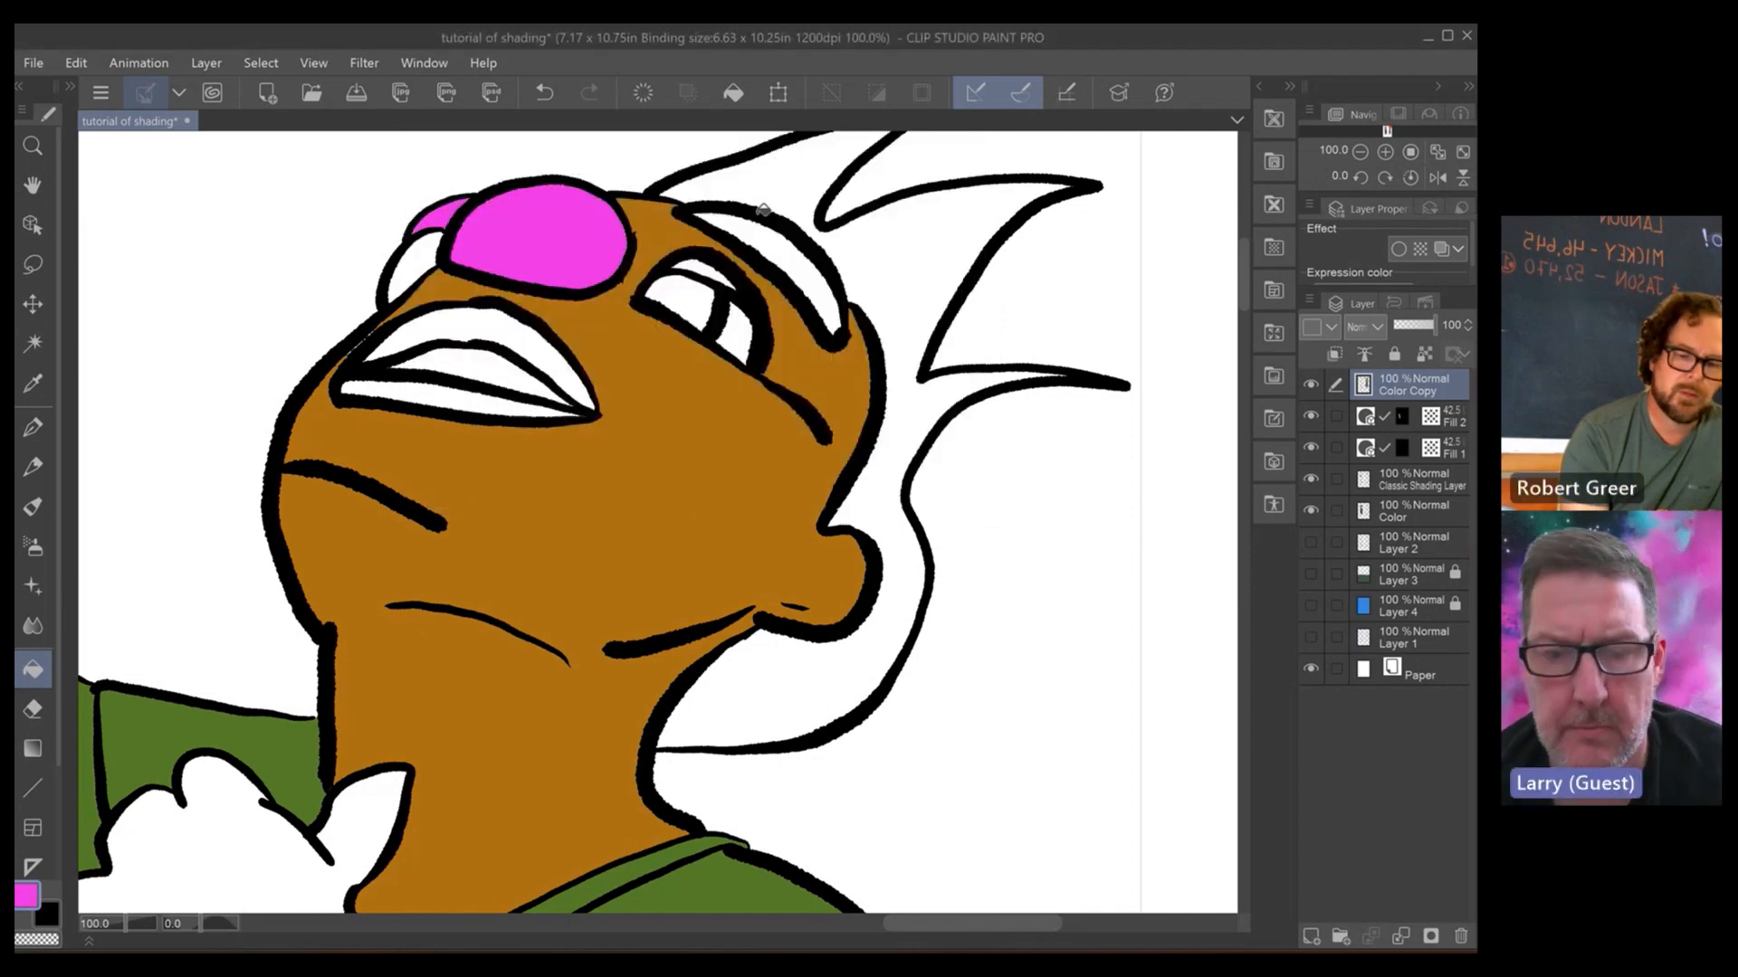
{"action": "left_click", "coordinate": [778, 222]}
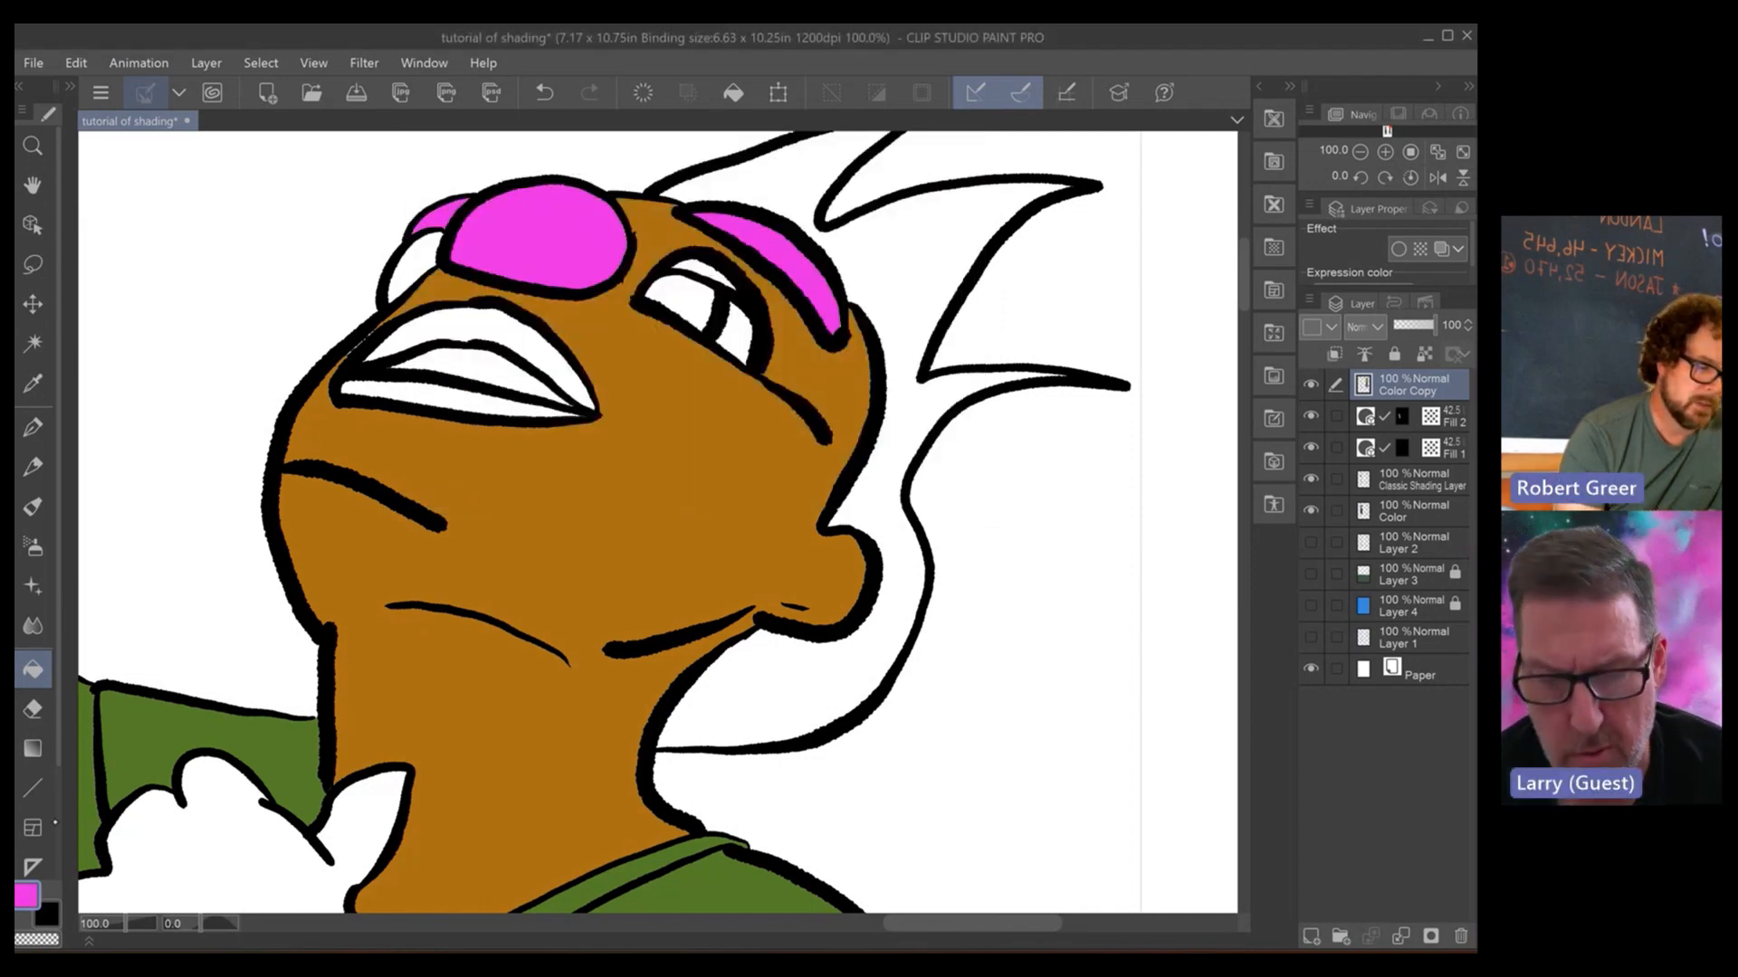
- Set the drawing colour to a strong red with H 360, S 96, V 68 and fill the upper and lower lips
{"action": "double_click", "coordinate": [28, 895]}
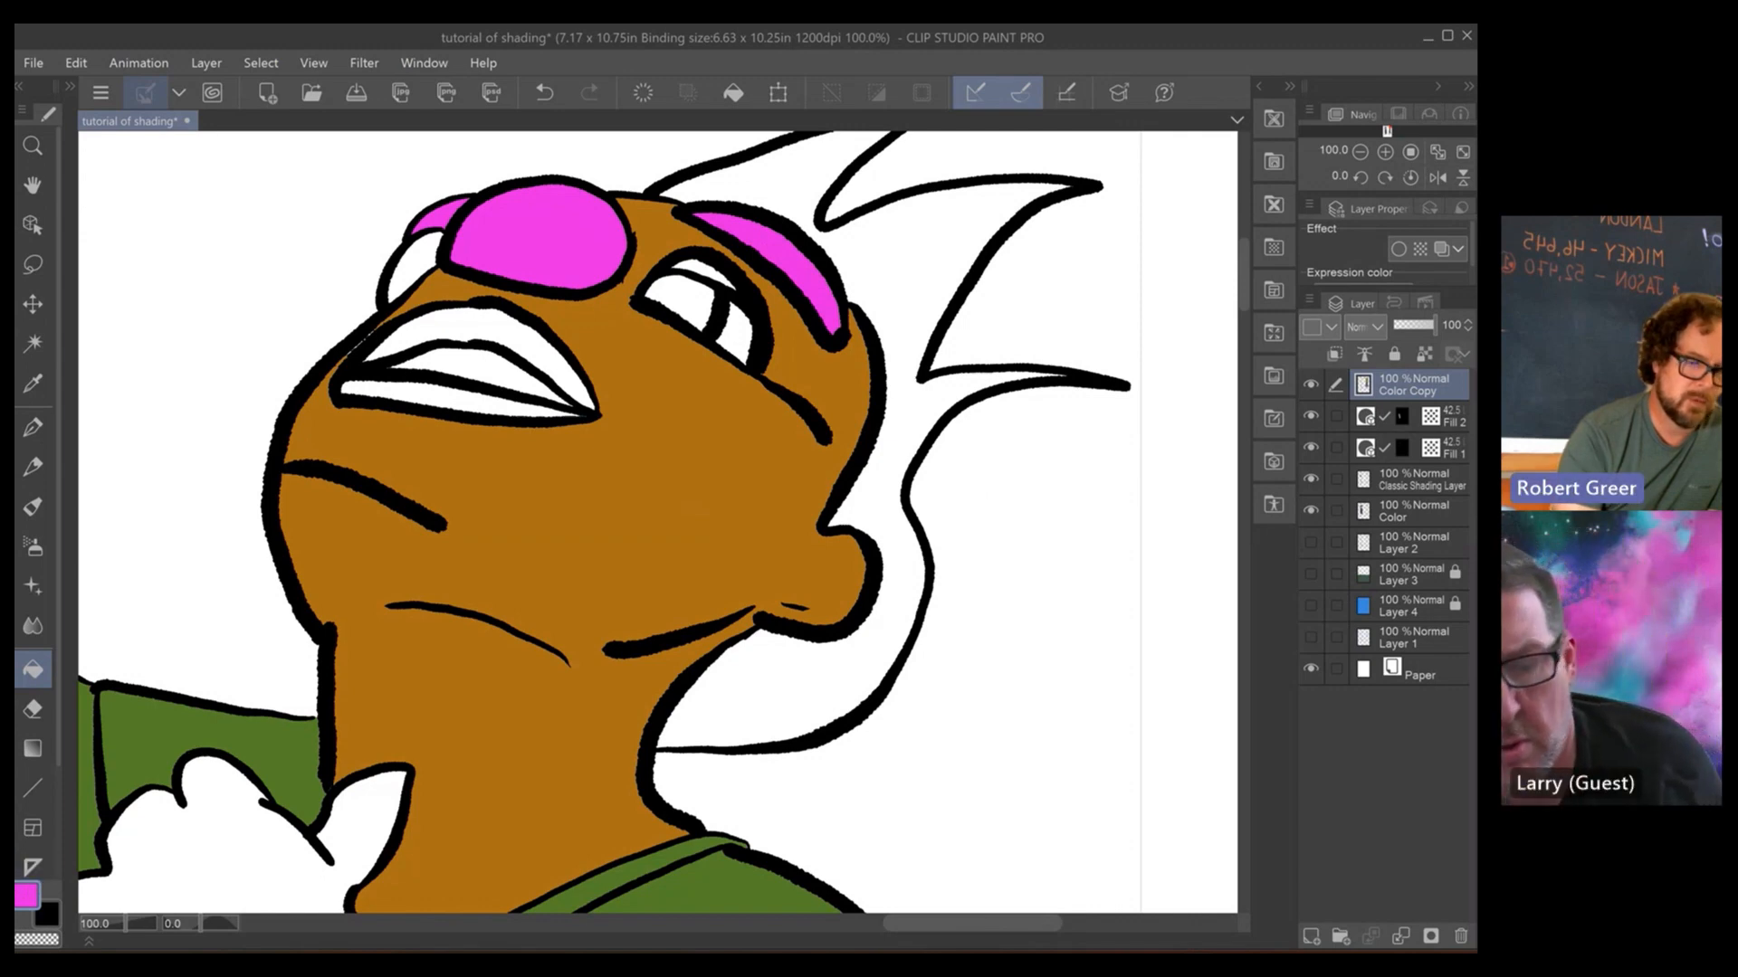
{"action": "left_click_drag", "start_coordinate": [717, 454], "coordinate": [717, 473]}
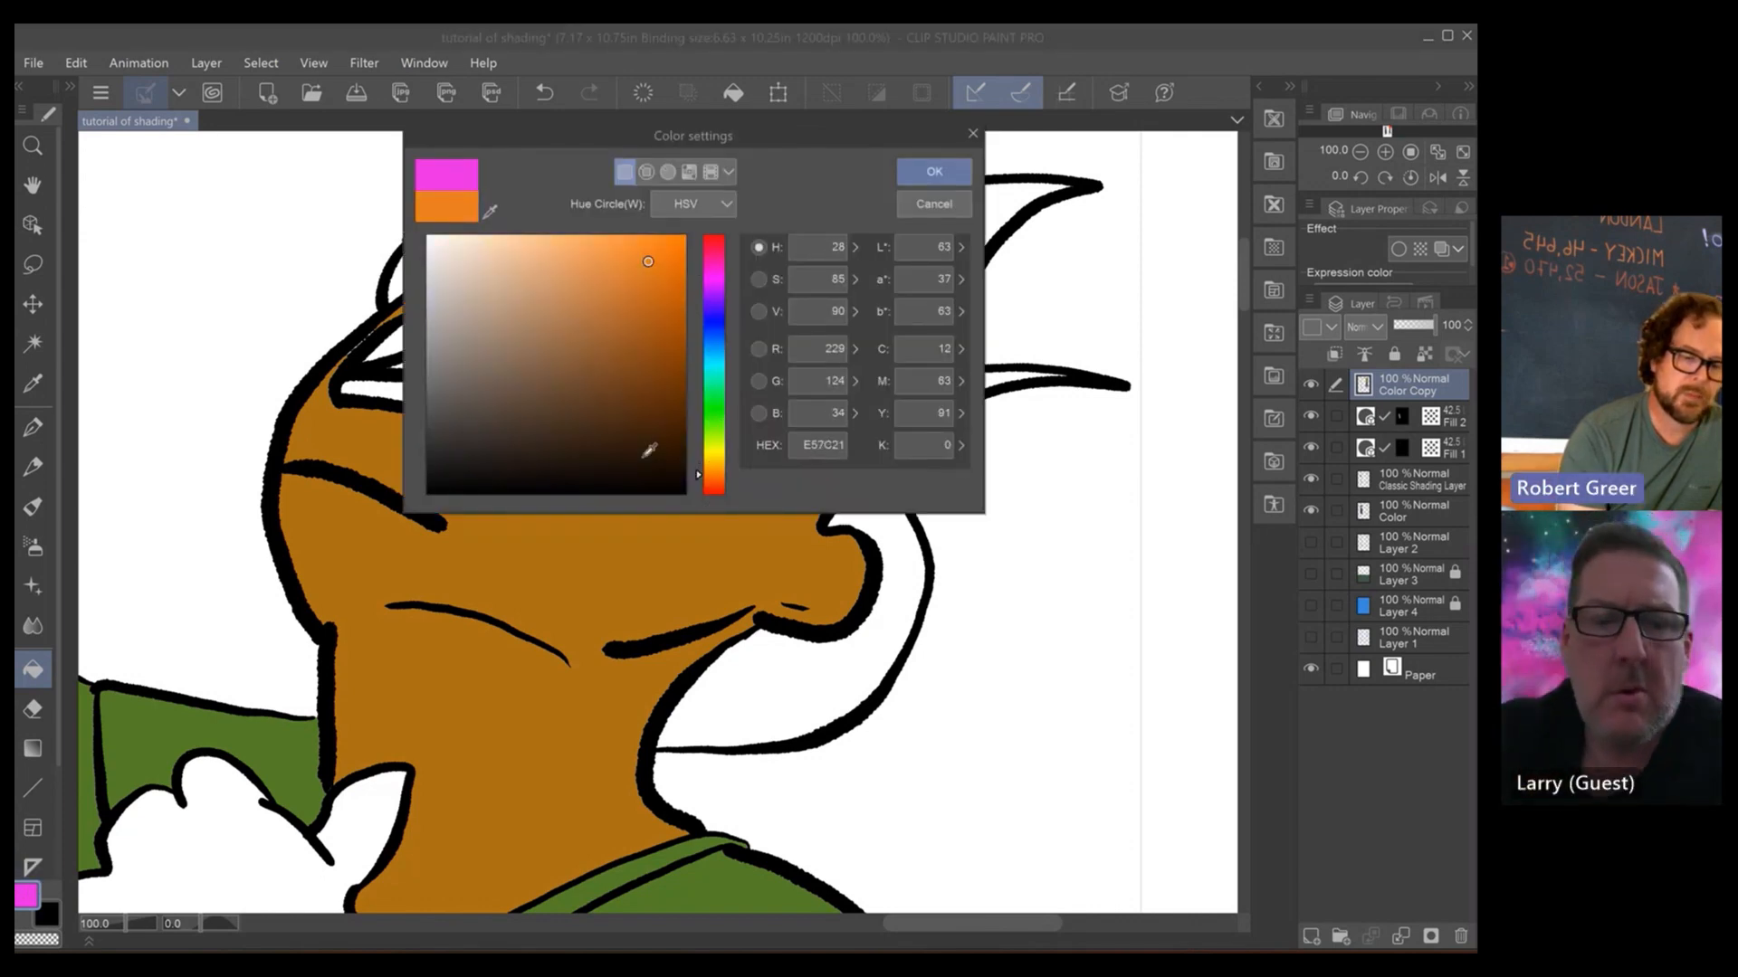
{"action": "left_click", "coordinate": [663, 397]}
{"action": "left_click", "coordinate": [716, 485]}
{"action": "left_click", "coordinate": [714, 238]}
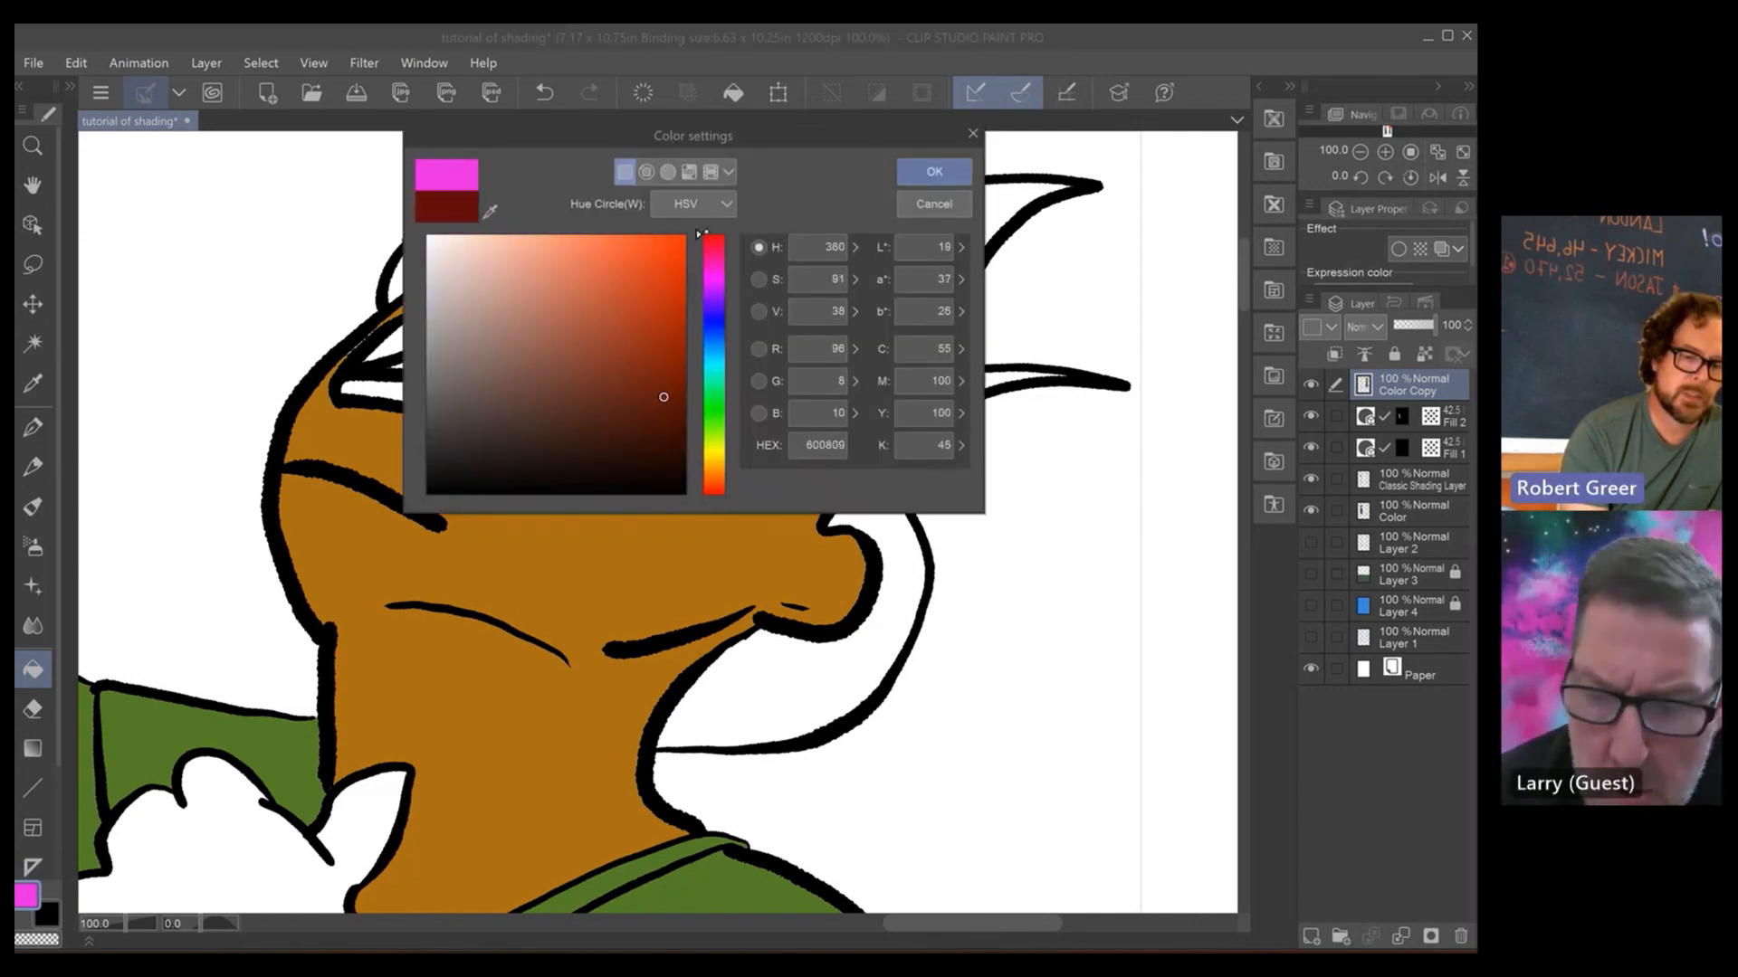
{"action": "left_click", "coordinate": [667, 302]}
{"action": "left_click", "coordinate": [676, 317]}
{"action": "left_click", "coordinate": [935, 172]}
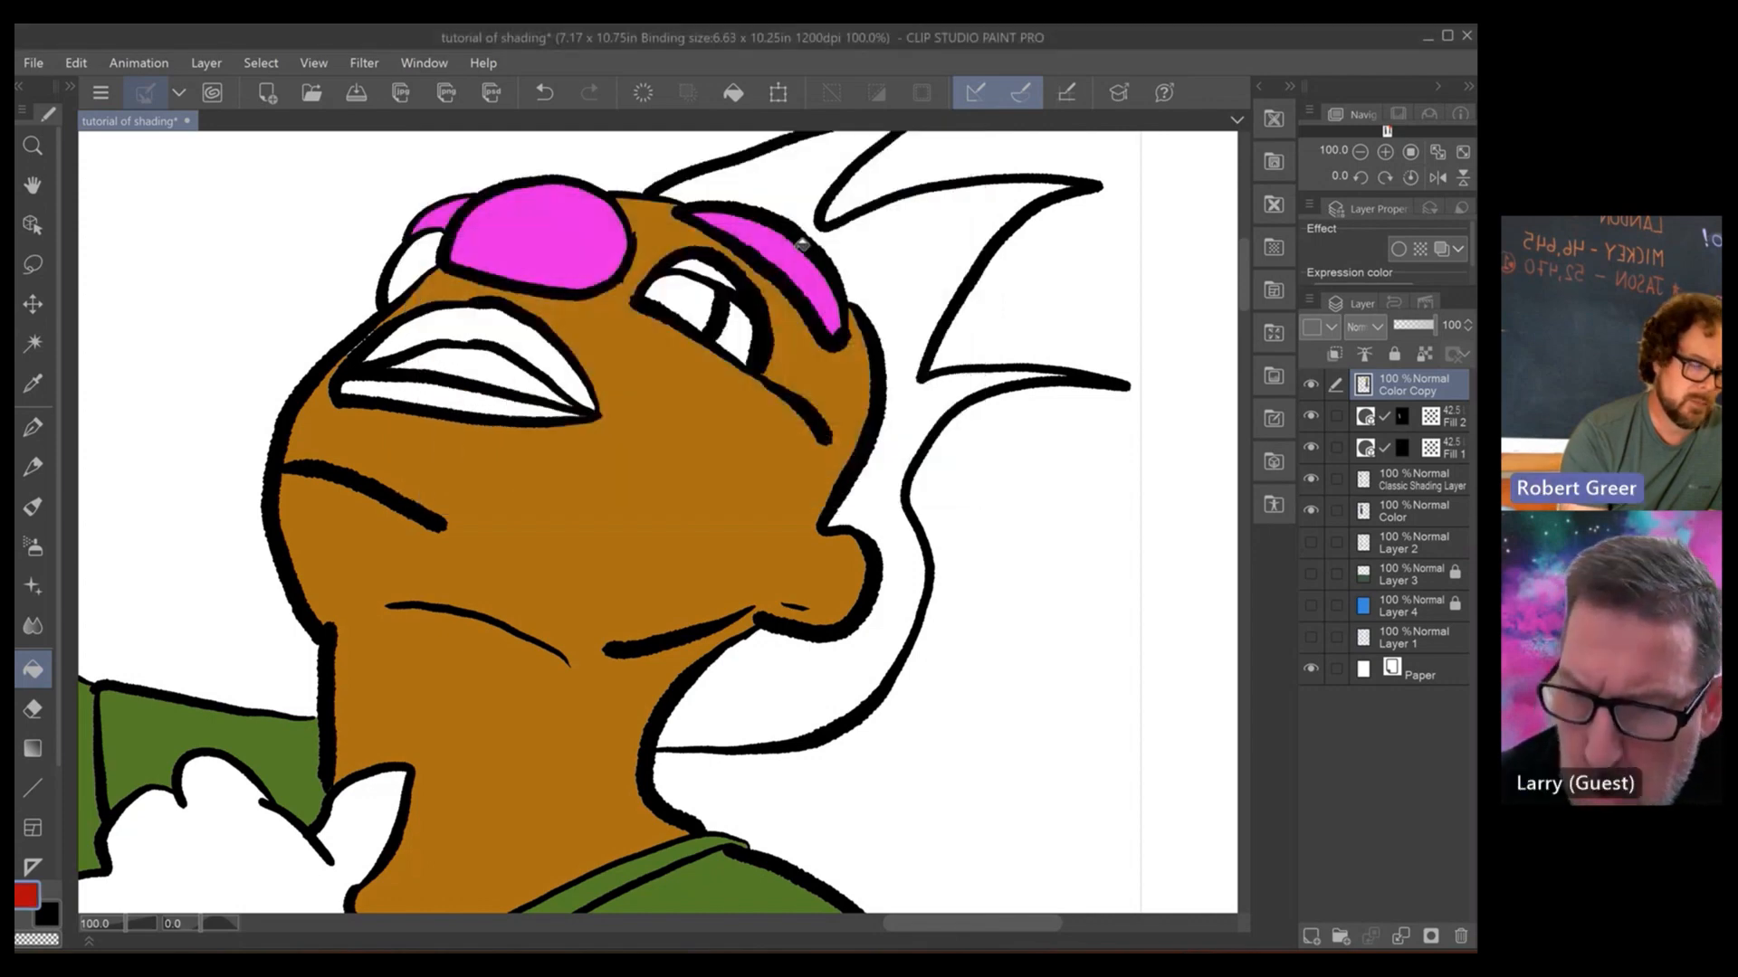
{"action": "left_click", "coordinate": [468, 393]}
{"action": "left_click", "coordinate": [533, 325]}
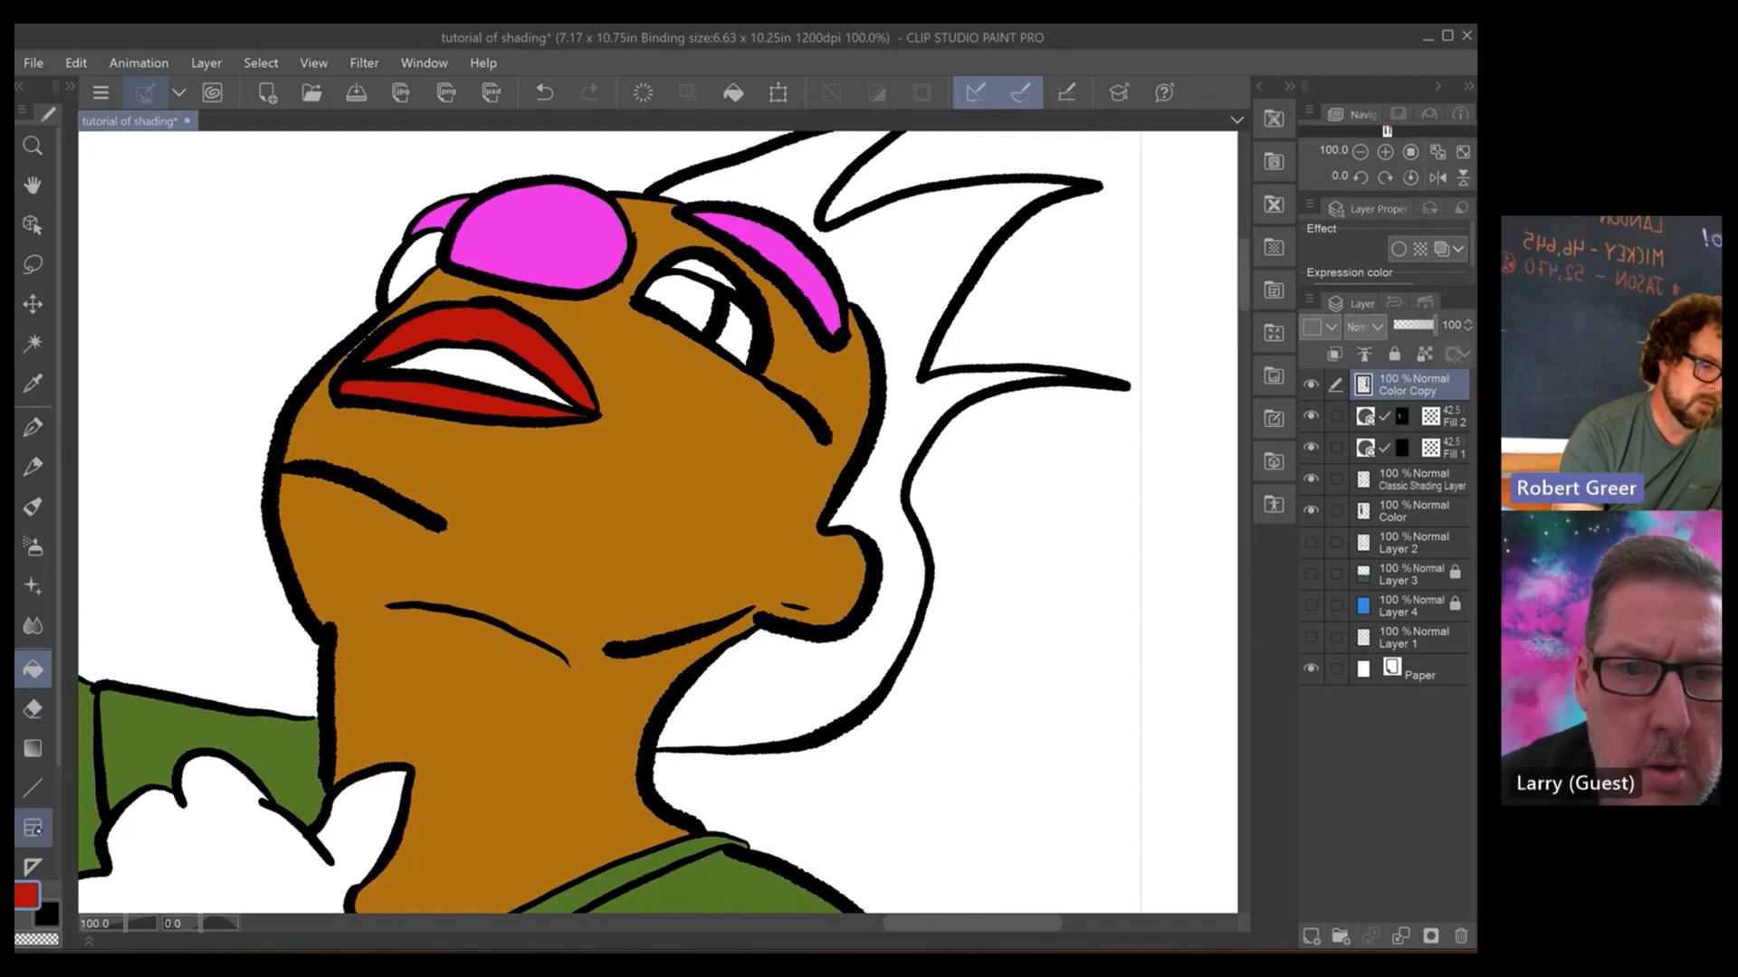
- Set the drawing colour to a brownish grey with H 37, S 17, V 56 and fill the pointing figure's hair
{"action": "left_click", "coordinate": [27, 897]}
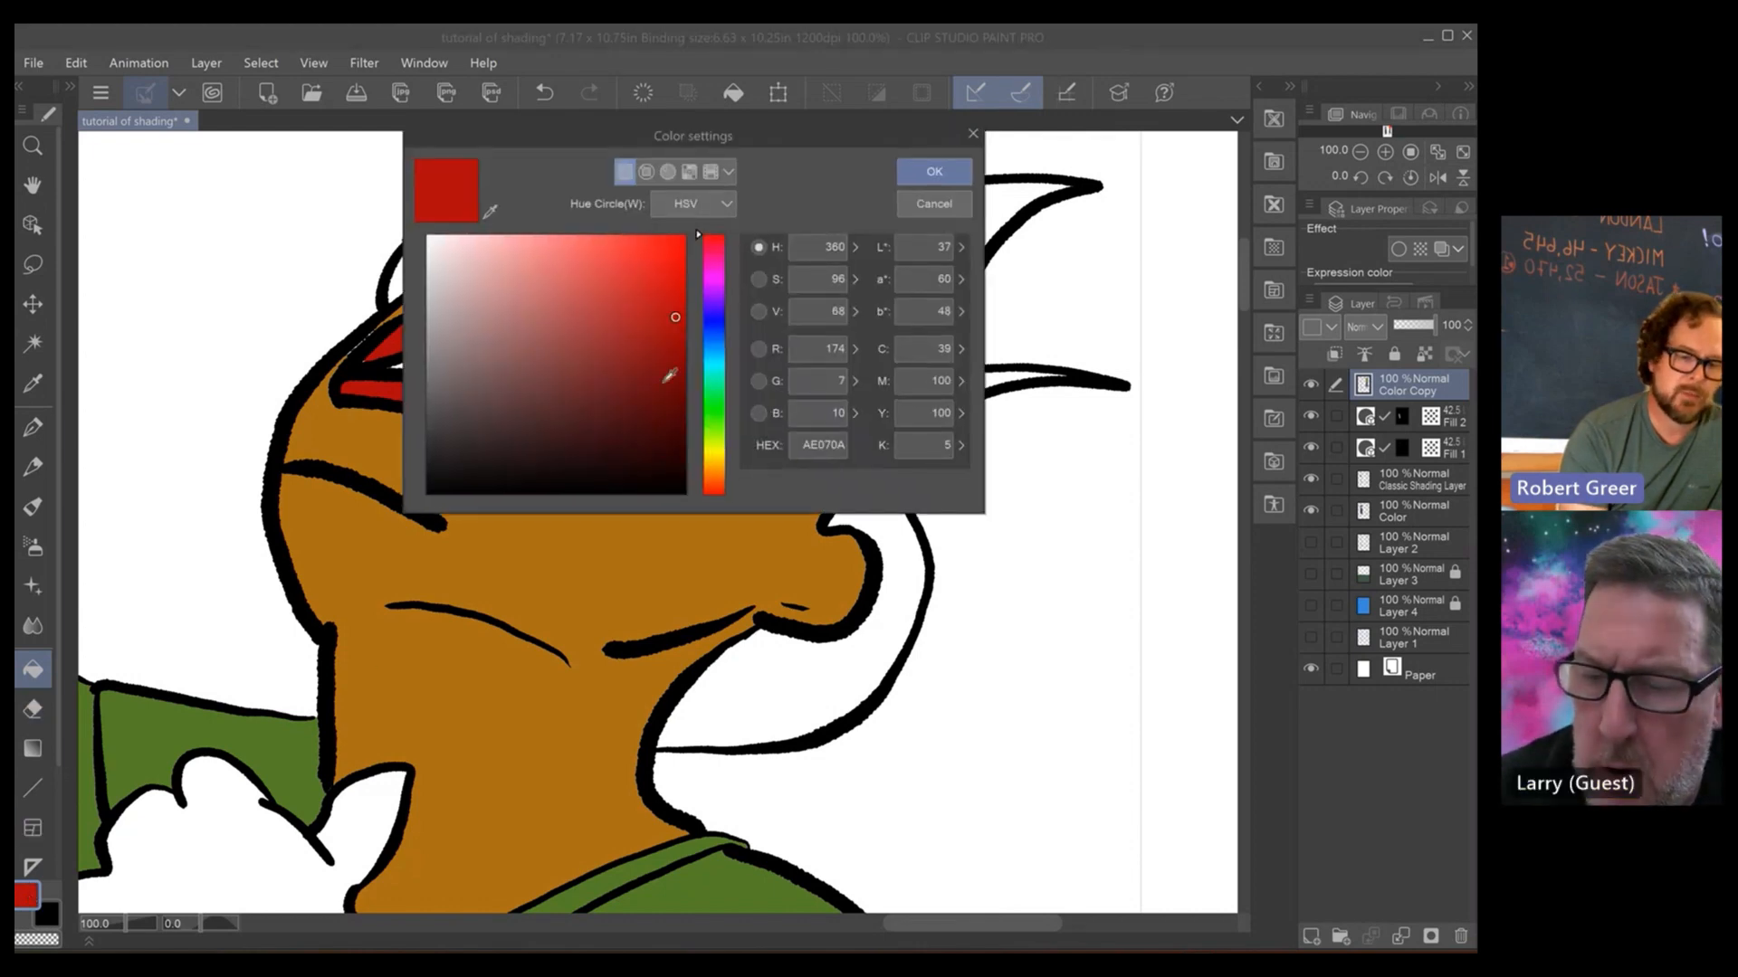
{"action": "mouse_move", "coordinate": [670, 374]}
{"action": "left_mouse_down"}
{"action": "mouse_move", "coordinate": [485, 308]}
{"action": "mouse_move", "coordinate": [470, 349]}
{"action": "left_mouse_up"}
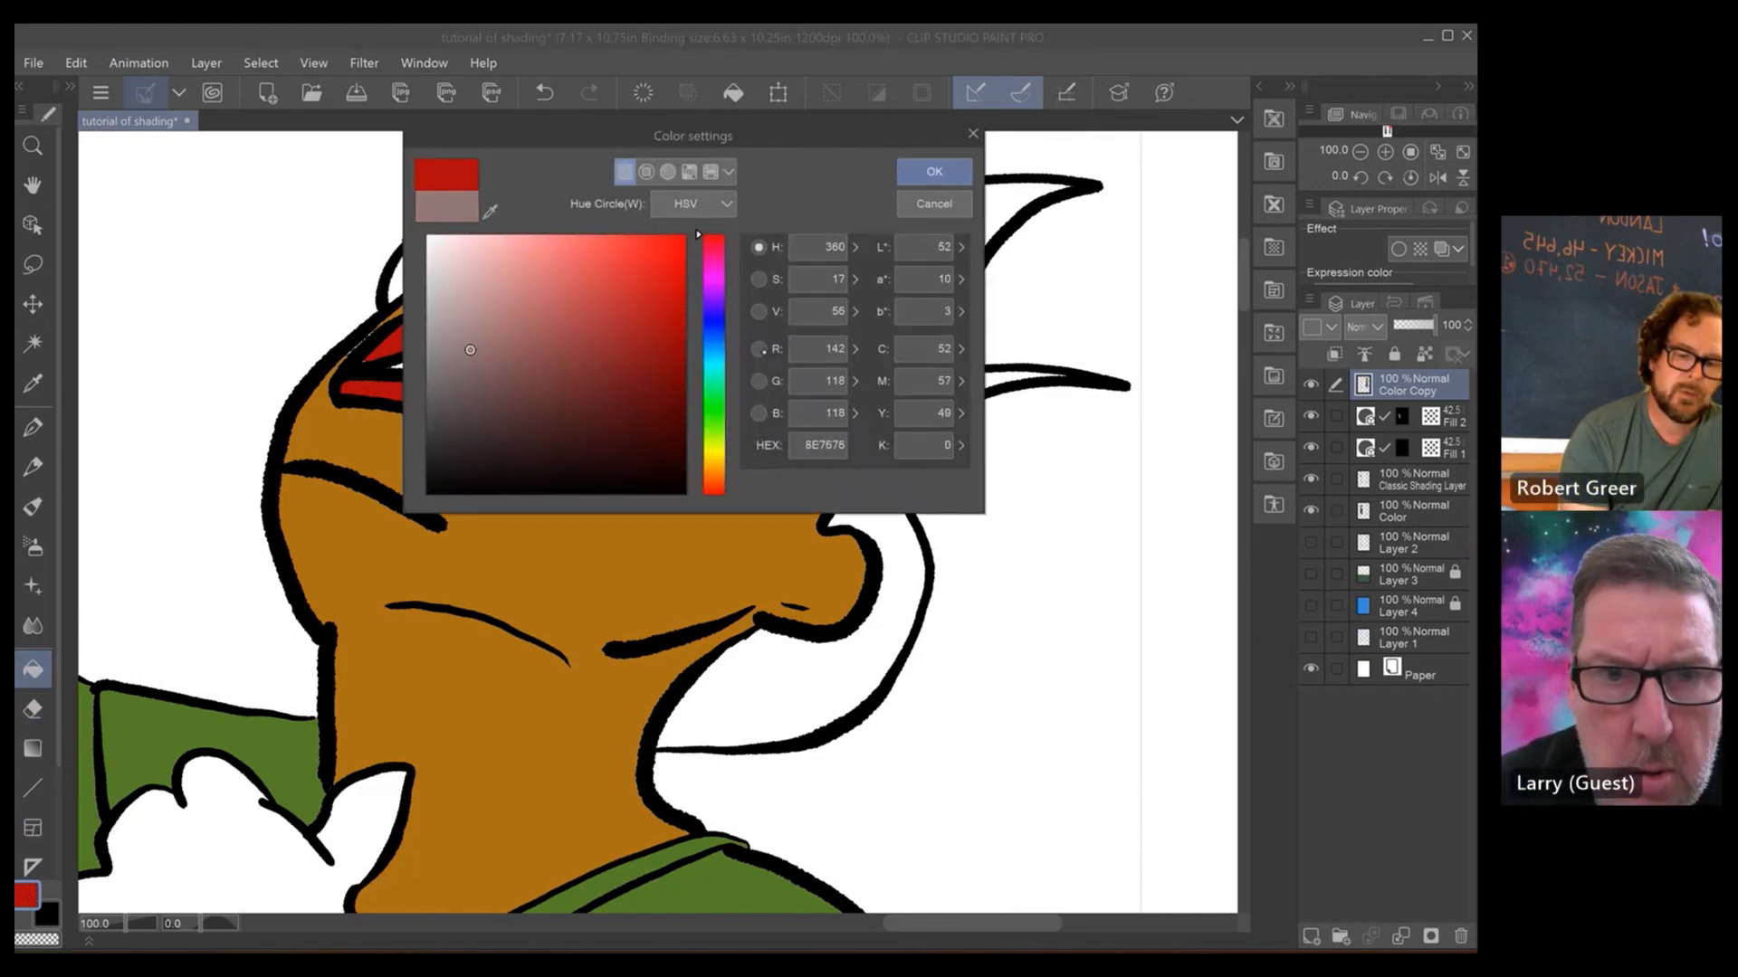
{"action": "left_click_drag", "start_coordinate": [714, 398], "coordinate": [719, 465]}
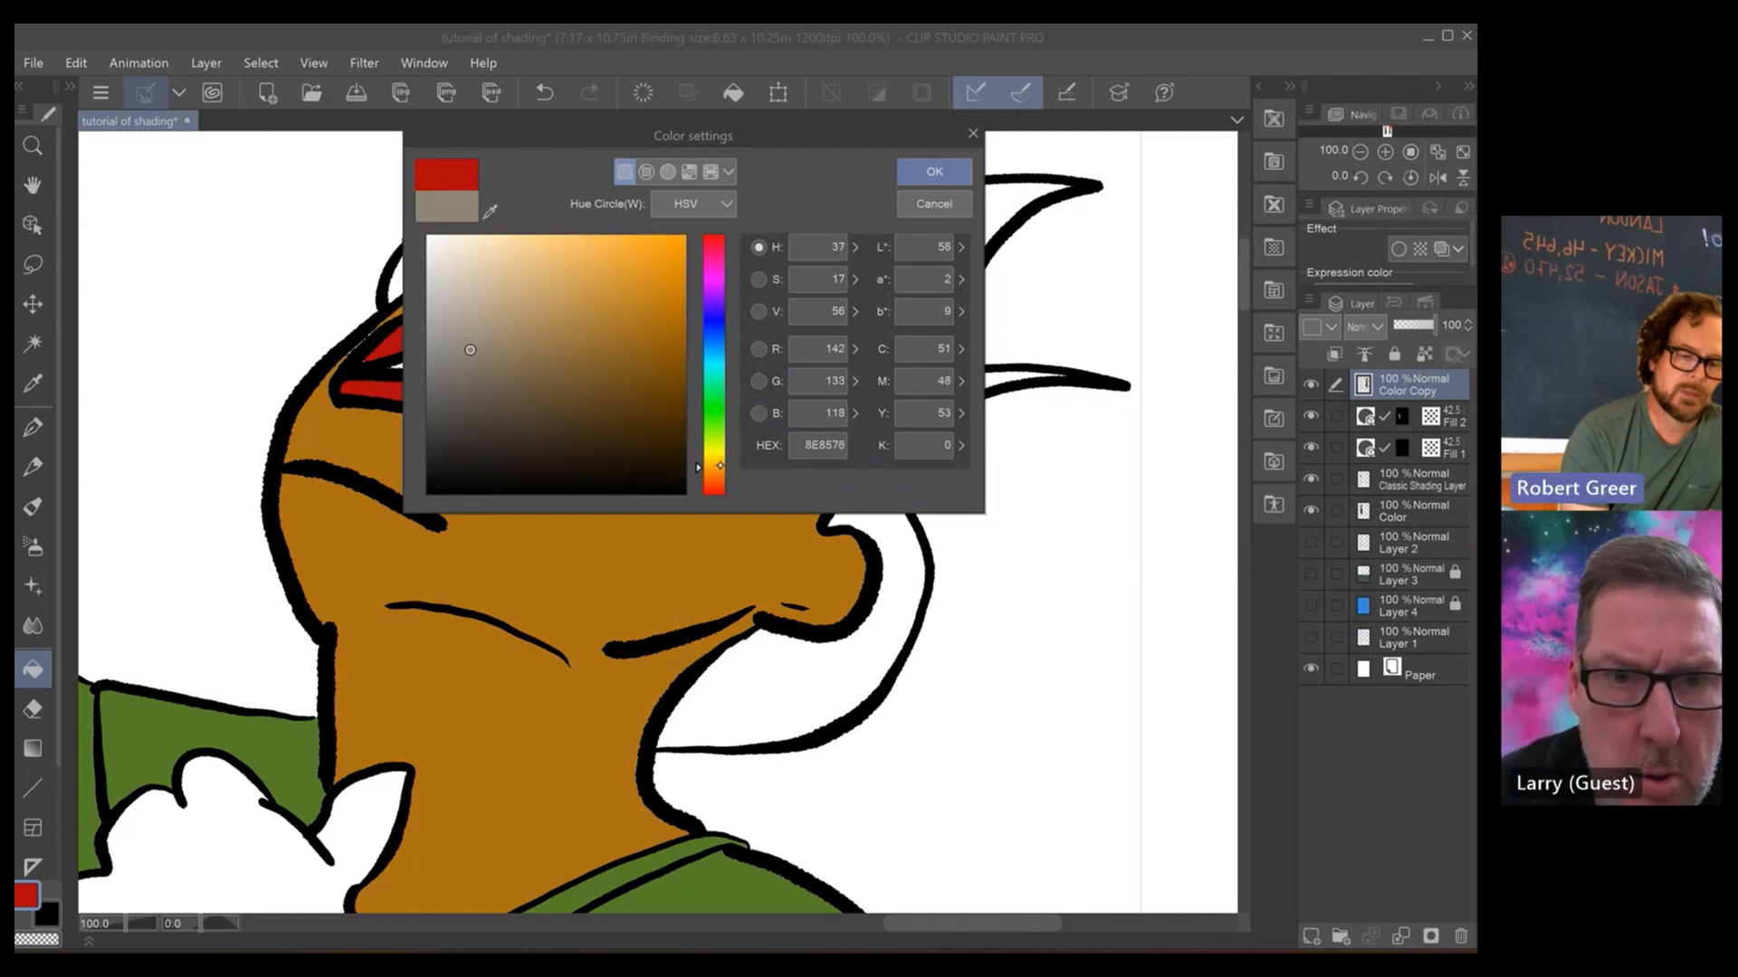
{"action": "left_click", "coordinate": [934, 171]}
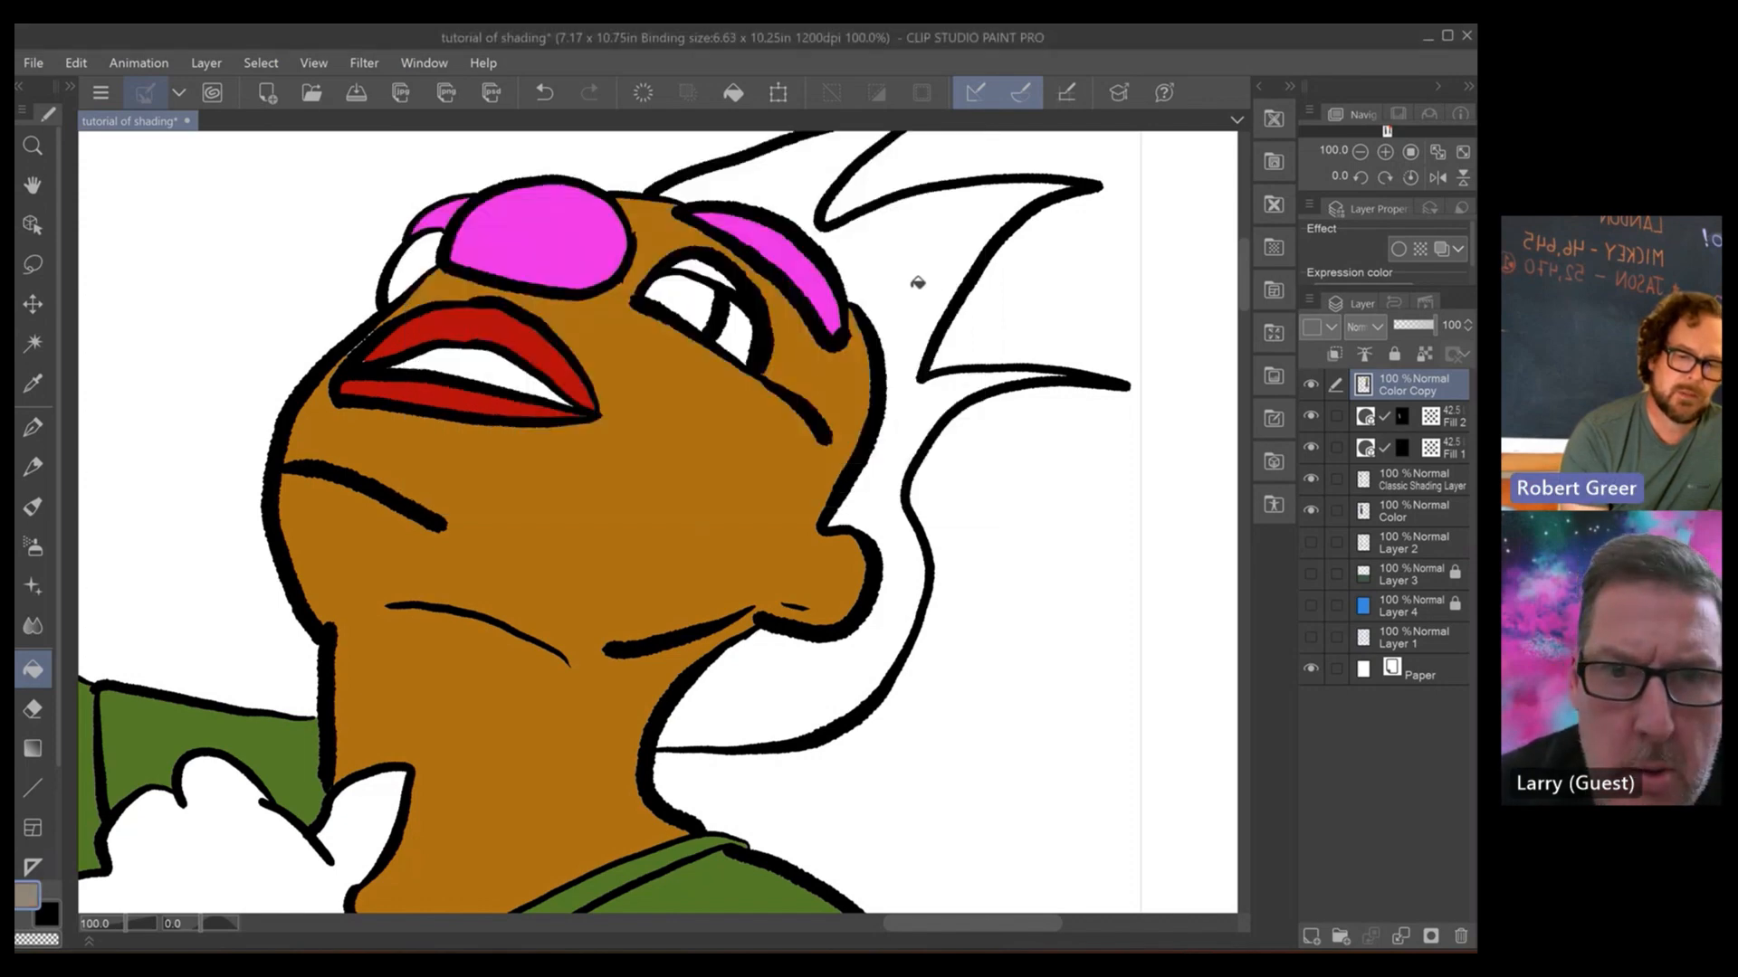
{"action": "left_click", "coordinate": [917, 283]}
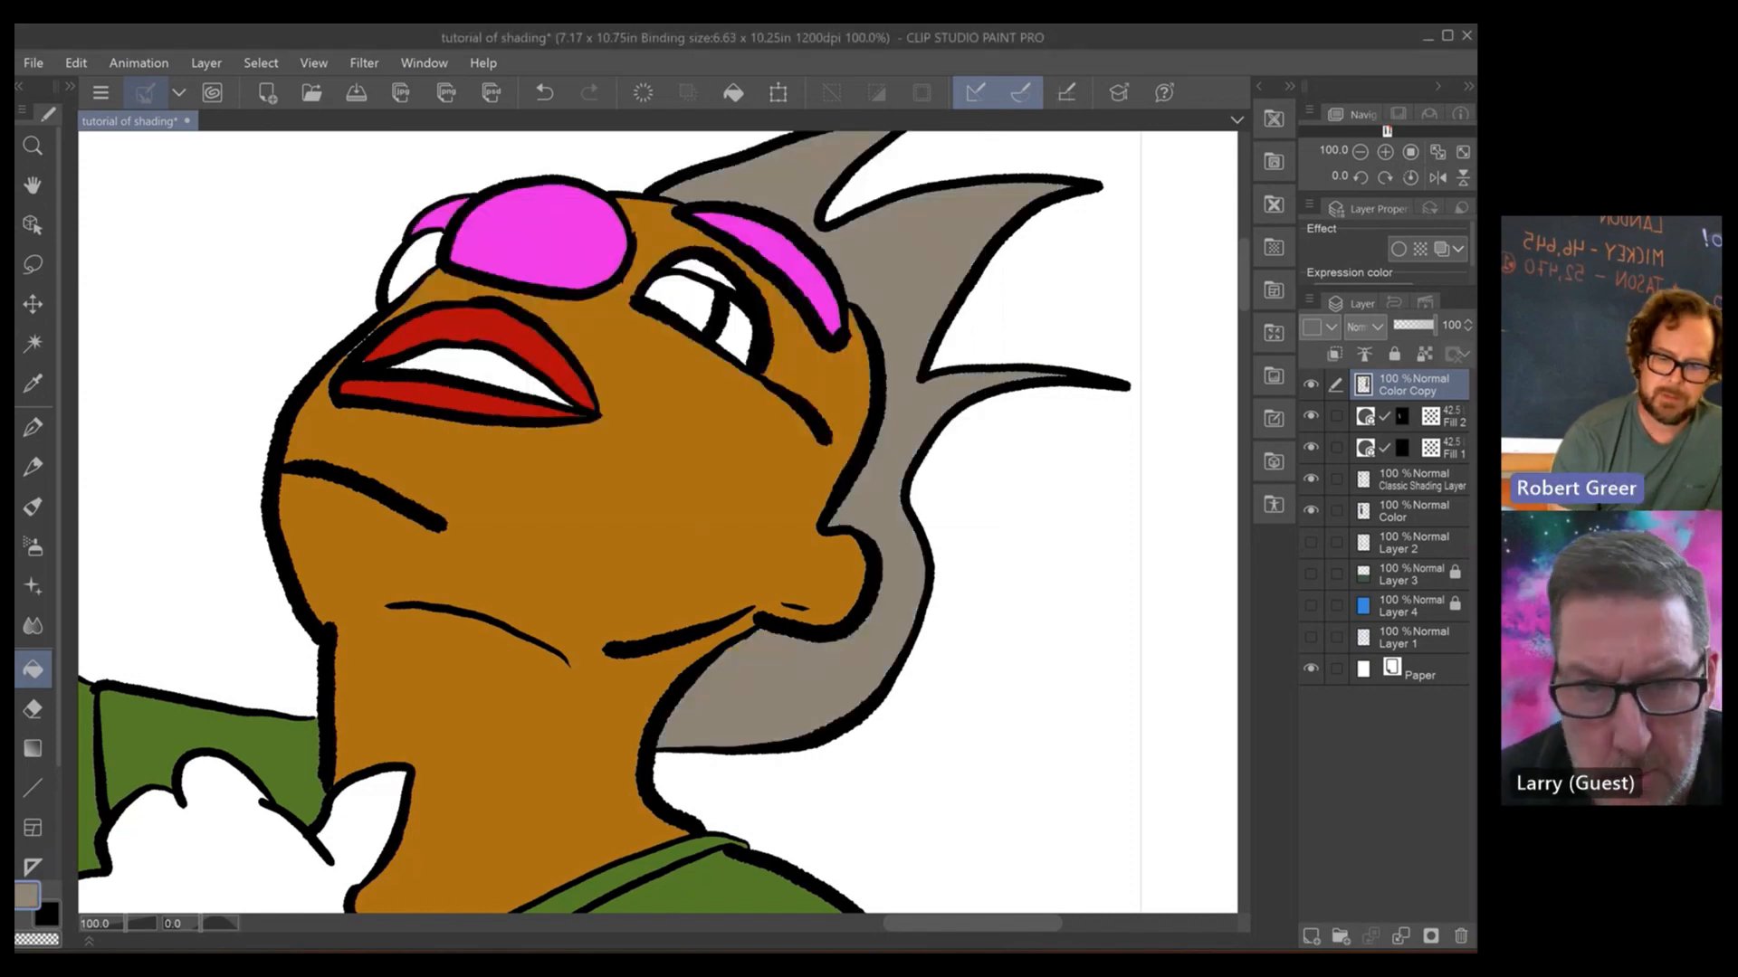
- Examine the flat colours on both figures across the whole page
{"action": "key", "text": "ctrl+minus"}
{"action": "key", "text": "ctrl+minus"}
{"action": "key", "text": "ctrl+minus"}
{"action": "key", "text": "ctrl+minus"}
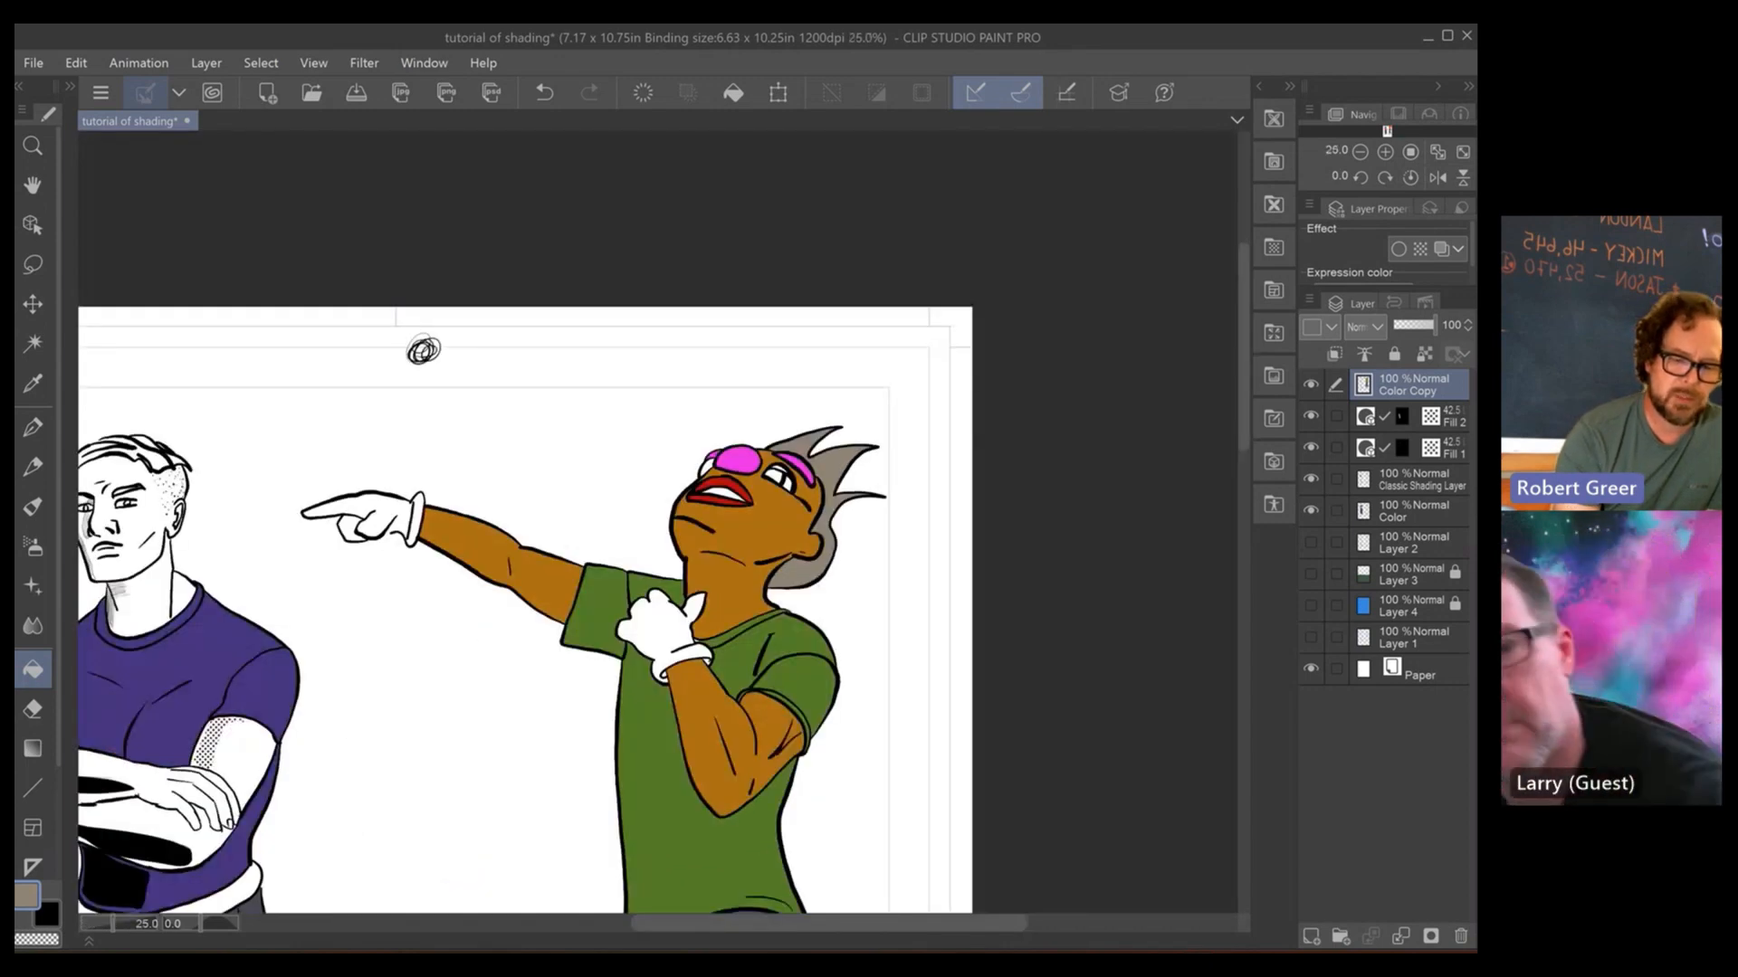
{"action": "left_click_drag", "start_coordinate": [423, 350], "coordinate": [422, 147]}
{"action": "key", "text": "ctrl+minus"}
{"action": "key", "text": "ctrl+minus"}
{"action": "key", "text": "ctrl+minus"}
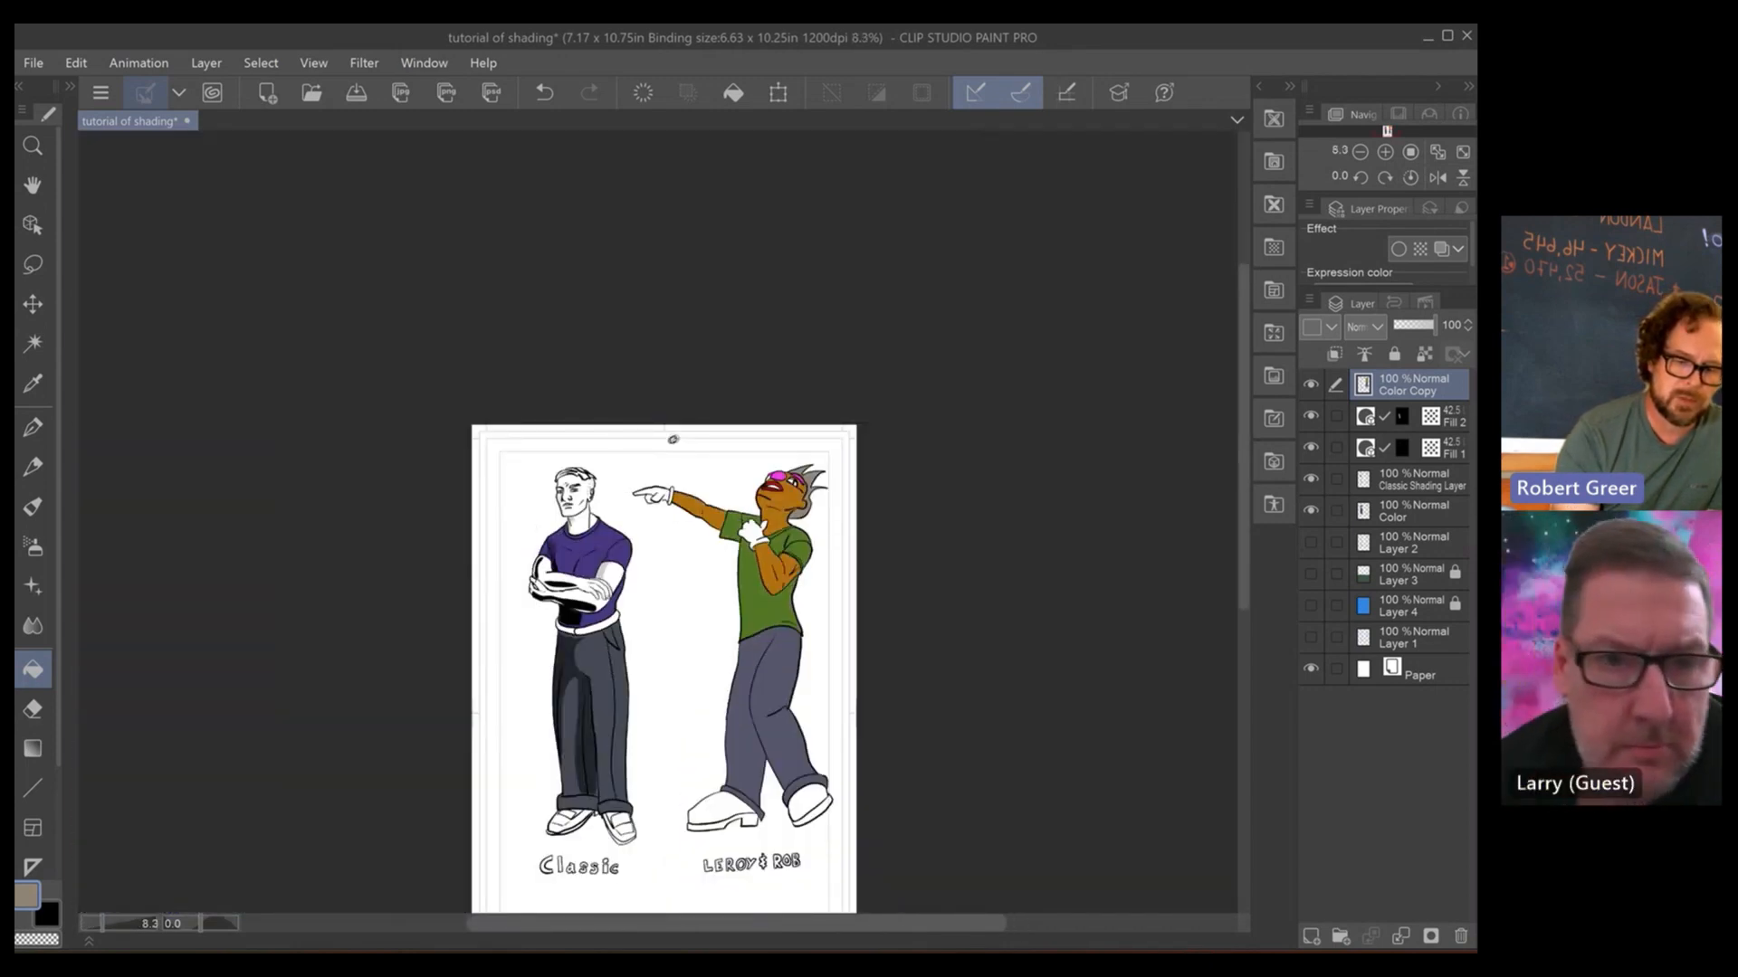
- Add two new raster layers above the Color Copy layer
{"action": "left_click_drag", "start_coordinate": [675, 439], "coordinate": [560, 363]}
{"action": "key", "text": "ctrl+plus"}
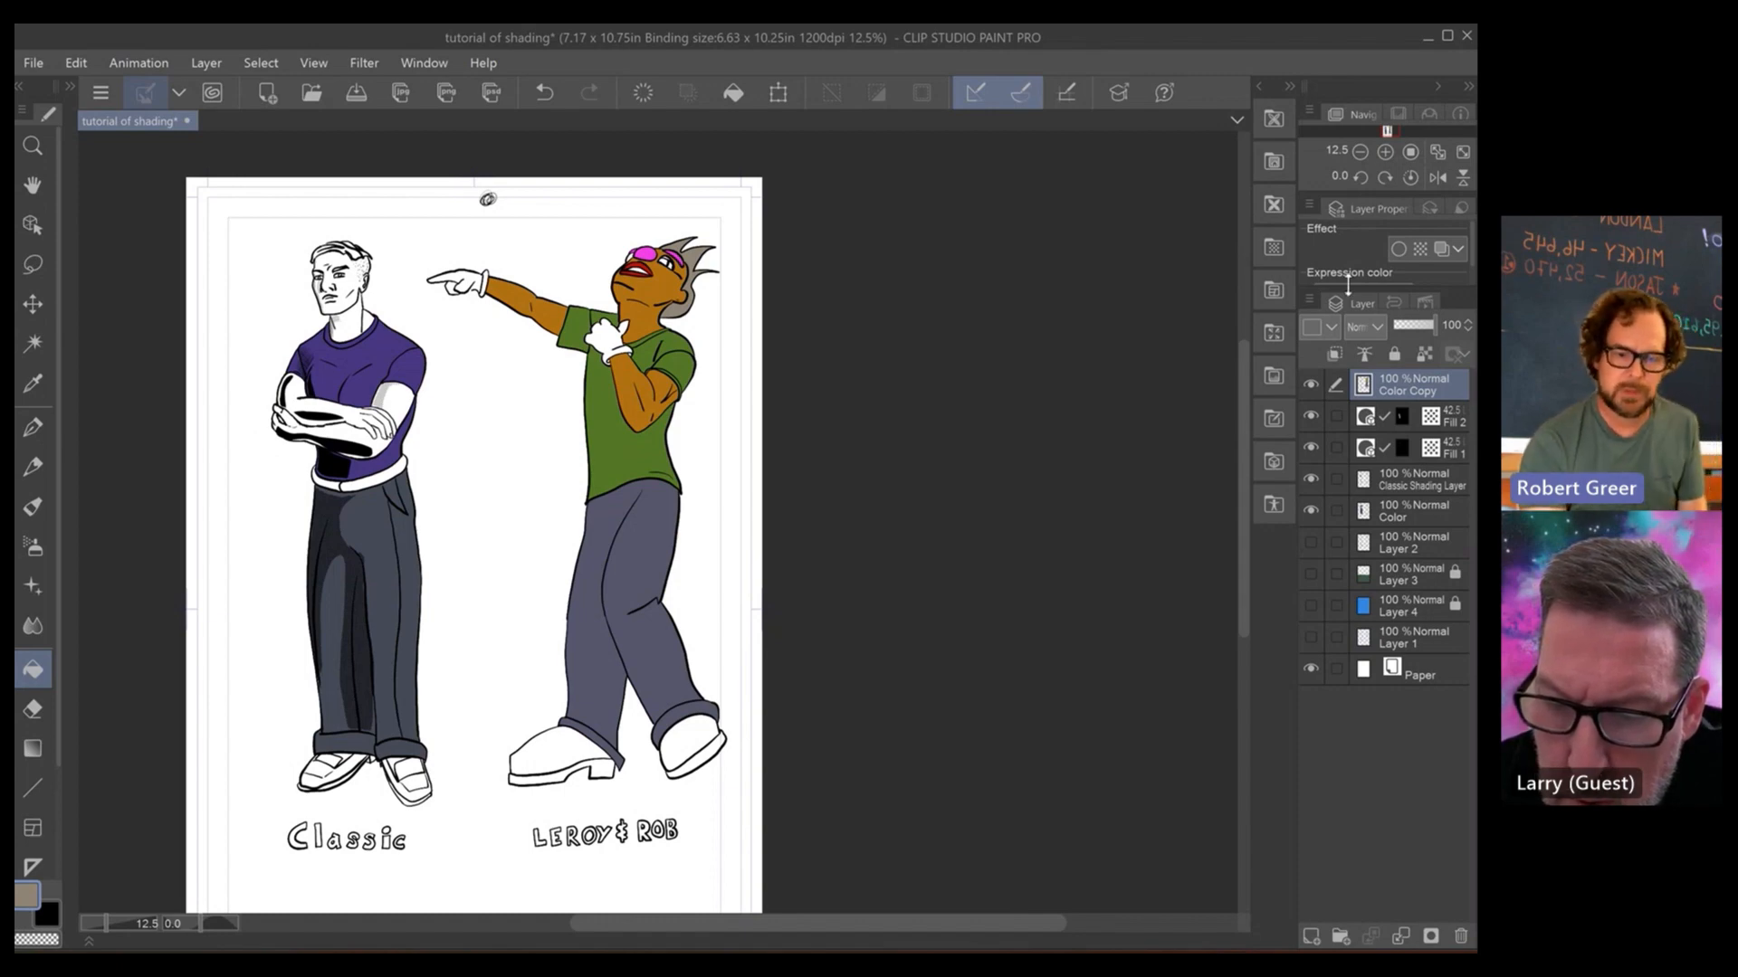
{"action": "left_click", "coordinate": [1309, 300]}
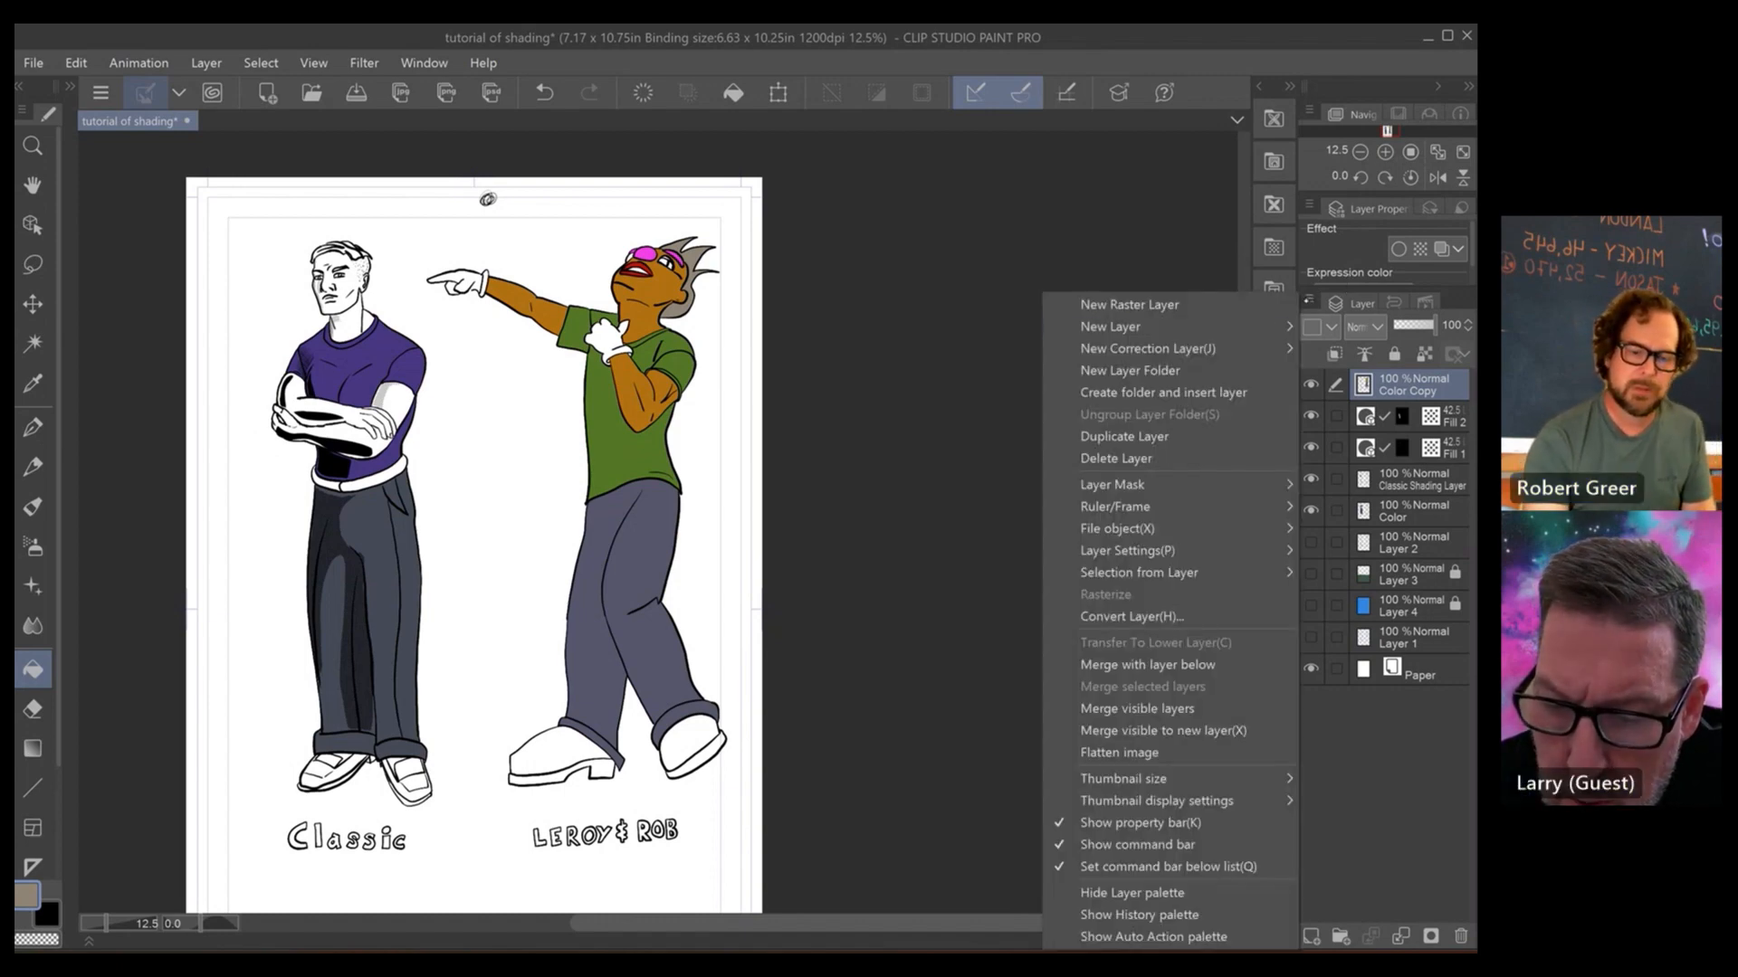
{"action": "left_click", "coordinate": [1223, 306]}
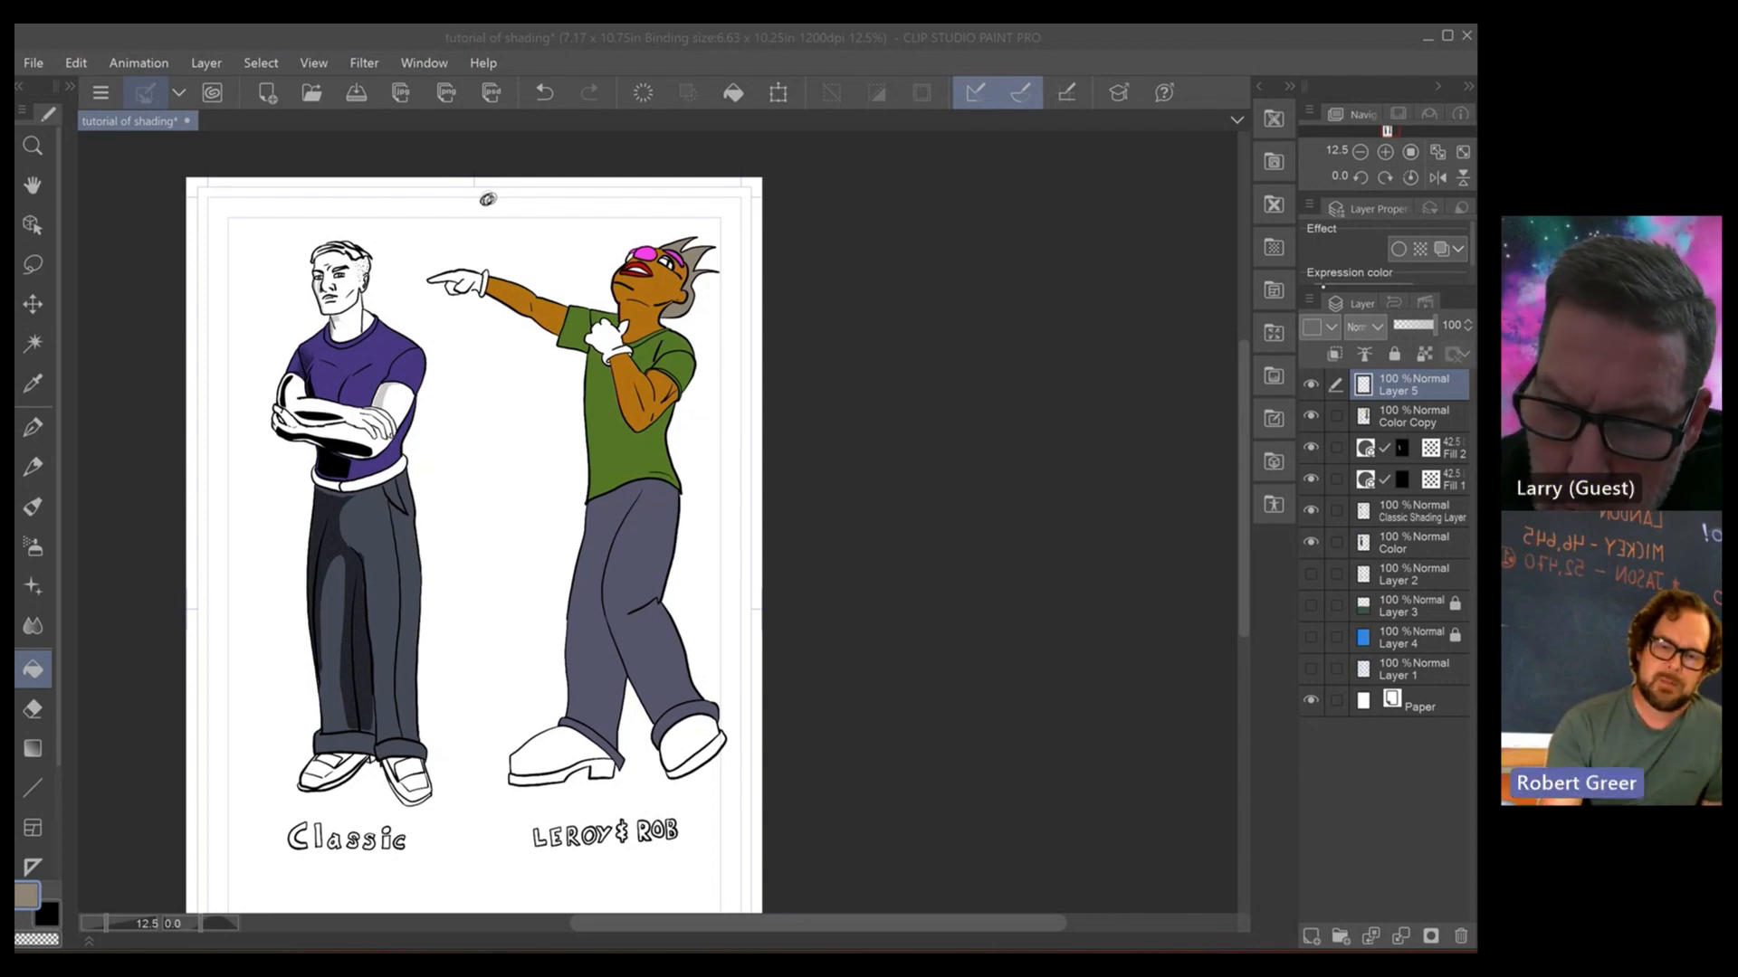
{"action": "left_click", "coordinate": [1309, 300]}
{"action": "mouse_move", "coordinate": [1242, 322]}
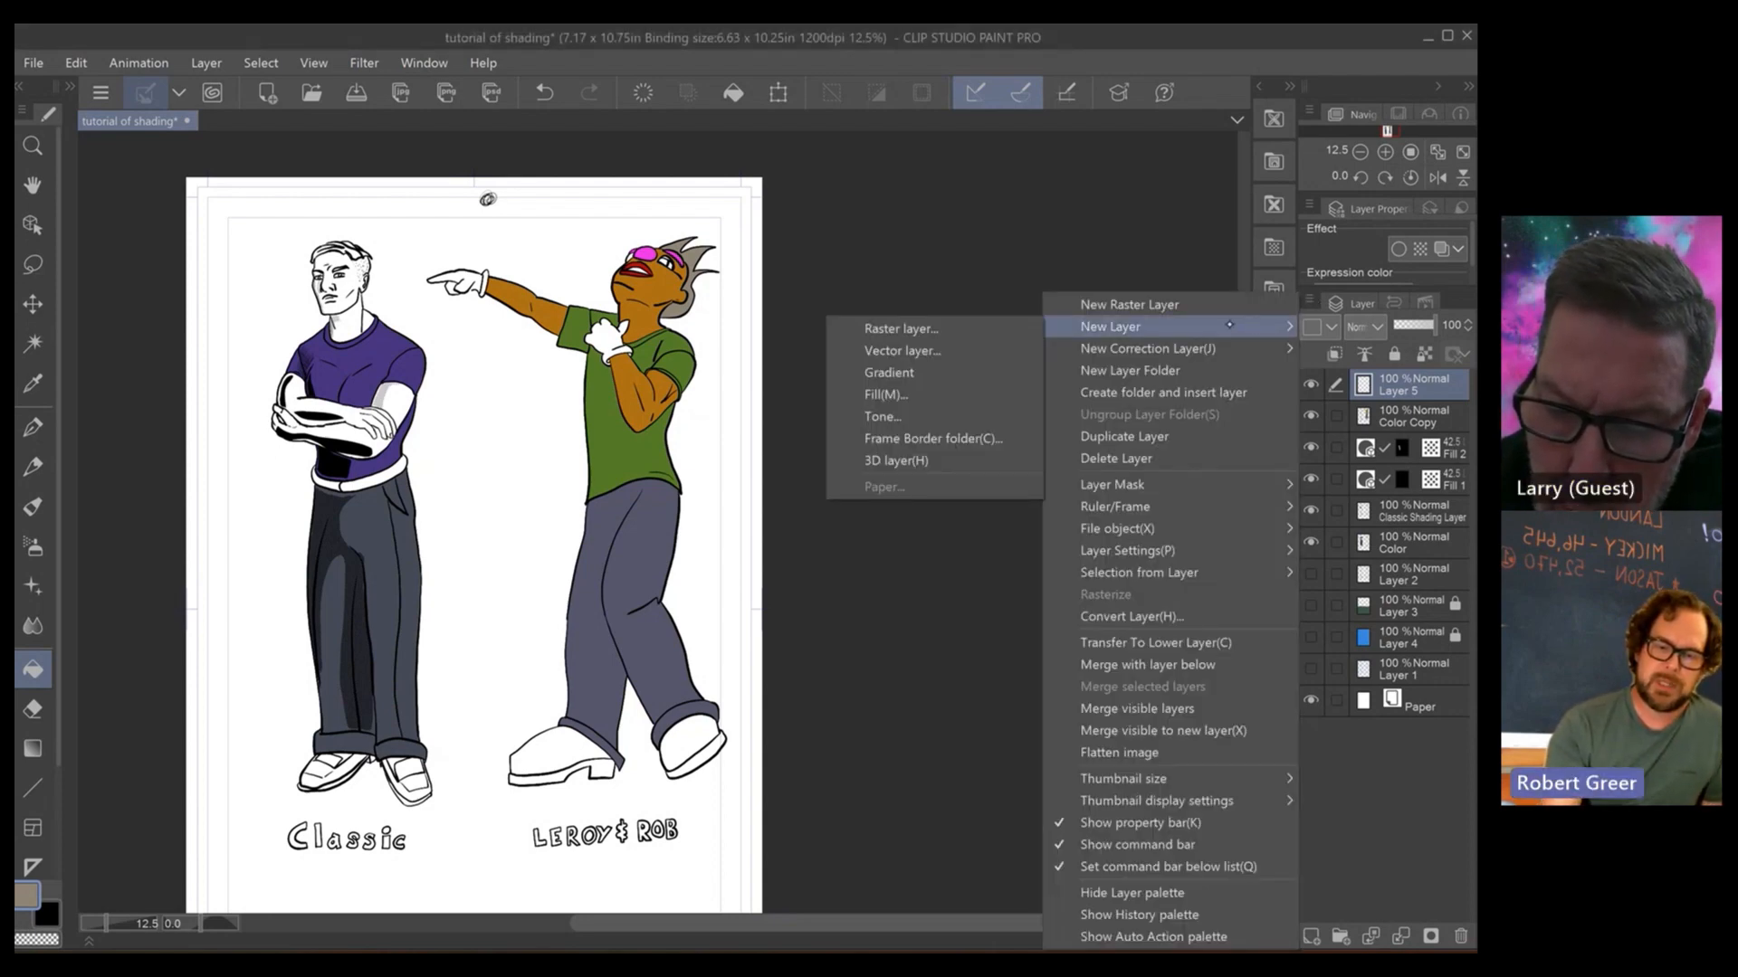
{"action": "left_click", "coordinate": [1176, 304]}
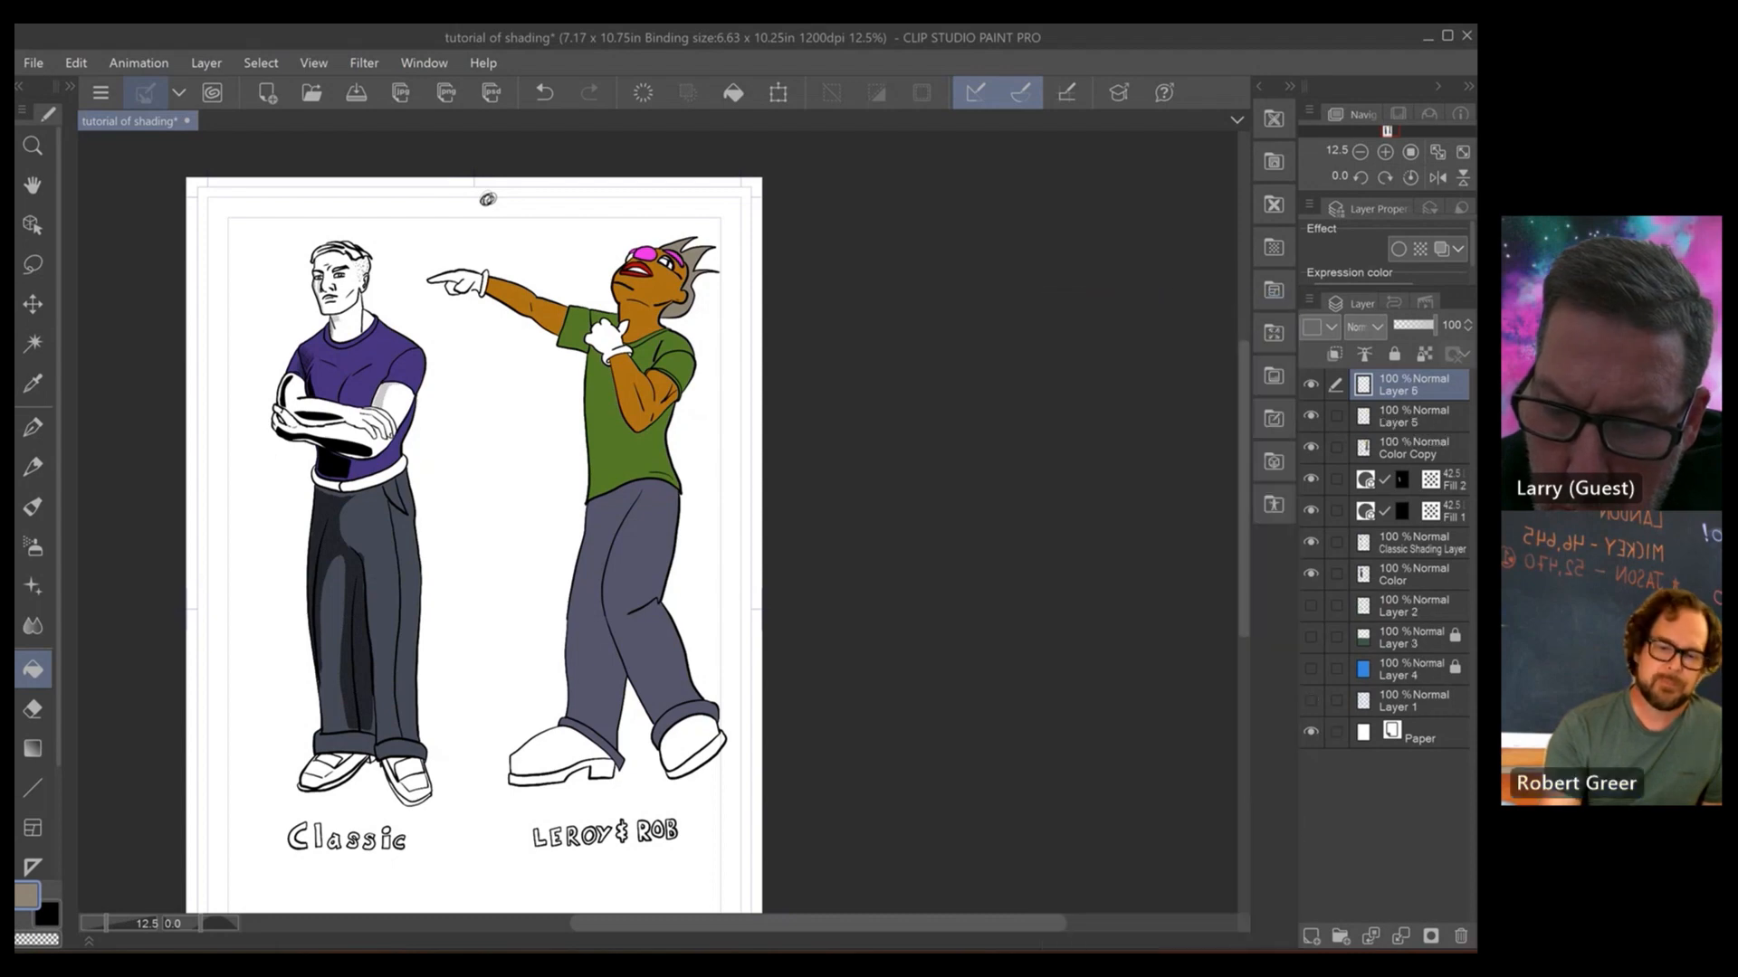
- Make black the drawing colour and set the opacity of the topmost new layer to 45%
{"action": "key", "text": "x"}
{"action": "key", "text": "x"}
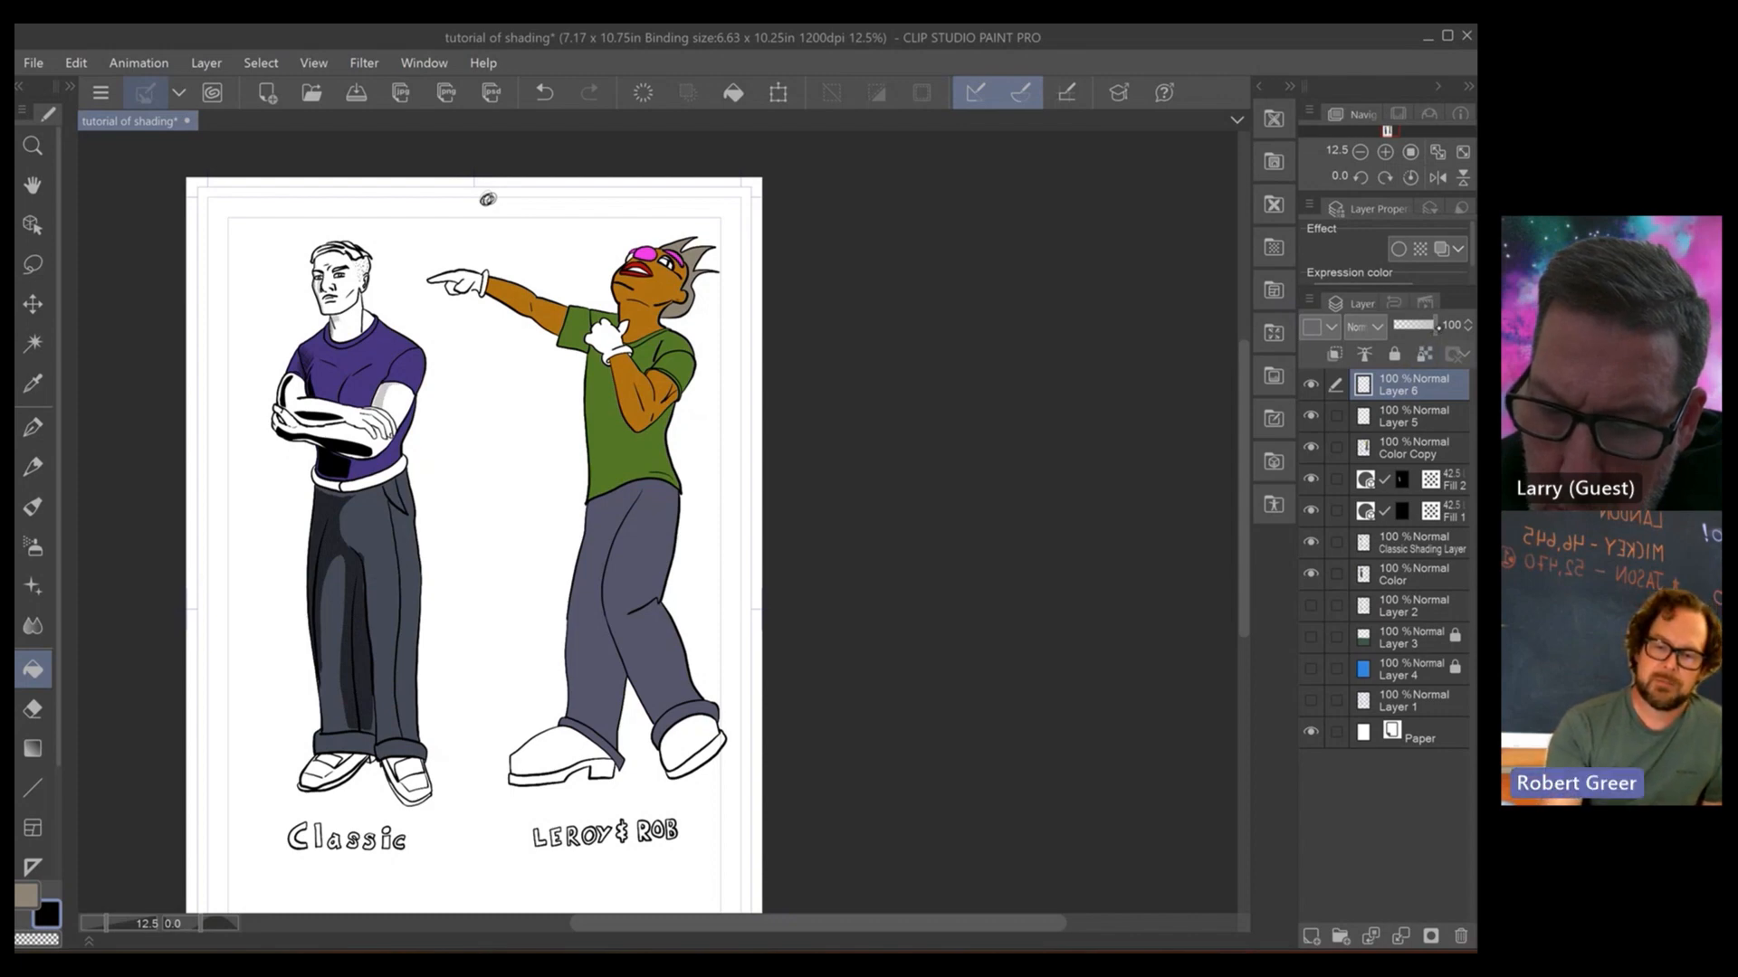
{"action": "left_click_drag", "start_coordinate": [1437, 332], "coordinate": [1412, 324]}
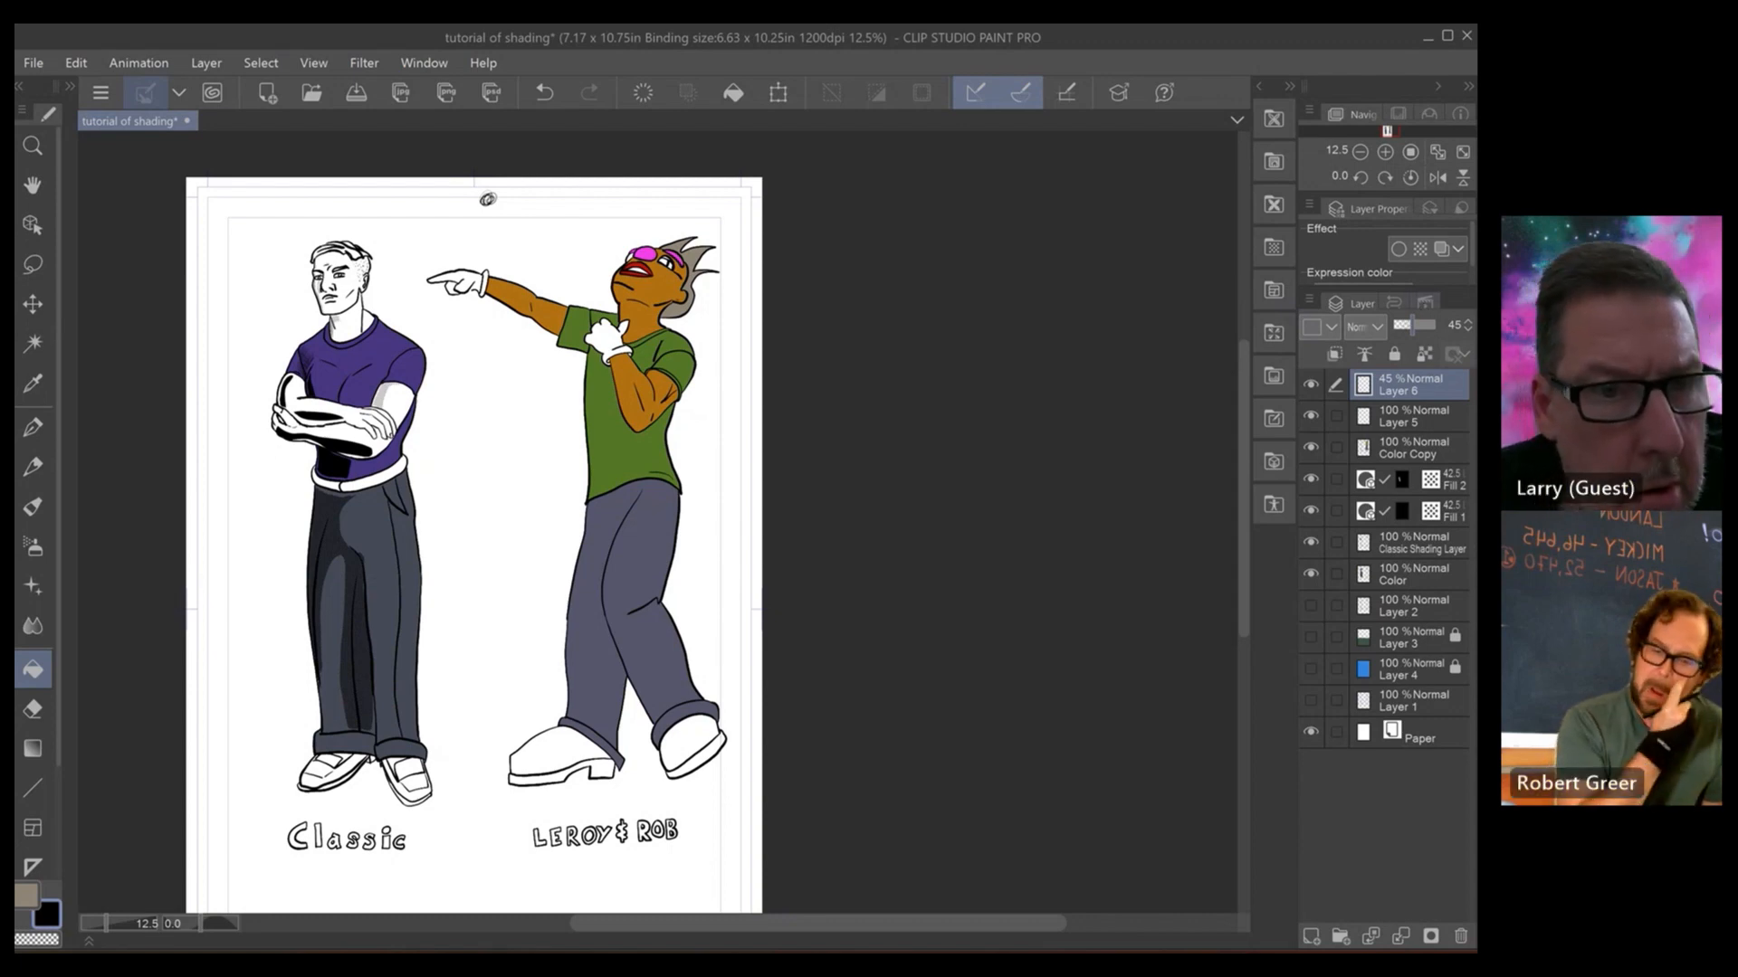
- Choose the Real G-Pen with a brush size of 10 for painting the shadows
{"action": "key", "text": "ctrl+plus"}
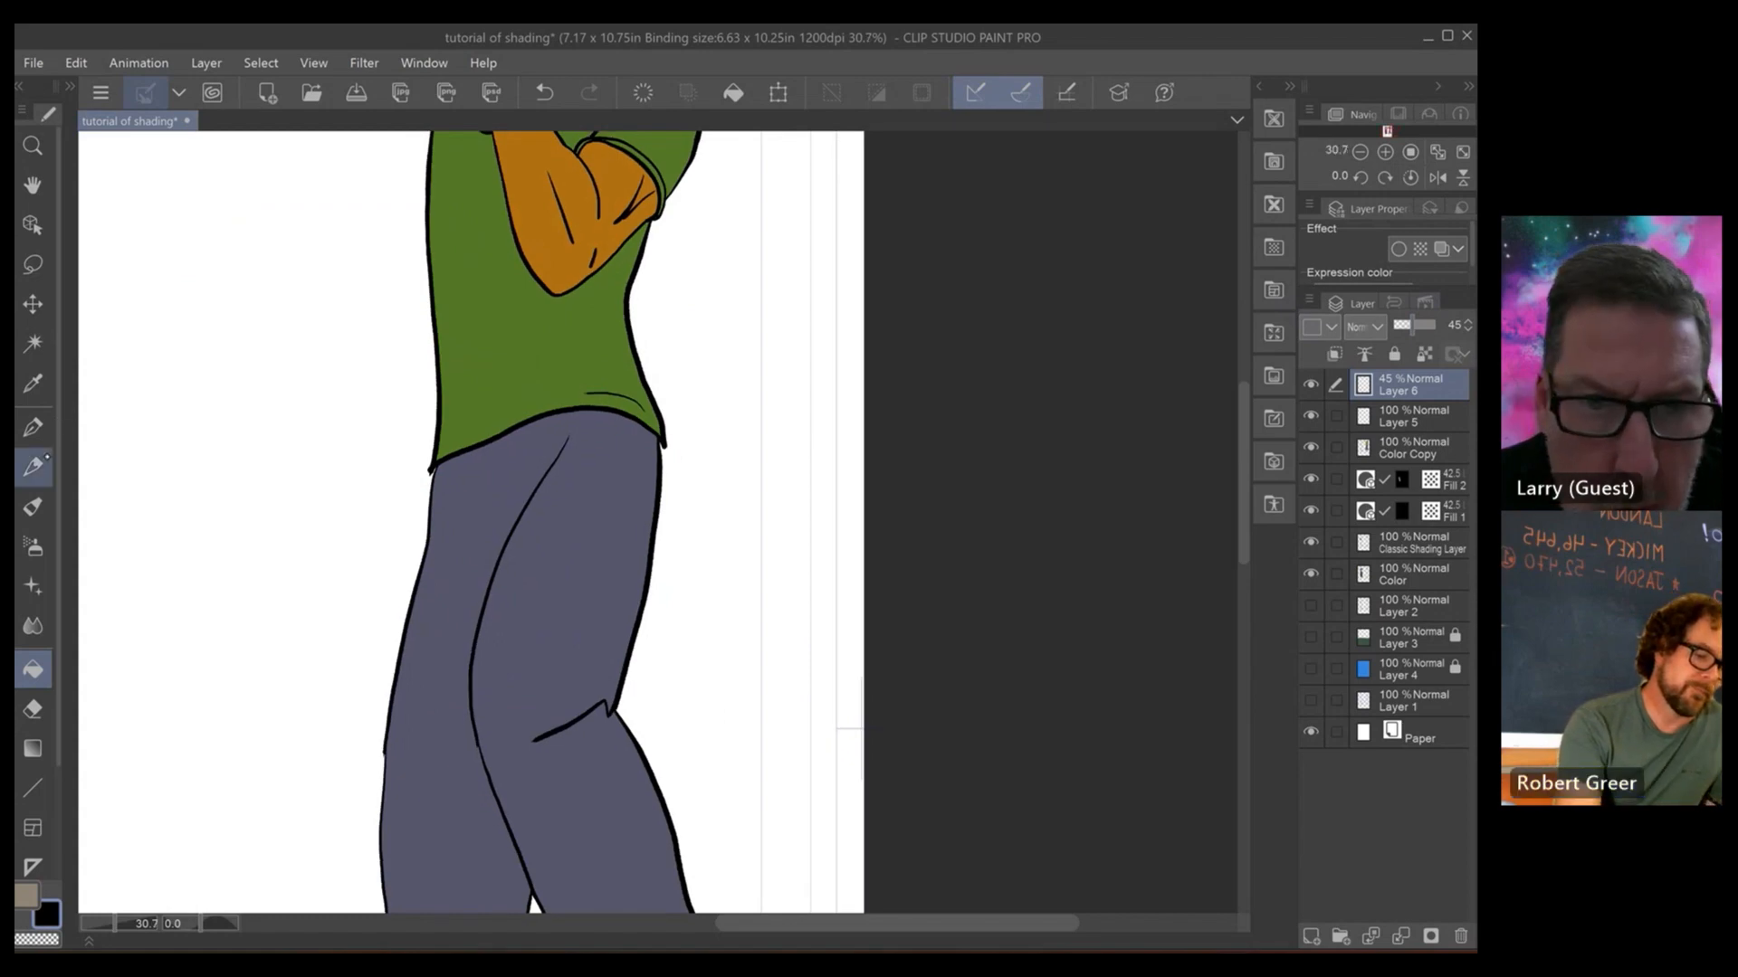
{"action": "left_click", "coordinate": [33, 427]}
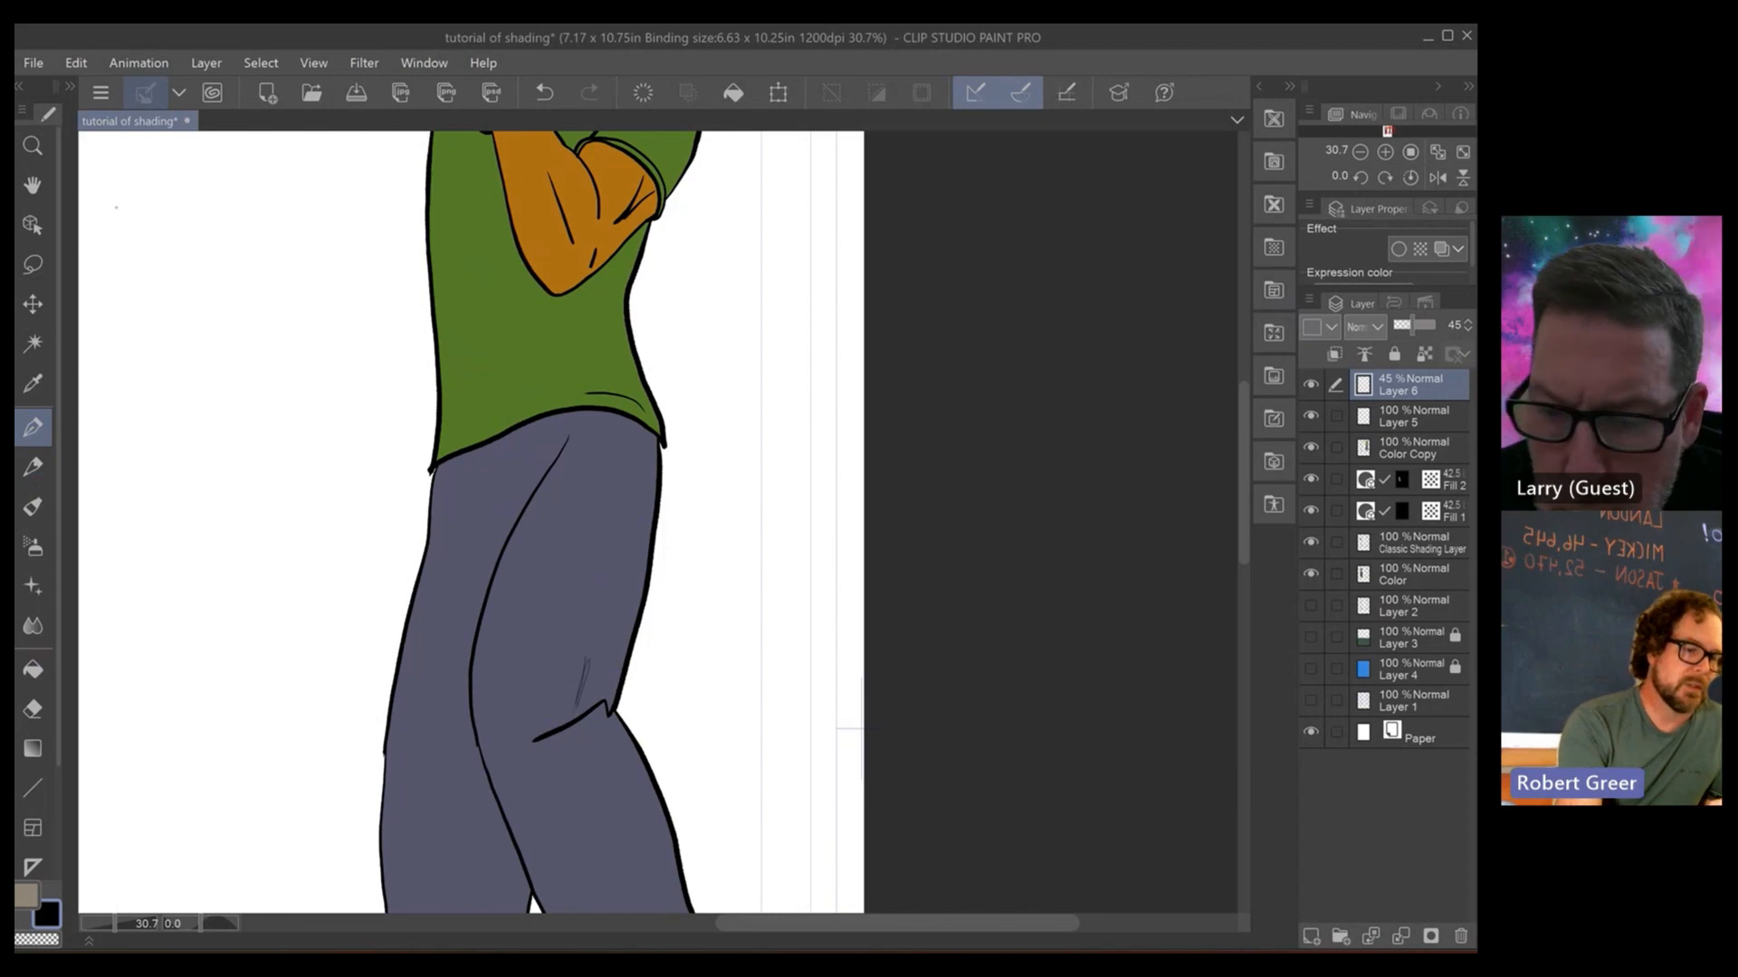
{"action": "left_click", "coordinate": [70, 86]}
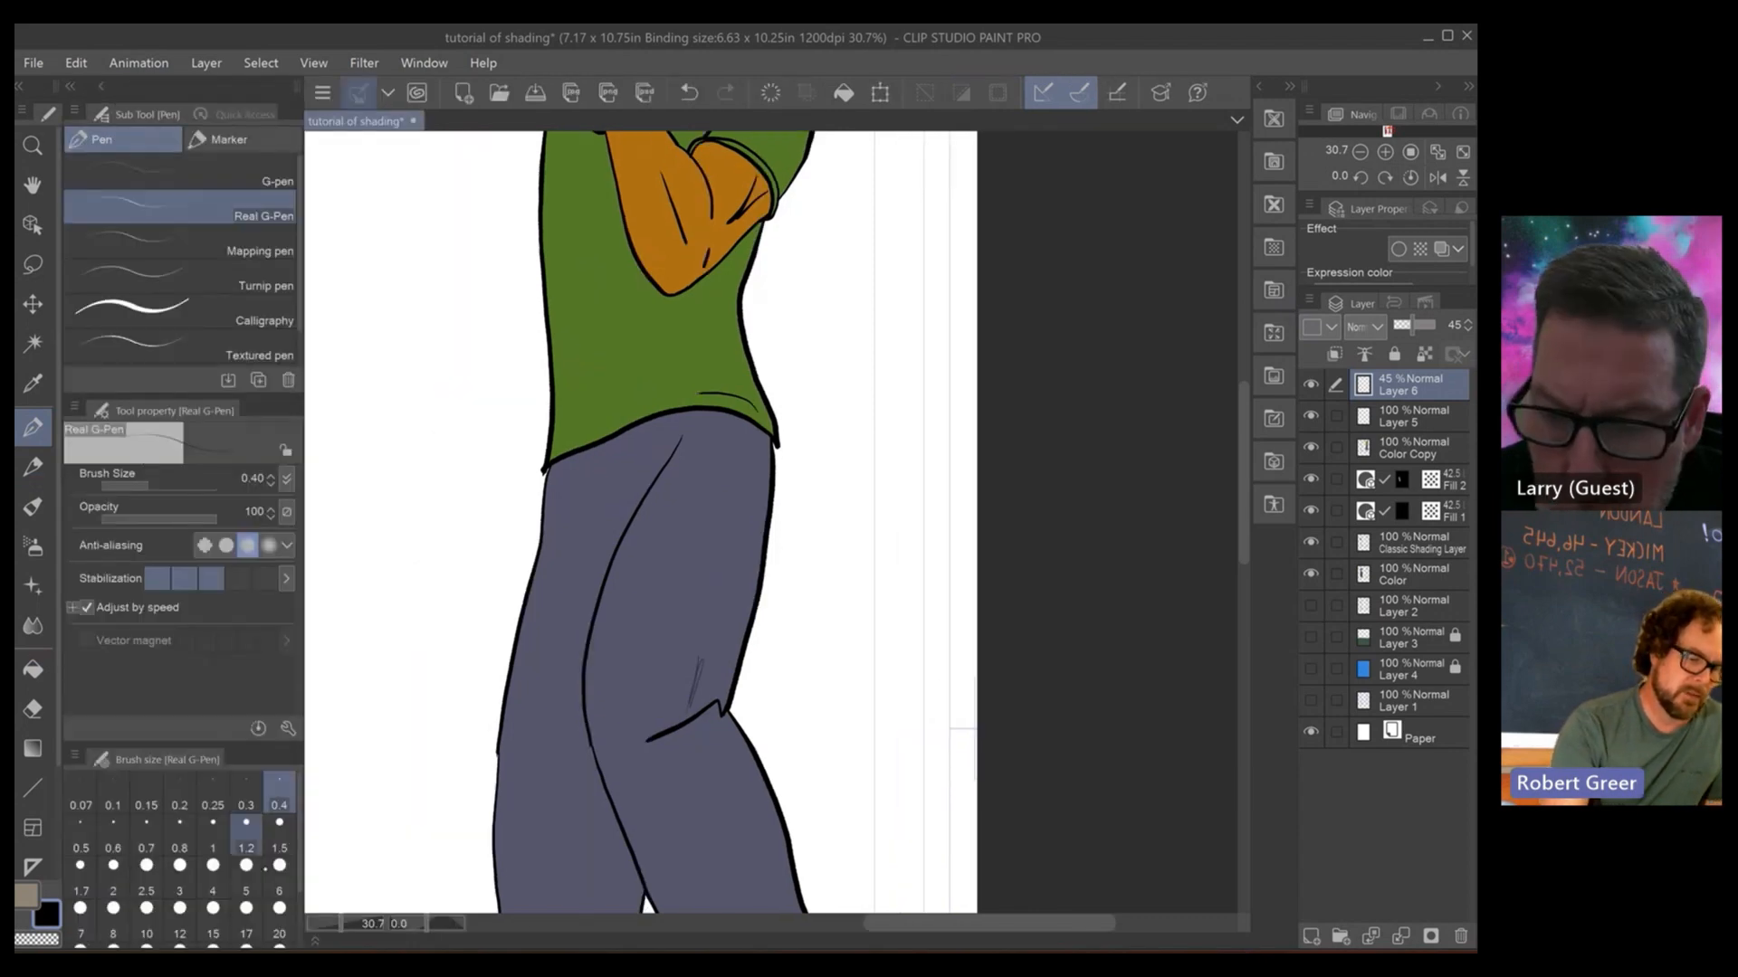
{"action": "scroll", "coordinate": [246, 819], "scroll_direction": "down", "scroll_amount": 2}
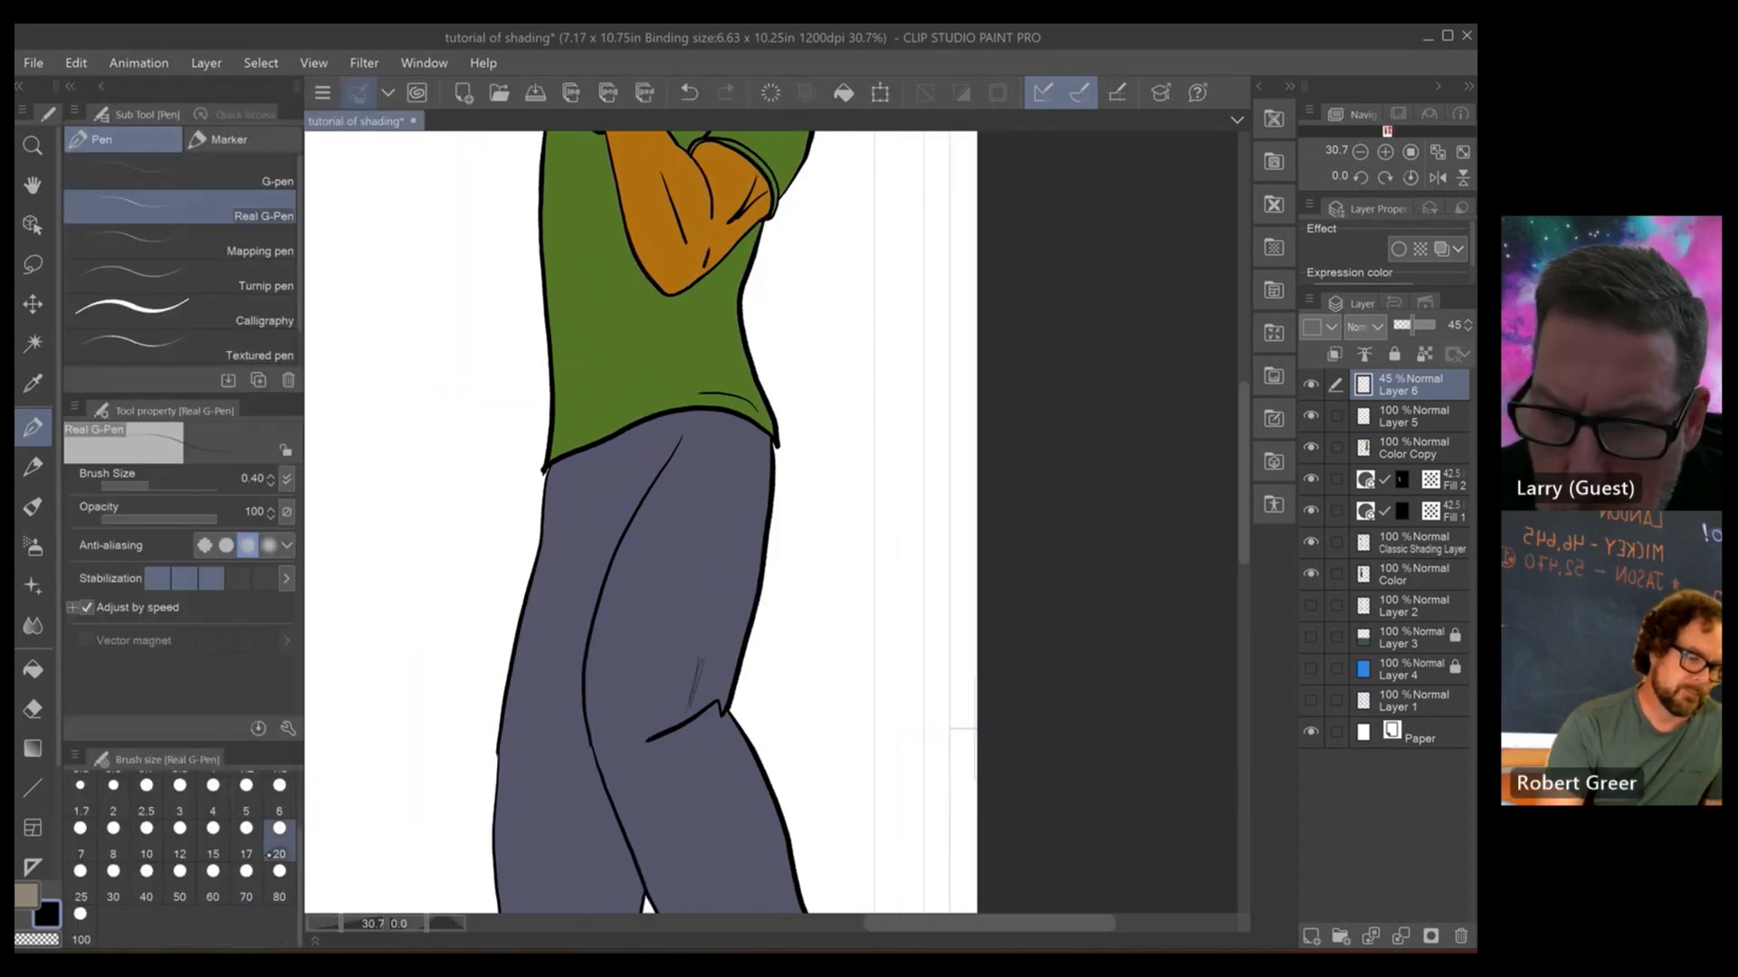
{"action": "left_click", "coordinate": [279, 837]}
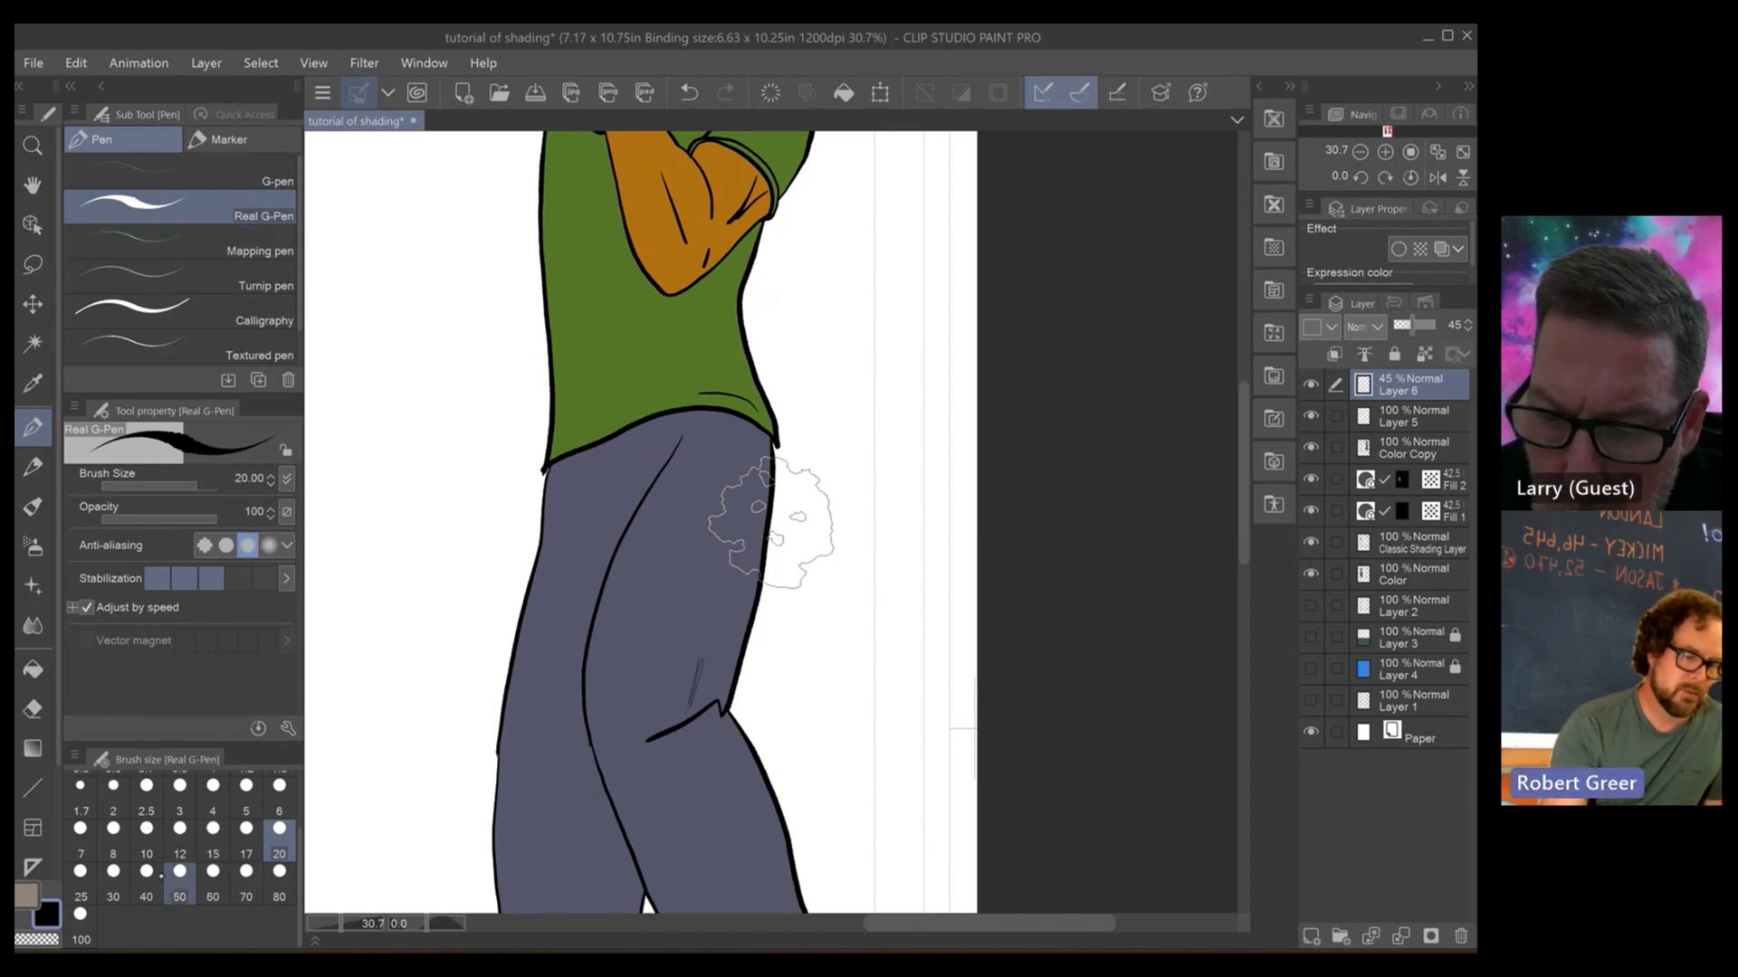
{"action": "left_click", "coordinate": [146, 842]}
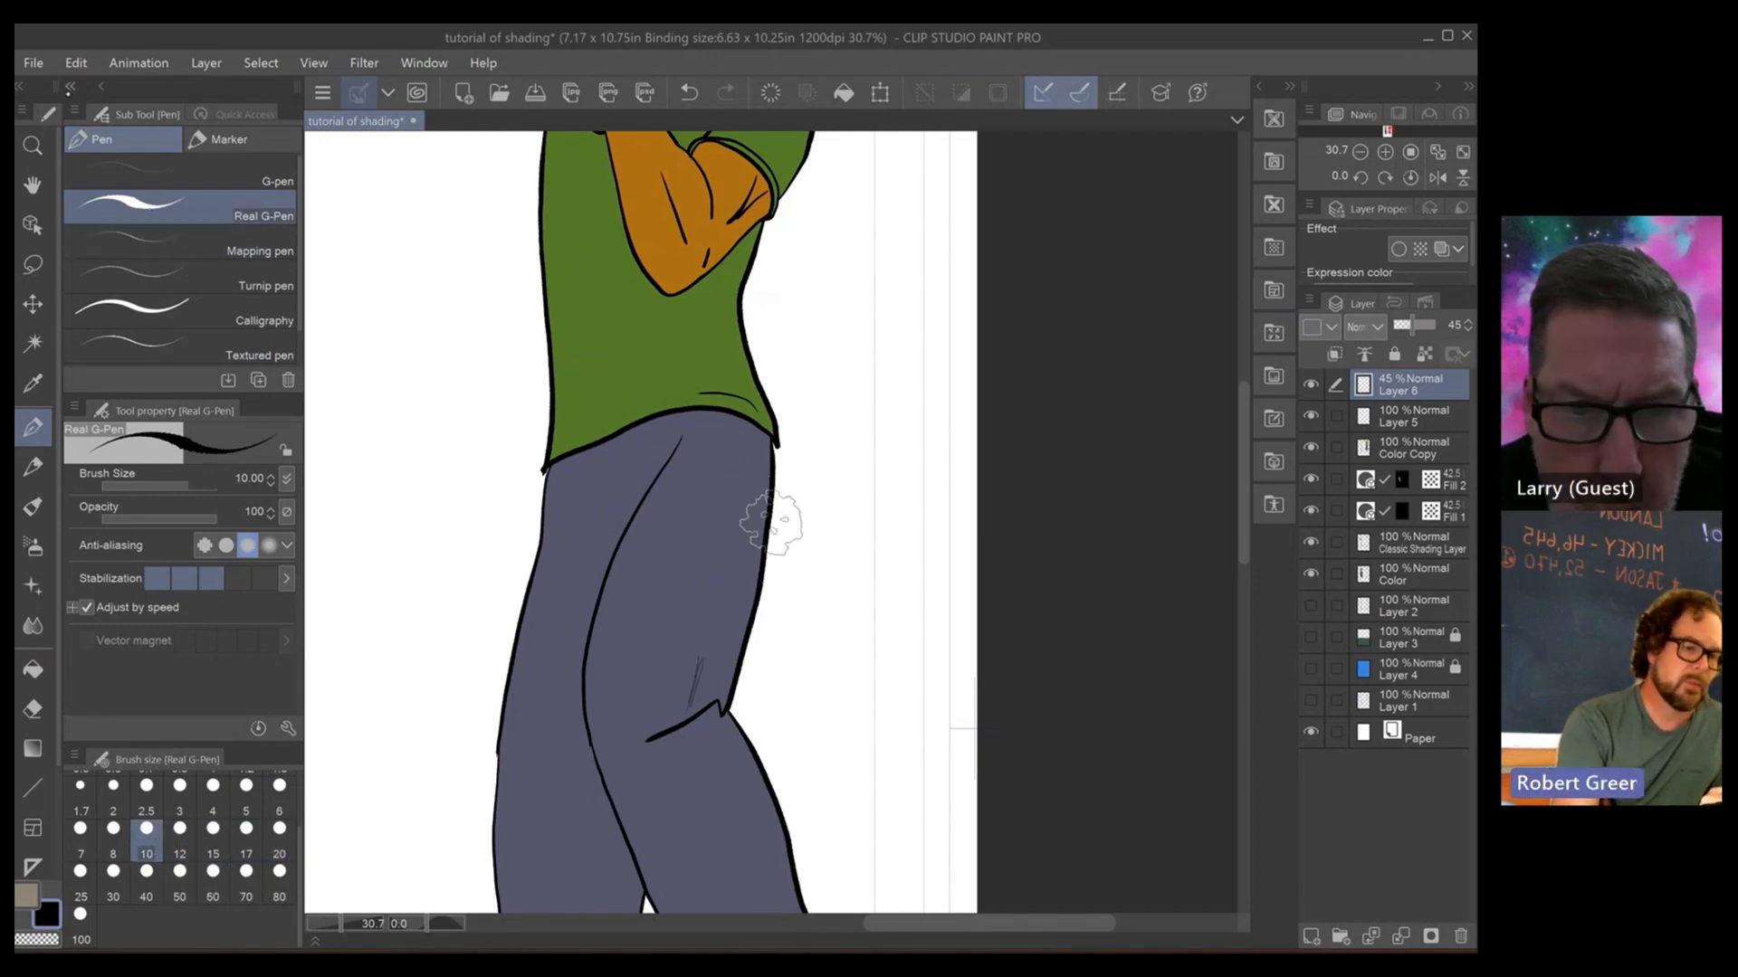
{"action": "key", "text": "Tab"}
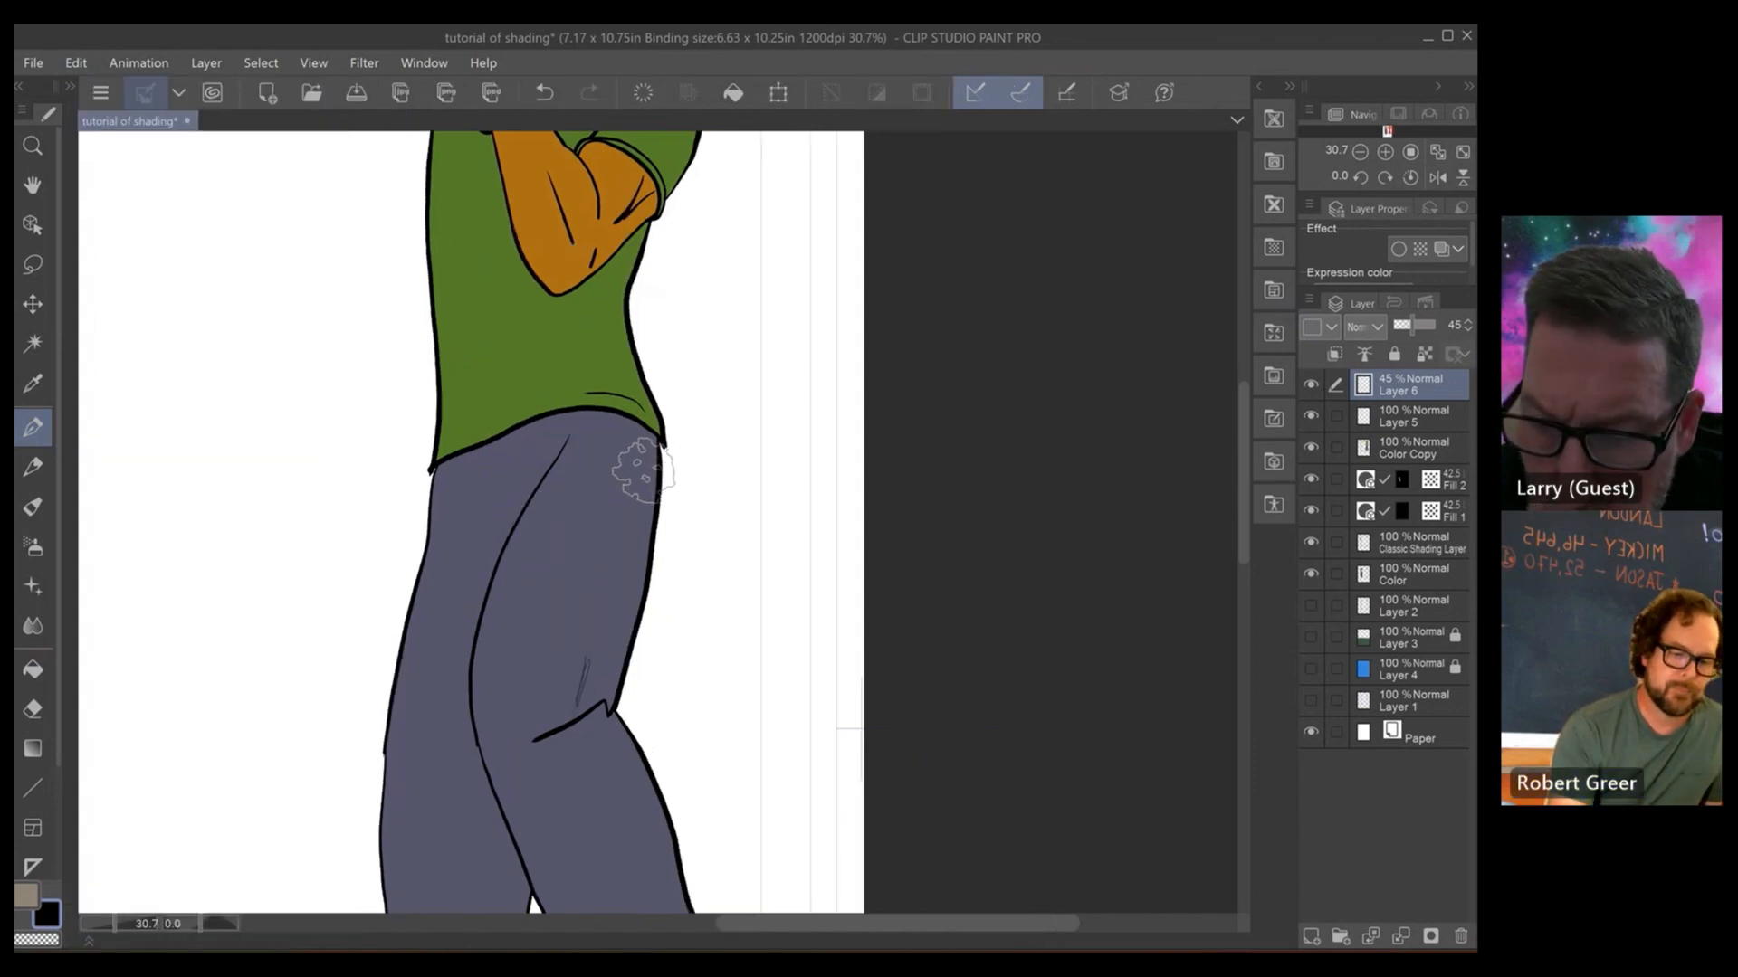
- Paint shadows along the back edges of both trouser legs, the cuffs and the shoes of the pointing figure
{"action": "left_click_drag", "start_coordinate": [639, 449], "coordinate": [619, 608]}
{"action": "mouse_move", "coordinate": [629, 516]}
{"action": "left_mouse_down"}
{"action": "mouse_move", "coordinate": [642, 428]}
{"action": "mouse_move", "coordinate": [589, 669]}
{"action": "mouse_move", "coordinate": [597, 685]}
{"action": "mouse_move", "coordinate": [637, 570]}
{"action": "mouse_move", "coordinate": [606, 704]}
{"action": "mouse_move", "coordinate": [568, 717]}
{"action": "mouse_move", "coordinate": [637, 786]}
{"action": "mouse_move", "coordinate": [618, 742]}
{"action": "mouse_move", "coordinate": [653, 834]}
{"action": "left_mouse_up"}
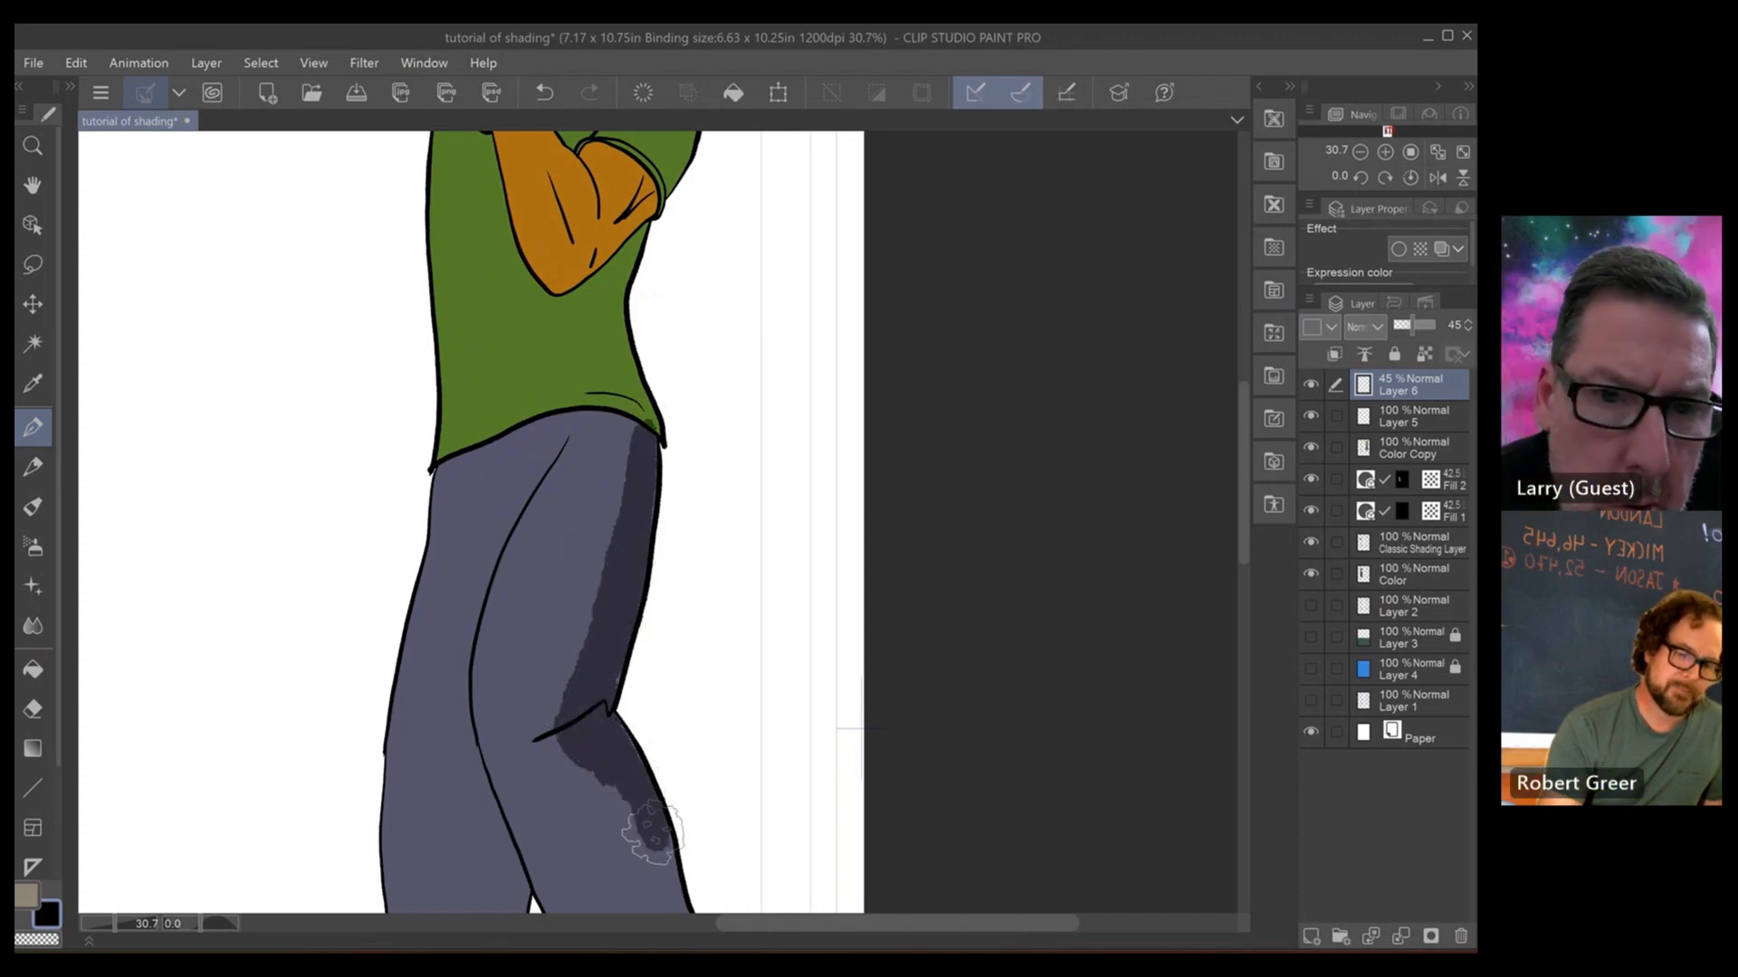
{"action": "left_click_drag", "start_coordinate": [636, 616], "coordinate": [587, 365]}
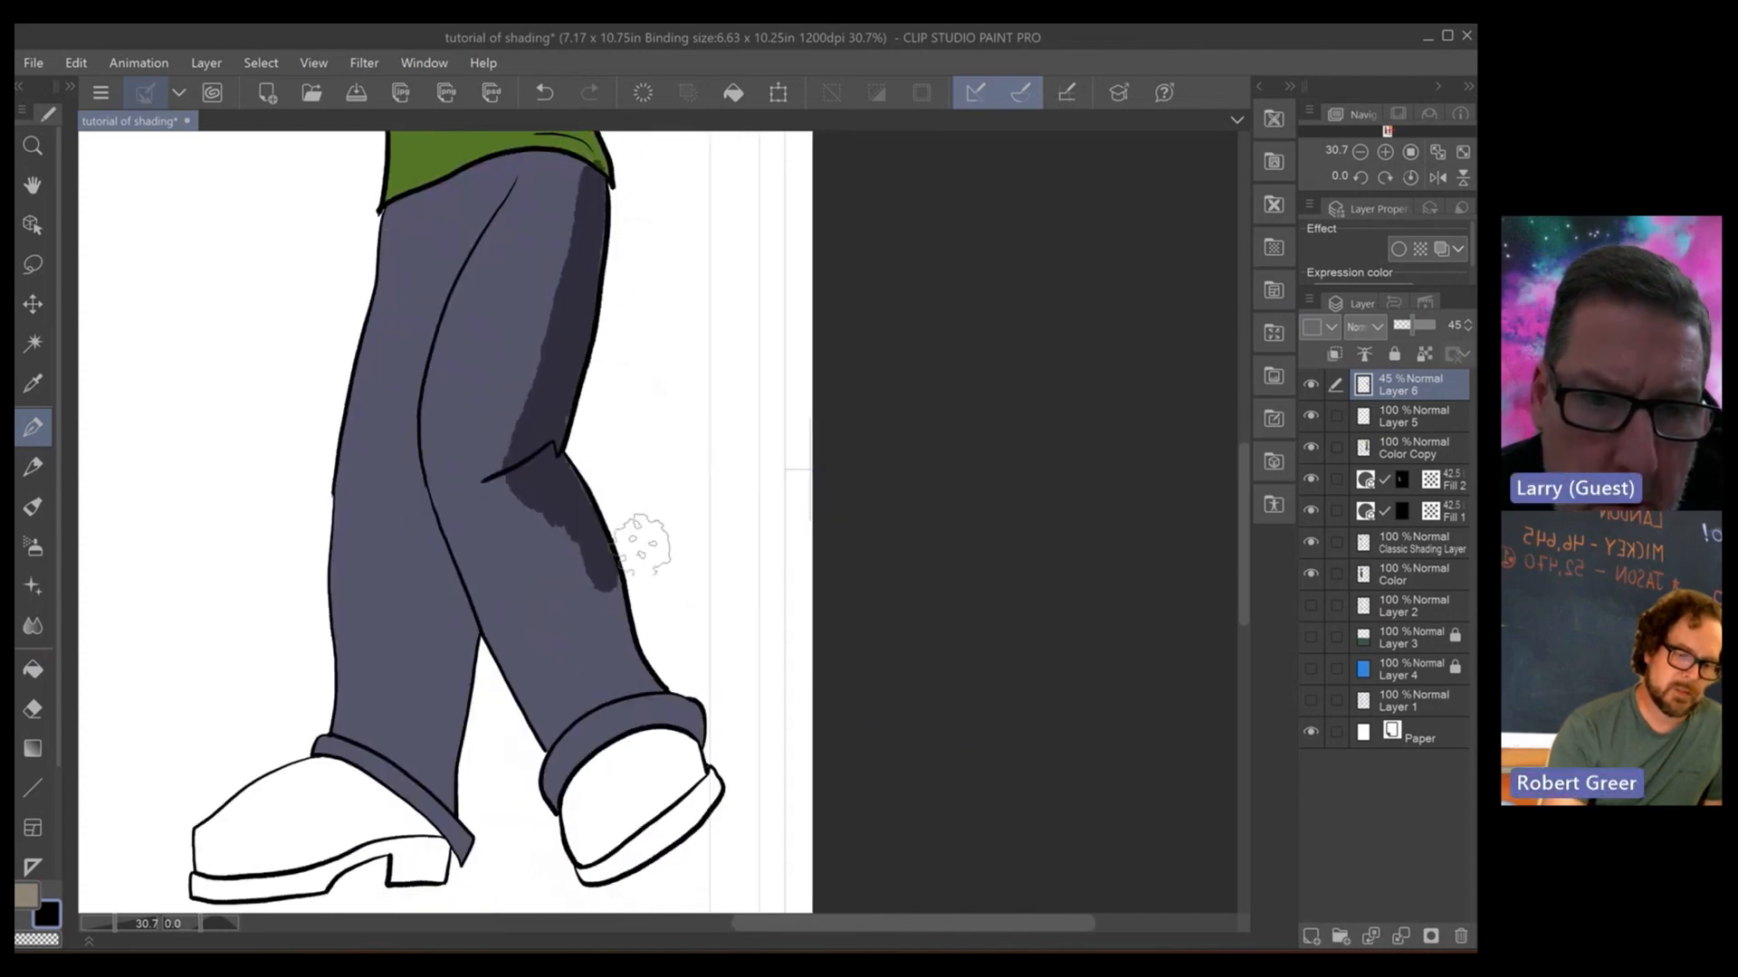
{"action": "mouse_move", "coordinate": [438, 555]}
{"action": "left_mouse_down"}
{"action": "mouse_move", "coordinate": [468, 629]}
{"action": "mouse_move", "coordinate": [441, 760]}
{"action": "mouse_move", "coordinate": [464, 571]}
{"action": "mouse_move", "coordinate": [423, 663]}
{"action": "mouse_move", "coordinate": [426, 770]}
{"action": "mouse_move", "coordinate": [409, 768]}
{"action": "mouse_move", "coordinate": [438, 781]}
{"action": "mouse_move", "coordinate": [452, 817]}
{"action": "mouse_move", "coordinate": [353, 871]}
{"action": "mouse_move", "coordinate": [398, 796]}
{"action": "left_mouse_up"}
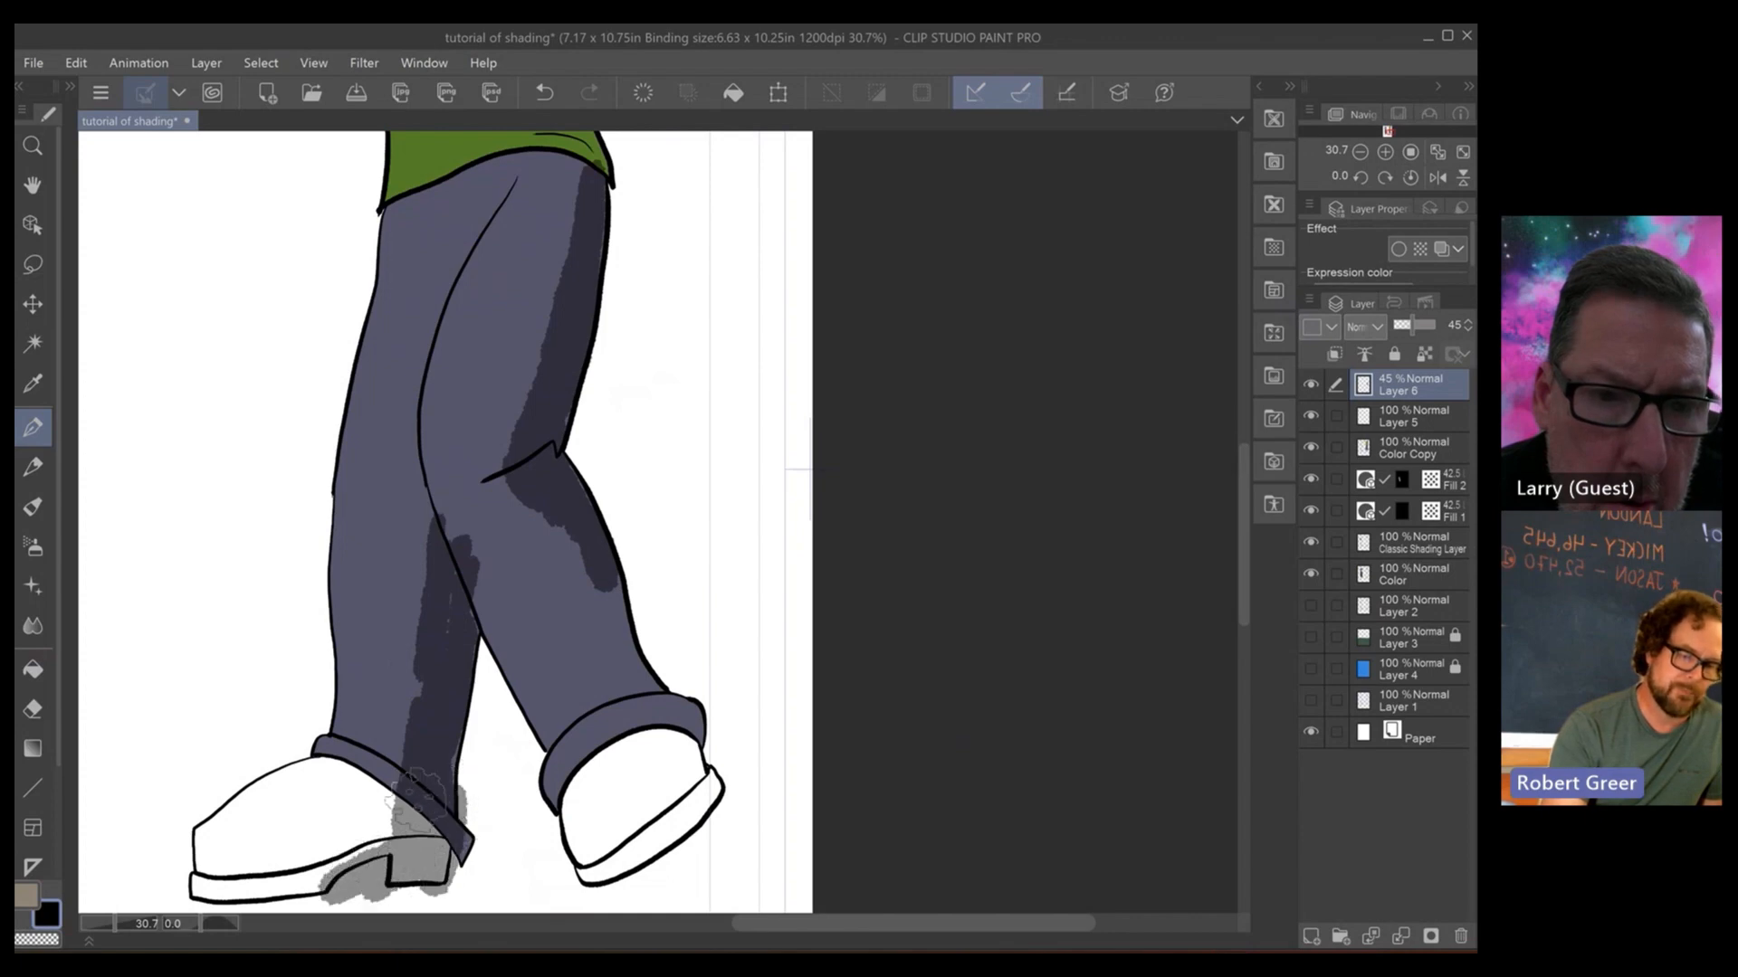
{"action": "mouse_move", "coordinate": [647, 742]}
{"action": "left_mouse_down"}
{"action": "mouse_move", "coordinate": [653, 695]}
{"action": "mouse_move", "coordinate": [685, 813]}
{"action": "mouse_move", "coordinate": [696, 711]}
{"action": "mouse_move", "coordinate": [708, 795]}
{"action": "mouse_move", "coordinate": [601, 593]}
{"action": "mouse_move", "coordinate": [633, 695]}
{"action": "mouse_move", "coordinate": [640, 523]}
{"action": "left_mouse_up"}
- Paint shadows on the pointing figure's shirt, elbow, neck, jaw and hair, and along the underside of the outstretched arm and glove
{"action": "scroll", "coordinate": [639, 523], "scroll_direction": "up", "scroll_amount": 3}
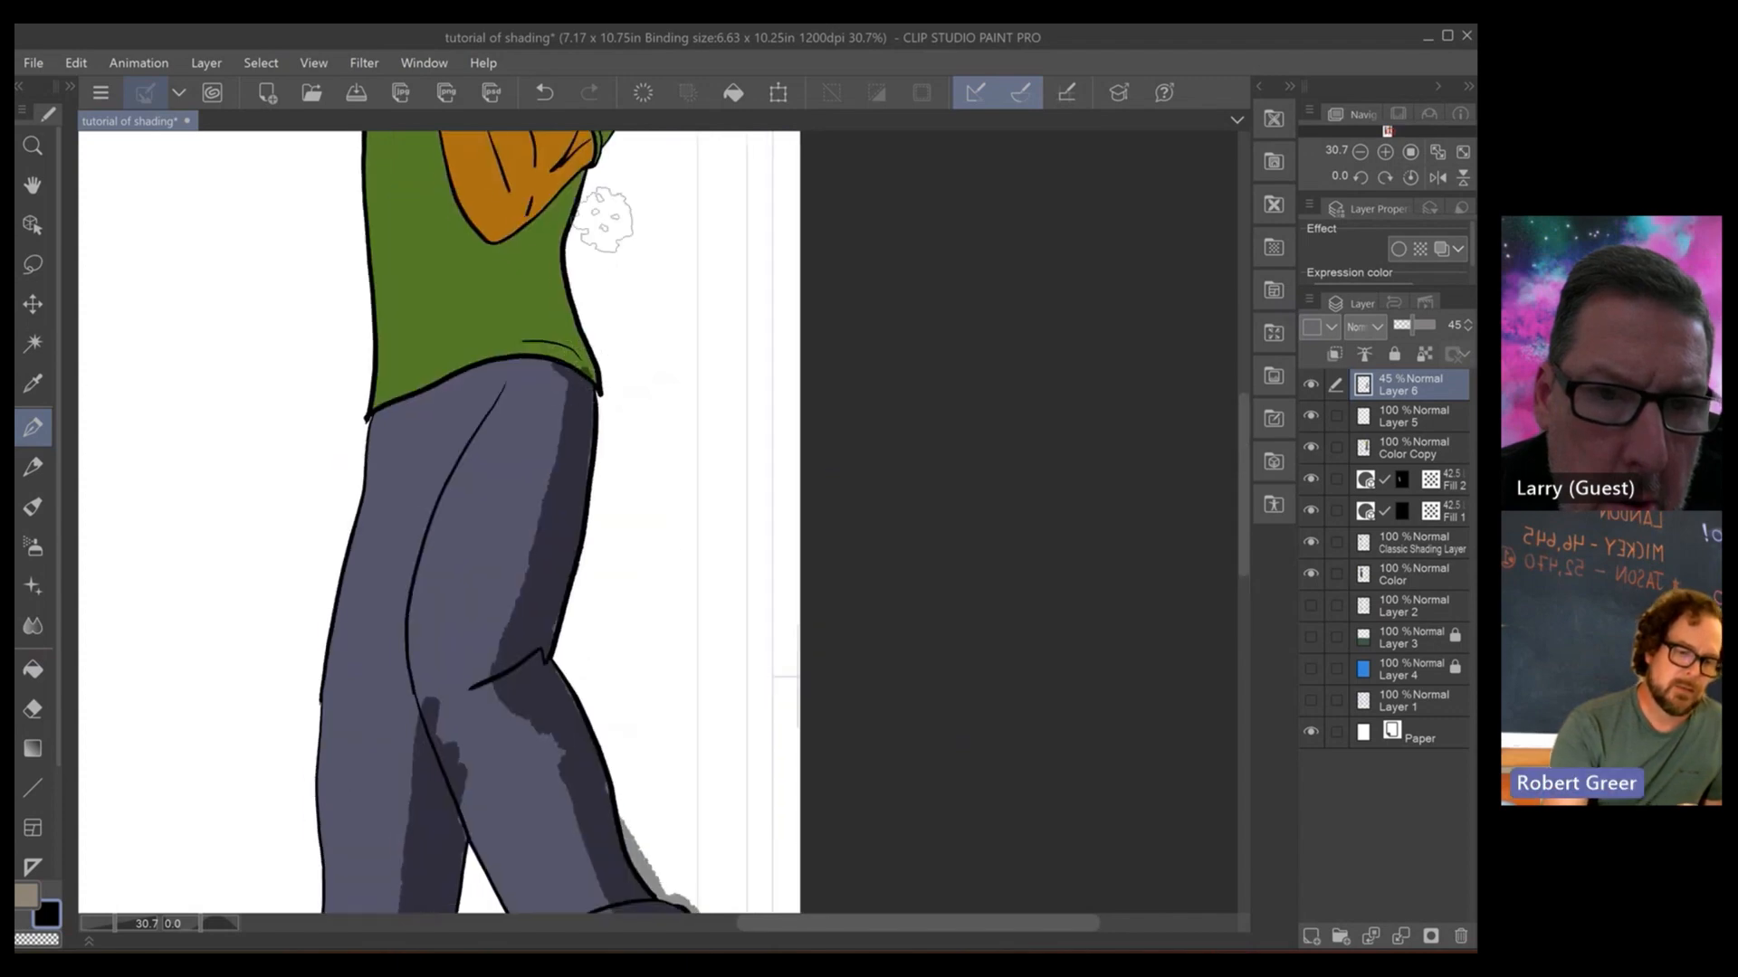
{"action": "scroll", "coordinate": [601, 214], "scroll_direction": "up", "scroll_amount": 3}
{"action": "mouse_move", "coordinate": [504, 385]}
{"action": "left_mouse_down"}
{"action": "mouse_move", "coordinate": [617, 294]}
{"action": "mouse_move", "coordinate": [512, 398]}
{"action": "mouse_move", "coordinate": [579, 416]}
{"action": "mouse_move", "coordinate": [604, 382]}
{"action": "mouse_move", "coordinate": [629, 303]}
{"action": "mouse_move", "coordinate": [629, 181]}
{"action": "left_mouse_up"}
{"action": "left_click_drag", "start_coordinate": [572, 528], "coordinate": [581, 542]}
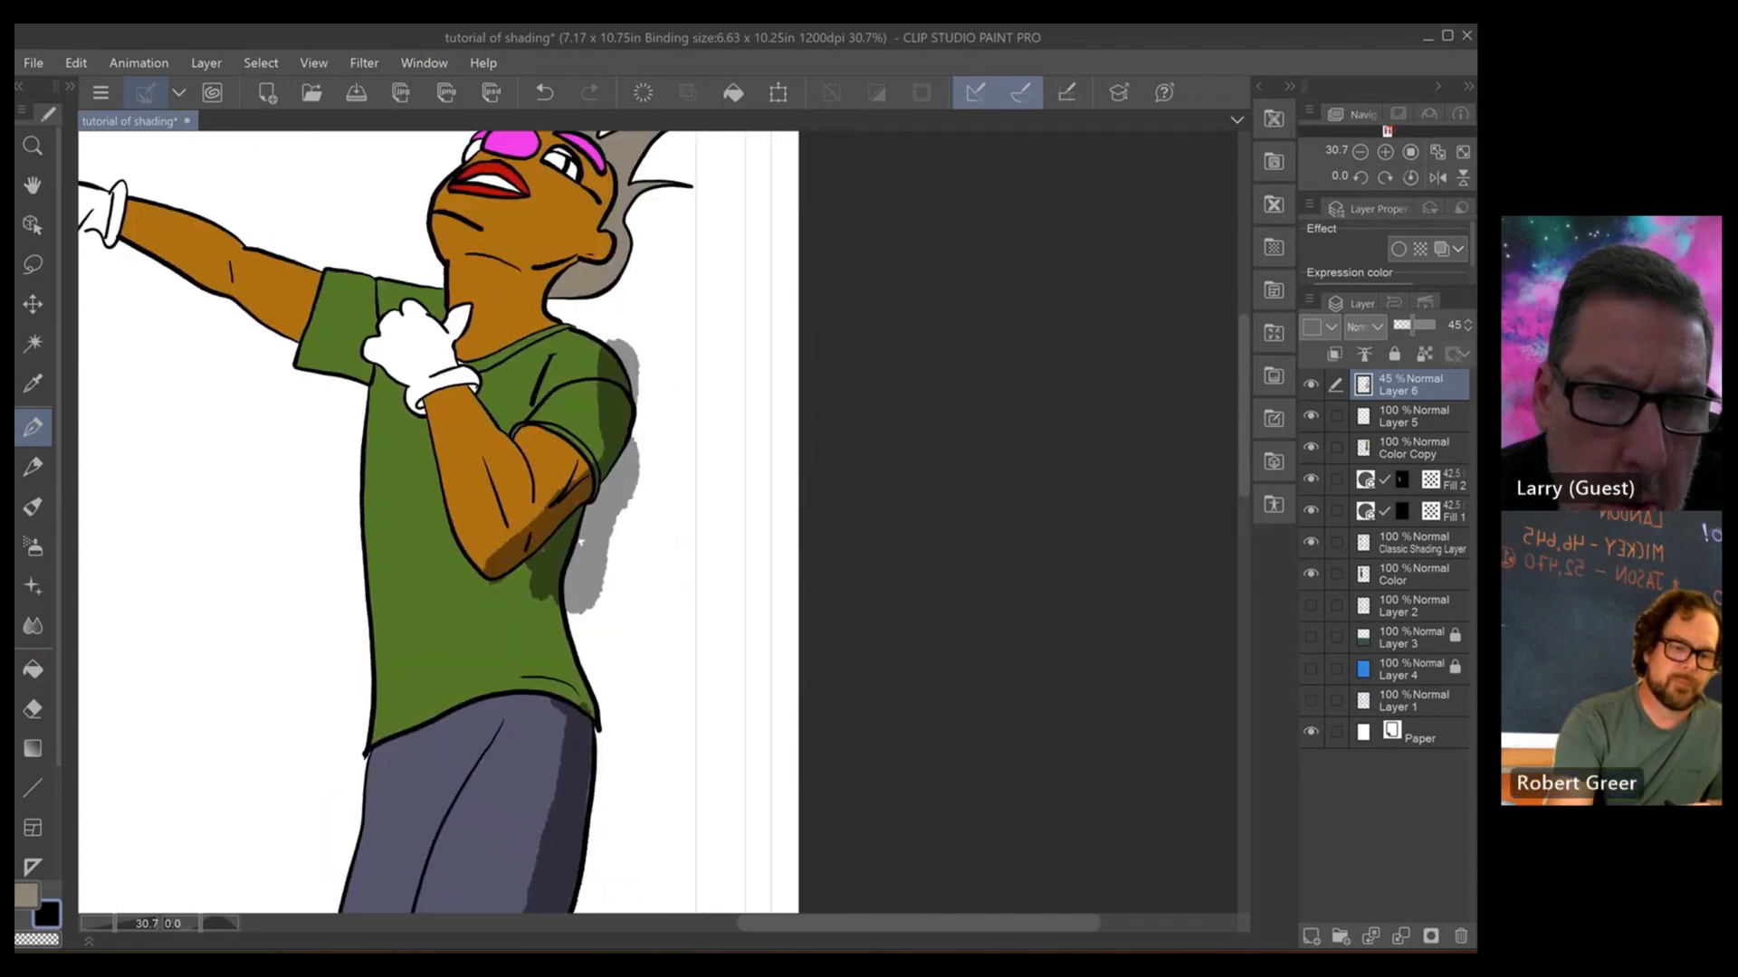
{"action": "mouse_move", "coordinate": [493, 249]}
{"action": "left_mouse_down"}
{"action": "mouse_move", "coordinate": [570, 230]}
{"action": "mouse_move", "coordinate": [543, 240]}
{"action": "mouse_move", "coordinate": [509, 324]}
{"action": "mouse_move", "coordinate": [539, 344]}
{"action": "mouse_move", "coordinate": [566, 299]}
{"action": "mouse_move", "coordinate": [557, 312]}
{"action": "mouse_move", "coordinate": [657, 358]}
{"action": "mouse_move", "coordinate": [570, 249]}
{"action": "mouse_move", "coordinate": [593, 240]}
{"action": "mouse_move", "coordinate": [588, 280]}
{"action": "mouse_move", "coordinate": [657, 155]}
{"action": "left_mouse_up"}
{"action": "left_click_drag", "start_coordinate": [579, 541], "coordinate": [572, 699]}
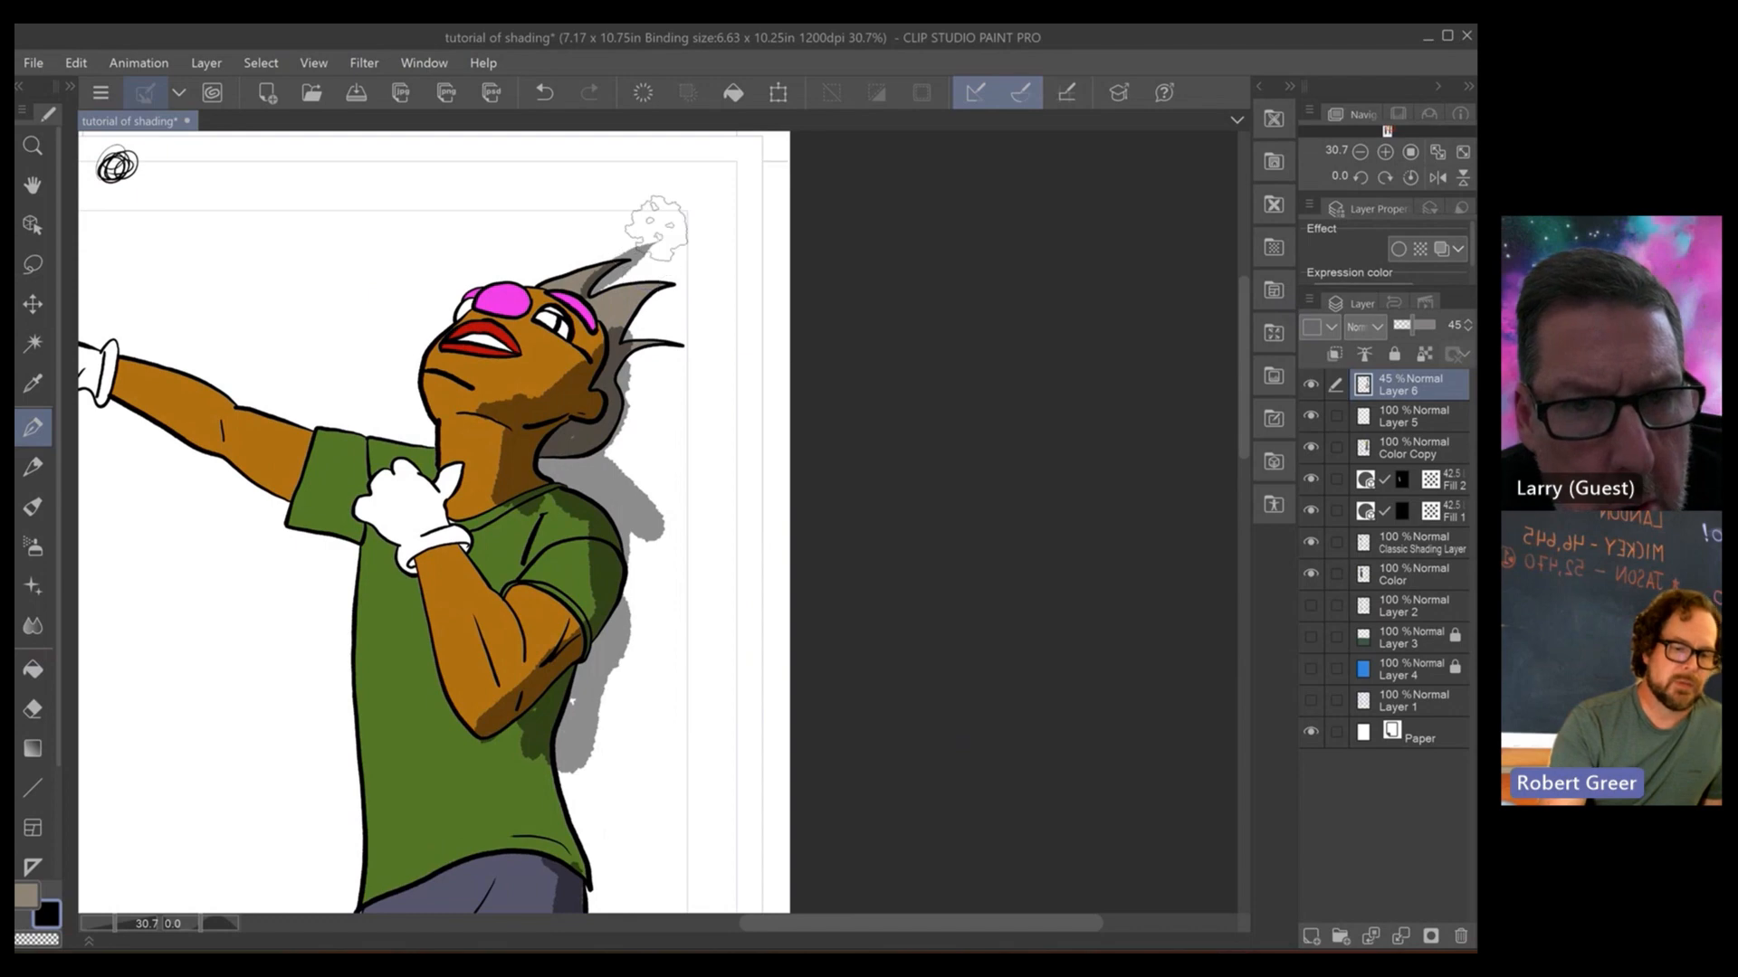
{"action": "mouse_move", "coordinate": [294, 466]}
{"action": "left_mouse_down"}
{"action": "mouse_move", "coordinate": [400, 339]}
{"action": "mouse_move", "coordinate": [425, 398]}
{"action": "mouse_move", "coordinate": [367, 362]}
{"action": "mouse_move", "coordinate": [457, 430]}
{"action": "mouse_move", "coordinate": [462, 407]}
{"action": "mouse_move", "coordinate": [452, 470]}
{"action": "left_mouse_up"}
{"action": "mouse_move", "coordinate": [127, 268]}
{"action": "left_mouse_down"}
{"action": "mouse_move", "coordinate": [194, 266]}
{"action": "mouse_move", "coordinate": [360, 359]}
{"action": "left_mouse_up"}
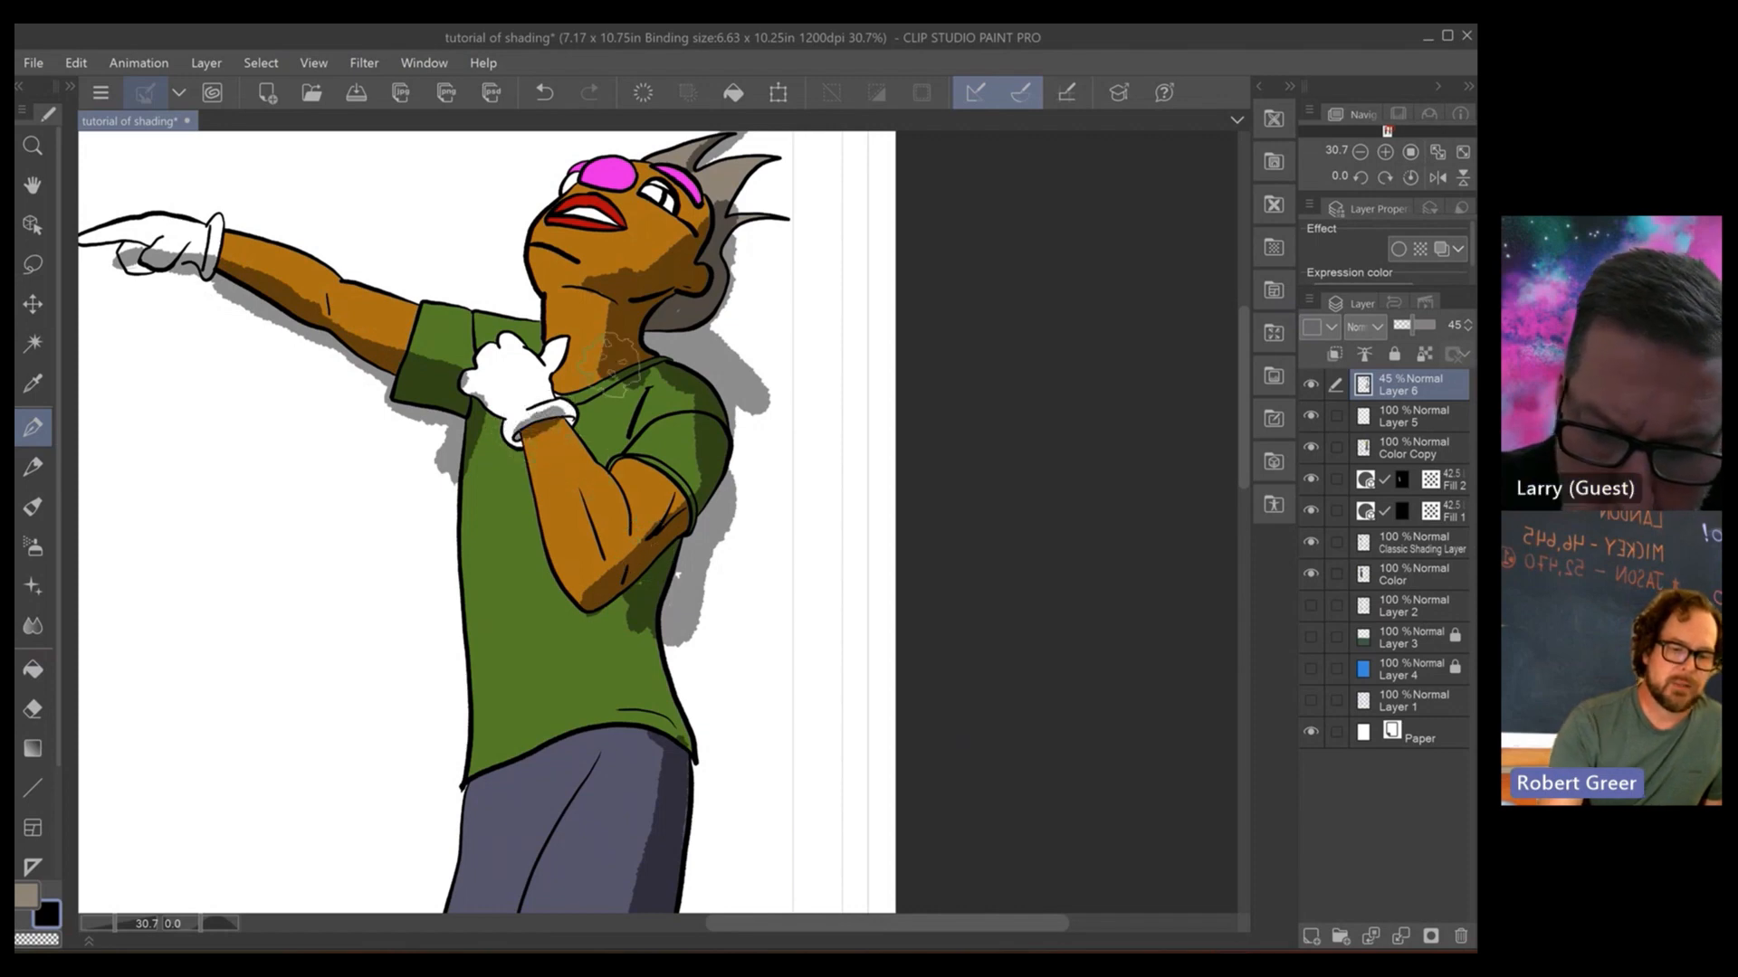
- Paint a wide cast shadow on the ground beneath the pointing figure's shoes, running to the page's edge
{"action": "scroll", "coordinate": [557, 399], "scroll_direction": "down", "scroll_amount": 5}
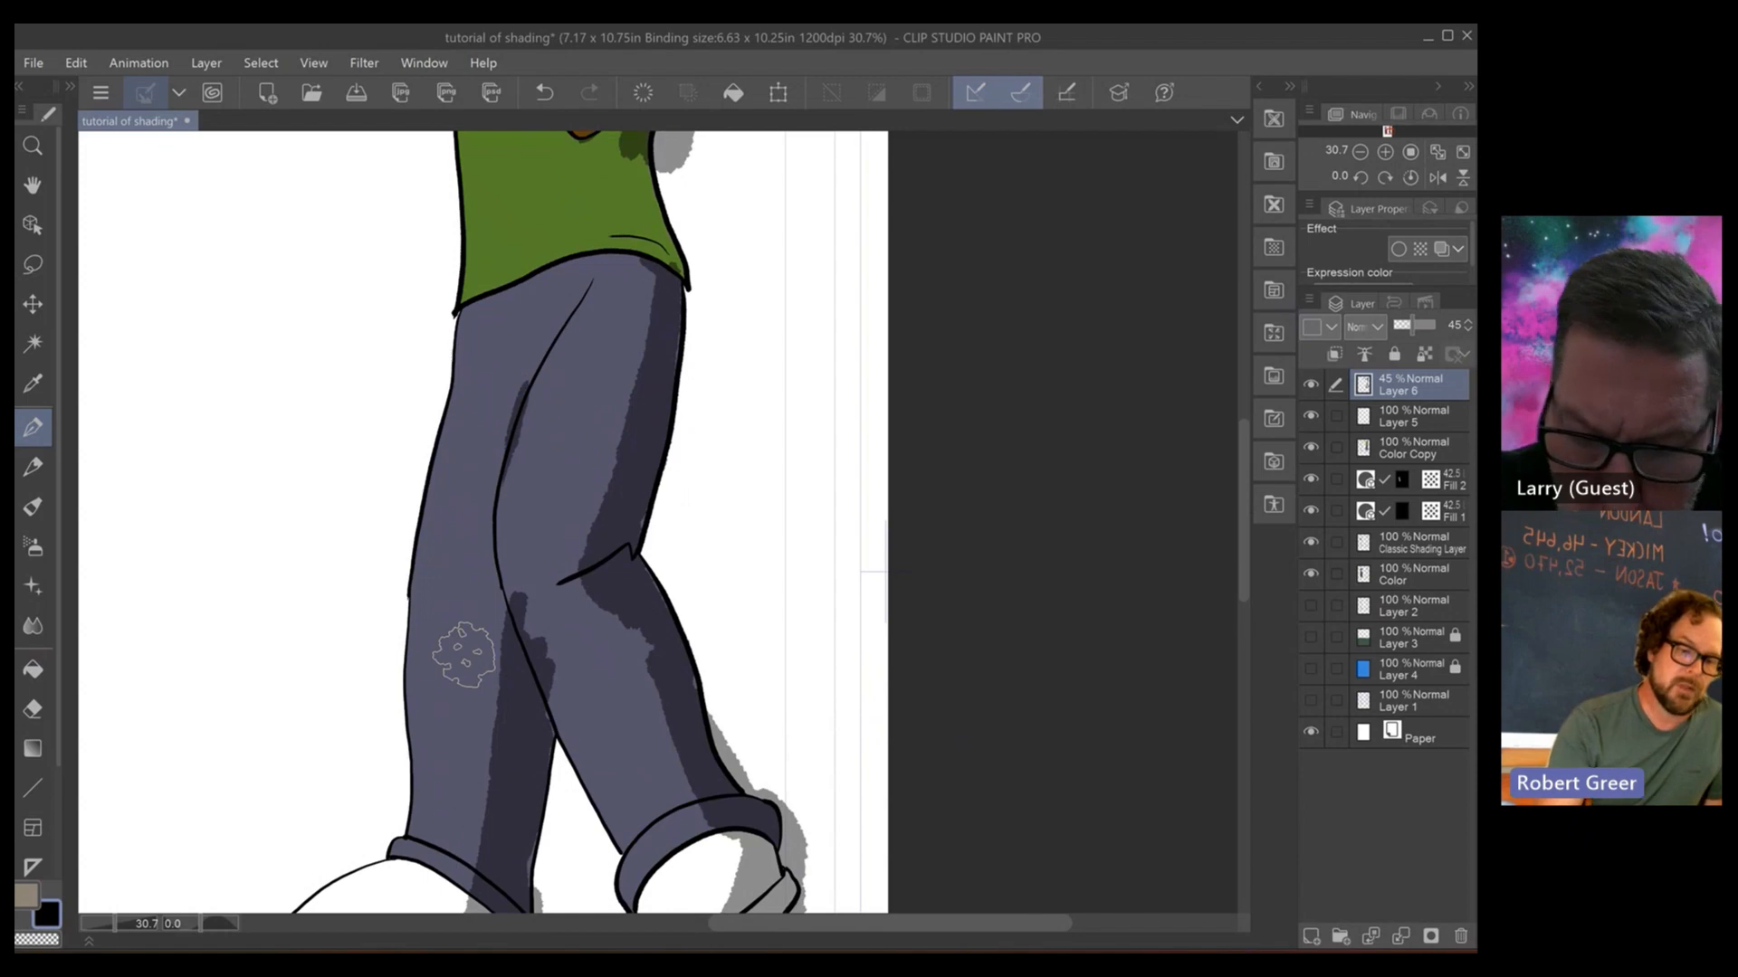
{"action": "scroll", "coordinate": [464, 653], "scroll_direction": "down", "scroll_amount": 5}
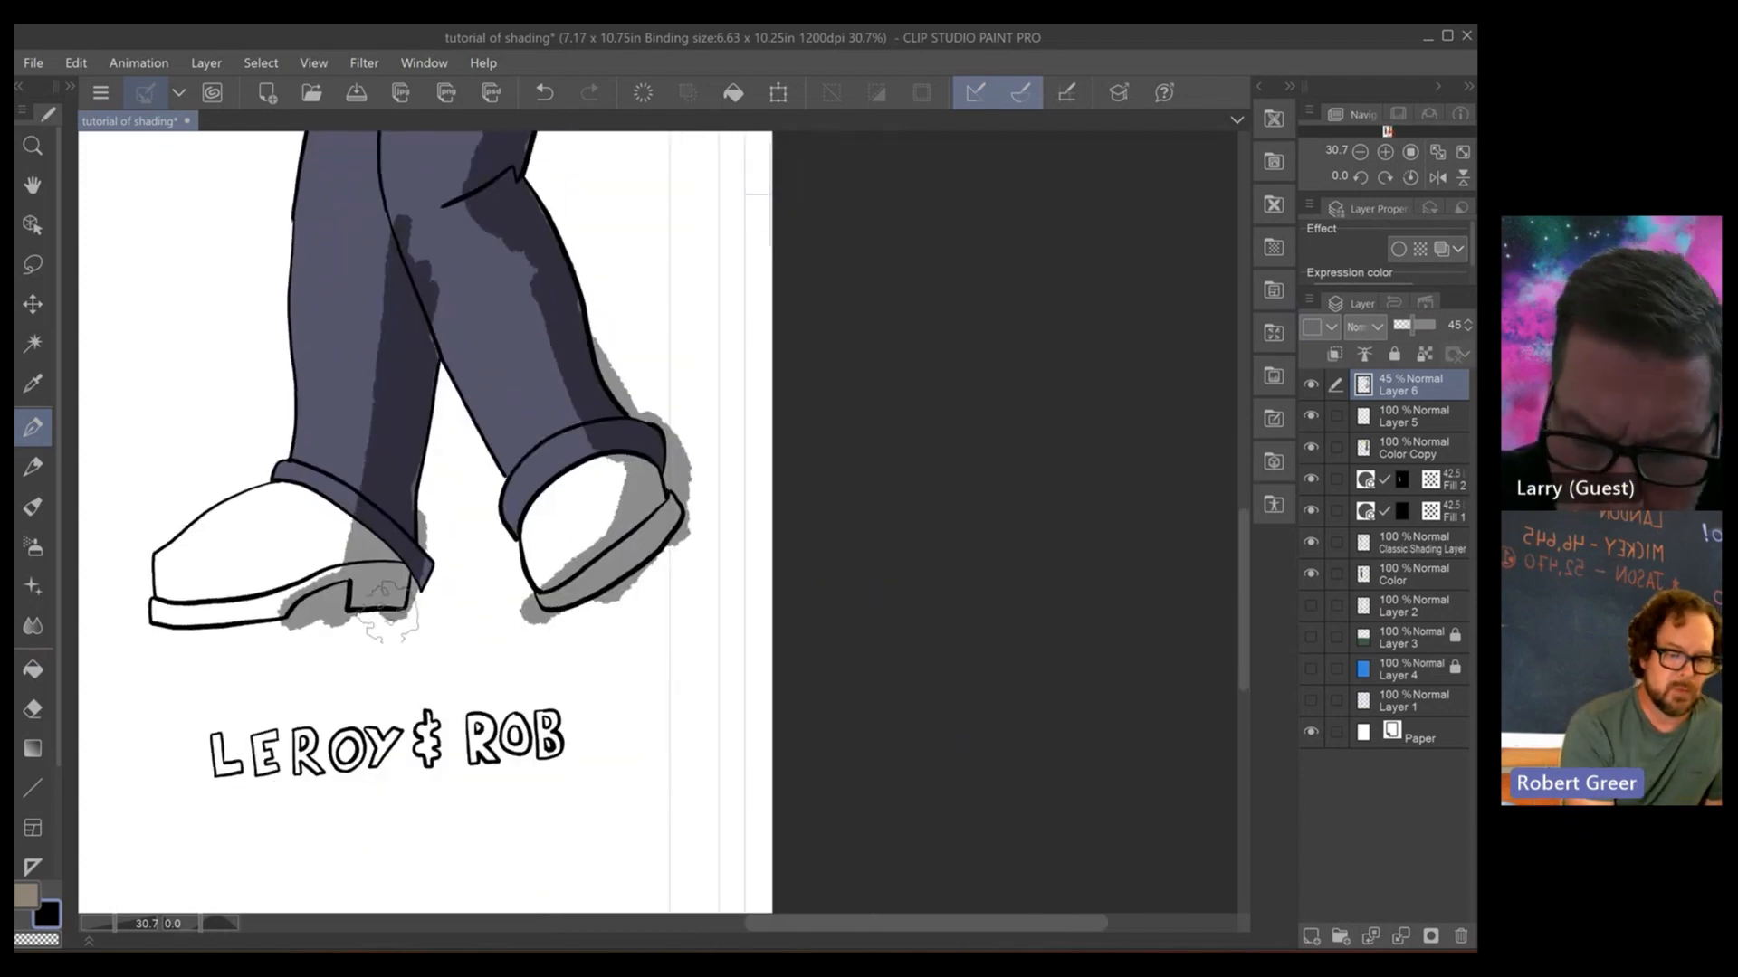
{"action": "mouse_move", "coordinate": [196, 646]}
{"action": "left_mouse_down"}
{"action": "mouse_move", "coordinate": [440, 638]}
{"action": "mouse_move", "coordinate": [179, 647]}
{"action": "mouse_move", "coordinate": [377, 598]}
{"action": "mouse_move", "coordinate": [644, 620]}
{"action": "mouse_move", "coordinate": [628, 648]}
{"action": "mouse_move", "coordinate": [338, 640]}
{"action": "mouse_move", "coordinate": [654, 648]}
{"action": "mouse_move", "coordinate": [170, 657]}
{"action": "mouse_move", "coordinate": [532, 655]}
{"action": "mouse_move", "coordinate": [546, 677]}
{"action": "mouse_move", "coordinate": [725, 621]}
{"action": "left_mouse_up"}
{"action": "left_click_drag", "start_coordinate": [260, 652], "coordinate": [800, 707]}
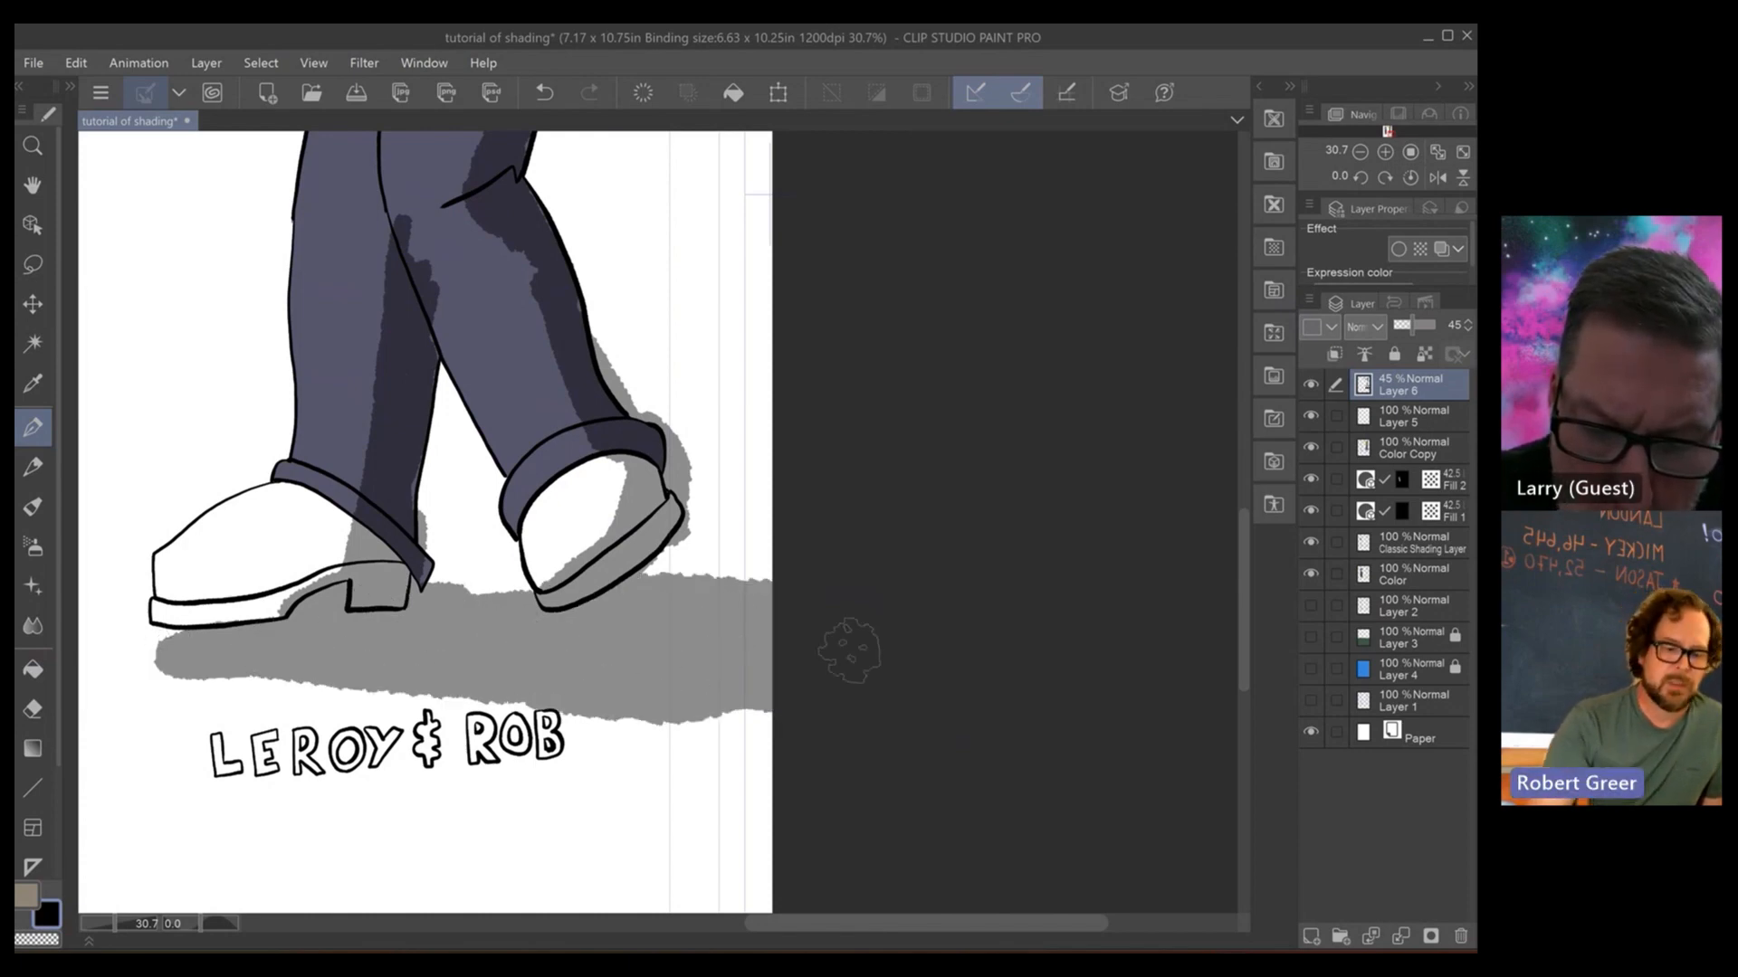
- Lasso the shadow spilling over the front leg's outline below the knee and delete it
{"action": "scroll", "coordinate": [760, 546], "scroll_direction": "down", "scroll_amount": 5}
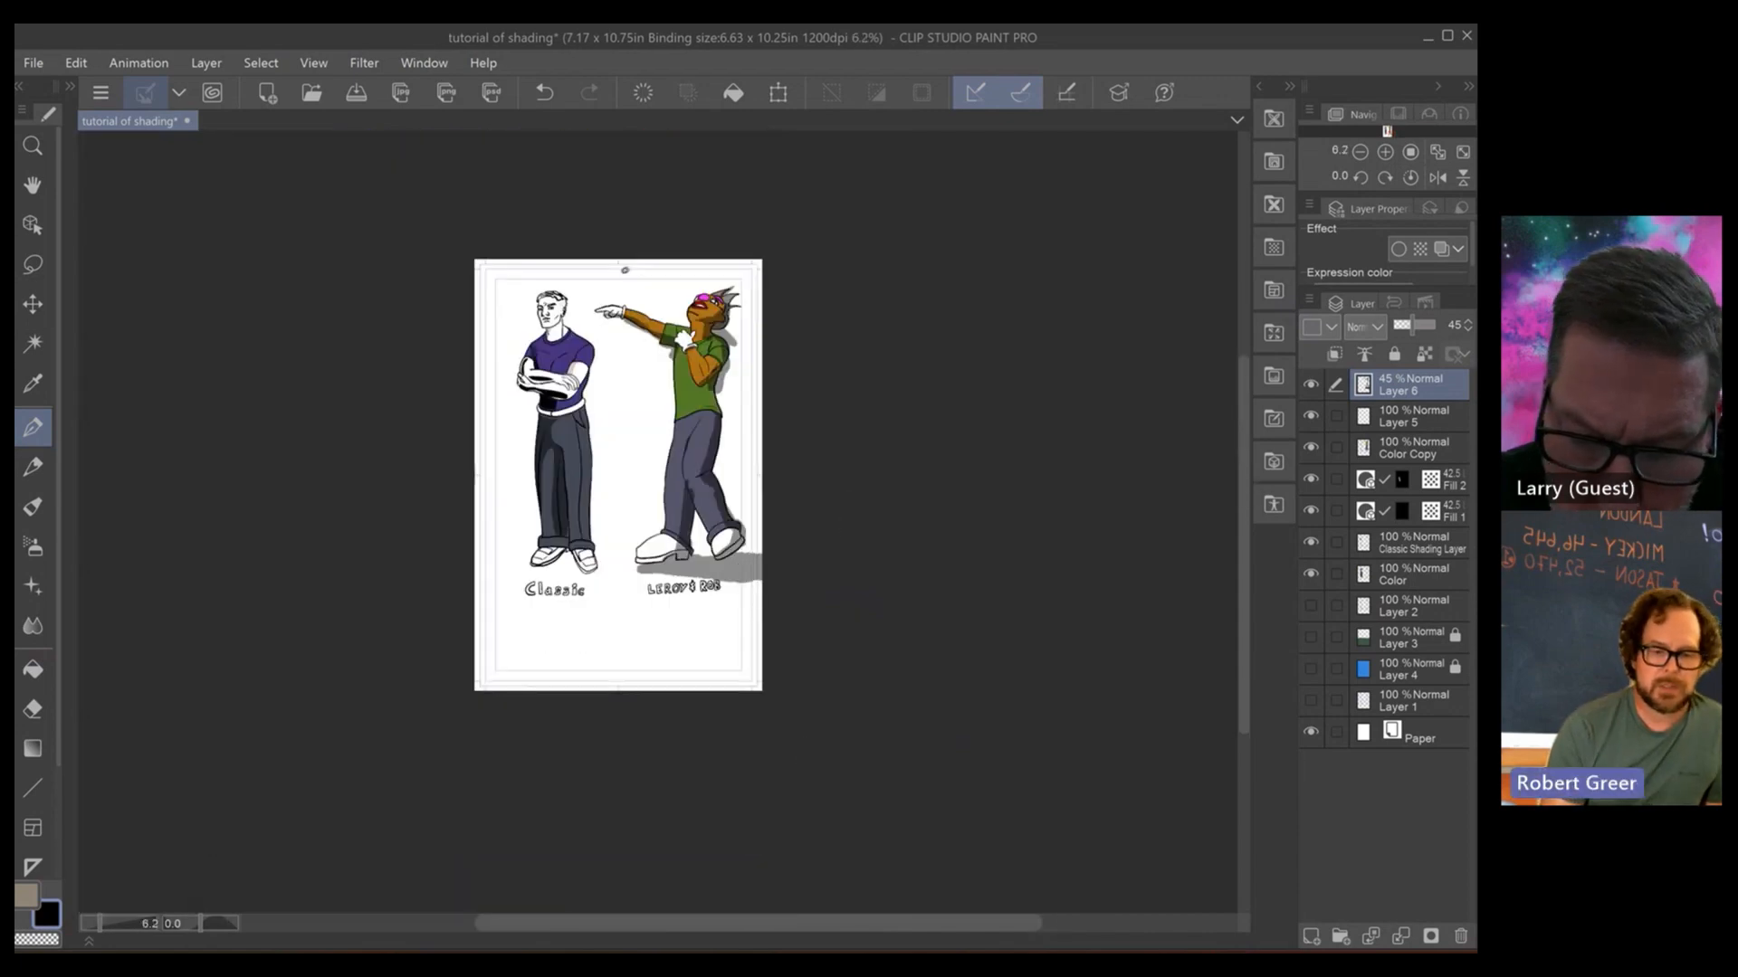
{"action": "scroll", "coordinate": [761, 452], "scroll_direction": "up", "scroll_amount": 4}
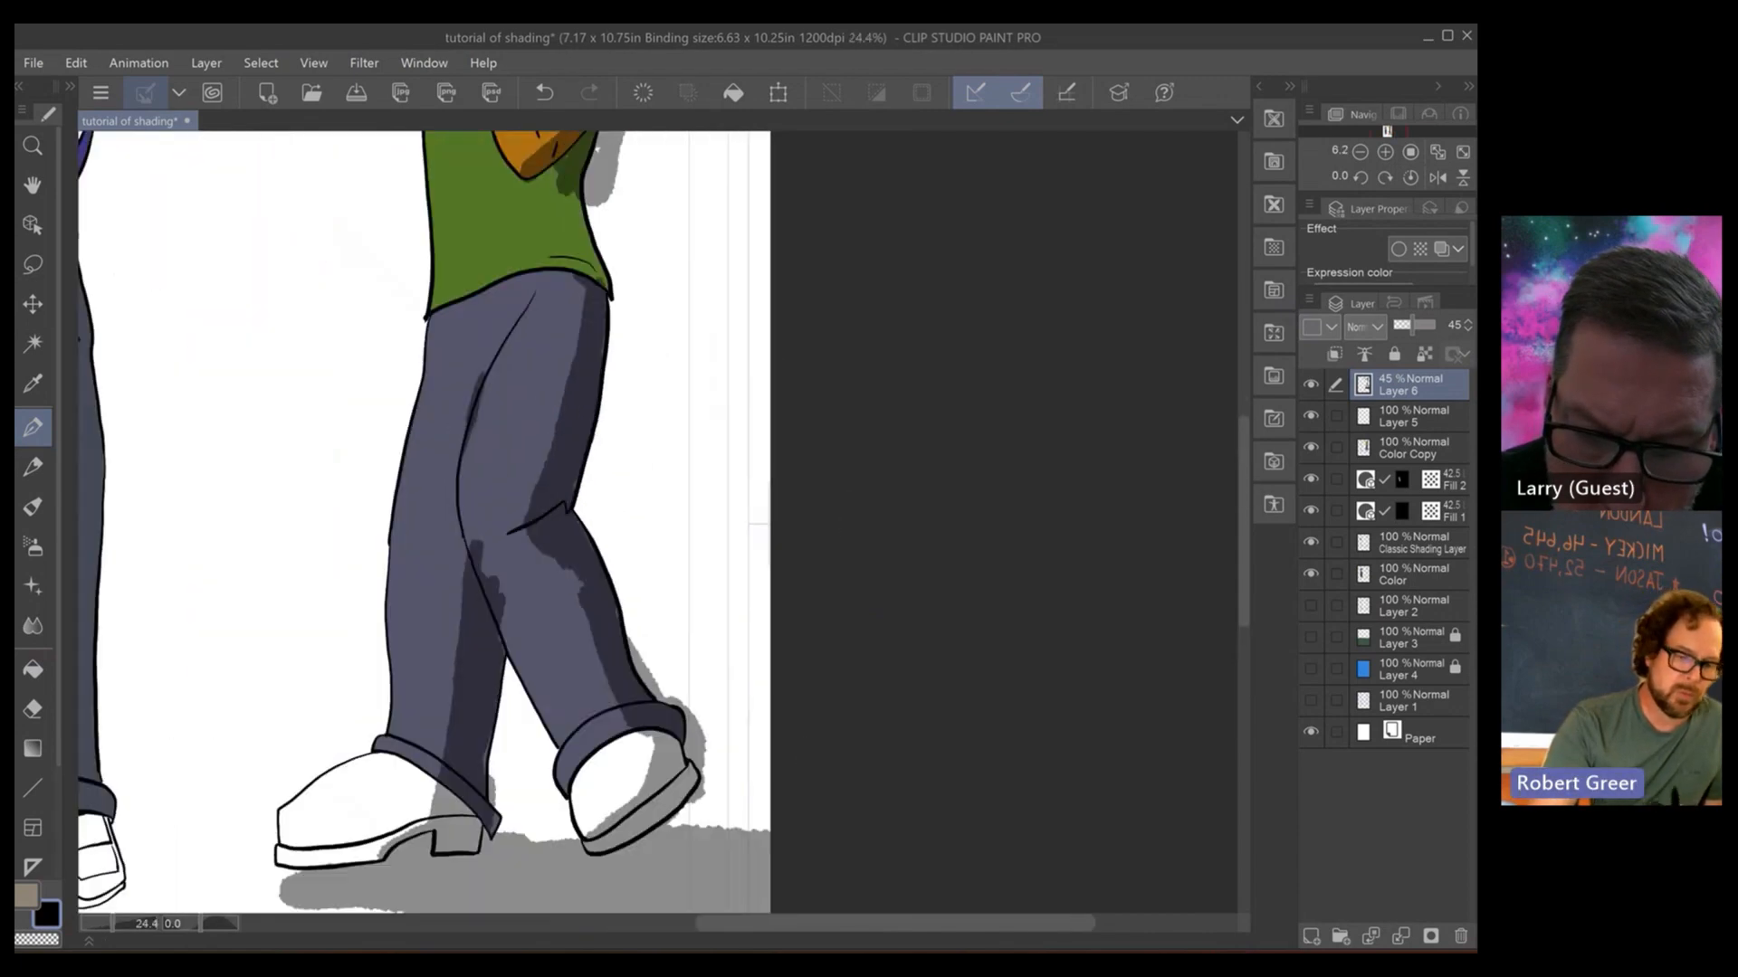
{"action": "scroll", "coordinate": [593, 502], "scroll_direction": "up", "scroll_amount": 1}
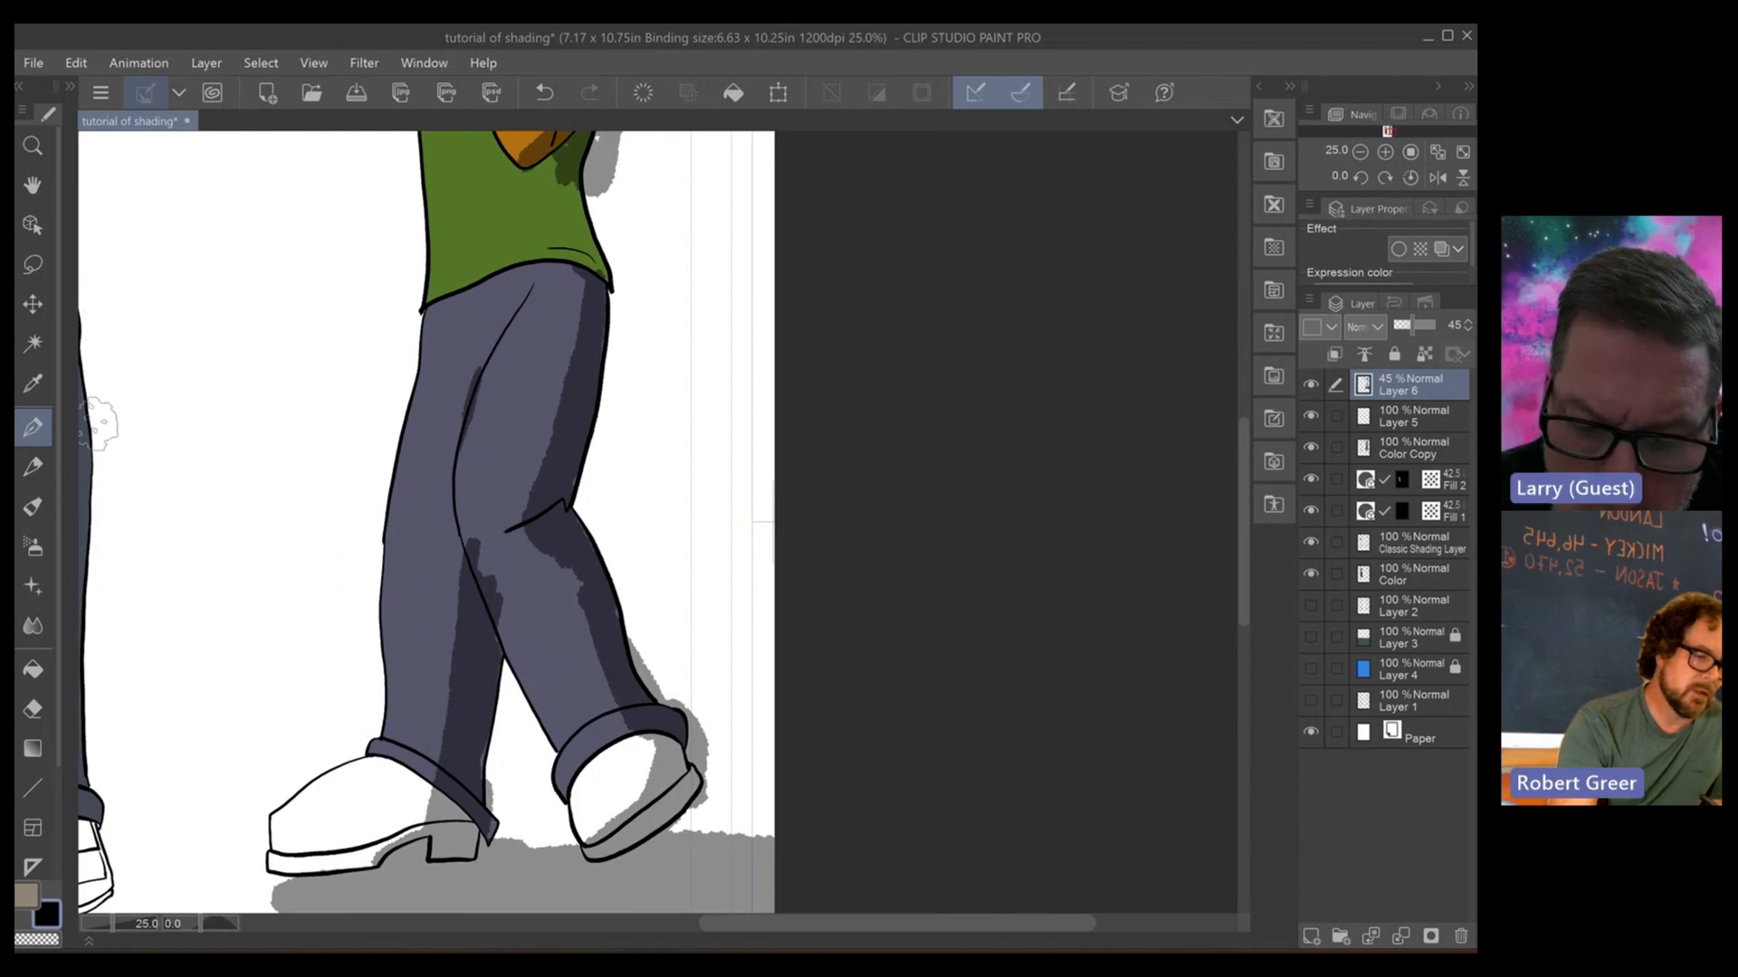
{"action": "left_click", "coordinate": [33, 264]}
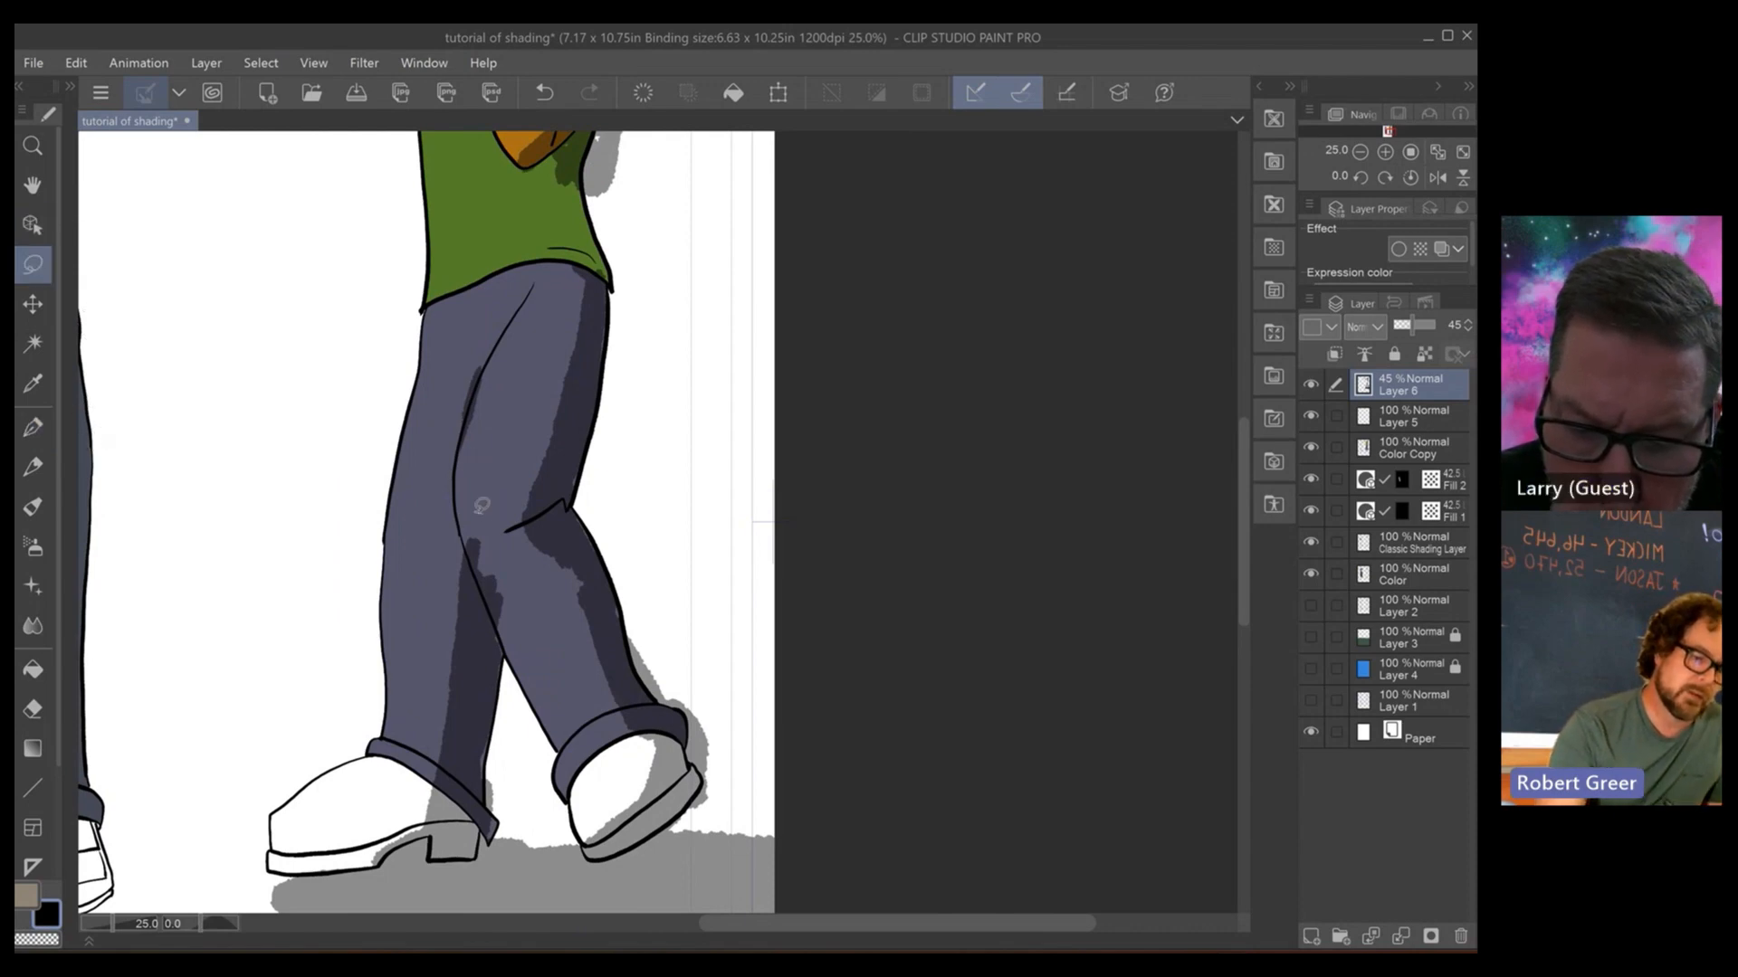
{"action": "mouse_move", "coordinate": [467, 525]}
{"action": "left_mouse_down"}
{"action": "mouse_move", "coordinate": [511, 636]}
{"action": "mouse_move", "coordinate": [525, 621]}
{"action": "mouse_move", "coordinate": [466, 518]}
{"action": "left_mouse_up"}
{"action": "left_click", "coordinate": [439, 695]}
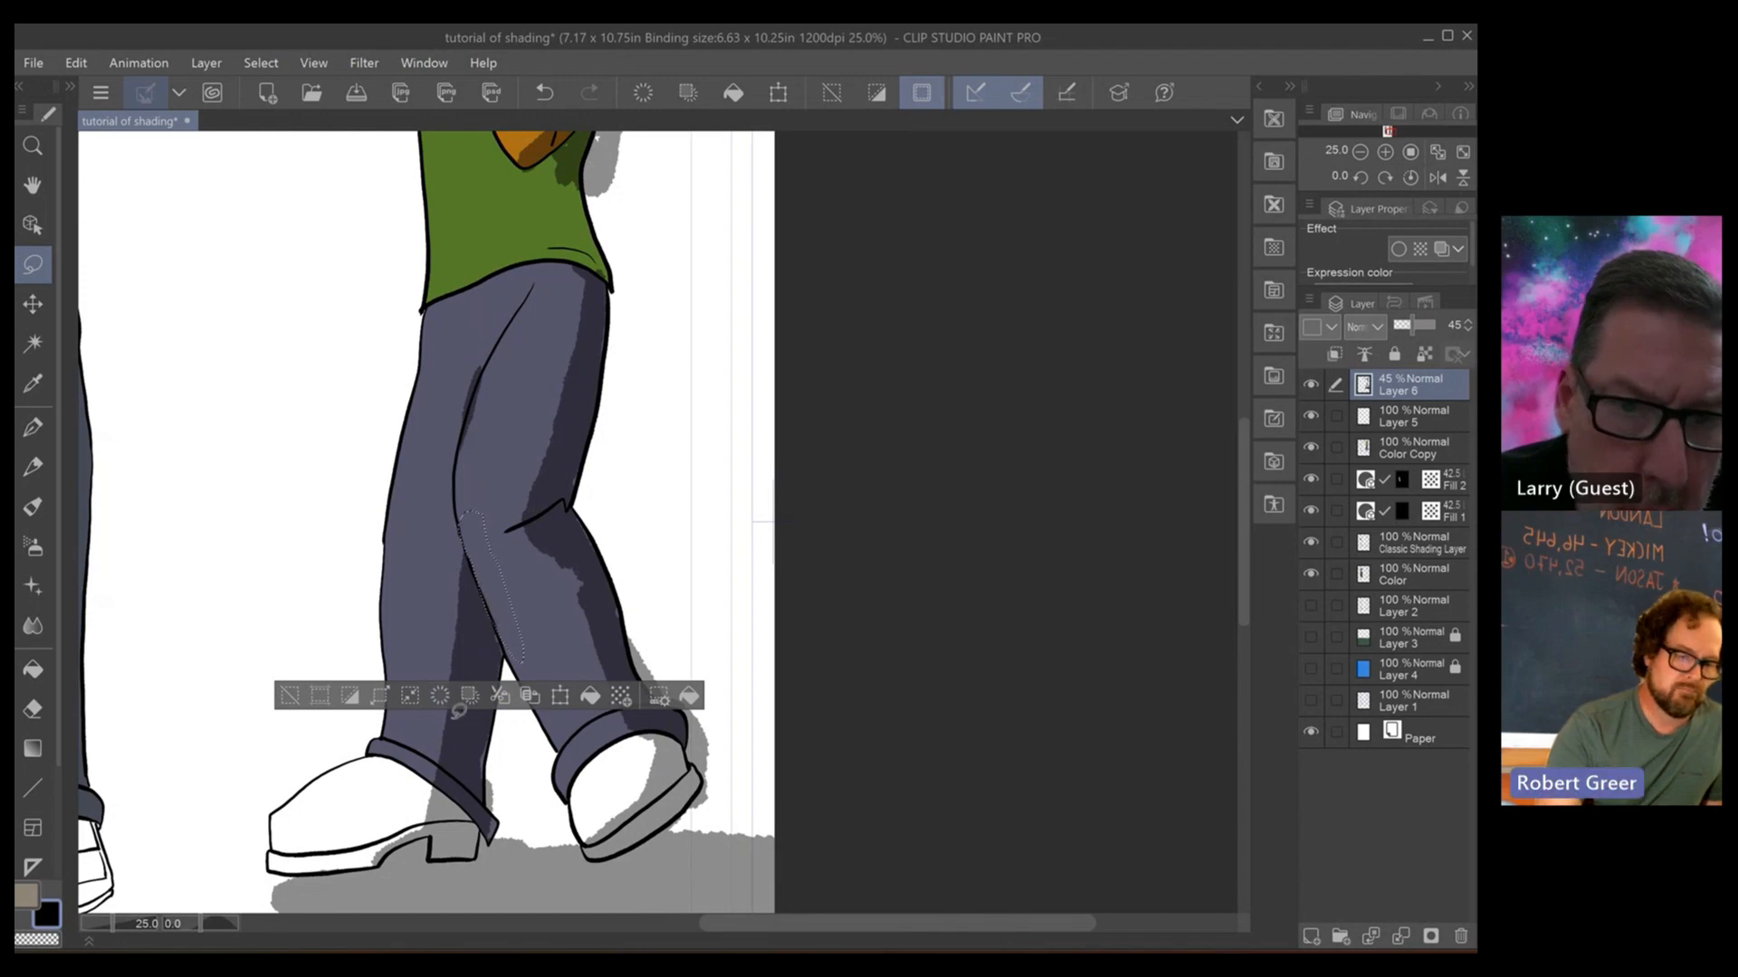
{"action": "key", "text": "ctrl+d"}
- Lasso the shadow spilling outside the rear trouser leg next to its cuff and clear it
{"action": "mouse_move", "coordinate": [639, 713]}
{"action": "left_mouse_down"}
{"action": "mouse_move", "coordinate": [572, 519]}
{"action": "mouse_move", "coordinate": [724, 521]}
{"action": "left_mouse_up"}
{"action": "mouse_move", "coordinate": [267, 576]}
{"action": "left_mouse_down"}
{"action": "mouse_move", "coordinate": [250, 657]}
{"action": "mouse_move", "coordinate": [286, 690]}
{"action": "mouse_move", "coordinate": [271, 579]}
{"action": "left_mouse_up"}
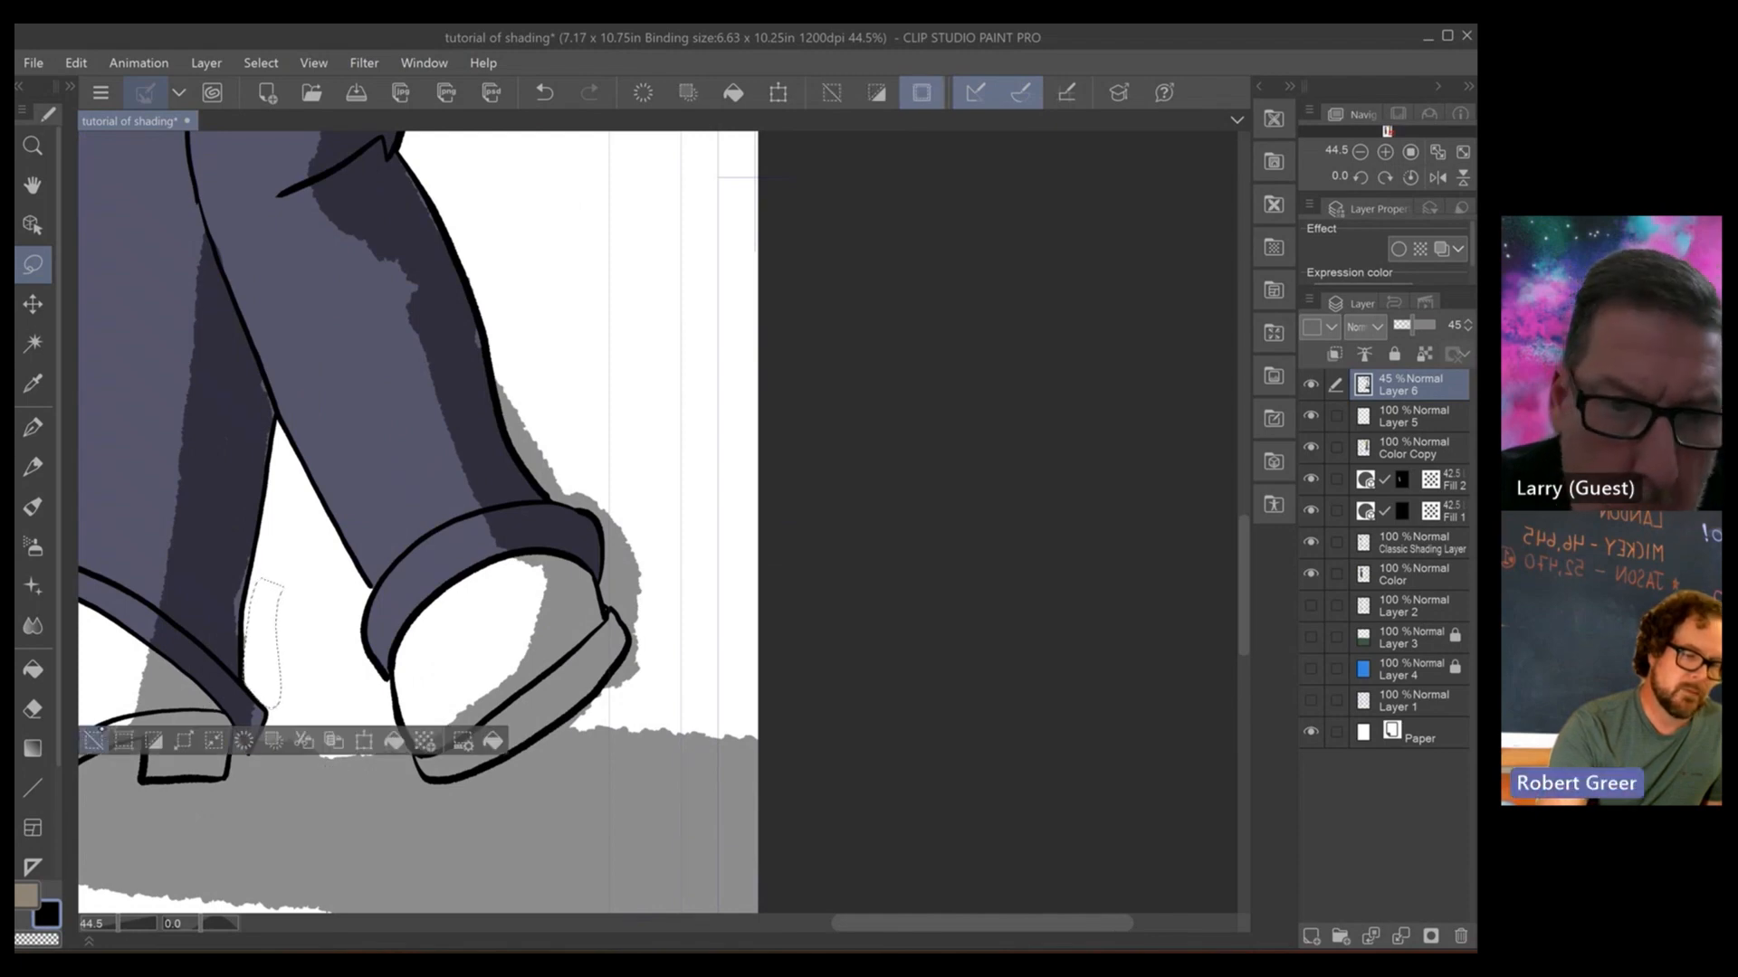
{"action": "key", "text": "ctrl+d"}
{"action": "left_click_drag", "start_coordinate": [511, 395], "coordinate": [544, 494]}
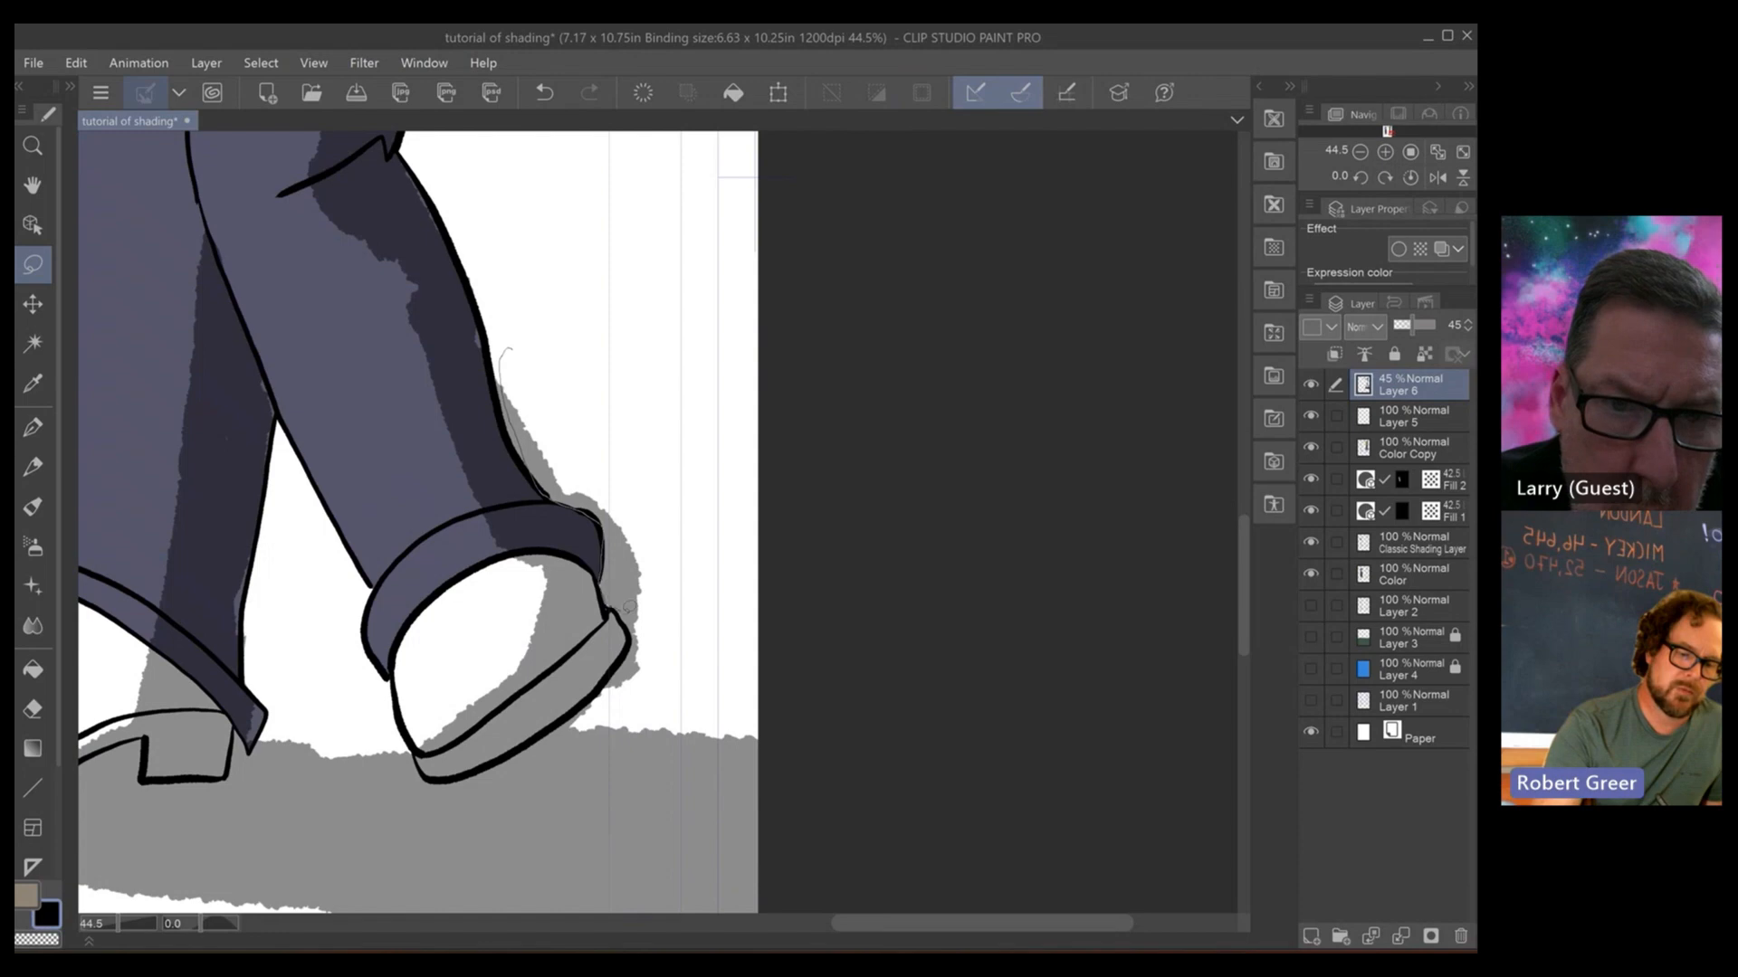
{"action": "mouse_move", "coordinate": [586, 704]}
{"action": "left_mouse_down"}
{"action": "mouse_move", "coordinate": [691, 679]}
{"action": "mouse_move", "coordinate": [552, 356]}
{"action": "mouse_move", "coordinate": [523, 344]}
{"action": "left_mouse_up"}
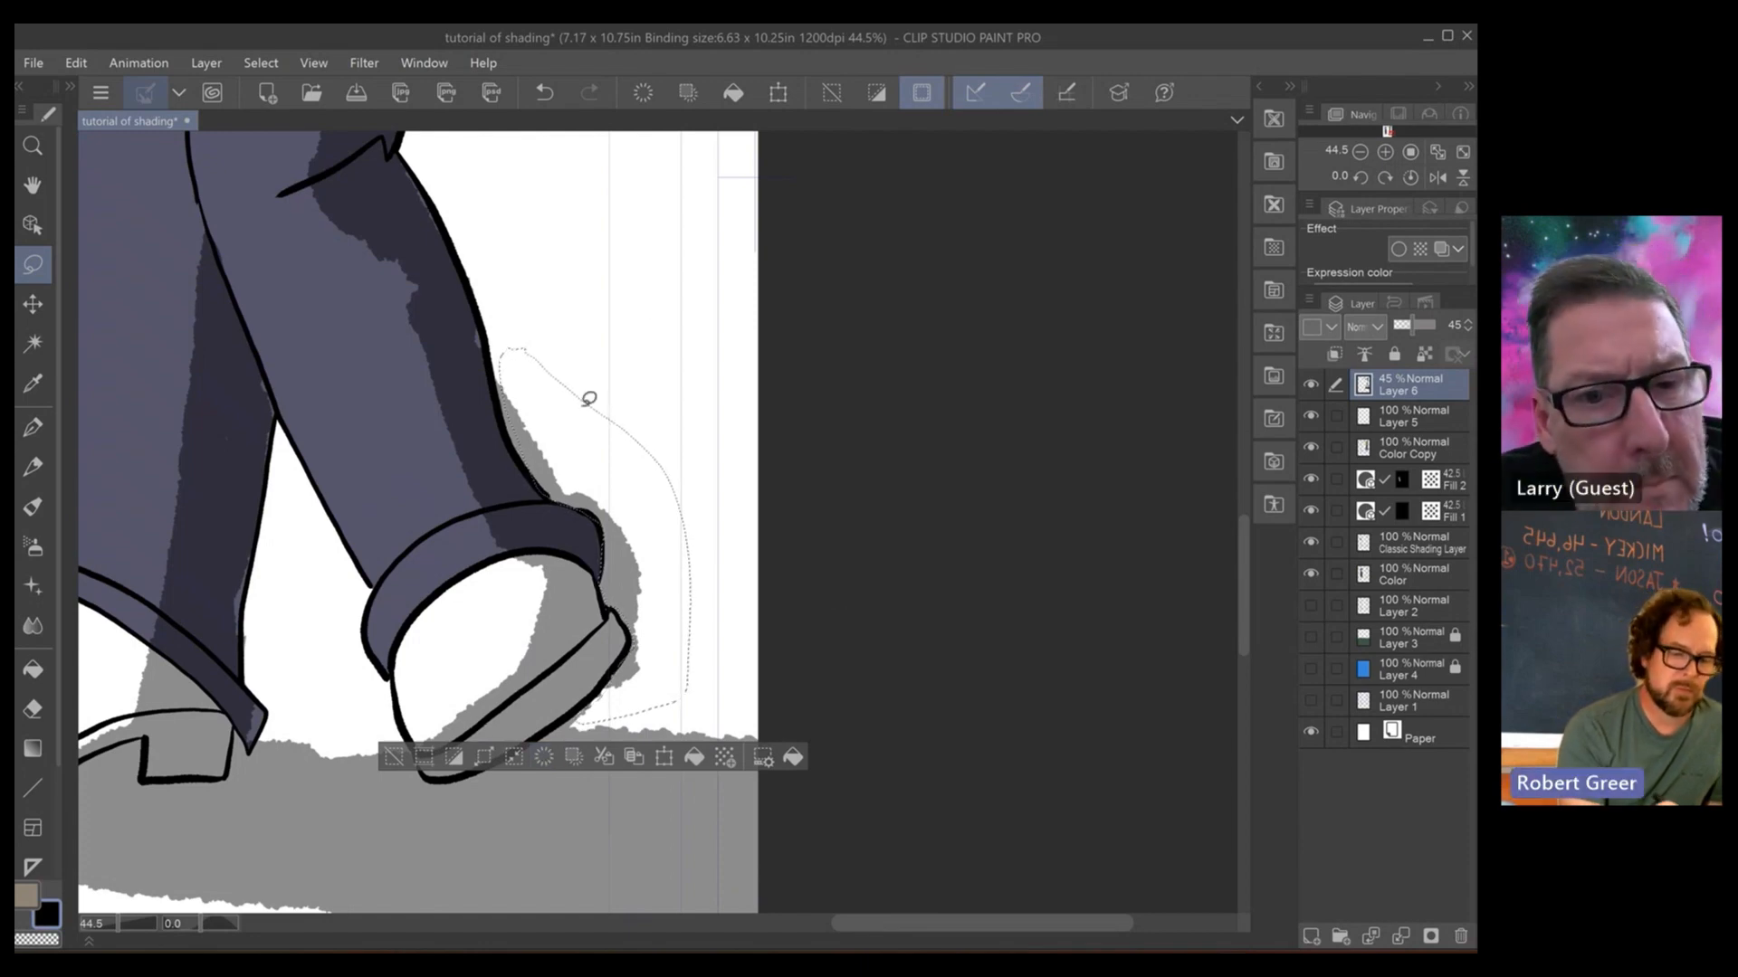
{"action": "left_click", "coordinate": [394, 757]}
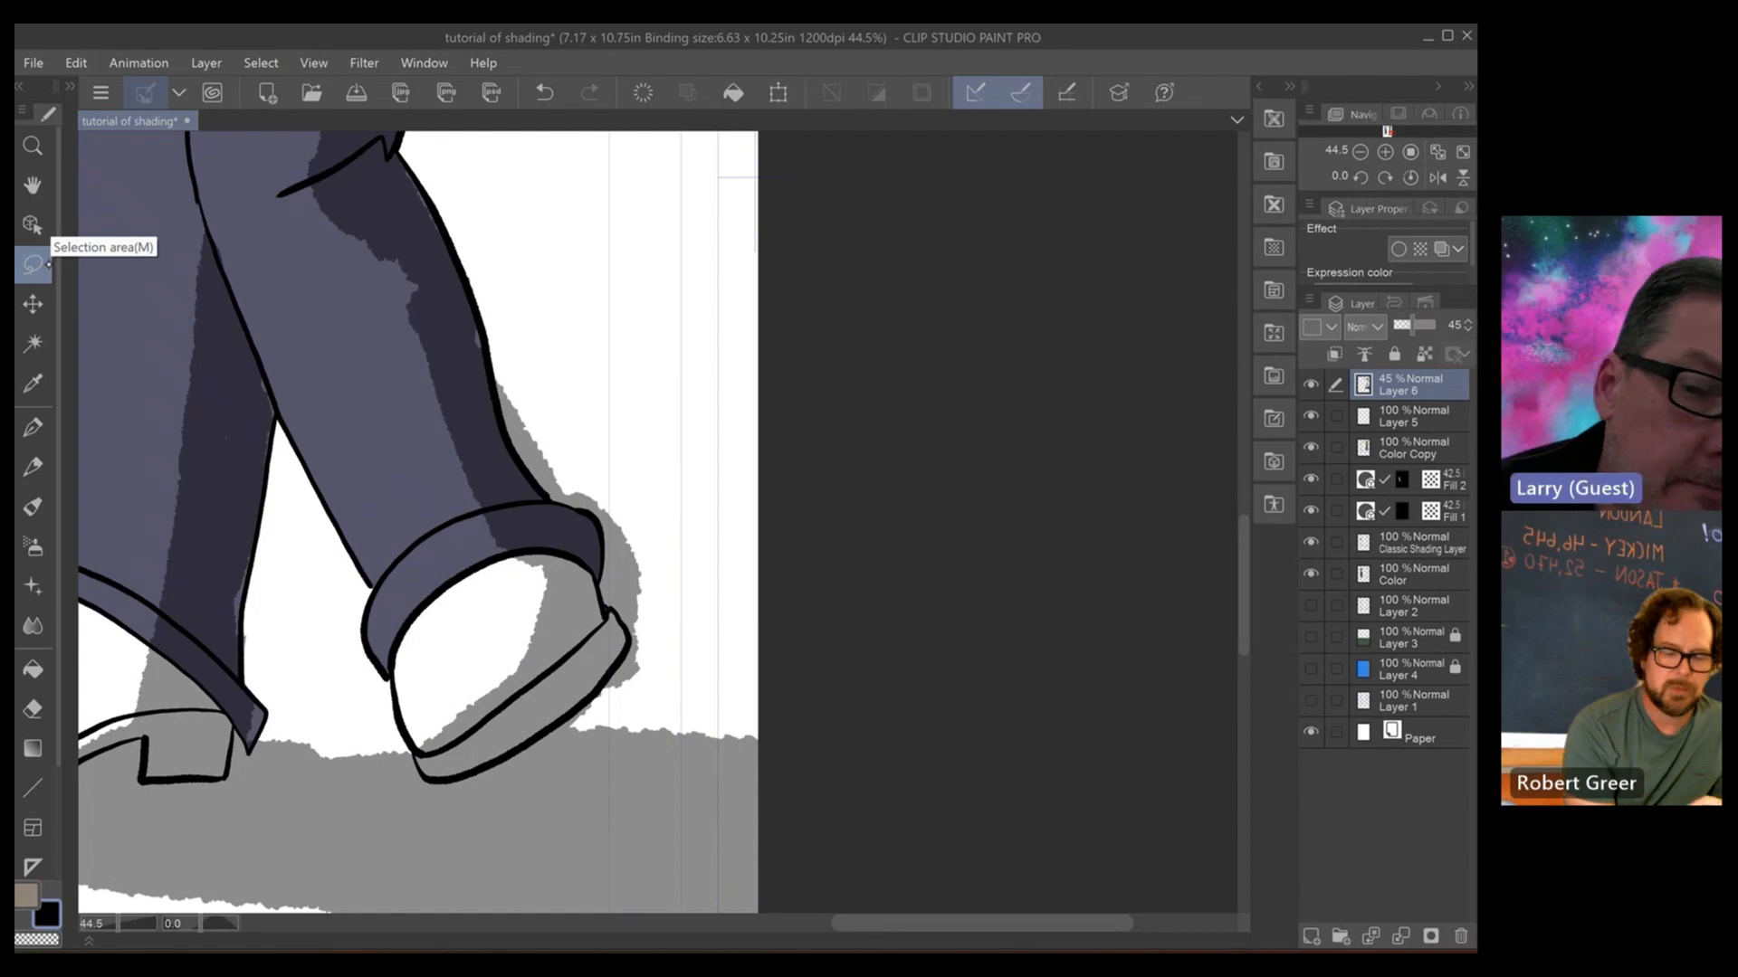
- Lasso the shadow spilling outside the rear trouser leg, its cuff and the raised shoe's heel, delete it and deselect
{"action": "left_click_drag", "start_coordinate": [593, 342], "coordinate": [522, 344]}
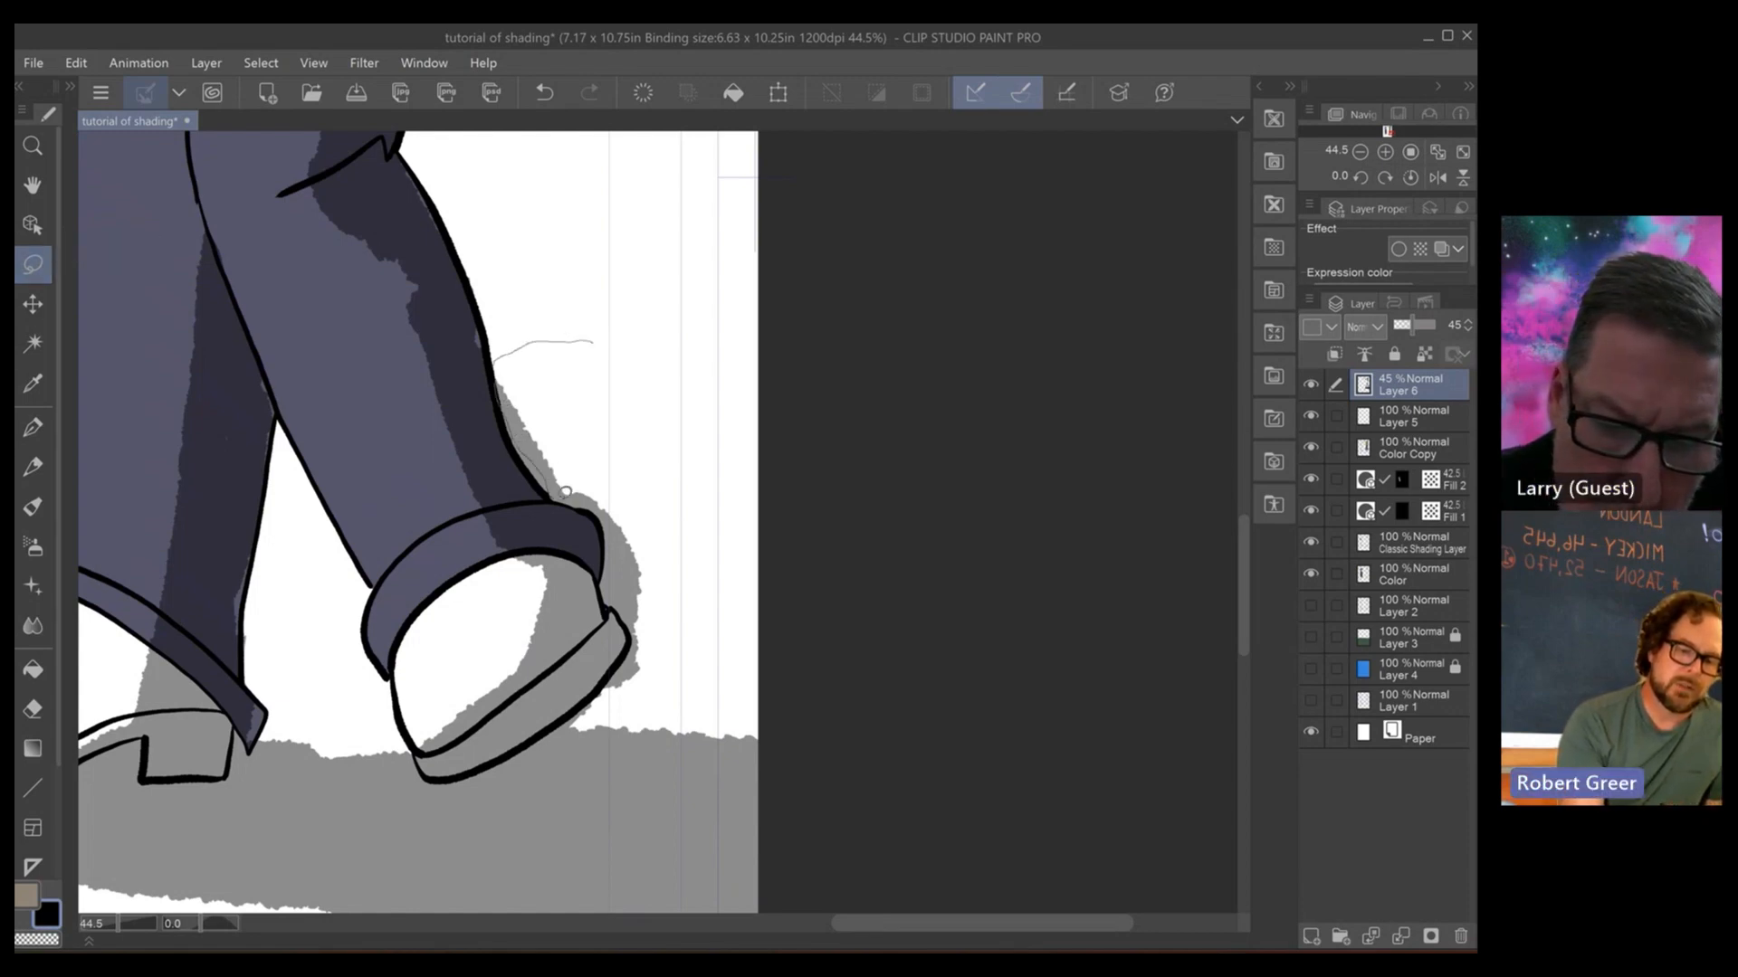
{"action": "mouse_move", "coordinate": [608, 582]}
{"action": "left_mouse_down"}
{"action": "mouse_move", "coordinate": [631, 664]}
{"action": "mouse_move", "coordinate": [694, 652]}
{"action": "mouse_move", "coordinate": [632, 401]}
{"action": "mouse_move", "coordinate": [587, 333]}
{"action": "left_mouse_up"}
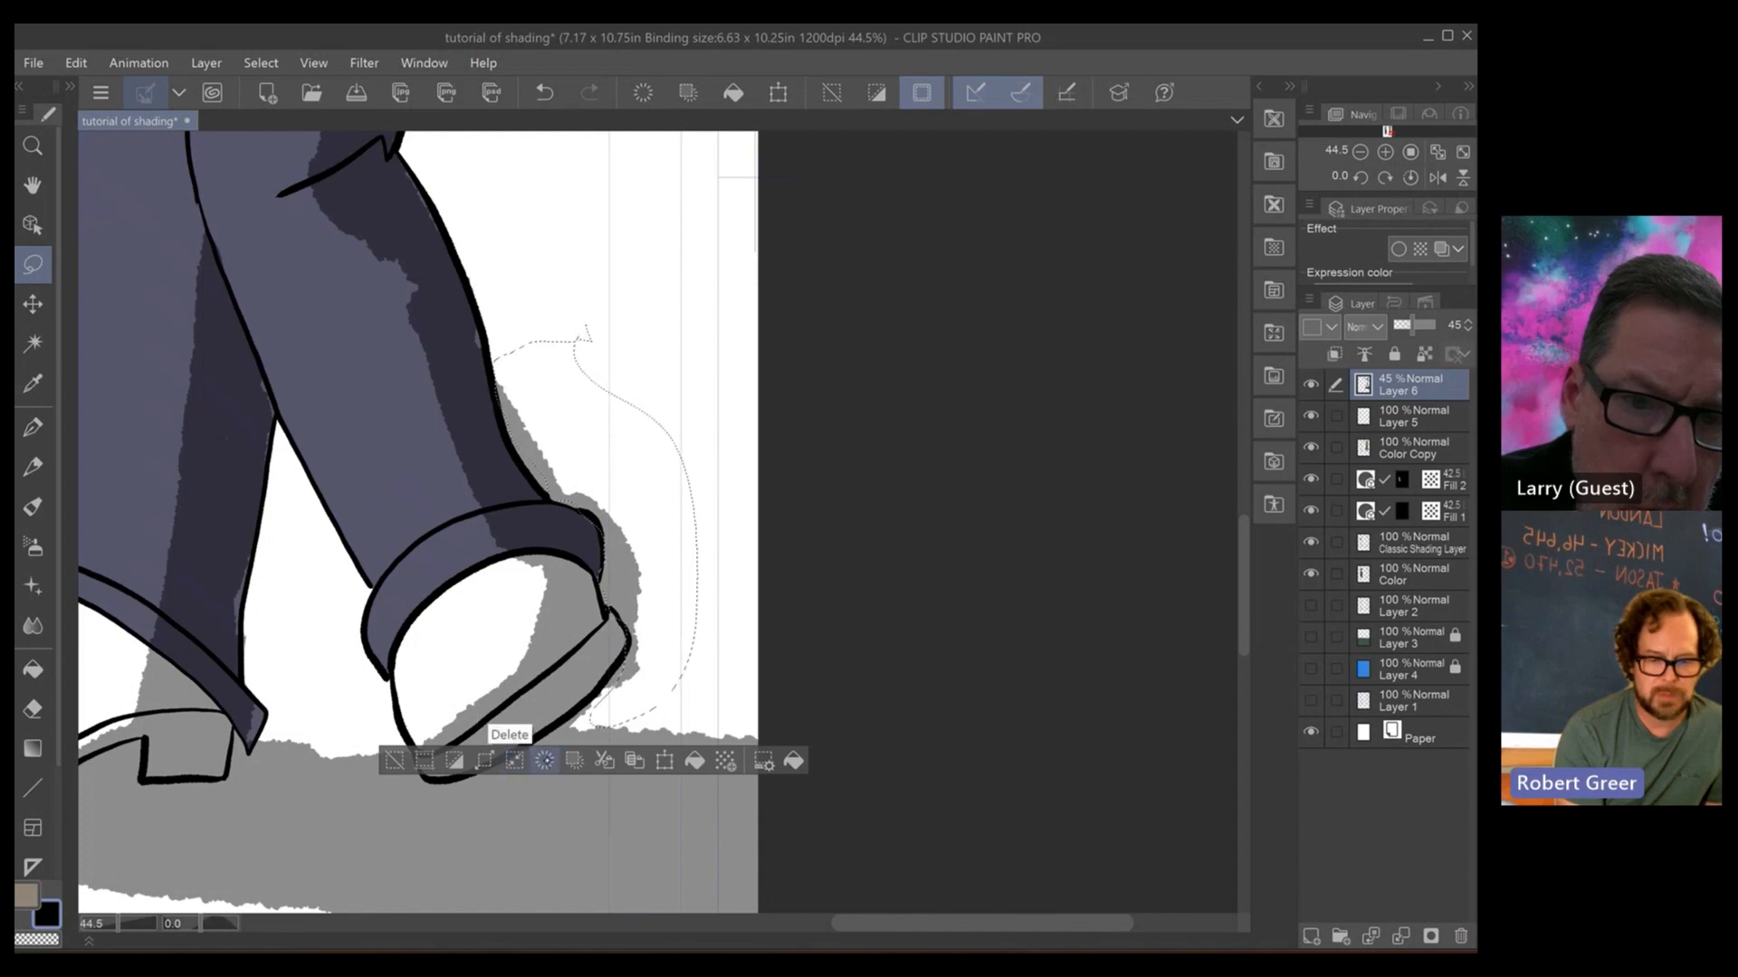
{"action": "left_click", "coordinate": [543, 761]}
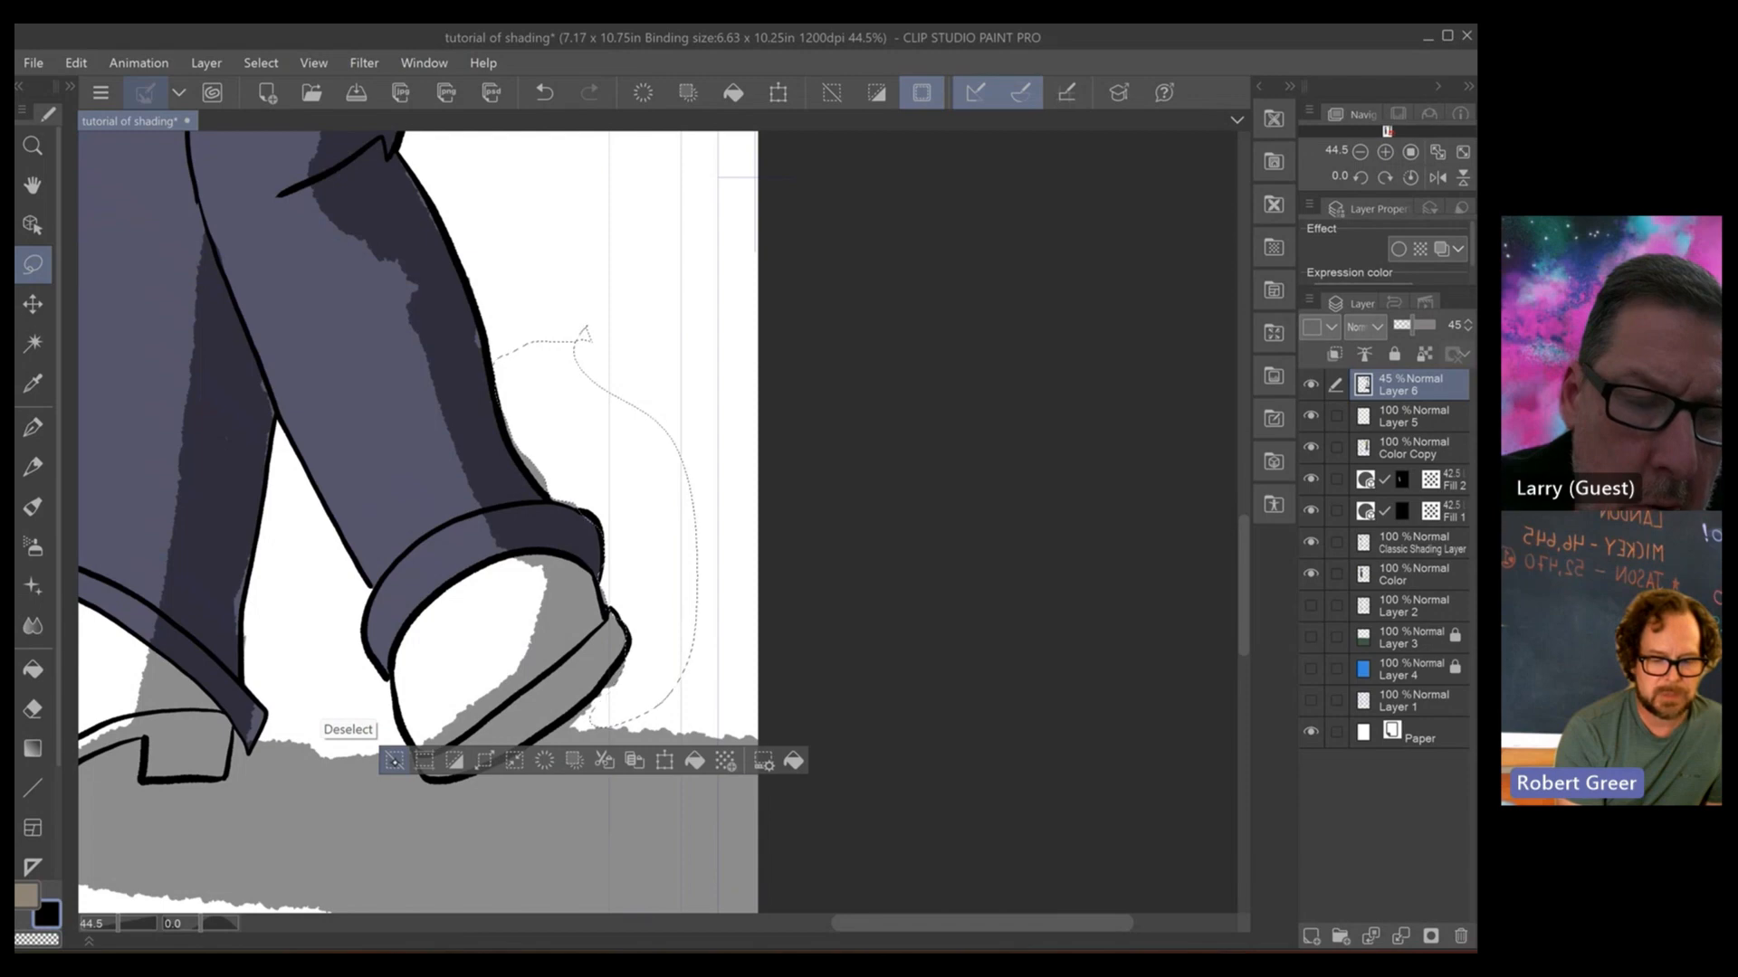
{"action": "left_click", "coordinate": [395, 760]}
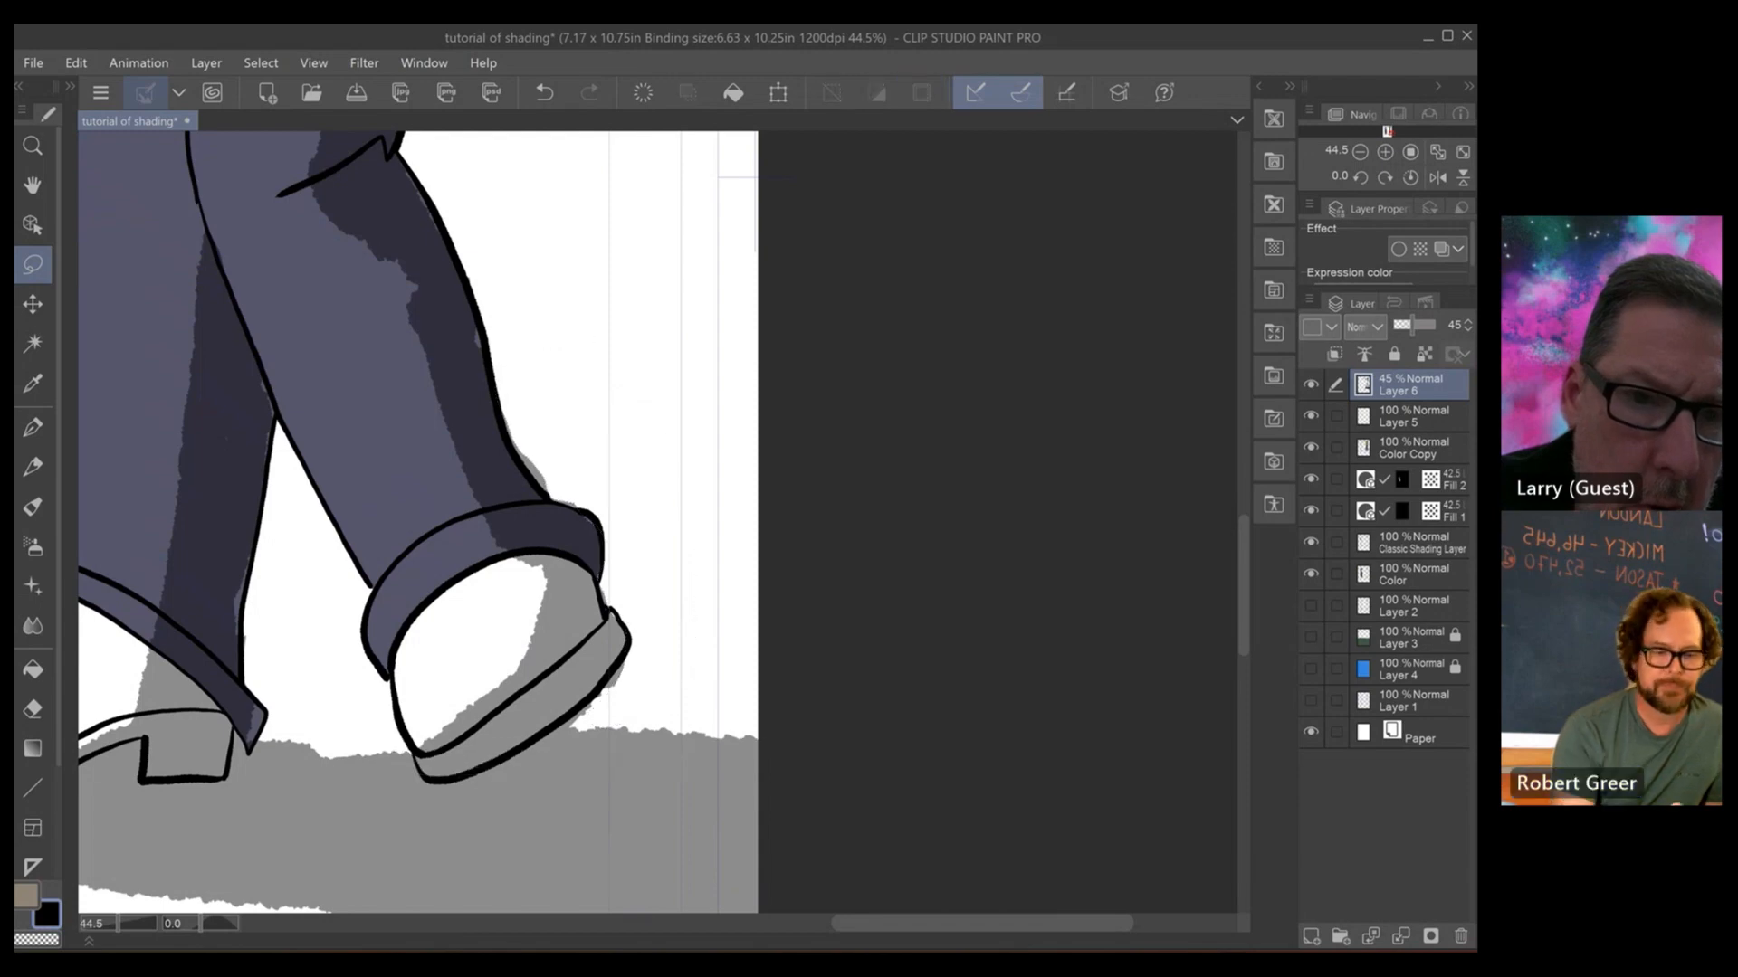
- Lasso the shadow spilling behind the shirt's back and sleeve, delete it and clear the selection
{"action": "scroll", "coordinate": [656, 522], "scroll_direction": "up", "scroll_amount": 10}
{"action": "scroll", "coordinate": [446, 537], "scroll_direction": "up", "scroll_amount": 8}
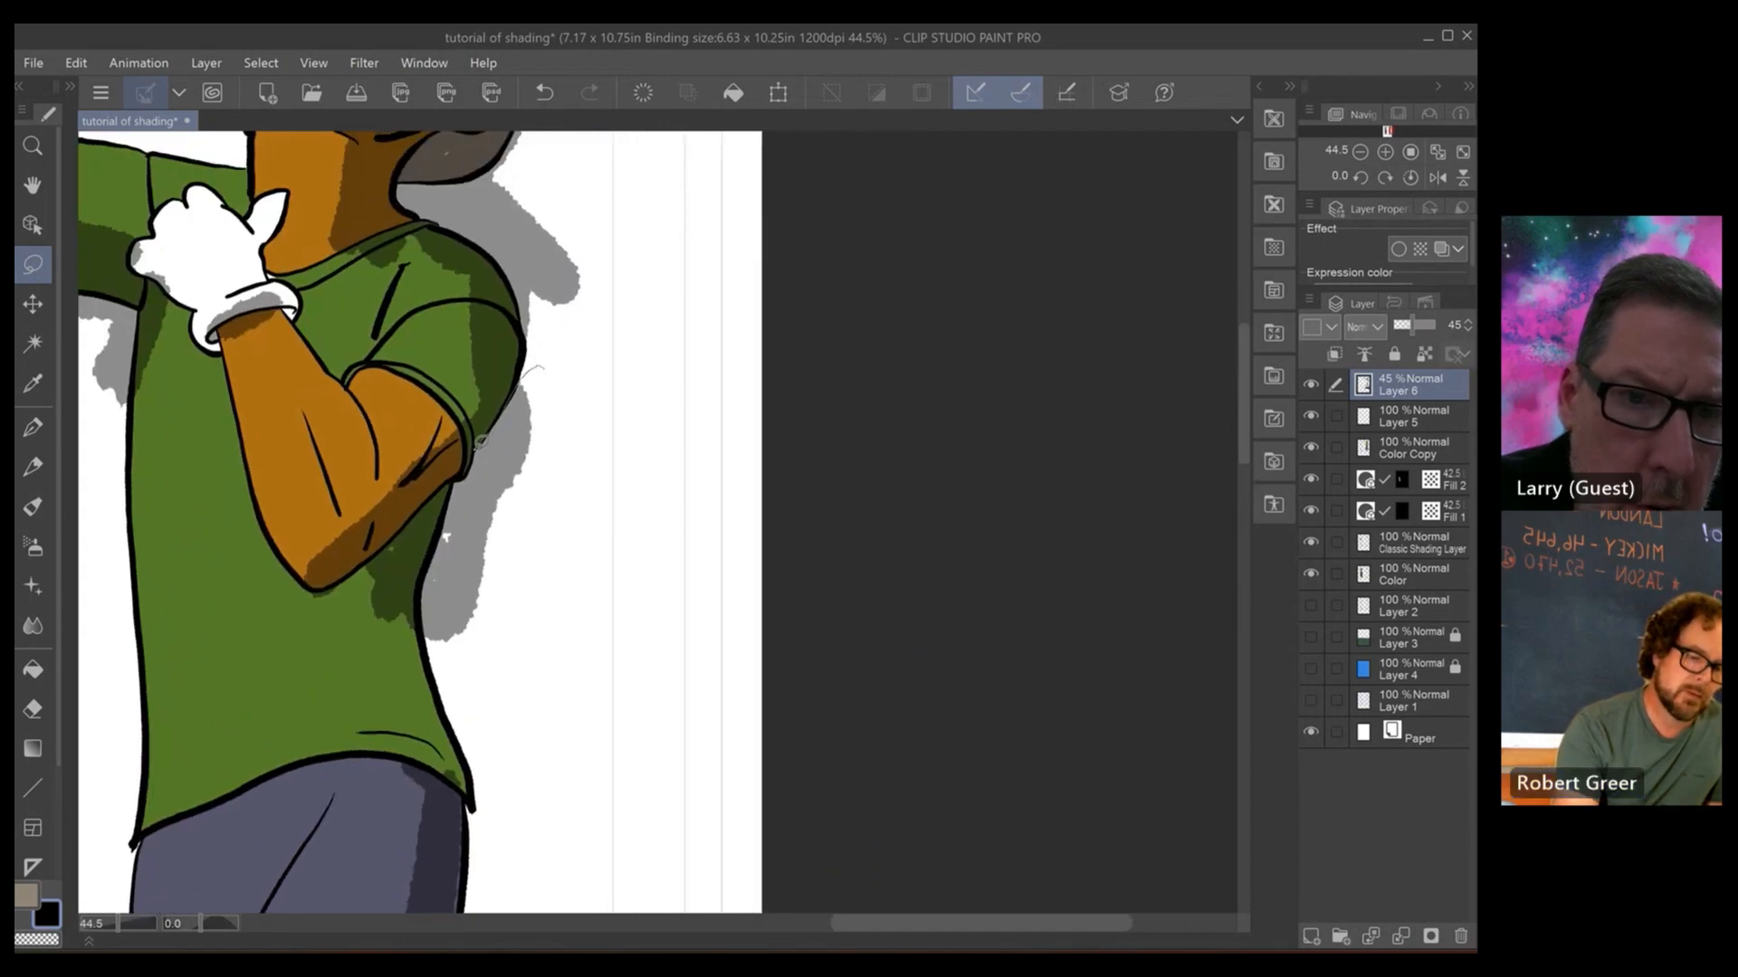
{"action": "mouse_move", "coordinate": [445, 534]}
{"action": "left_mouse_down"}
{"action": "mouse_move", "coordinate": [424, 602]}
{"action": "mouse_move", "coordinate": [432, 661]}
{"action": "mouse_move", "coordinate": [582, 399]}
{"action": "mouse_move", "coordinate": [536, 367]}
{"action": "left_mouse_up"}
{"action": "key", "text": "Delete"}
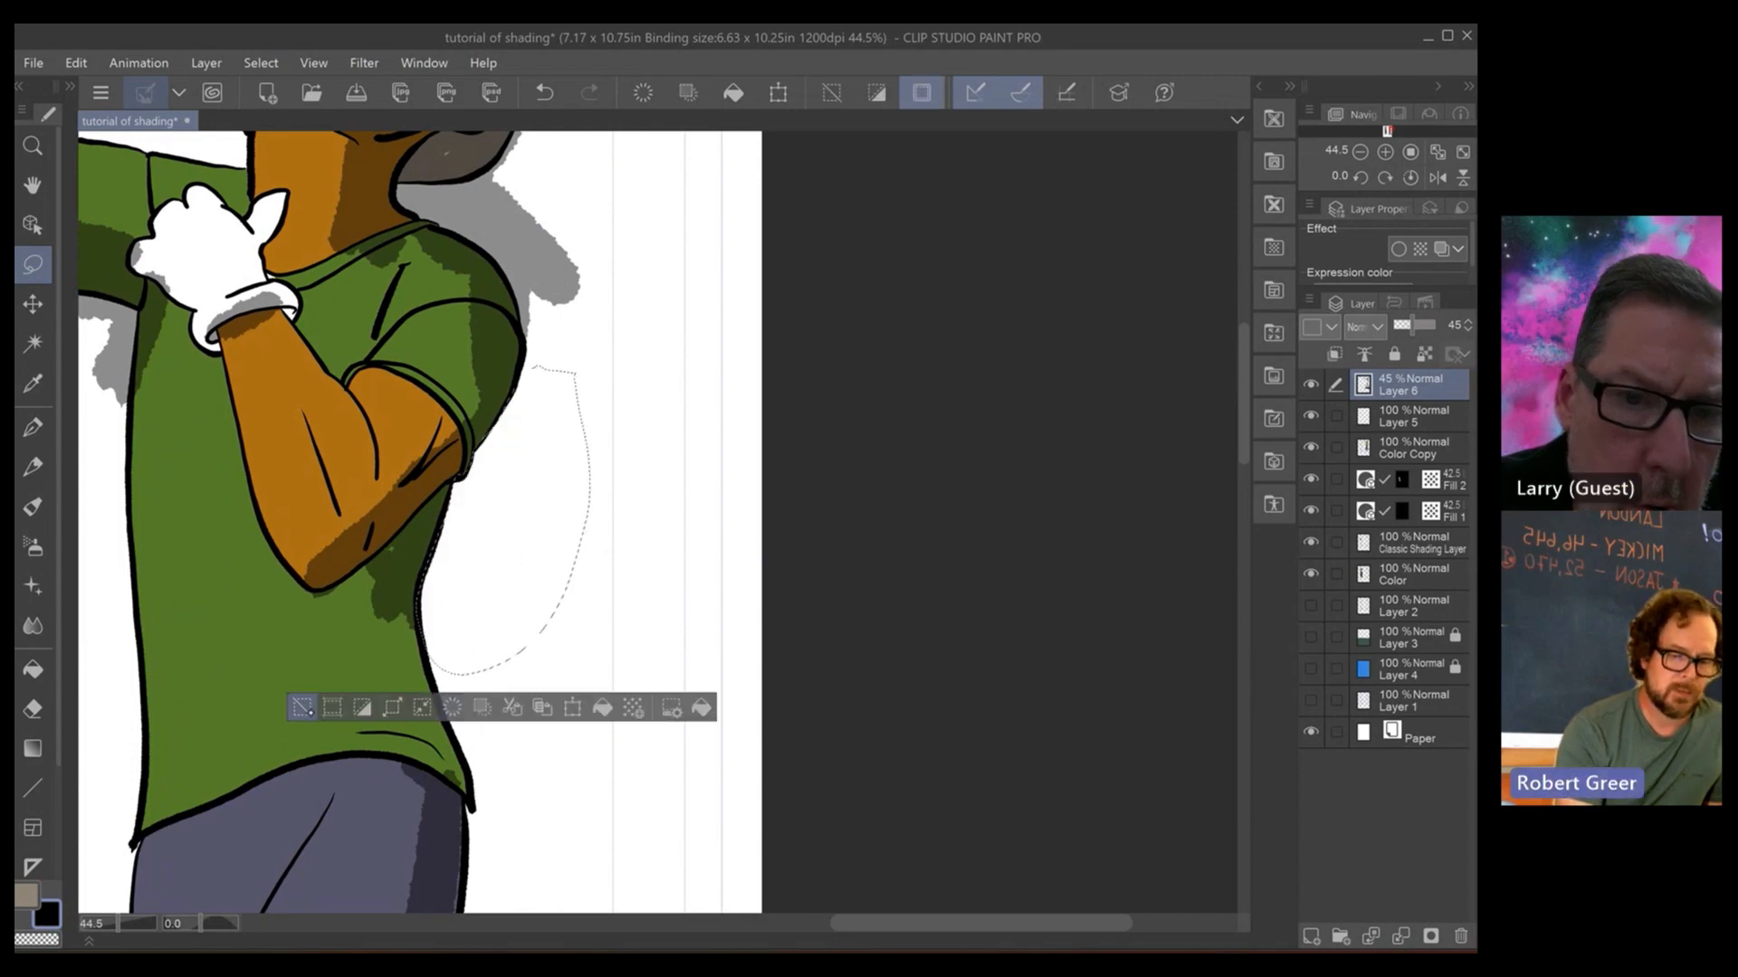
{"action": "key", "text": "ctrl+d"}
- Lasso the shadow spilling behind the hair, neck and shoulder, tracing along their outlines, and delete it
{"action": "left_click_drag", "start_coordinate": [445, 537], "coordinate": [410, 781]}
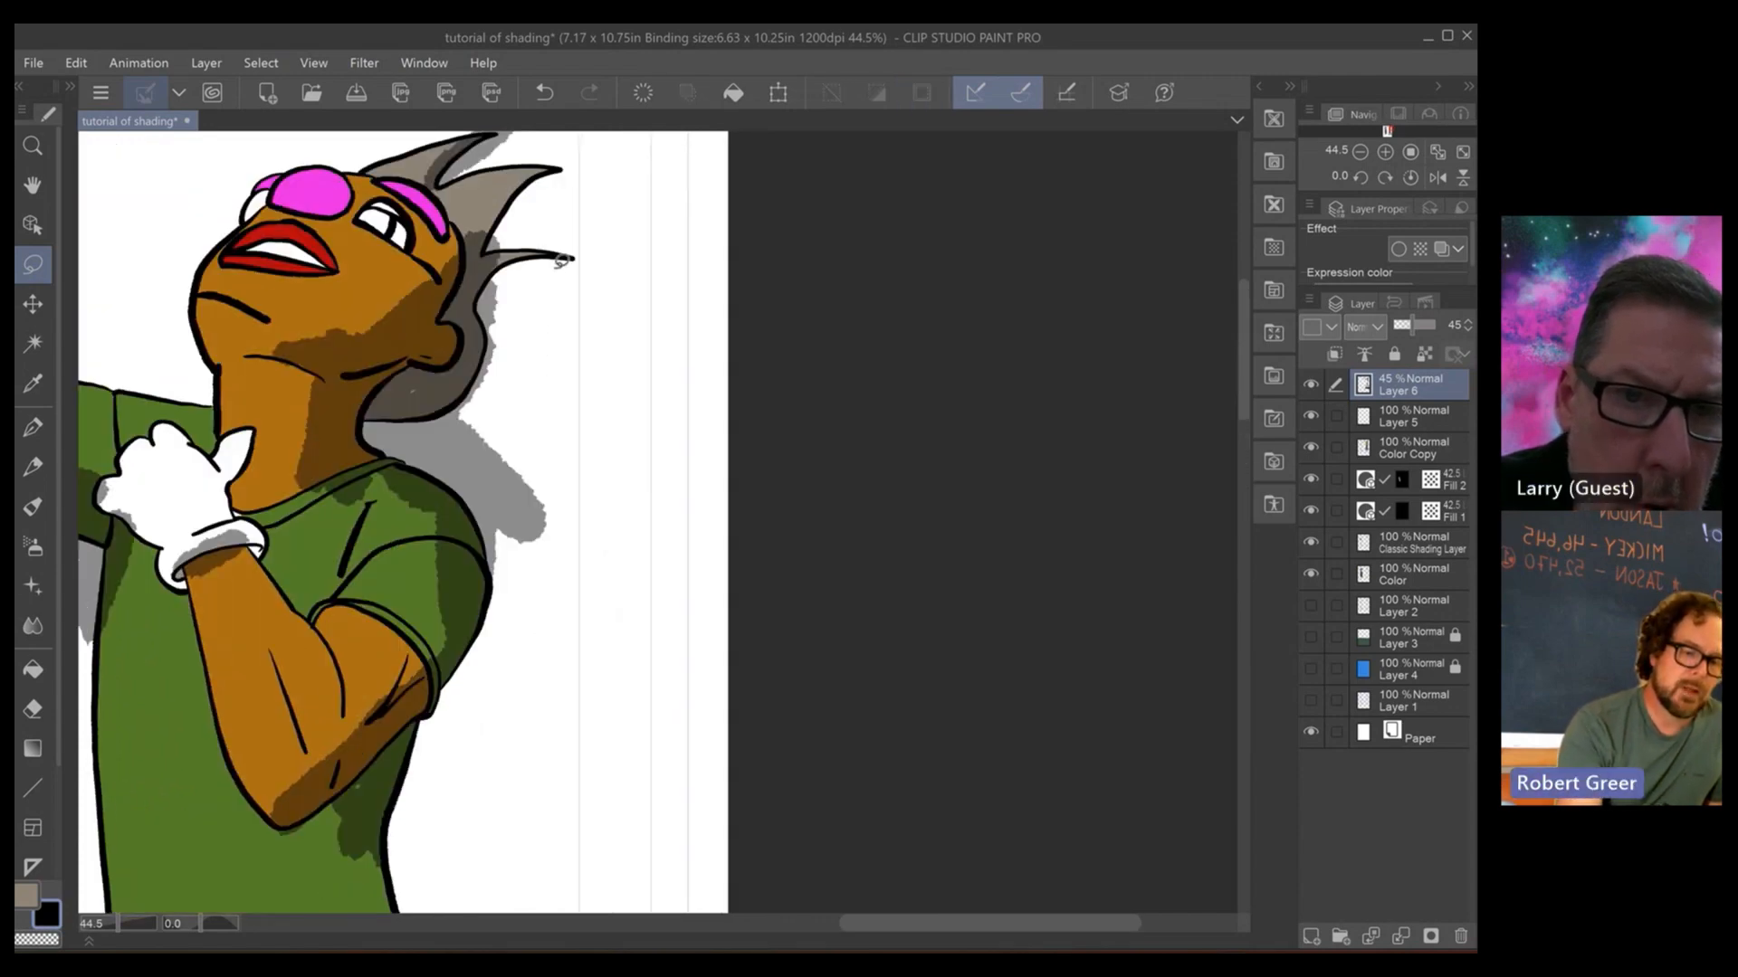
{"action": "left_click_drag", "start_coordinate": [544, 255], "coordinate": [492, 276]}
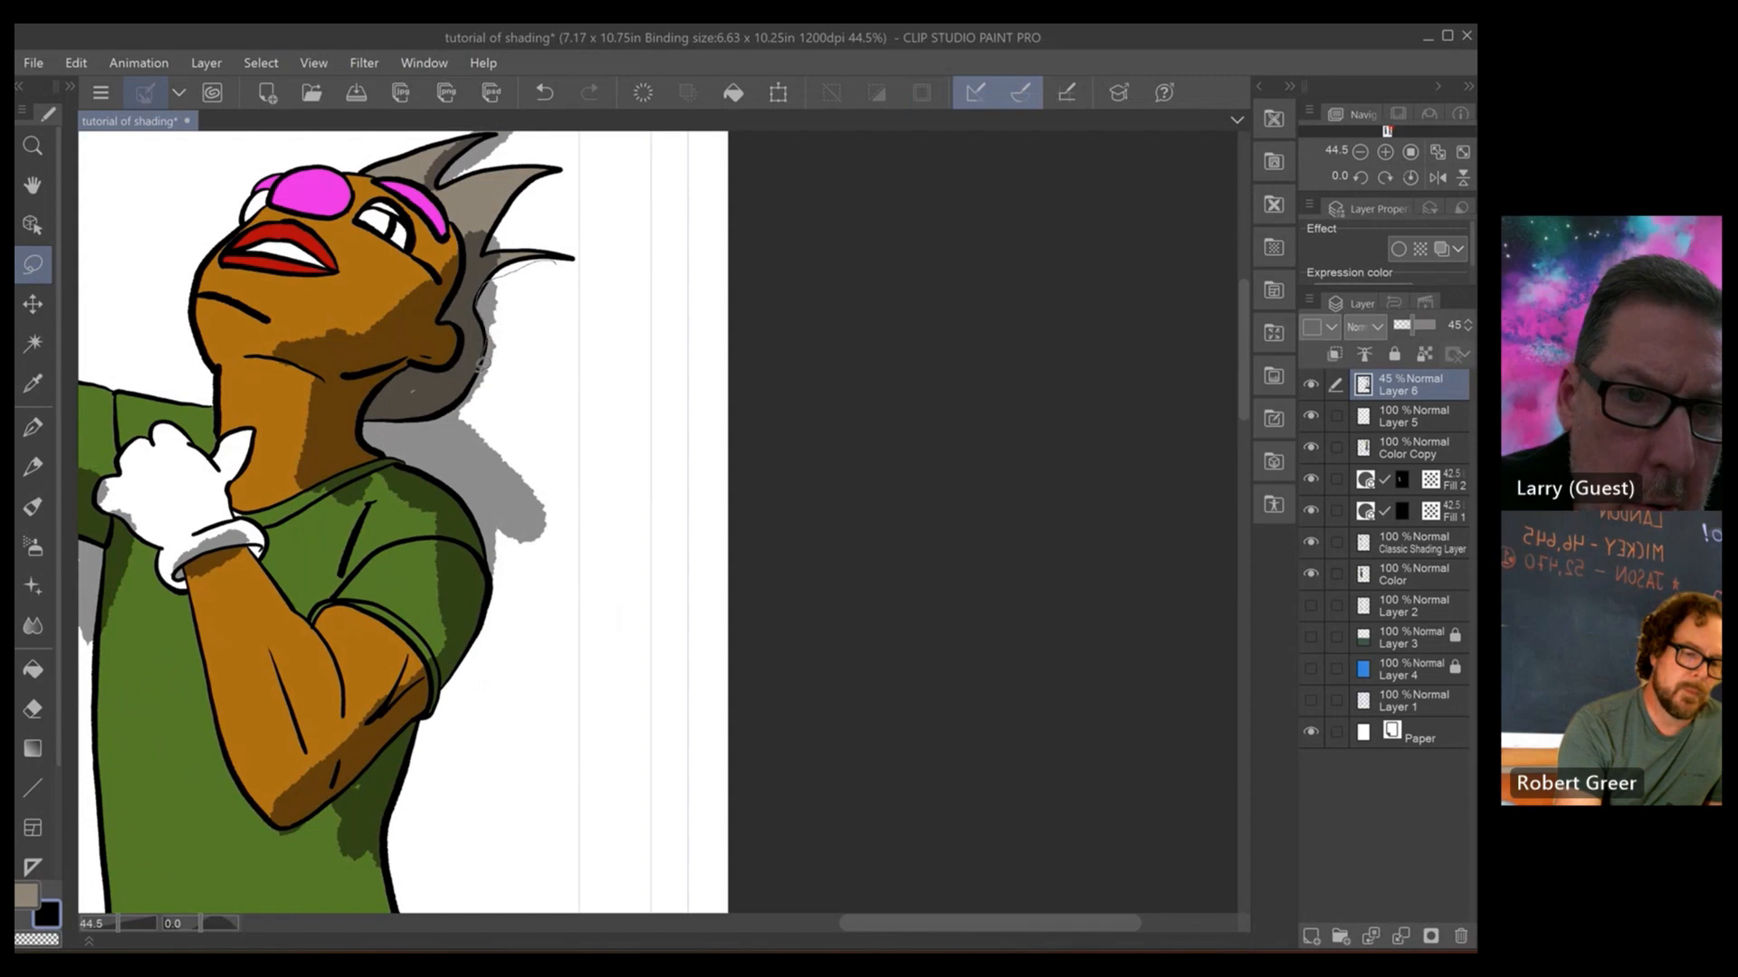
{"action": "mouse_move", "coordinate": [480, 363]}
{"action": "left_mouse_down"}
{"action": "mouse_move", "coordinate": [436, 409]}
{"action": "mouse_move", "coordinate": [378, 415]}
{"action": "left_mouse_up"}
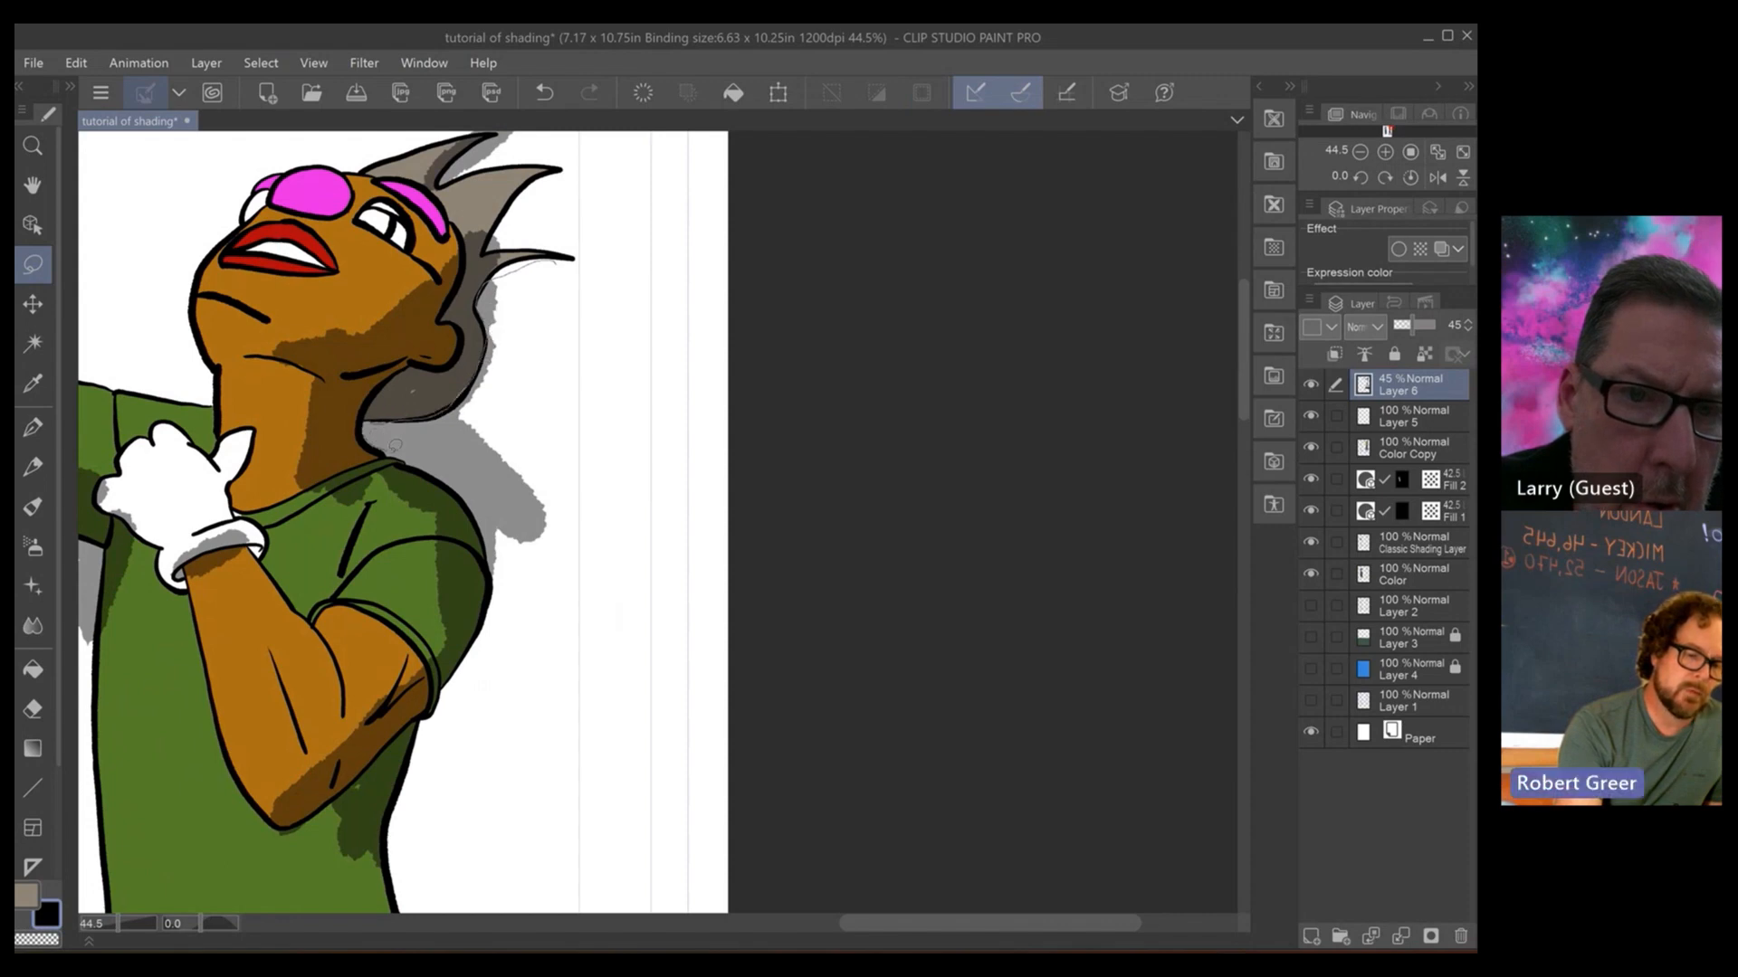
{"action": "mouse_move", "coordinate": [433, 468]}
{"action": "left_mouse_down"}
{"action": "mouse_move", "coordinate": [500, 572]}
{"action": "mouse_move", "coordinate": [583, 587]}
{"action": "mouse_move", "coordinate": [609, 427]}
{"action": "mouse_move", "coordinate": [569, 299]}
{"action": "left_mouse_up"}
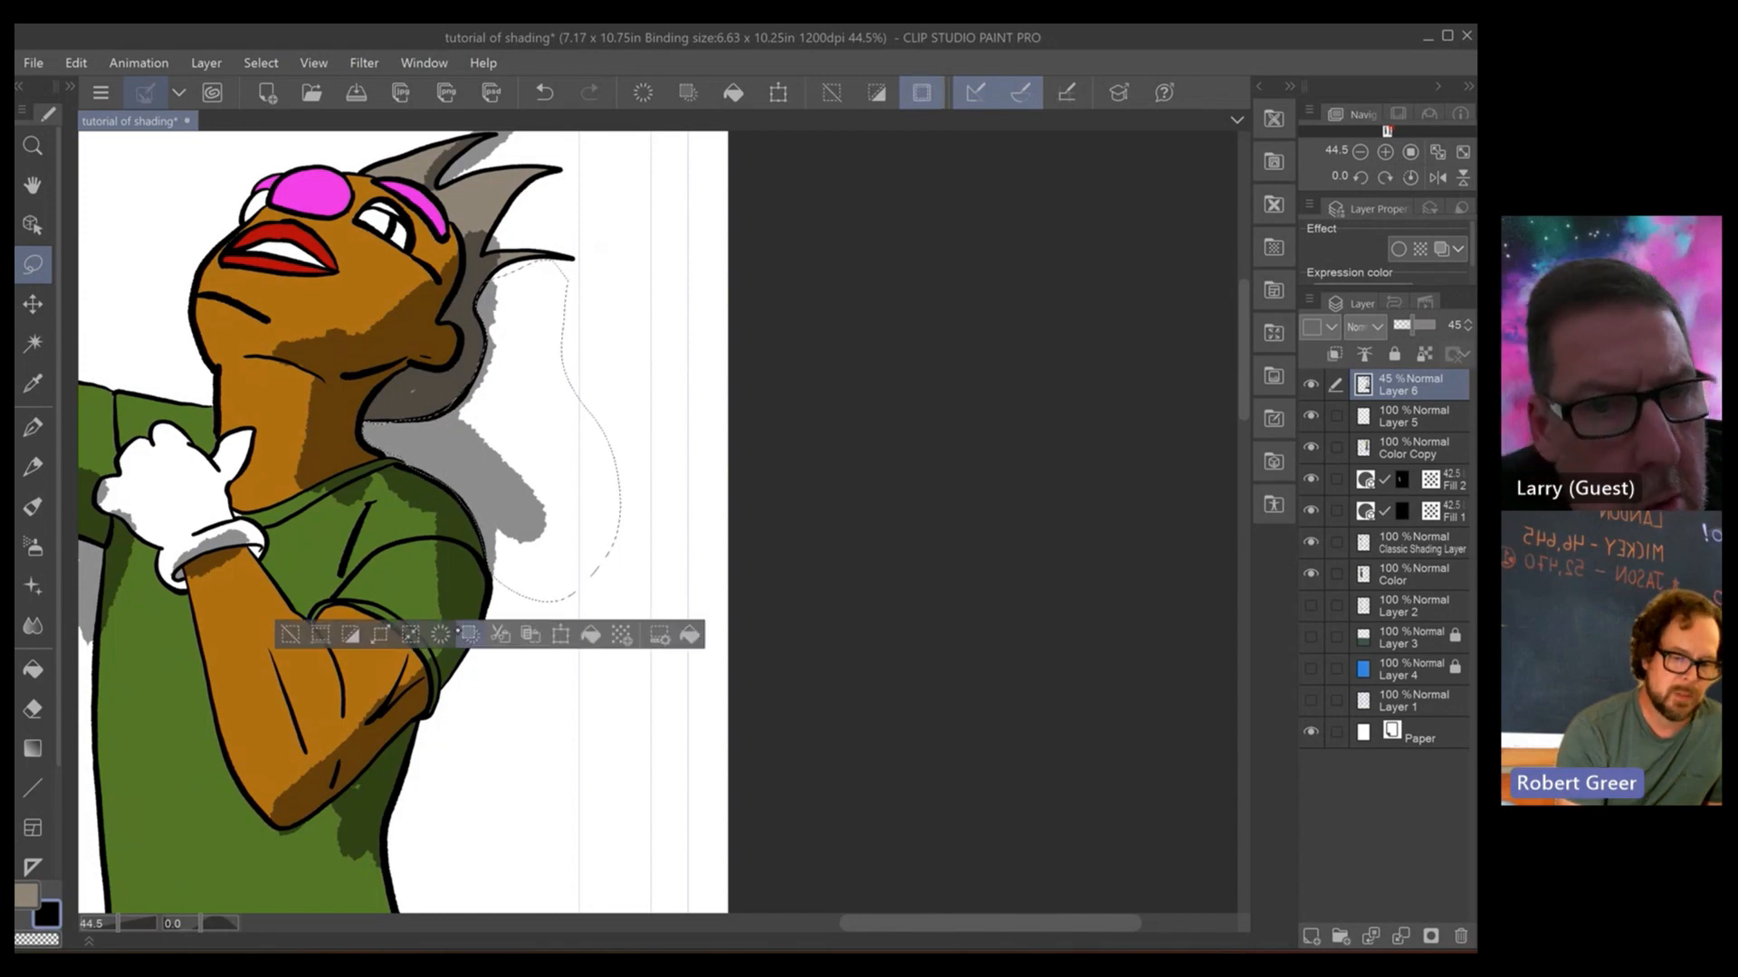
{"action": "key", "text": "Delete"}
{"action": "key", "text": "ctrl+d"}
- Lasso and delete the shadow spilling past the upper hair spike and in the gap above the lowest spike
{"action": "key", "text": "ctrl+plus"}
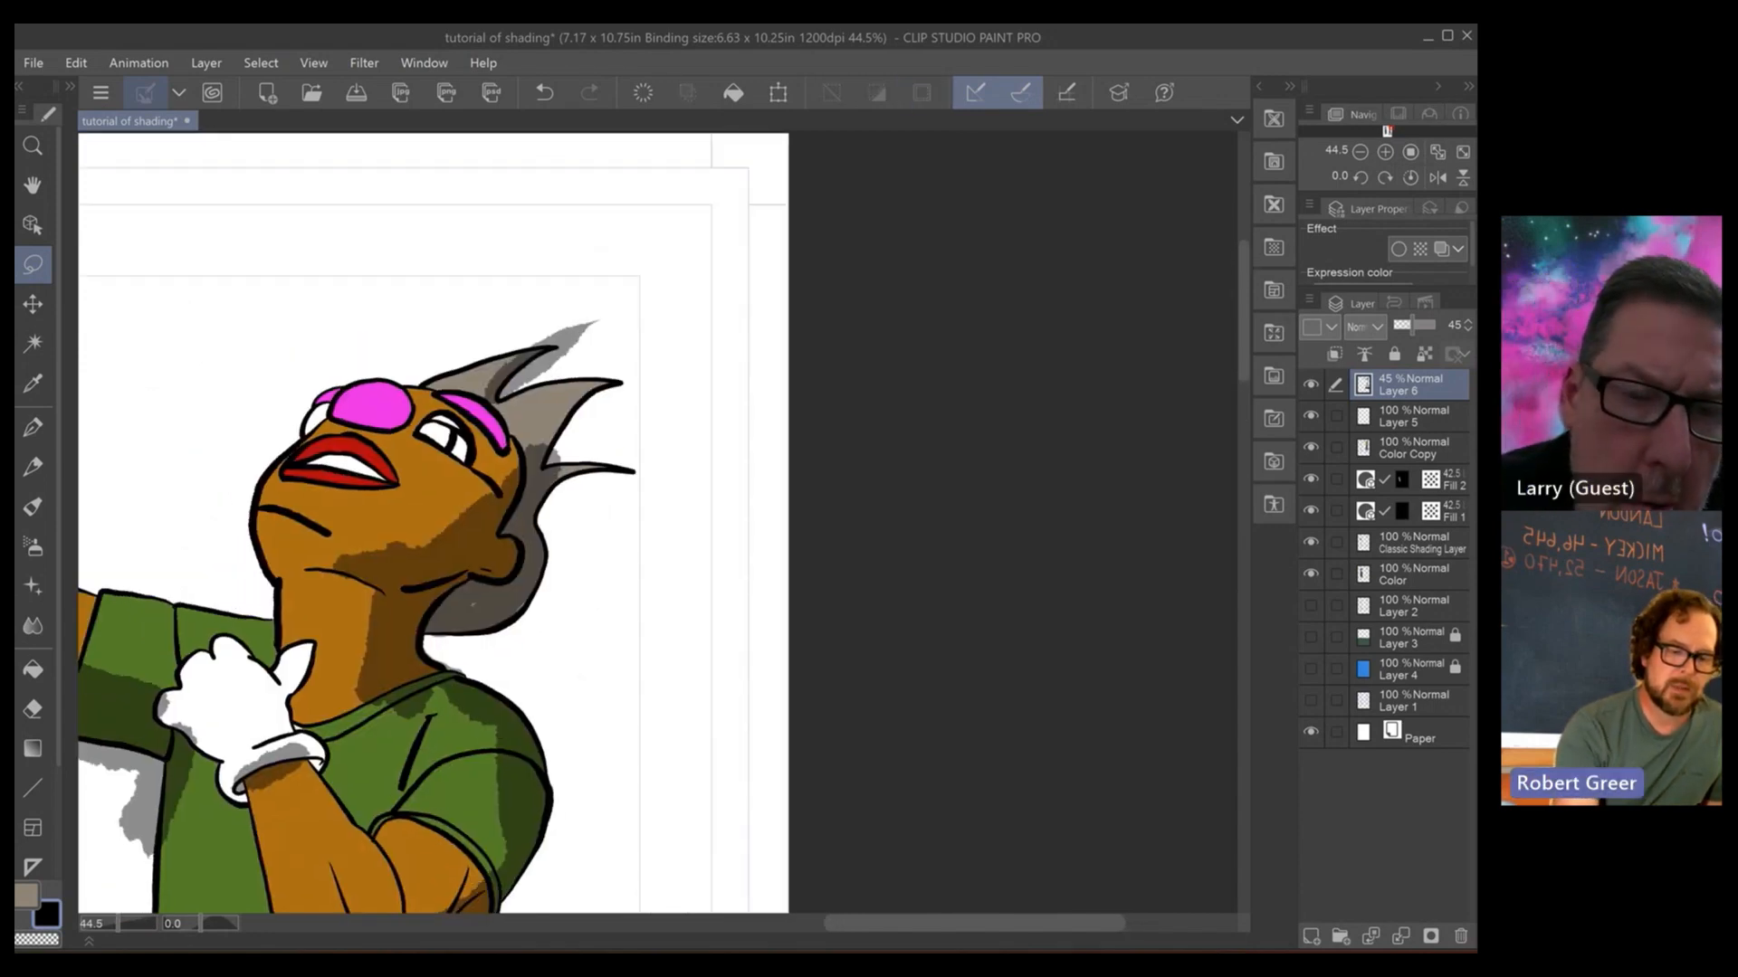
{"action": "mouse_move", "coordinate": [624, 195]}
{"action": "left_mouse_down"}
{"action": "mouse_move", "coordinate": [386, 299]}
{"action": "mouse_move", "coordinate": [475, 290]}
{"action": "mouse_move", "coordinate": [383, 353]}
{"action": "mouse_move", "coordinate": [322, 433]}
{"action": "mouse_move", "coordinate": [584, 330]}
{"action": "mouse_move", "coordinate": [650, 210]}
{"action": "left_mouse_up"}
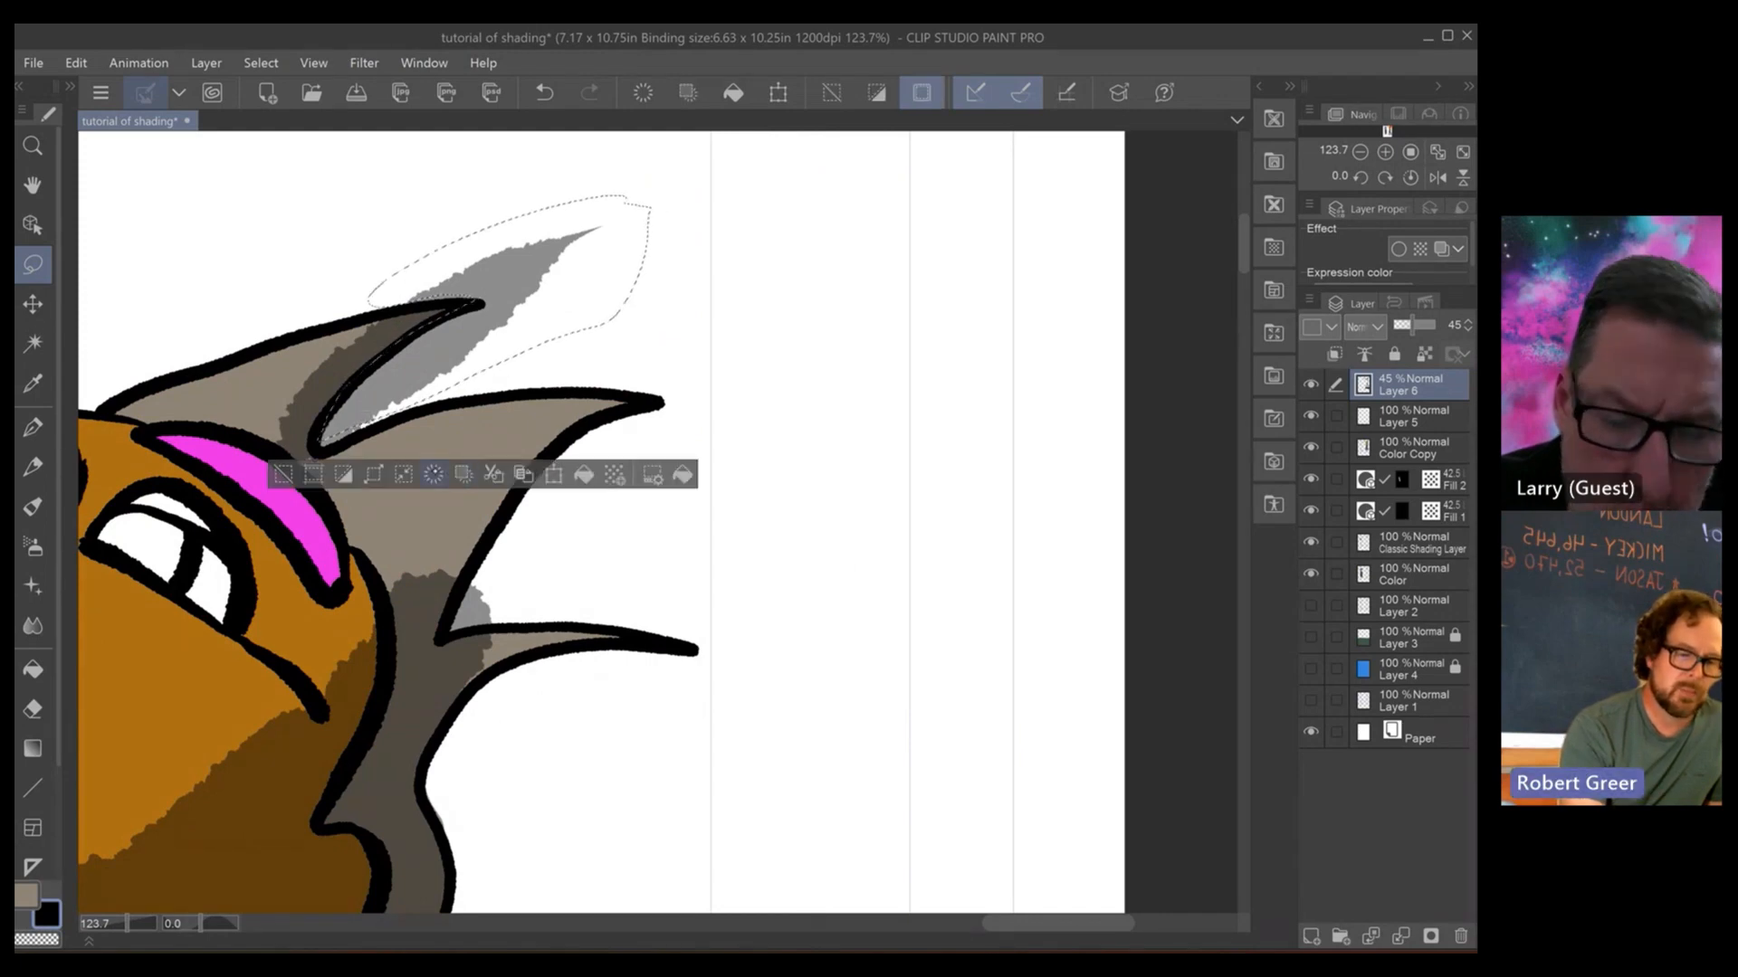
{"action": "key", "text": "Delete"}
{"action": "key", "text": "ctrl+d"}
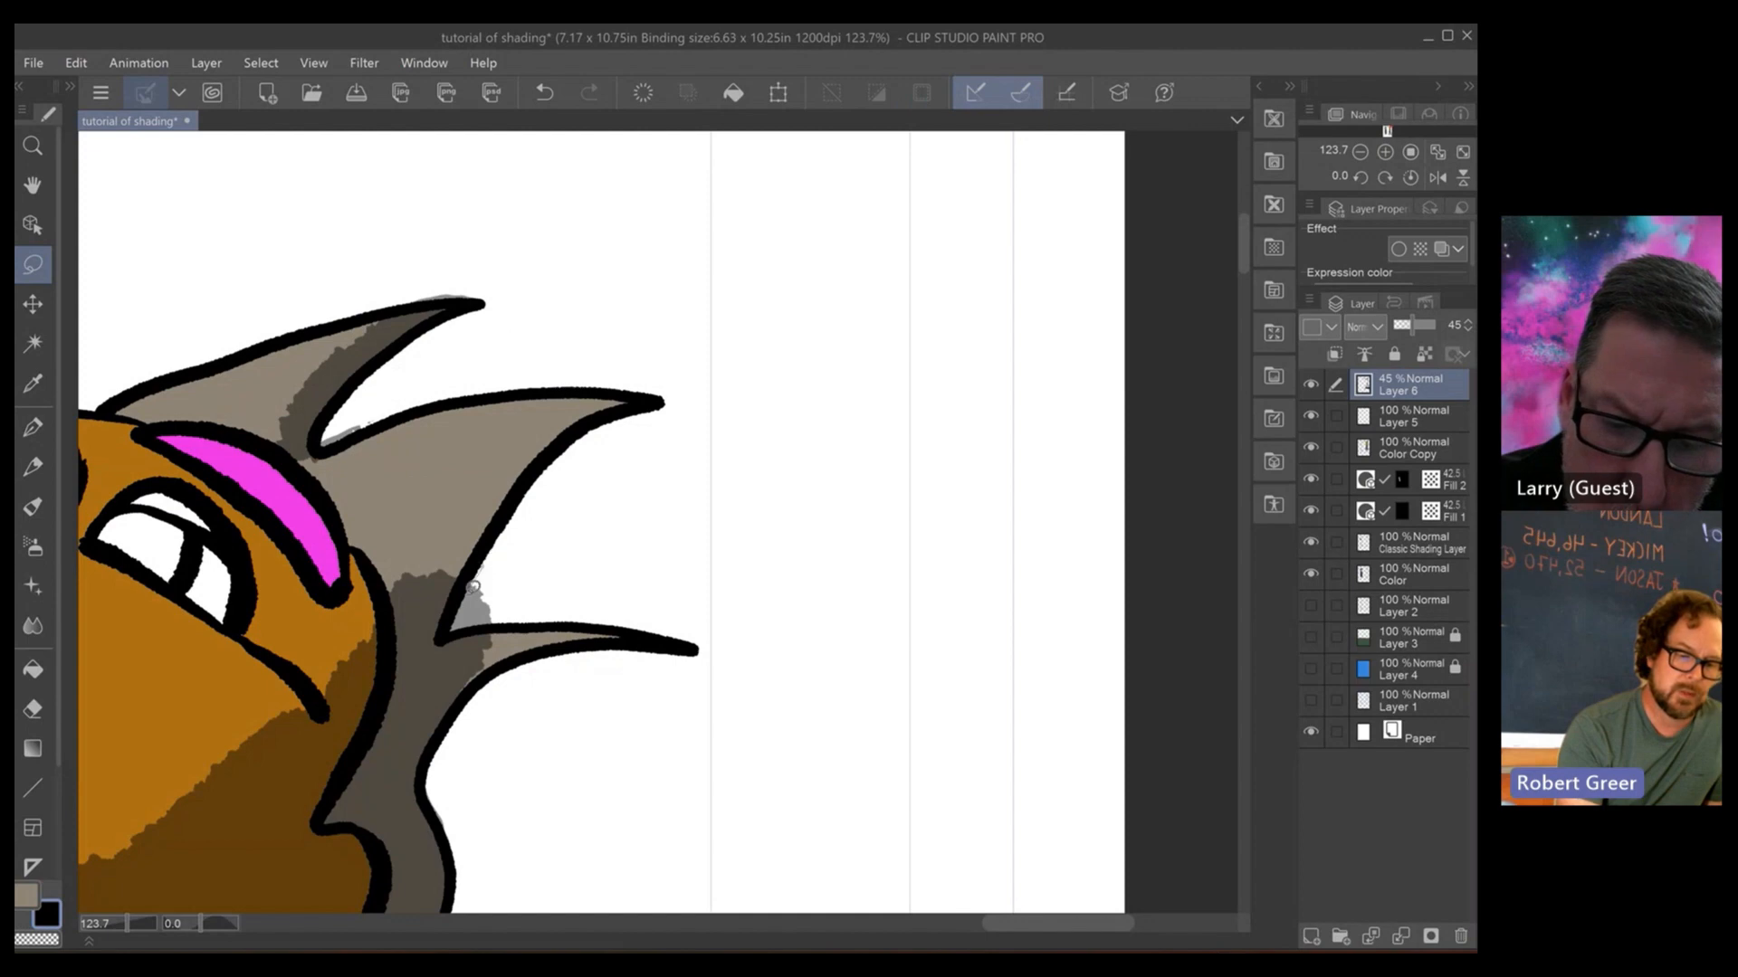
{"action": "left_click_drag", "start_coordinate": [508, 611], "coordinate": [502, 625]}
{"action": "key", "text": "Delete"}
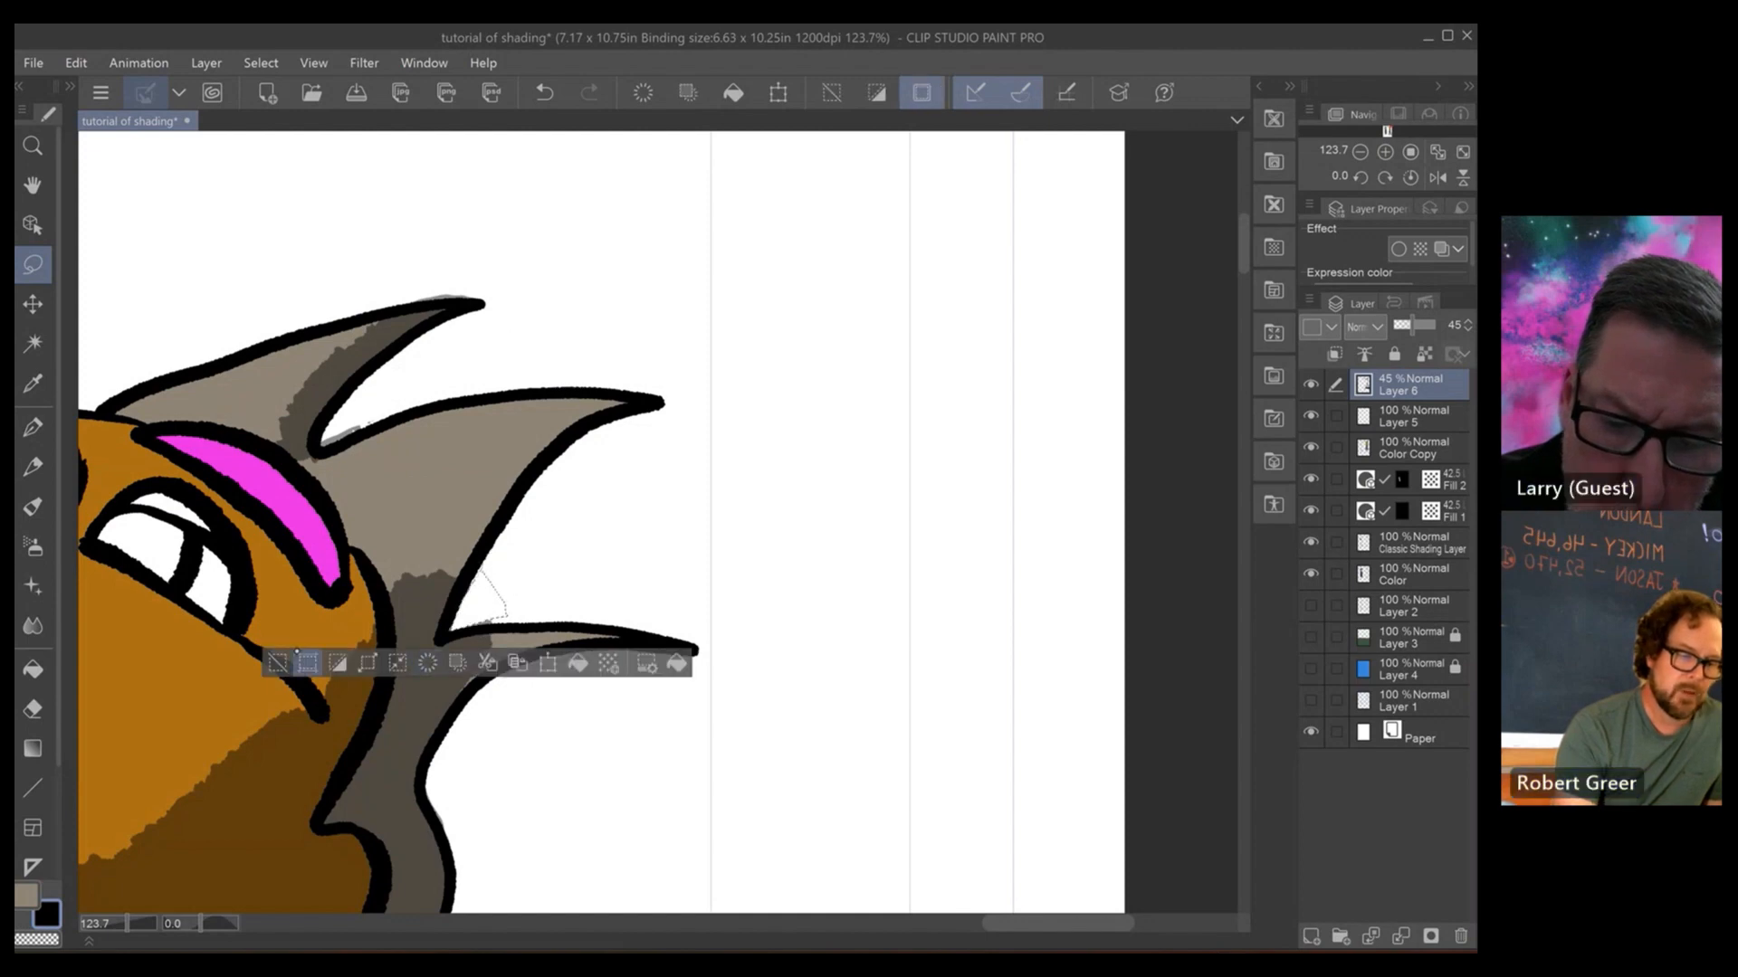
{"action": "key", "text": "ctrl+d"}
- Lasso the shadow spilling beneath the outstretched upper arm and sleeve and along the shirt's front edge, and delete it
{"action": "scroll", "coordinate": [658, 523], "scroll_direction": "down", "scroll_amount": 10}
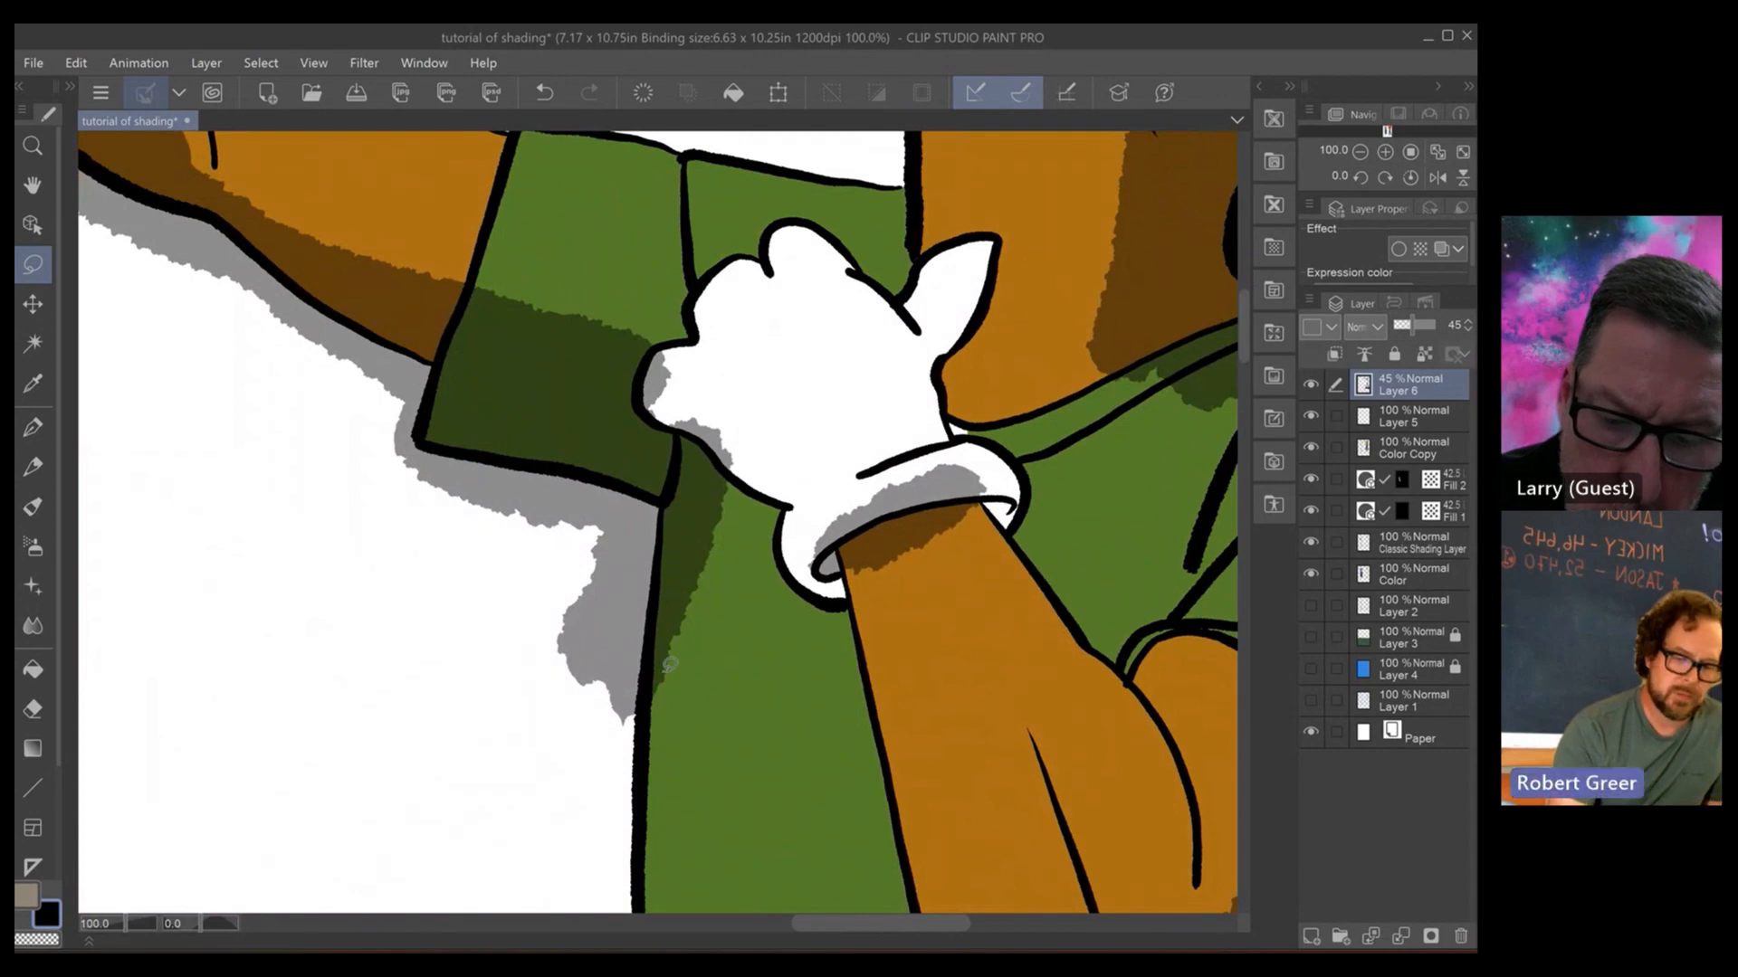
{"action": "mouse_move", "coordinate": [640, 727]}
{"action": "left_mouse_down"}
{"action": "mouse_move", "coordinate": [653, 496]}
{"action": "mouse_move", "coordinate": [437, 443]}
{"action": "mouse_move", "coordinate": [422, 417]}
{"action": "mouse_move", "coordinate": [440, 356]}
{"action": "mouse_move", "coordinate": [189, 208]}
{"action": "mouse_move", "coordinate": [117, 346]}
{"action": "mouse_move", "coordinate": [353, 728]}
{"action": "left_mouse_up"}
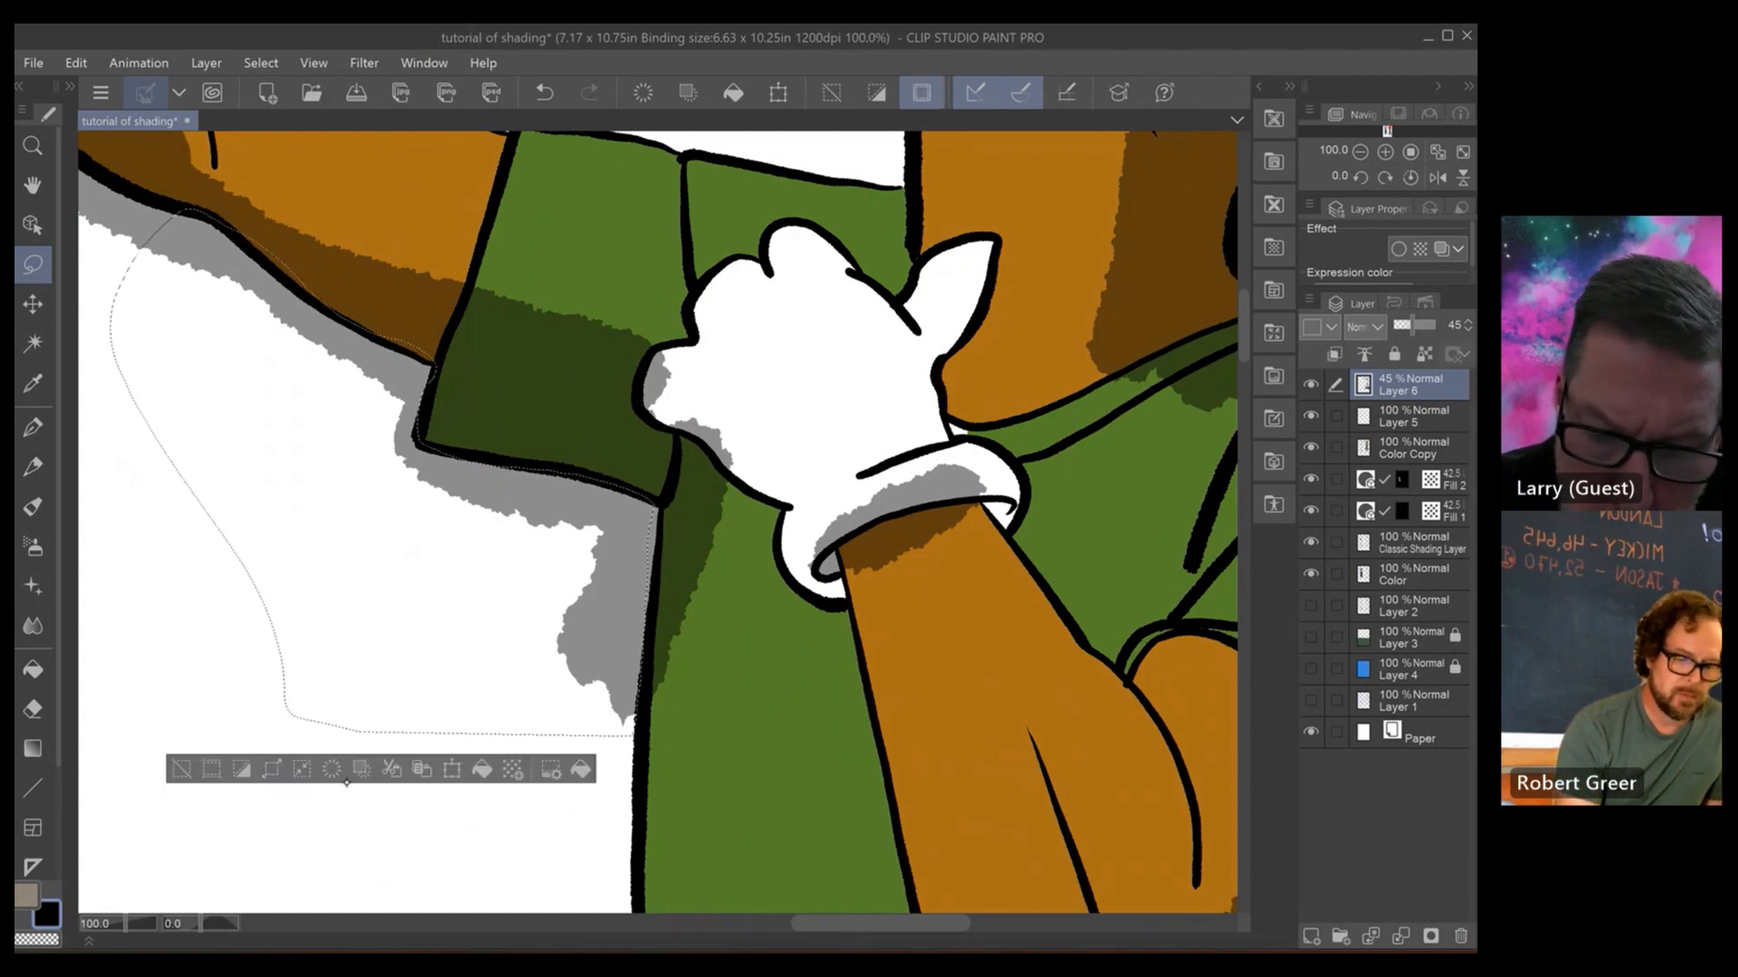
{"action": "key", "text": "Delete"}
{"action": "key", "text": "ctrl+d"}
- Rotate the canvas, lasso the shadow spilling beneath the outstretched forearm and pointing glove, and delete it
{"action": "mouse_move", "coordinate": [362, 452]}
{"action": "left_mouse_down"}
{"action": "mouse_move", "coordinate": [543, 462]}
{"action": "mouse_move", "coordinate": [996, 678]}
{"action": "left_mouse_up"}
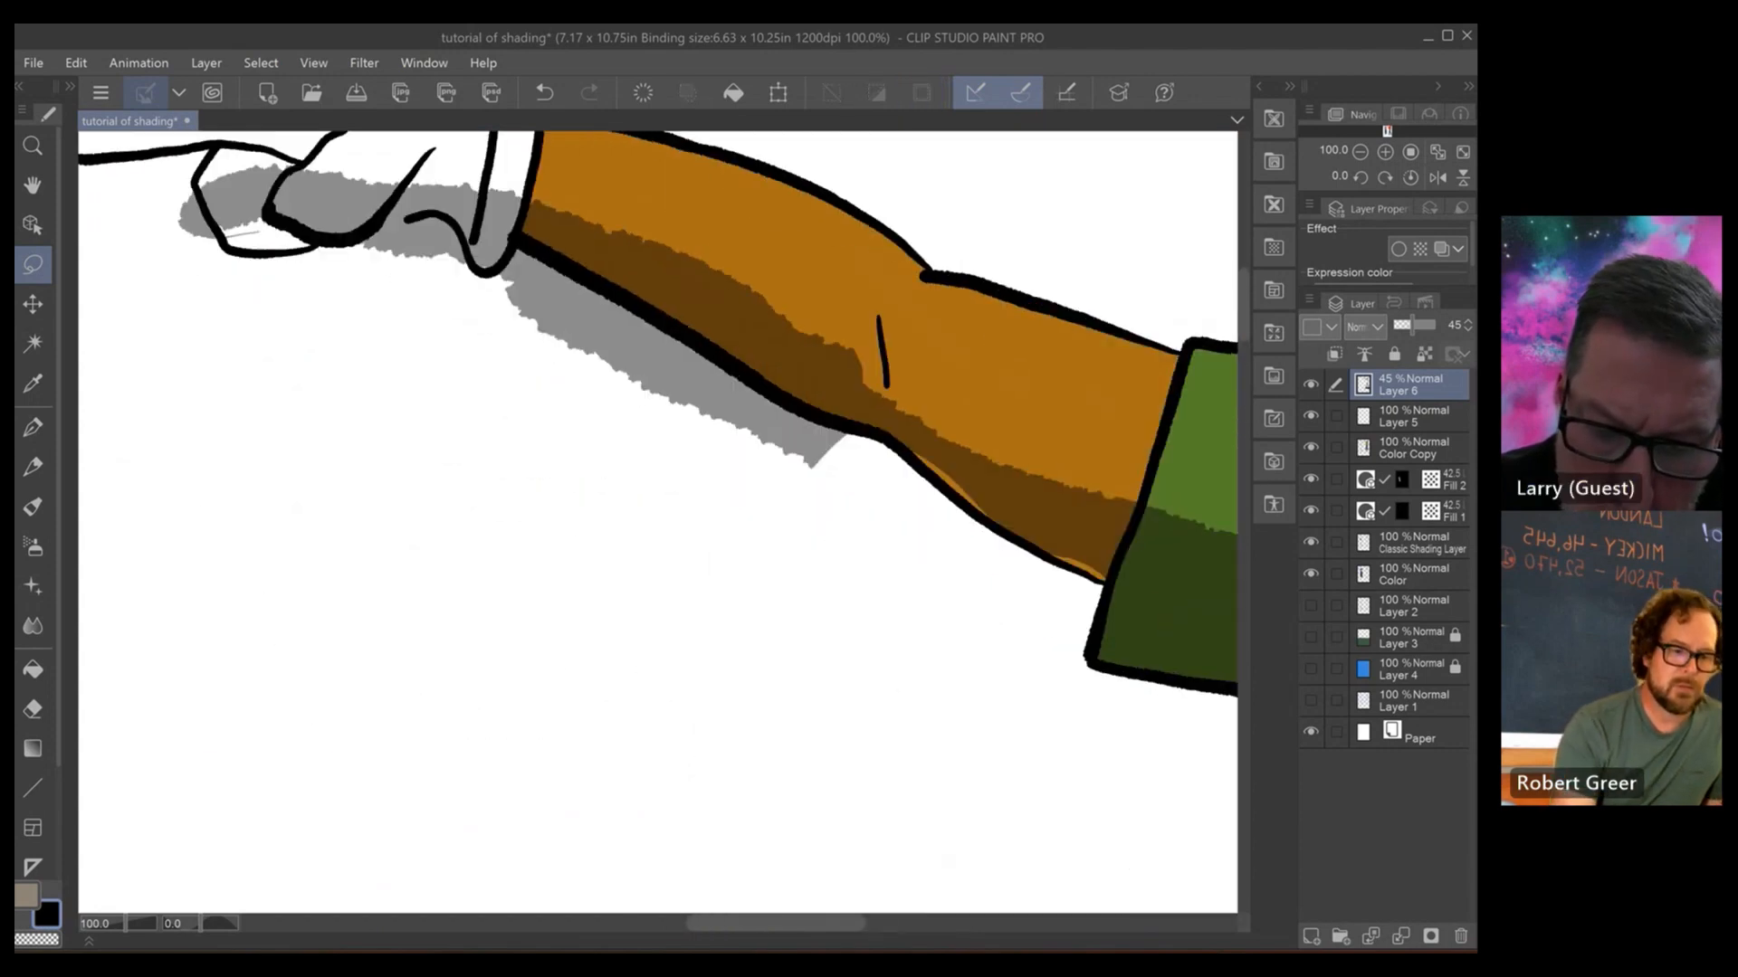
{"action": "left_click_drag", "start_coordinate": [633, 543], "coordinate": [706, 452]}
{"action": "mouse_move", "coordinate": [808, 396]}
{"action": "left_mouse_down"}
{"action": "mouse_move", "coordinate": [802, 344]}
{"action": "mouse_move", "coordinate": [415, 381]}
{"action": "mouse_move", "coordinate": [391, 426]}
{"action": "mouse_move", "coordinate": [310, 421]}
{"action": "mouse_move", "coordinate": [189, 560]}
{"action": "mouse_move", "coordinate": [102, 533]}
{"action": "mouse_move", "coordinate": [173, 631]}
{"action": "mouse_move", "coordinate": [701, 549]}
{"action": "mouse_move", "coordinate": [824, 479]}
{"action": "left_mouse_up"}
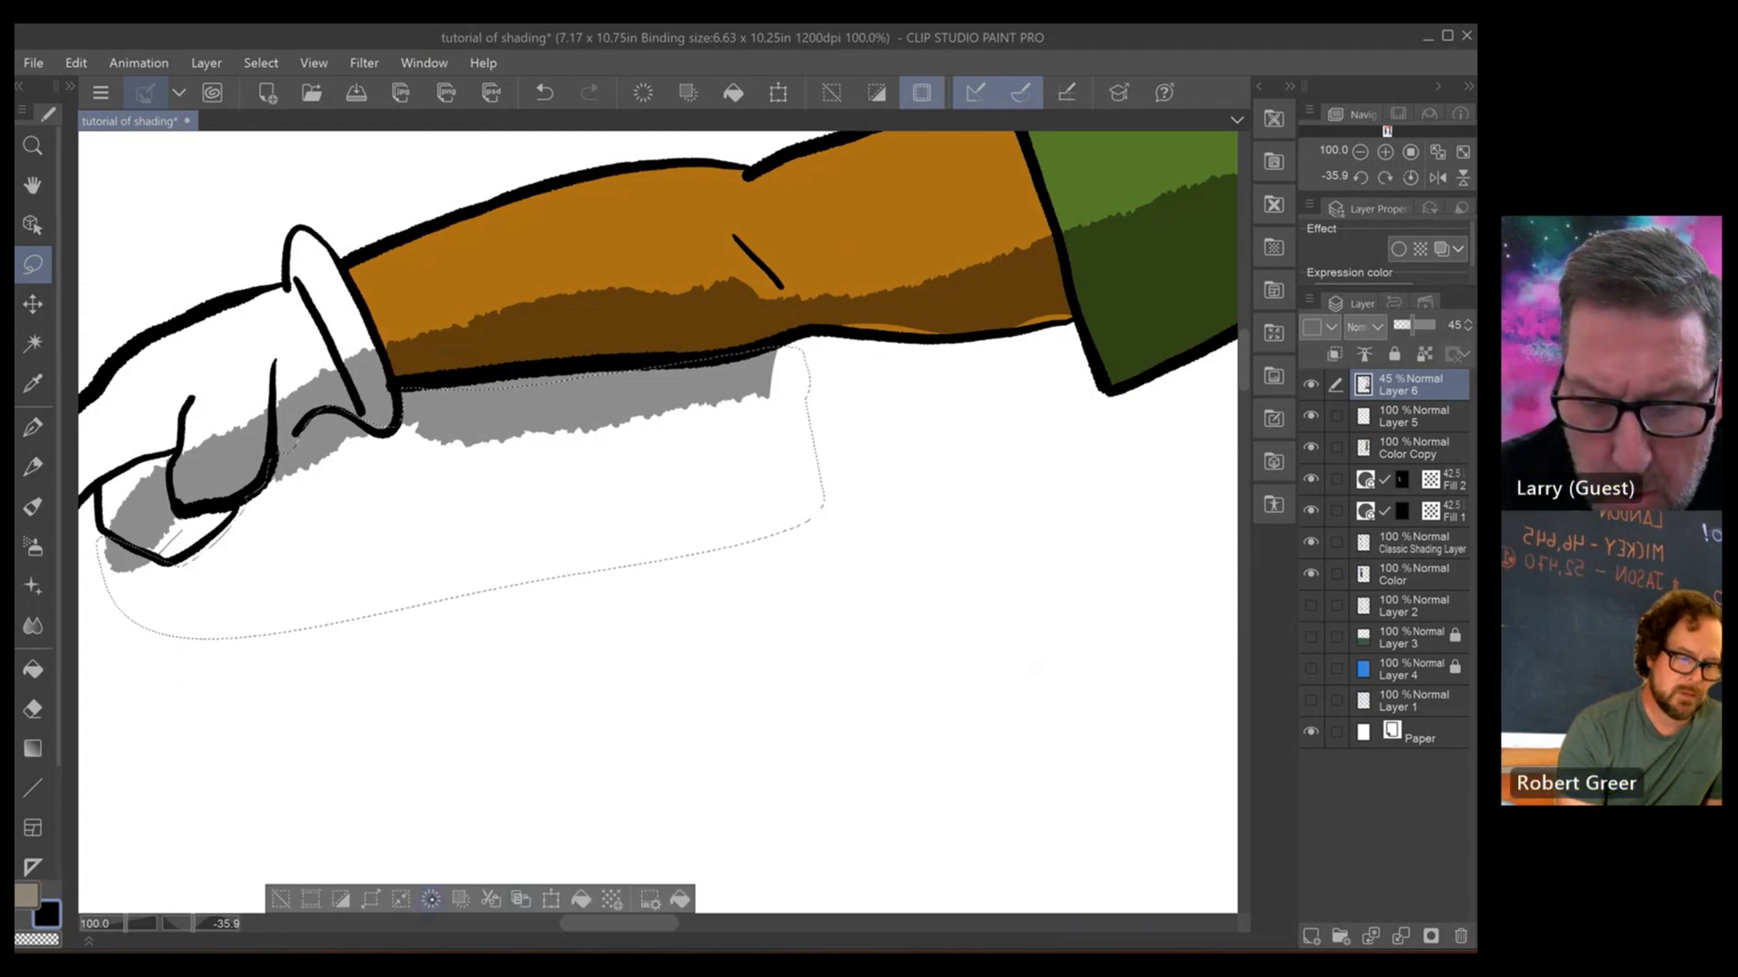
{"action": "key", "text": "Delete"}
{"action": "key", "text": "ctrl+d"}
- Examine the whole page with both shaded figures side by side and reset the canvas rotation to upright
{"action": "key", "text": "ctrl+minus"}
{"action": "key", "text": "ctrl+minus"}
{"action": "key", "text": "ctrl+minus"}
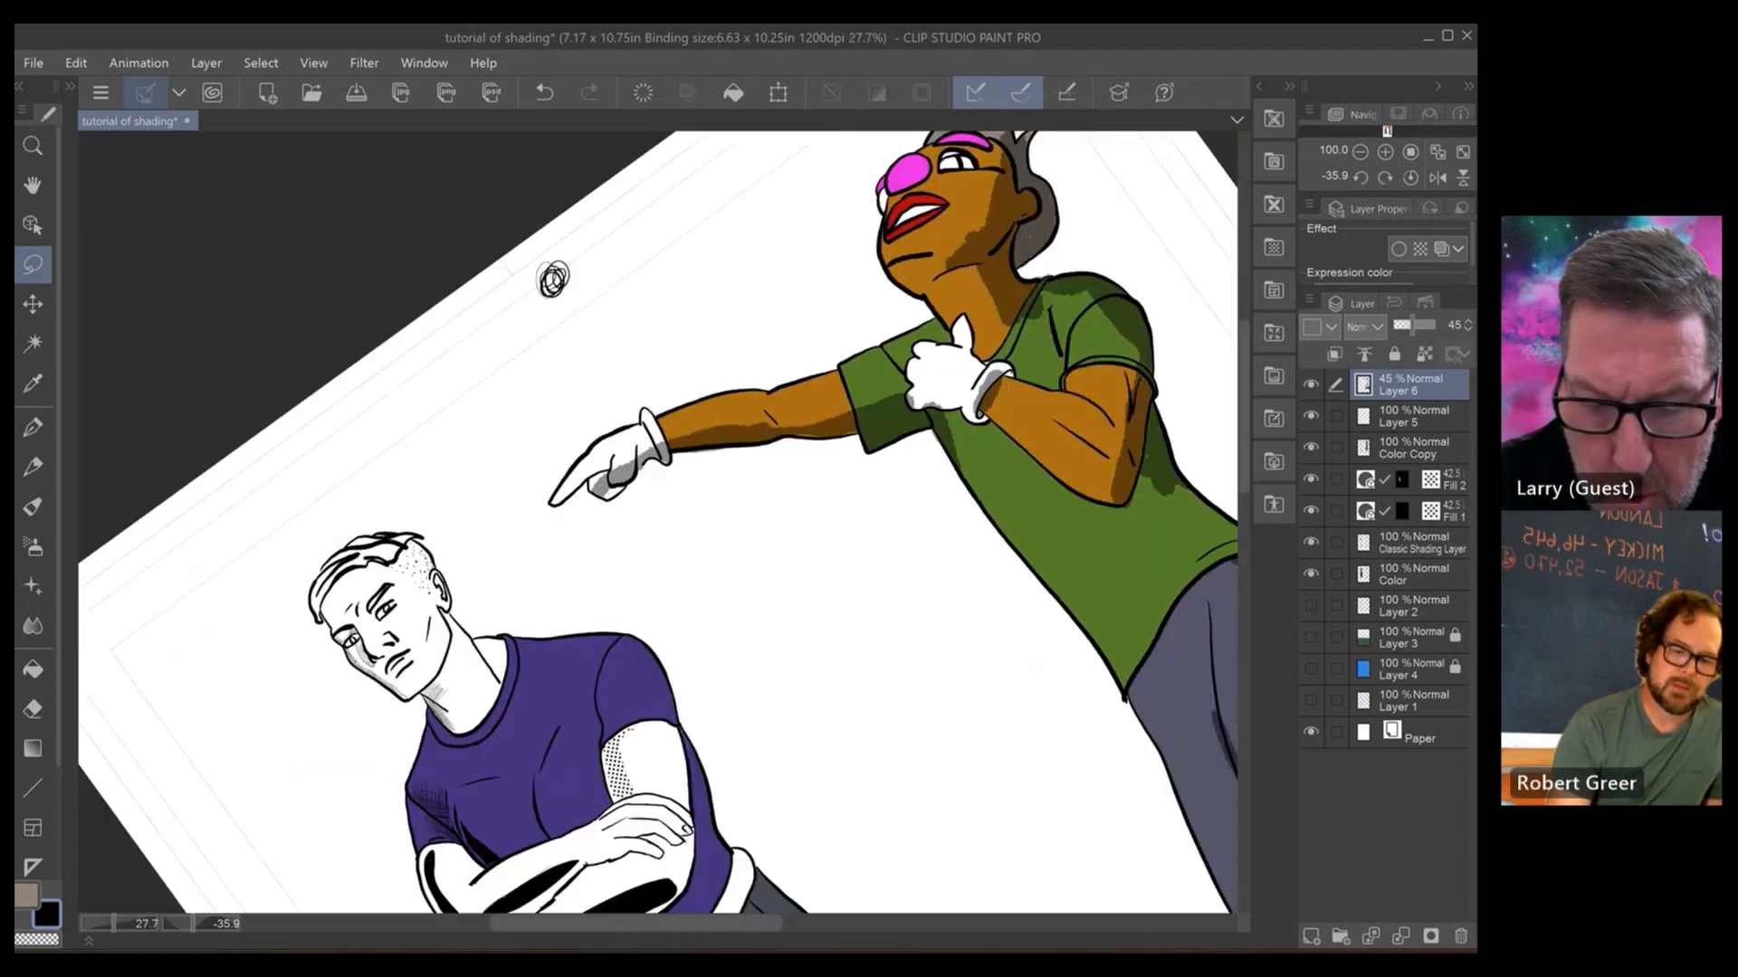
{"action": "left_click_drag", "start_coordinate": [513, 294], "coordinate": [221, 214]}
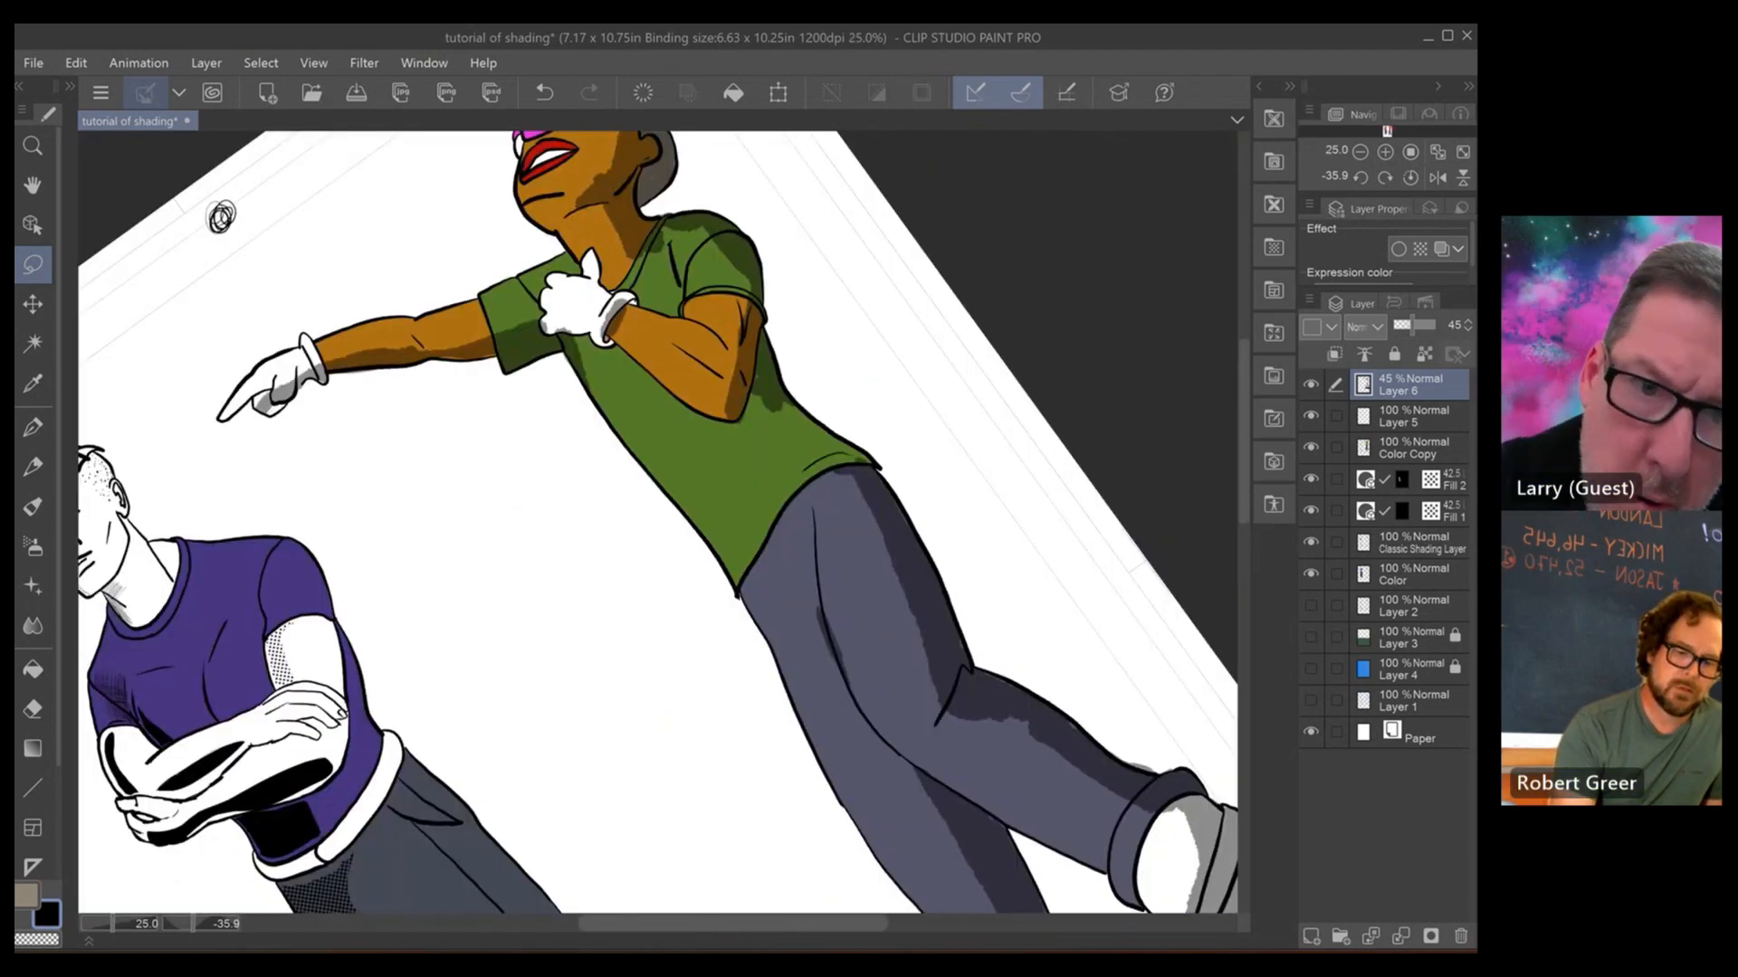
{"action": "scroll", "coordinate": [470, 357], "scroll_direction": "down", "scroll_amount": 3}
{"action": "left_click_drag", "start_coordinate": [478, 362], "coordinate": [446, 179]}
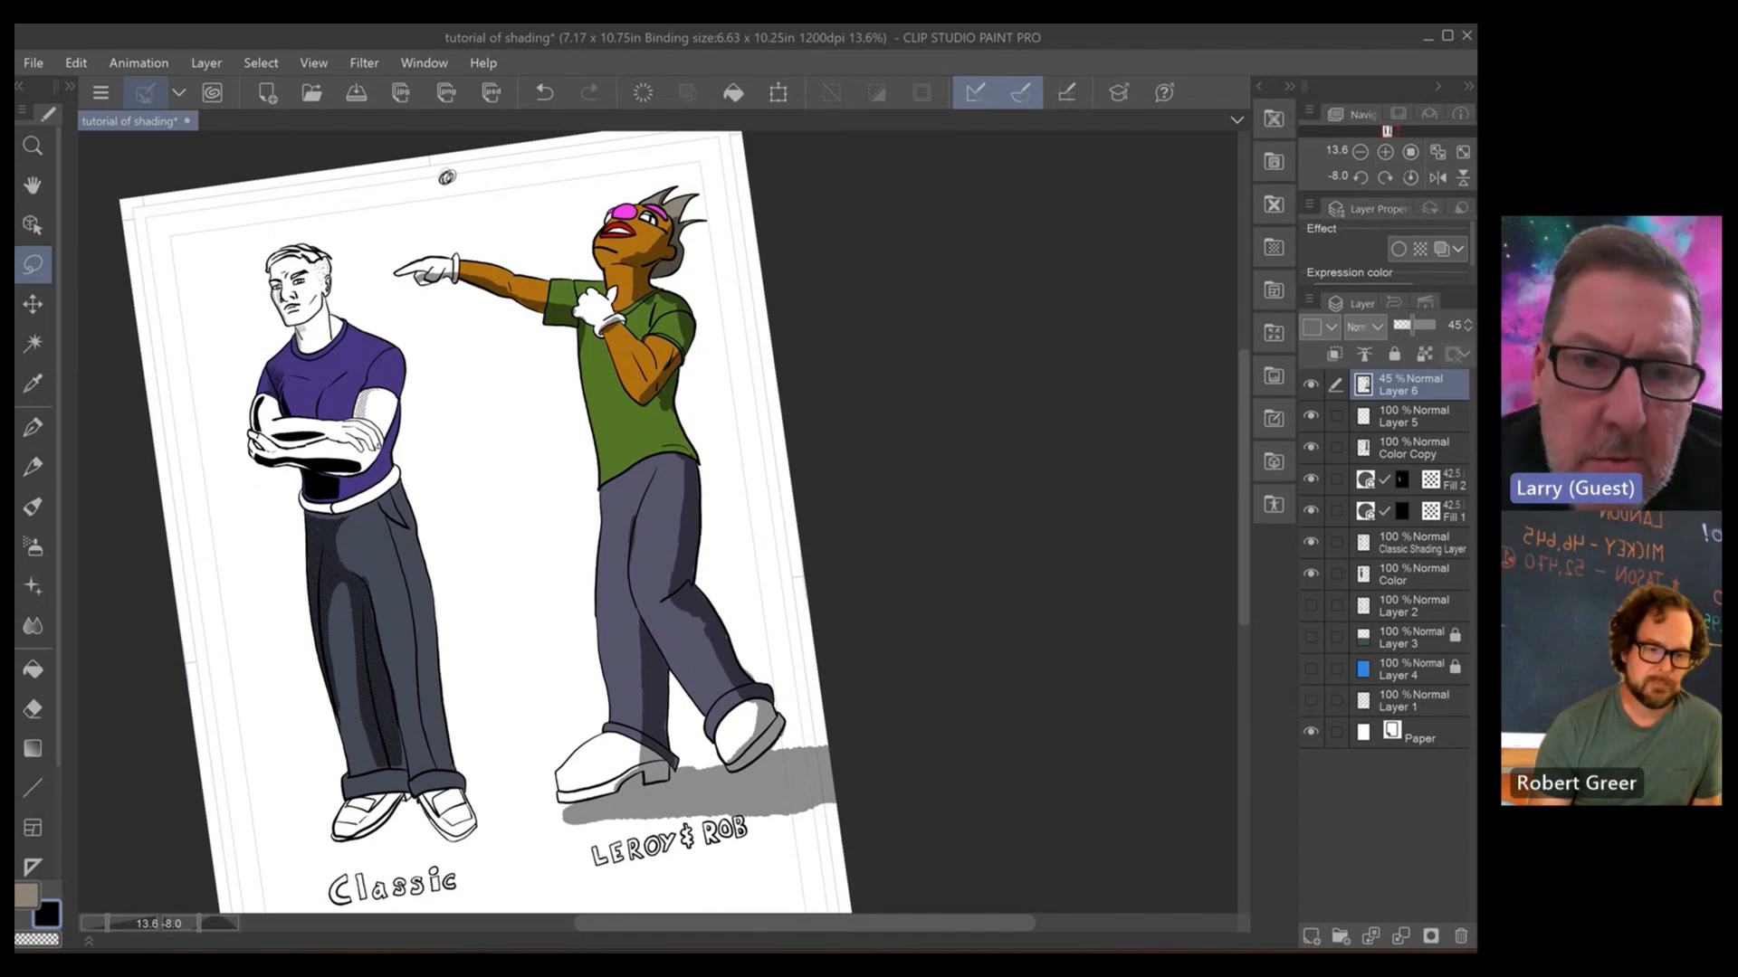
{"action": "key", "text": "ctrl+at"}
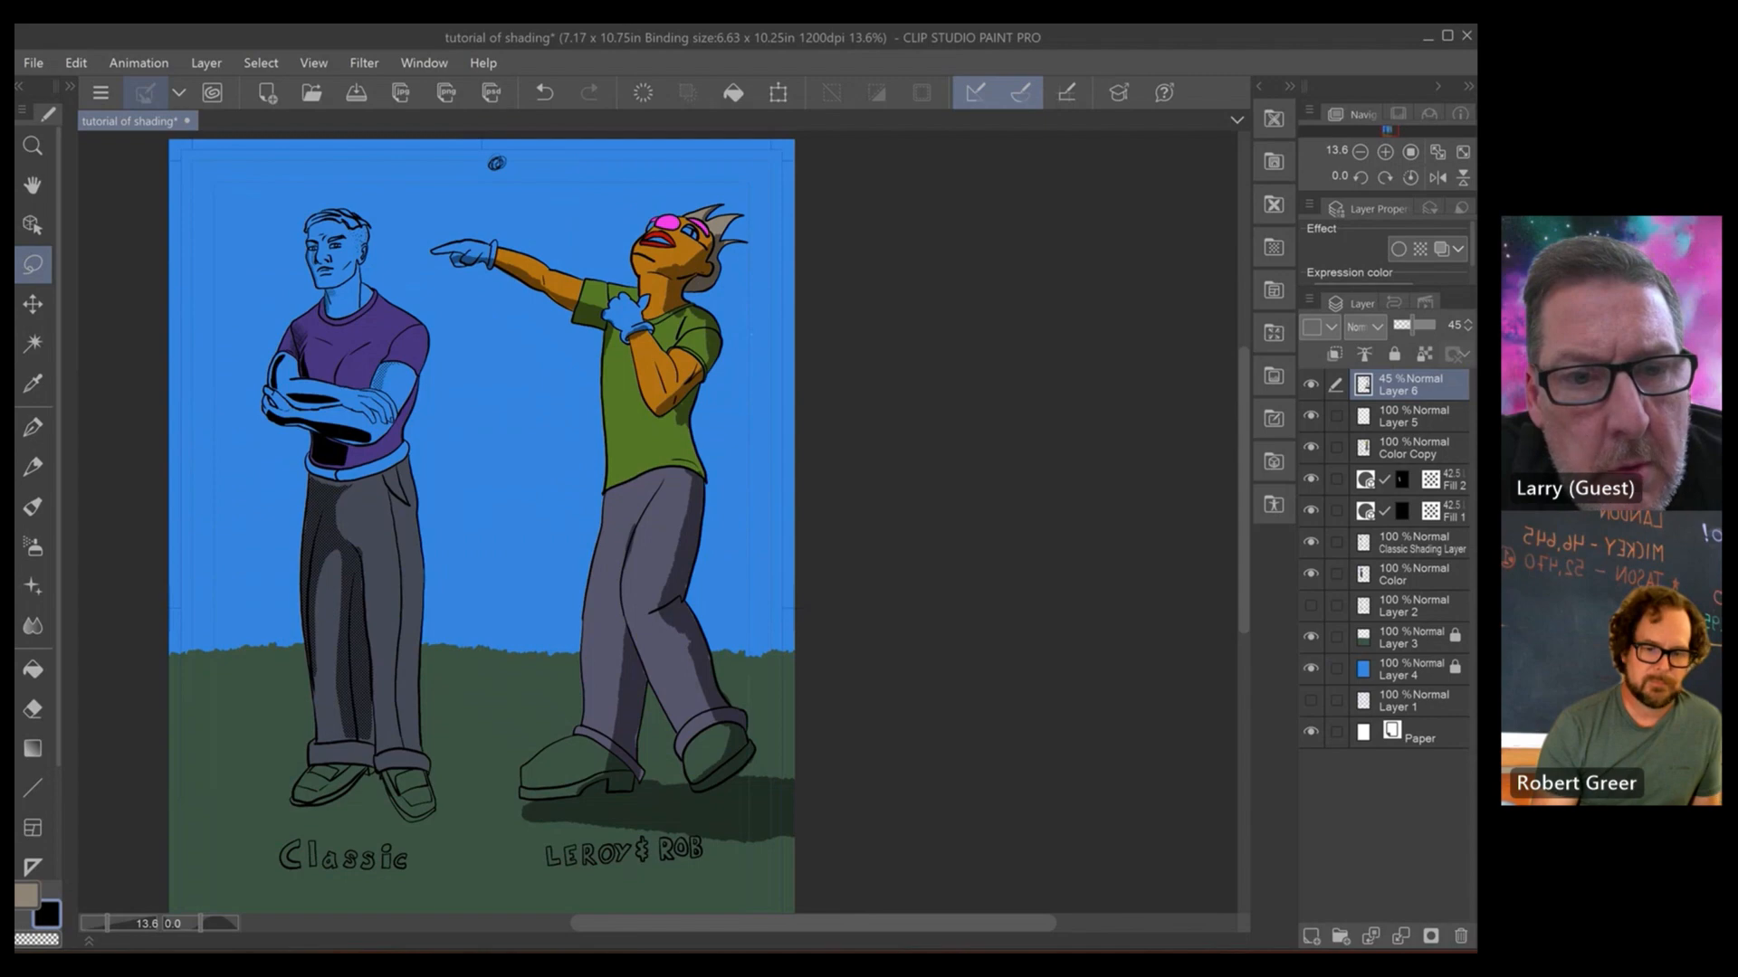
- Hide the green ground on Layer 3 and the blue background on Layer 4
{"action": "left_click", "coordinate": [1310, 636]}
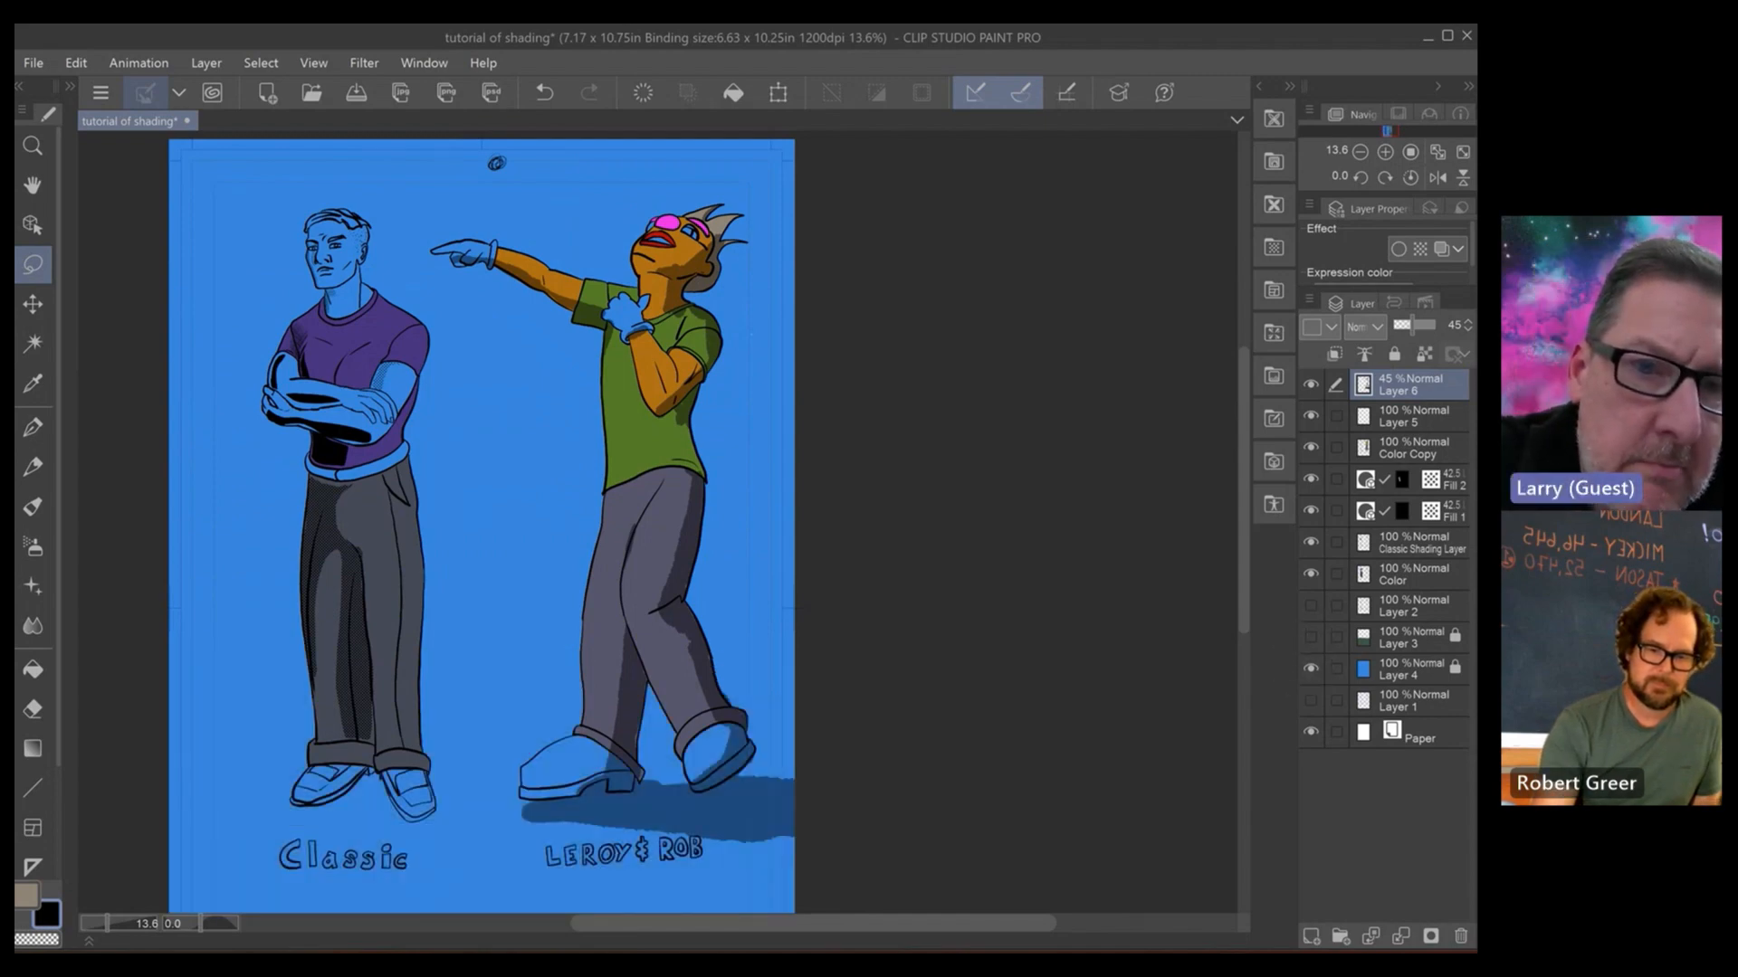
{"action": "left_click", "coordinate": [1311, 668]}
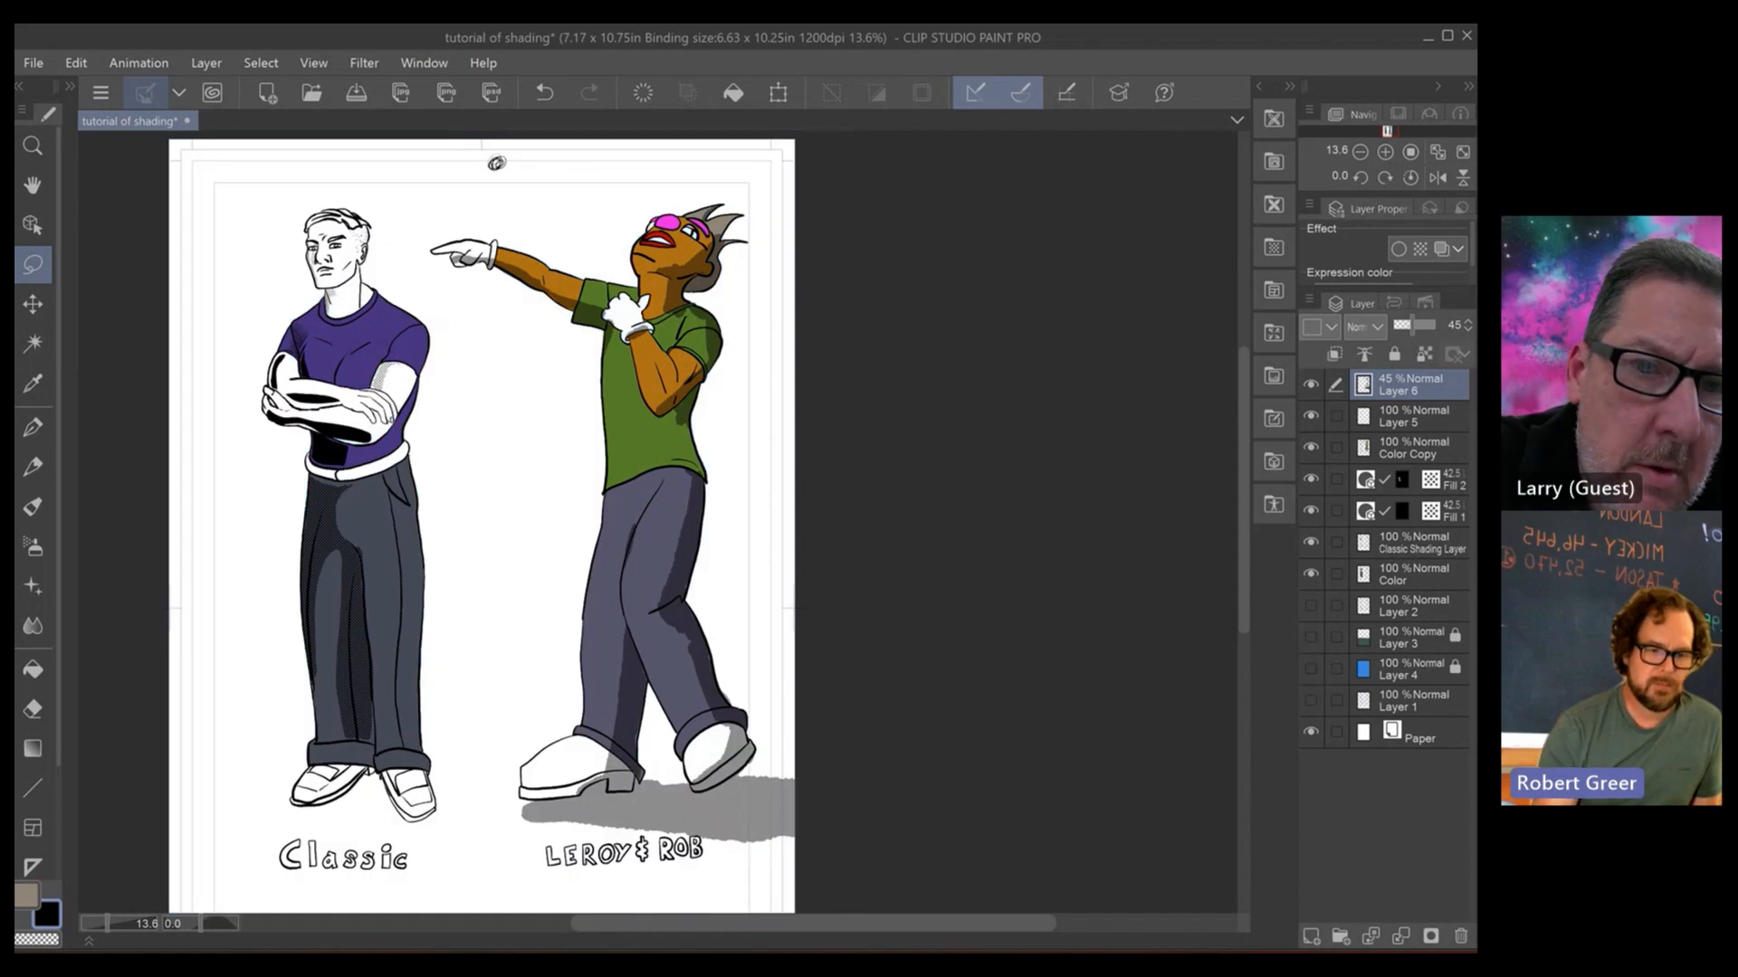